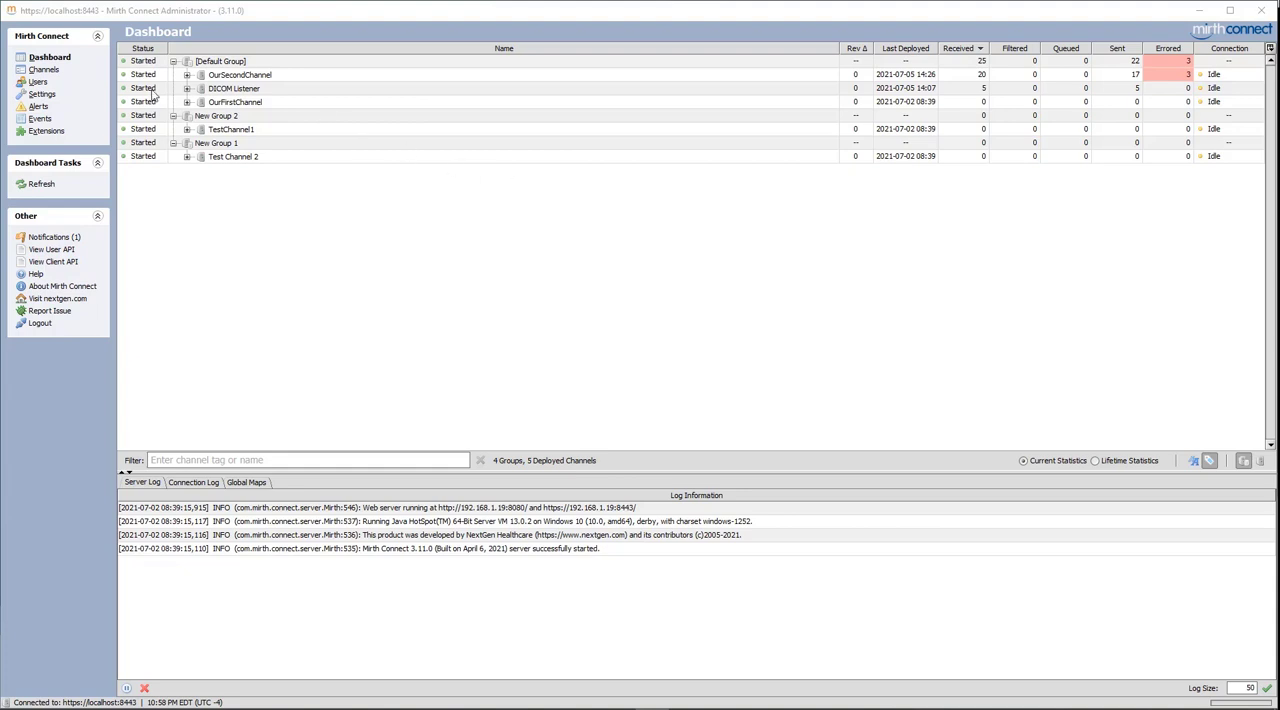
# Open the channel list and examine its column options and the collapsed and expanded Default Group
pyautogui.click(47, 71)
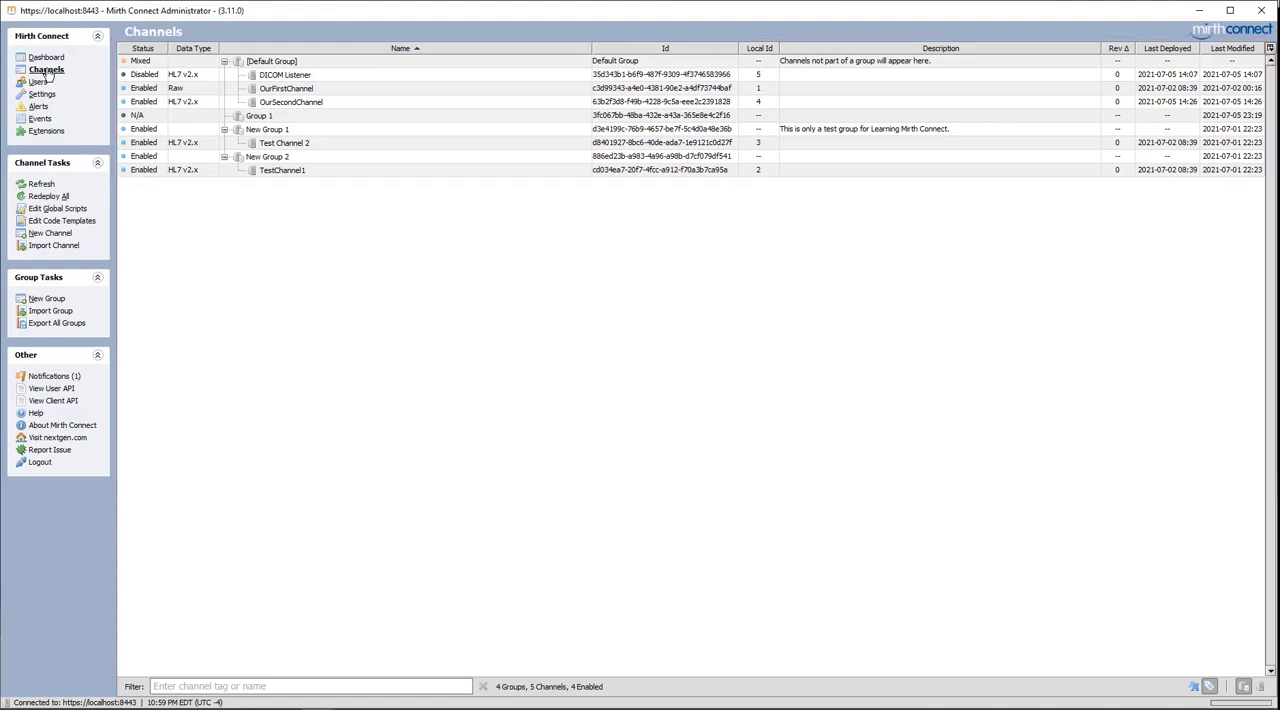
pyautogui.rightClick(341, 51)
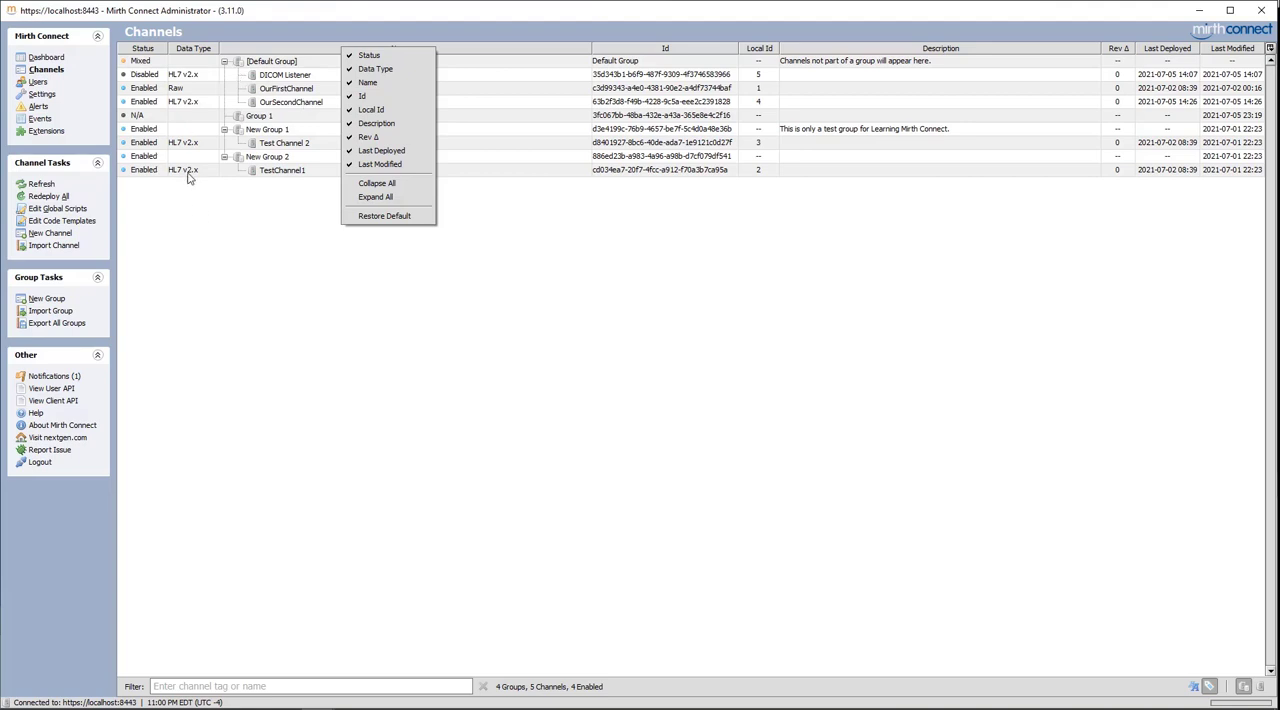
pyautogui.click(143, 64)
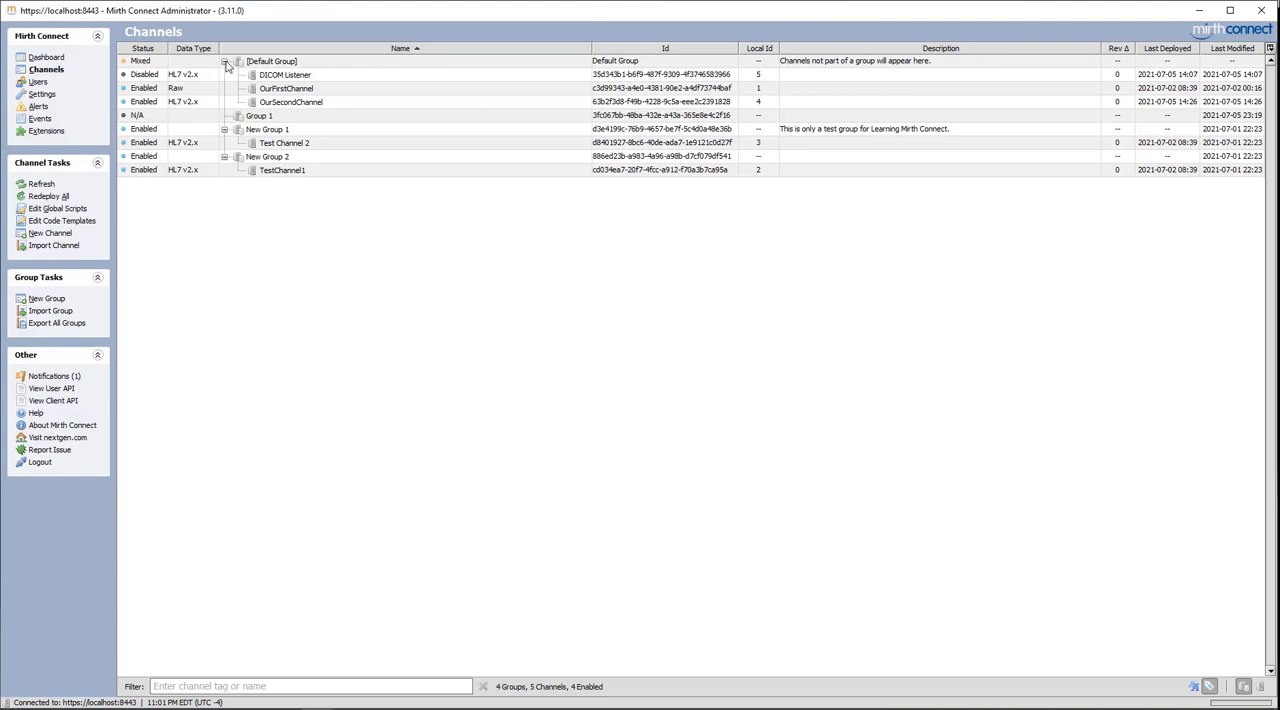
pyautogui.click(224, 62)
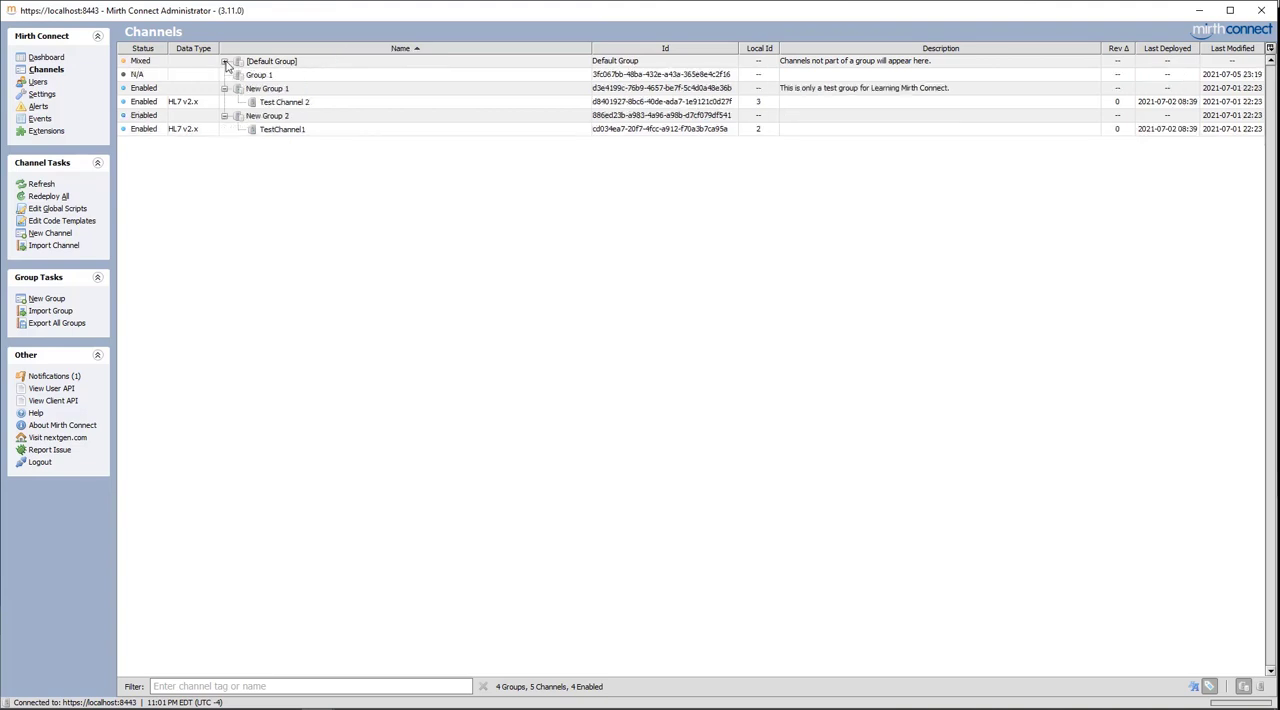
pyautogui.click(224, 62)
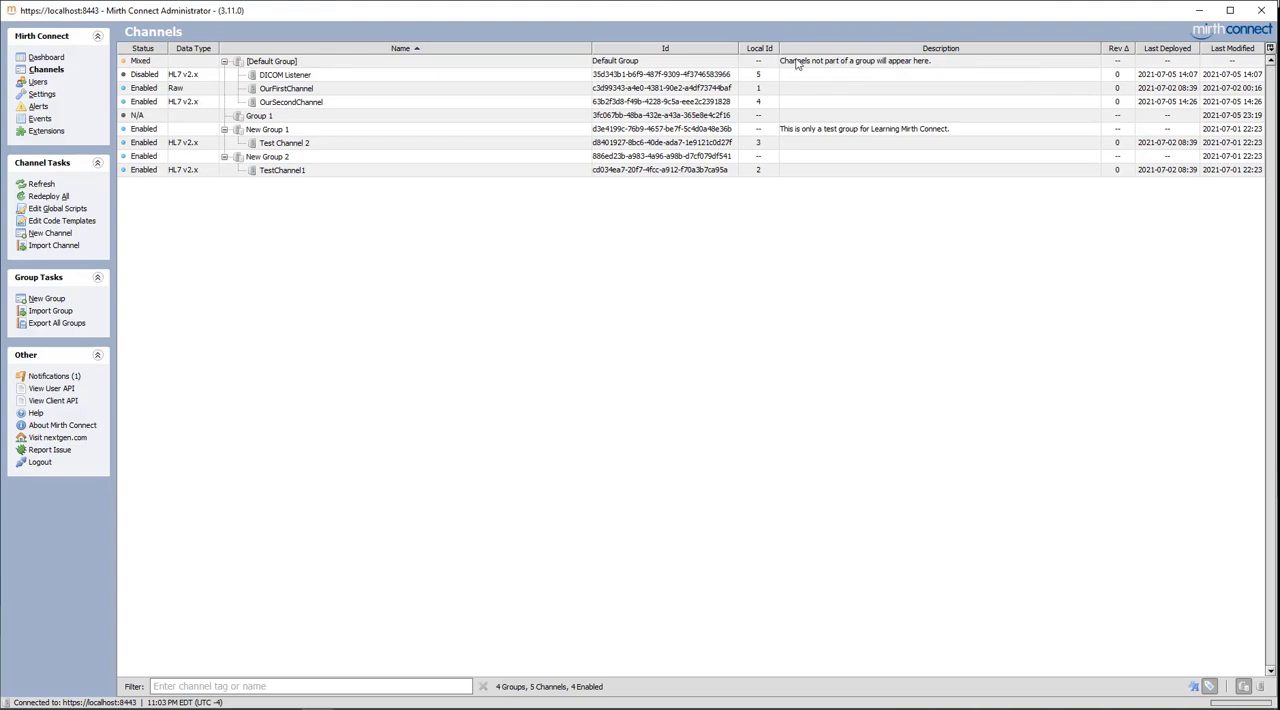
# Add the description "This is a DICOM Listener" to the DICOM Listener channel, save it and return to the channel list
pyautogui.click(588, 76)
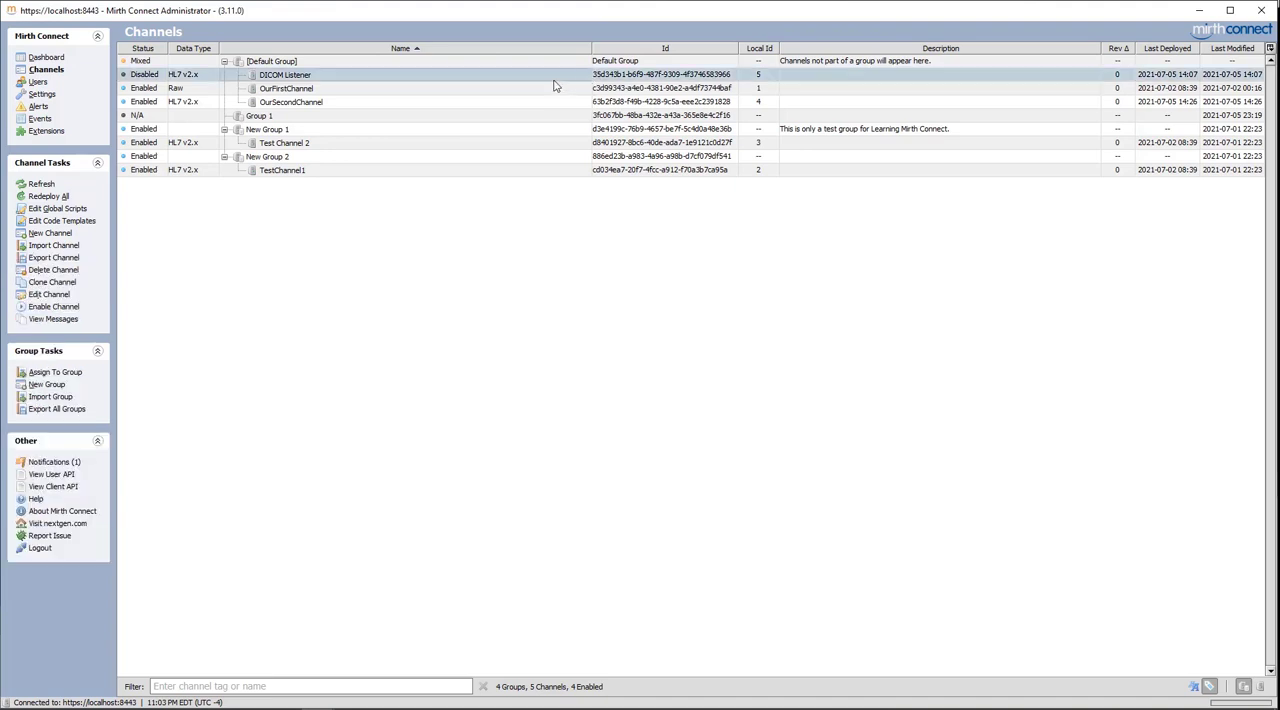
pyautogui.doubleClick(503, 80)
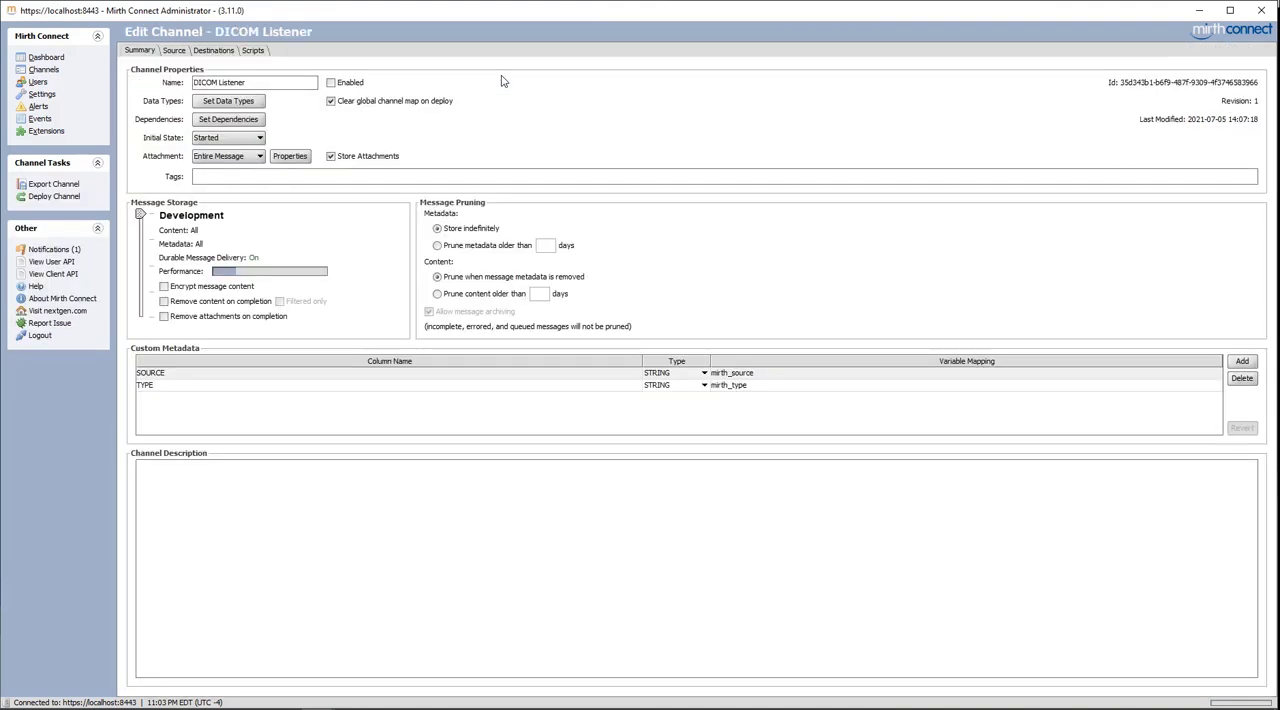
pyautogui.click(298, 487)
pyautogui.write('Thi')
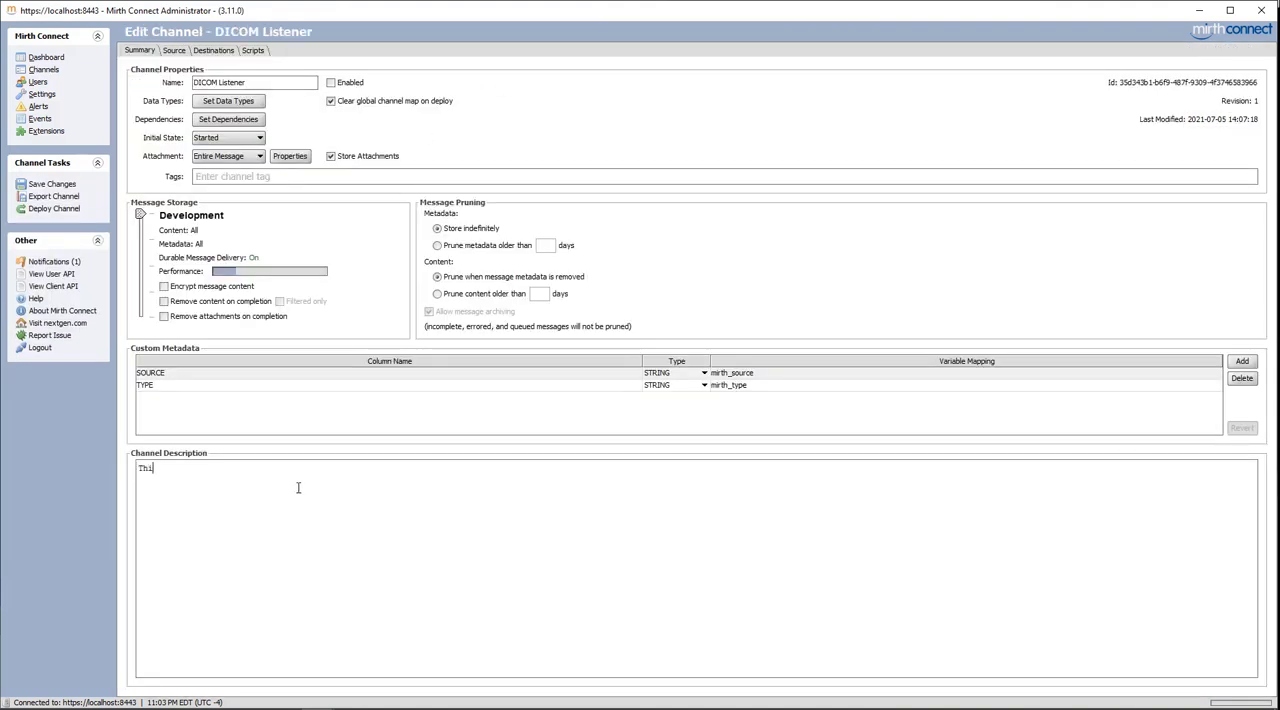
pyautogui.write('s is a DICOM Listener')
pyautogui.click(47, 185)
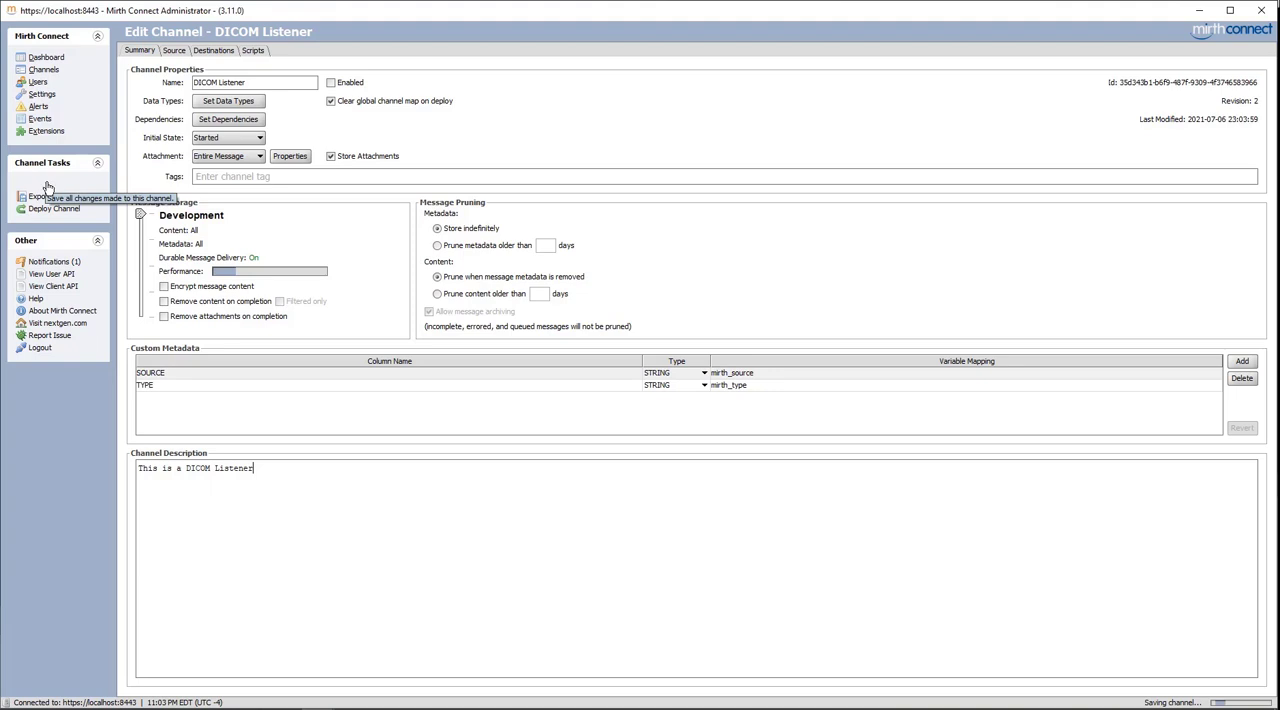
pyautogui.click(46, 70)
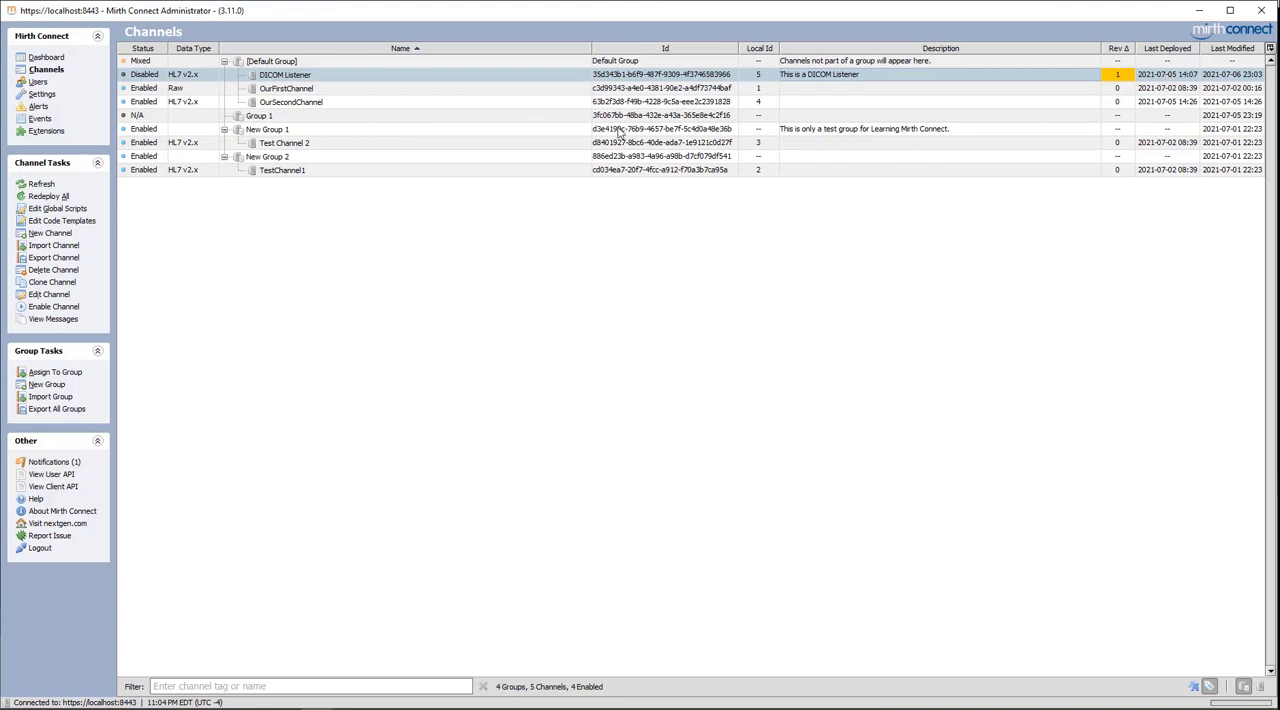
# Deploy OurFirstChannel on its own and return to the channel list
pyautogui.click(466, 90)
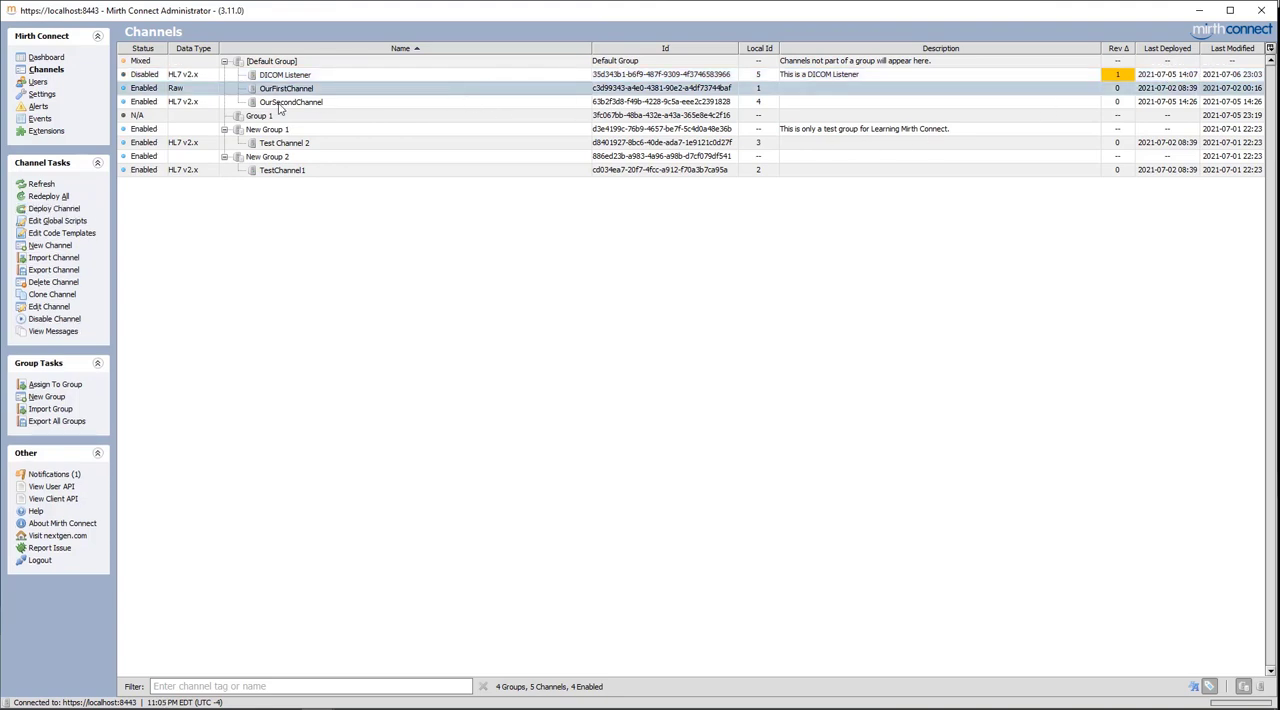
pyautogui.click(44, 209)
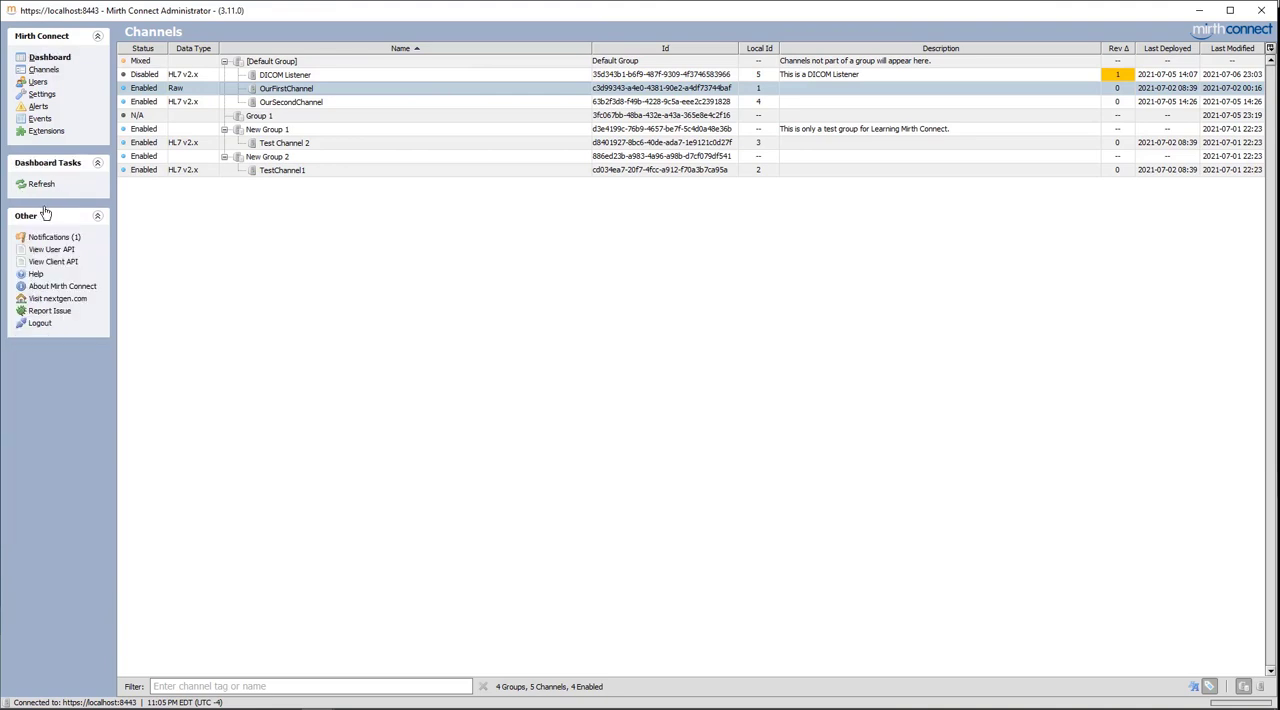
pyautogui.click(44, 70)
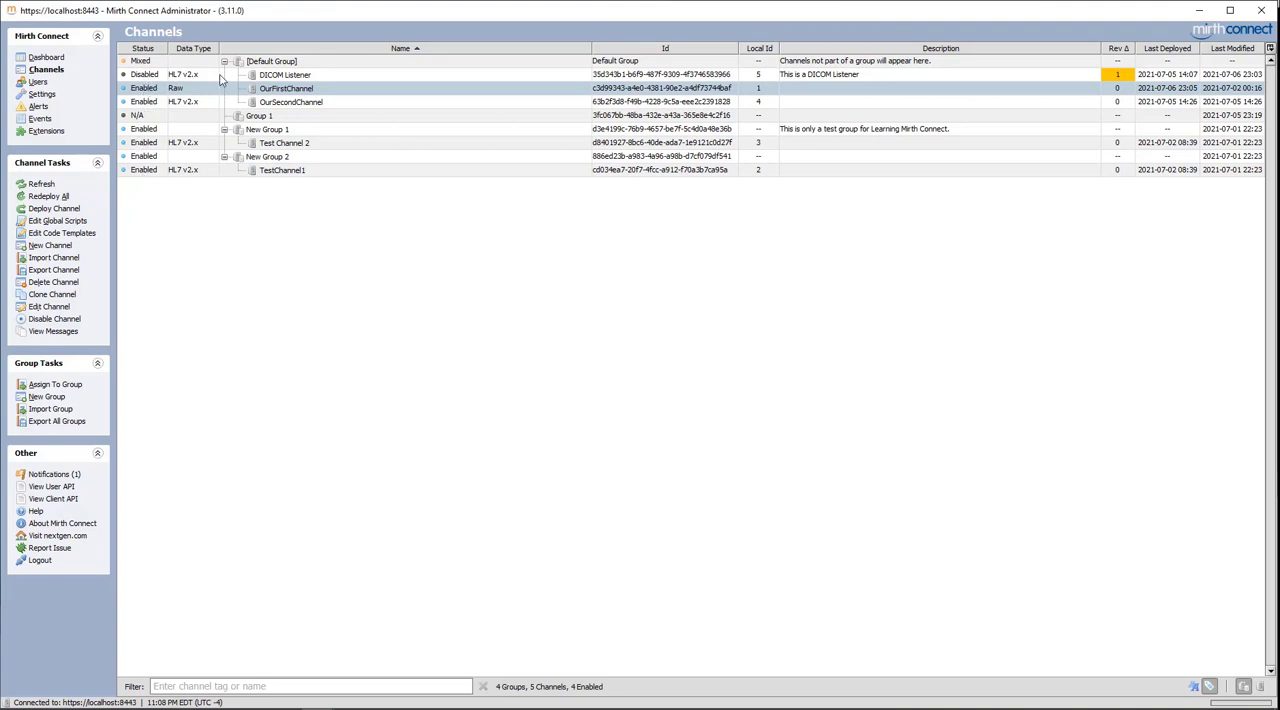
# Redeploy all enabled channels, confirm the operation and go back to the channel list
pyautogui.click(47, 198)
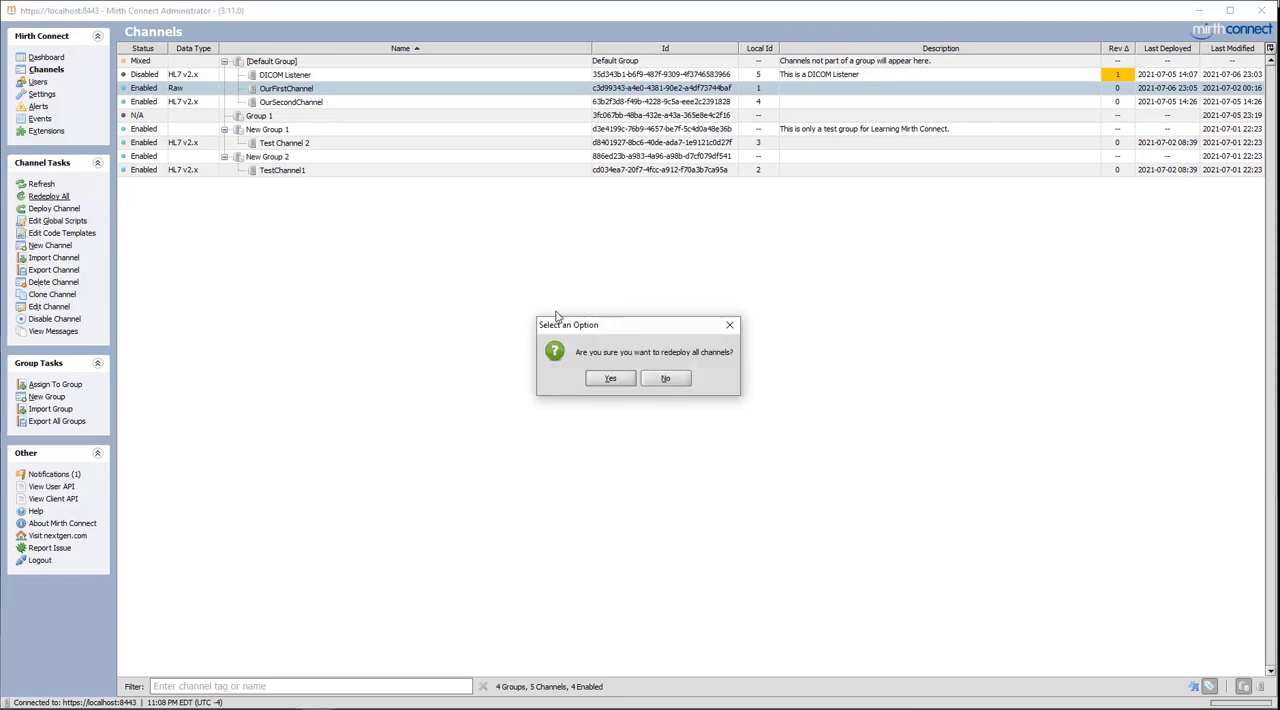
pyautogui.click(601, 379)
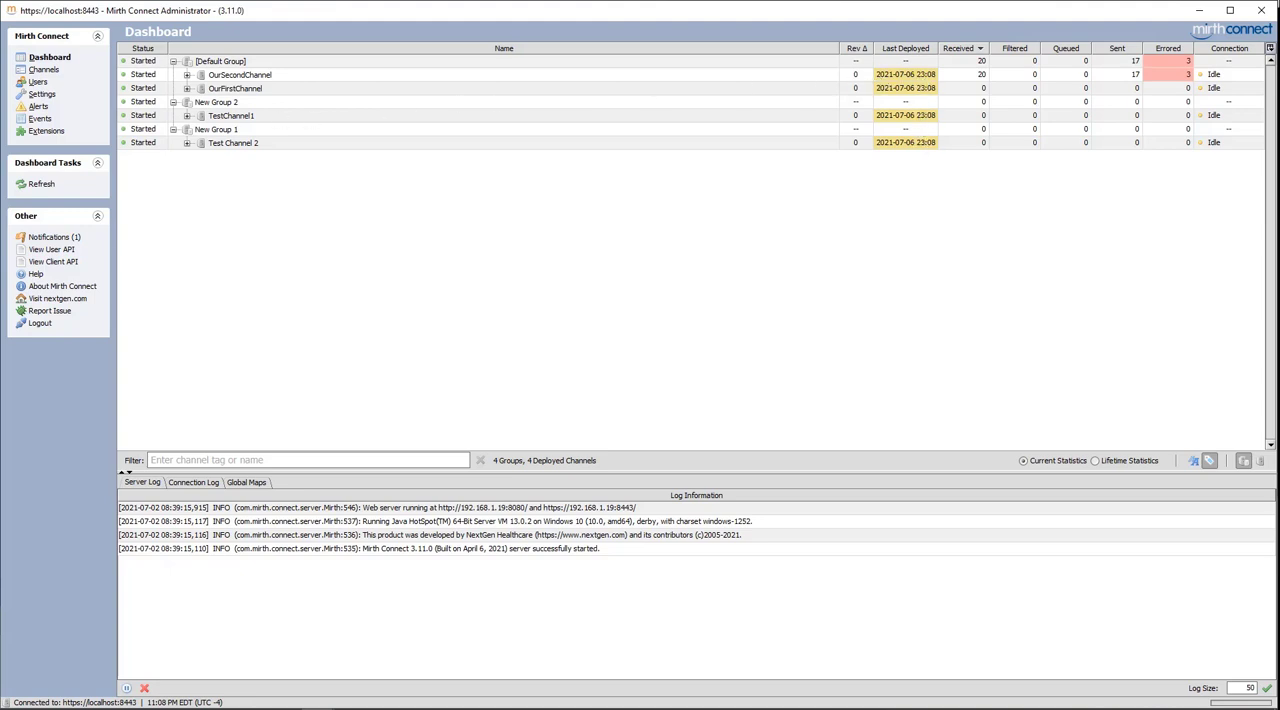
pyautogui.click(42, 70)
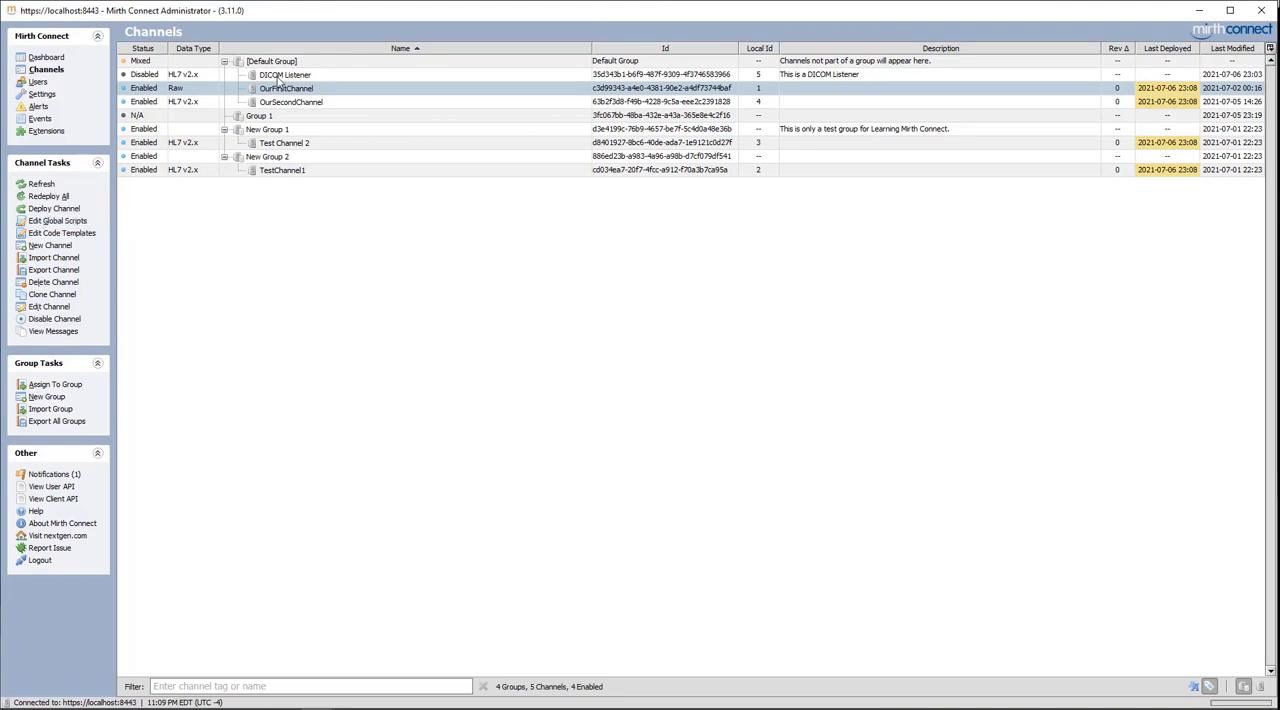
# Compare the tasks offered for the disabled DICOM Listener, deploy OurFirstChannel again and reopen the channel list
pyautogui.click(280, 76)
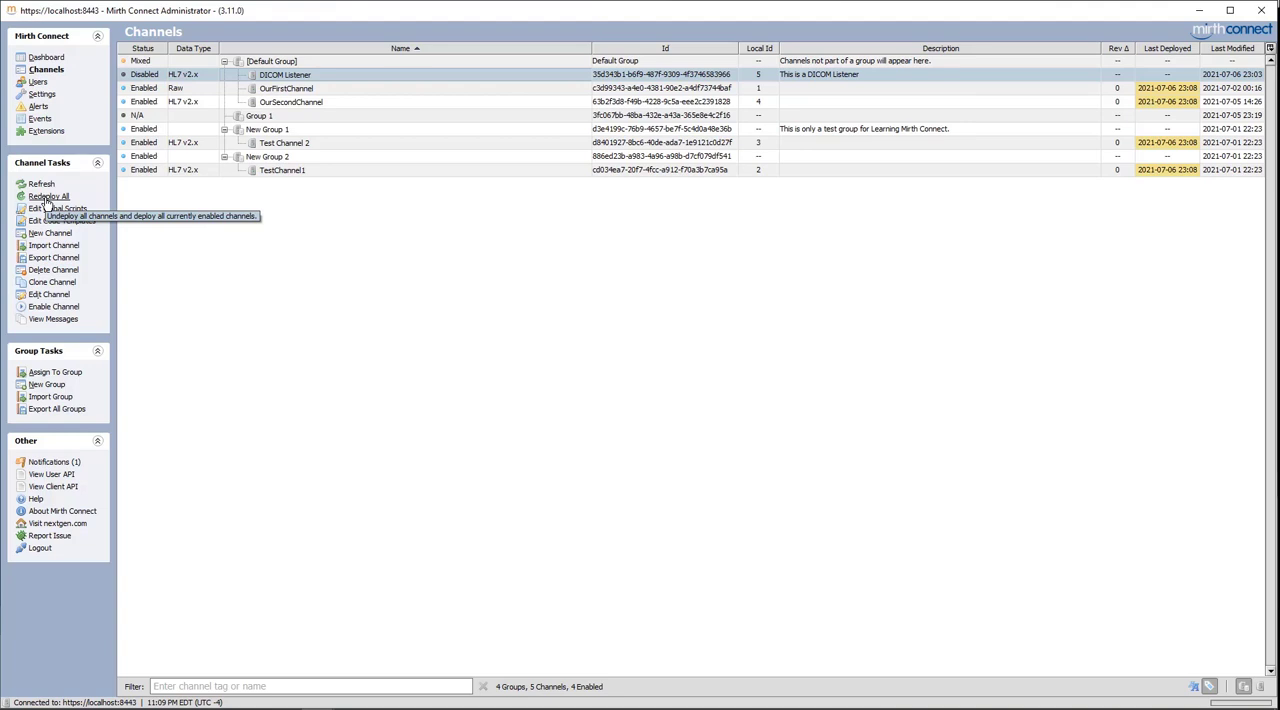
pyautogui.click(298, 92)
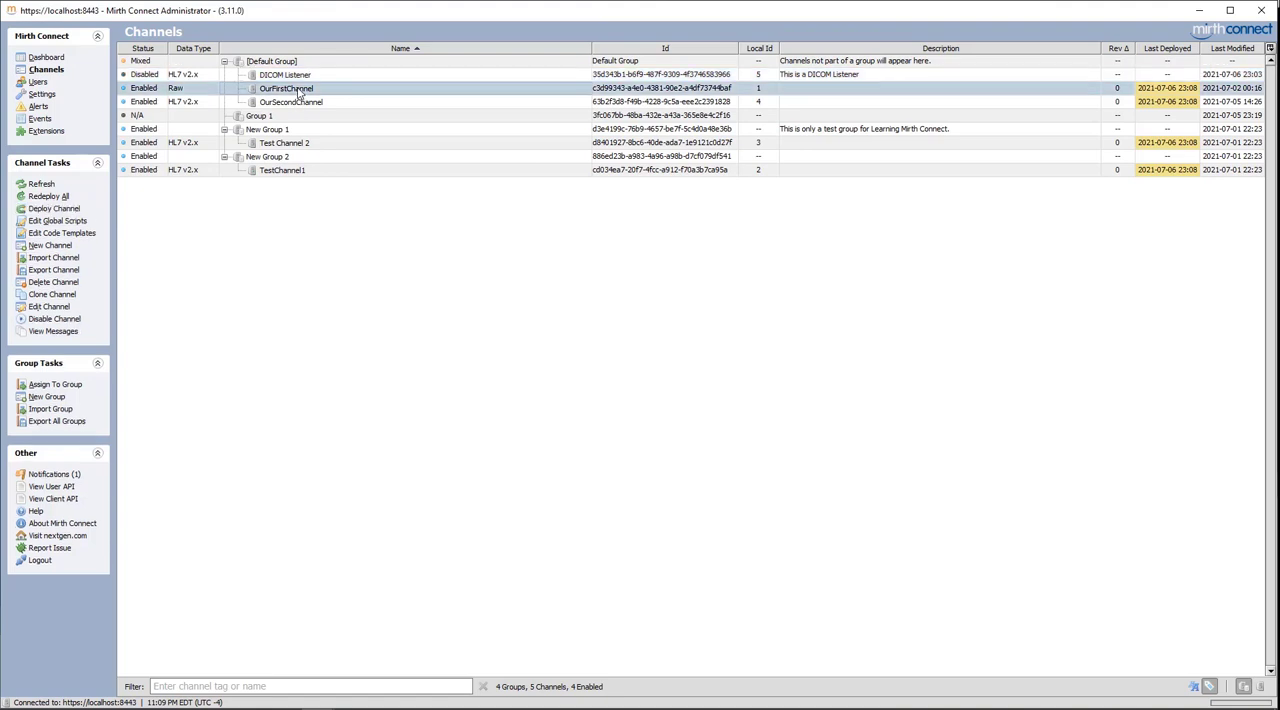
pyautogui.click(55, 209)
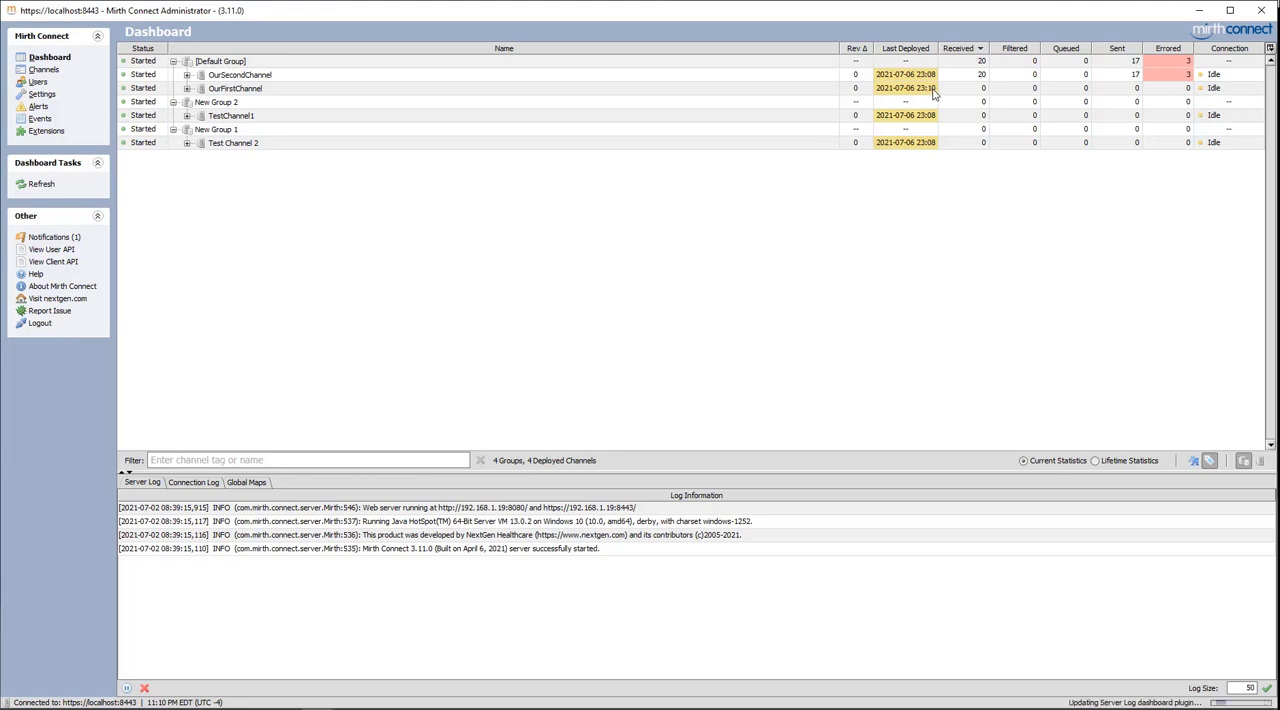
pyautogui.click(42, 72)
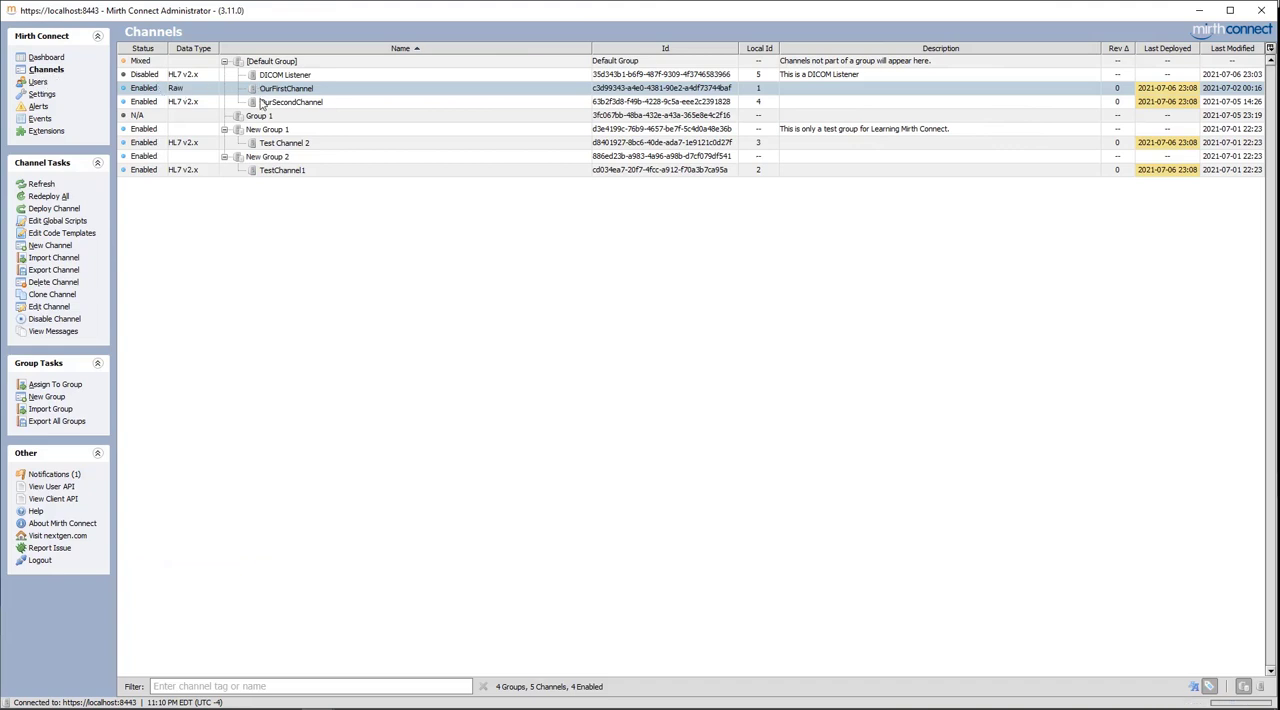
# Deploy the channels of New Group 1 as a group and return to the channel list
pyautogui.click(278, 131)
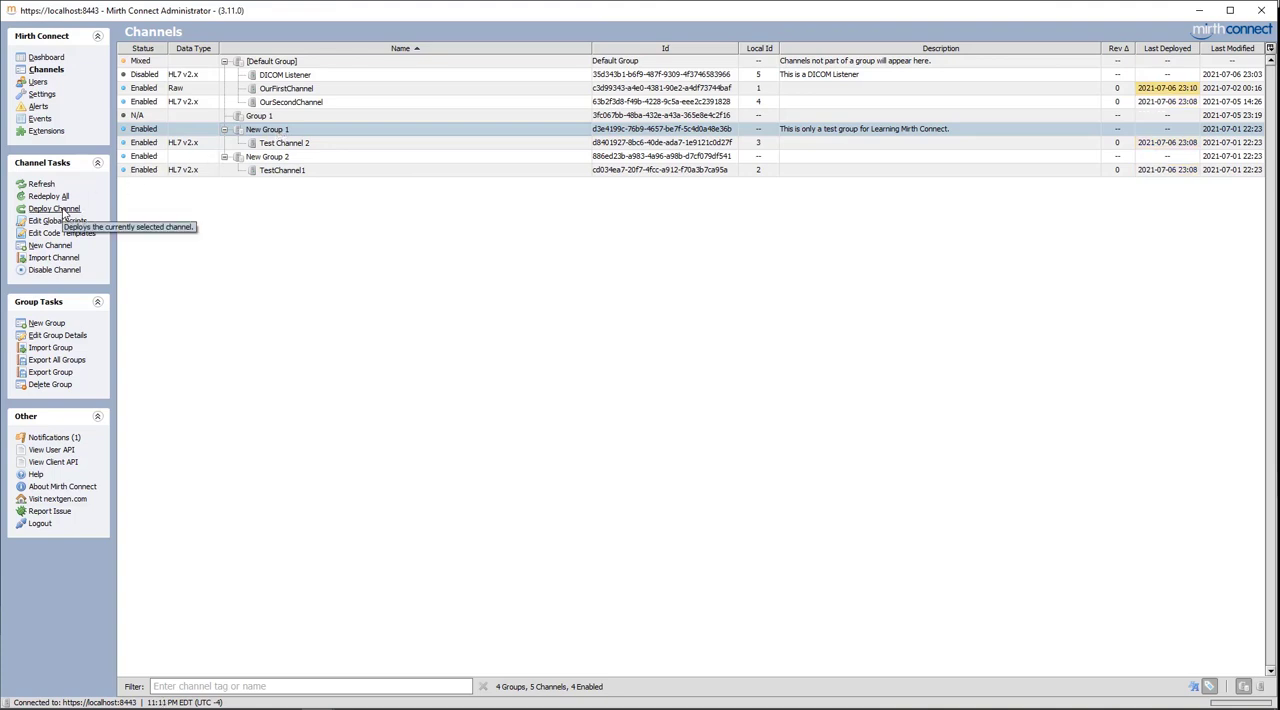
pyautogui.click(62, 210)
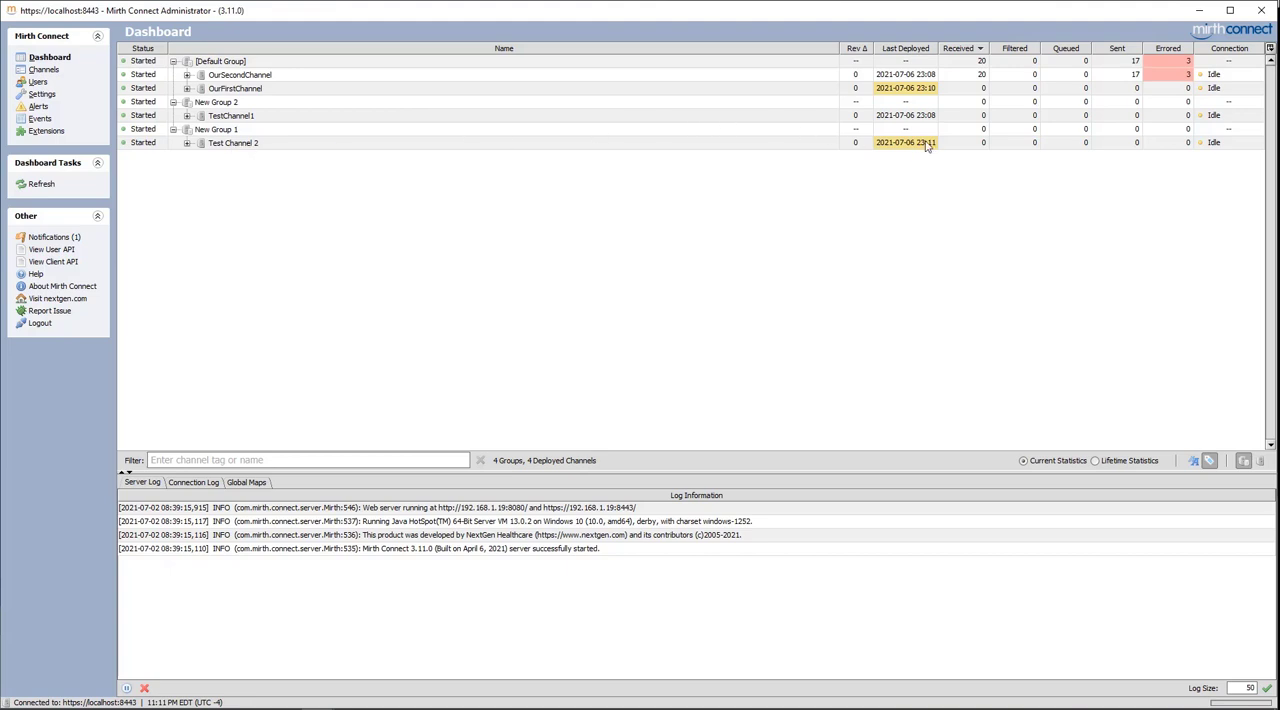
pyautogui.click(47, 71)
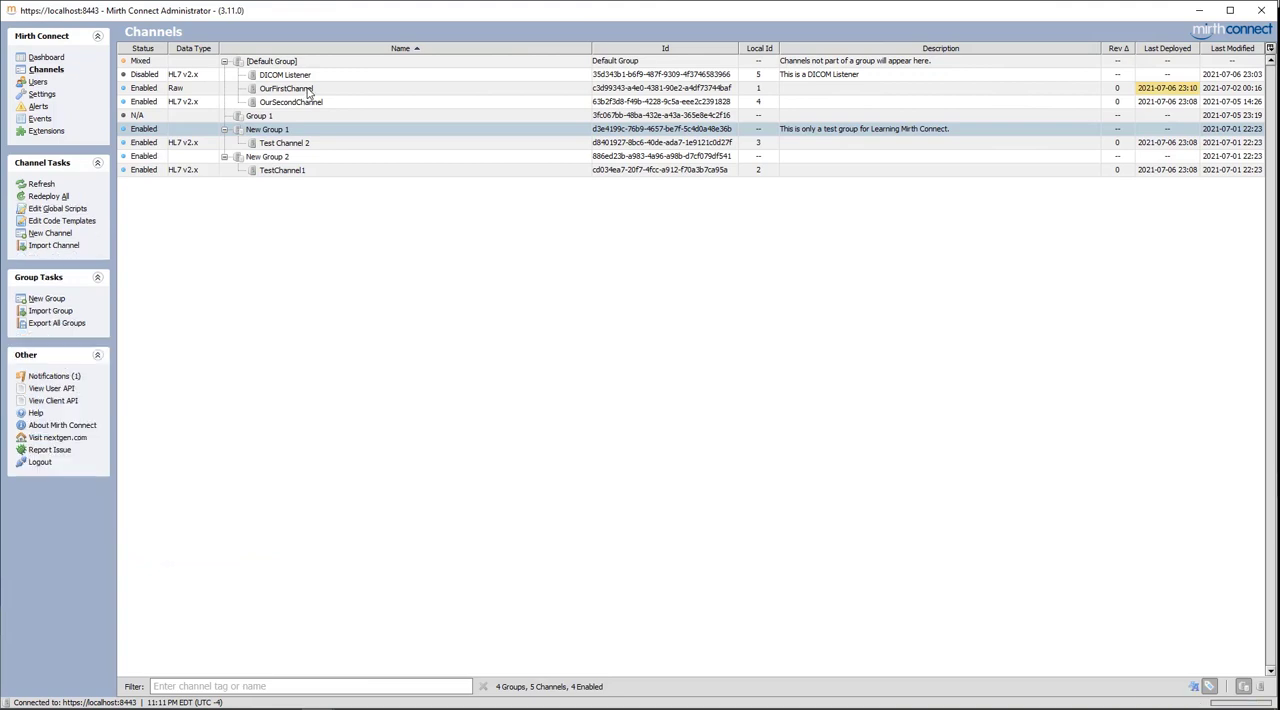
# Deploy the range of channels from OurFirstChannel through Test Channel 2 together and return to the channel list
pyautogui.click(289, 90)
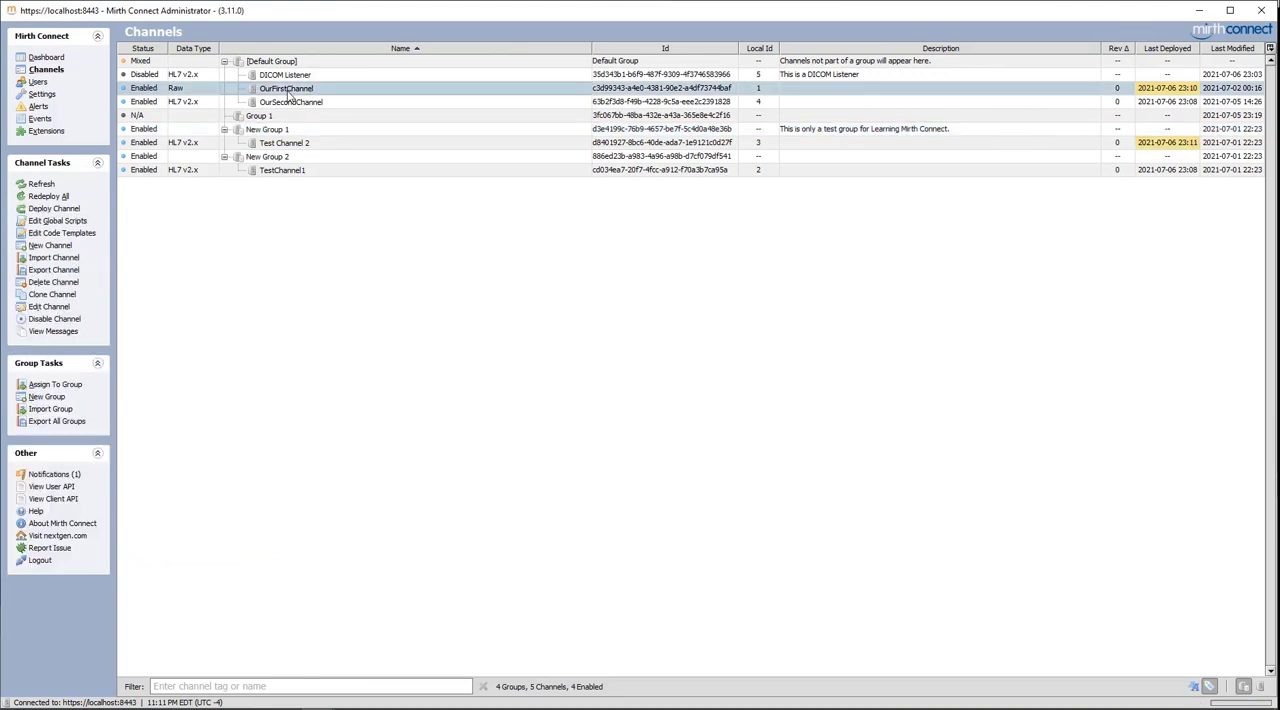
pyautogui.keyDown('shift'); pyautogui.click(297, 143); pyautogui.keyUp('shift')
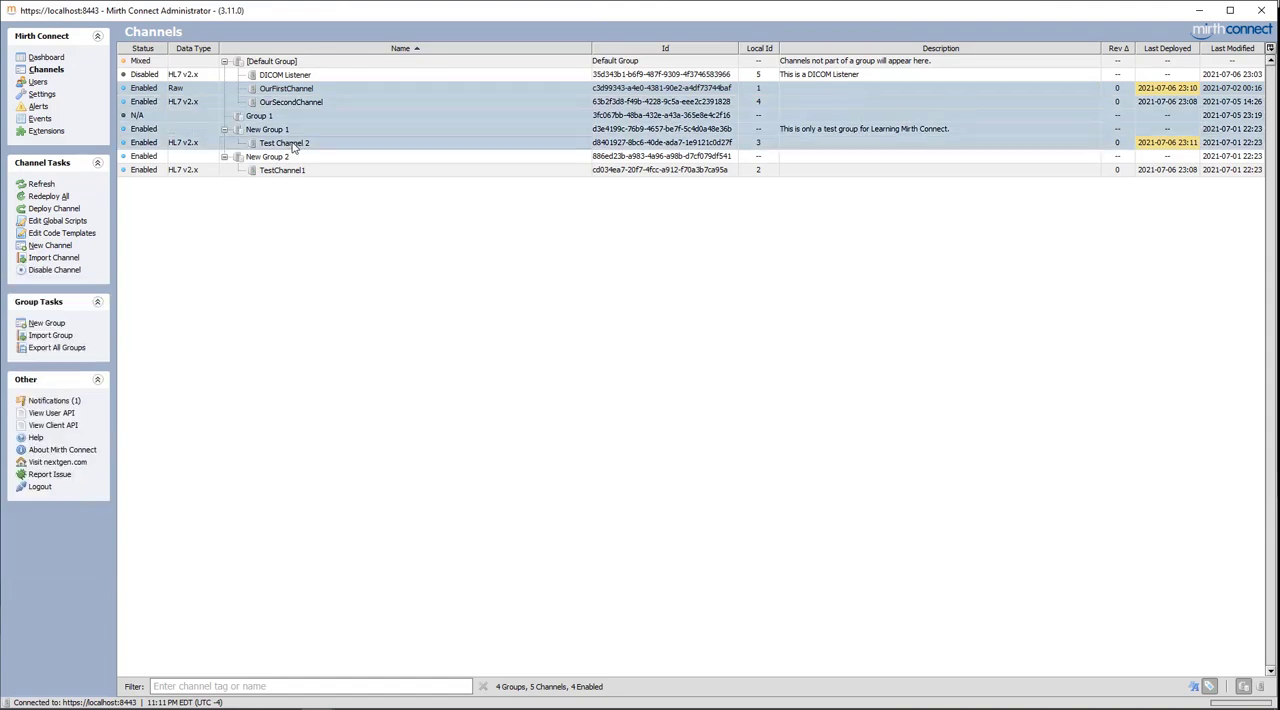
pyautogui.click(52, 209)
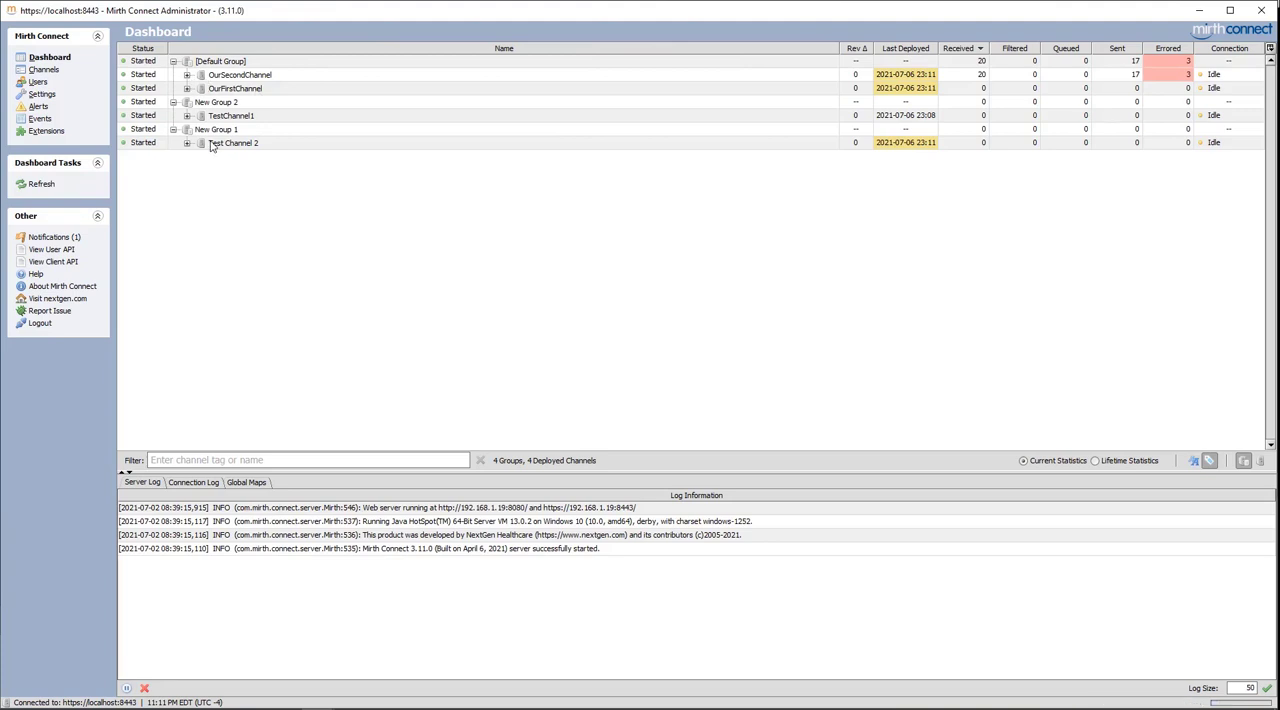
pyautogui.click(44, 70)
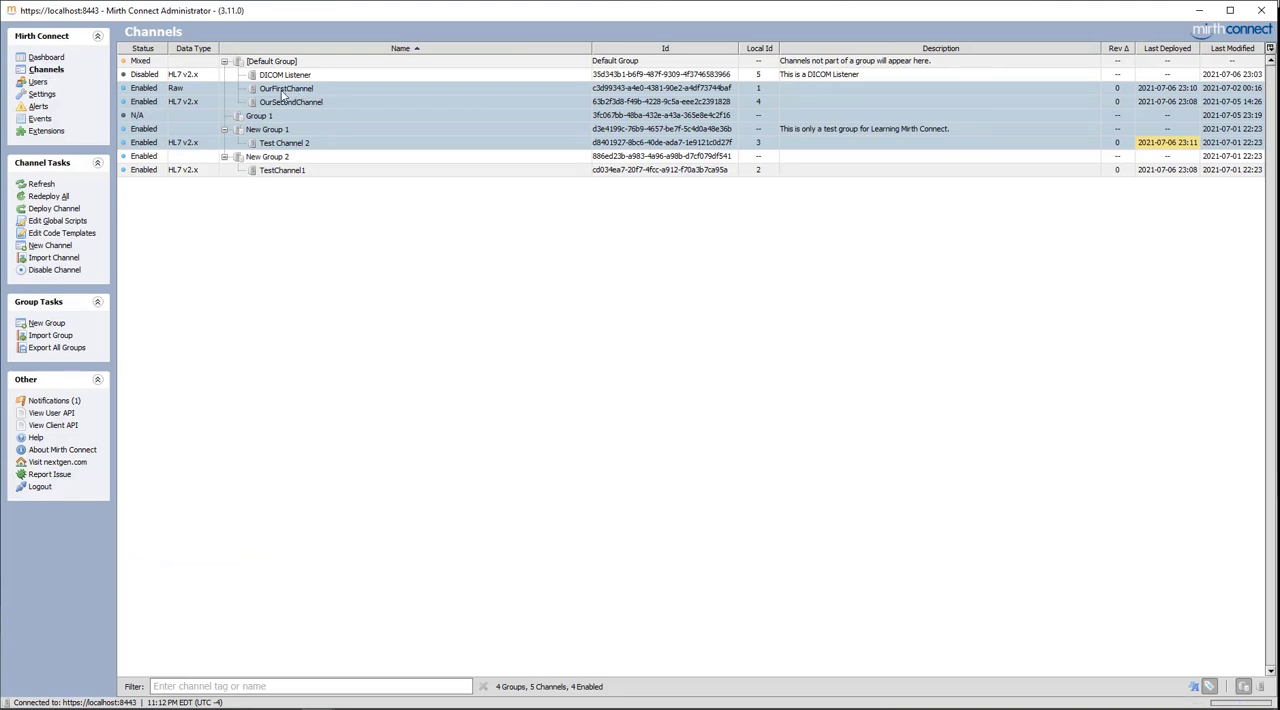
pyautogui.click(275, 145)
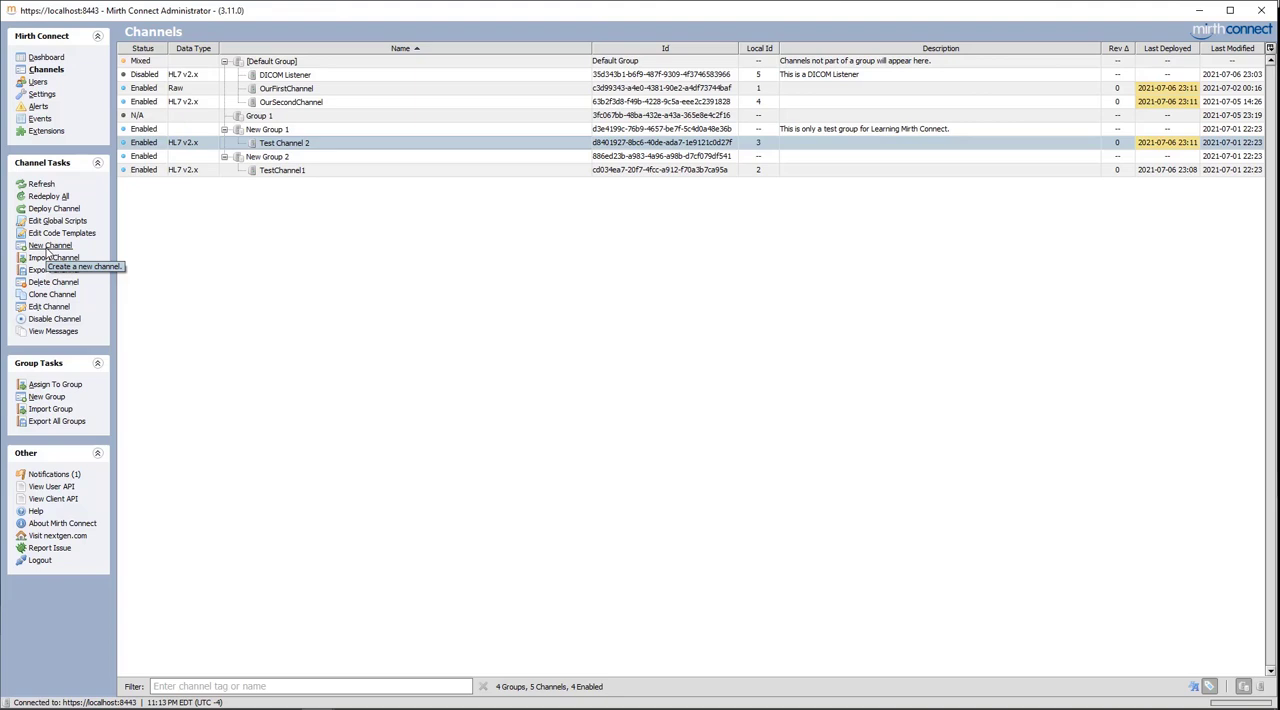
pyautogui.click(48, 246)
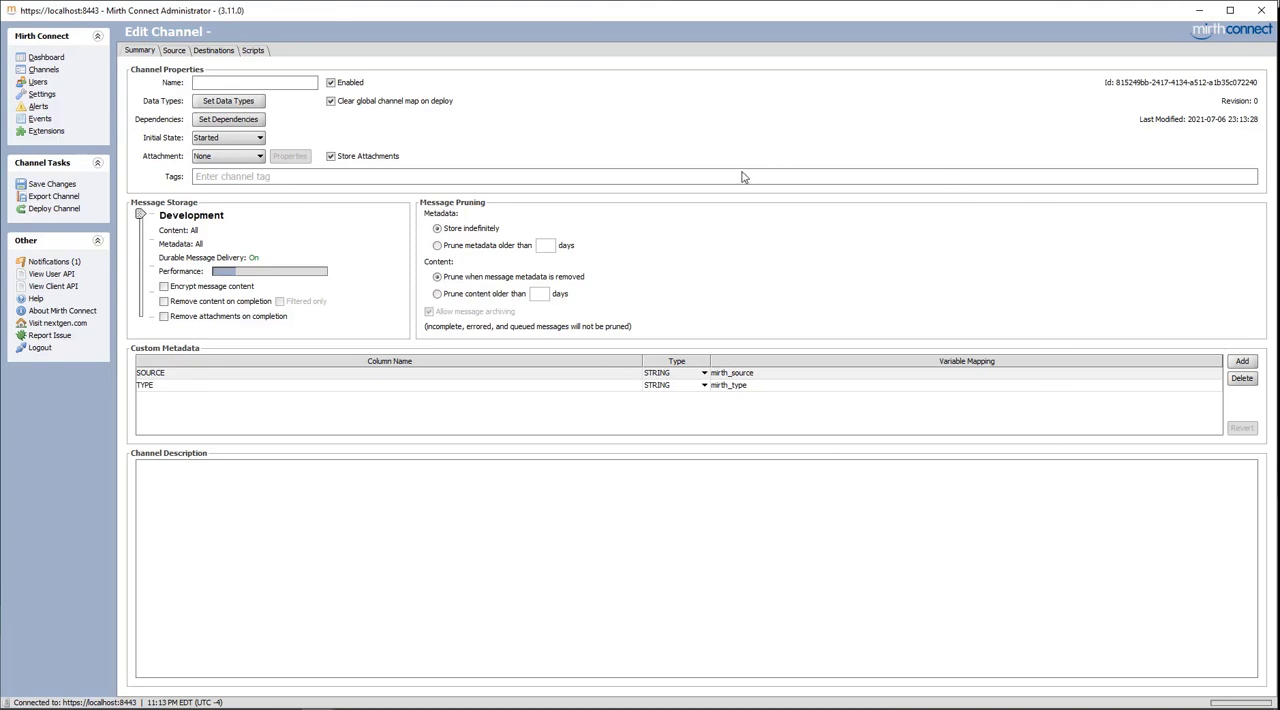
pyautogui.click(41, 74)
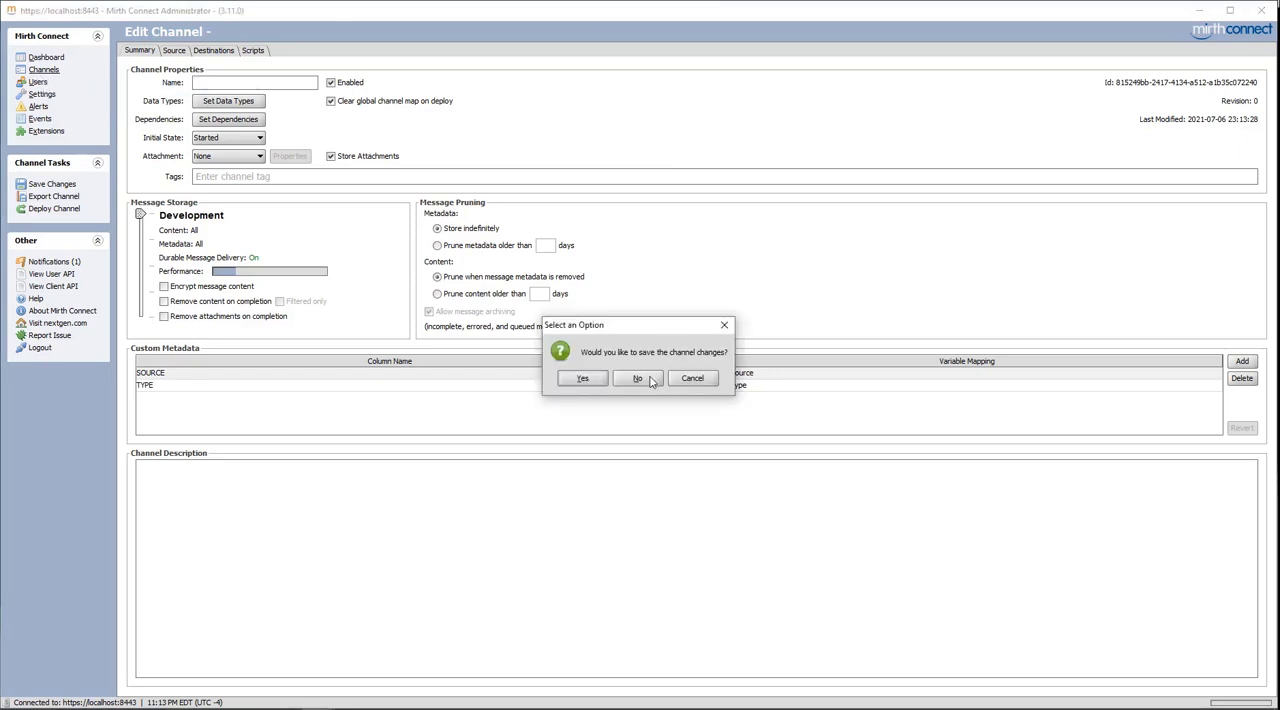
pyautogui.click(648, 379)
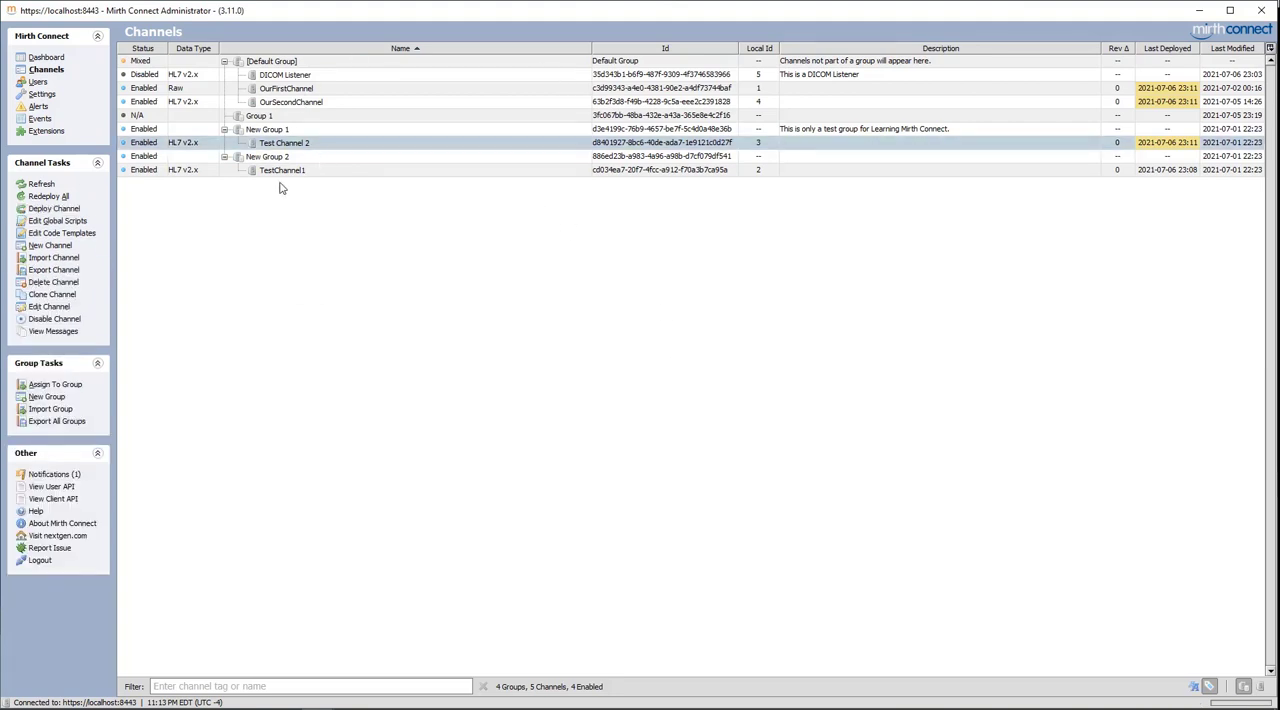
pyautogui.click(49, 246)
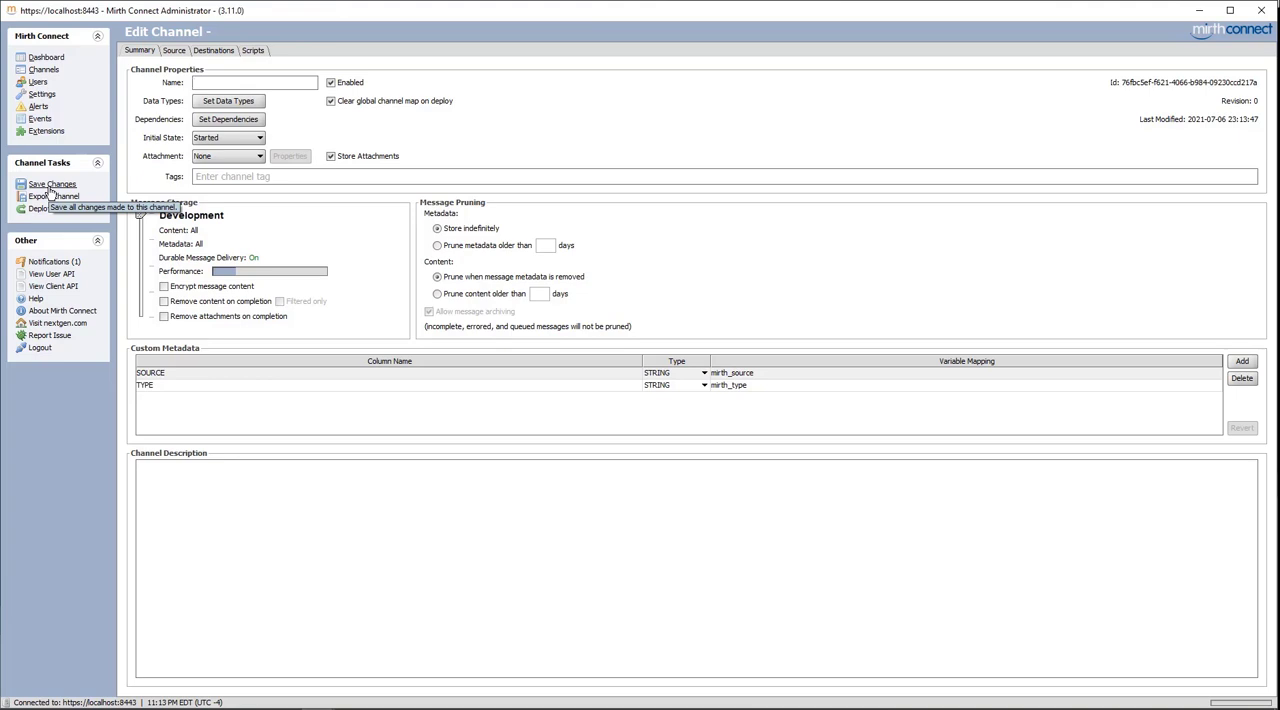
pyautogui.click(45, 70)
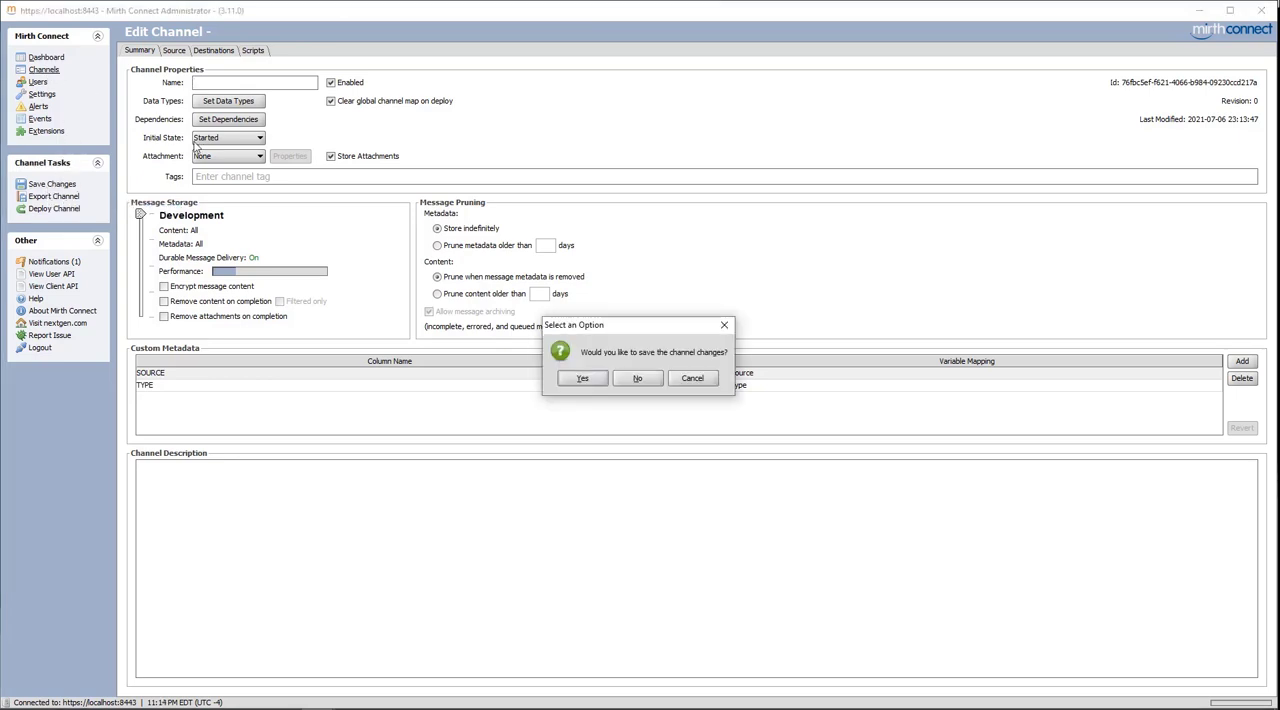
pyautogui.click(640, 379)
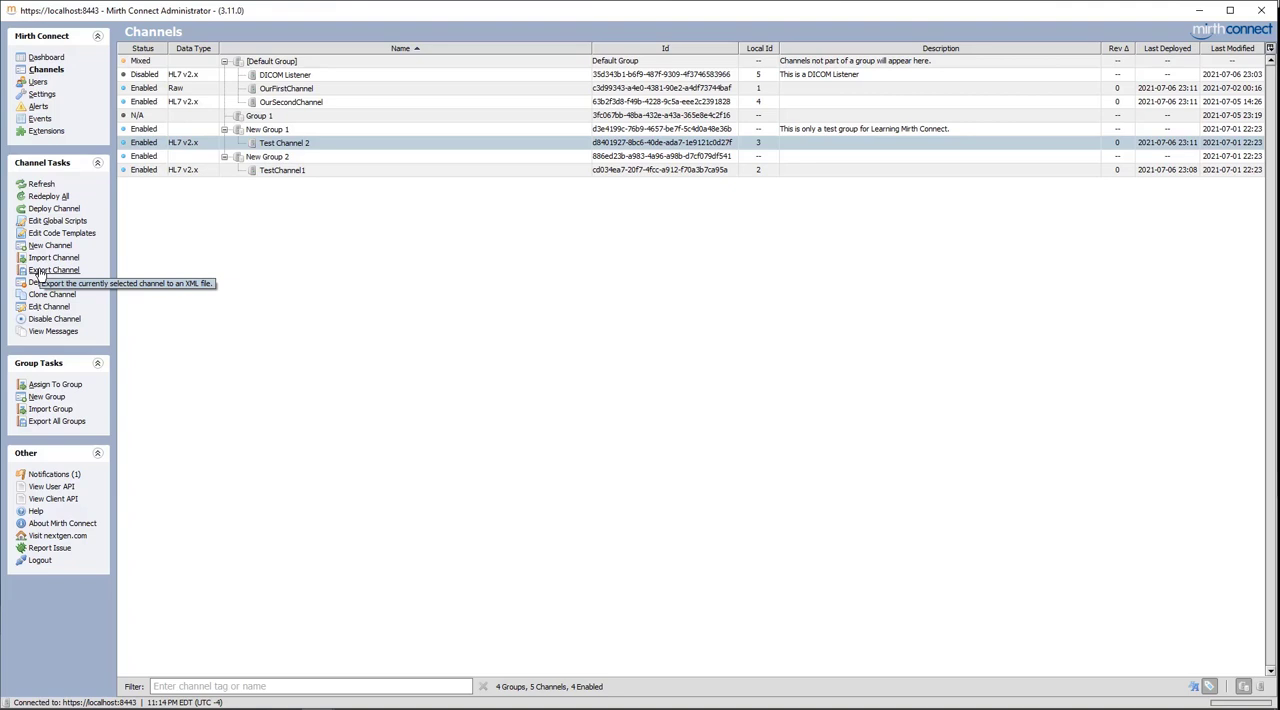
# Export OurFirstChannel as an XML file named OurFirstChannel into the Mirth Messages folder and acknowledge the export
pyautogui.click(285, 90)
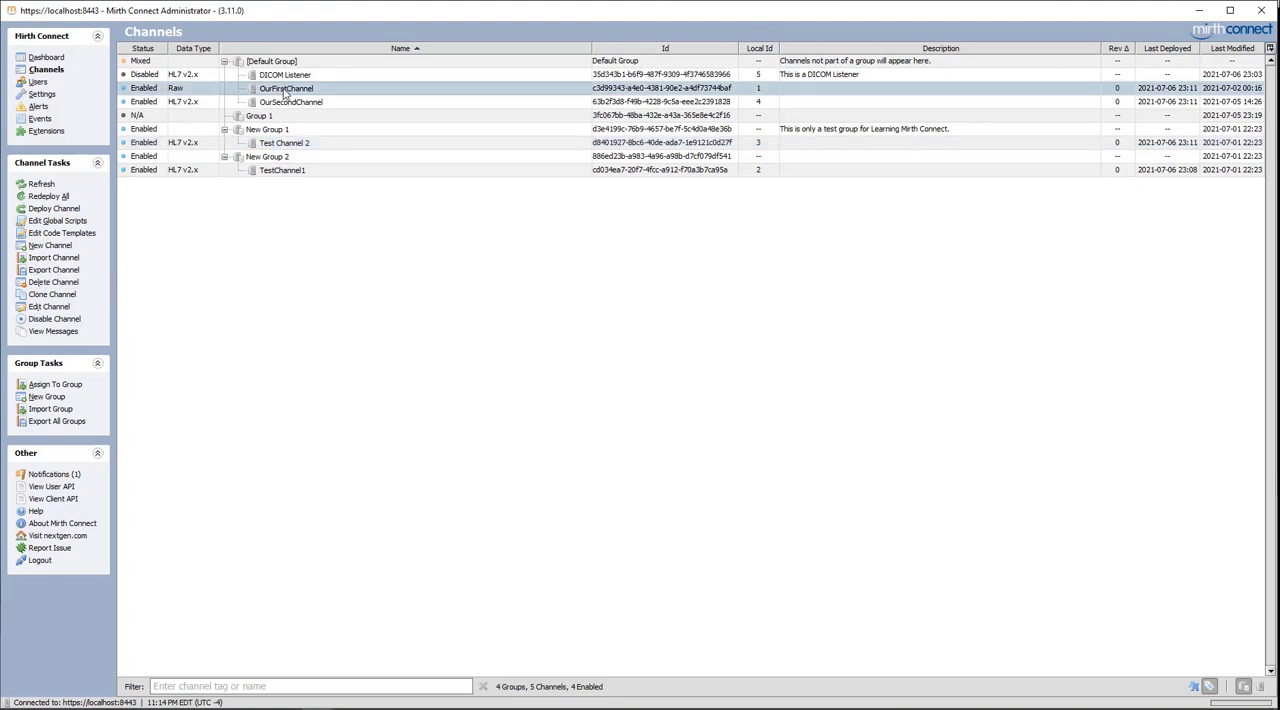
pyautogui.click(62, 270)
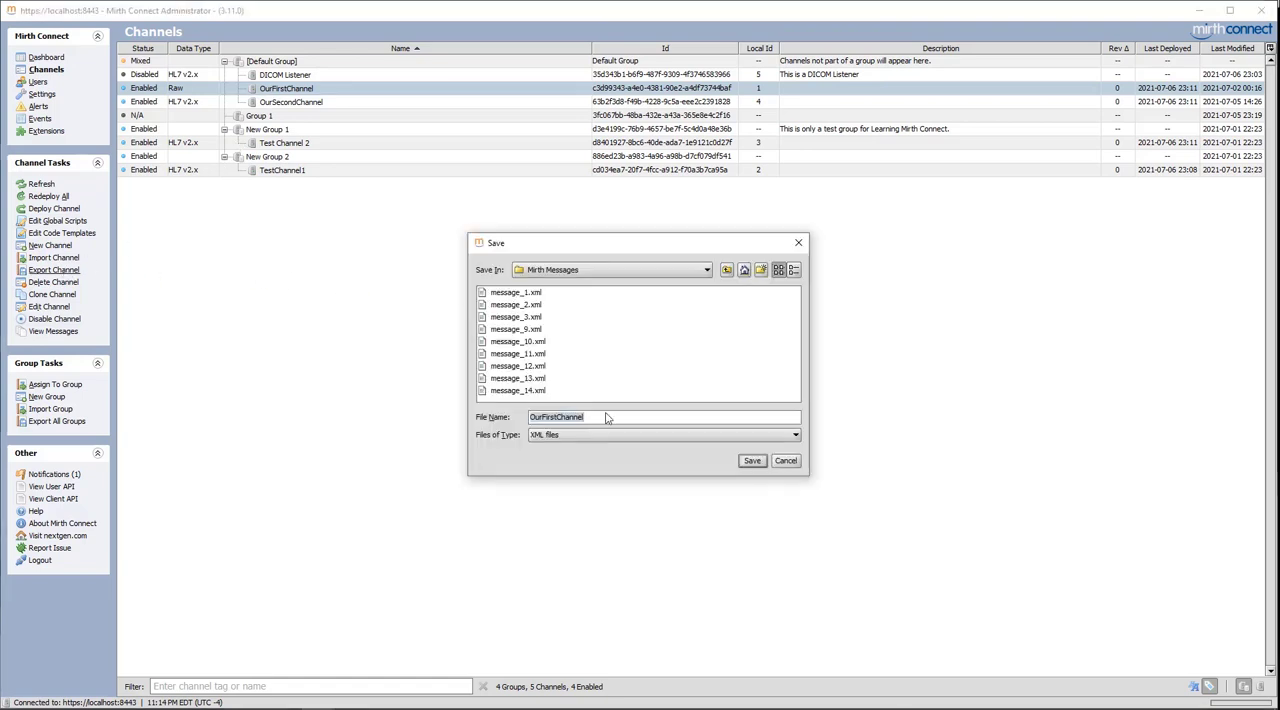
pyautogui.click(752, 461)
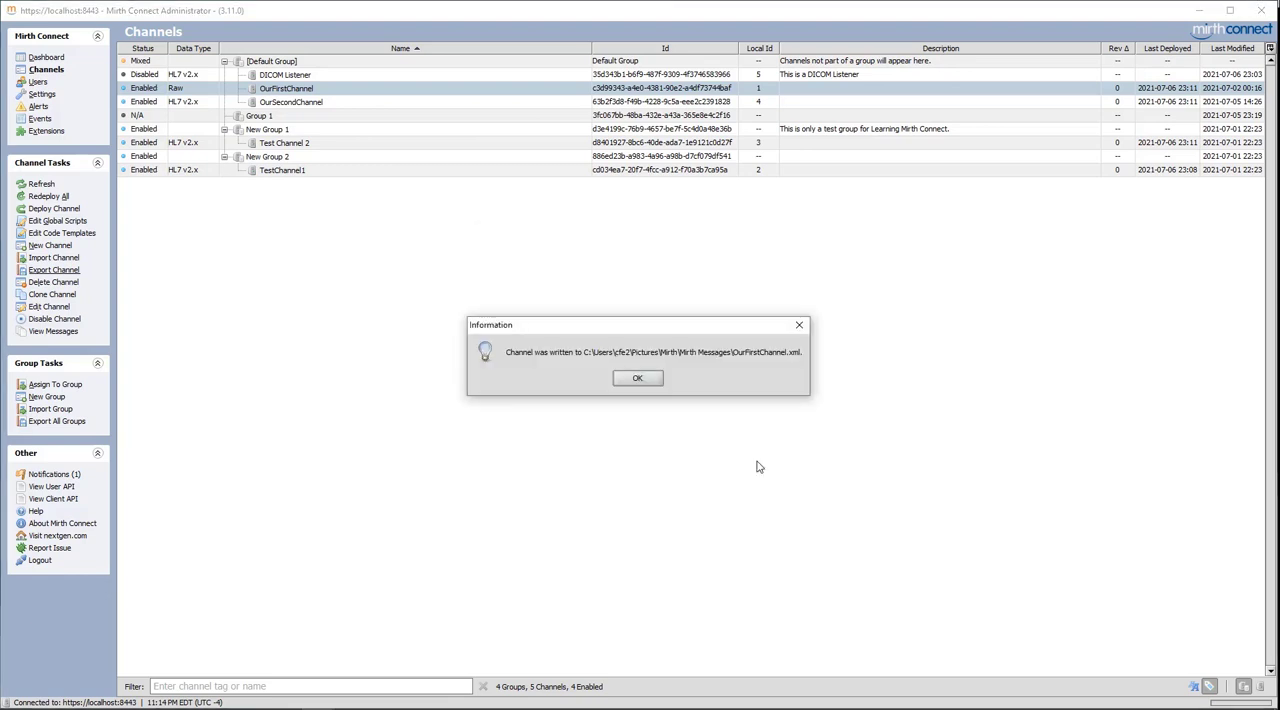
pyautogui.click(638, 379)
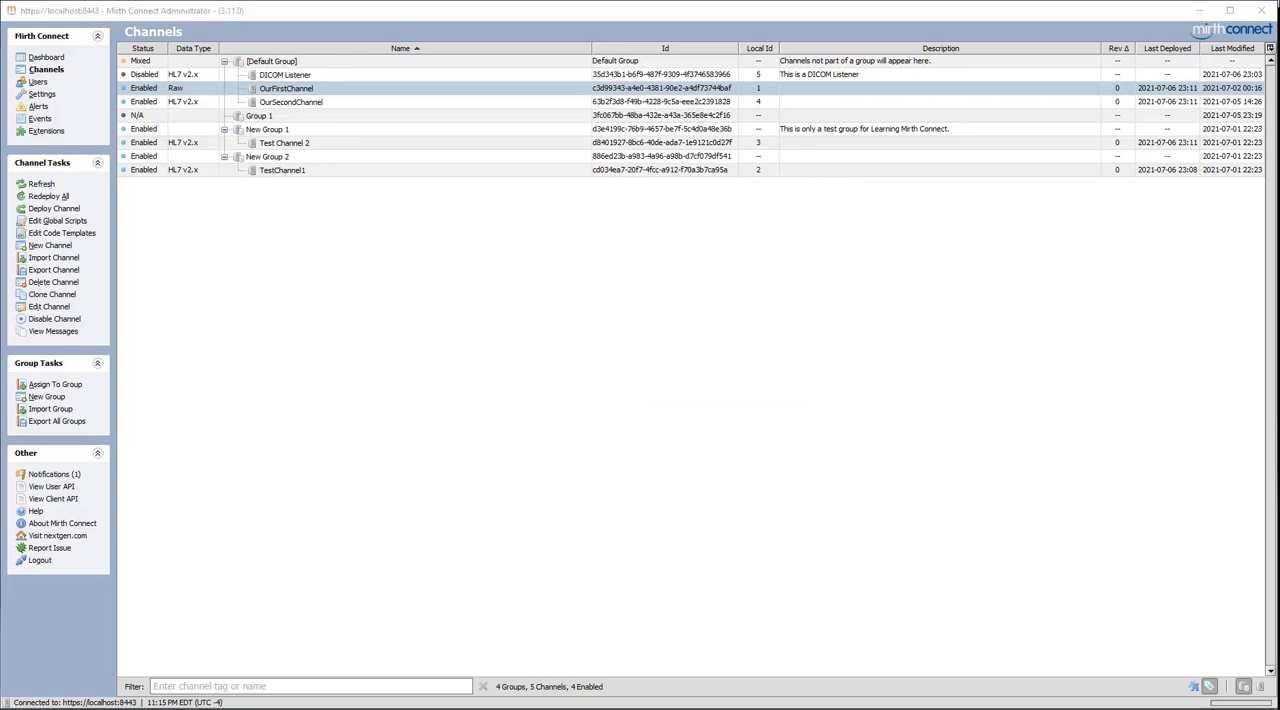
# Switch to File Explorer and open the exported OurFirstChannel.xml from the Mirth Messages folder in Notepad++
pyautogui.moveTo(1279, 166); pyautogui.dragTo(628, 147)
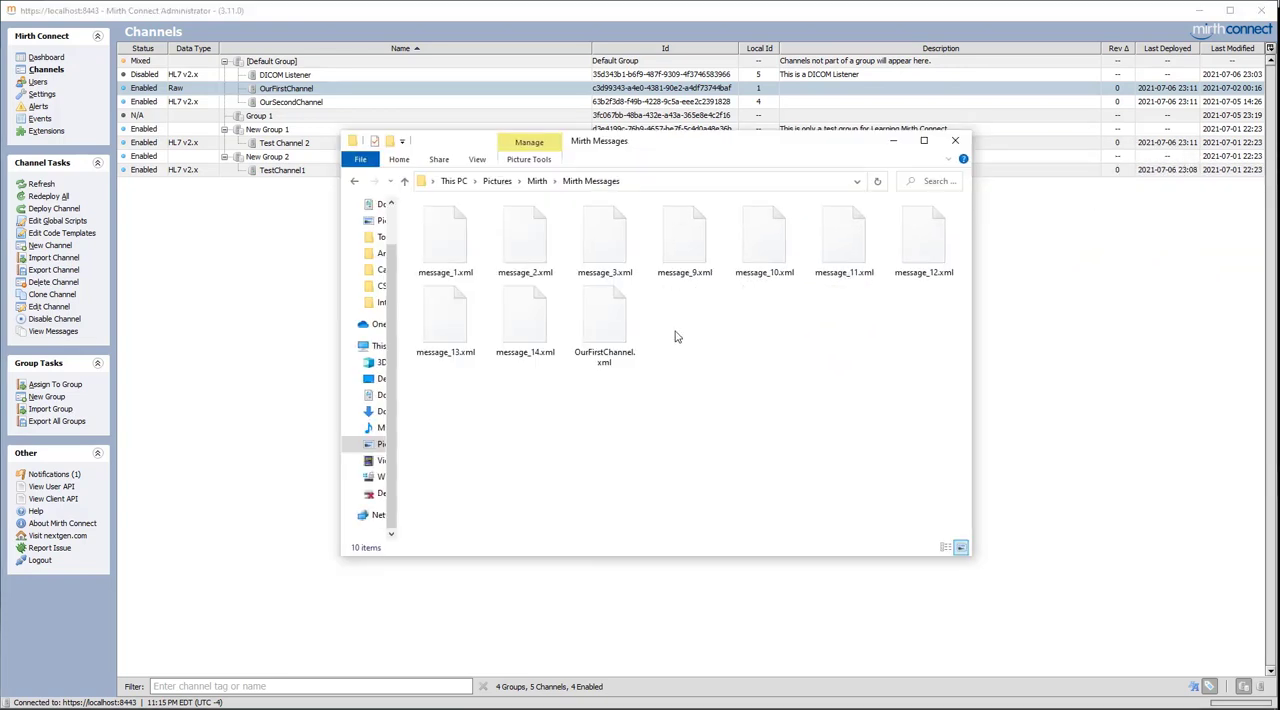
pyautogui.click(622, 335)
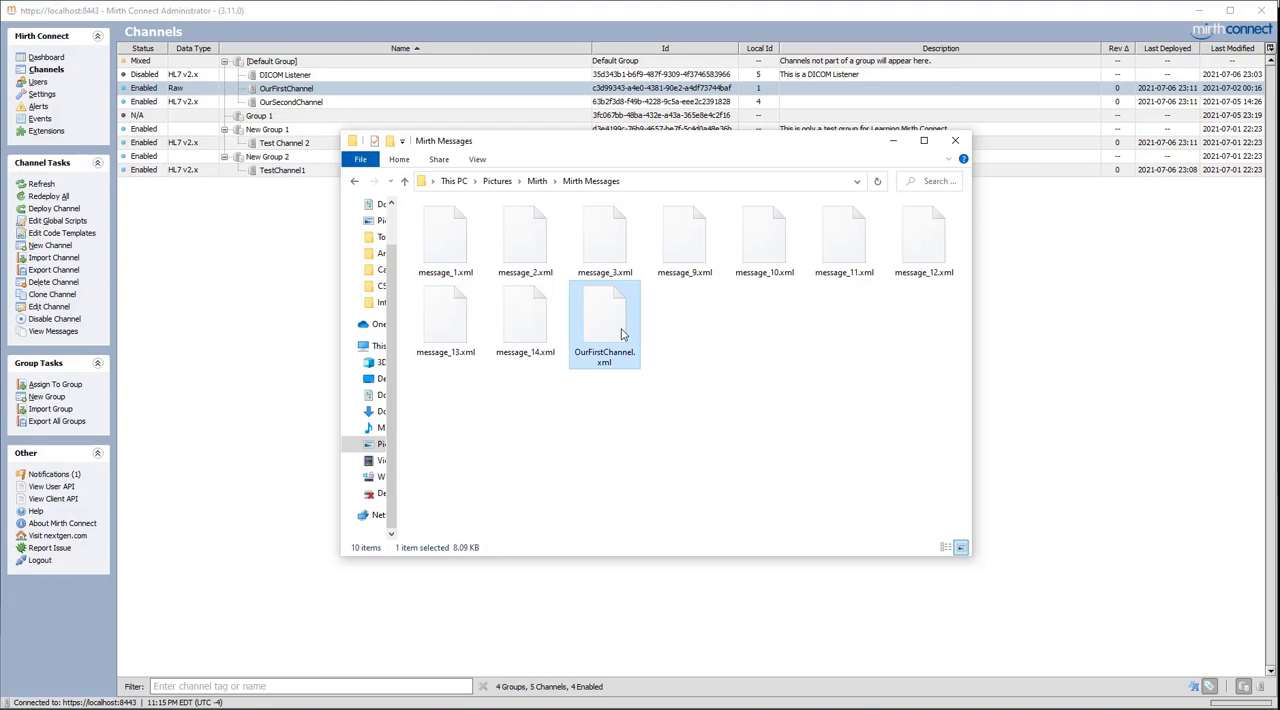
pyautogui.doubleClick(620, 330)
pyautogui.rightClick(620, 327)
pyautogui.click(654, 421)
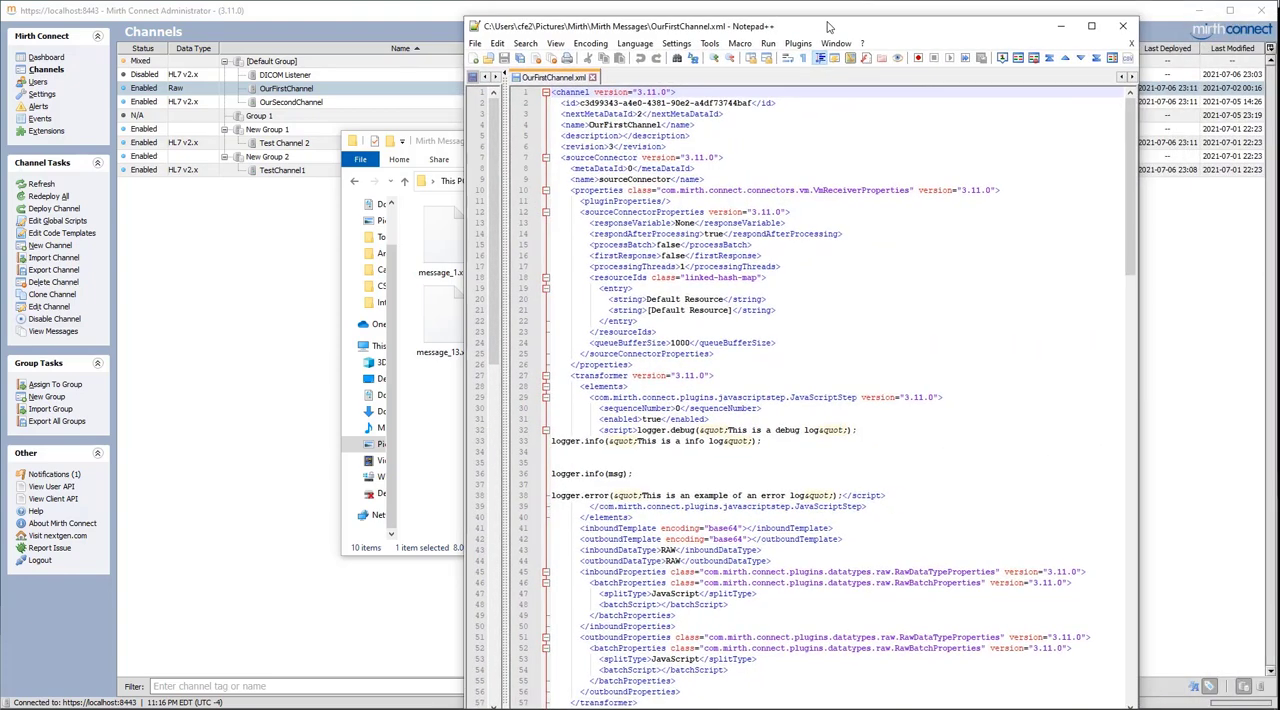
# Examine the channel version and the remaining XML content of the exported file, and minimize the editor and folder windows
pyautogui.moveTo(819, 21); pyautogui.dragTo(818, 21)
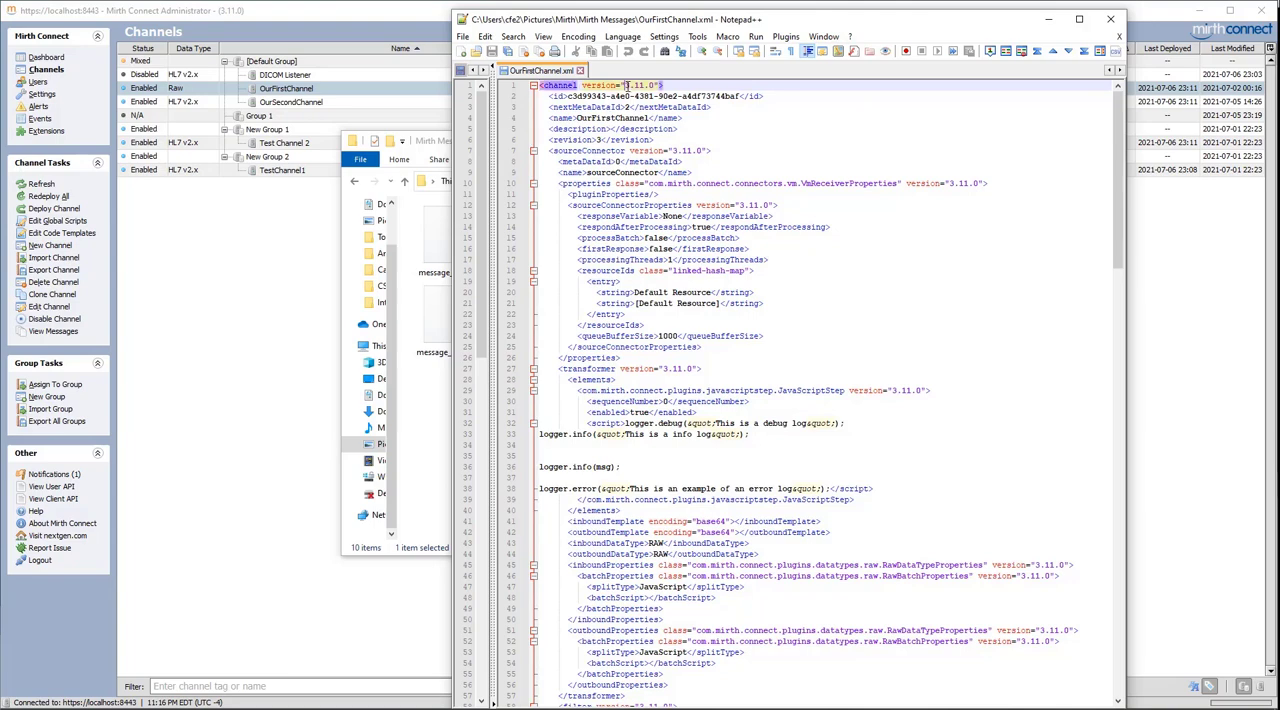
pyautogui.moveTo(626, 86); pyautogui.dragTo(657, 86)
pyautogui.scroll(-10, 627, 318)
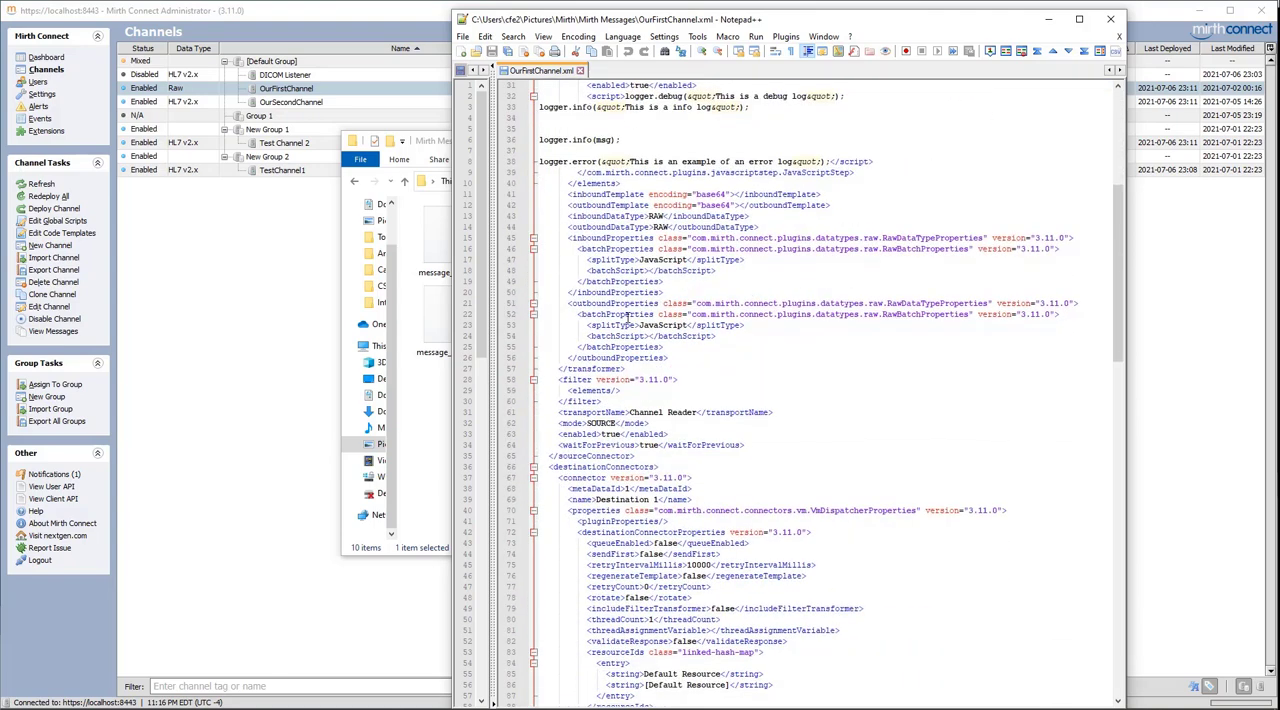
pyautogui.scroll(-4, 627, 318)
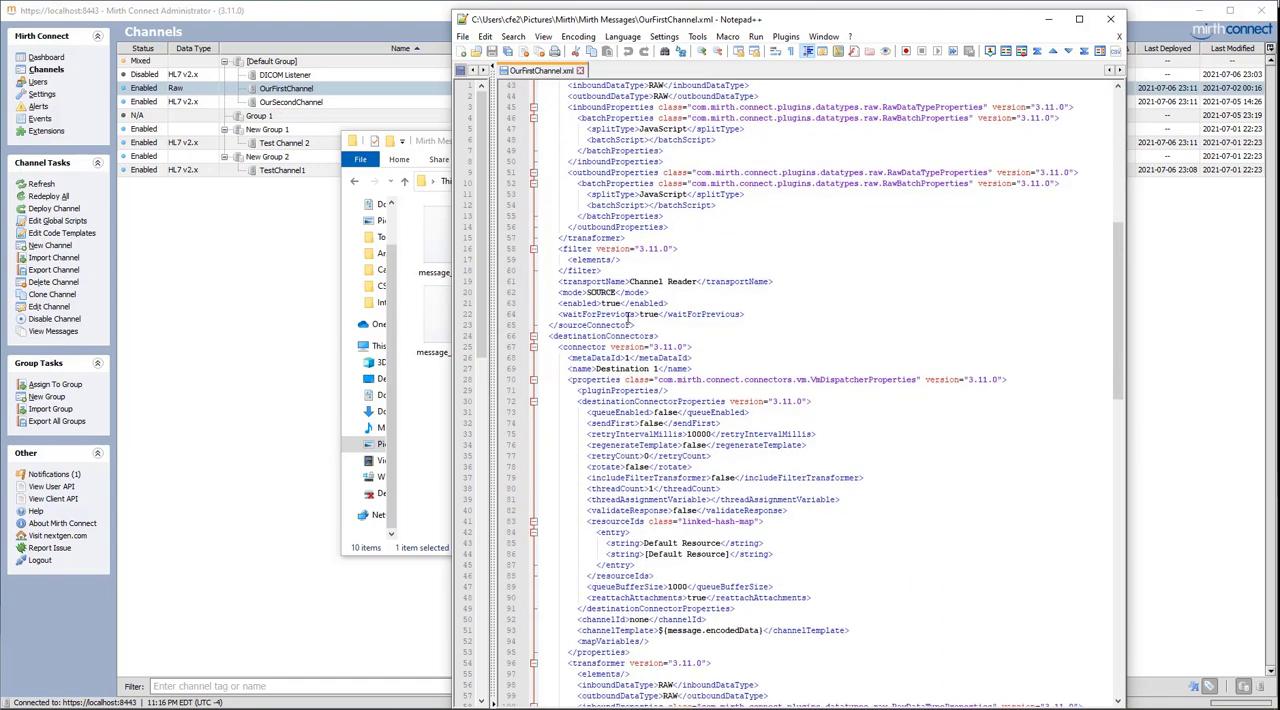
pyautogui.scroll(-11, 627, 318)
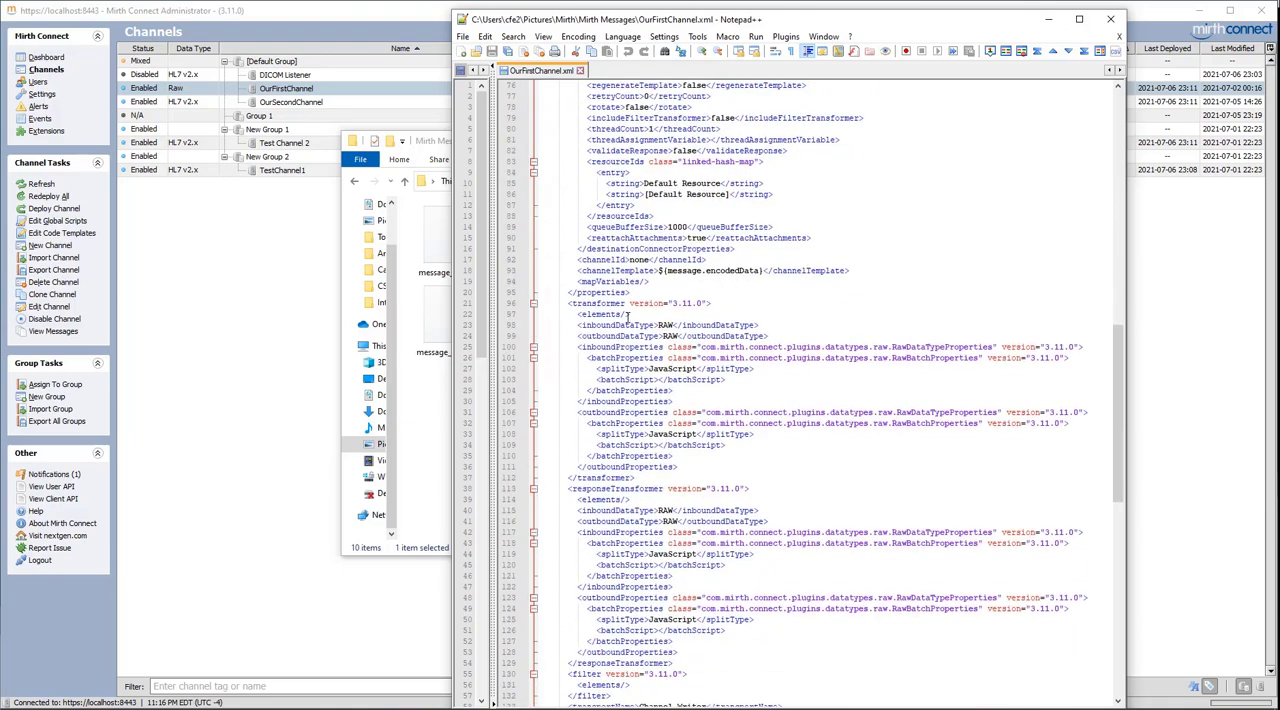
pyautogui.scroll(-13, 627, 318)
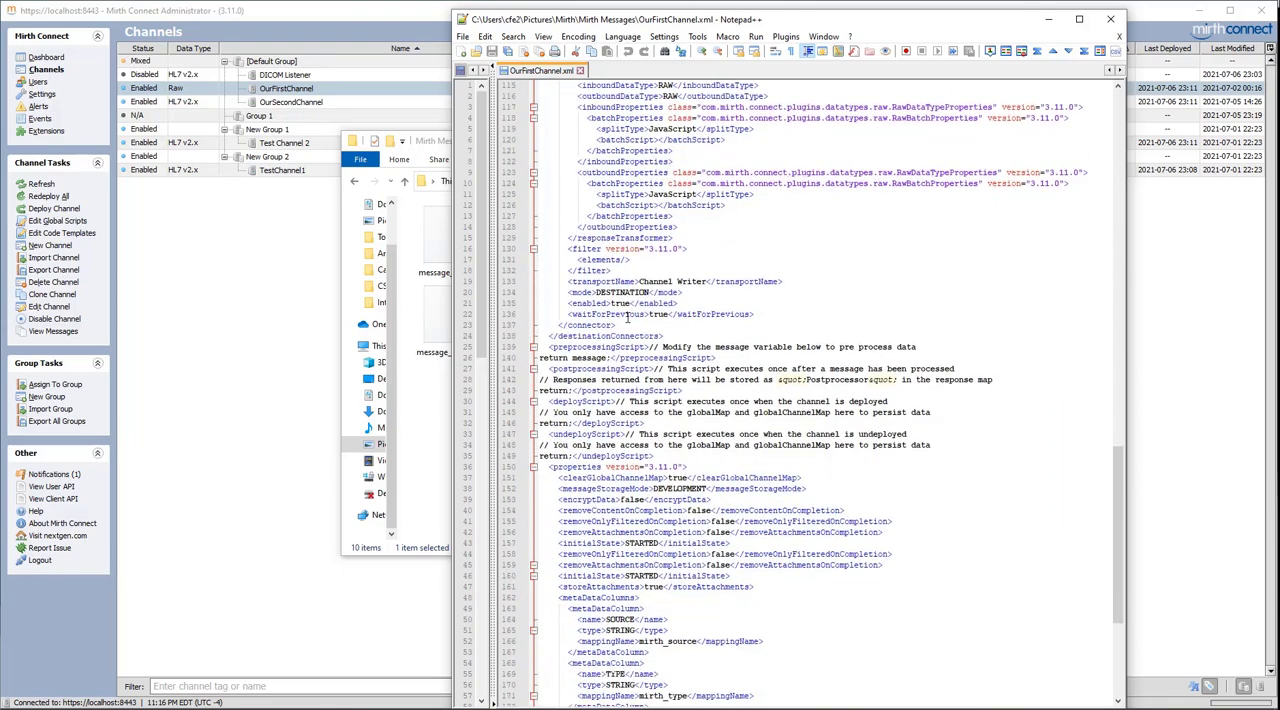
pyautogui.scroll(-8, 627, 318)
pyautogui.scroll(20, 627, 318)
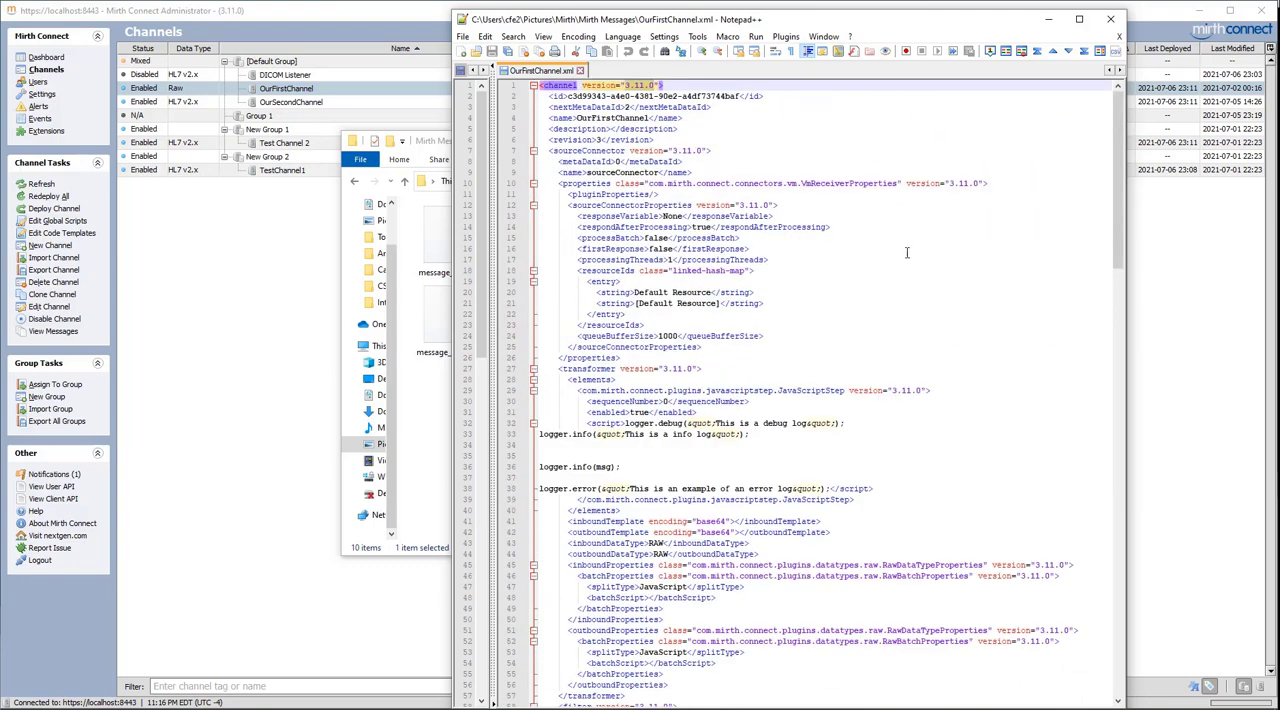
pyautogui.click(1053, 22)
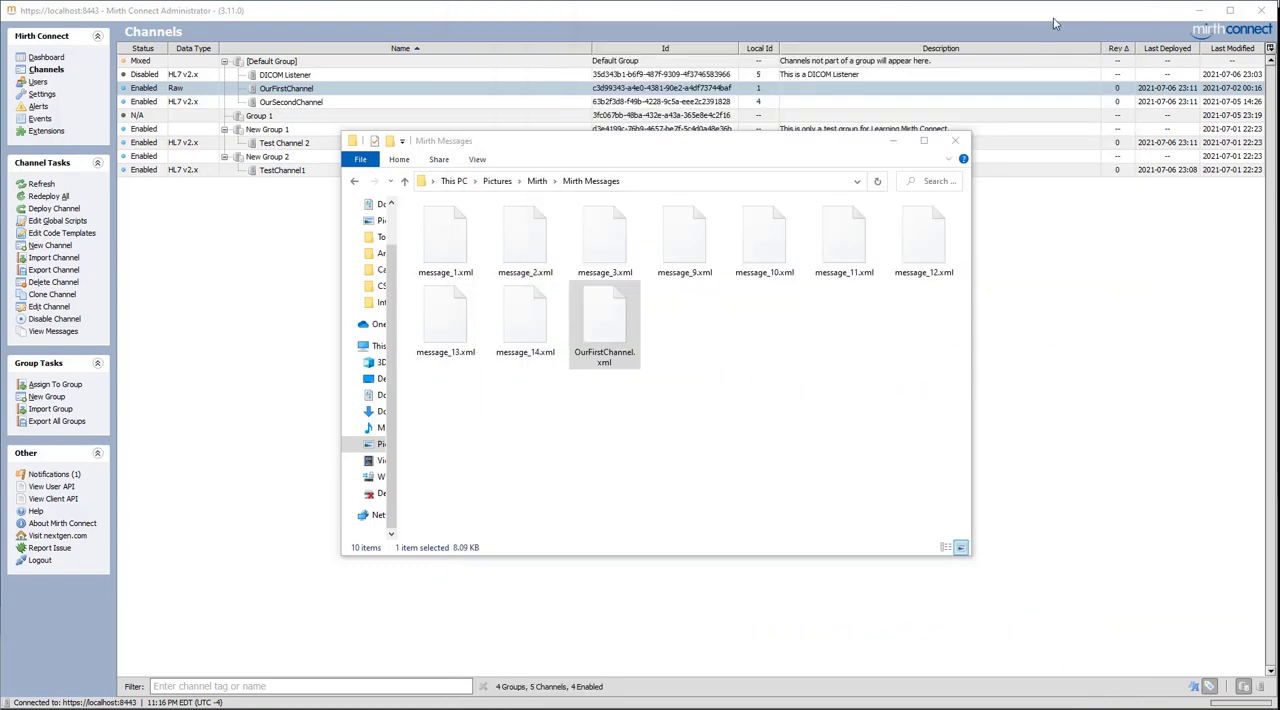
pyautogui.click(895, 138)
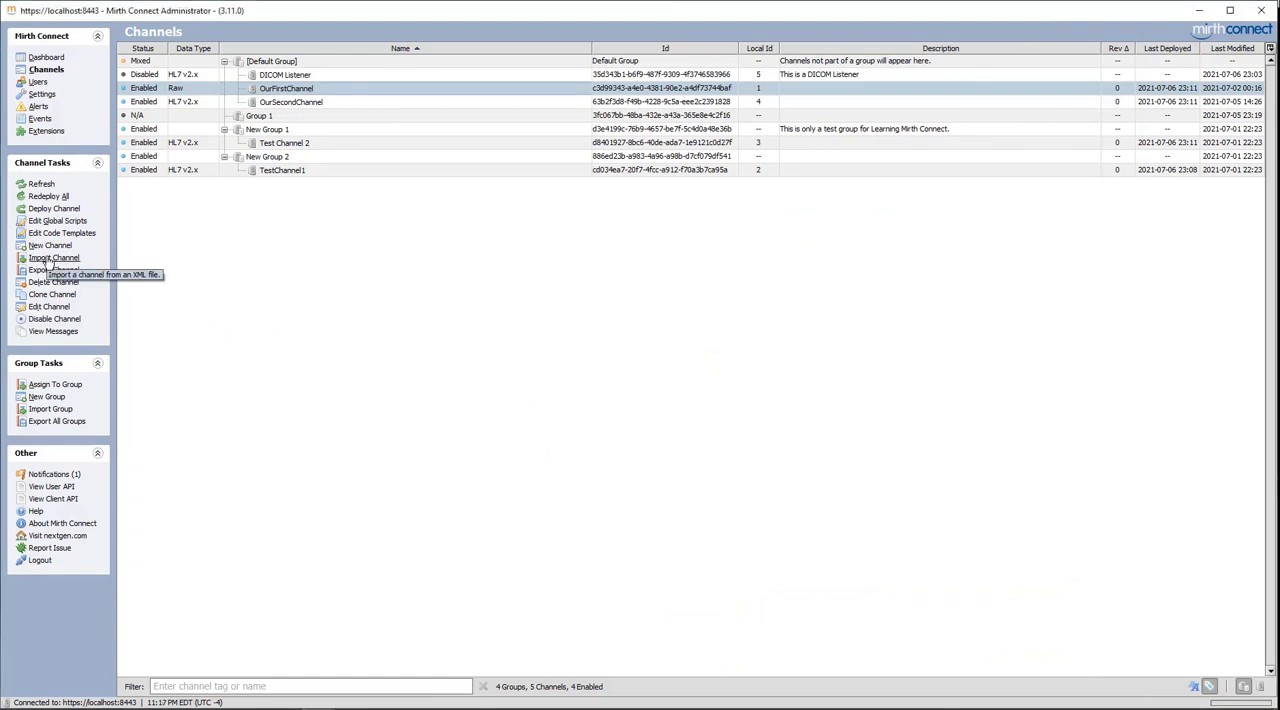
# Import OurFirstChannel.xml from the Mirth Messages folder, choosing to overwrite the existing channel
pyautogui.click(45, 262)
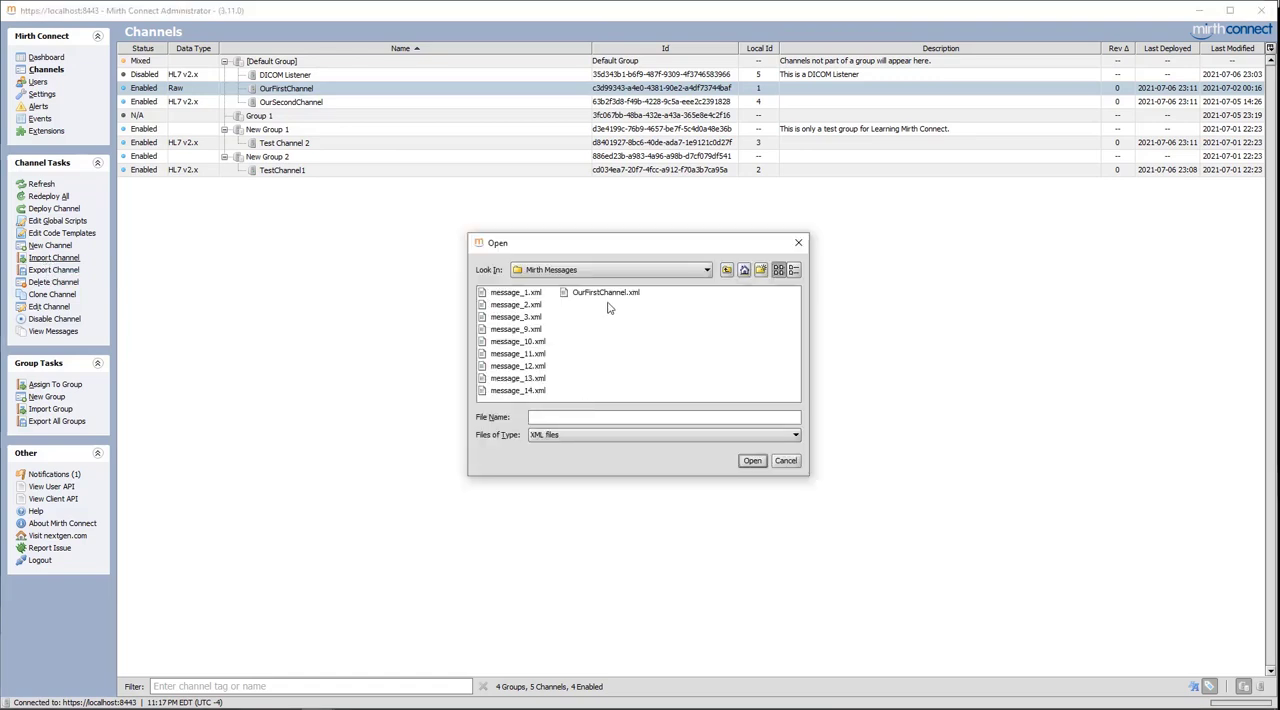
pyautogui.click(599, 298)
pyautogui.click(752, 462)
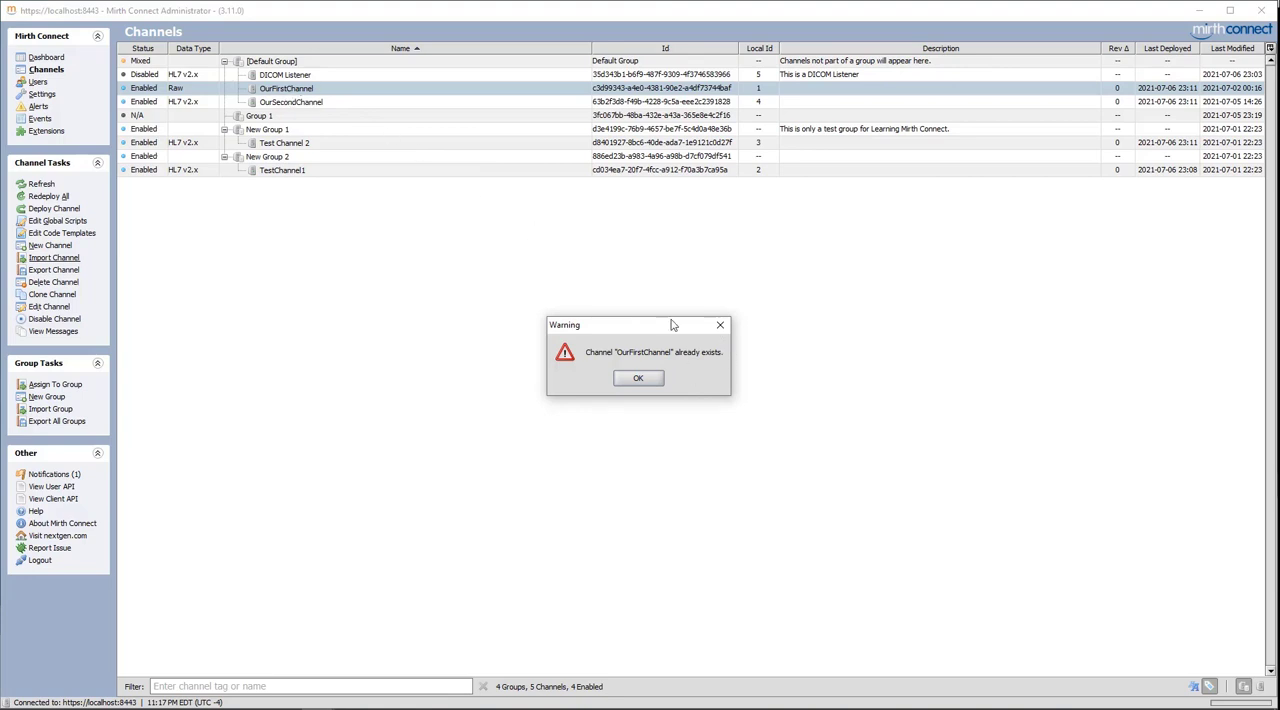
pyautogui.click(640, 382)
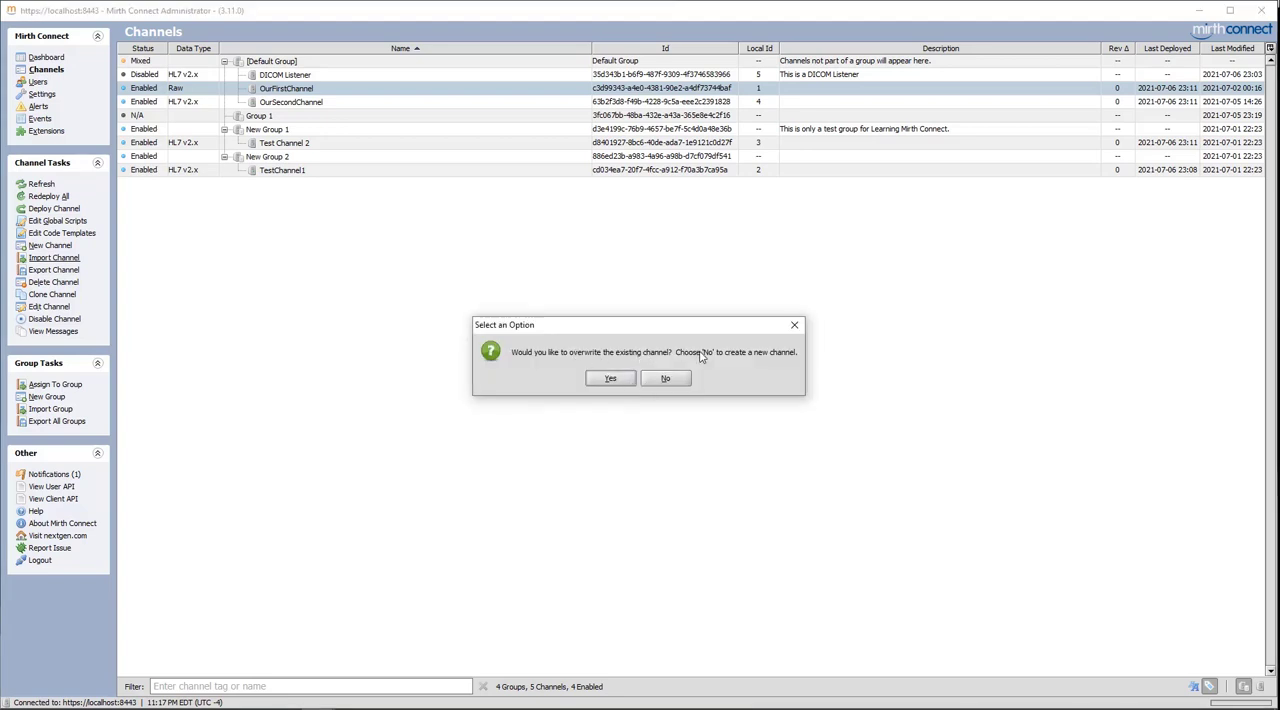
pyautogui.click(615, 380)
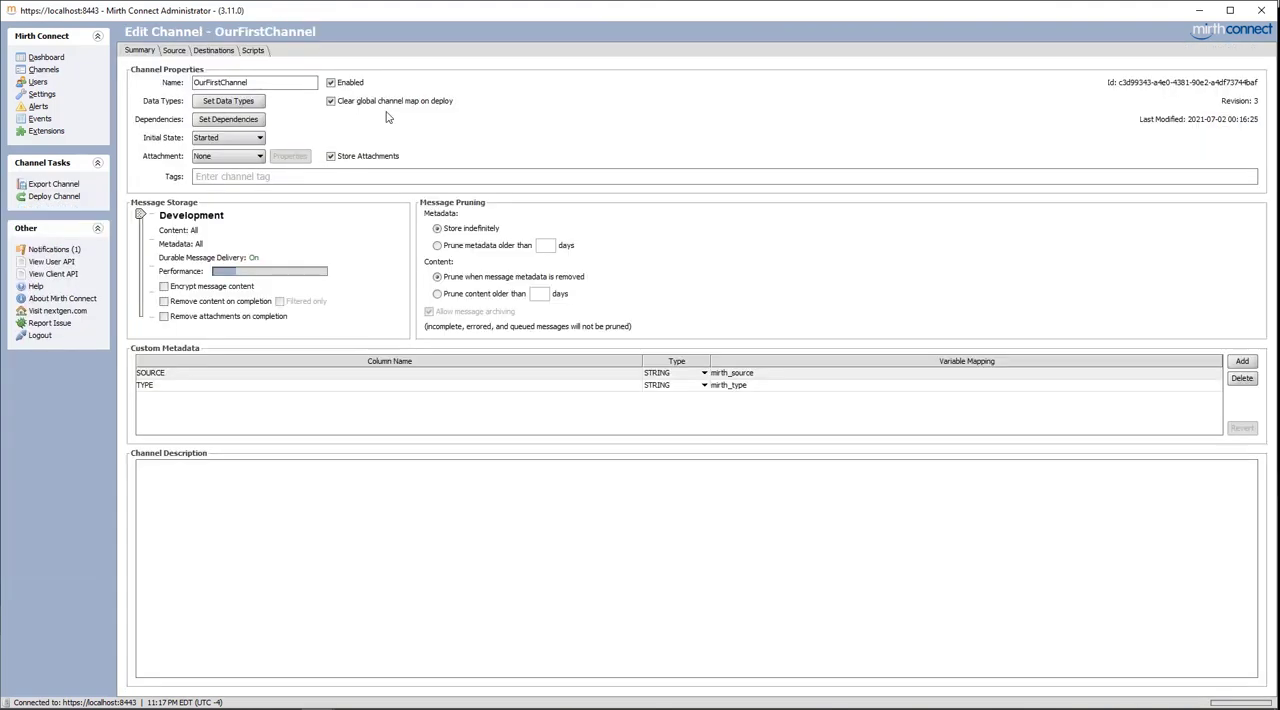
# Rename the imported channel to OurFirstChannel_2, save the changes and return to the channel list
pyautogui.click(278, 82)
pyautogui.write('_')
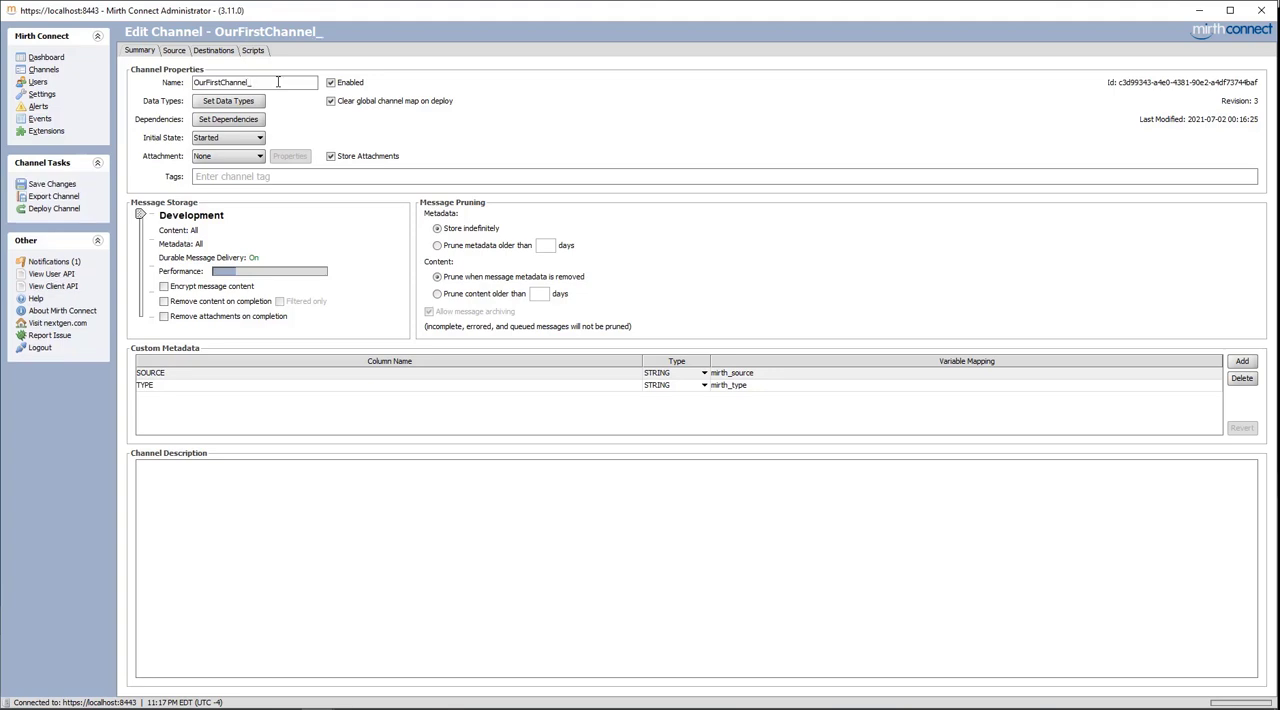
pyautogui.write('2')
pyautogui.click(40, 186)
pyautogui.click(48, 70)
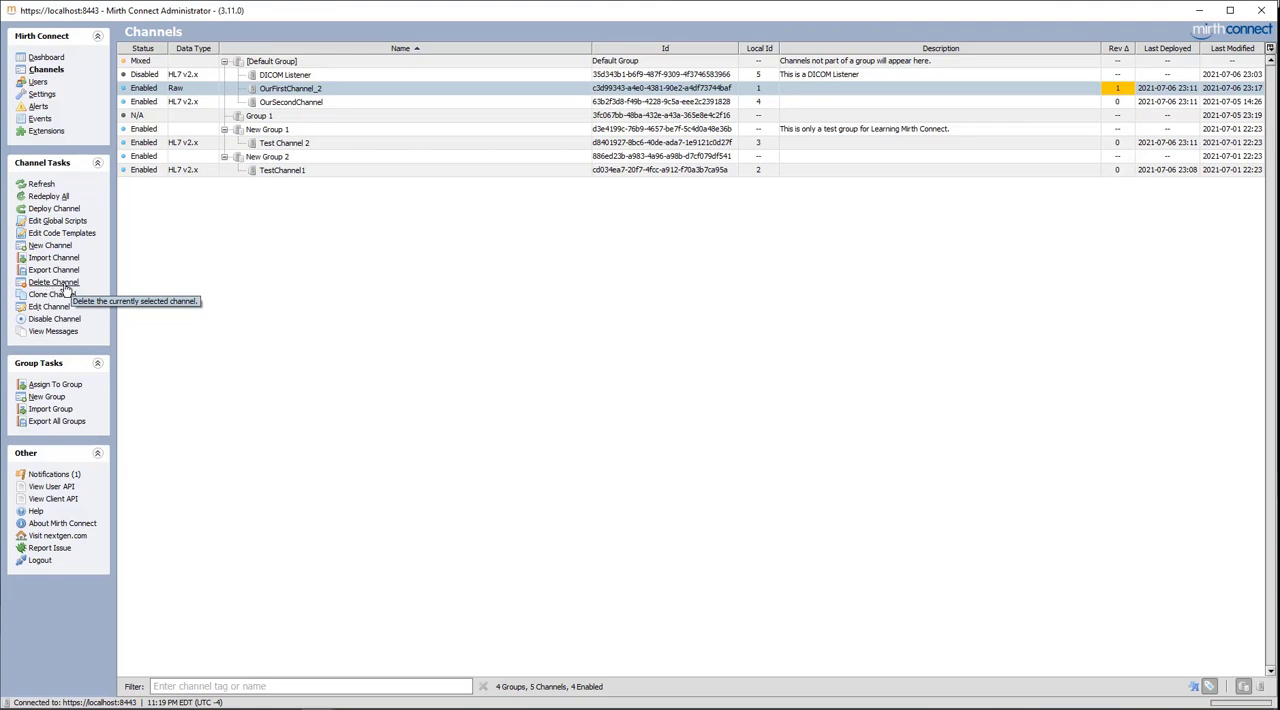
# Delete the channel OurFirstChannel_2 from the Default Group and confirm the deletion
pyautogui.click(287, 102)
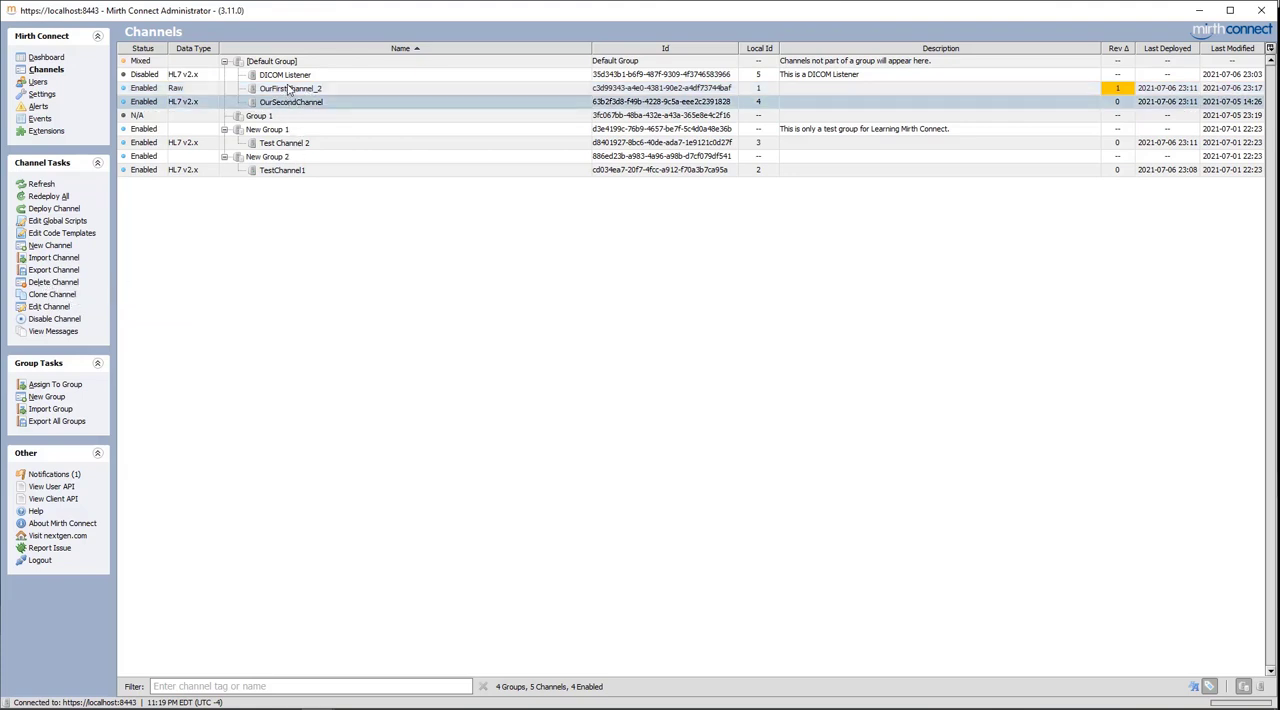
pyautogui.click(288, 89)
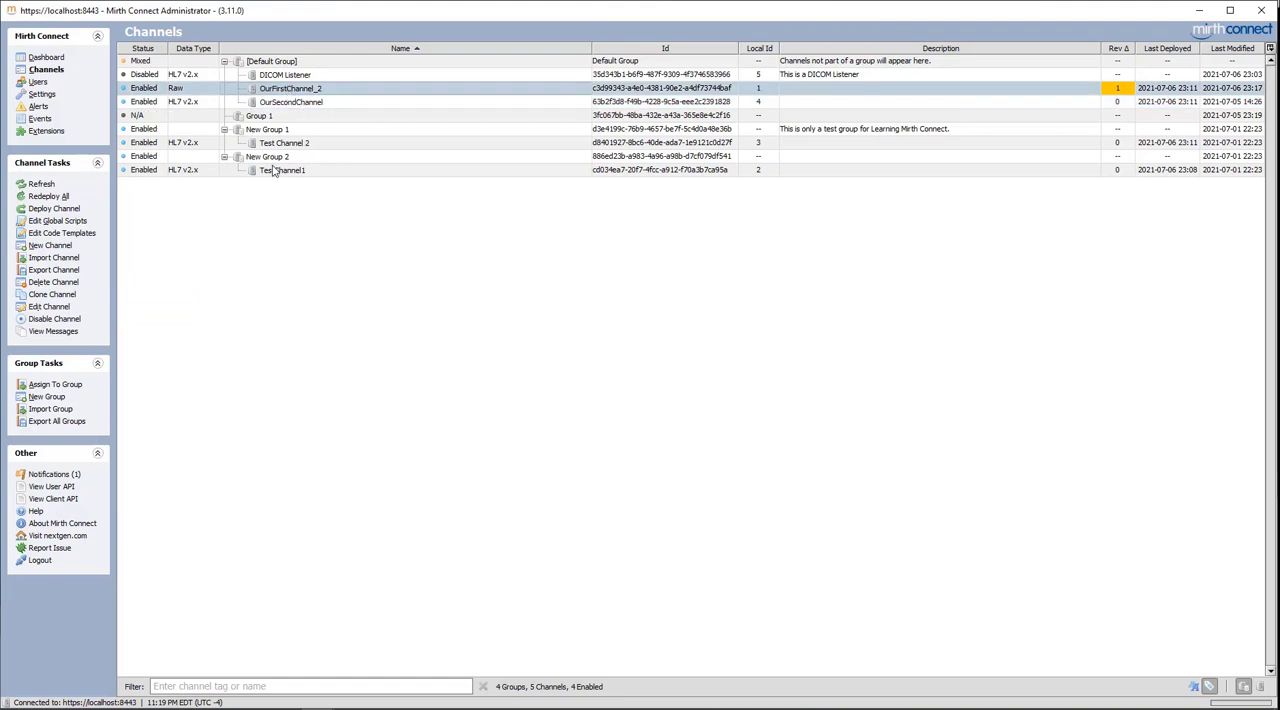
pyautogui.click(53, 282)
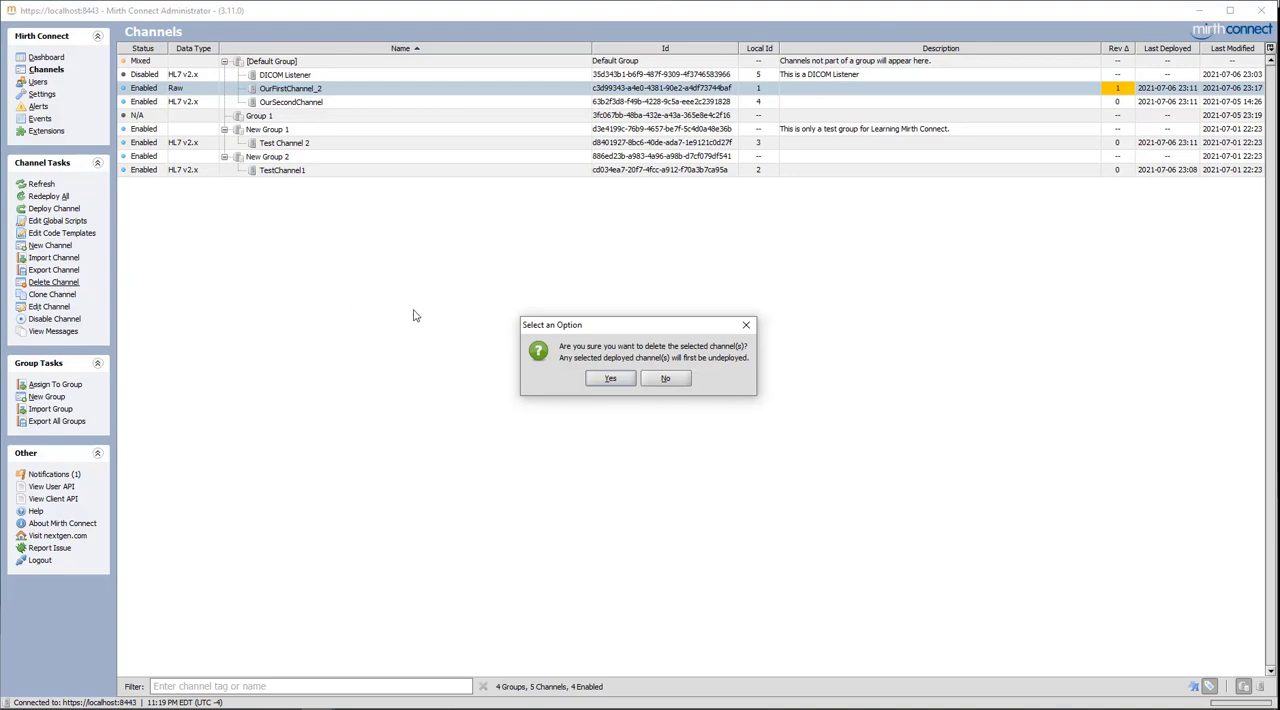
pyautogui.click(610, 379)
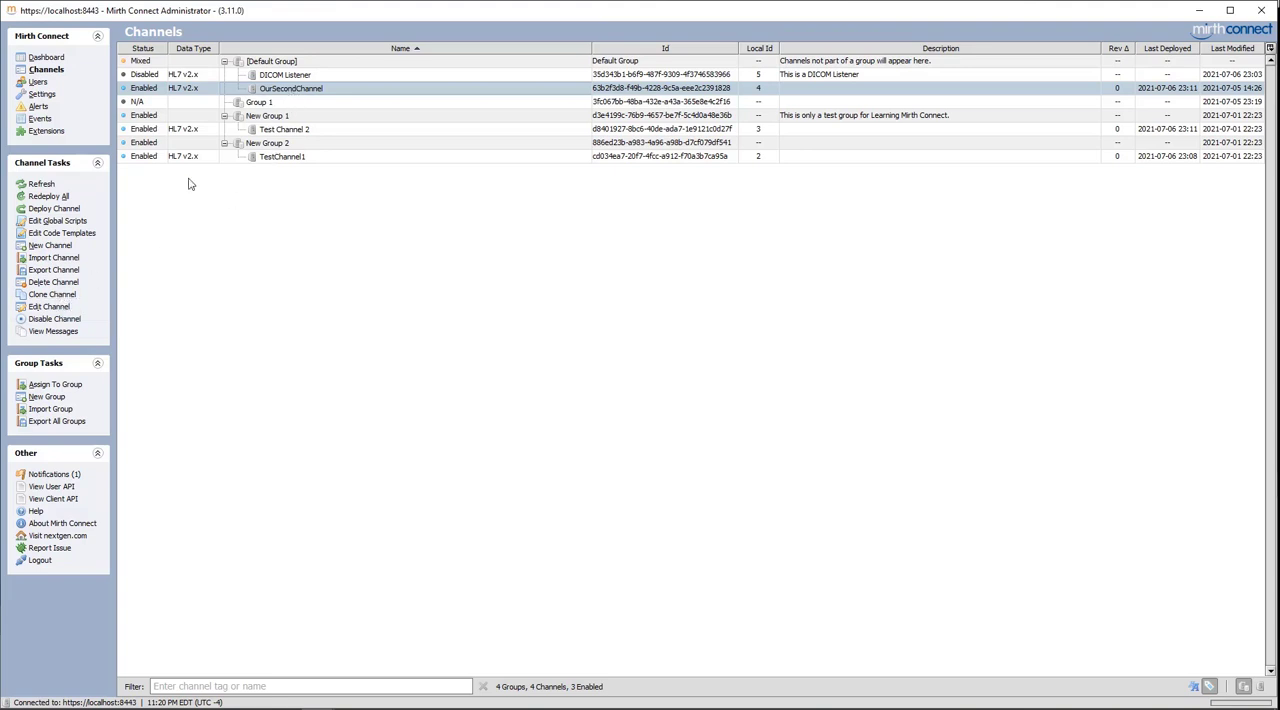
# Clone OurSecondChannel under the name OurSecondChannel_V2, save the clone and return to the channel list
pyautogui.click(60, 294)
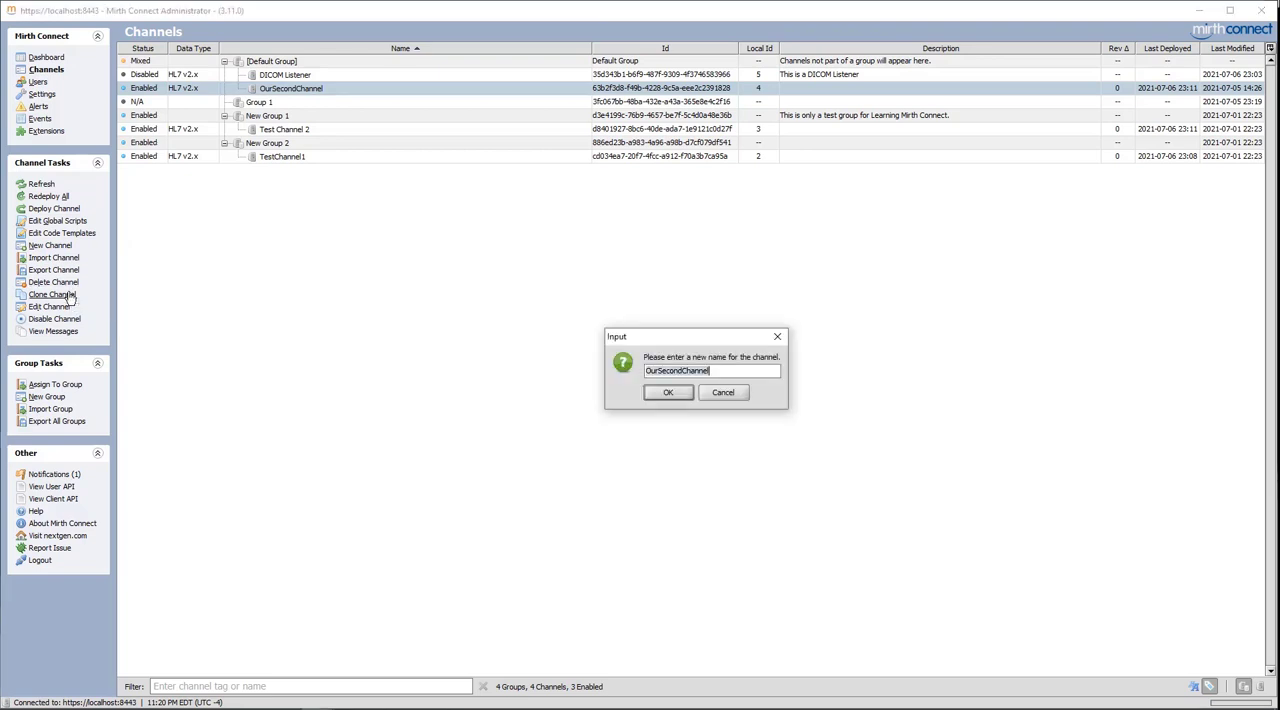
pyautogui.click(734, 376)
pyautogui.write('-')
pyautogui.write('V2')
pyautogui.click(675, 393)
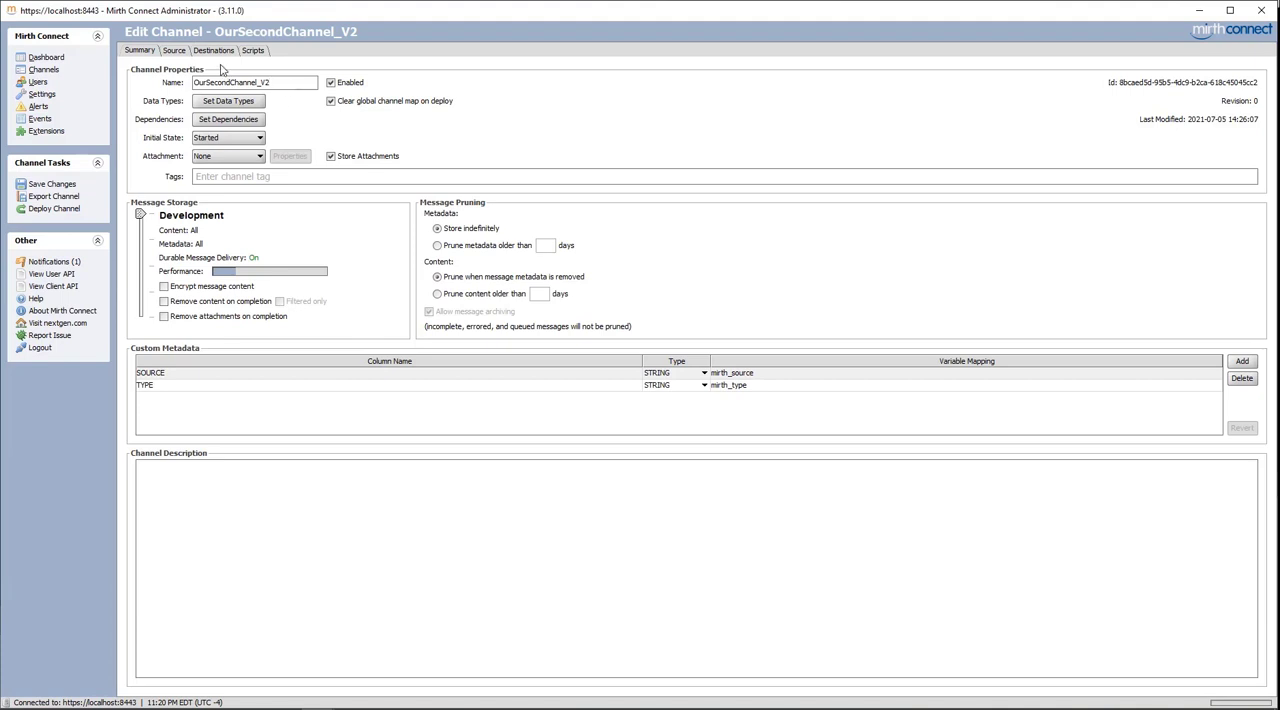
pyautogui.click(67, 184)
pyautogui.click(46, 73)
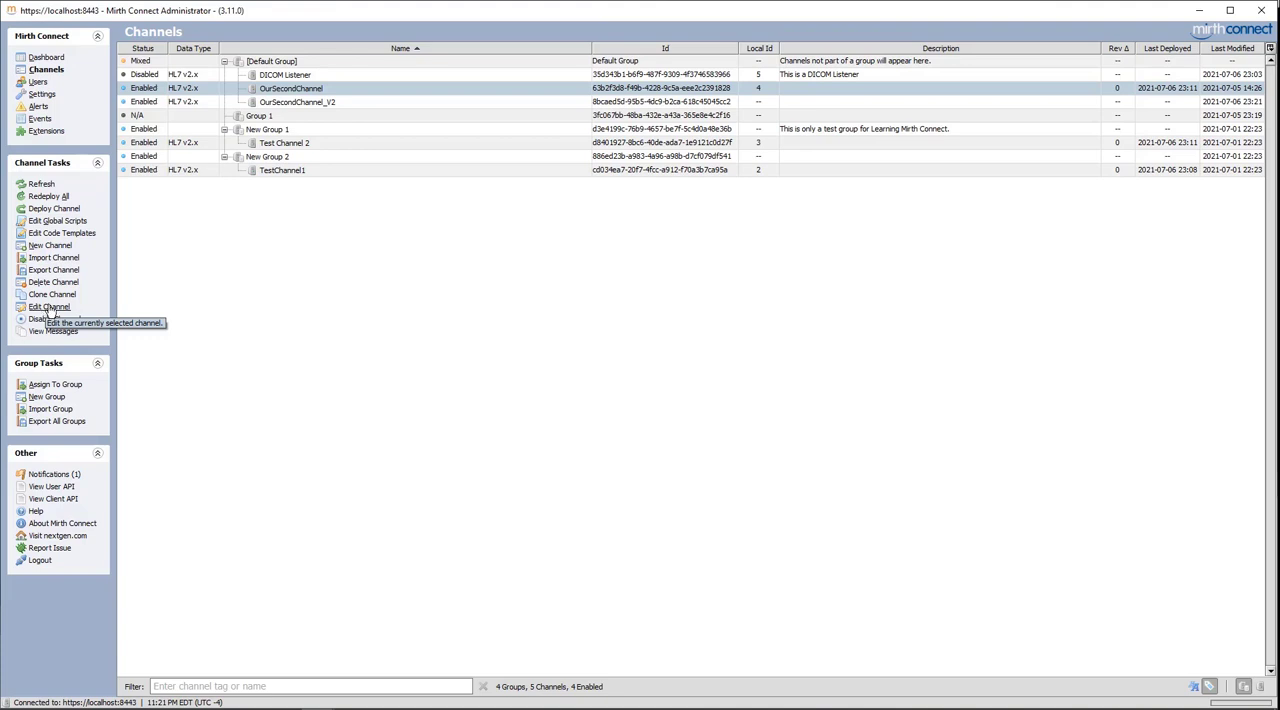
# Edit OurSecondChannel_V2 to rename it Our Copied Channel, save the changes and go back to the channel list
pyautogui.click(281, 105)
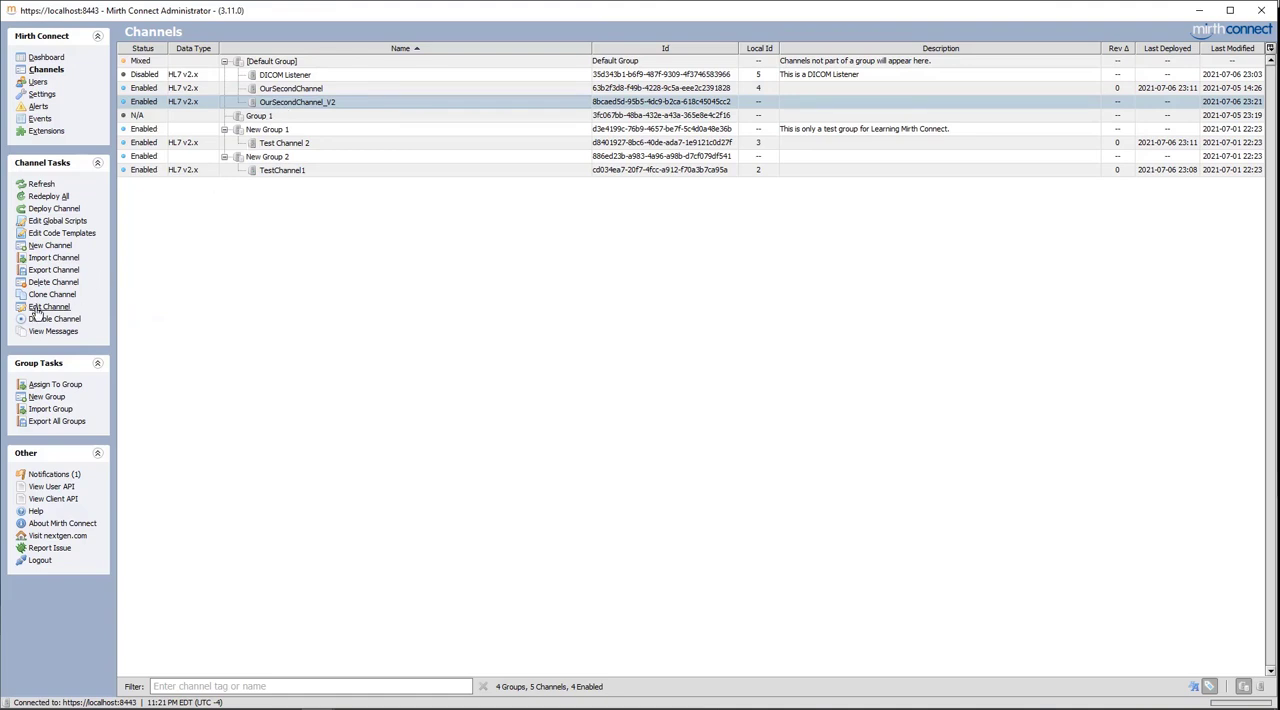
pyautogui.doubleClick(307, 105)
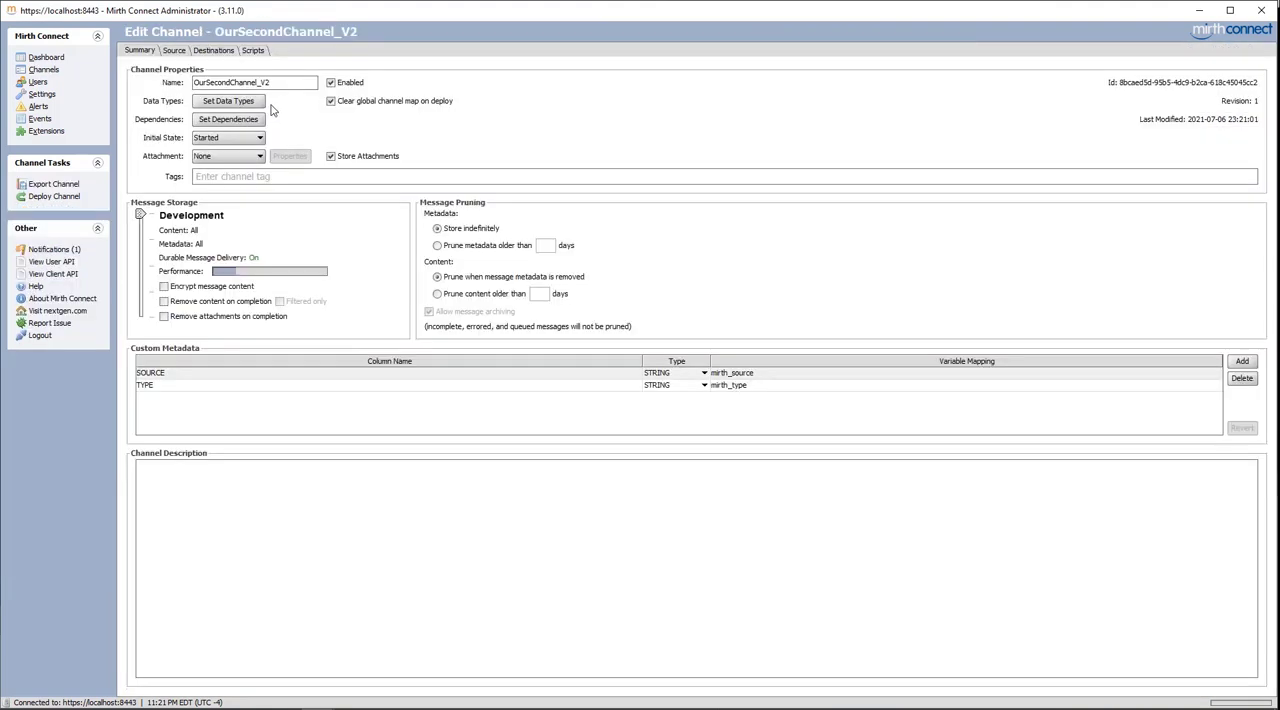
pyautogui.doubleClick(266, 82)
pyautogui.click(277, 82)
pyautogui.press('BackSpace')
pyautogui.press('BackSpace')
pyautogui.press('BackSpace')
pyautogui.press('BackSpace')
pyautogui.press('BackSpace')
pyautogui.press('BackSpace')
pyautogui.press('BackSpace')
pyautogui.press('BackSpace')
pyautogui.press('BackSpace')
pyautogui.press('BackSpace')
pyautogui.press('BackSpace')
pyautogui.press('BackSpace')
pyautogui.press('BackSpace')
pyautogui.press('BackSpace')
pyautogui.press('BackSpace')
pyautogui.press('BackSpace')
pyautogui.press('BackSpace')
pyautogui.press('BackSpace')
pyautogui.press('BackSpace')
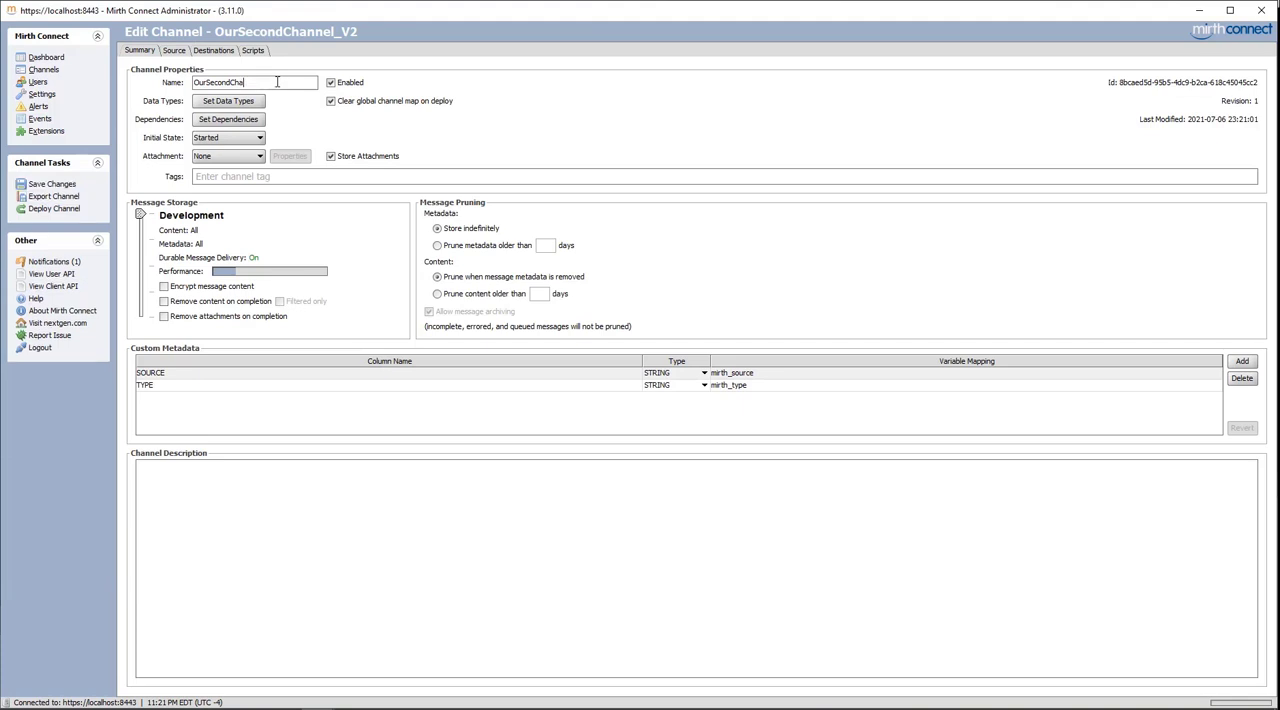
pyautogui.write('Our ')
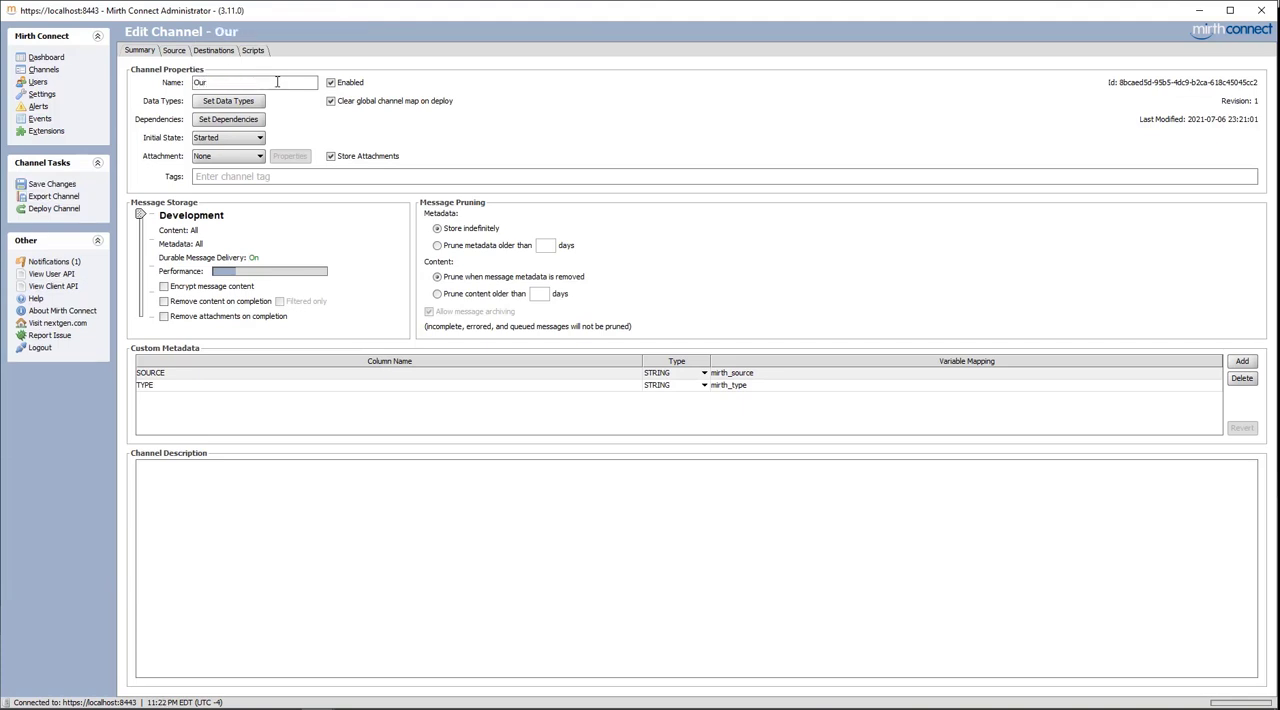
pyautogui.write('Copied Channel')
pyautogui.click(46, 184)
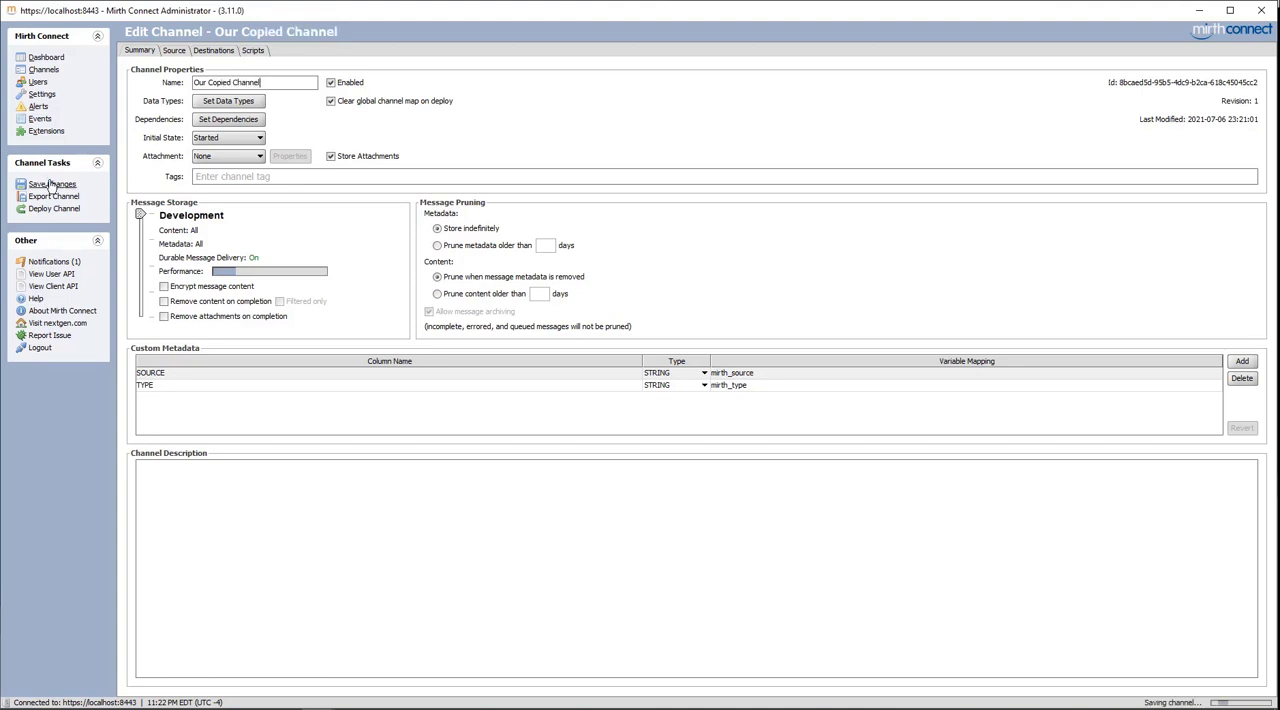
pyautogui.click(52, 75)
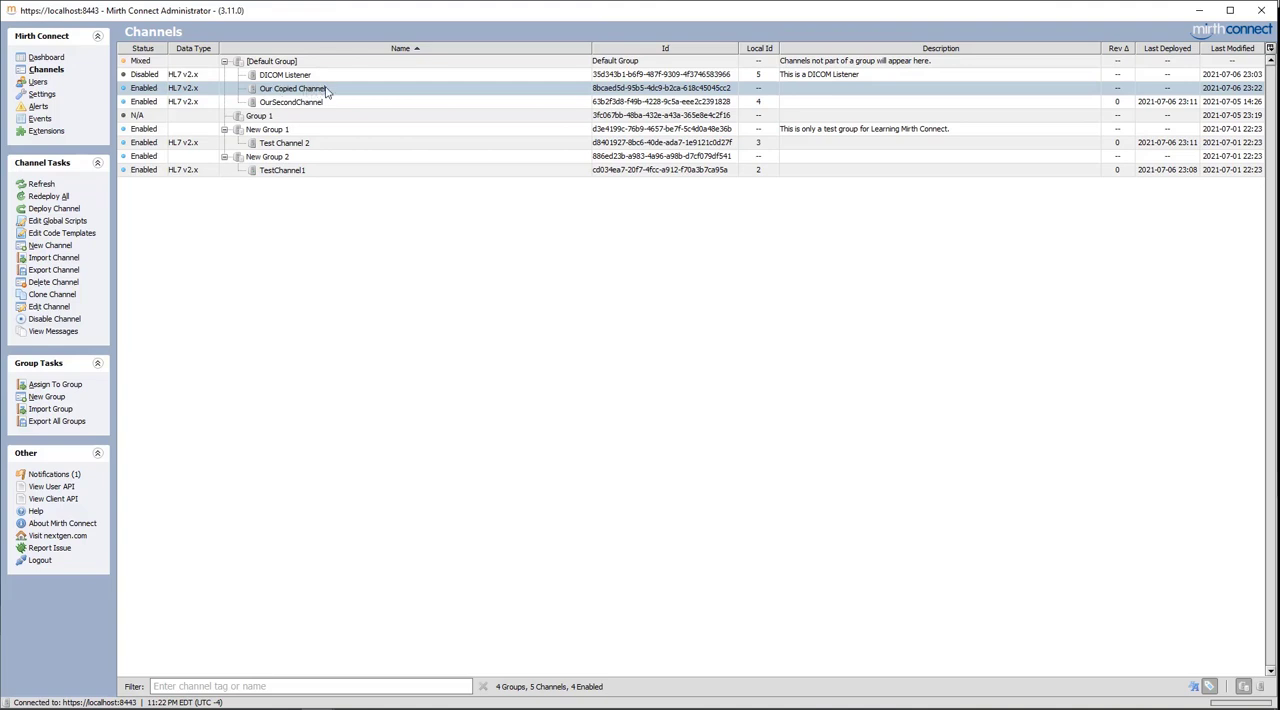
# Disable Our Copied Channel and enable it again
pyautogui.click(57, 320)
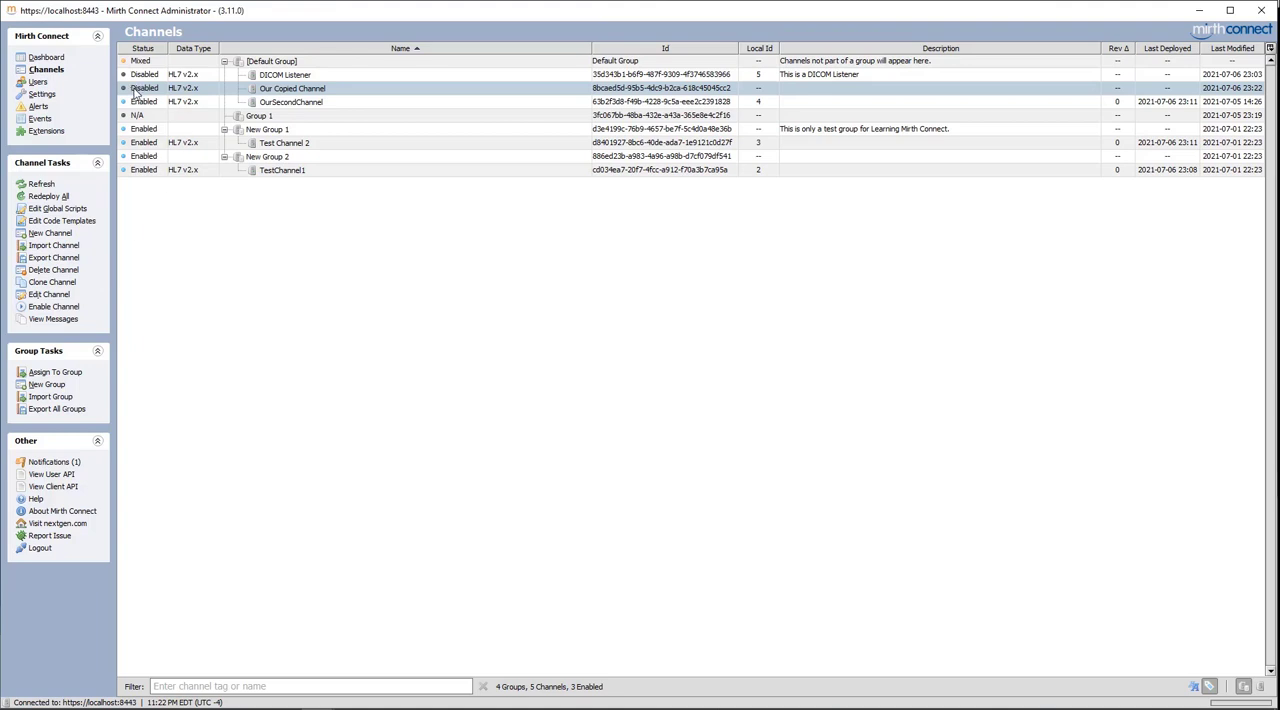
pyautogui.click(37, 309)
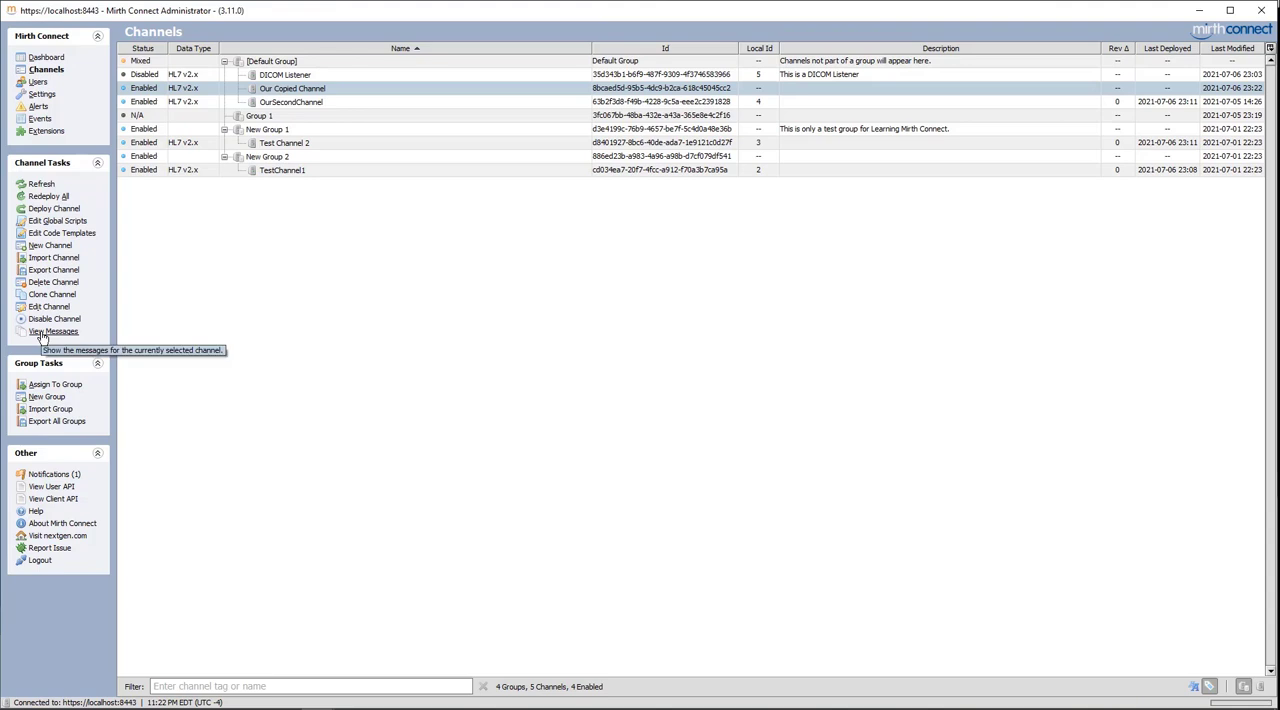
# View the messages of OurSecondChannel and return to the channel list
pyautogui.click(319, 106)
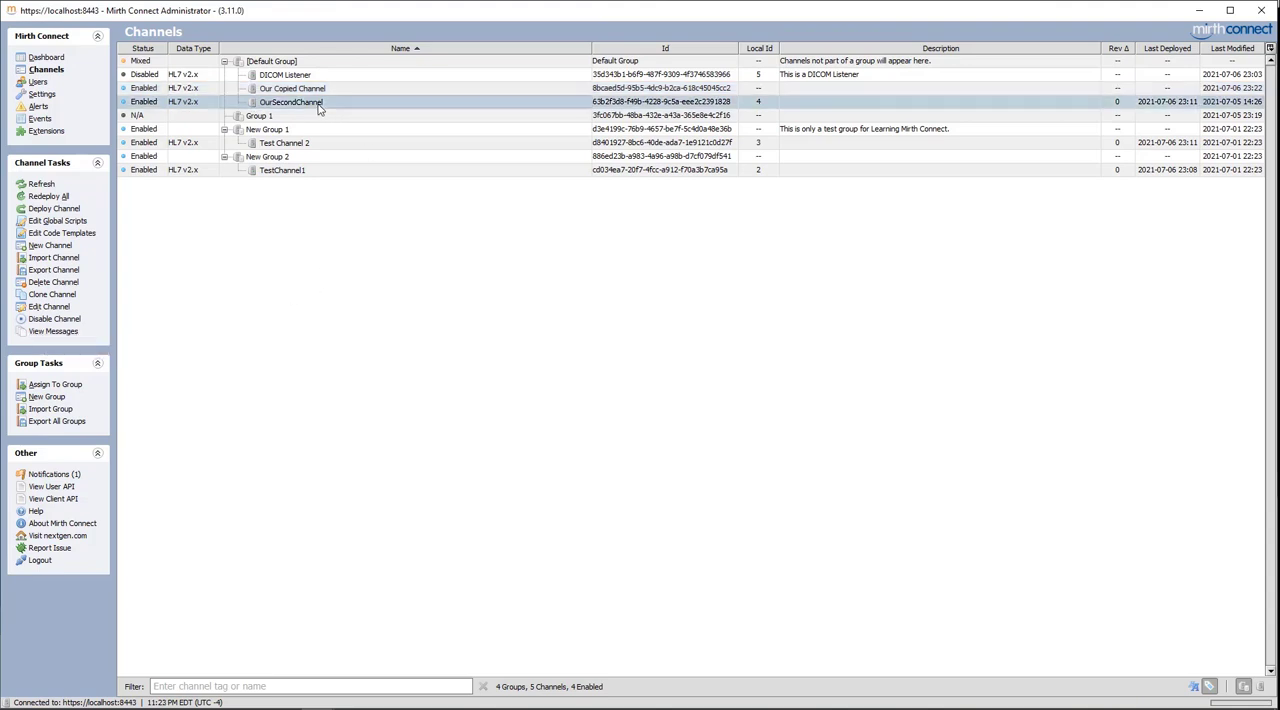
pyautogui.click(53, 332)
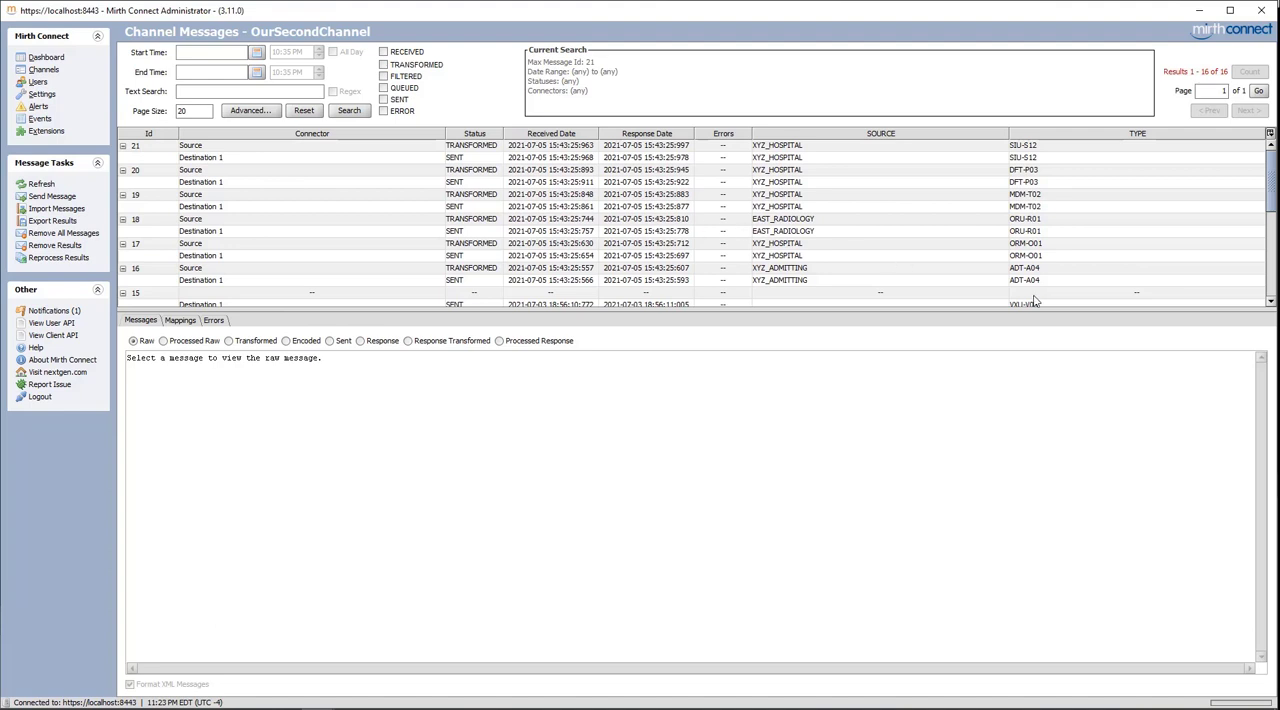
pyautogui.click(40, 72)
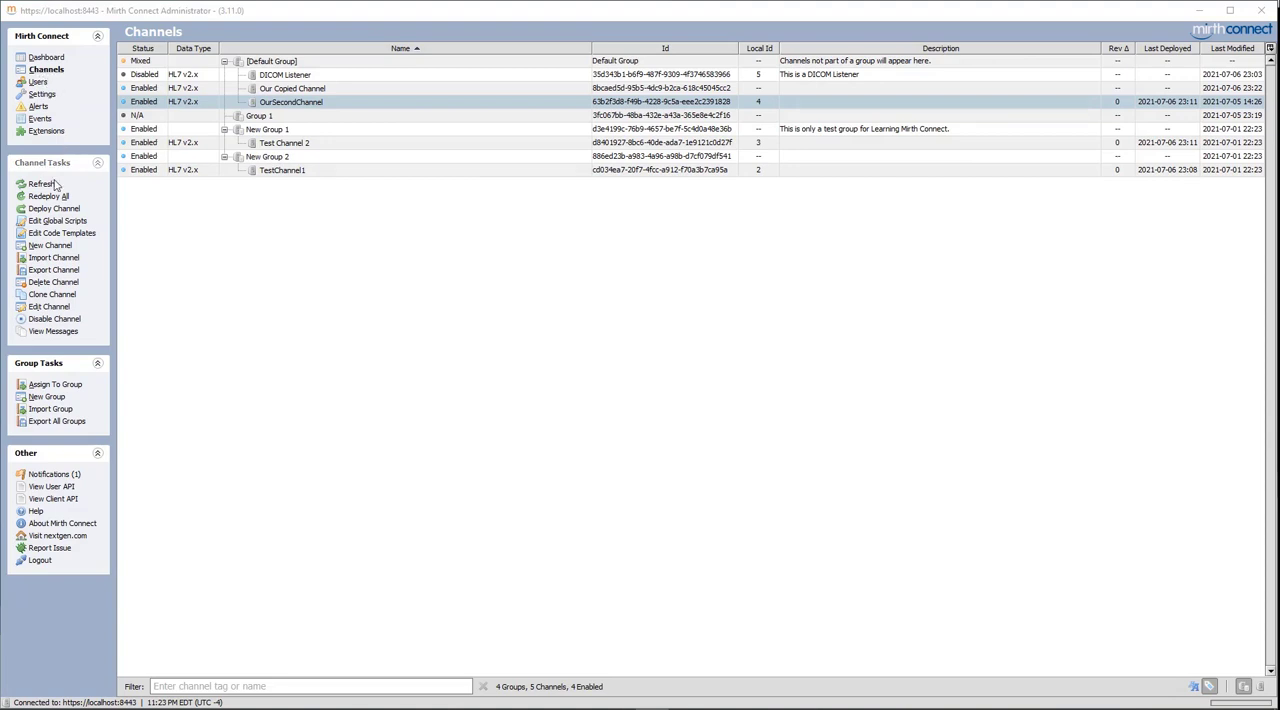
# Start a new channel group and name it Our New Group
pyautogui.click(46, 397)
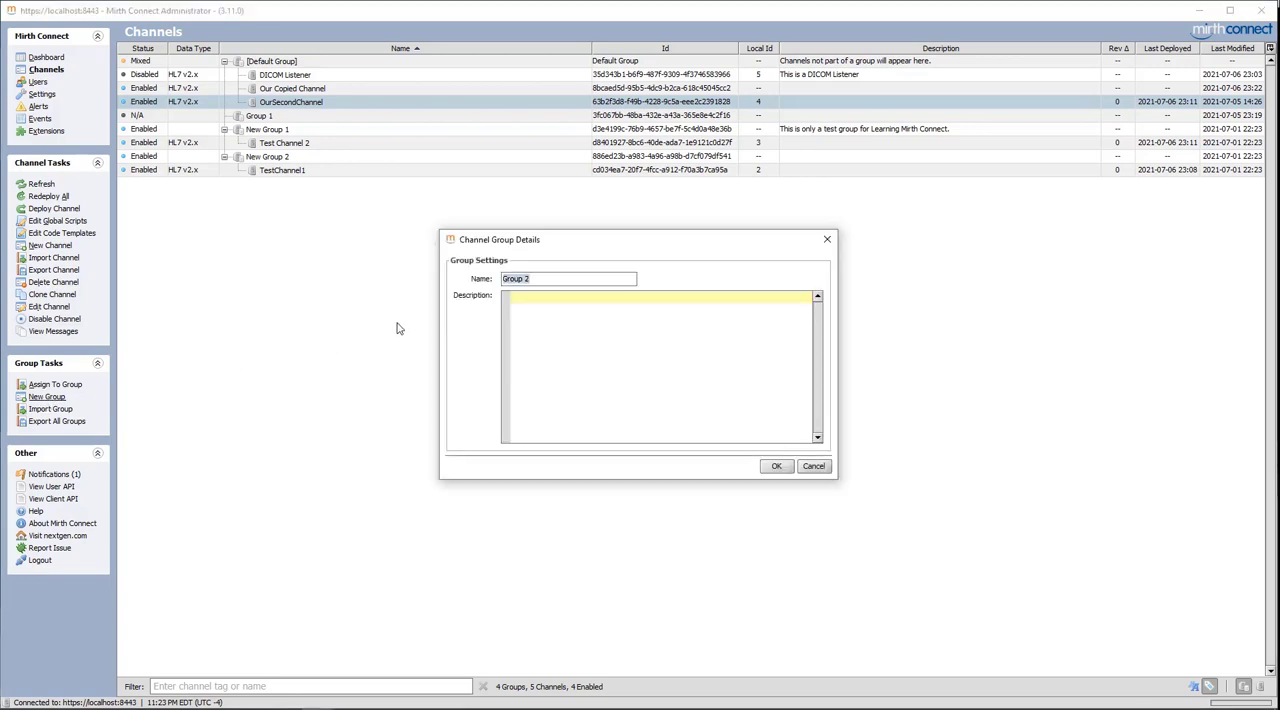
pyautogui.click(546, 279)
pyautogui.press('BackSpace')
pyautogui.press('BackSpace')
pyautogui.press('BackSpace')
pyautogui.press('BackSpace')
pyautogui.press('BackSpace')
pyautogui.press('BackSpace')
pyautogui.write('Our New Group')
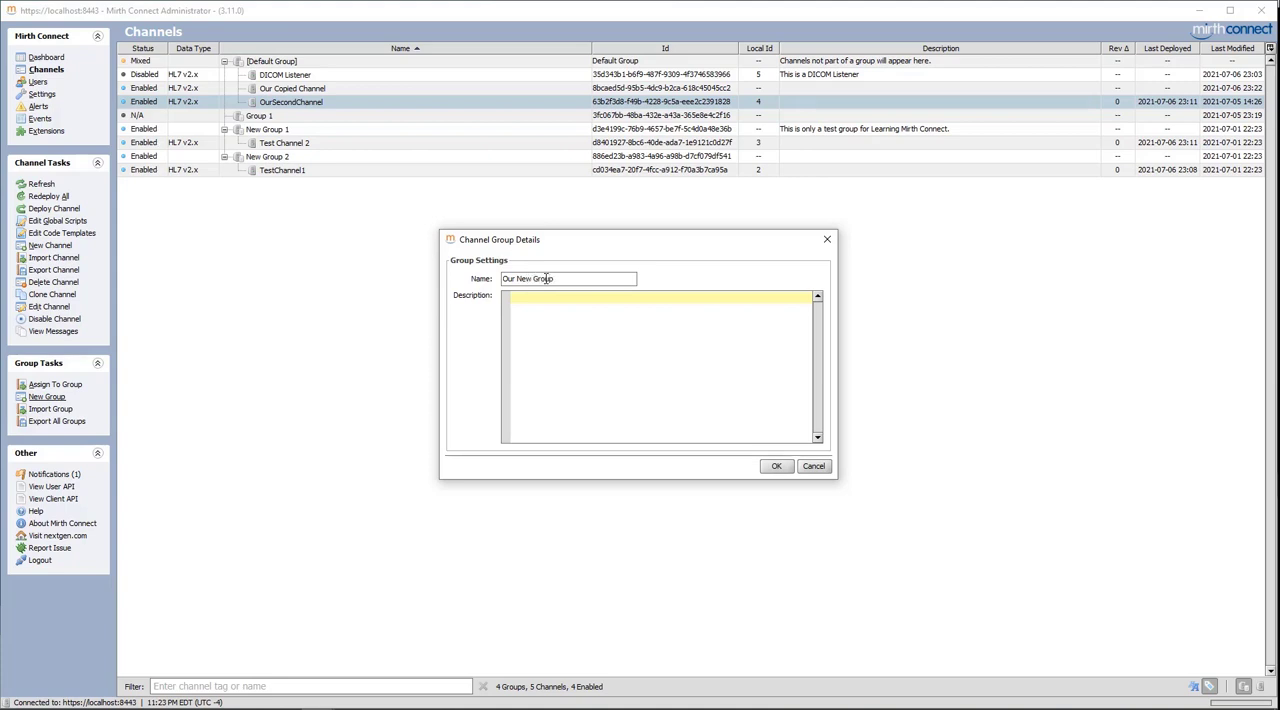
pyautogui.write('This is c')
# Give the new group the description "This is just for testing.", create it and save the group changes
pyautogui.press('BackSpace')
pyautogui.write('just for testing.')
pyautogui.click(776, 466)
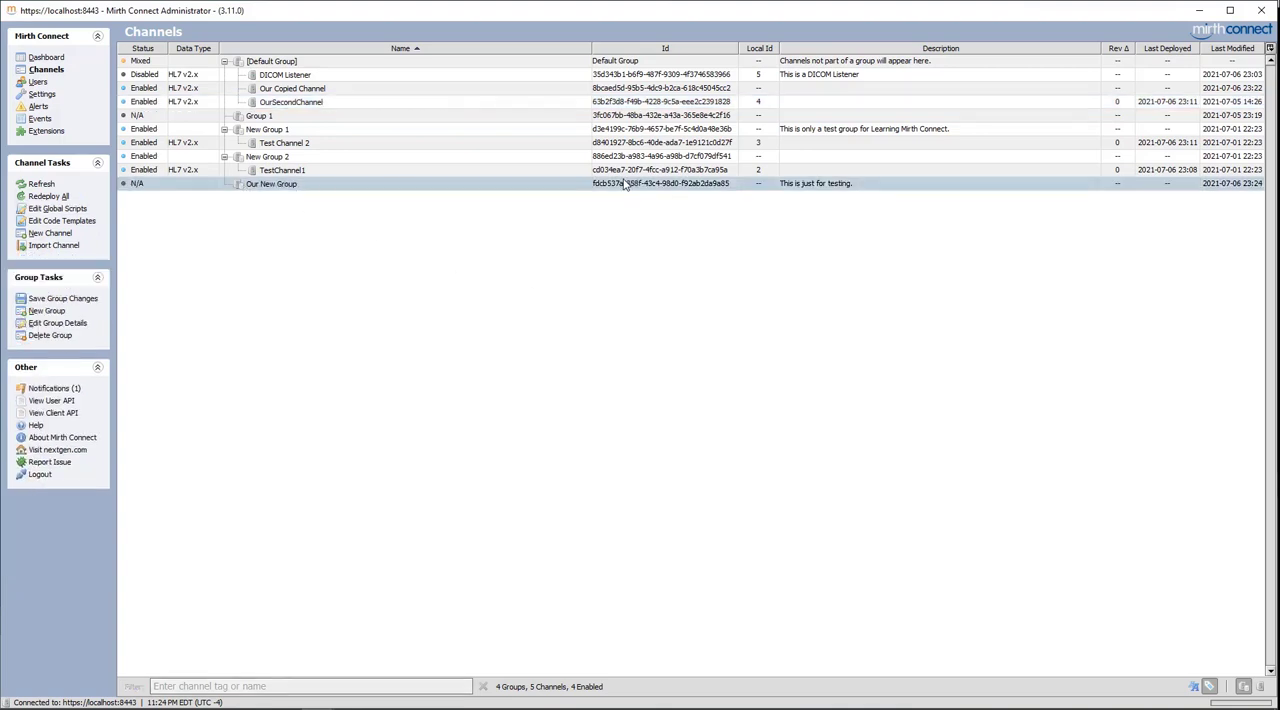
pyautogui.click(62, 300)
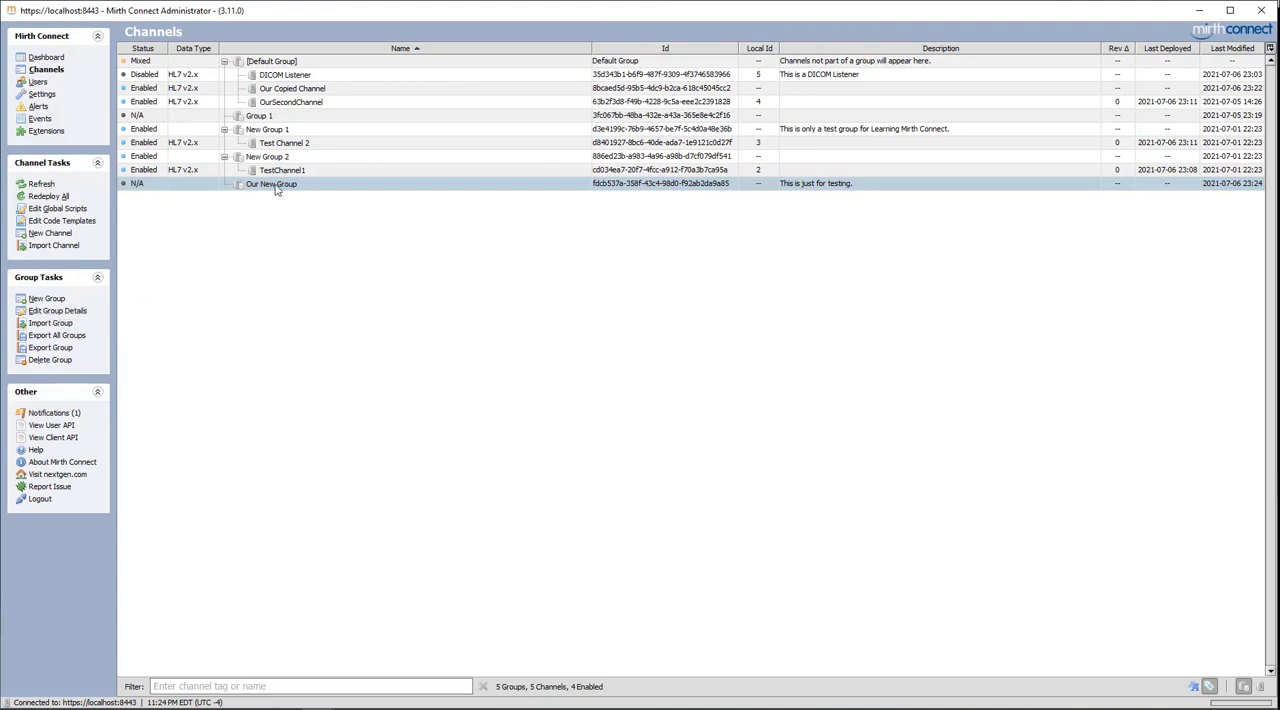
# Check the group details of Our New Group and close them without changes
pyautogui.click(60, 313)
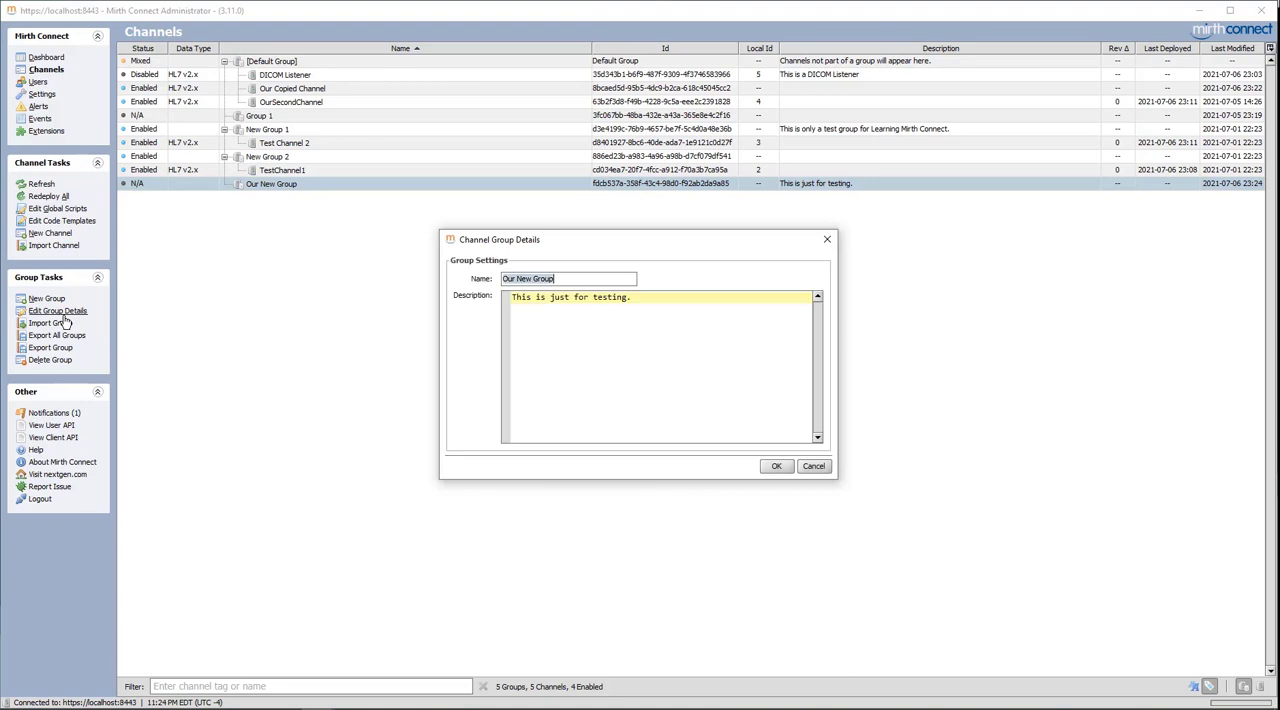
pyautogui.click(828, 242)
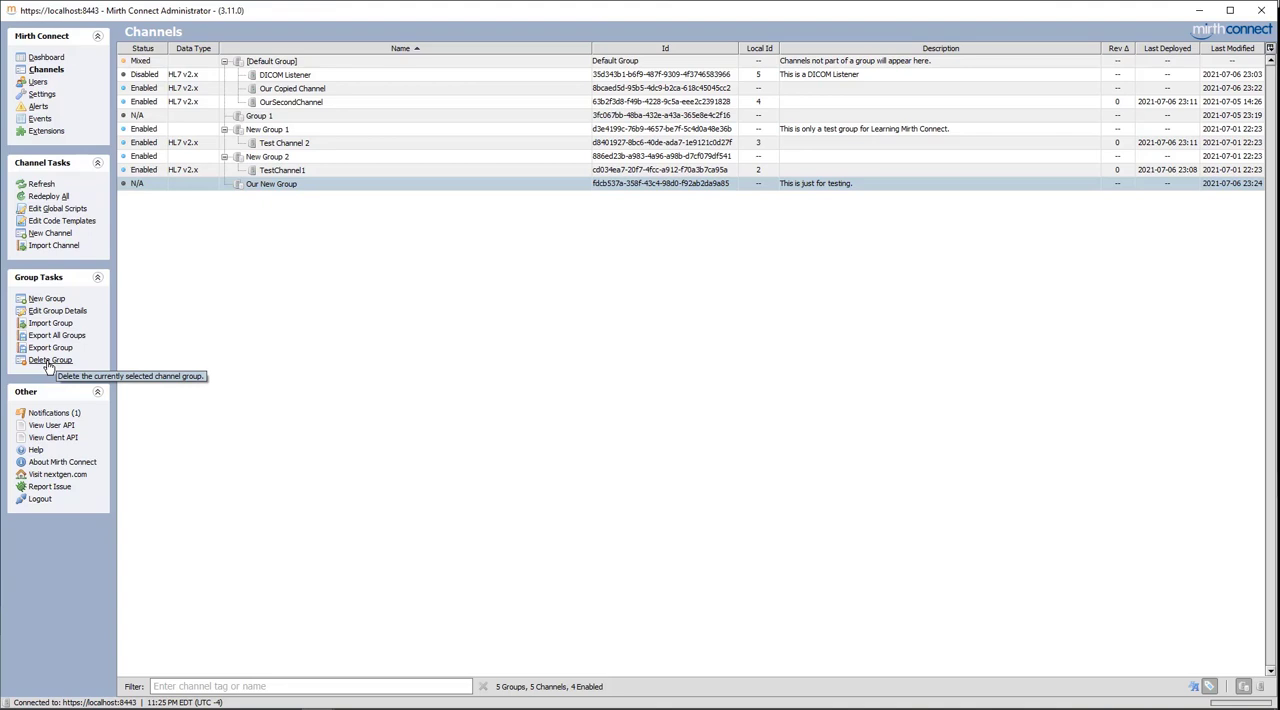
# Move Our Copied Channel from the Default Group into Our New Group and save the group changes
pyautogui.click(377, 90)
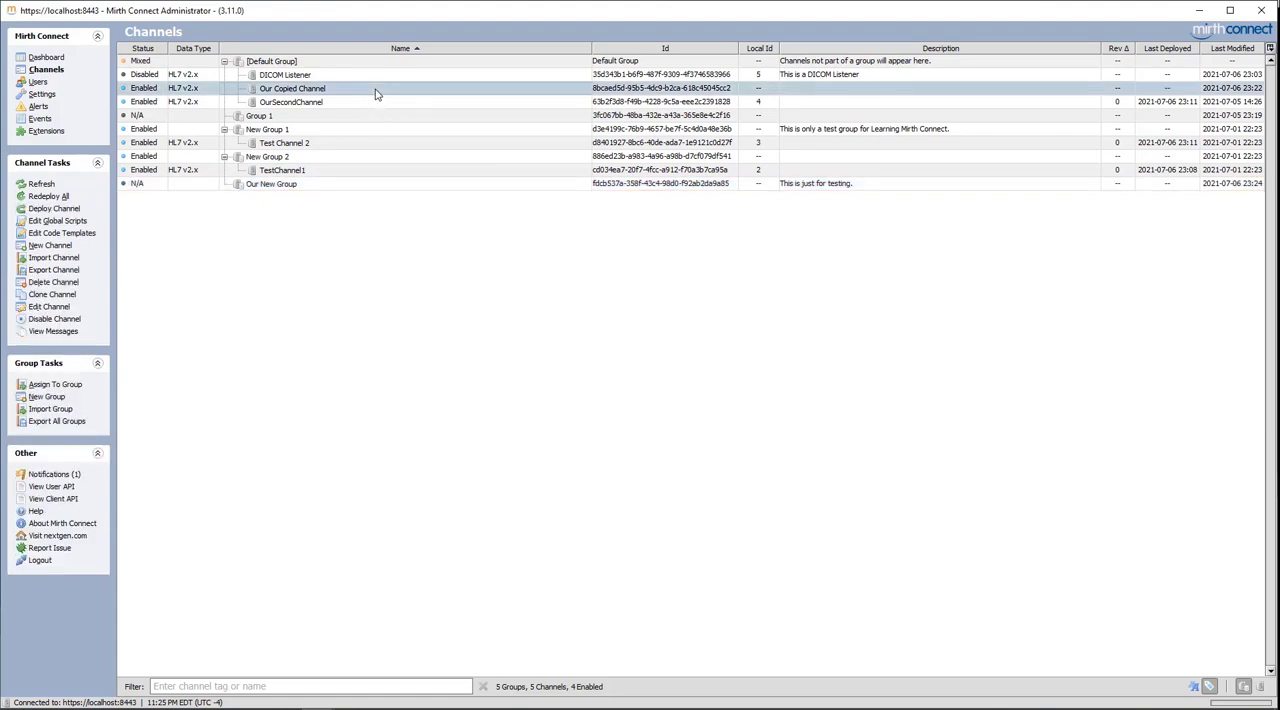
pyautogui.moveTo(377, 92); pyautogui.dragTo(349, 186)
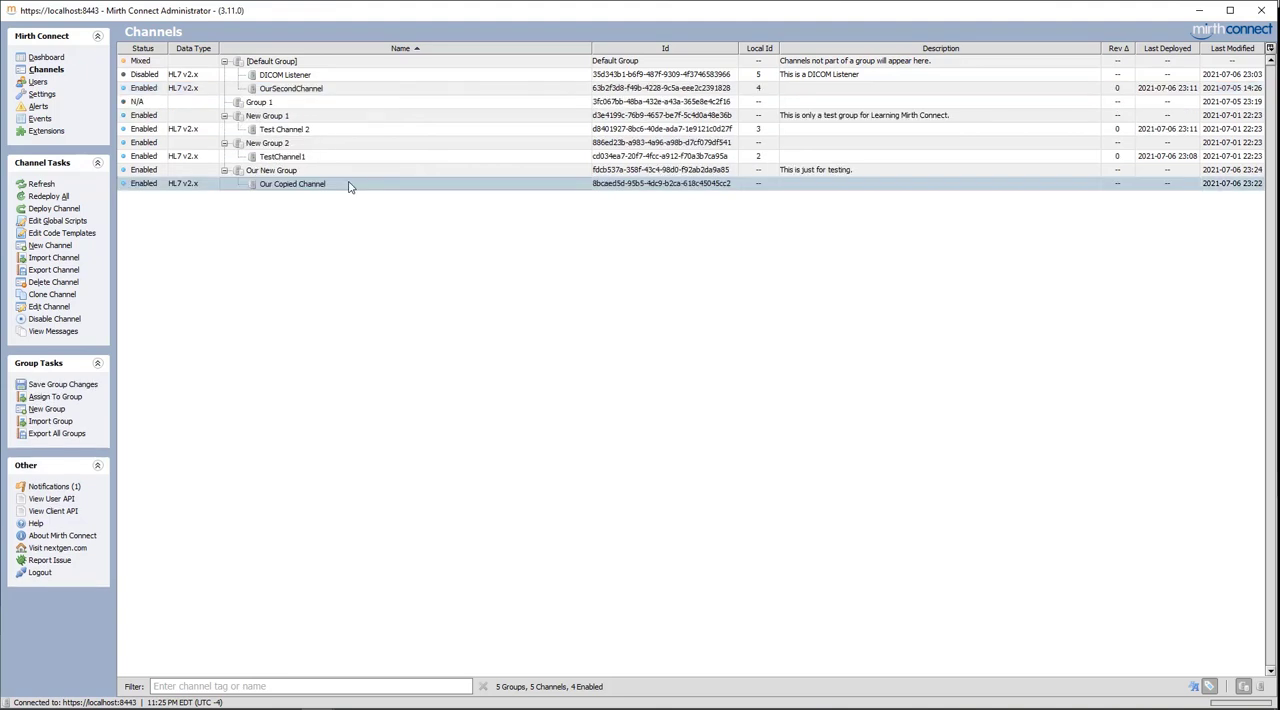
pyautogui.click(44, 389)
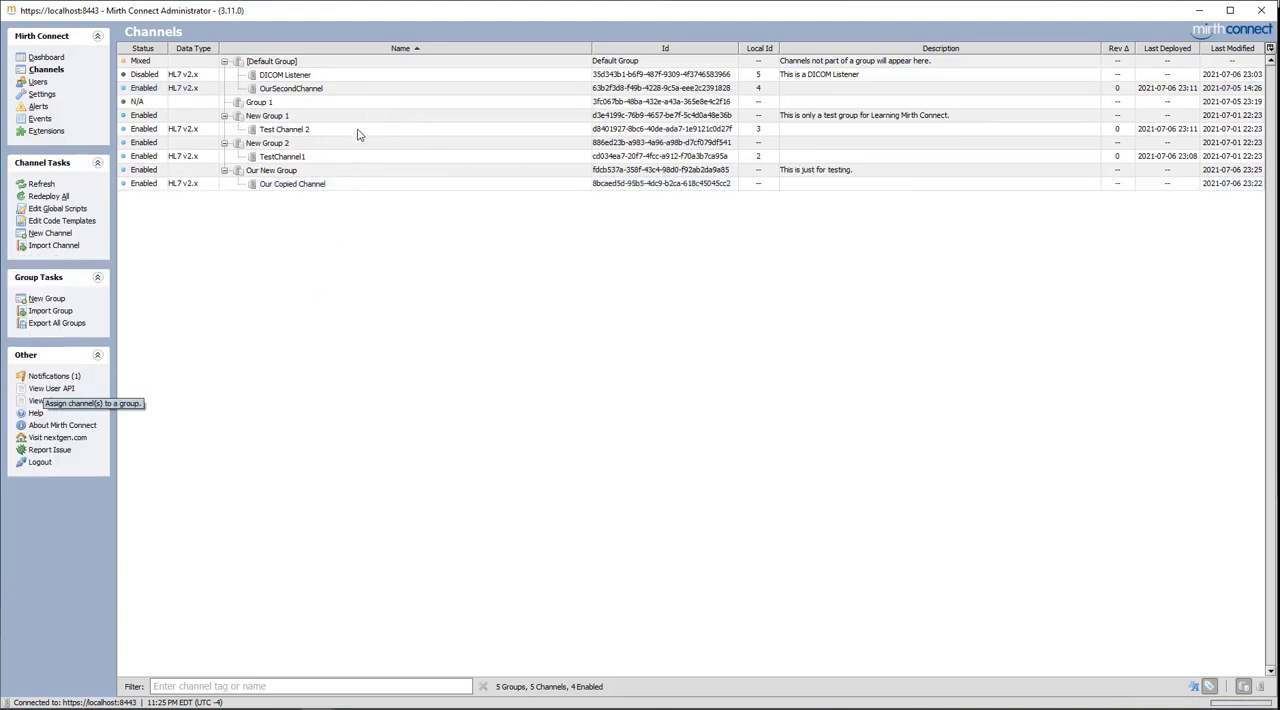
# Assign the DICOM Listener channel to the group Our New Group
pyautogui.click(333, 78)
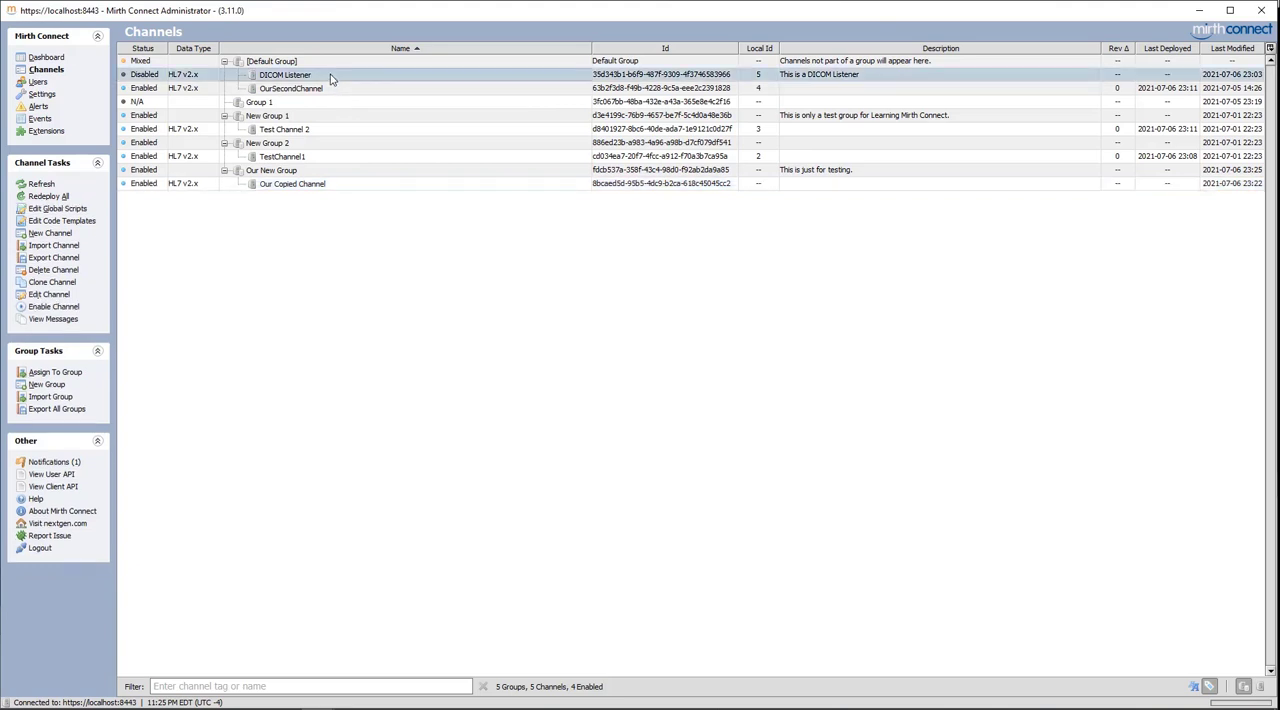
pyautogui.click(50, 374)
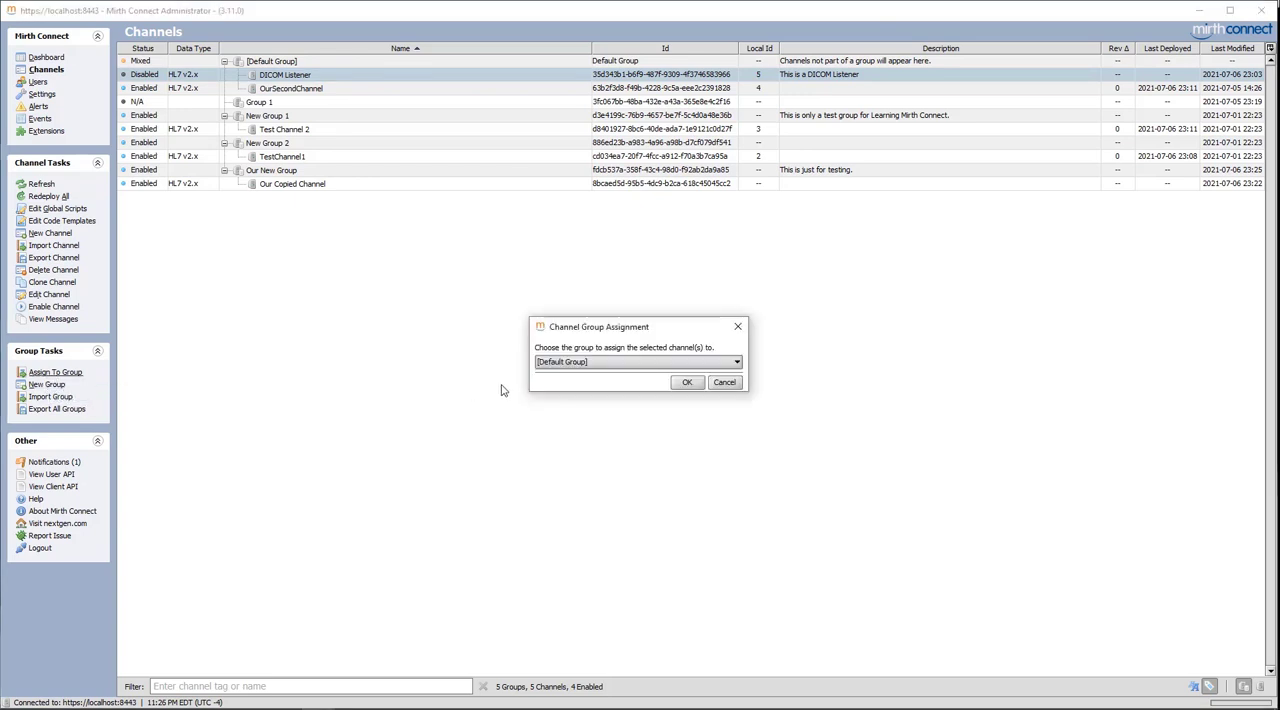
pyautogui.click(590, 364)
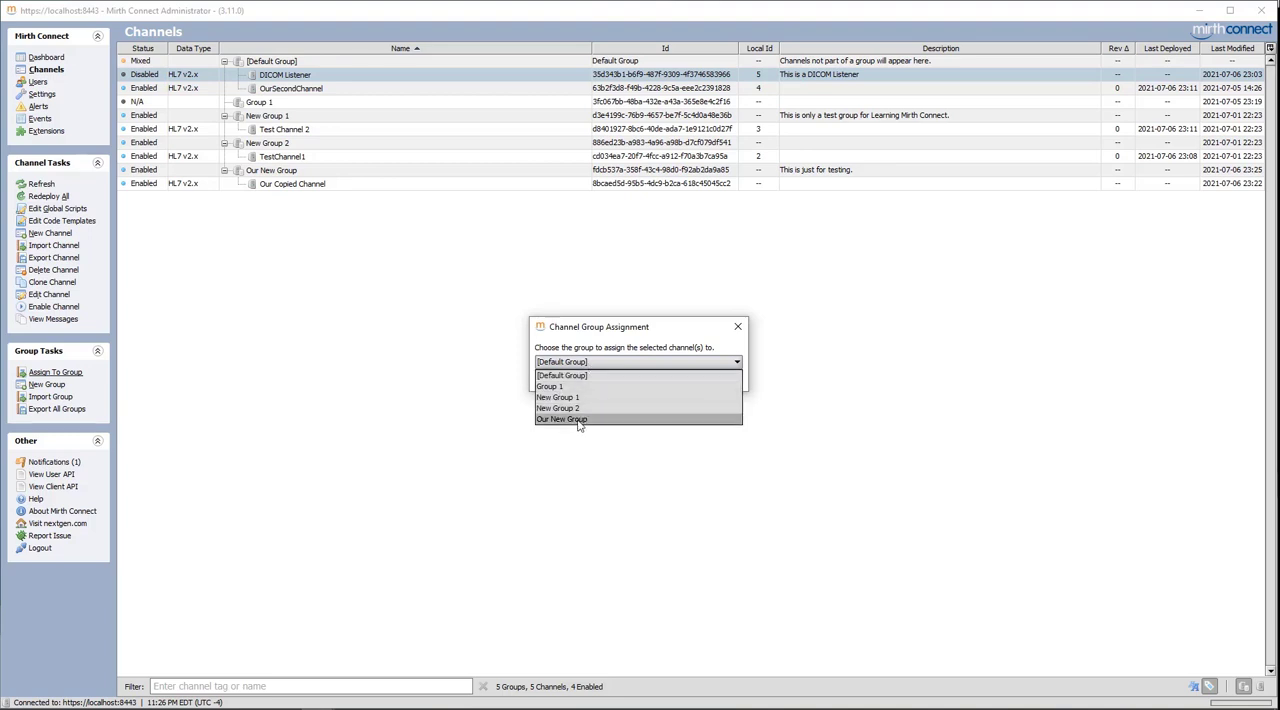
pyautogui.click(579, 420)
pyautogui.click(688, 386)
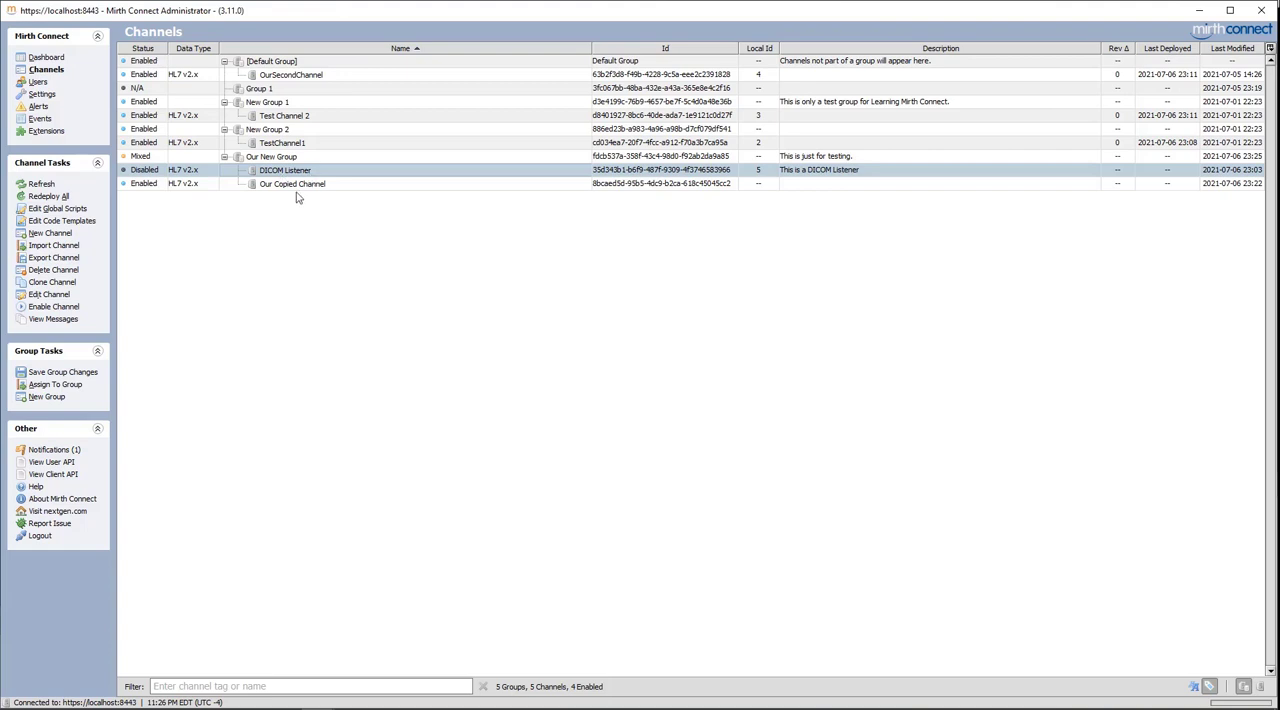
# Copy the names and IDs of DICOM Listener and Our Copied Channel into a new Notepad++ document and highlight the DICOM Listener ID
pyautogui.keyDown('shift'); pyautogui.click(297, 186); pyautogui.keyUp('shift')
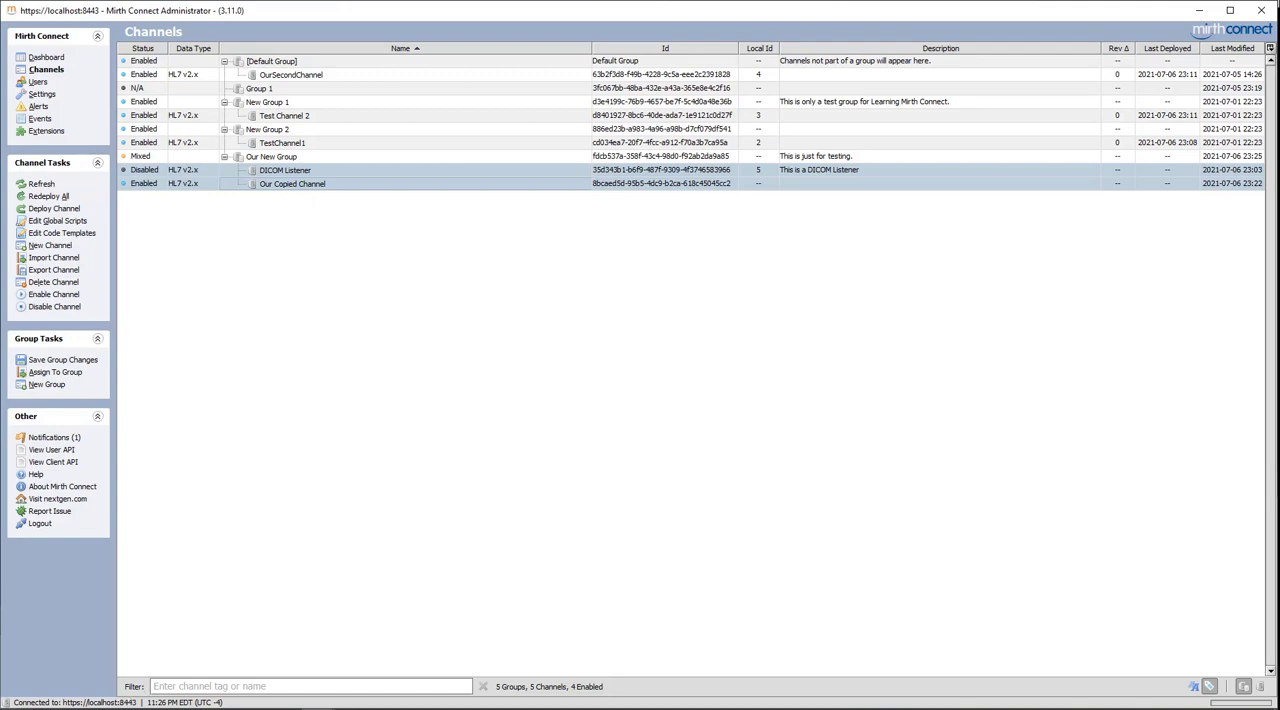
pyautogui.click(290, 709)
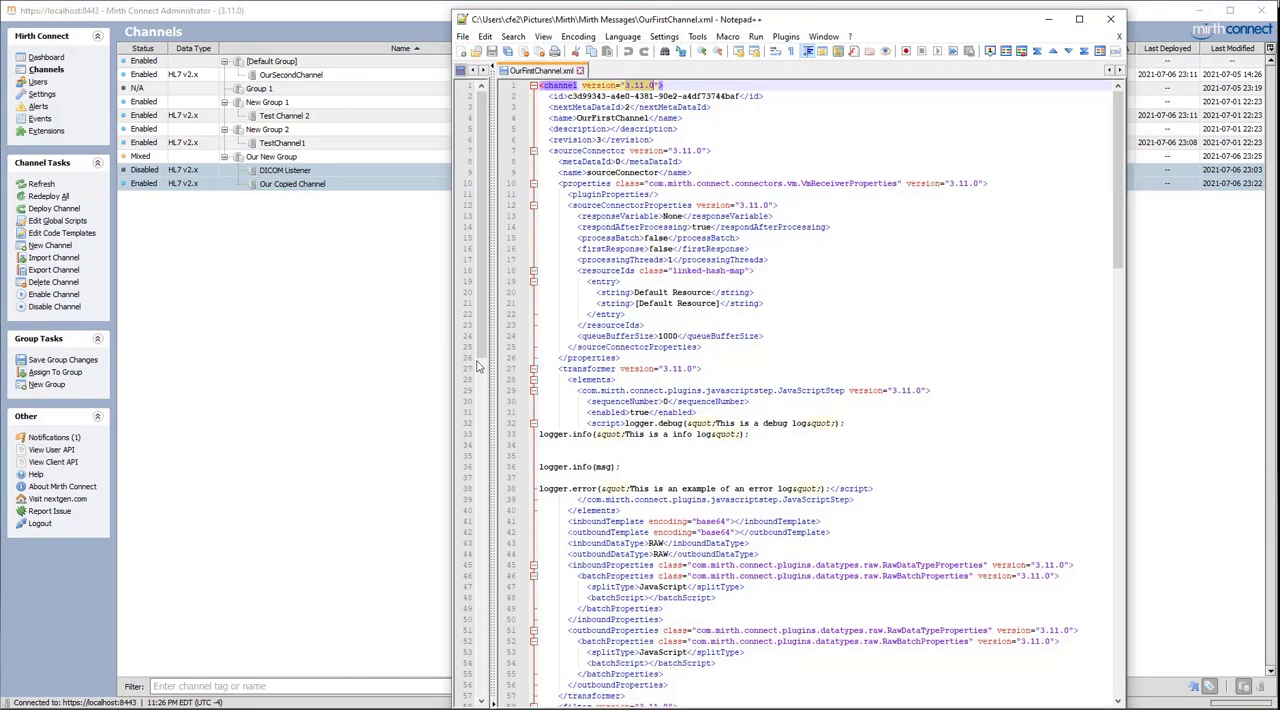
pyautogui.click(462, 51)
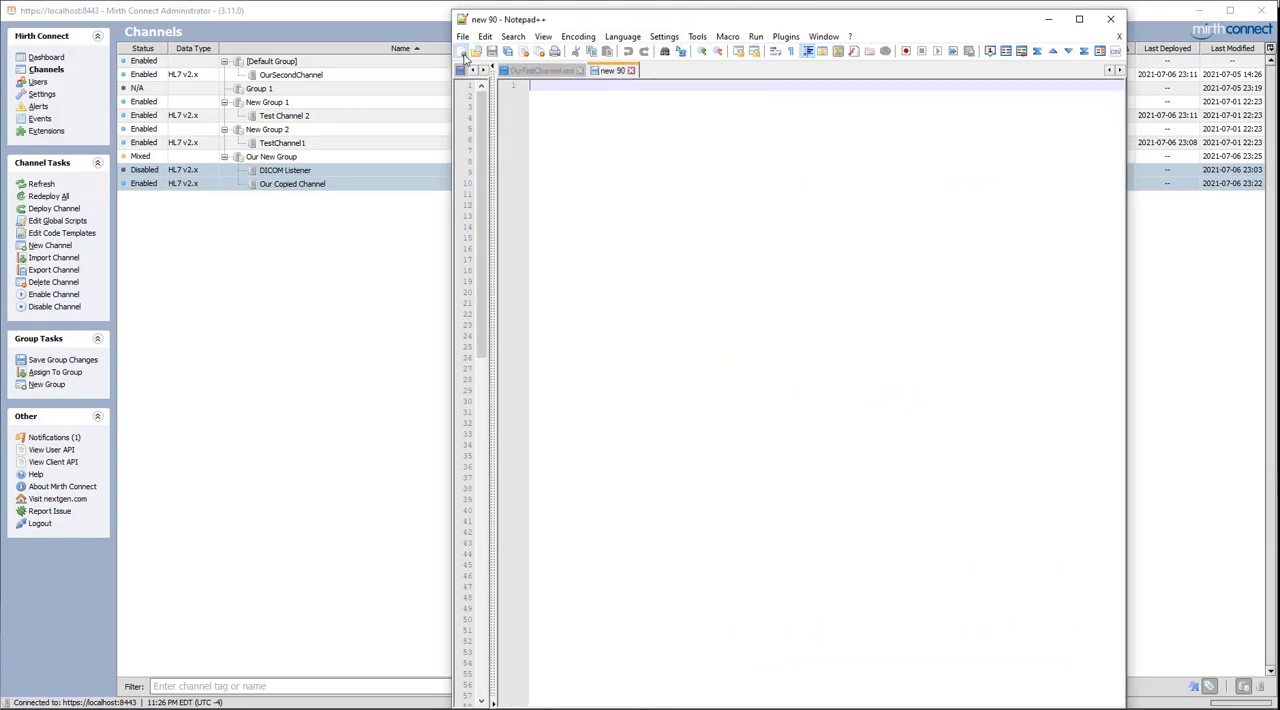
pyautogui.moveTo(556, 19); pyautogui.dragTo(681, 16)
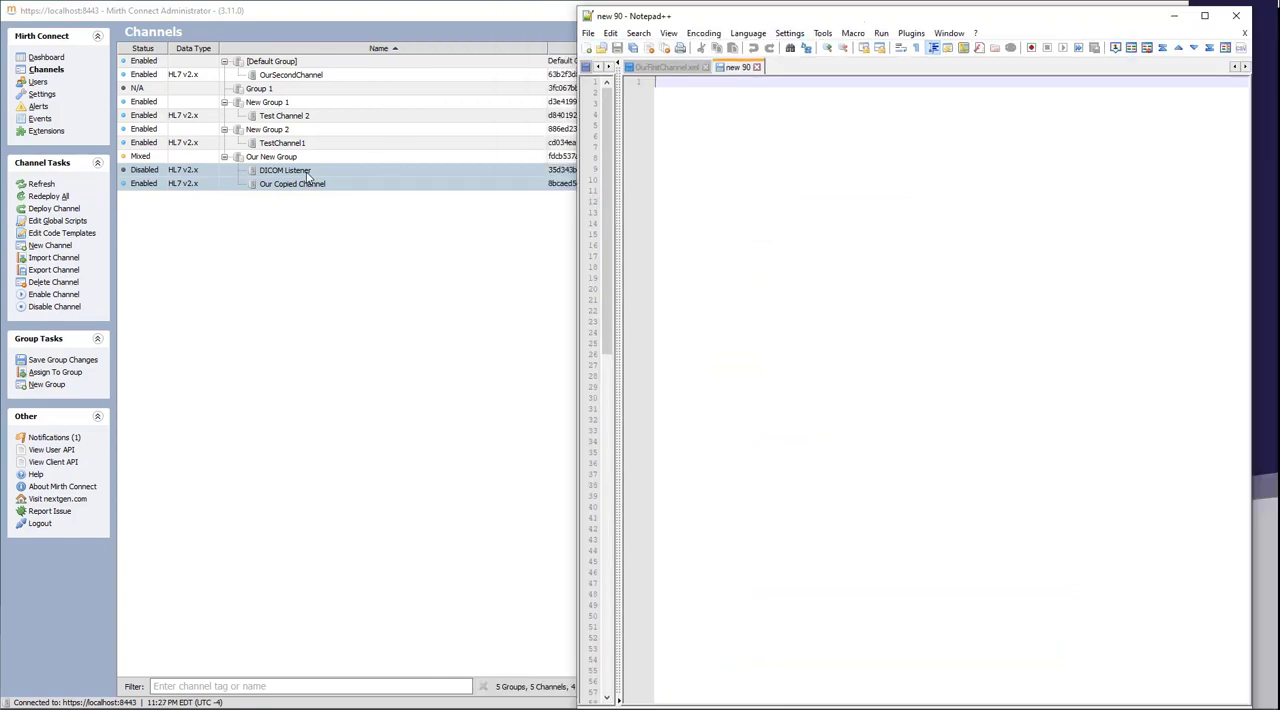
pyautogui.moveTo(311, 178); pyautogui.dragTo(1200, 37)
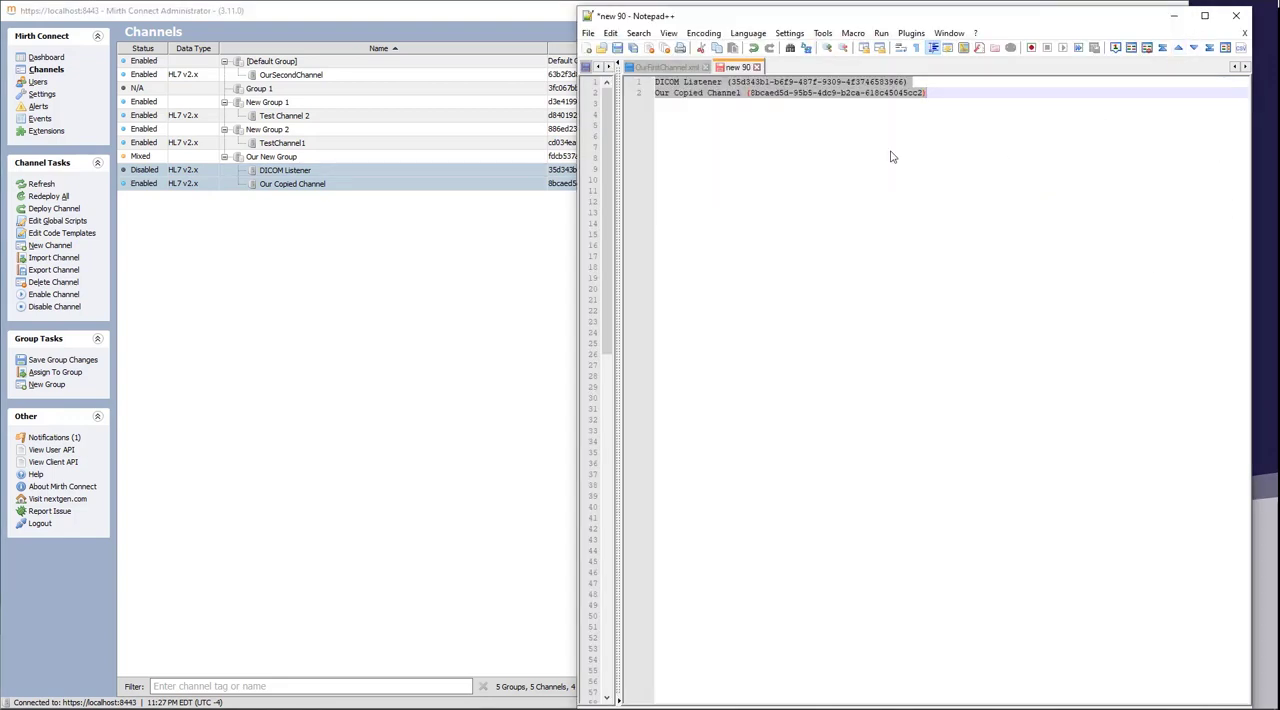
pyautogui.click(722, 82)
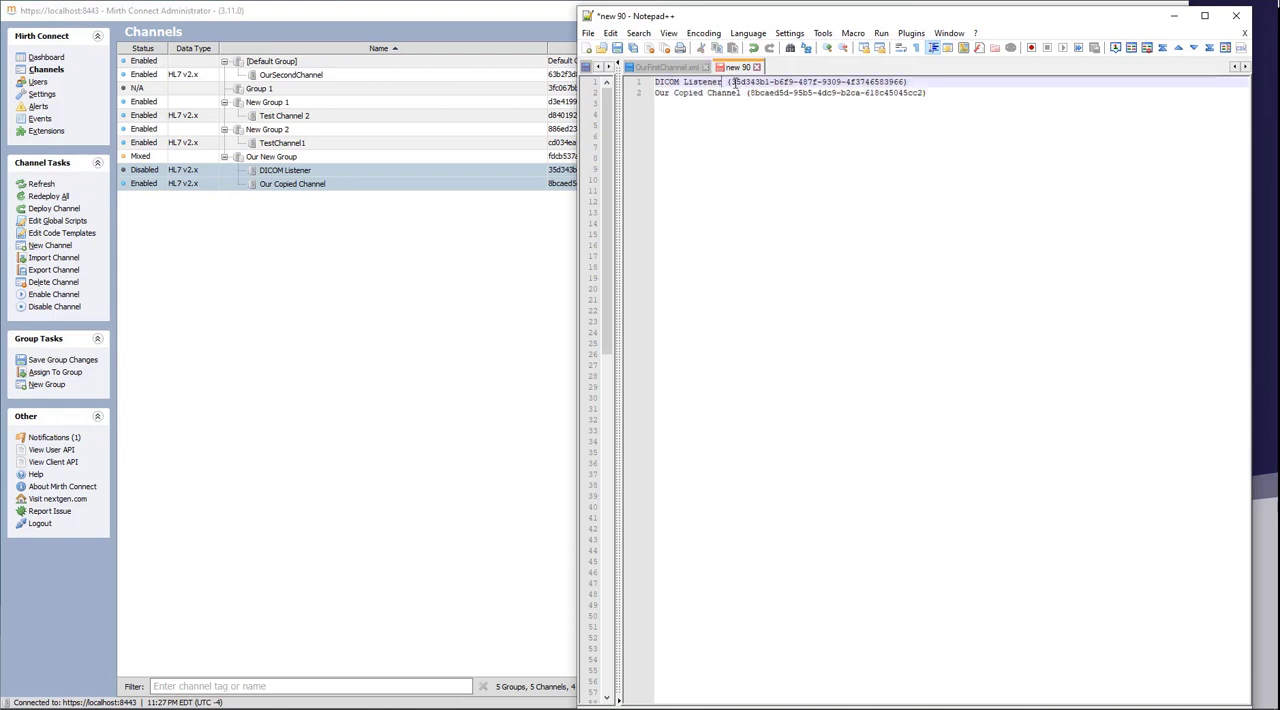
pyautogui.moveTo(732, 82); pyautogui.dragTo(904, 83)
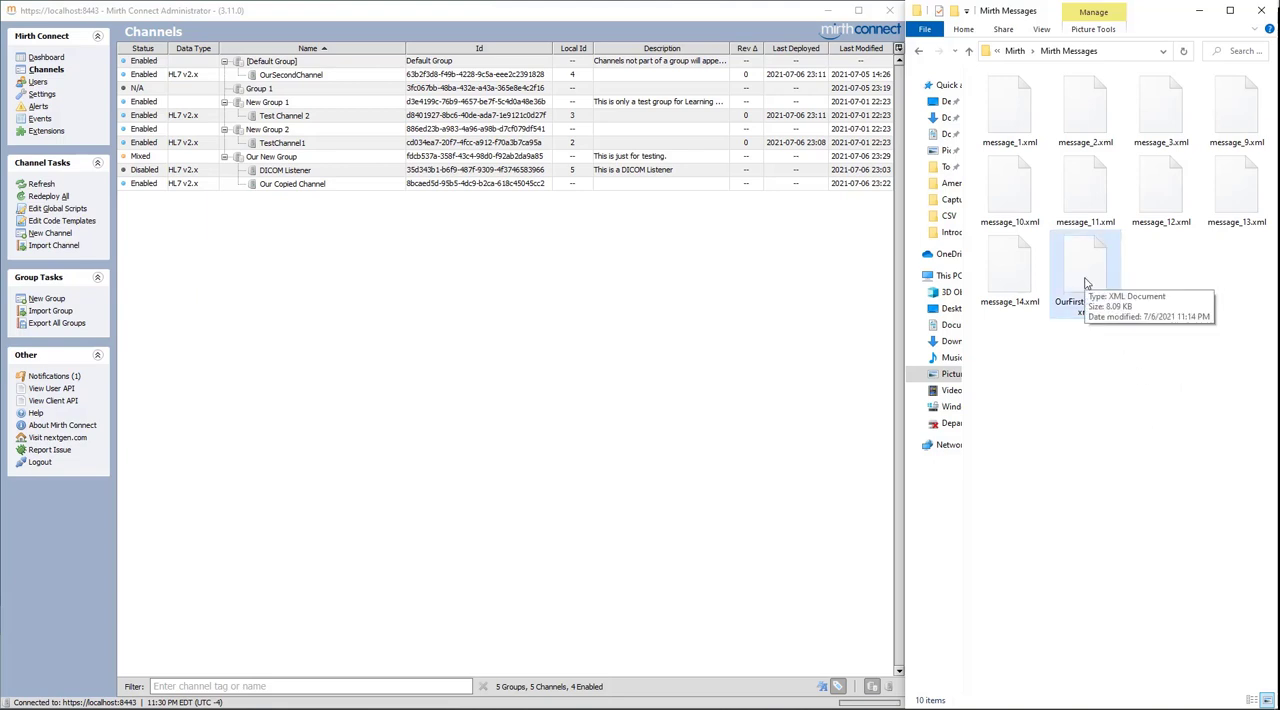
# Import OurFirstChannel.xml from the Mirth Messages folder into the channel list, save the channel and return to the list
pyautogui.moveTo(1082, 262); pyautogui.dragTo(455, 210)
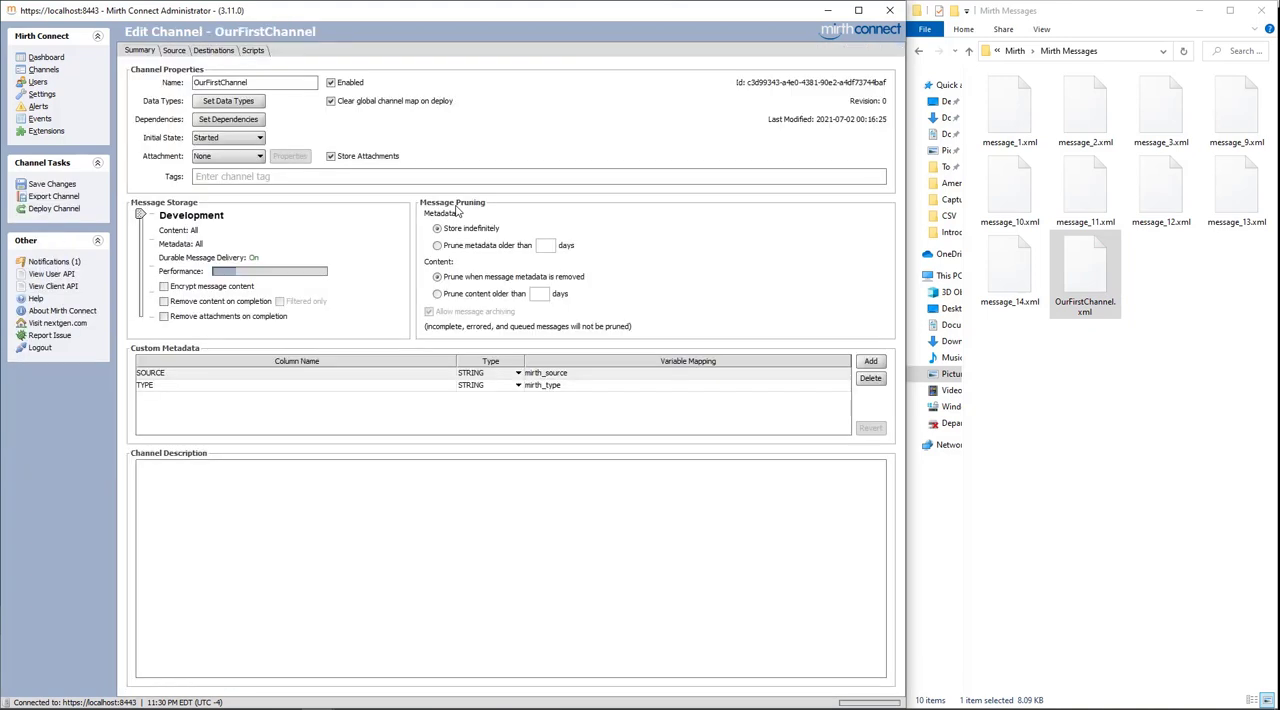
pyautogui.click(61, 186)
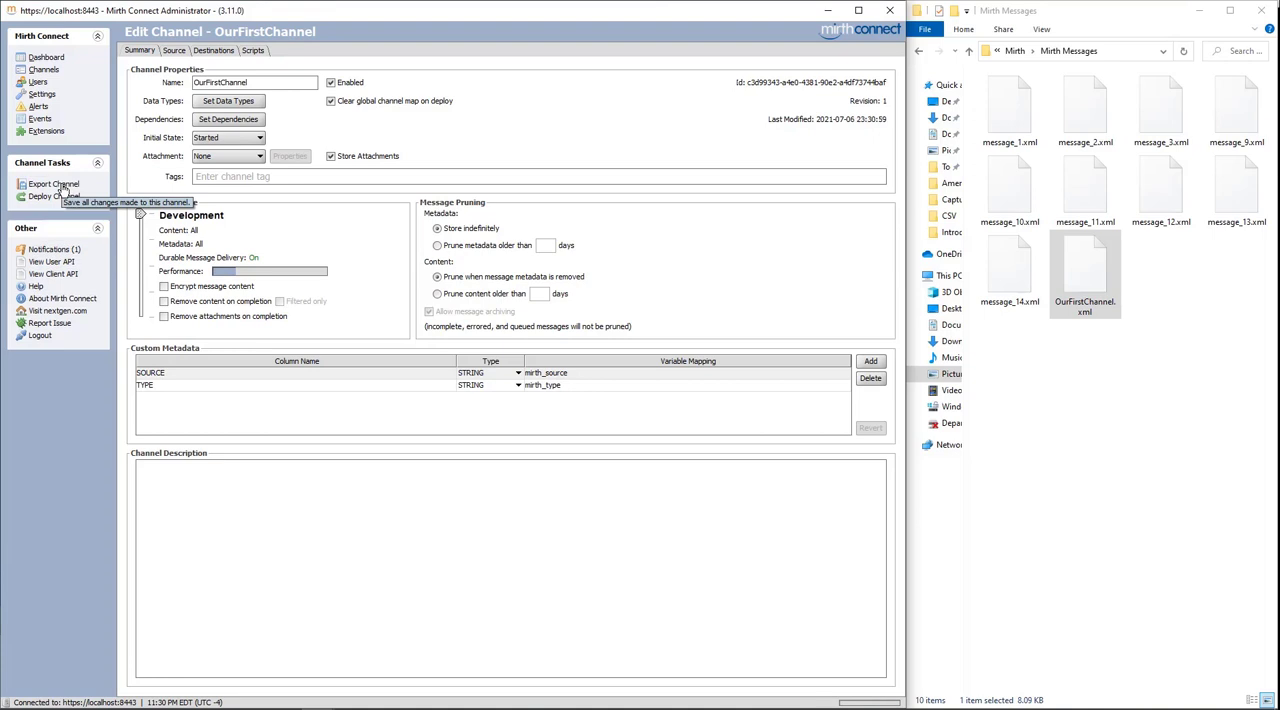
pyautogui.click(45, 70)
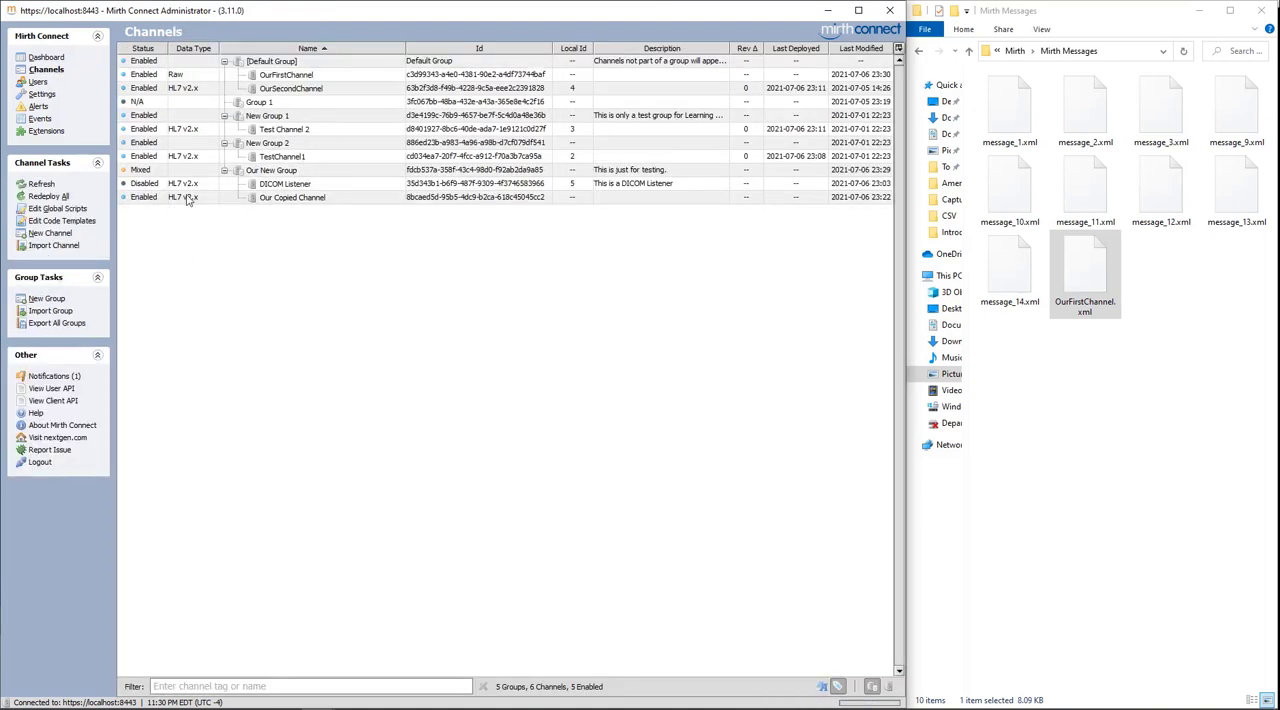
pyautogui.click(282, 156)
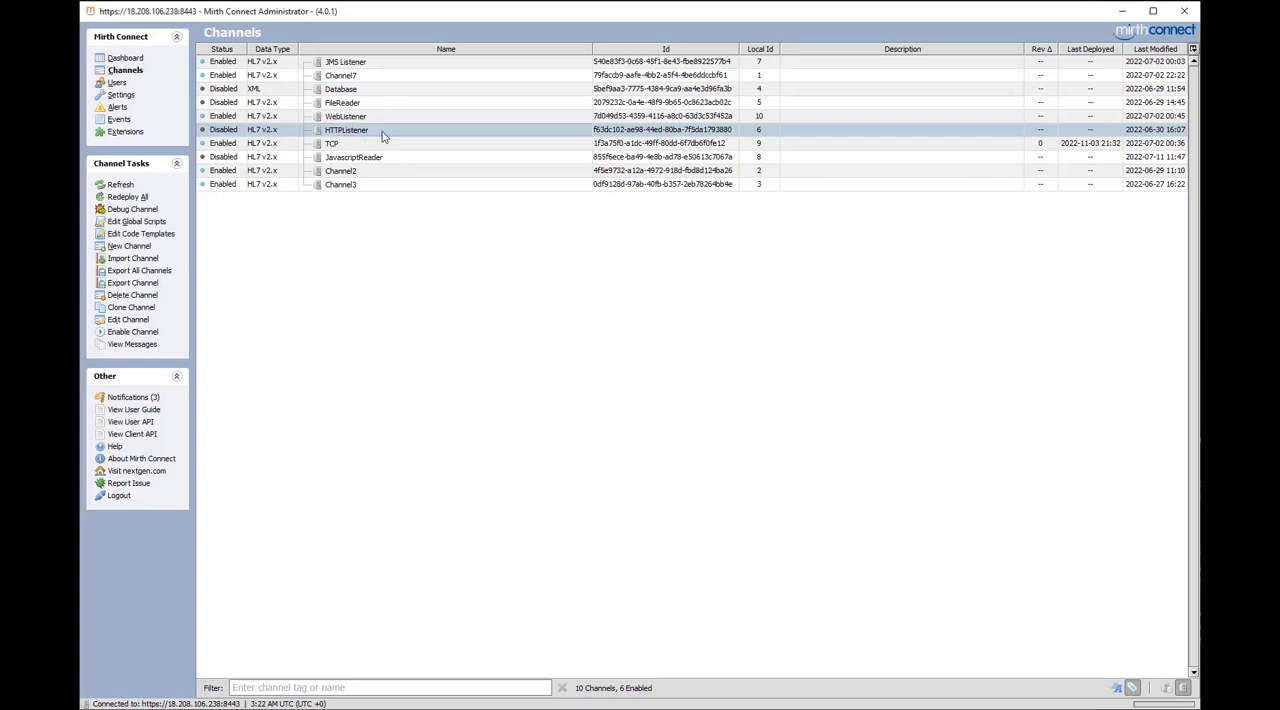
# Open the HTTPListener channel for editing, return to the channel list and reopen the same channel from there
pyautogui.click(127, 320)
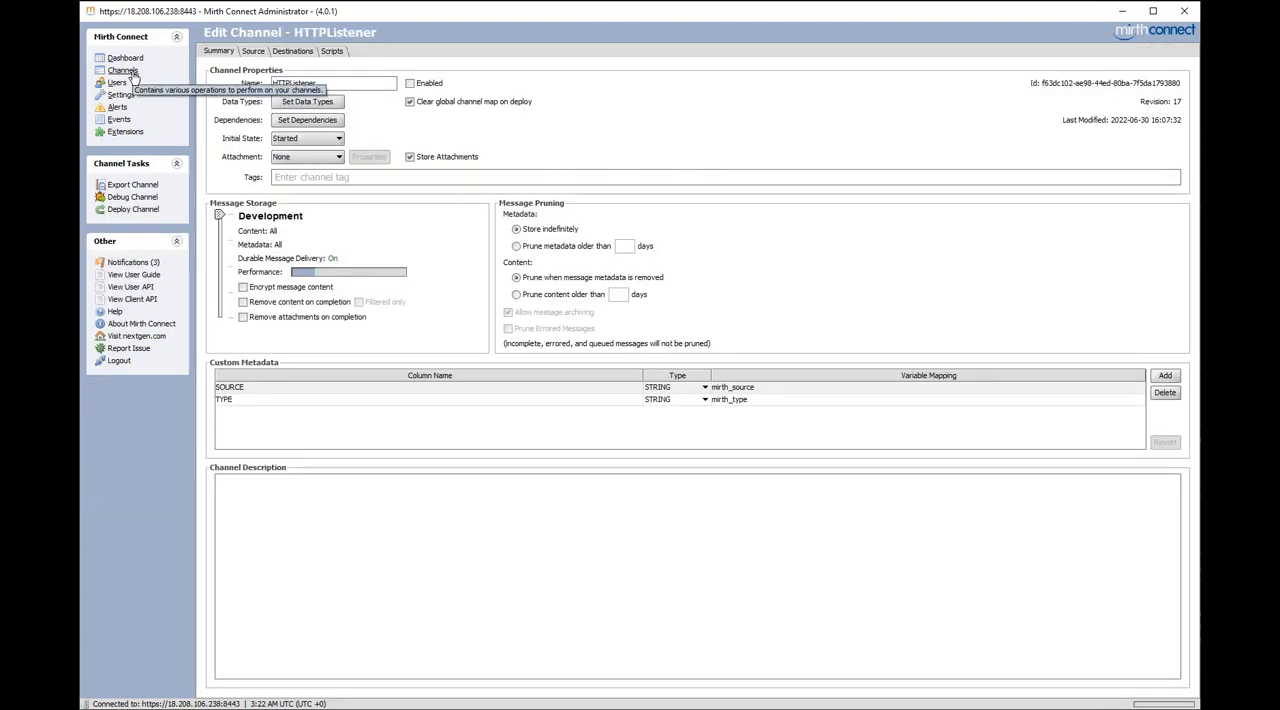
pyautogui.click(130, 73)
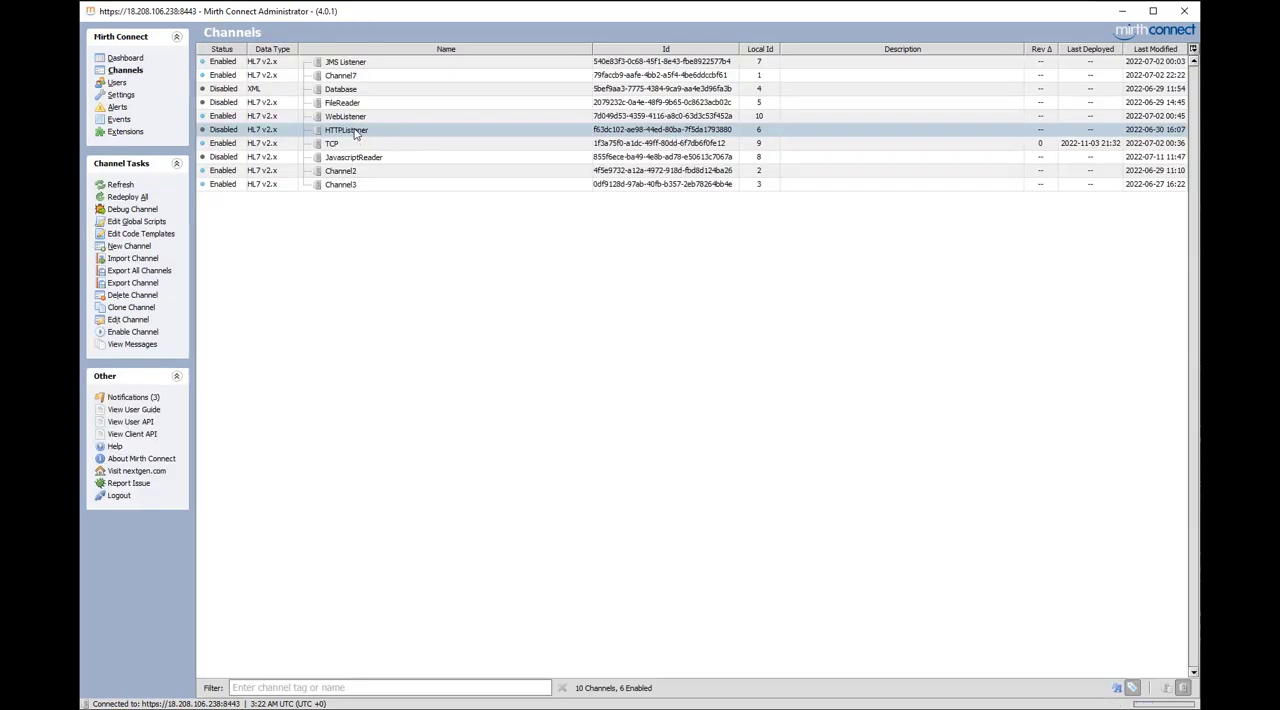
pyautogui.rightClick(356, 131)
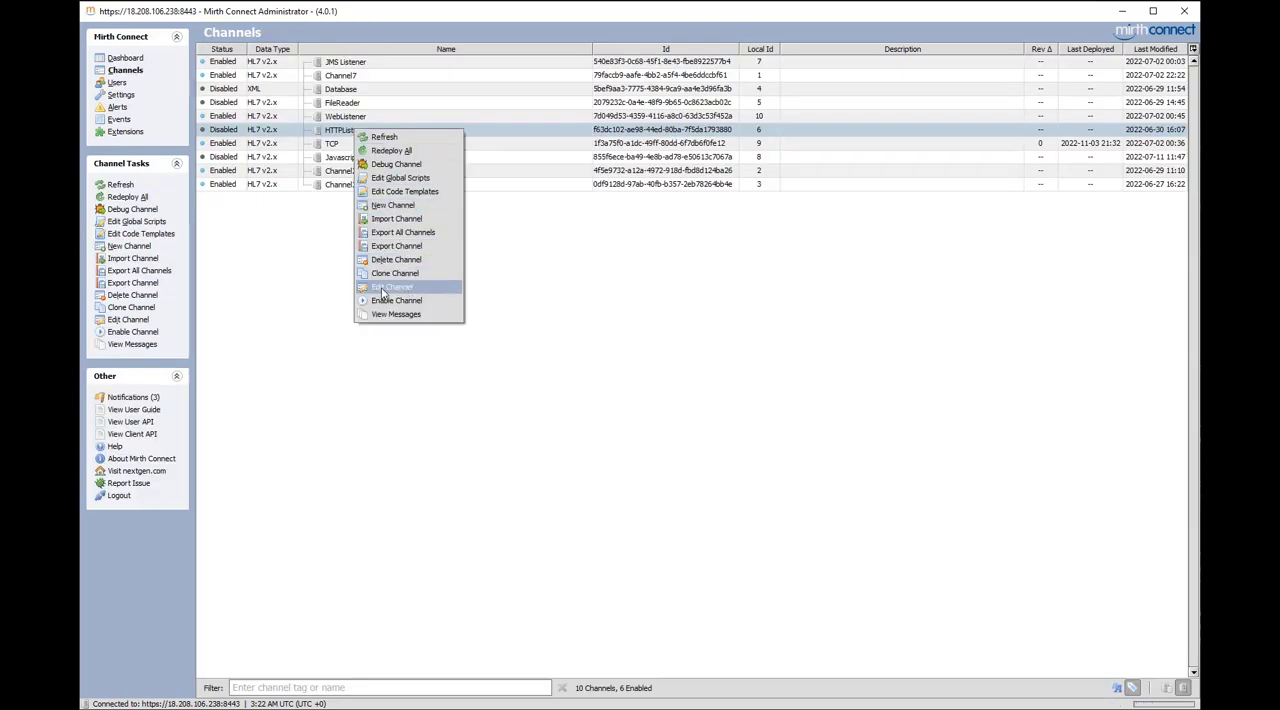
pyautogui.doubleClick(340, 133)
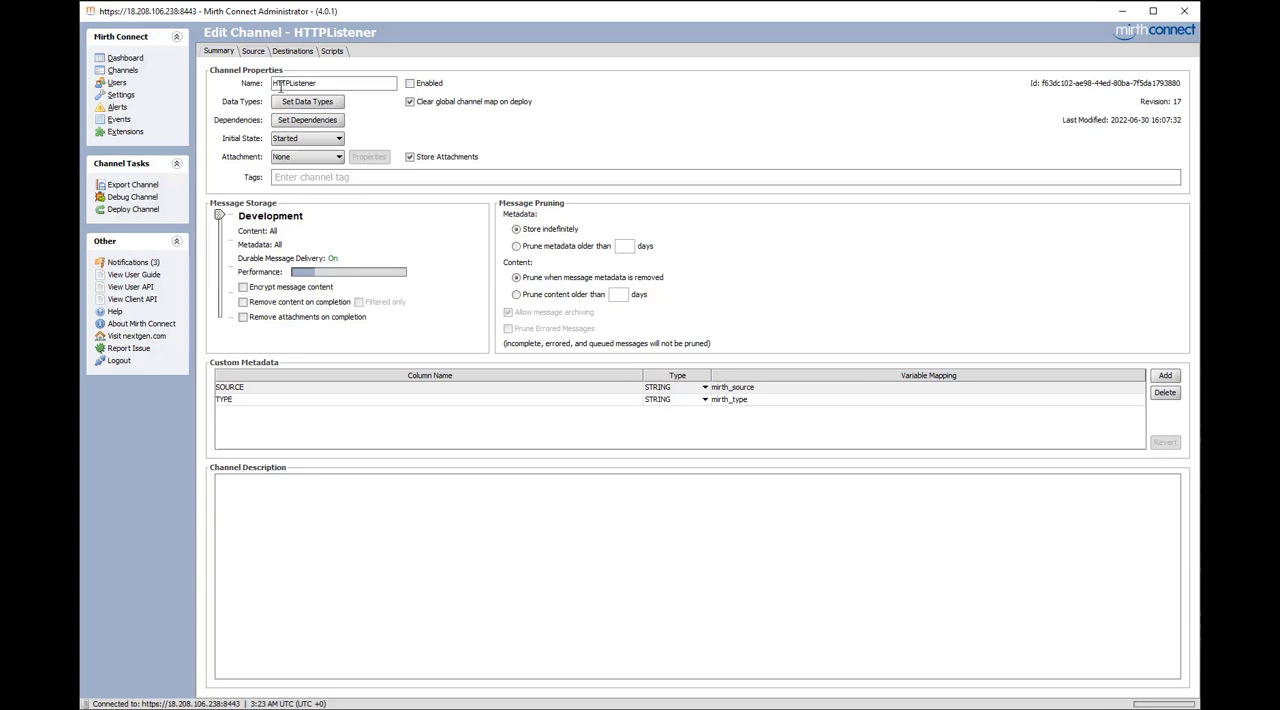
# Append 2 to the HTTPListener channel's name and remove it again
pyautogui.click(343, 83)
pyautogui.click(348, 84)
pyautogui.write('2')
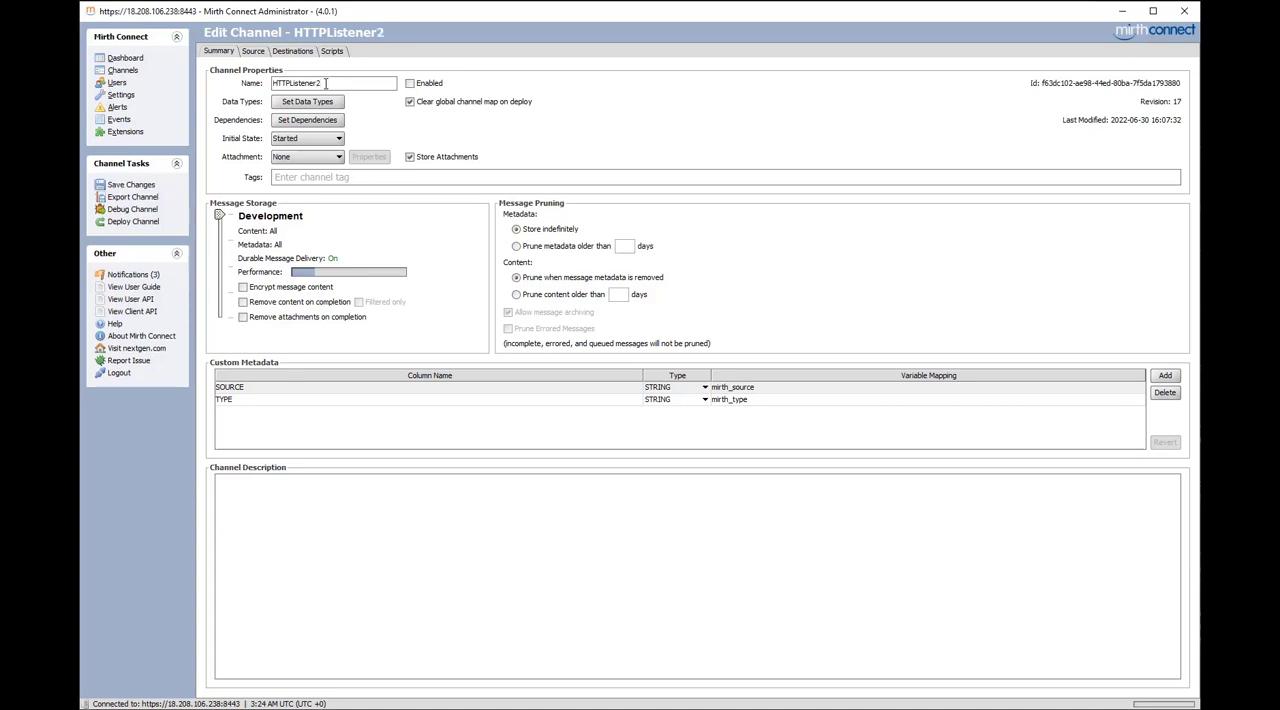
pyautogui.press('BackSpace')
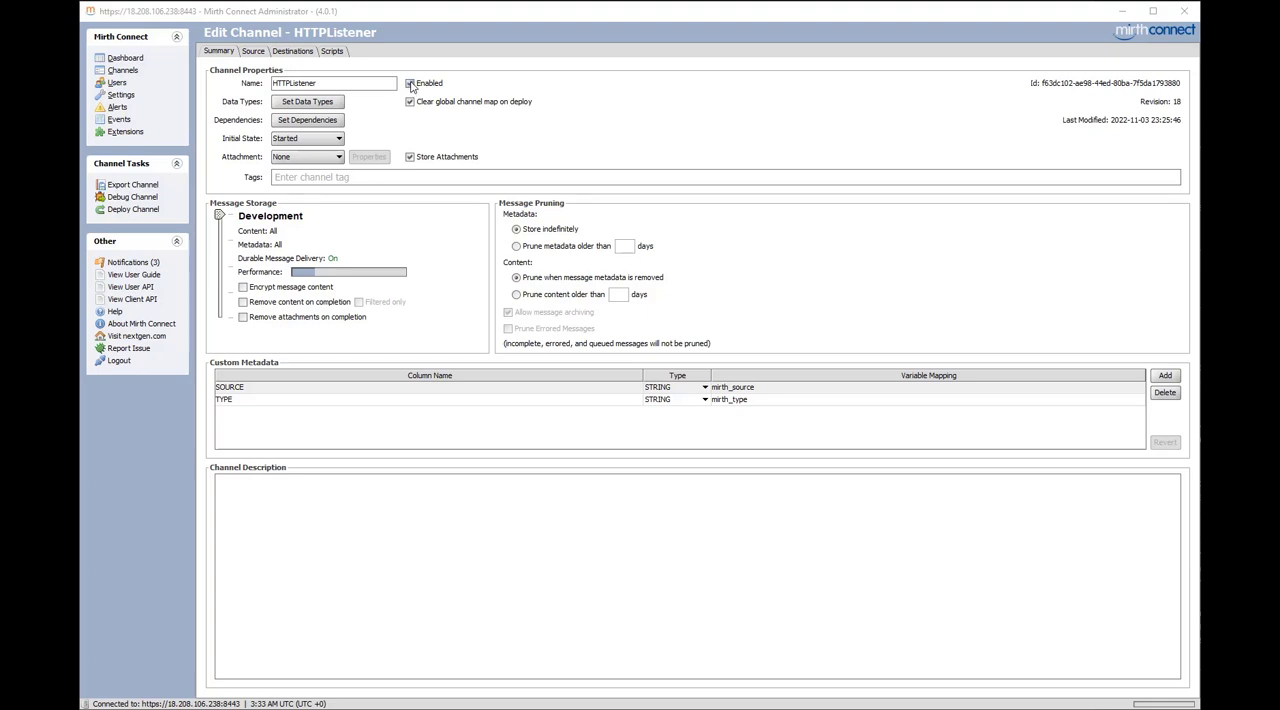
# Review the HTTPListener channel's data types and its code template library, library resource and deploy/start dependencies, closing each dialog without changes
pyautogui.click(305, 102)
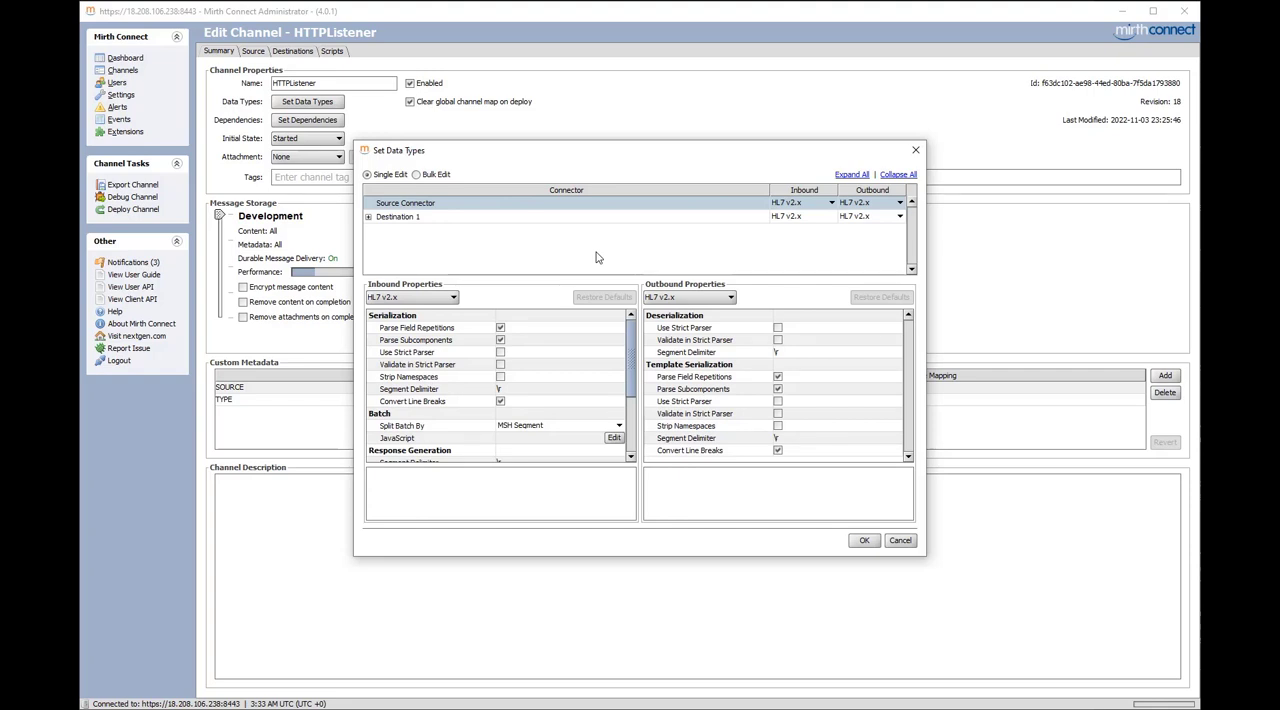
pyautogui.click(915, 150)
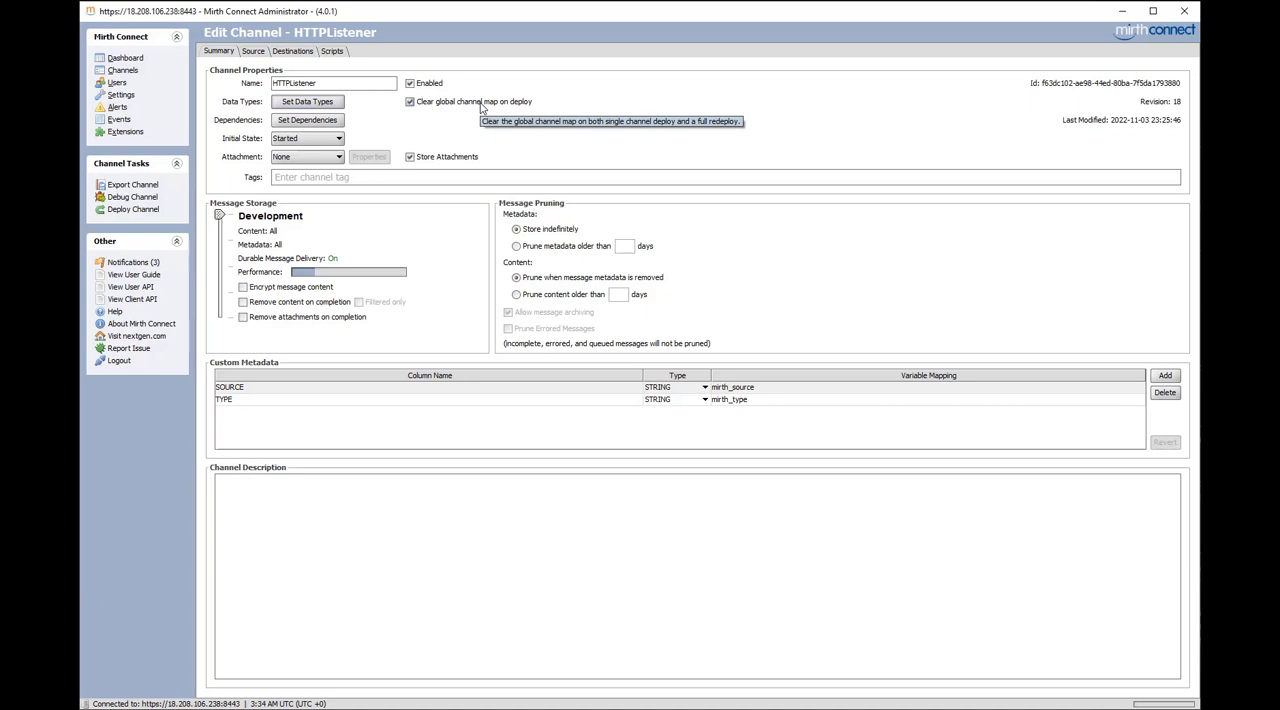
pyautogui.click(295, 122)
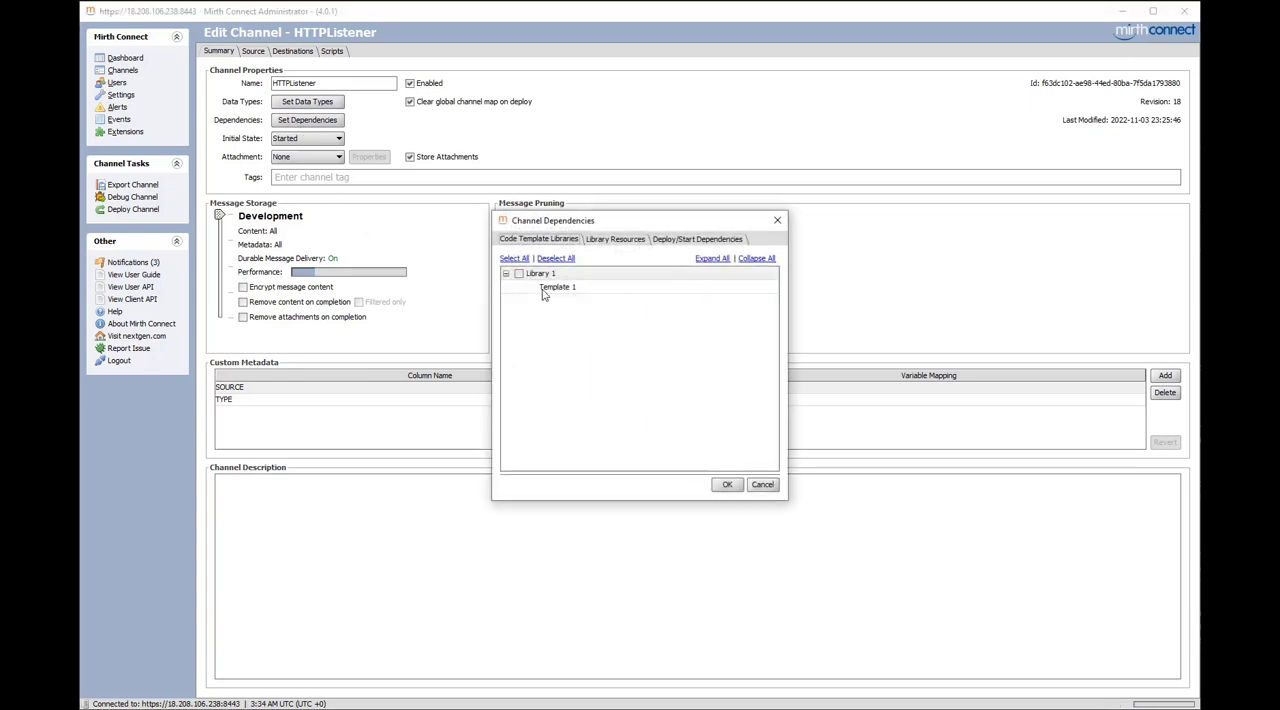
pyautogui.click(618, 242)
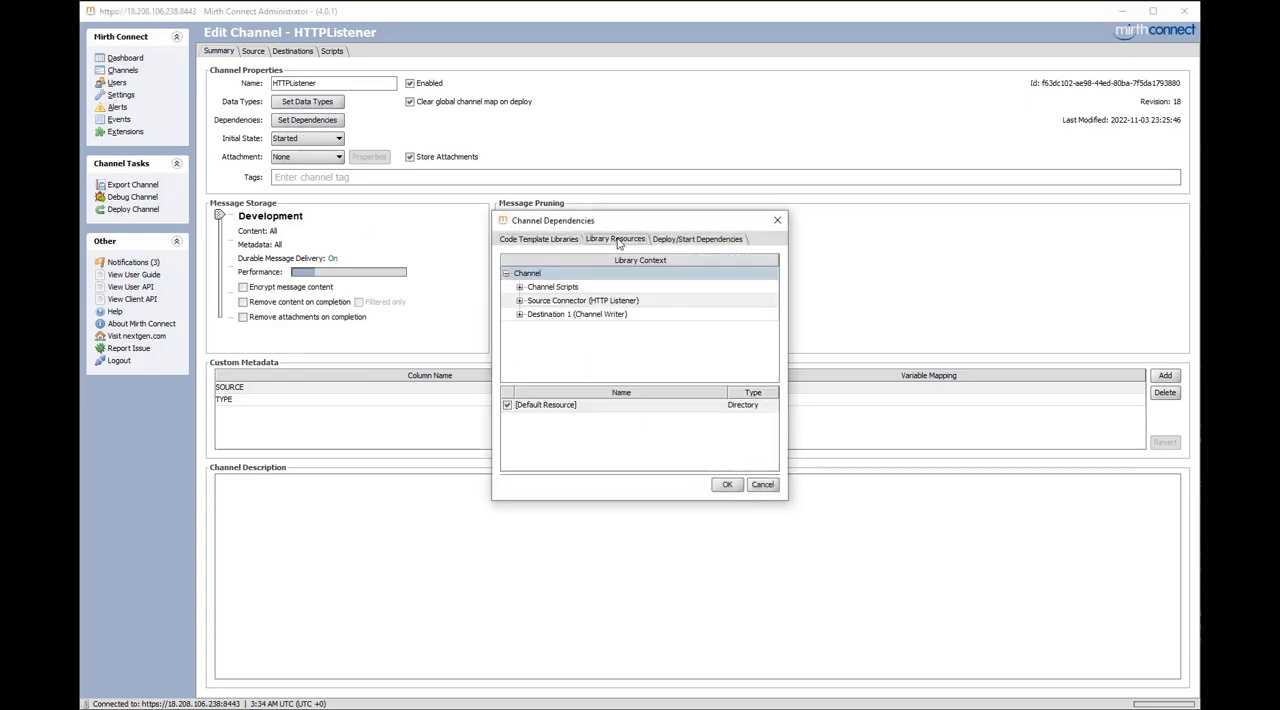
pyautogui.click(675, 242)
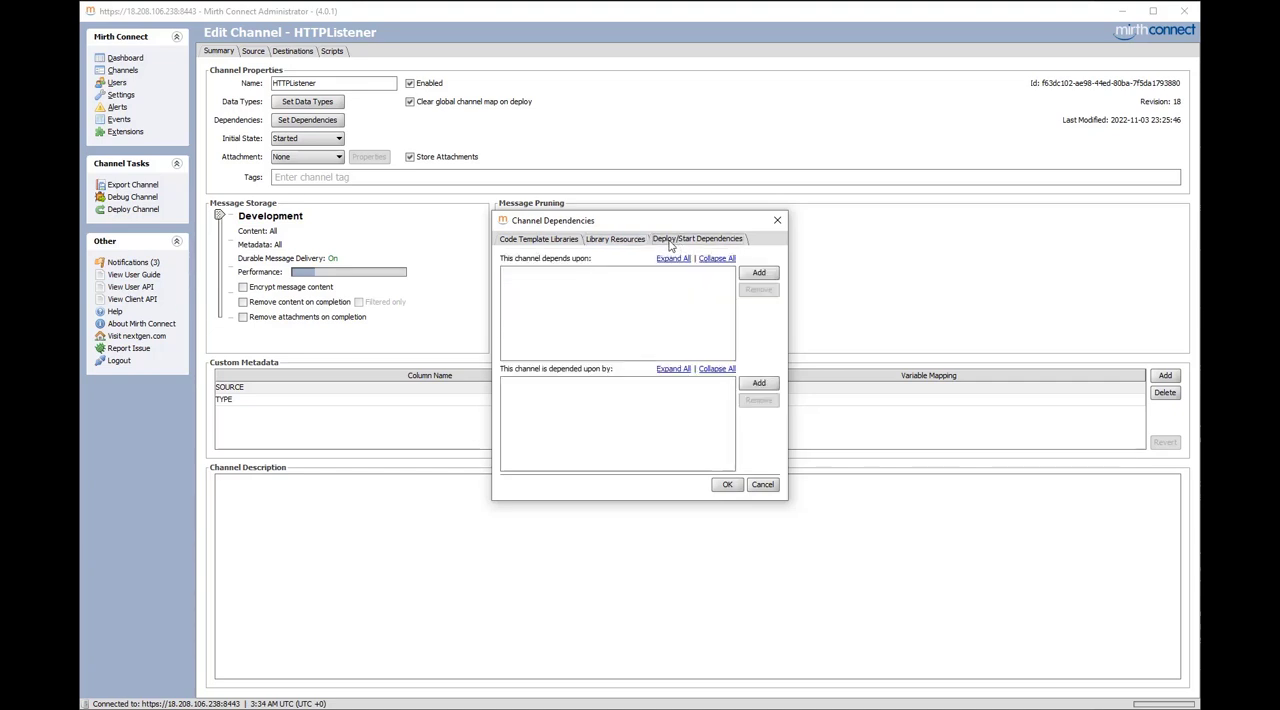
pyautogui.click(568, 244)
pyautogui.click(612, 243)
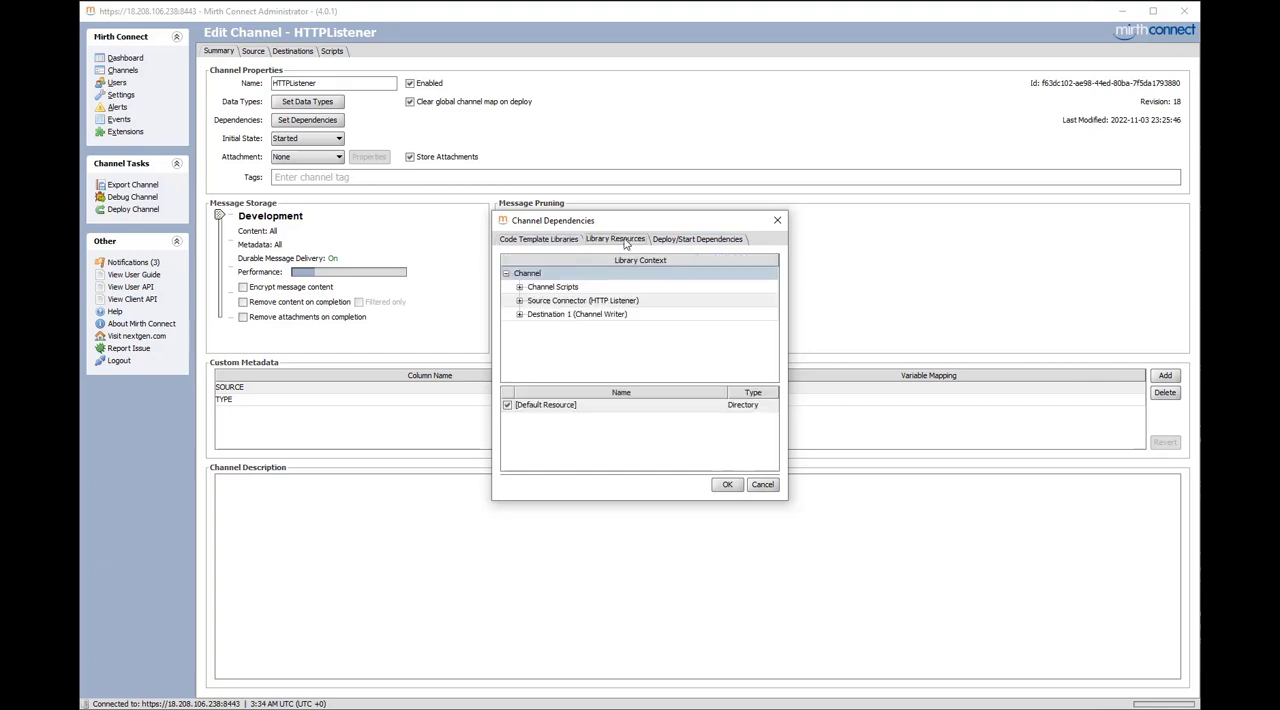
pyautogui.click(685, 243)
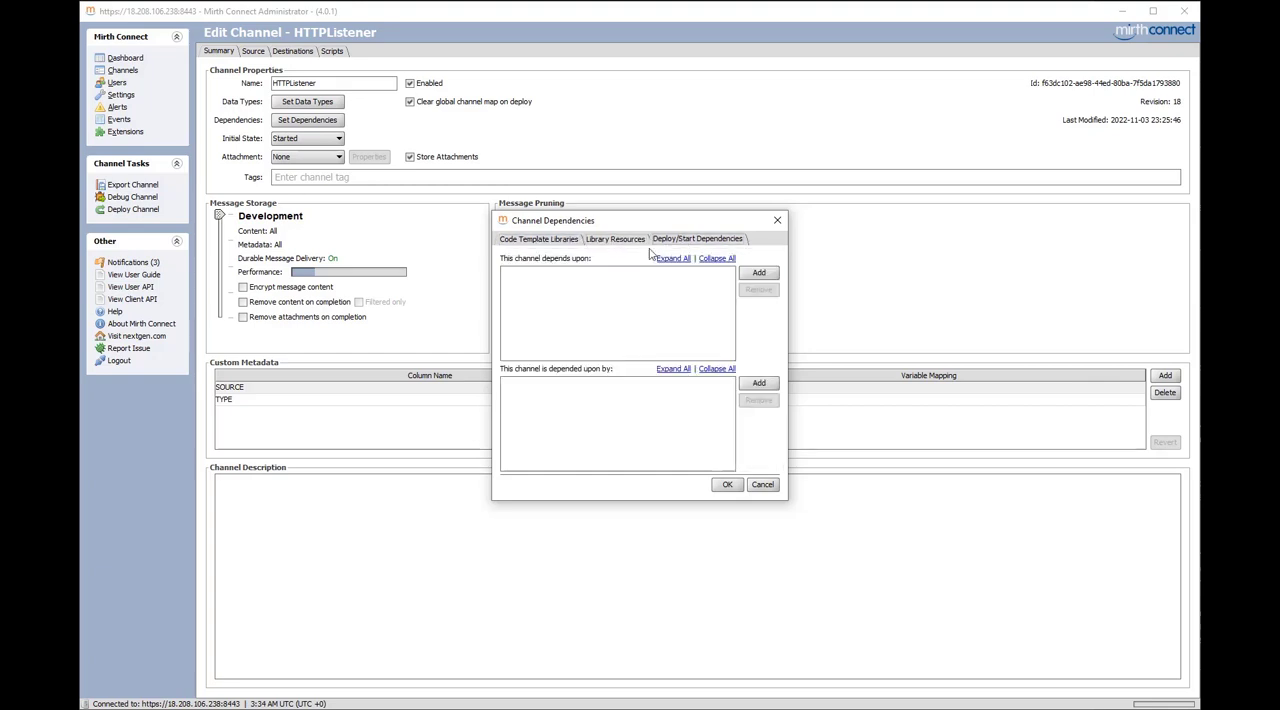
pyautogui.click(777, 220)
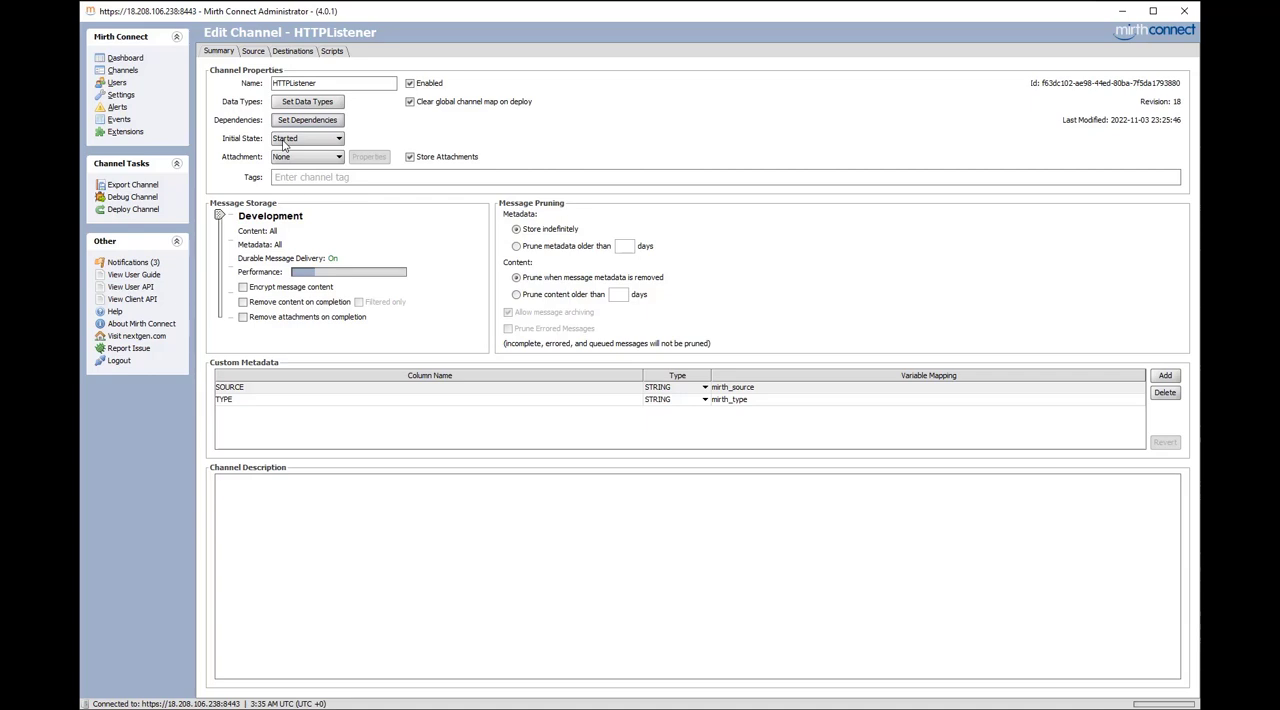
# Examine the available initial state and attachment handler options for the channel without selecting a different one
pyautogui.click(300, 139)
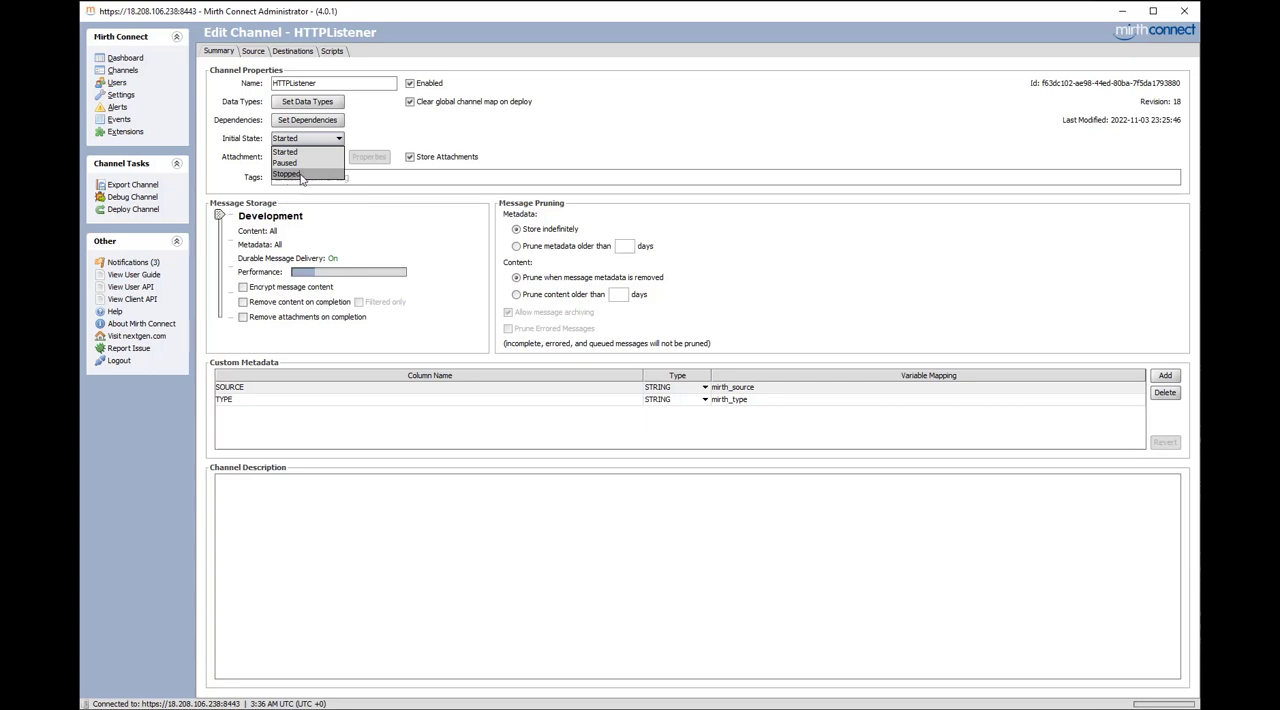
pyautogui.click(420, 139)
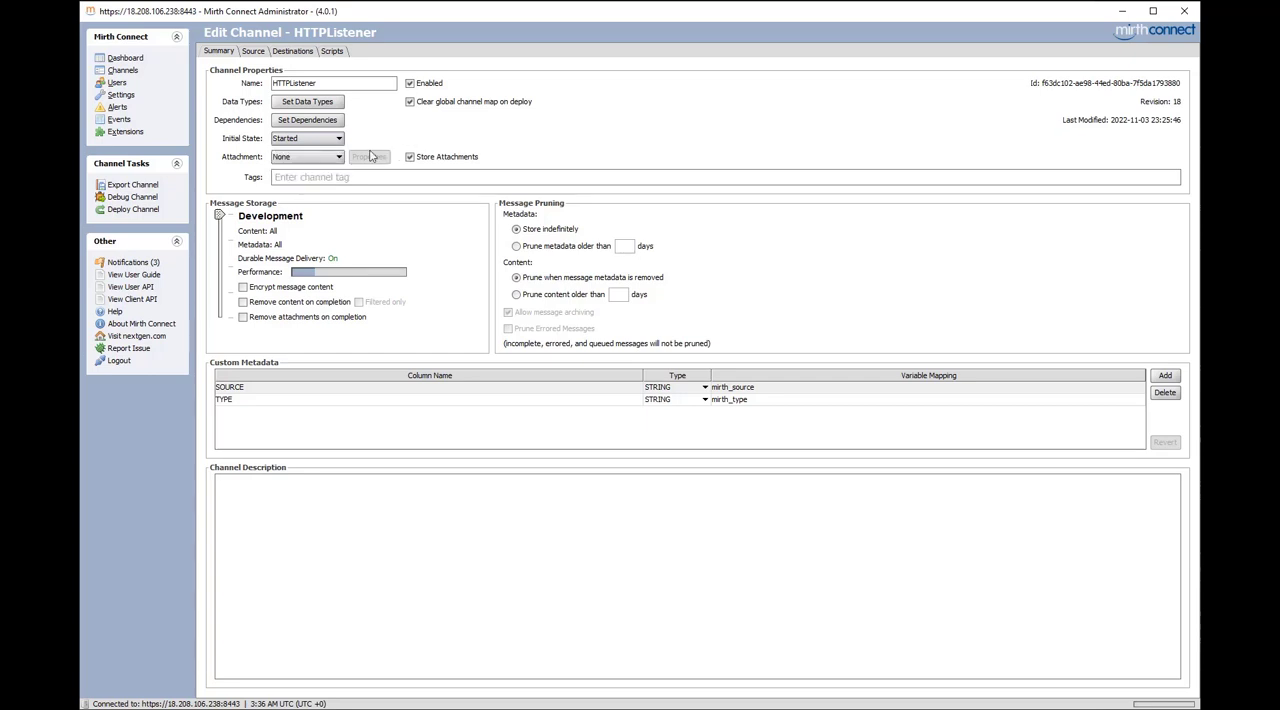
pyautogui.click(308, 158)
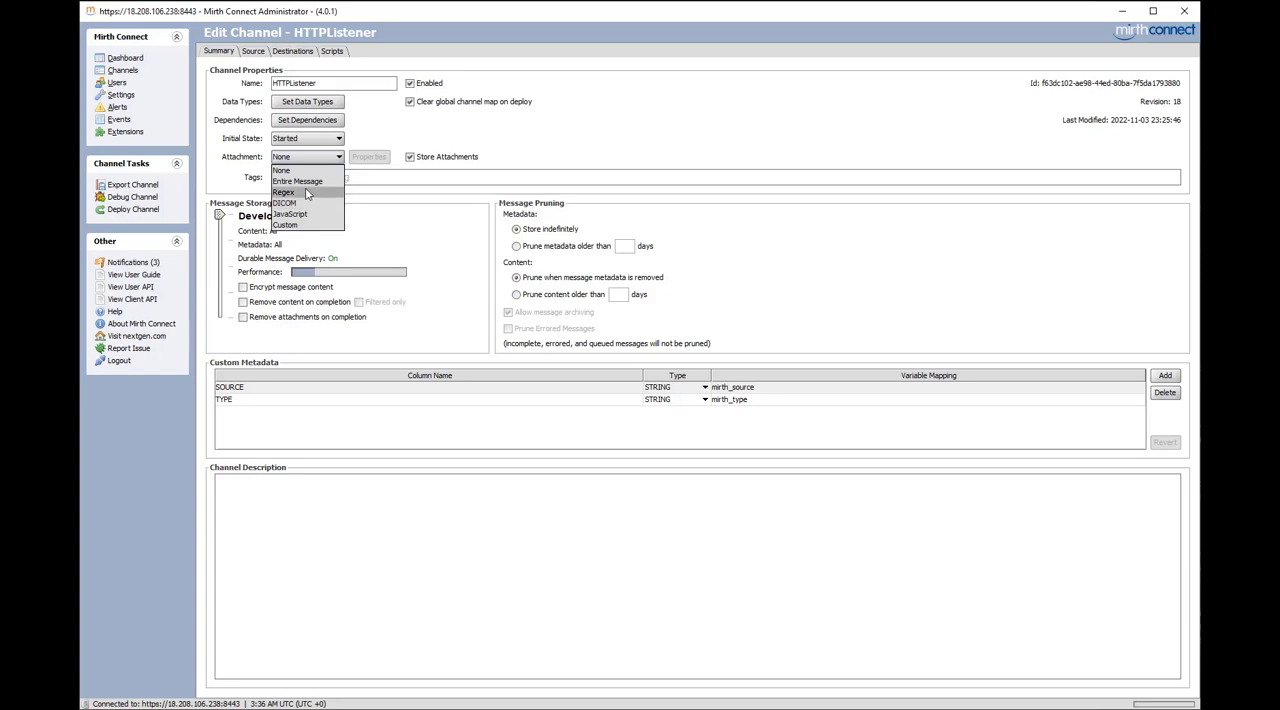
pyautogui.click(507, 145)
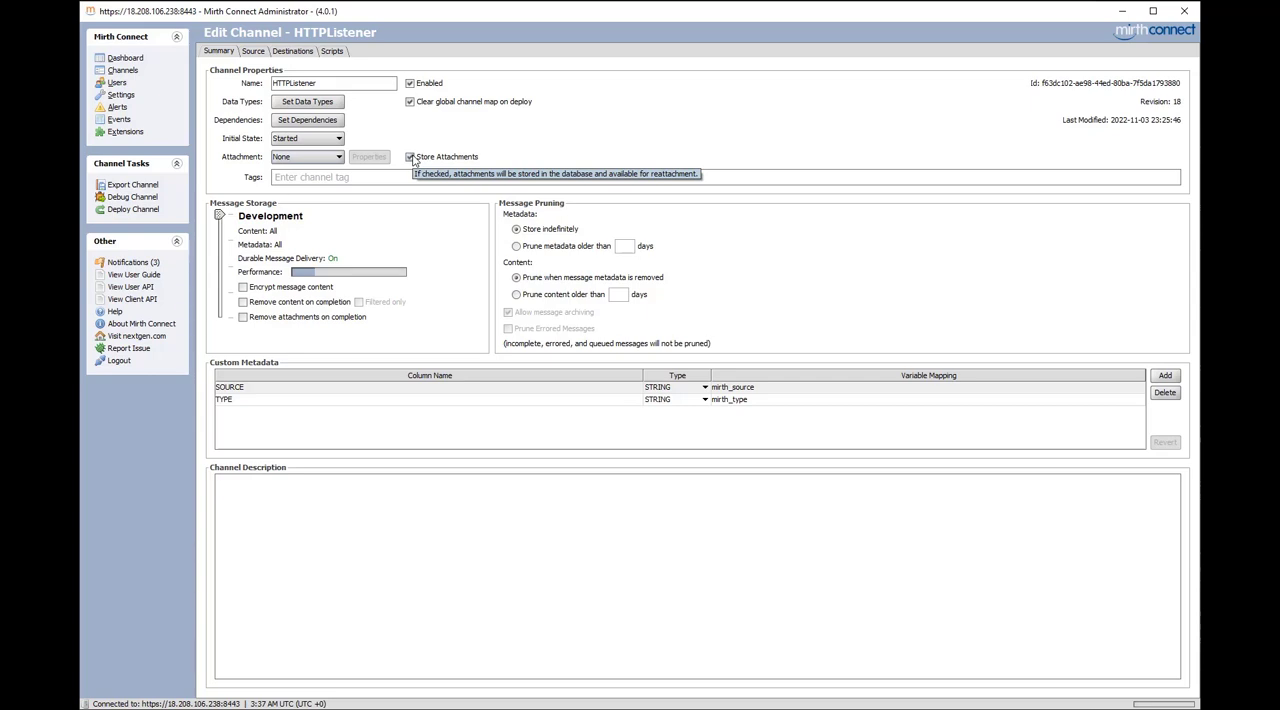
# Add the tag listener to the HTTPListener channel and save the channel
pyautogui.click(343, 178)
pyautogui.write('listener')
pyautogui.press('Return')
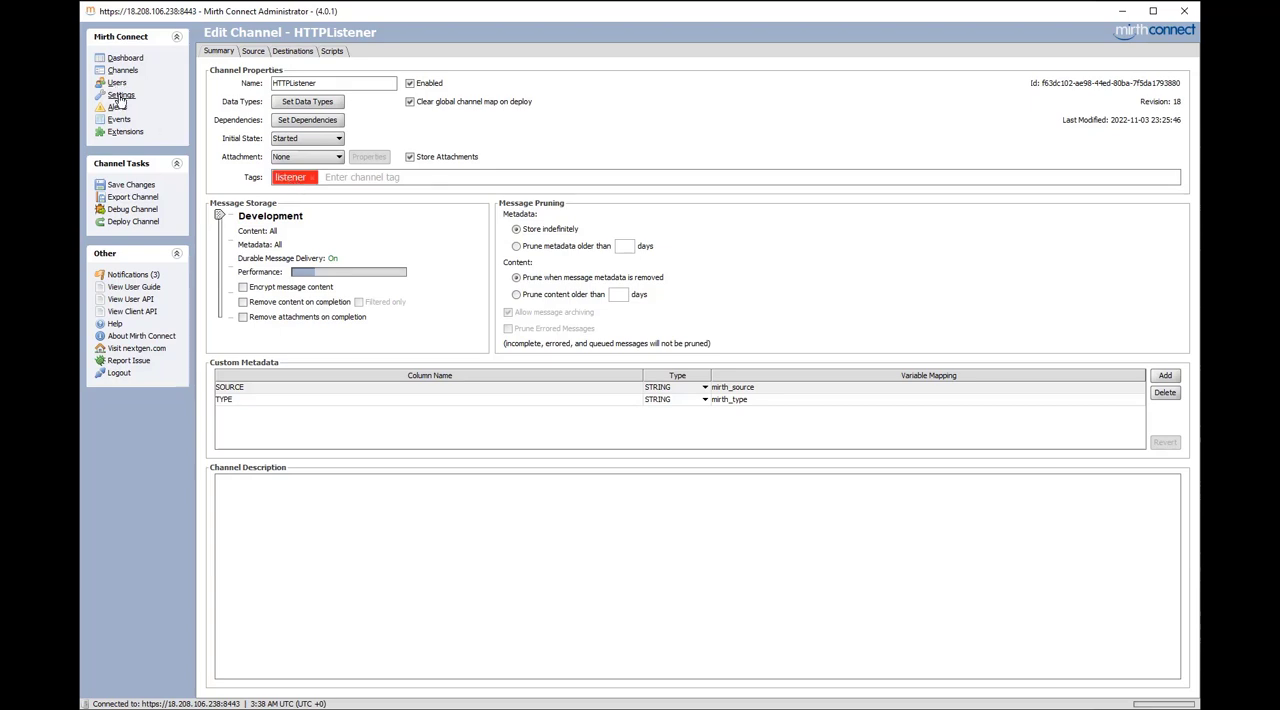
pyautogui.click(134, 186)
# Change the listener tag's color to green in the server's tag settings and save the tags
pyautogui.click(120, 95)
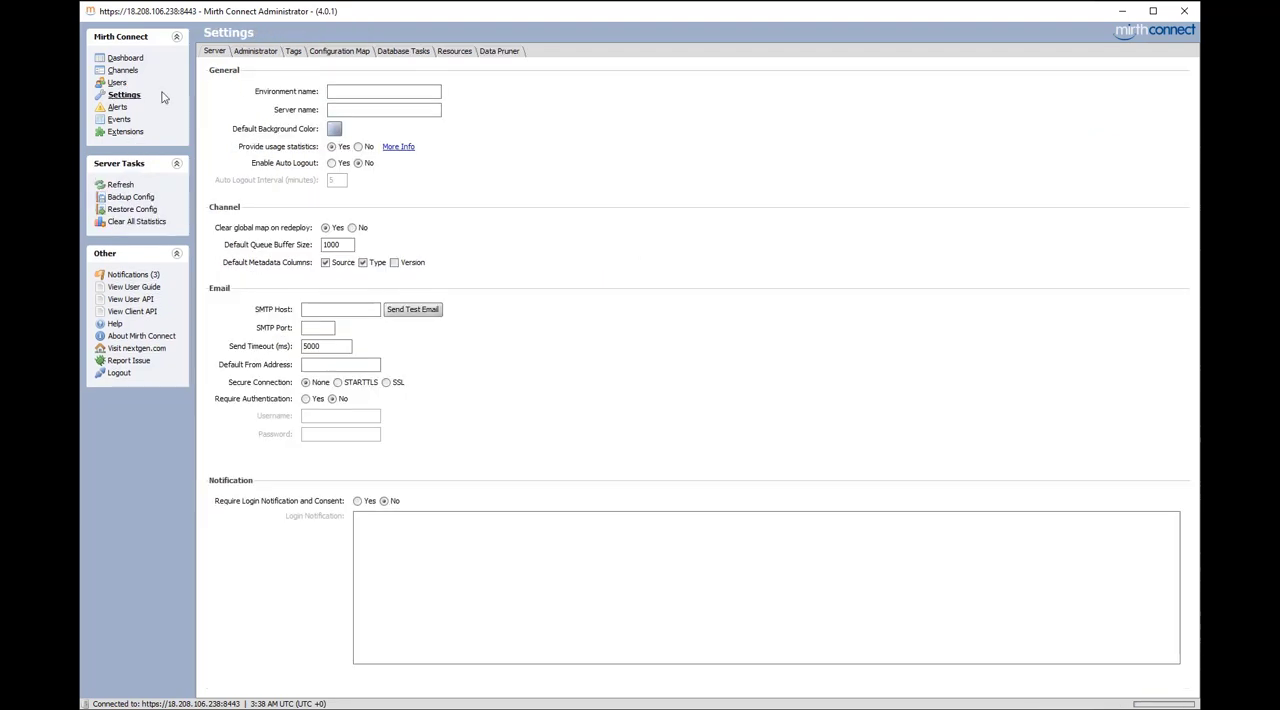
pyautogui.click(294, 52)
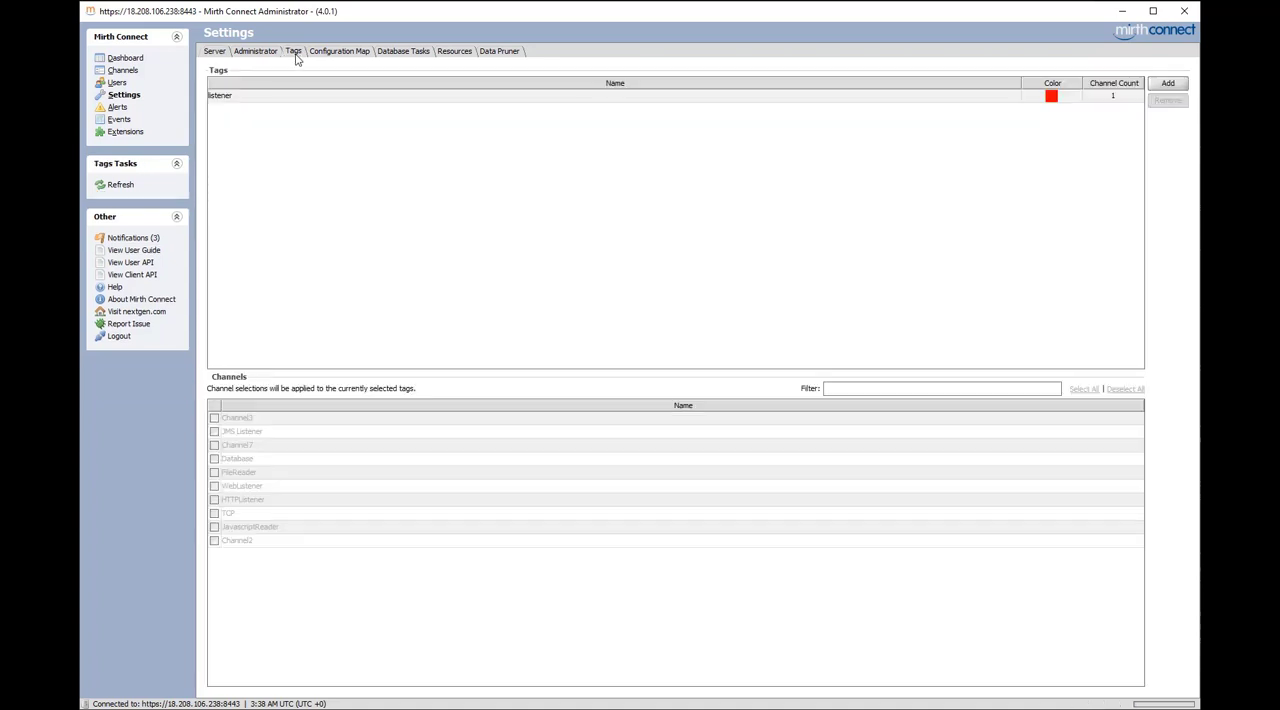
pyautogui.click(350, 97)
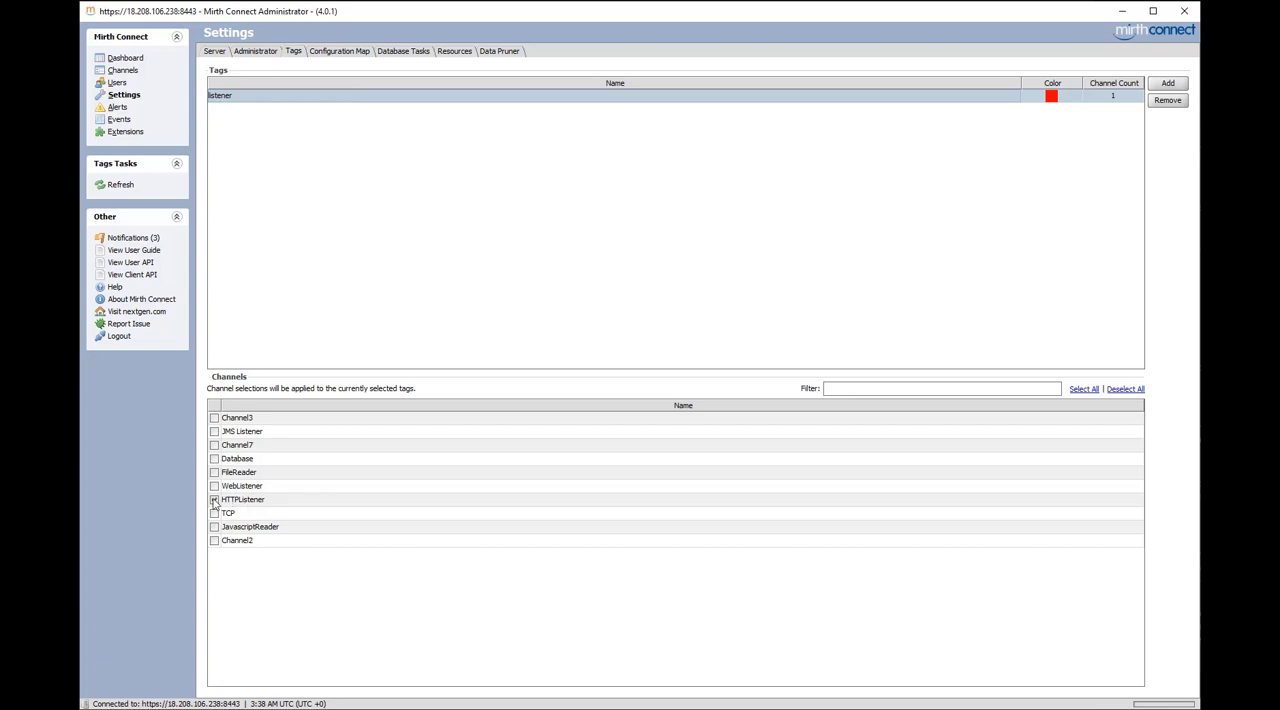
pyautogui.click(1050, 96)
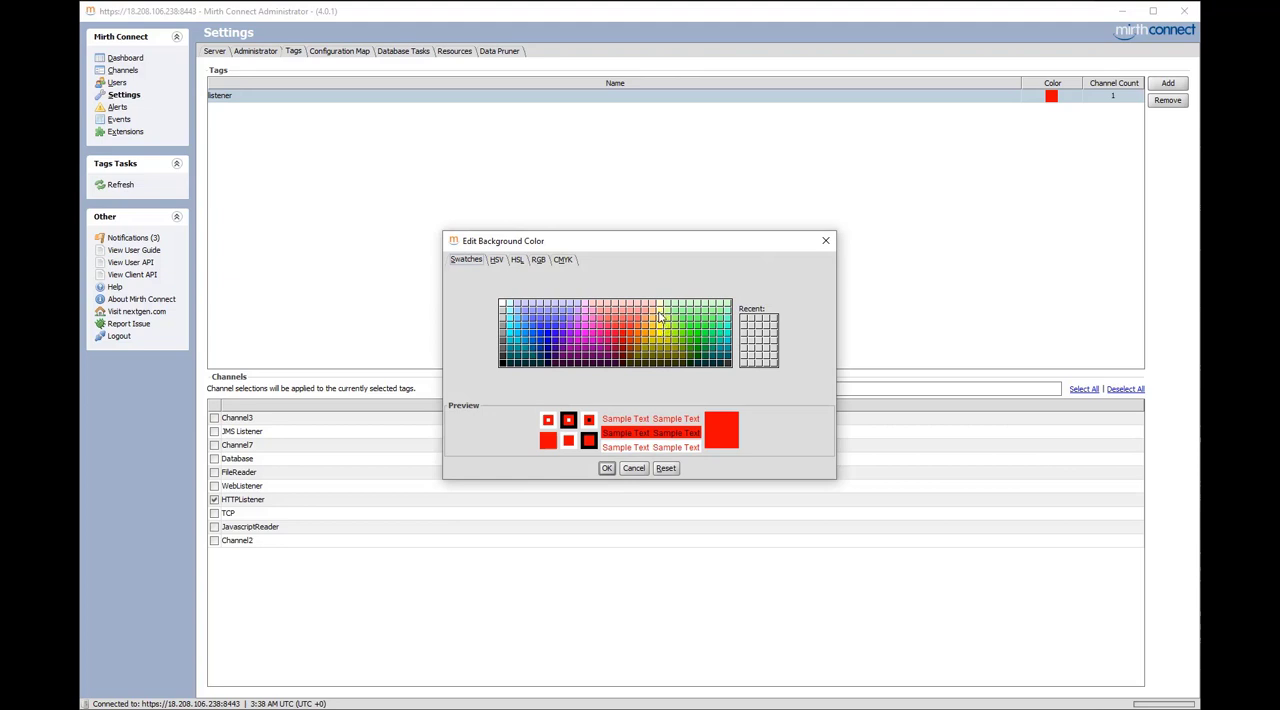
pyautogui.click(714, 328)
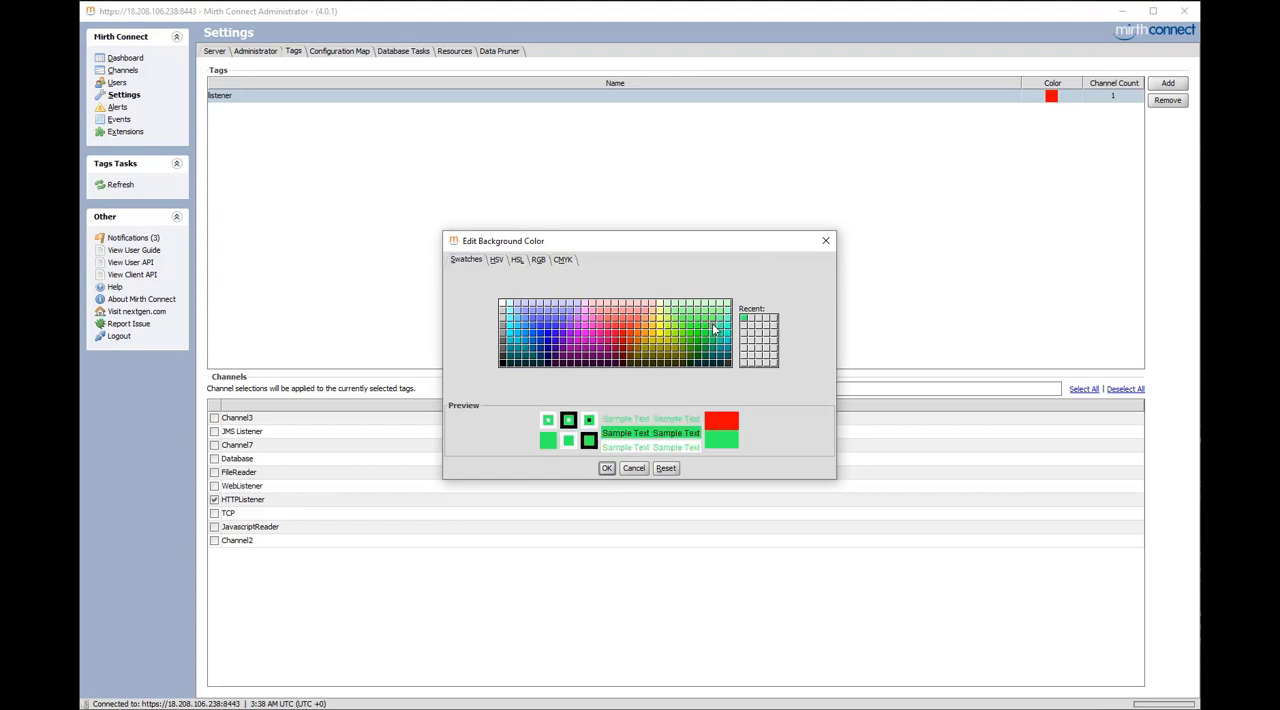
pyautogui.click(606, 468)
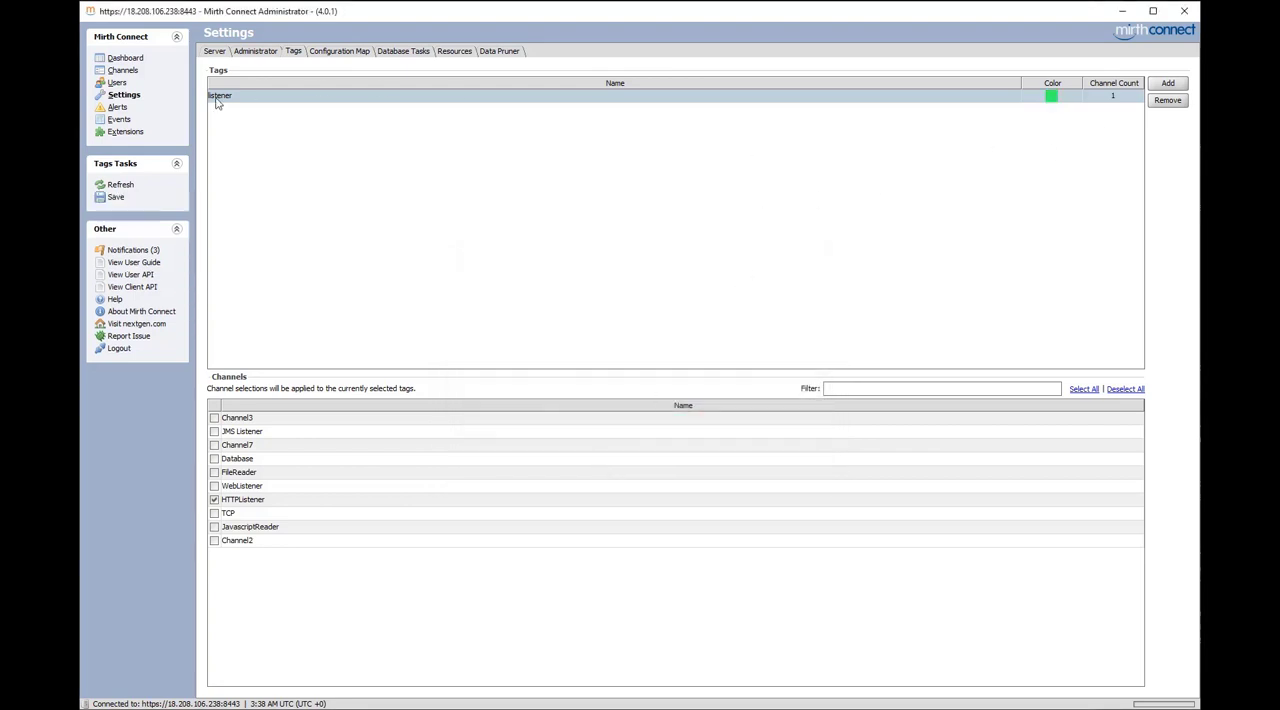
pyautogui.click(116, 198)
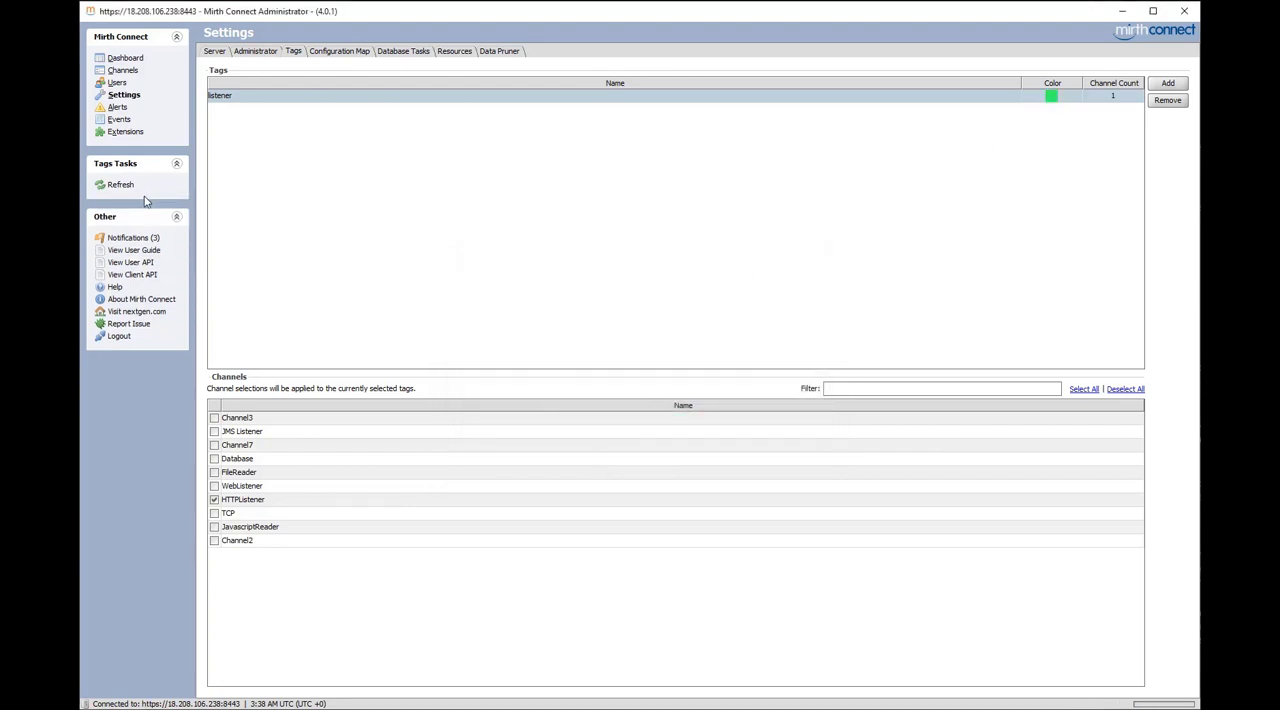
# Reopen the HTTPListener channel from the channel list, add a second tag named test and save the channel
pyautogui.click(123, 72)
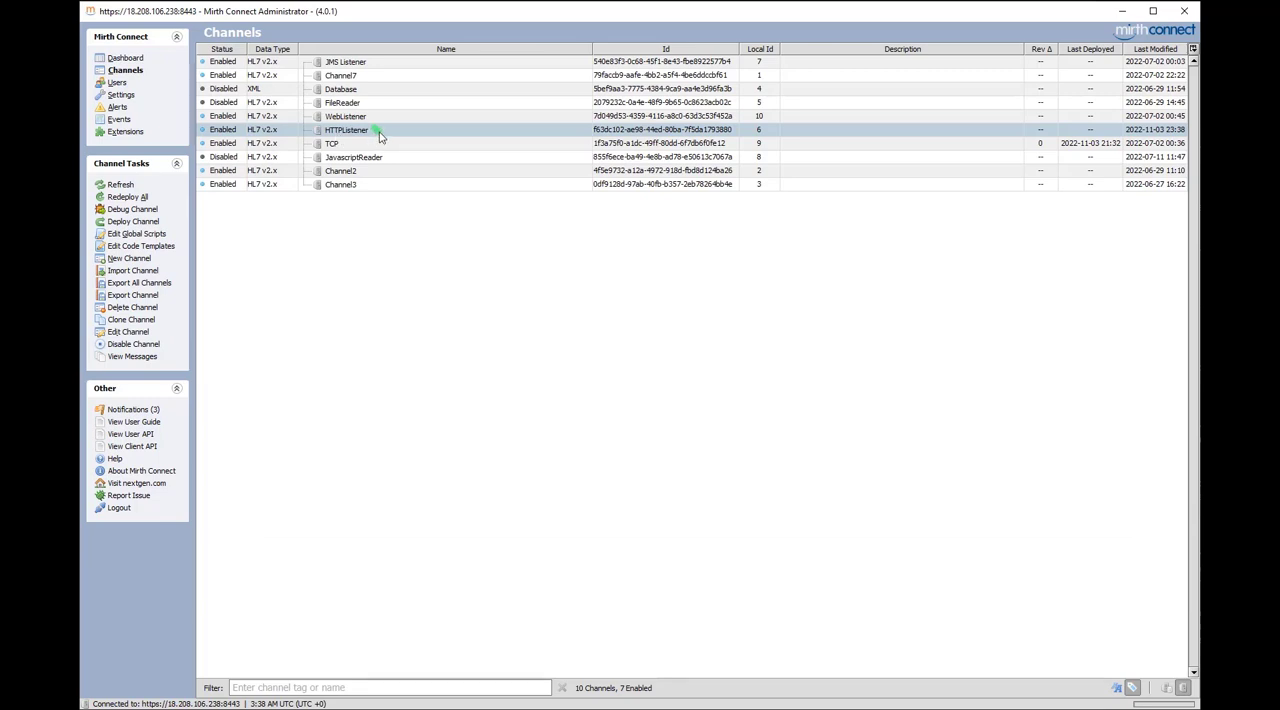
pyautogui.doubleClick(379, 132)
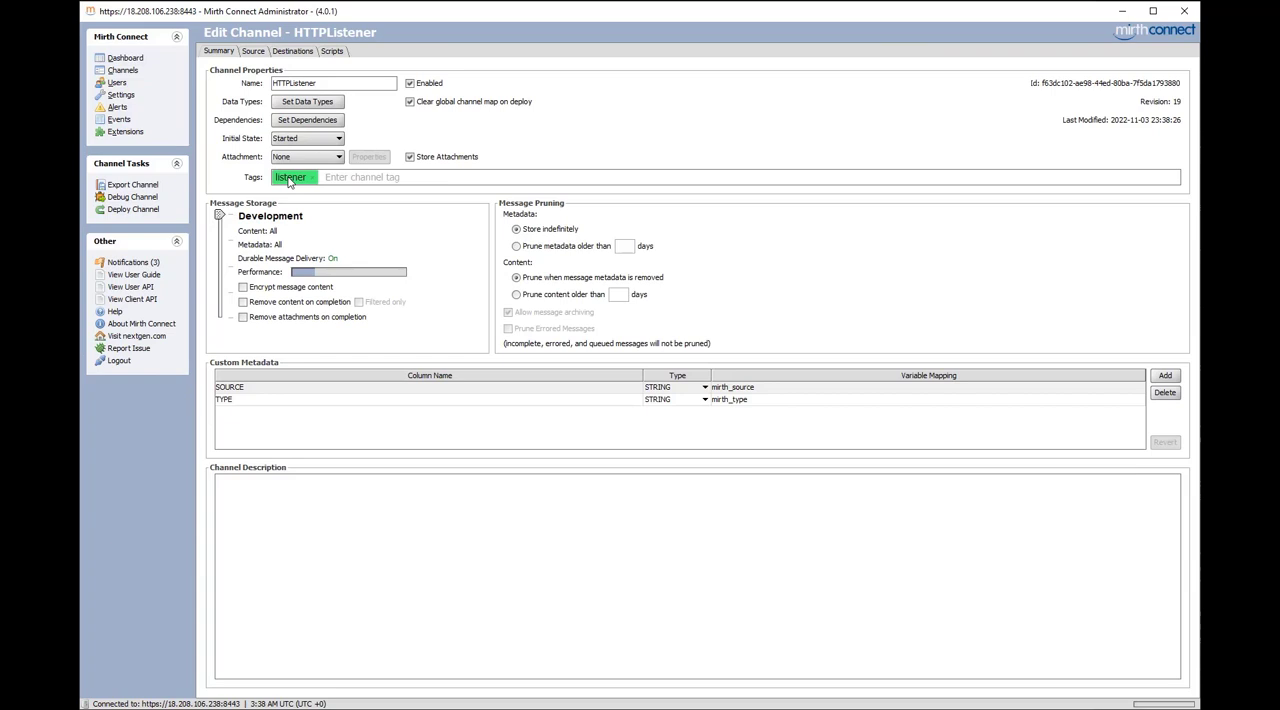
pyautogui.click(377, 179)
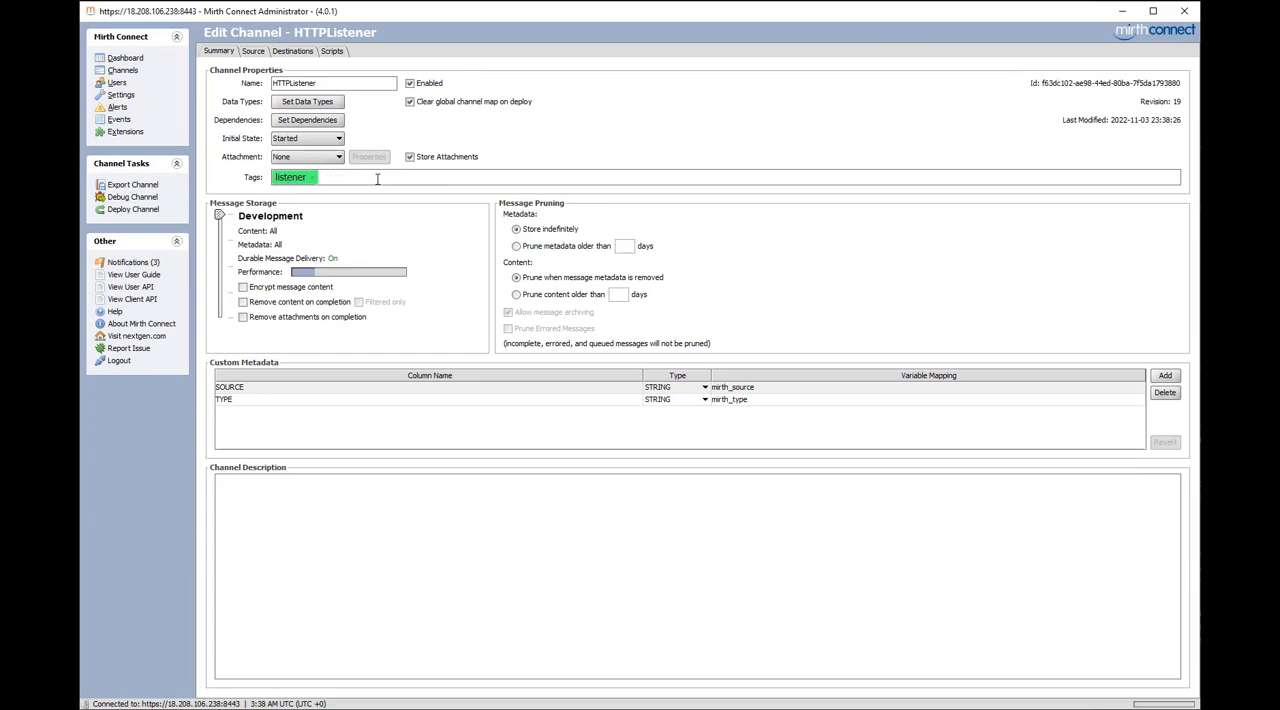
pyautogui.write('test')
pyautogui.press('Return')
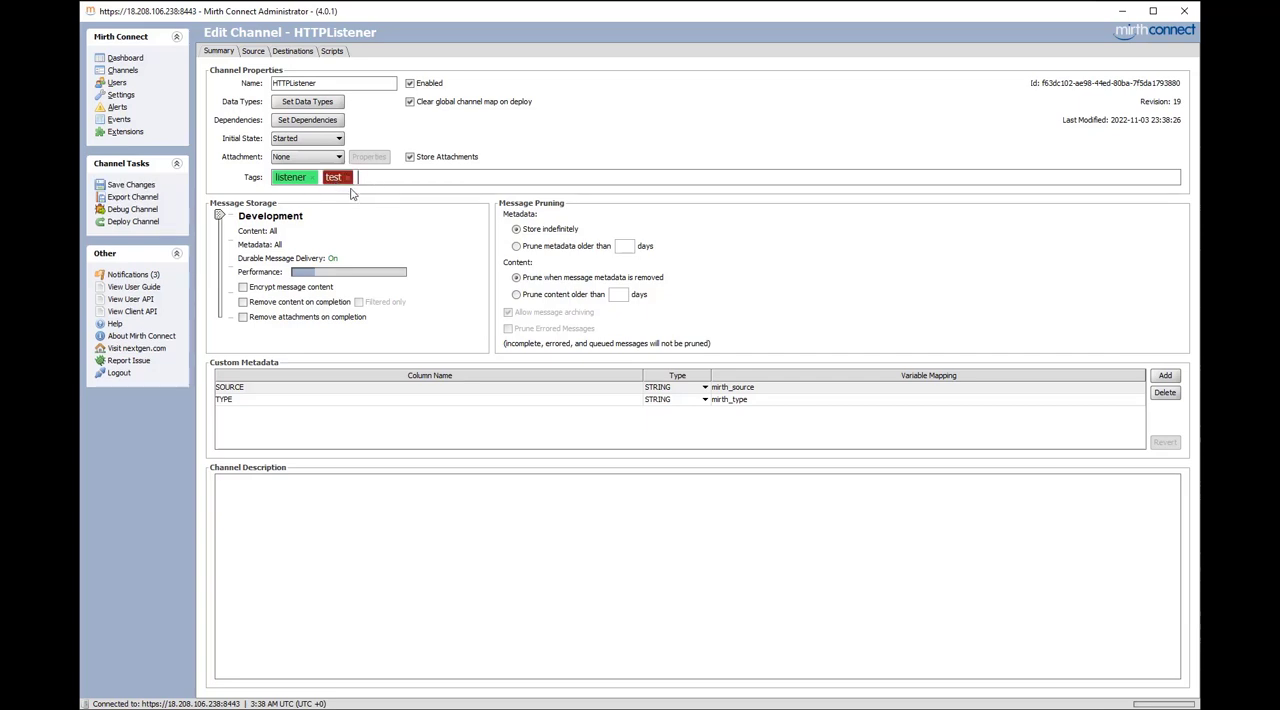
pyautogui.click(121, 188)
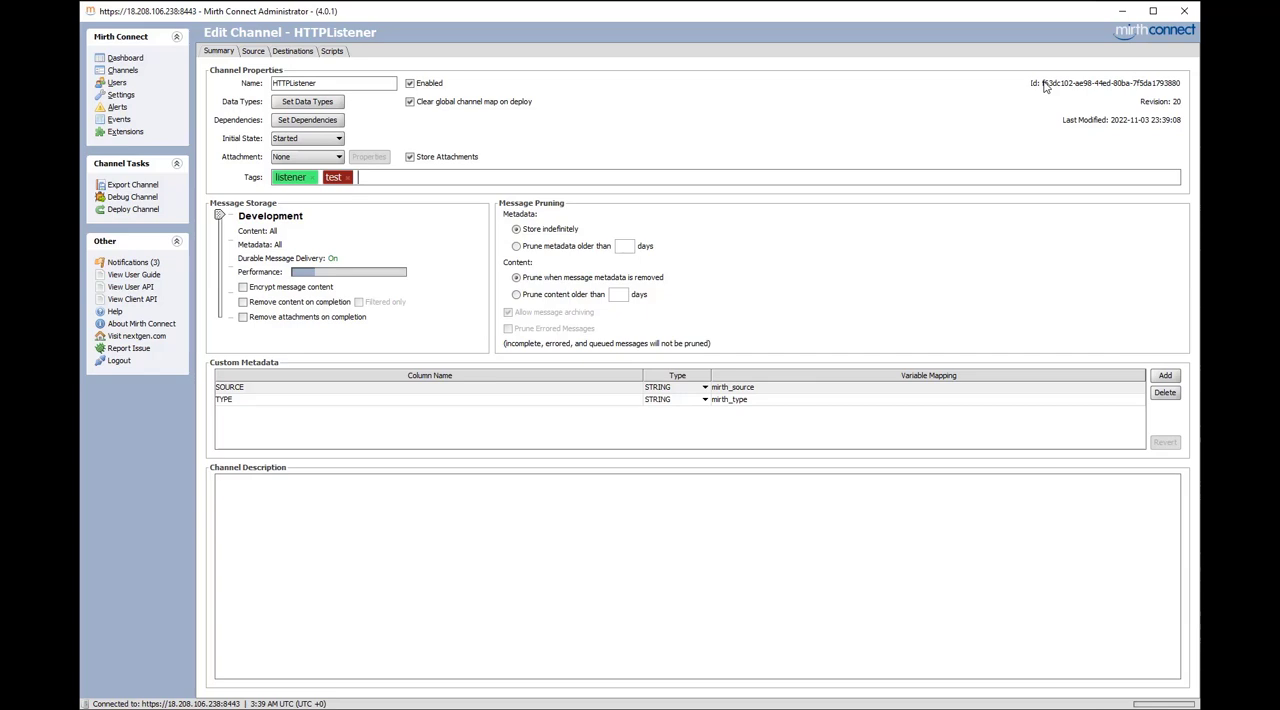
pyautogui.click(1148, 103)
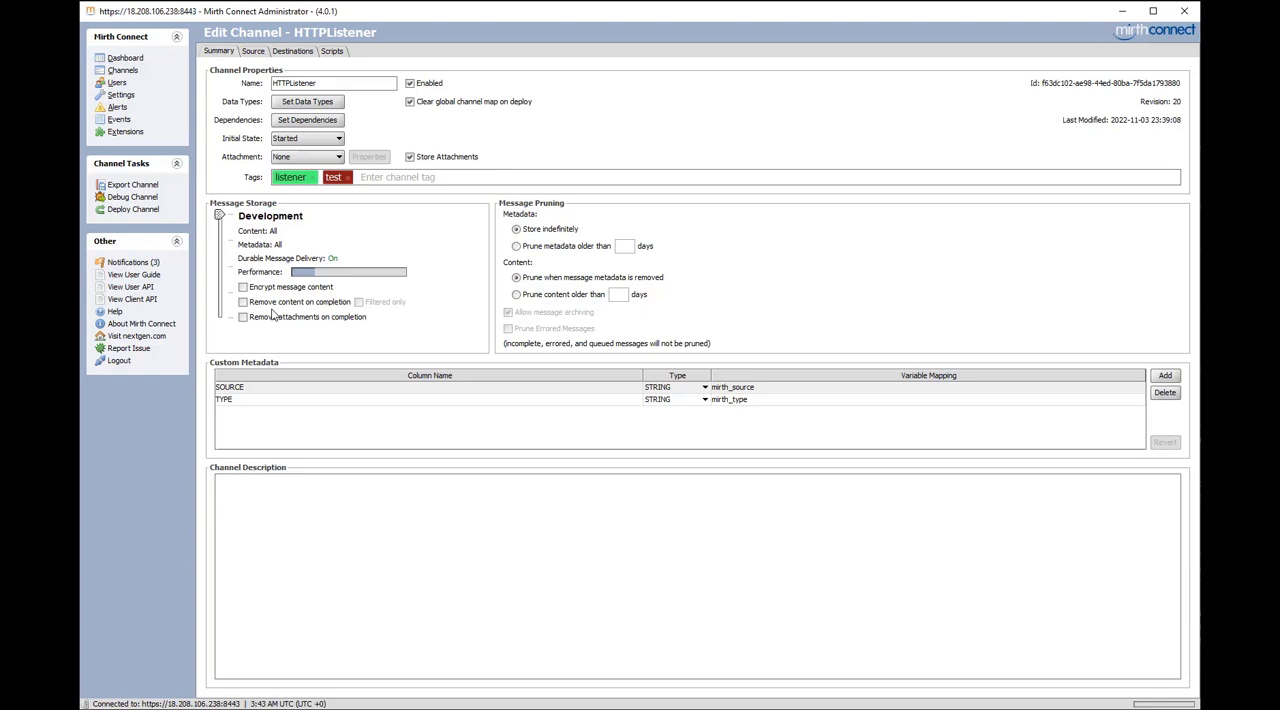
# Try the HTTPListener channel's option to remove content on completion and the message storage levels Production, Raw, Metadata and Disabled
pyautogui.click(244, 303)
pyautogui.click(244, 303)
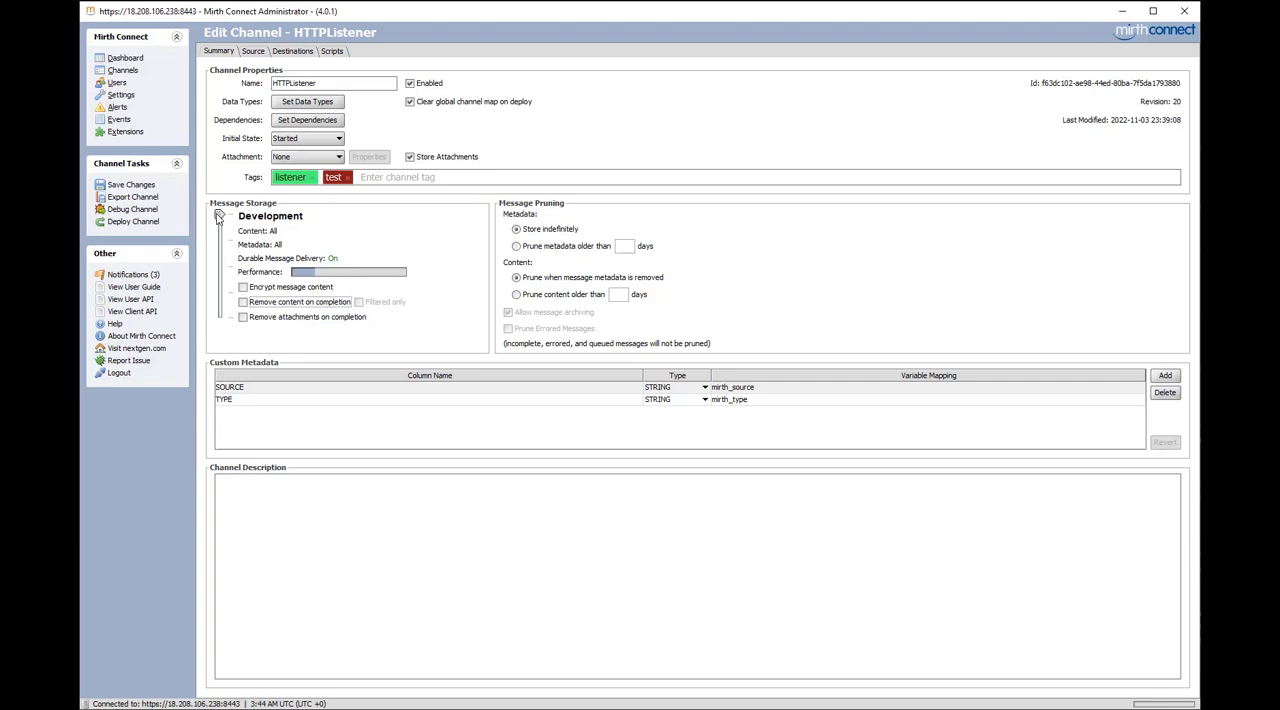
pyautogui.moveTo(219, 216); pyautogui.dragTo(219, 243)
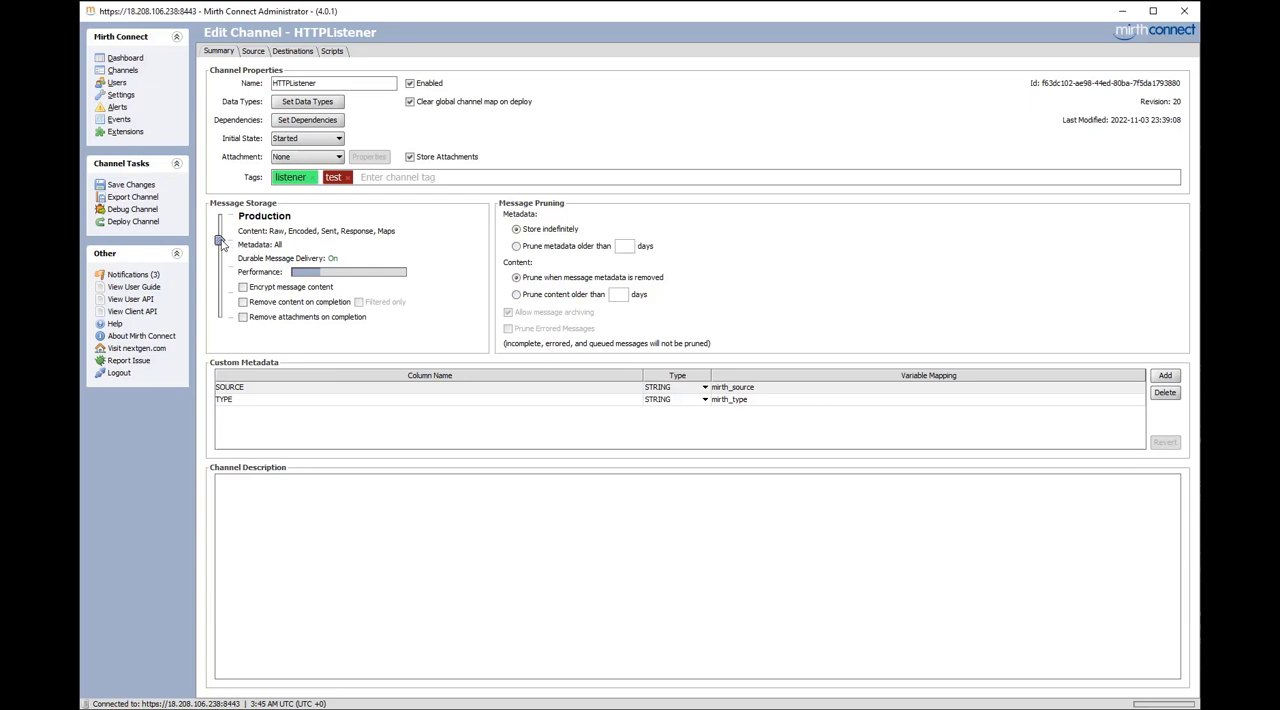
pyautogui.moveTo(220, 243); pyautogui.dragTo(220, 268)
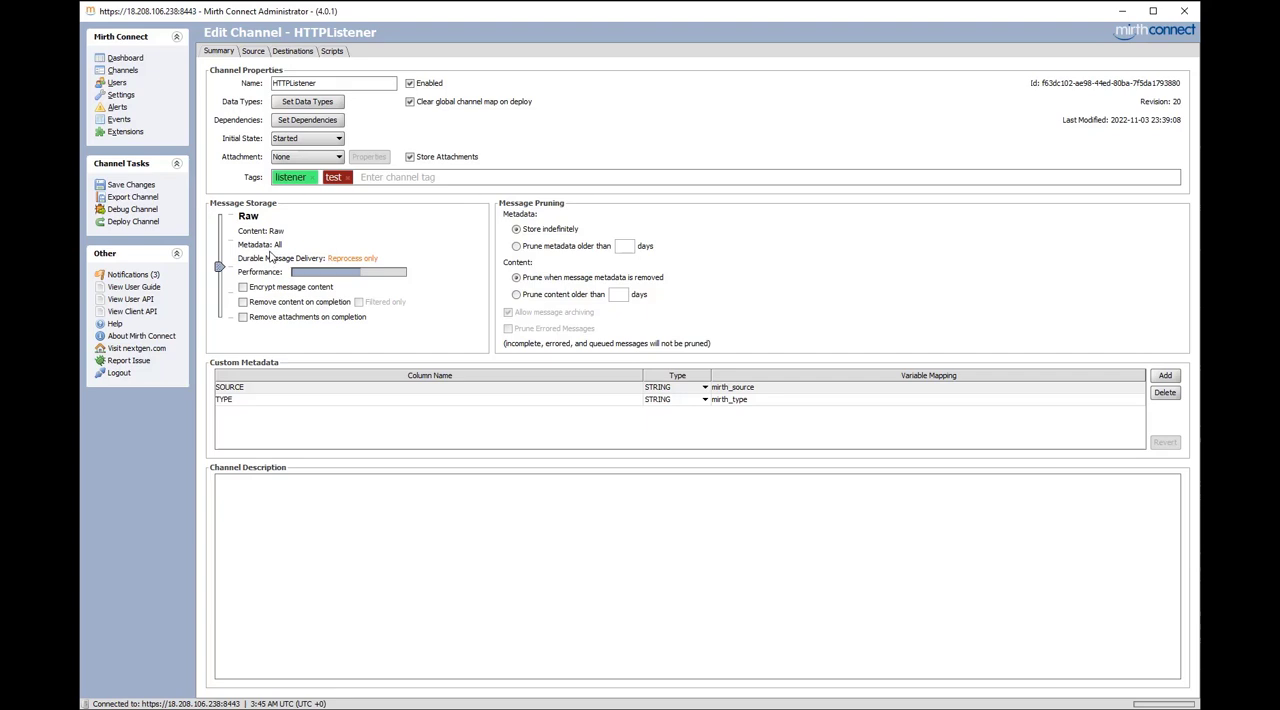
pyautogui.moveTo(220, 267); pyautogui.dragTo(220, 293)
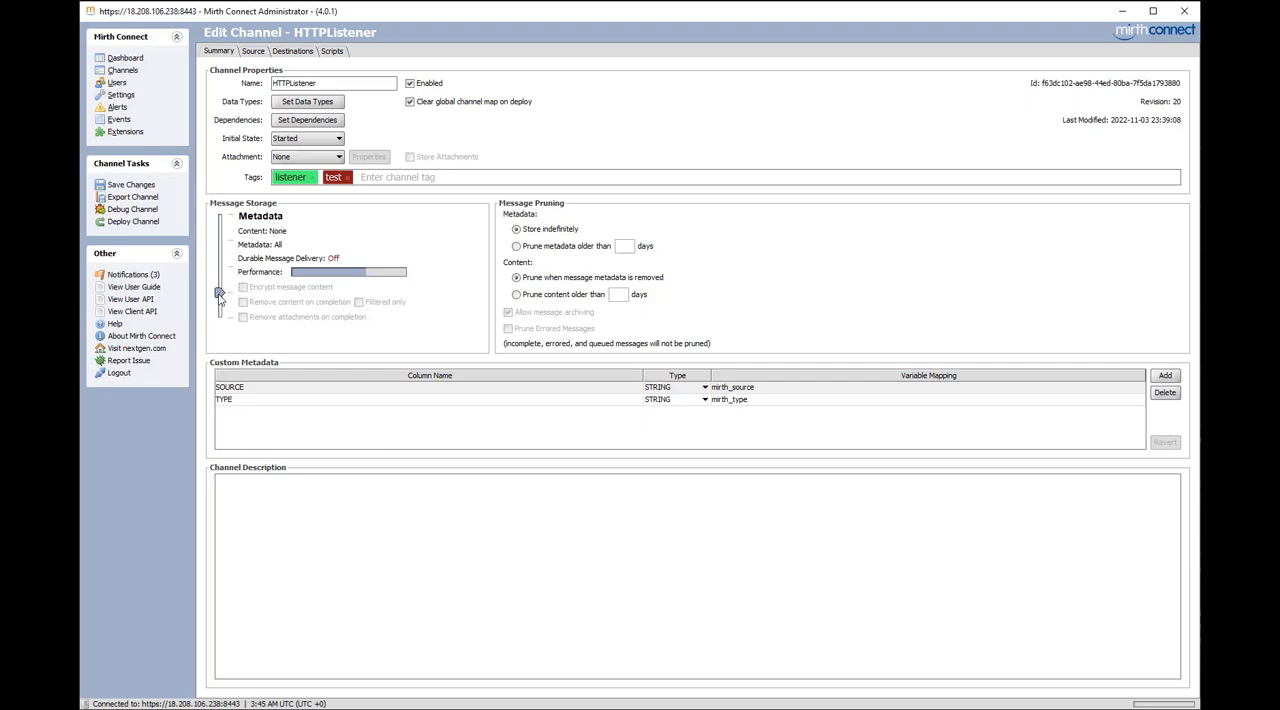
pyautogui.moveTo(219, 293); pyautogui.dragTo(219, 317)
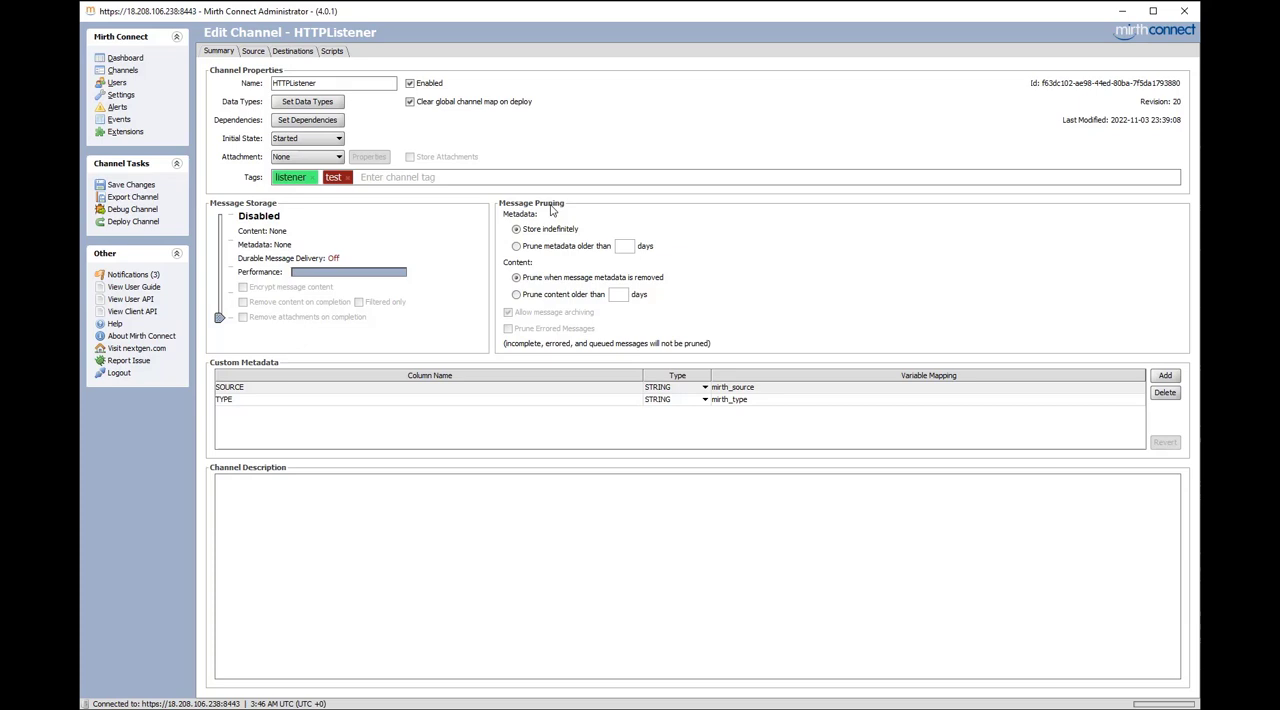
# Discard the channel changes, enable the server's Data Pruner on a 1-hour interval schedule and save the settings
pyautogui.click(120, 96)
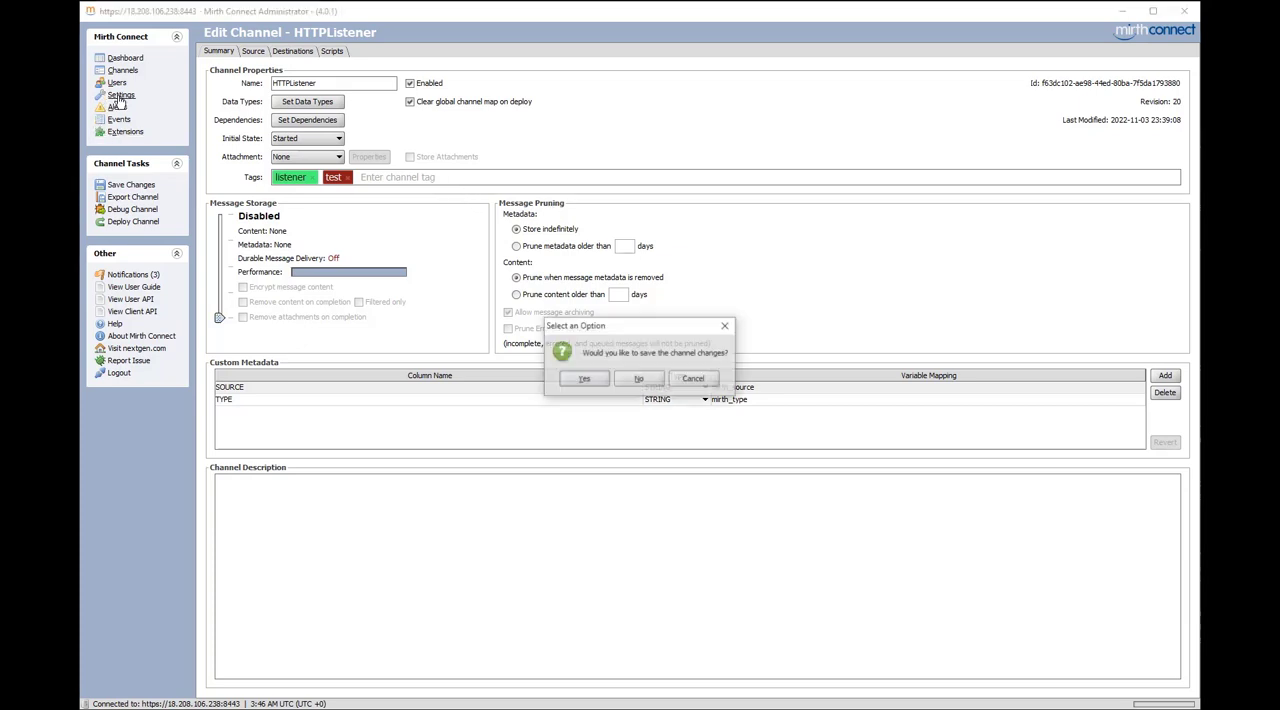
pyautogui.click(639, 379)
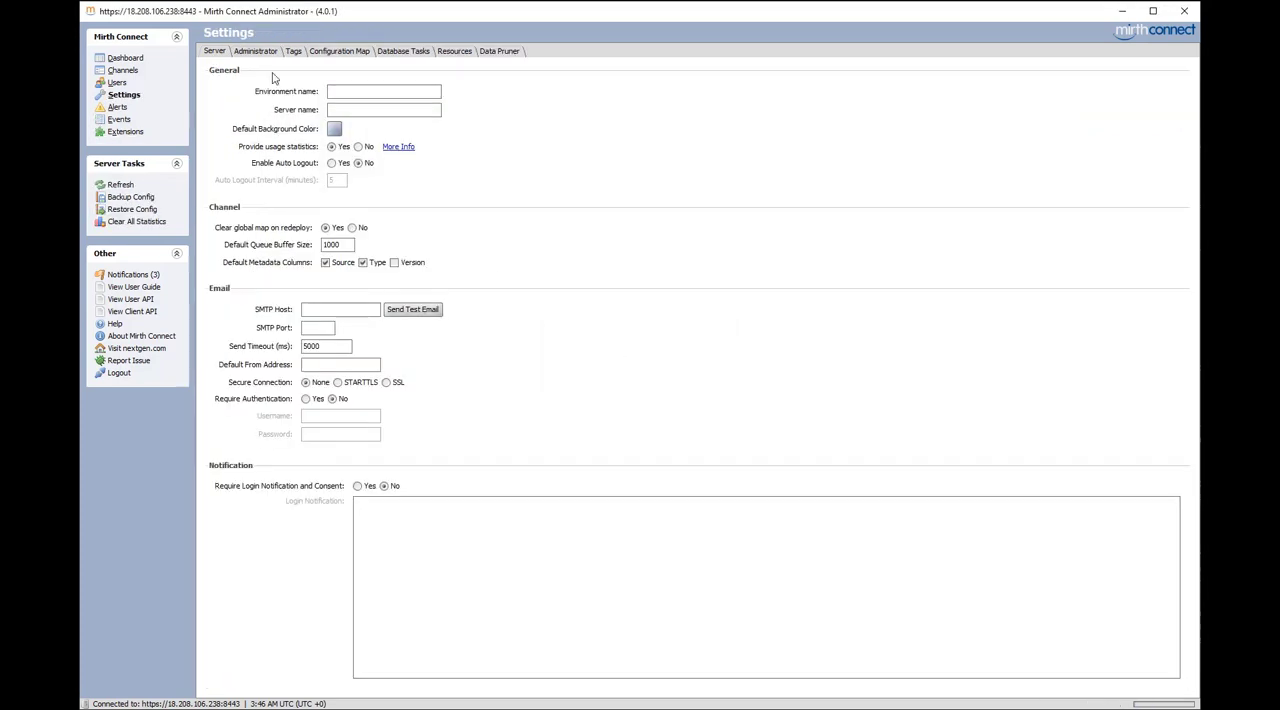
pyautogui.click(493, 52)
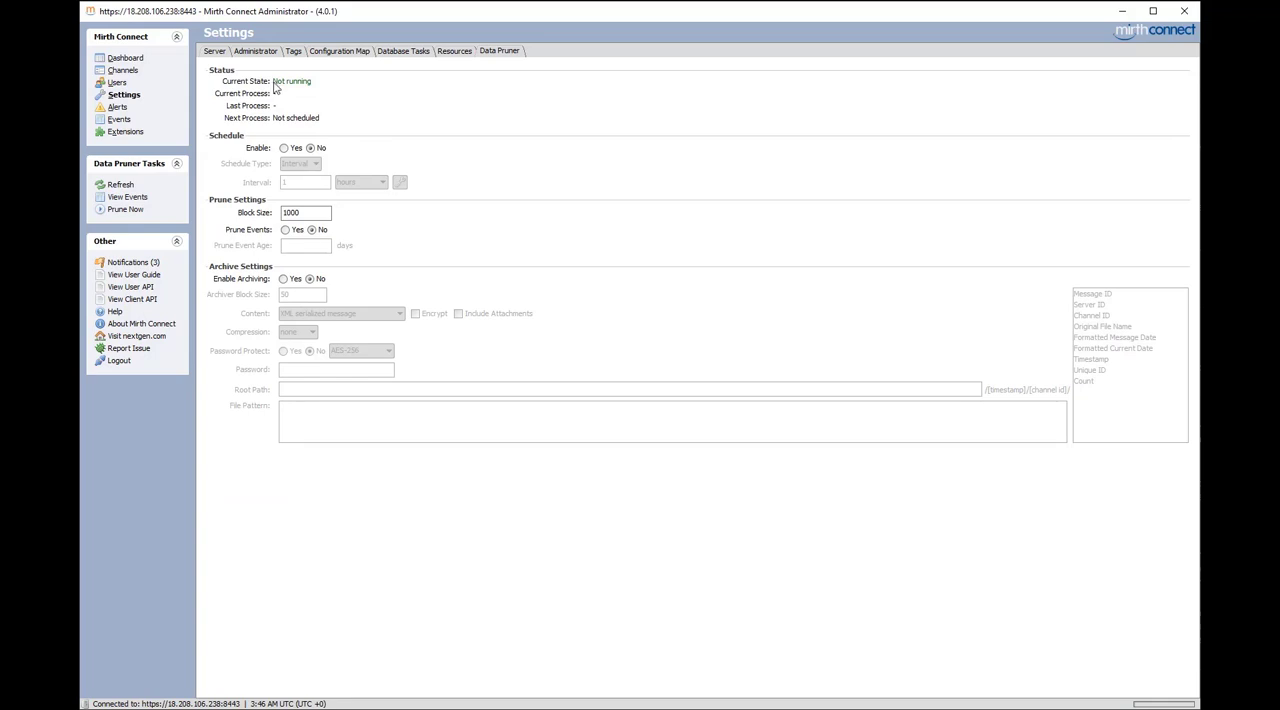
pyautogui.click(285, 149)
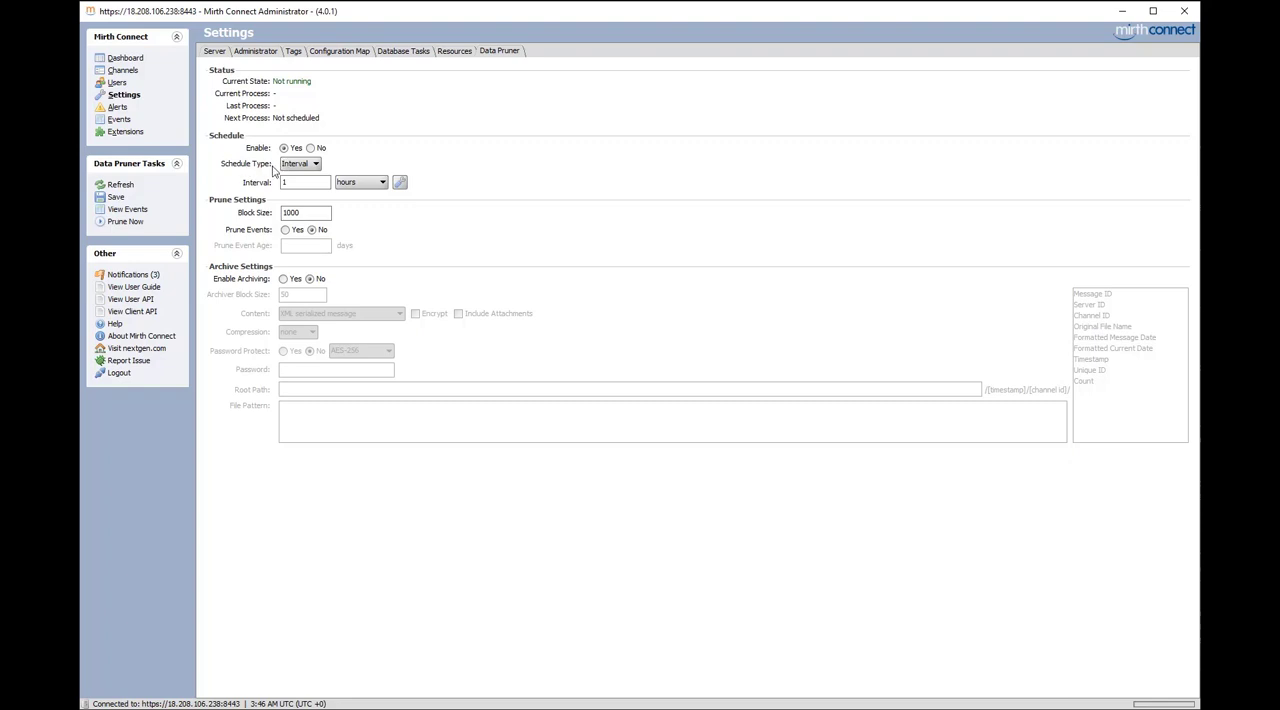
pyautogui.click(290, 166)
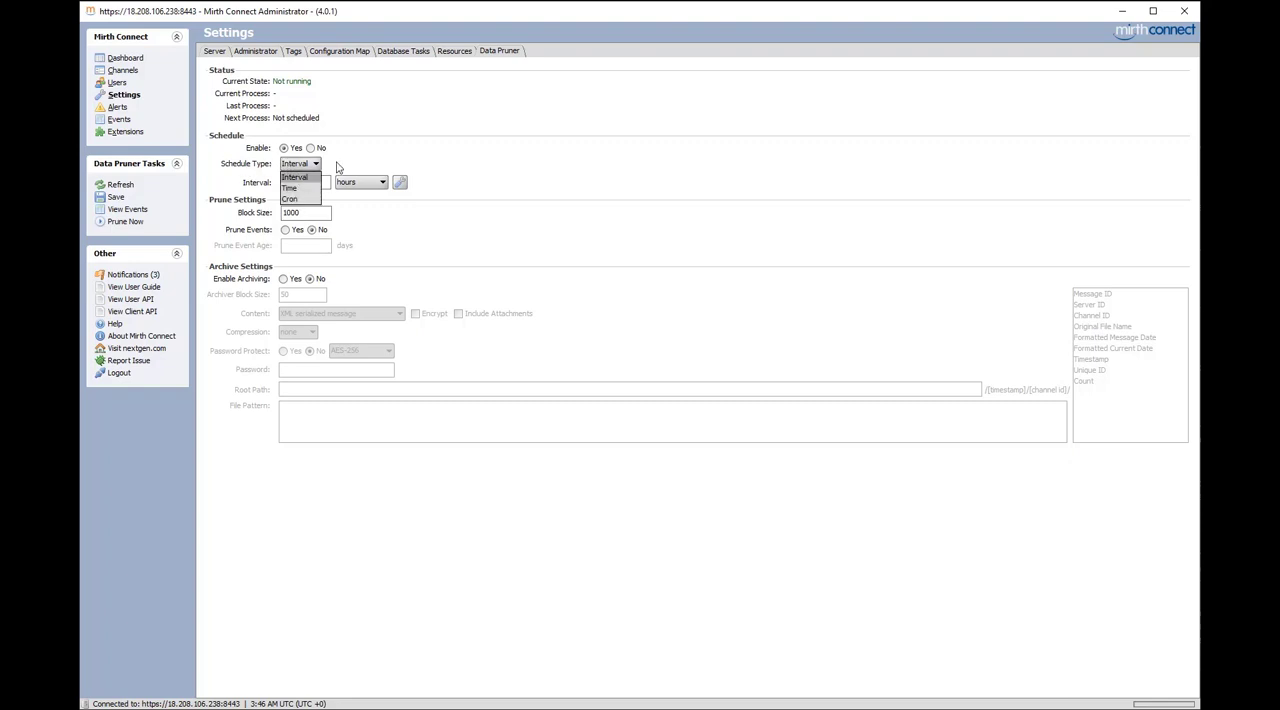
pyautogui.click(402, 139)
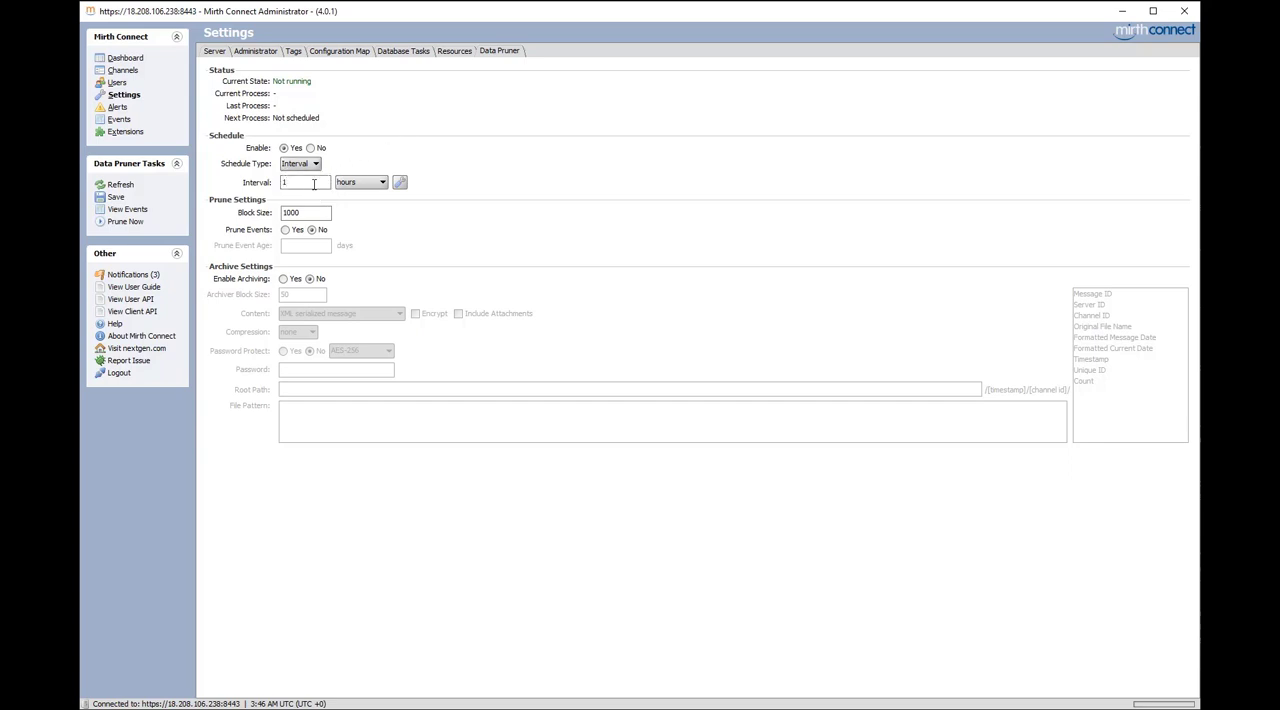
pyautogui.click(118, 197)
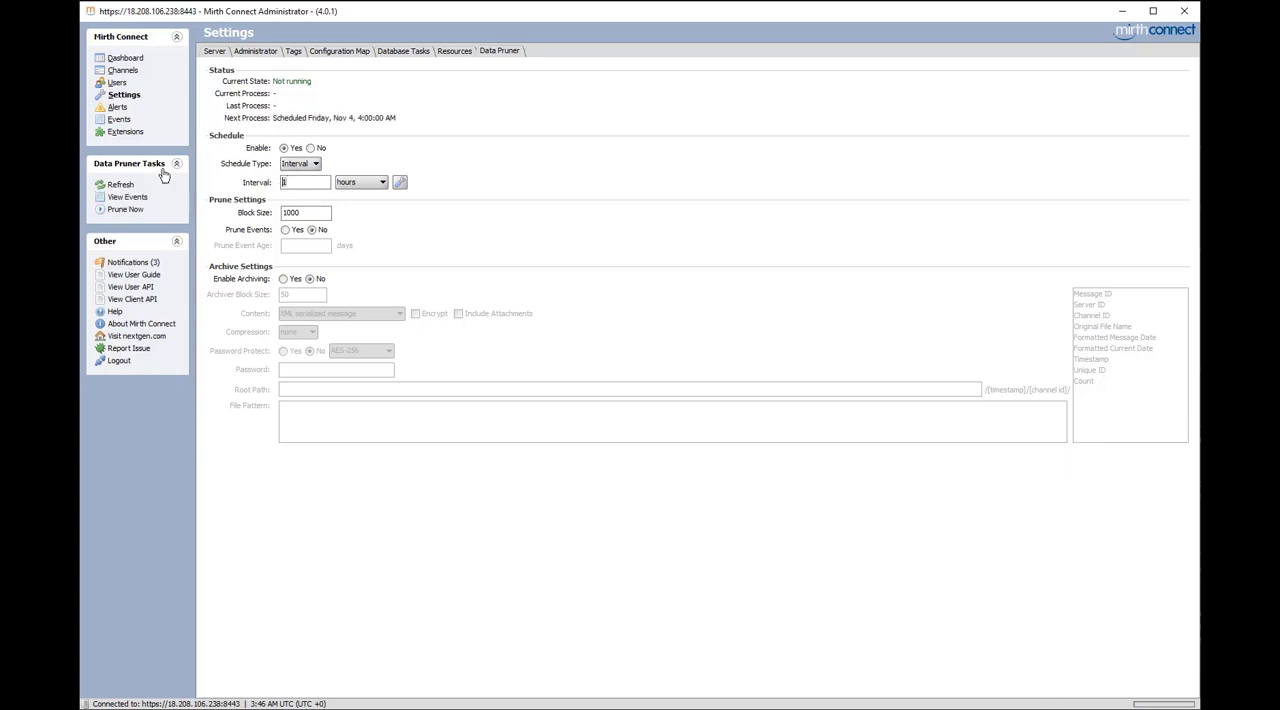
# Reopen the HTTPListener channel and set its message pruning to remove metadata older than 1 day
pyautogui.click(136, 74)
pyautogui.doubleClick(407, 130)
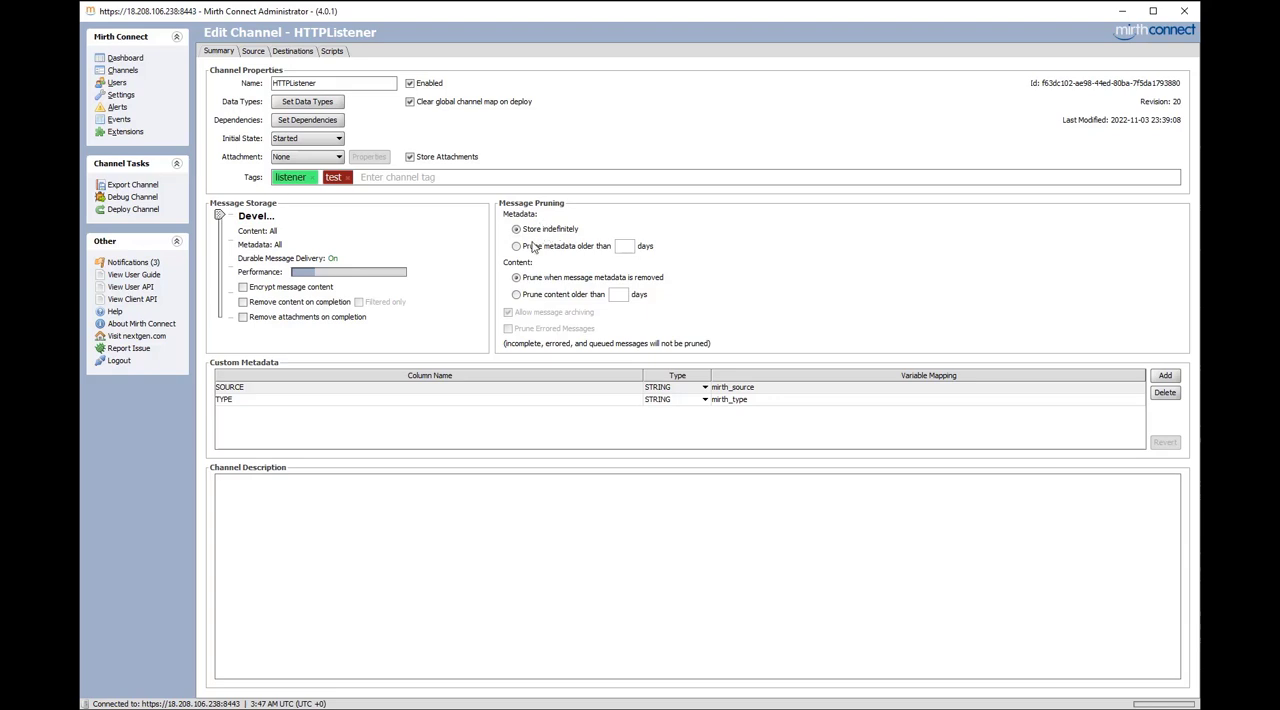
pyautogui.click(516, 246)
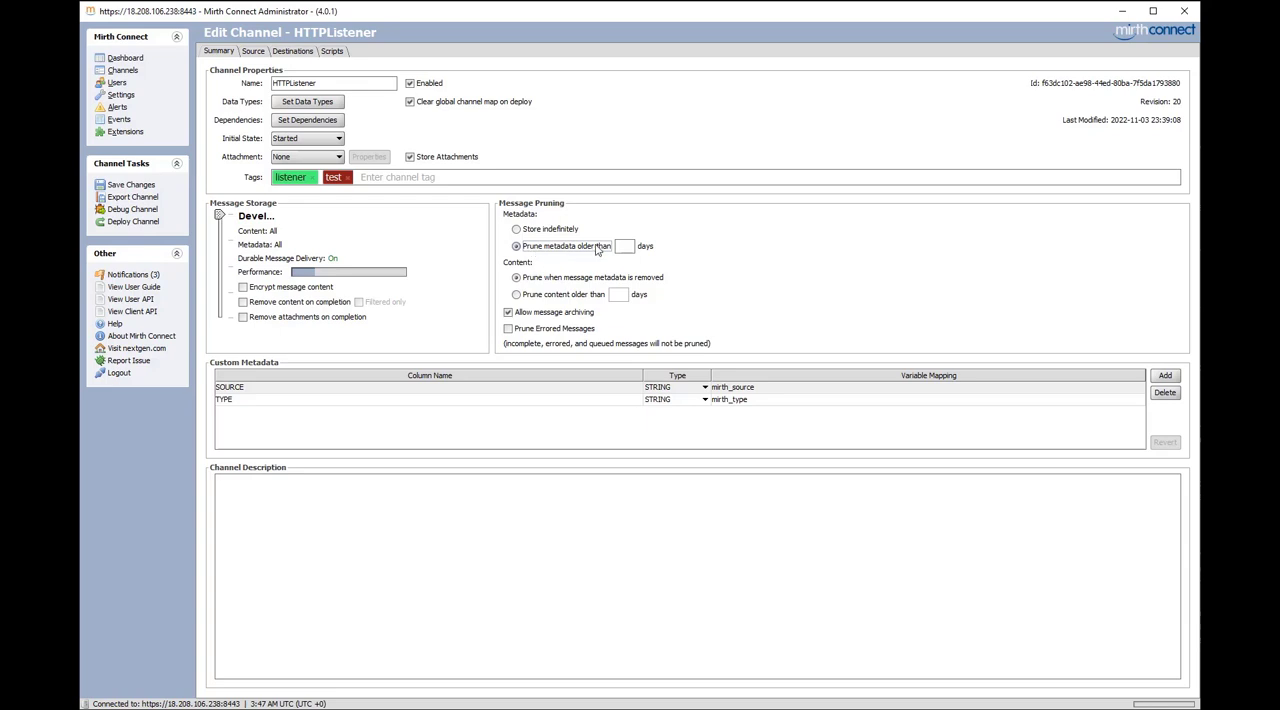
pyautogui.click(631, 247)
pyautogui.write('30')
pyautogui.doubleClick(624, 247)
pyautogui.write('1')
# Enable age-based pruning of the channel's message content and try limits of 30 days and 1 day
pyautogui.click(517, 296)
pyautogui.write('30')
pyautogui.press('BackSpace')
pyautogui.press('BackSpace')
pyautogui.write('1300')
pyautogui.press('BackSpace')
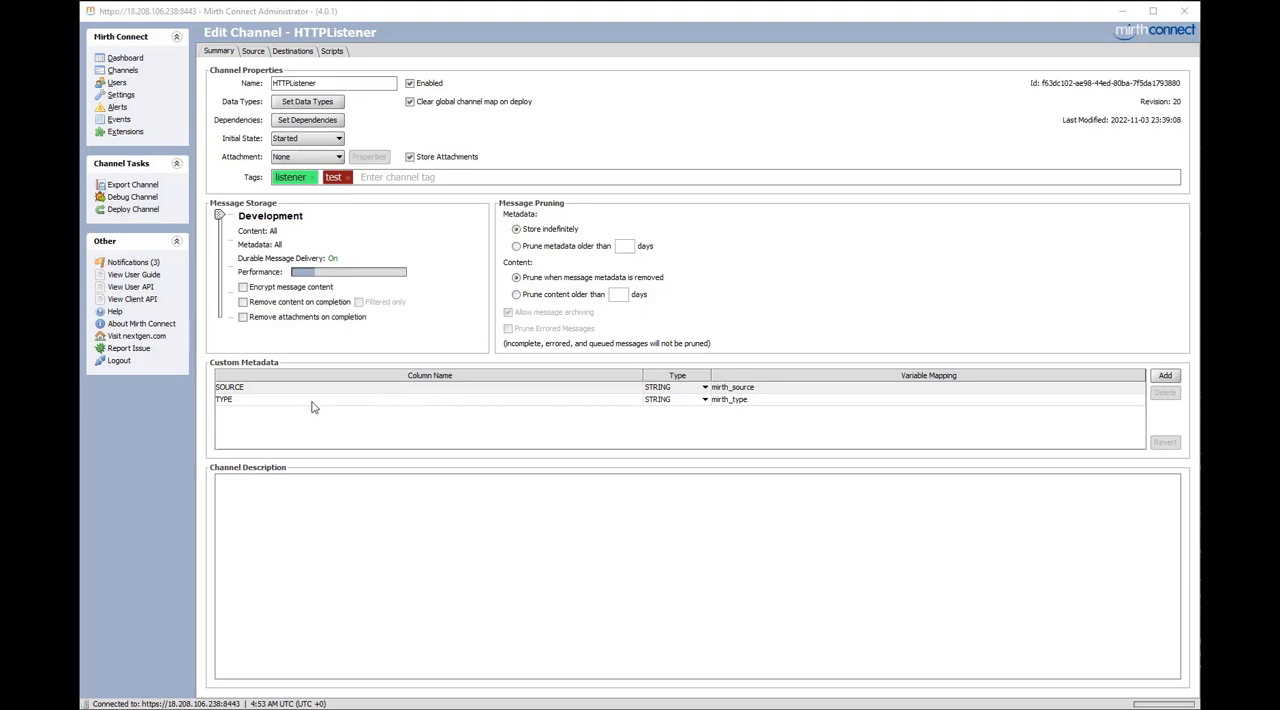
# Open Channel2 for editing and display its source connector settings
pyautogui.click(135, 72)
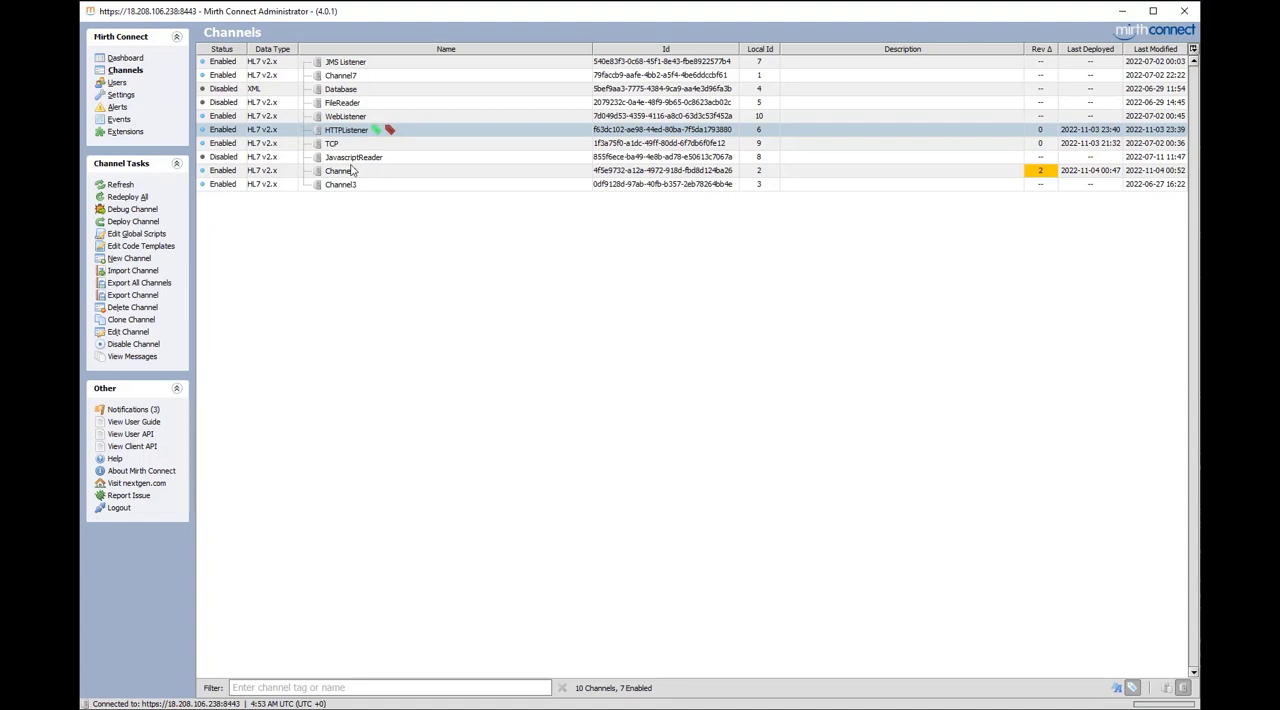
pyautogui.doubleClick(347, 172)
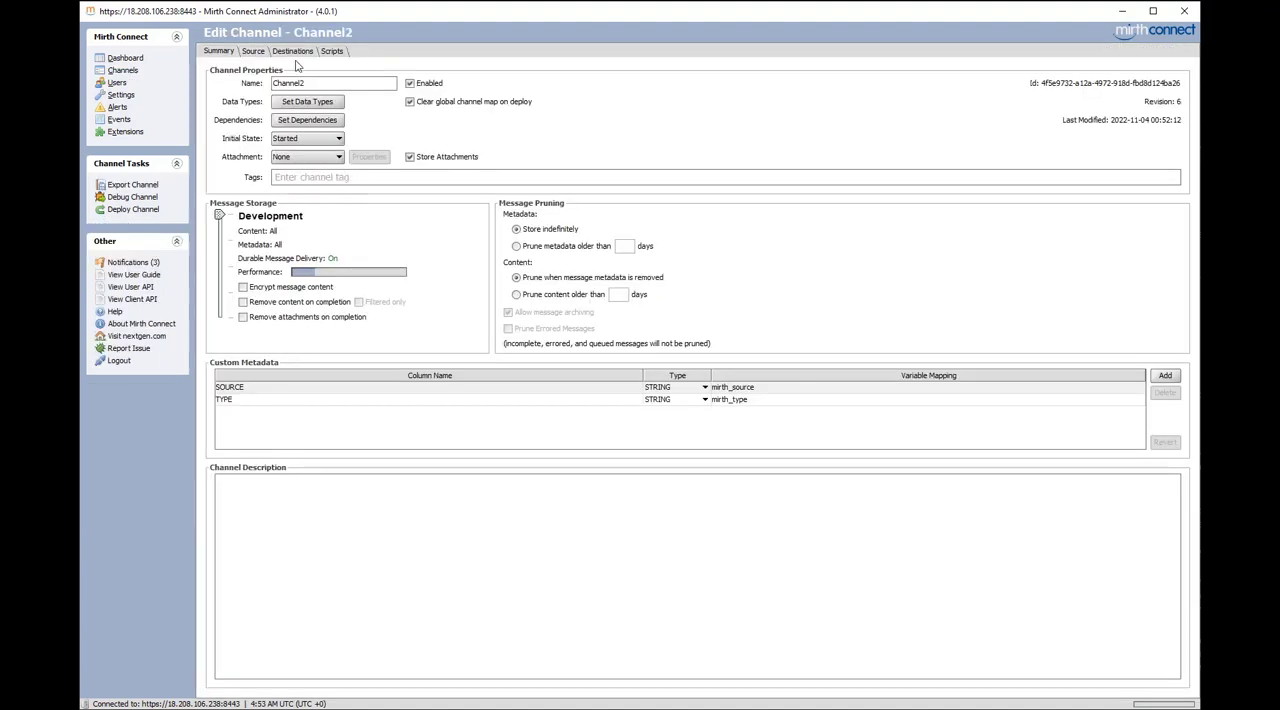
pyautogui.click(258, 51)
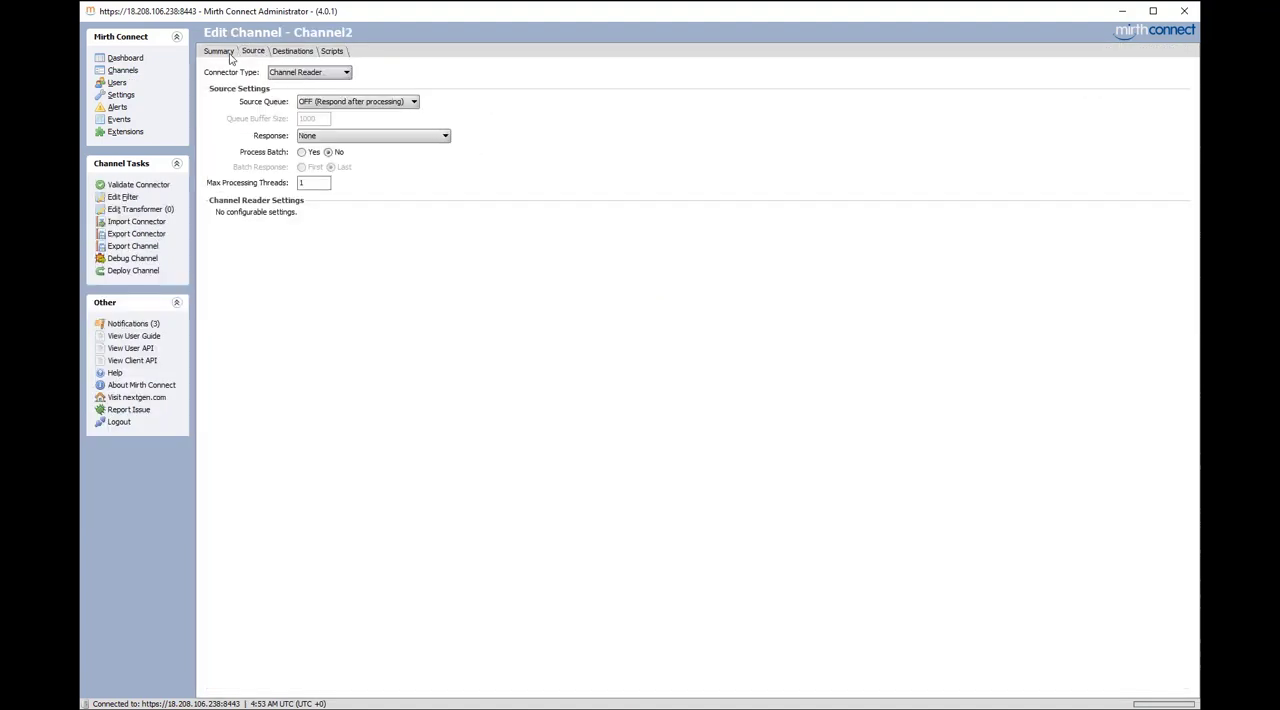
pyautogui.click(228, 53)
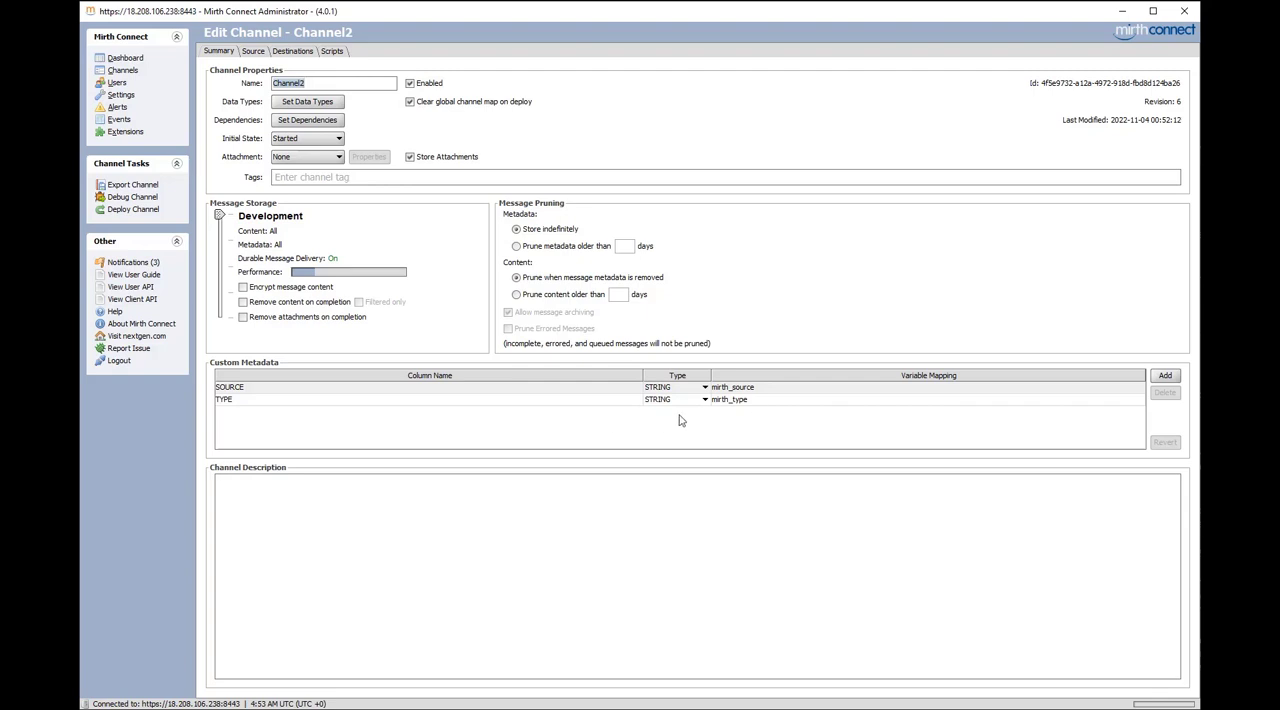
pyautogui.click(252, 52)
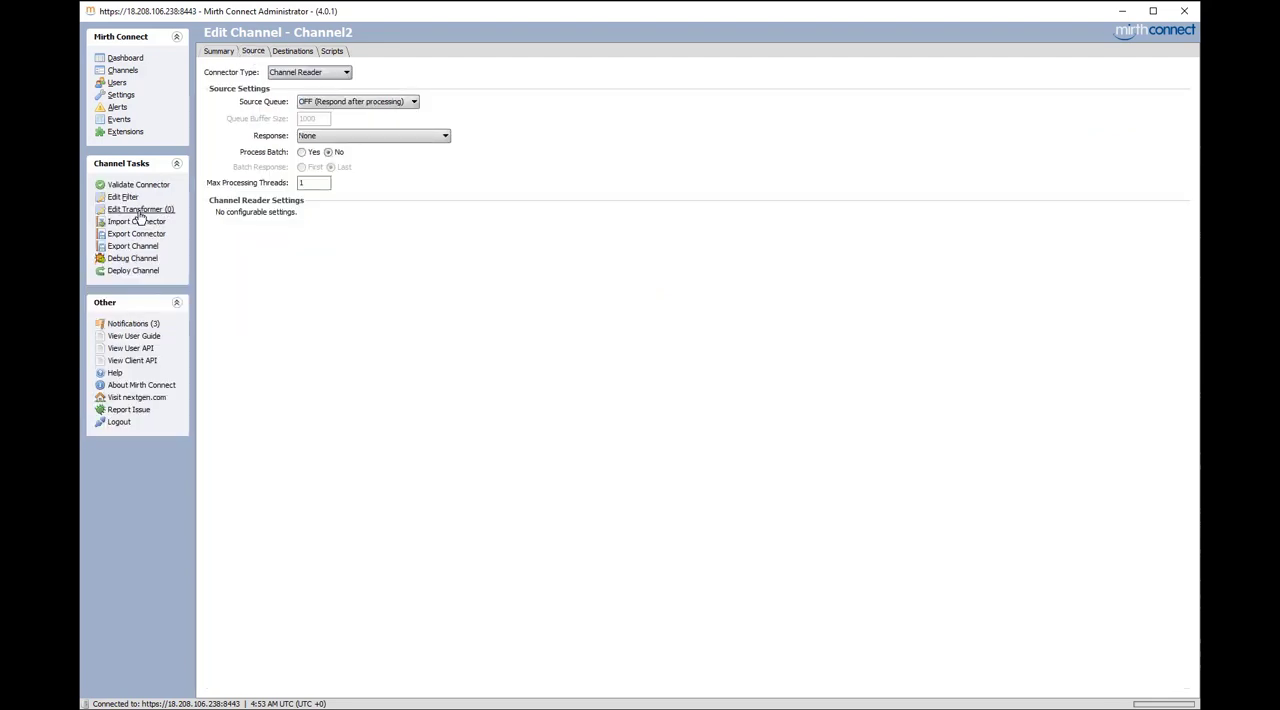
# Add a Mapper step for the variable mrn with its pasted mapping to Channel2's source transformer and save the channel
pyautogui.click(140, 210)
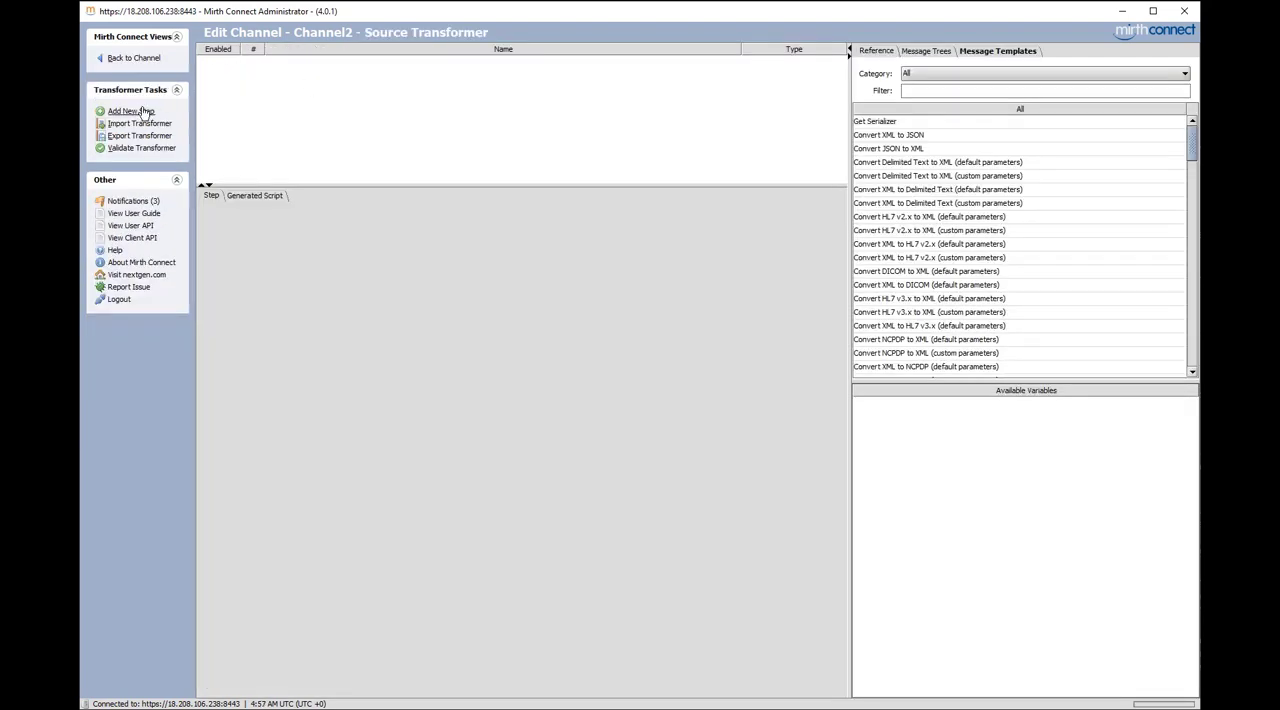
pyautogui.click(130, 111)
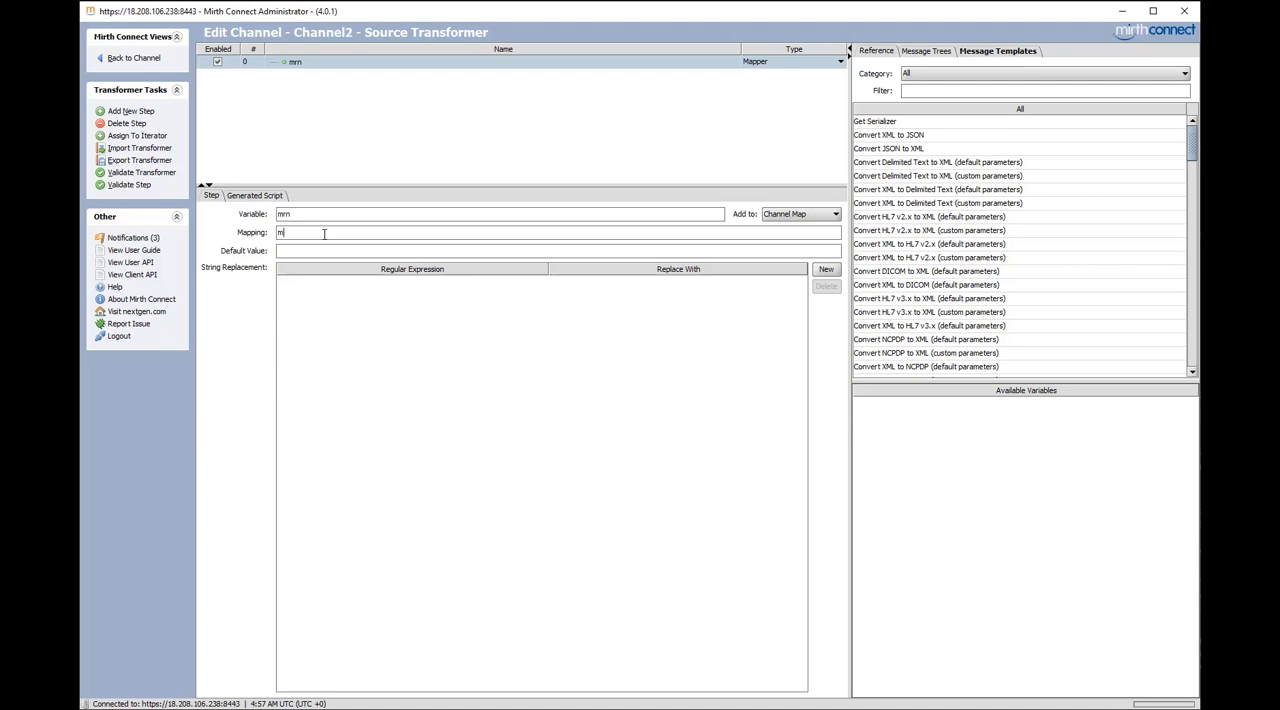
pyautogui.write("sg['PID']['PID.3']['PID.3.1'].toString()")
pyautogui.click(134, 59)
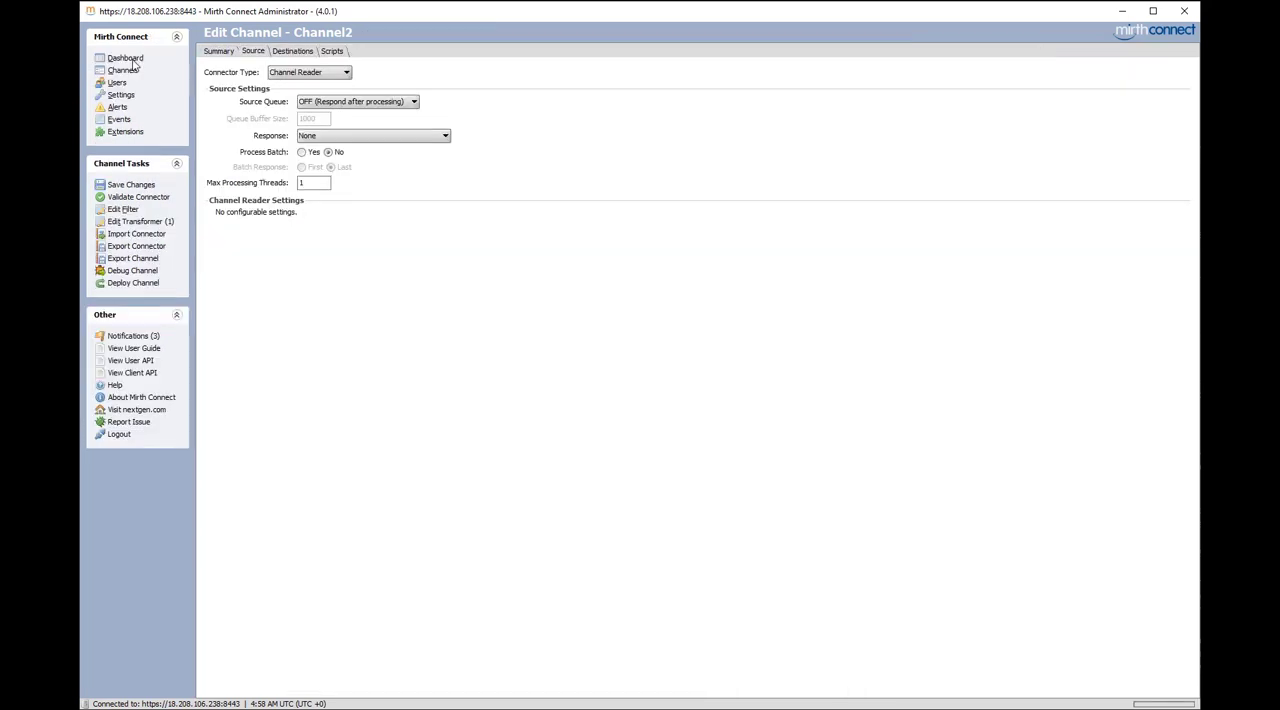
pyautogui.click(121, 189)
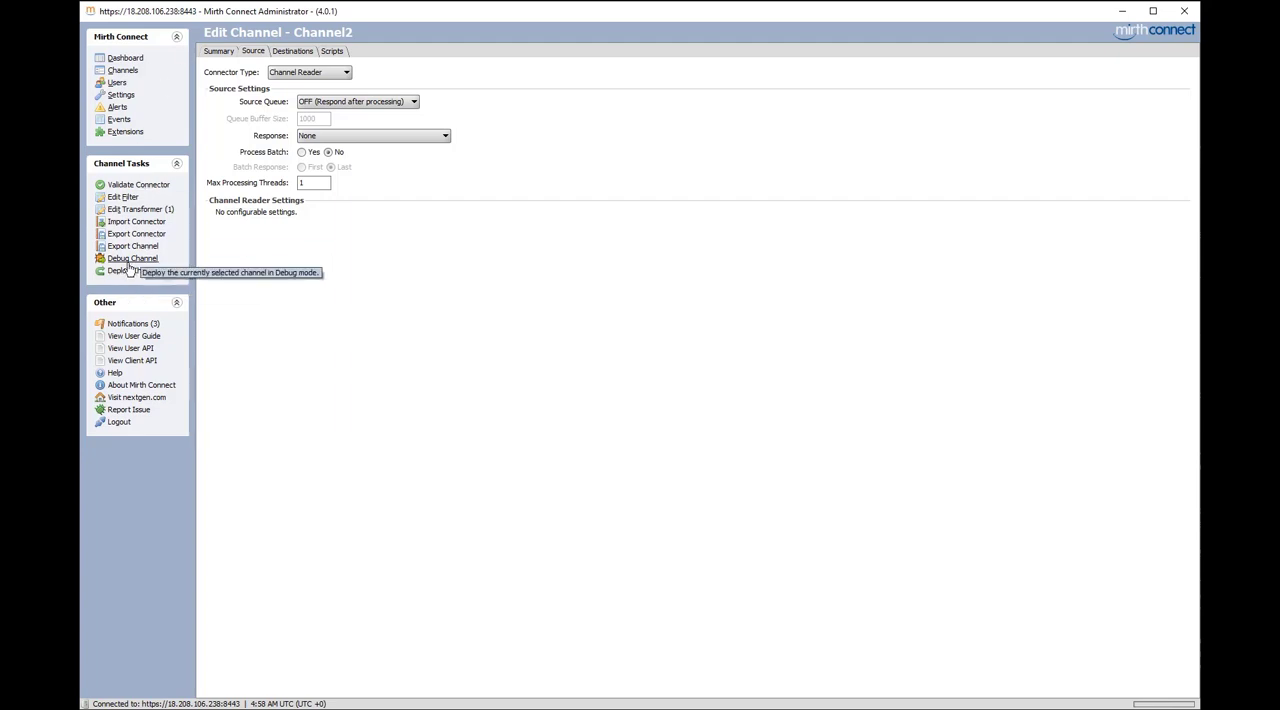
# Deploy Channel2, reprocess message 2 from its message list and refresh the results
pyautogui.click(130, 271)
pyautogui.click(610, 380)
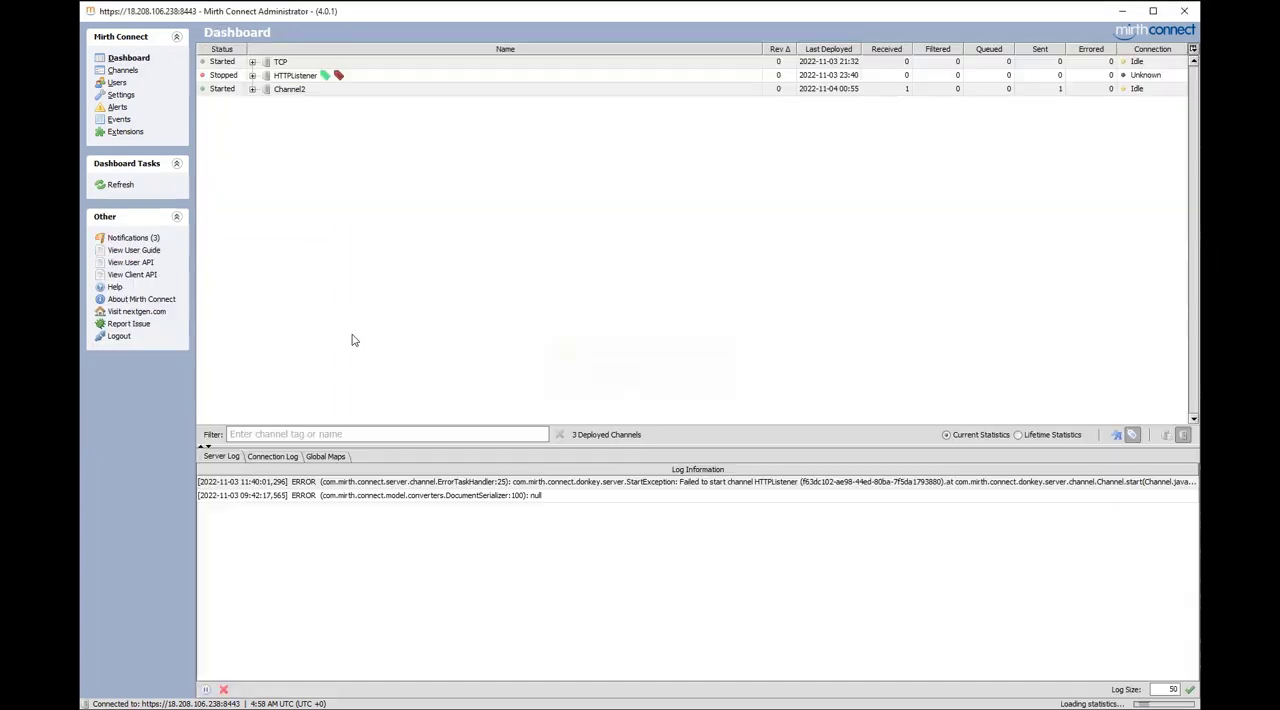
pyautogui.doubleClick(318, 89)
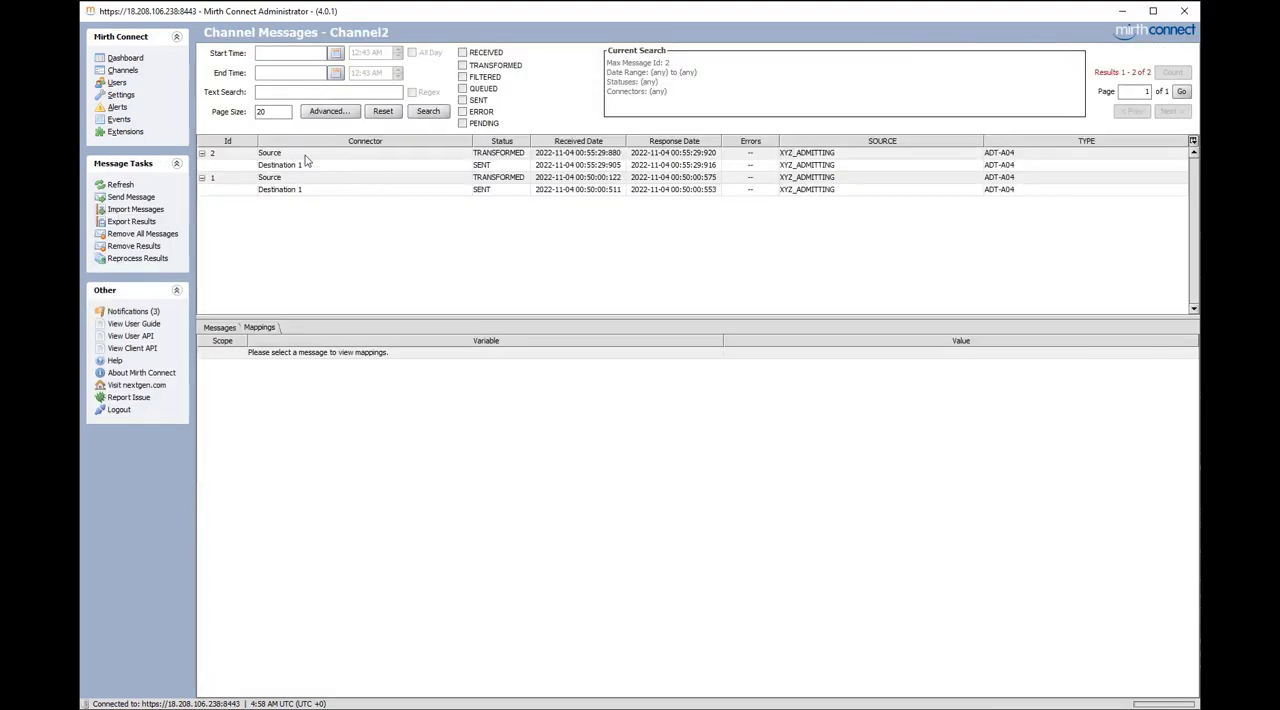
pyautogui.rightClick(306, 155)
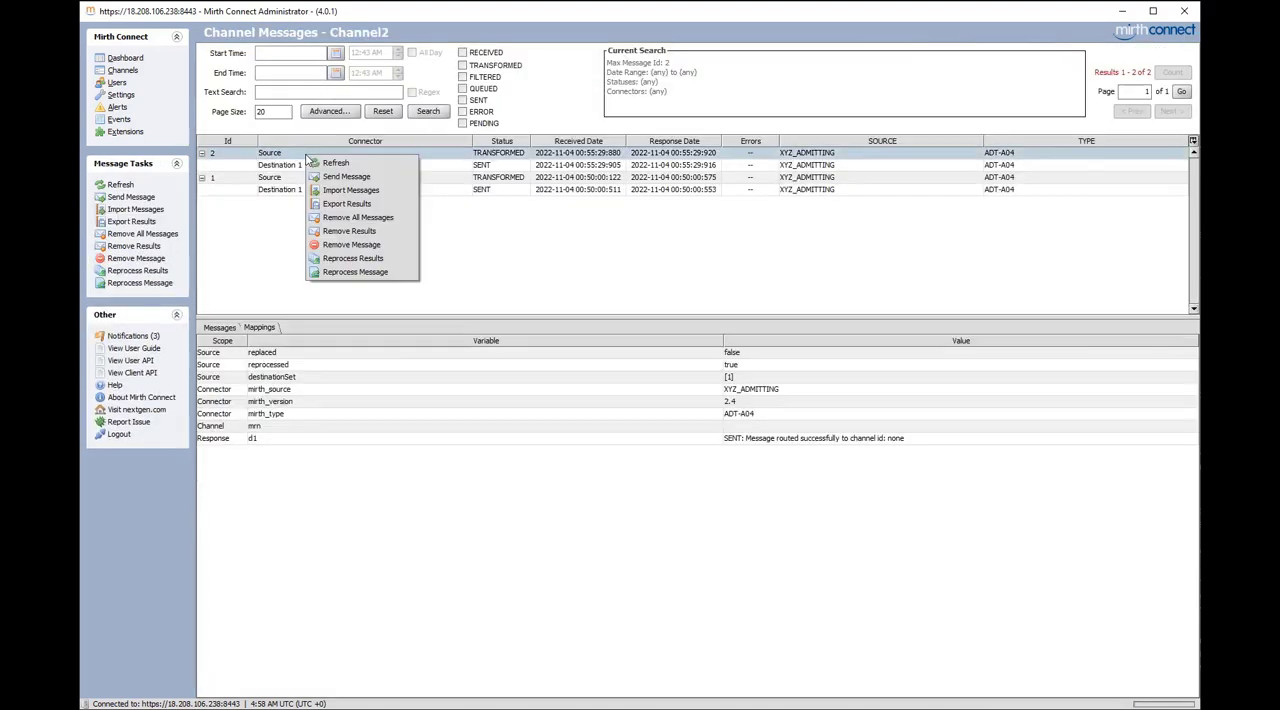
pyautogui.click(350, 273)
pyautogui.click(735, 469)
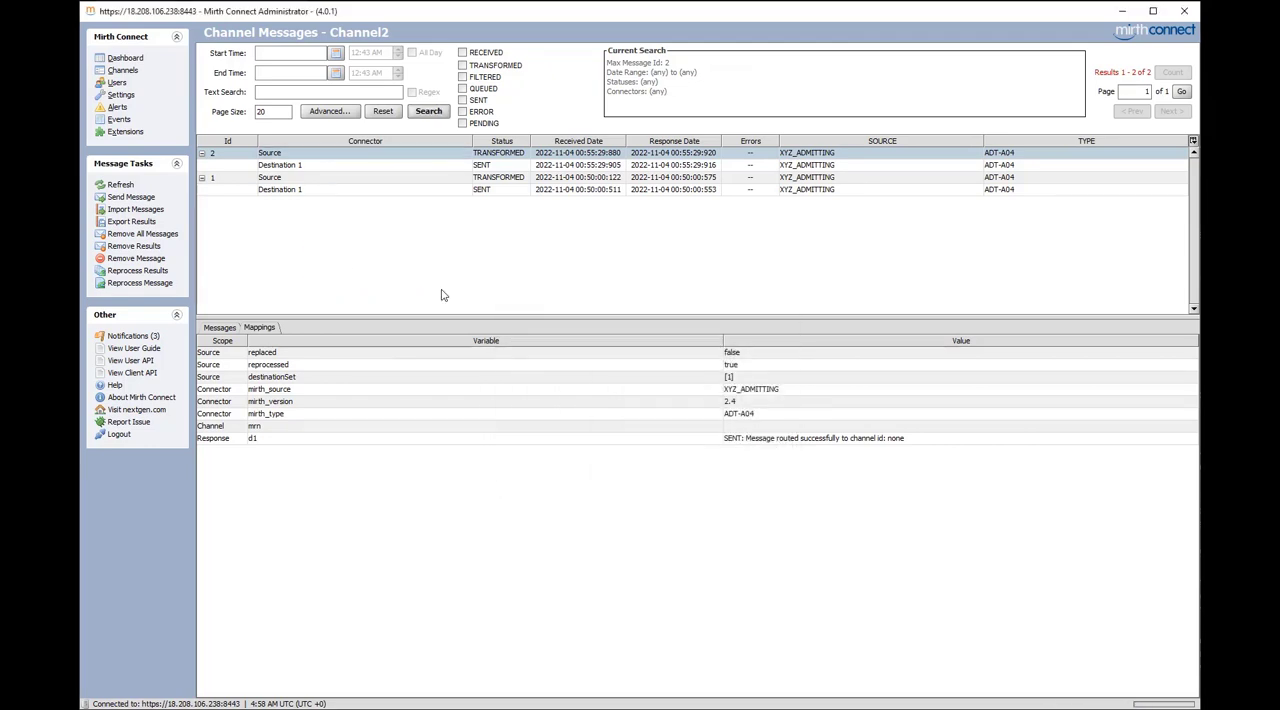
pyautogui.click(436, 112)
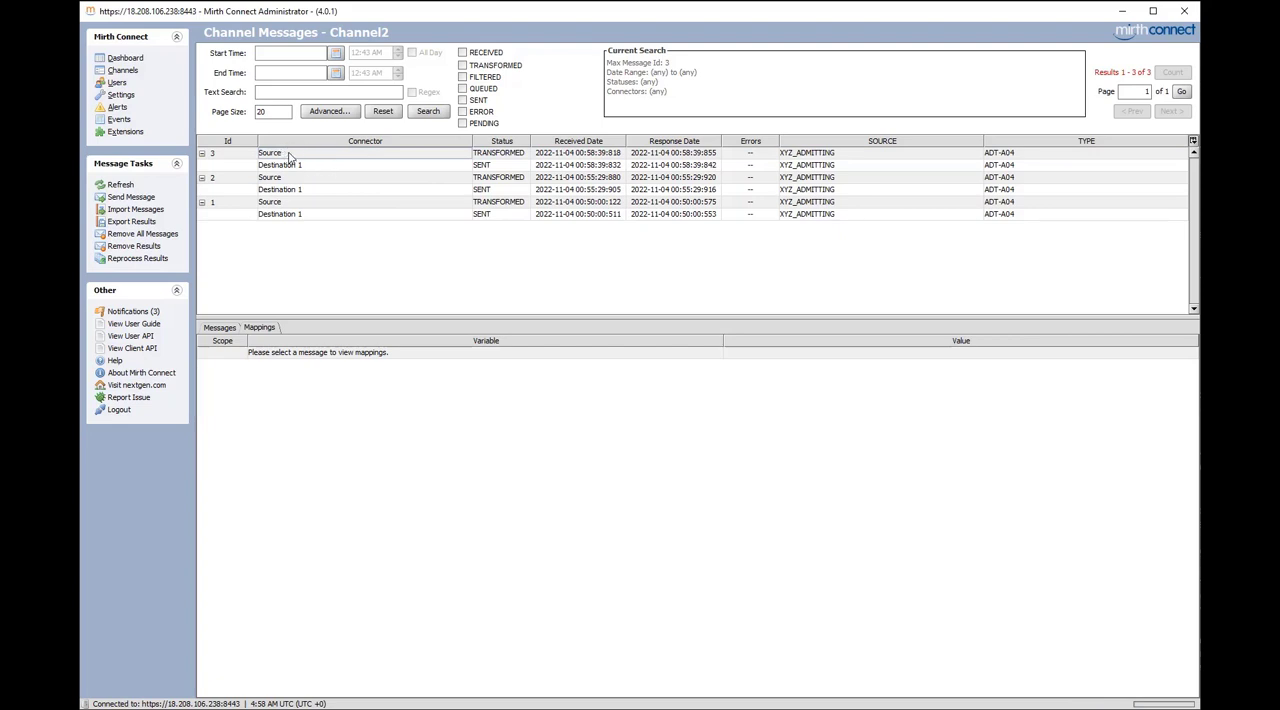
# Examine message 3's raw patient identifier in the PID segment and compare it with the mrn channel mapping
pyautogui.click(288, 155)
pyautogui.click(221, 328)
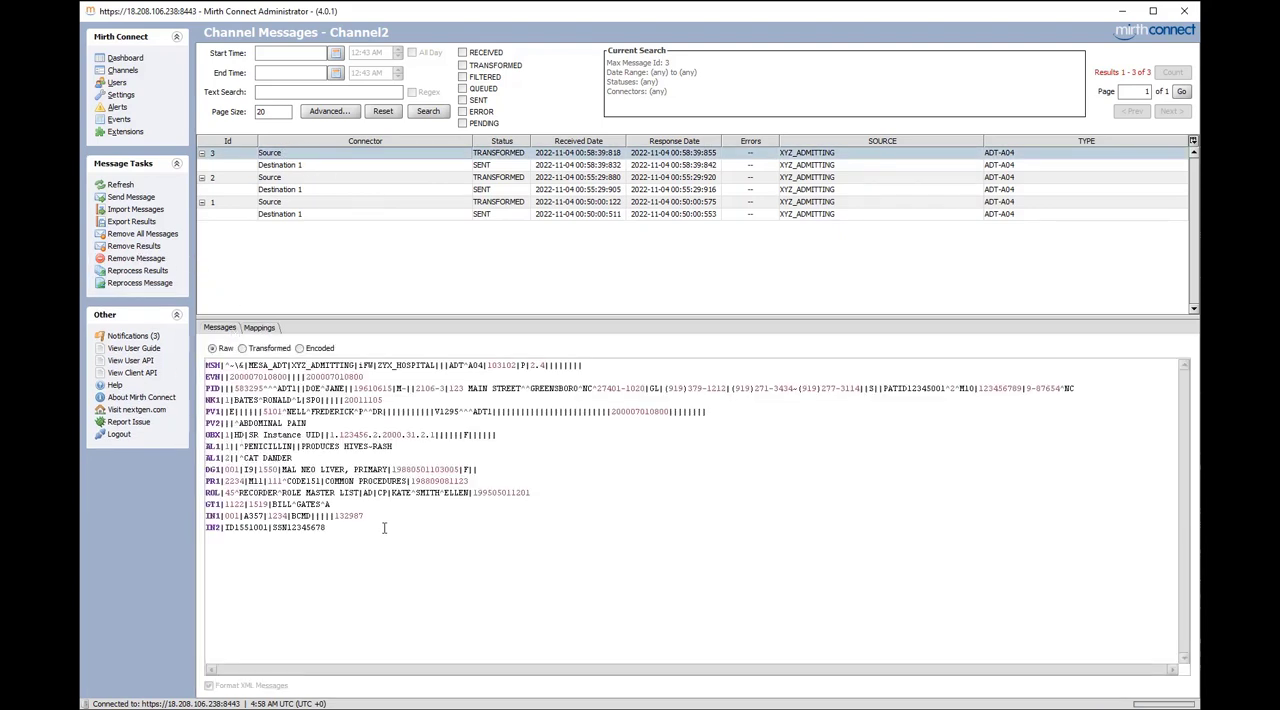
pyautogui.moveTo(387, 546); pyautogui.dragTo(245, 372)
pyautogui.click(341, 399)
pyautogui.moveTo(234, 388); pyautogui.dragTo(255, 388)
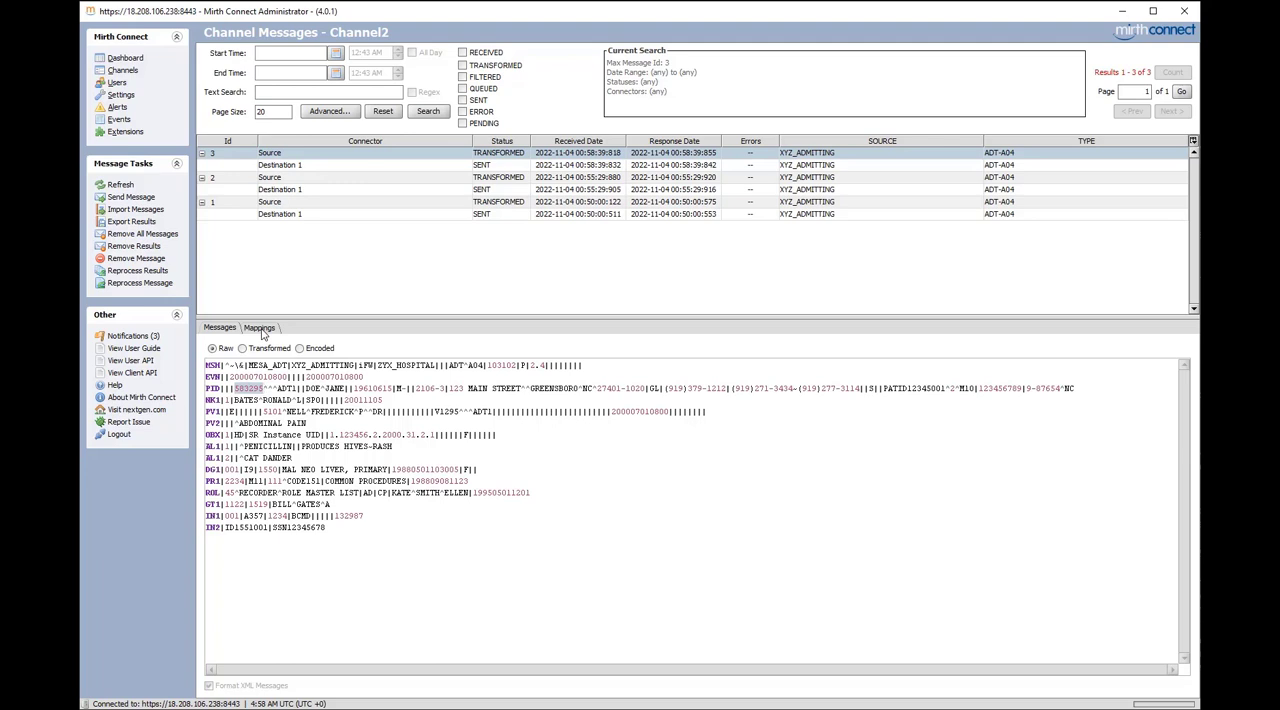
pyautogui.click(260, 328)
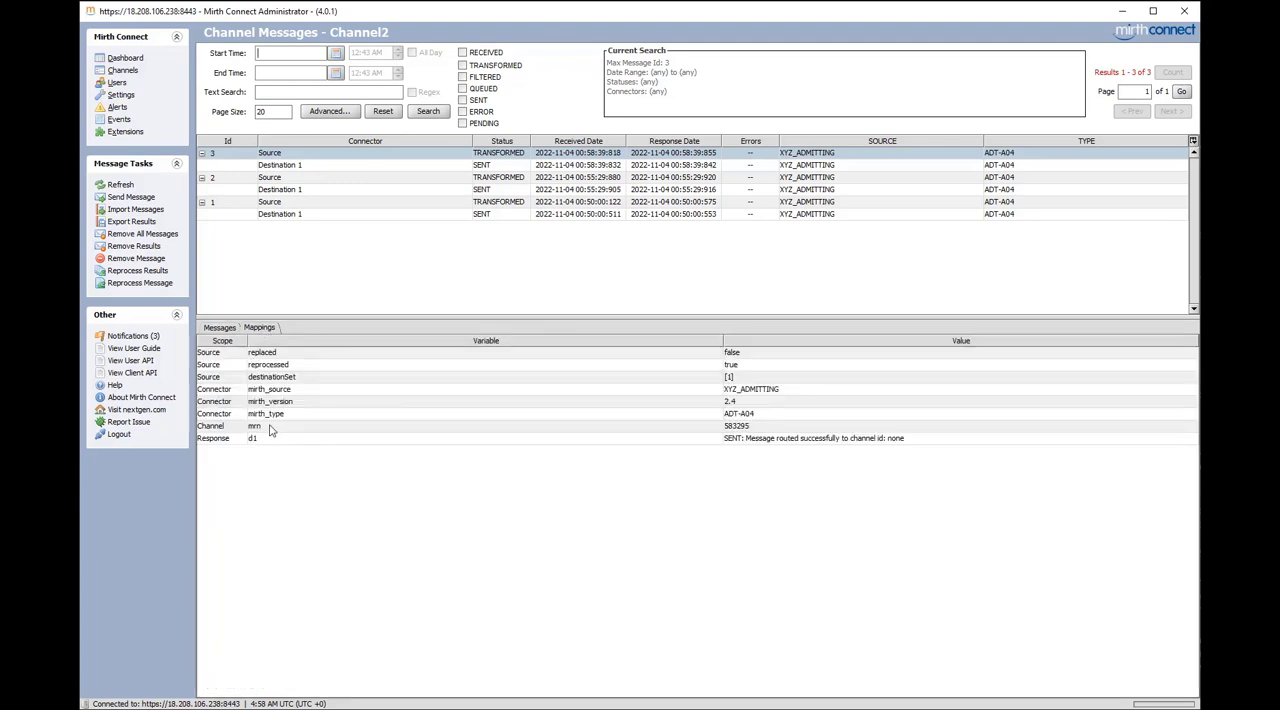
pyautogui.click(220, 428)
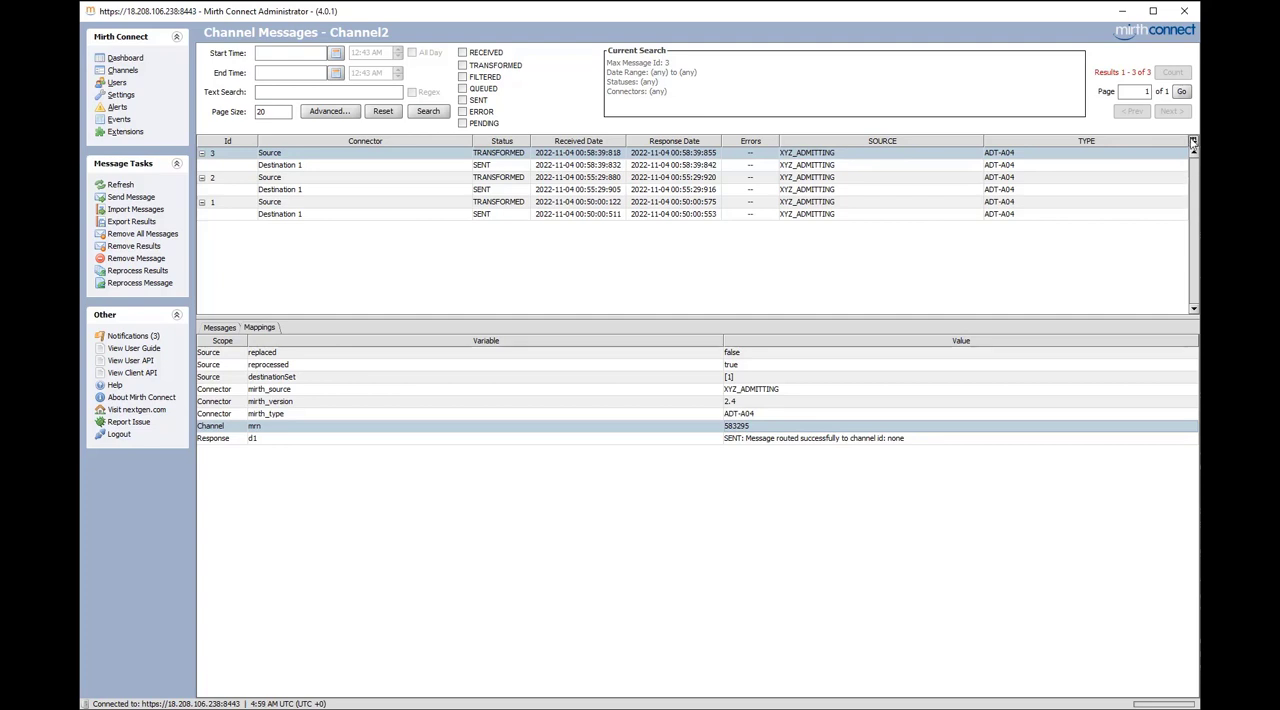
# Open Channel2 for editing and add a custom metadata column MRN of type STRING mapped to the variable mrn
pyautogui.click(123, 71)
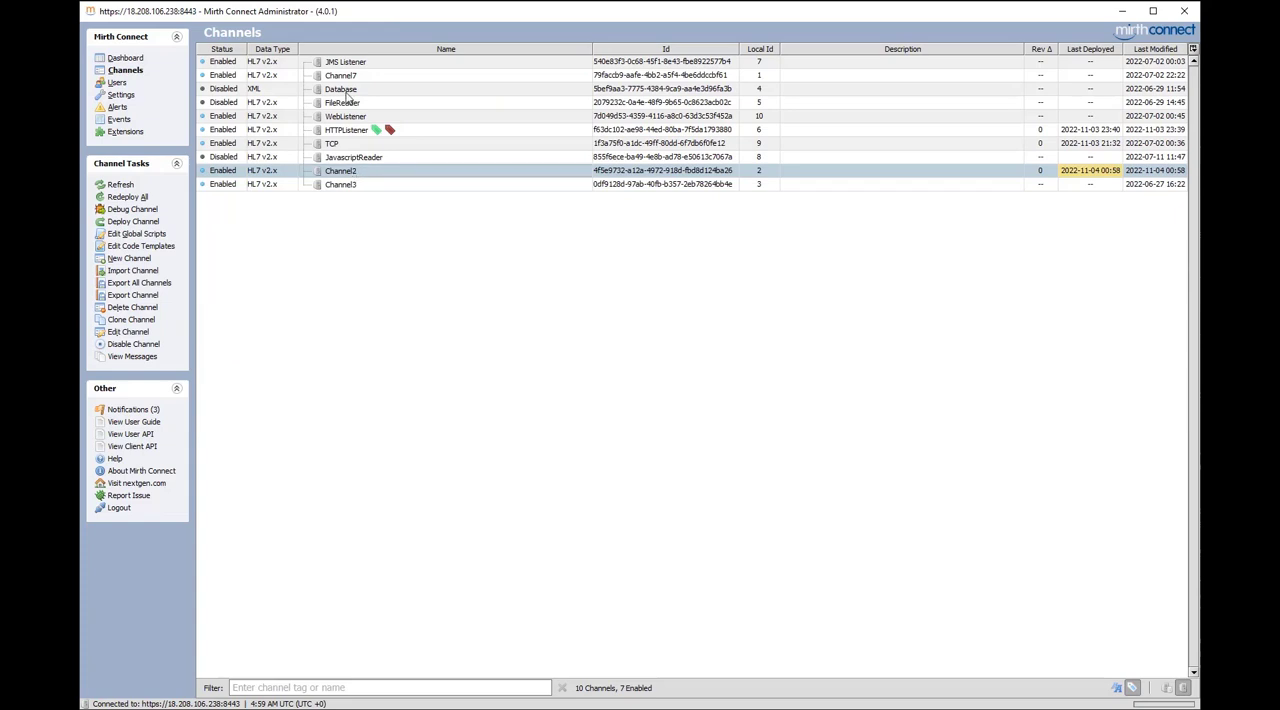
pyautogui.doubleClick(347, 176)
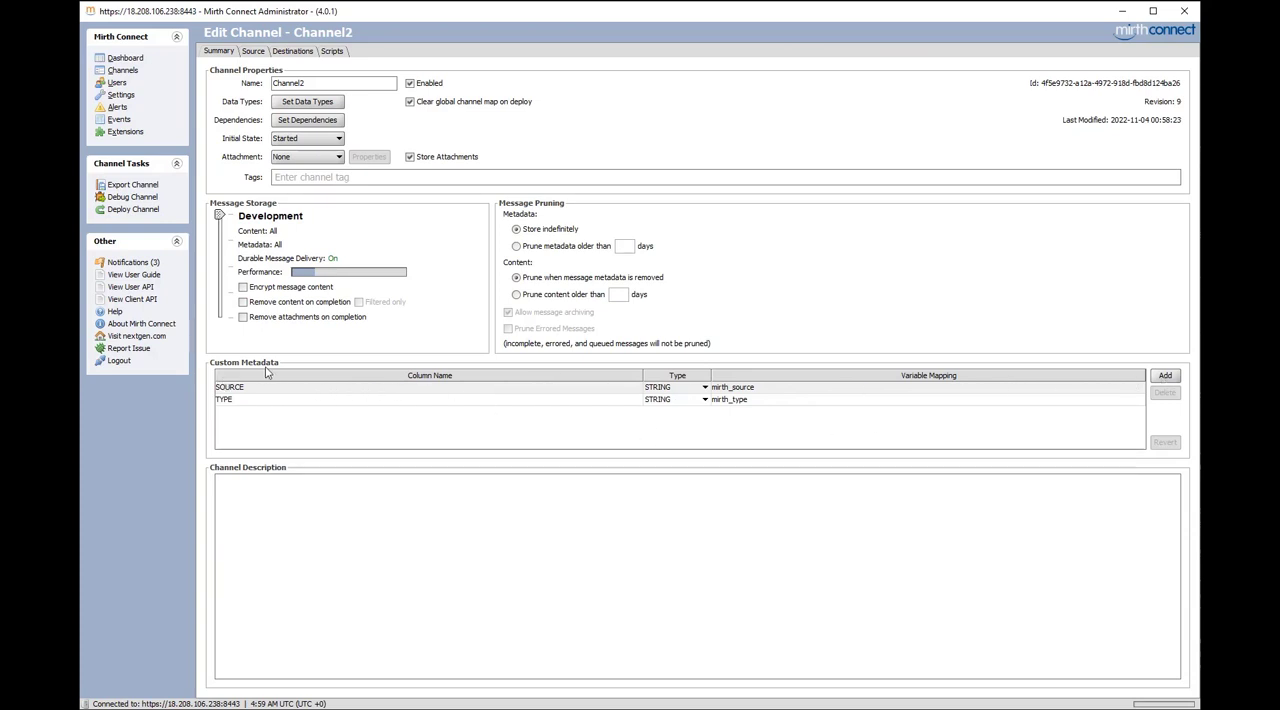
pyautogui.click(1165, 376)
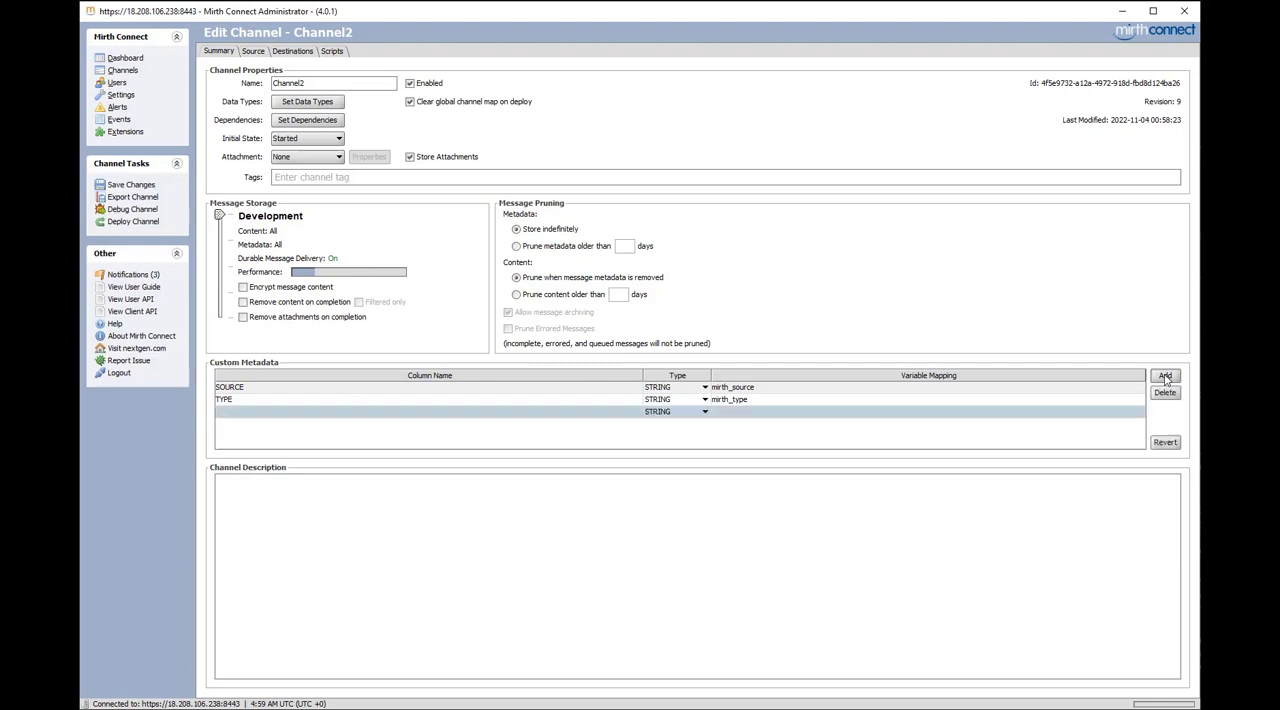
pyautogui.click(313, 411)
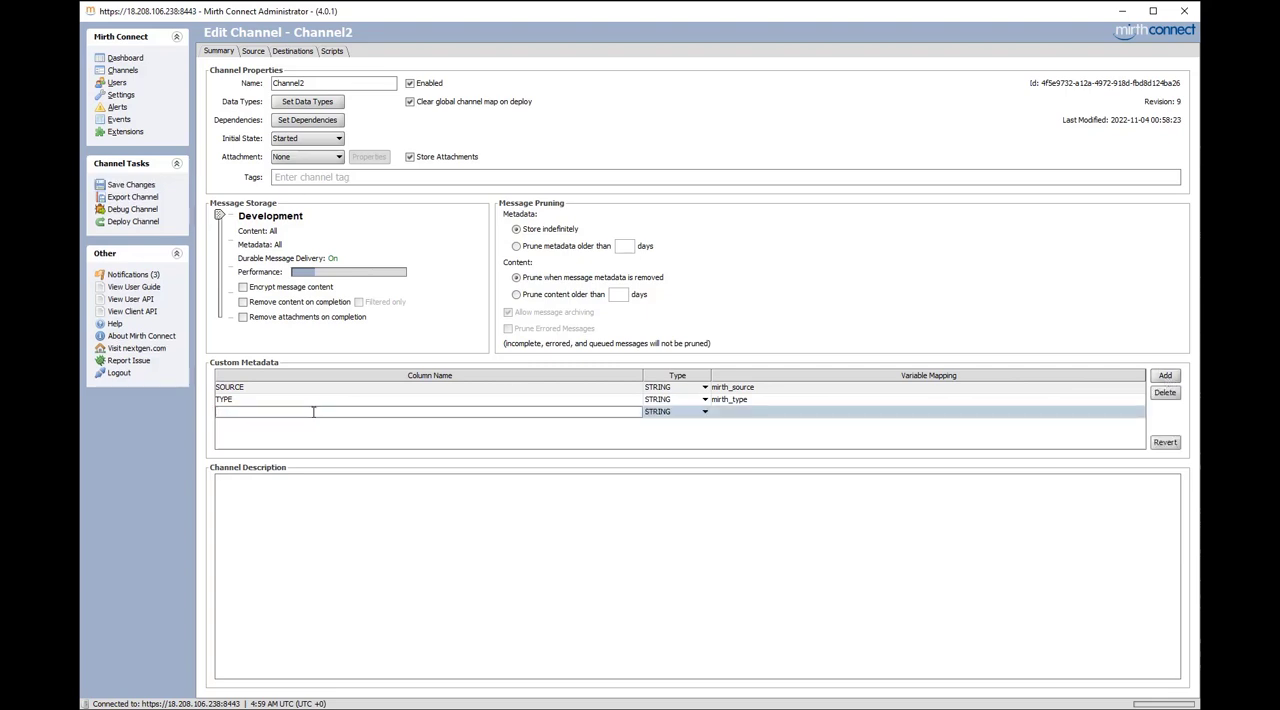
pyautogui.write('MRI')
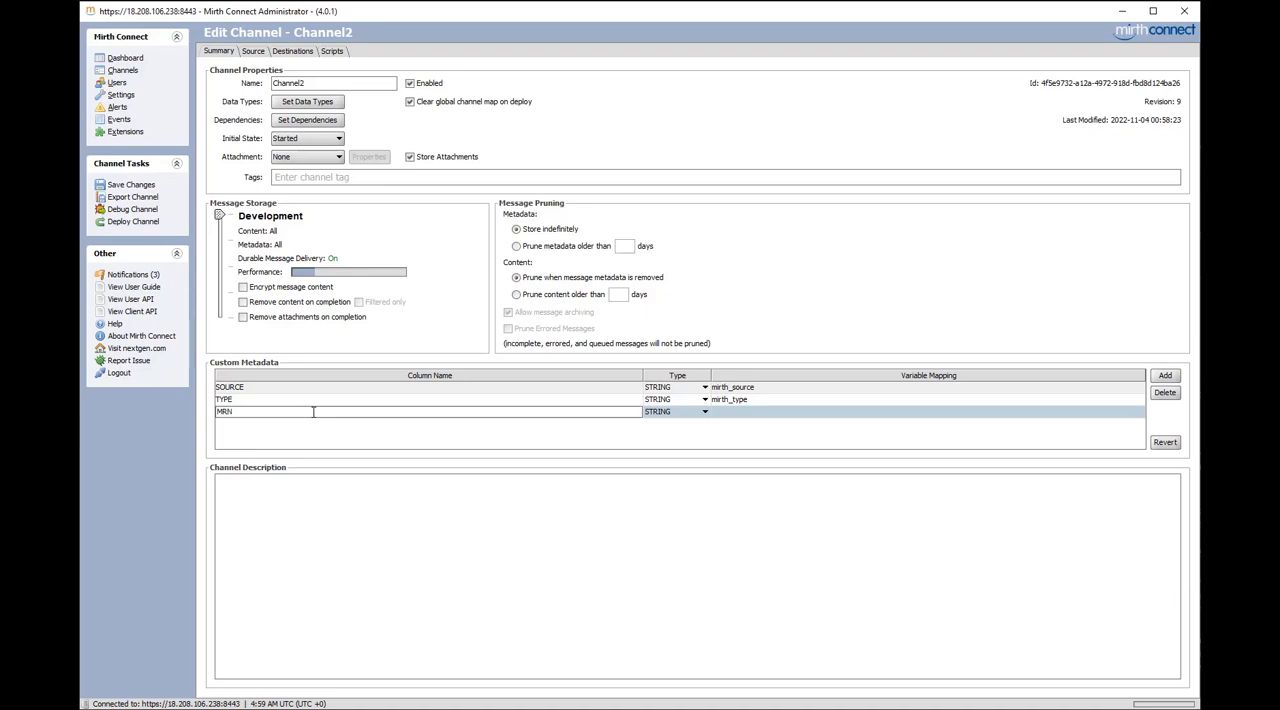
pyautogui.click(688, 414)
pyautogui.click(681, 416)
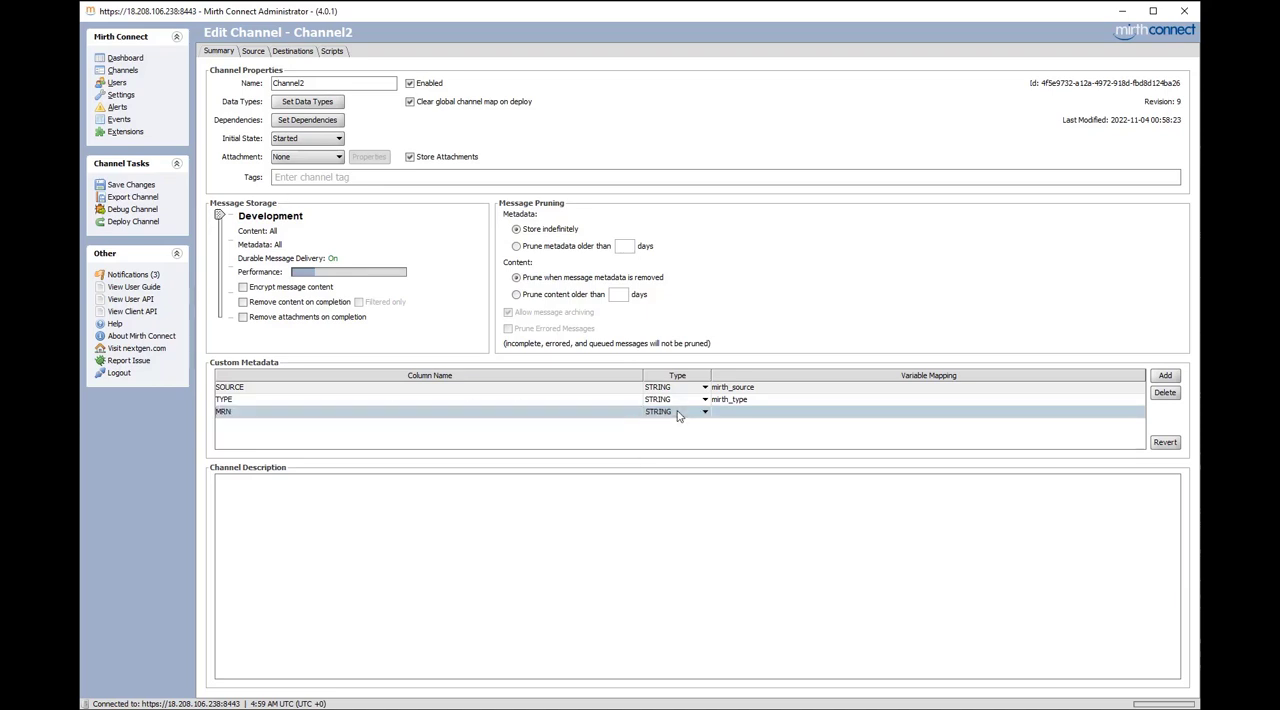
pyautogui.click(743, 411)
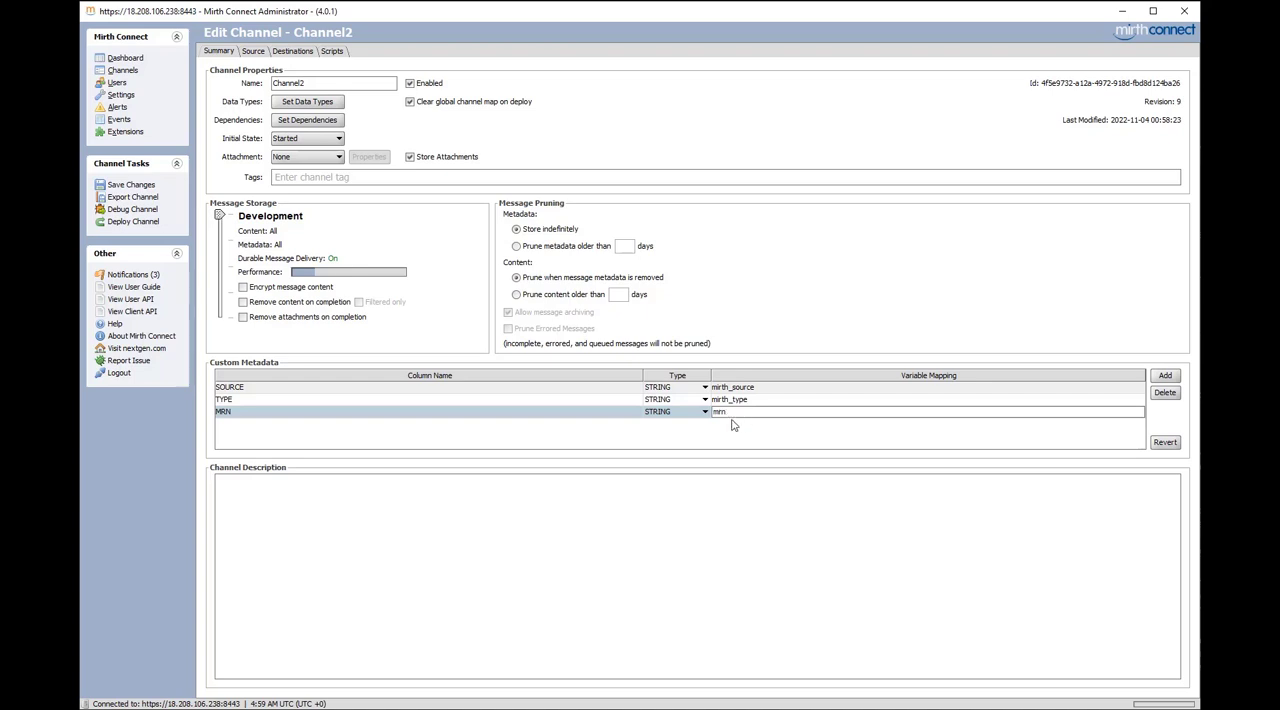
# Check the Mapper step's variable name in Channel2's source transformer against the metadata mapping and return to the channel summary
pyautogui.click(254, 55)
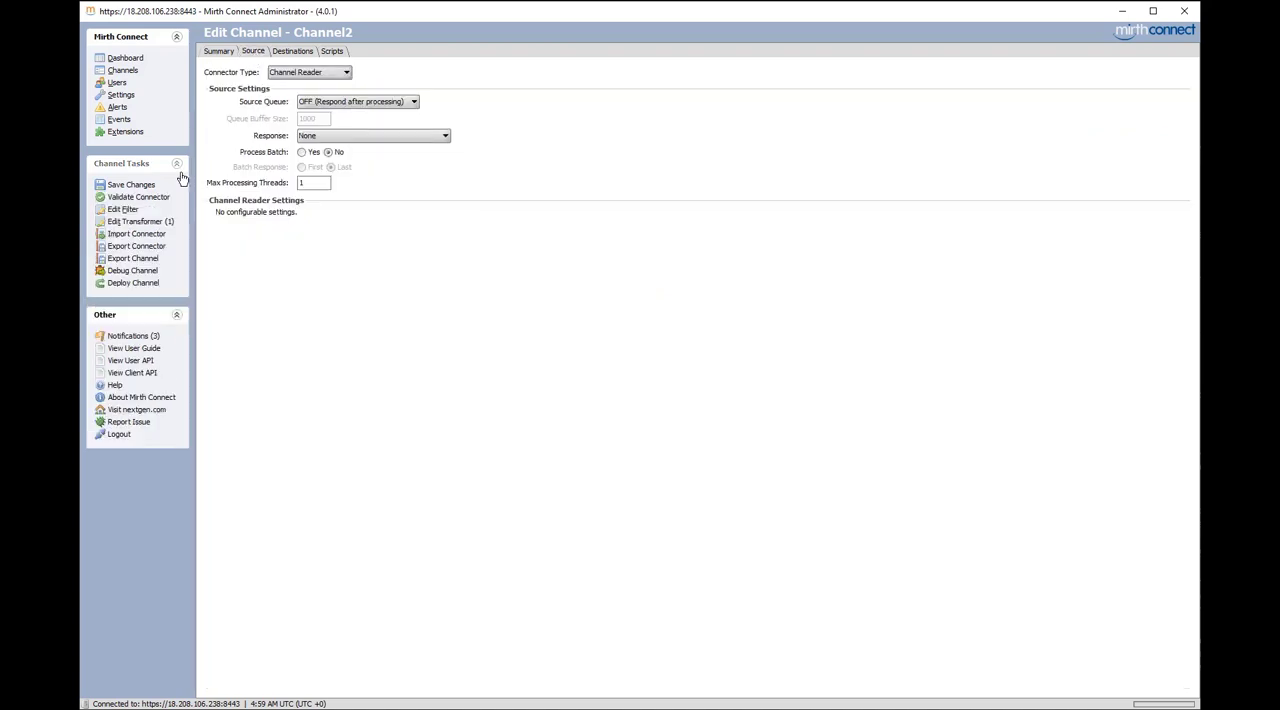
pyautogui.click(148, 218)
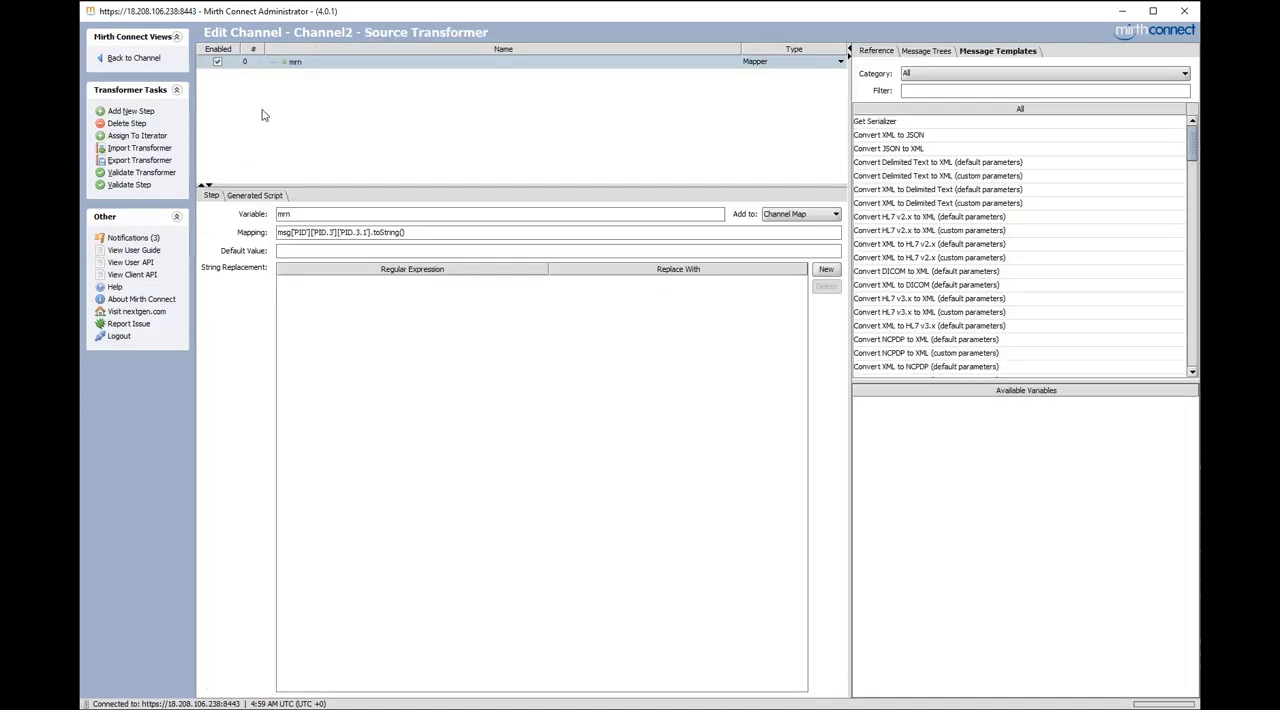
pyautogui.doubleClick(285, 214)
pyautogui.click(133, 58)
pyautogui.click(225, 51)
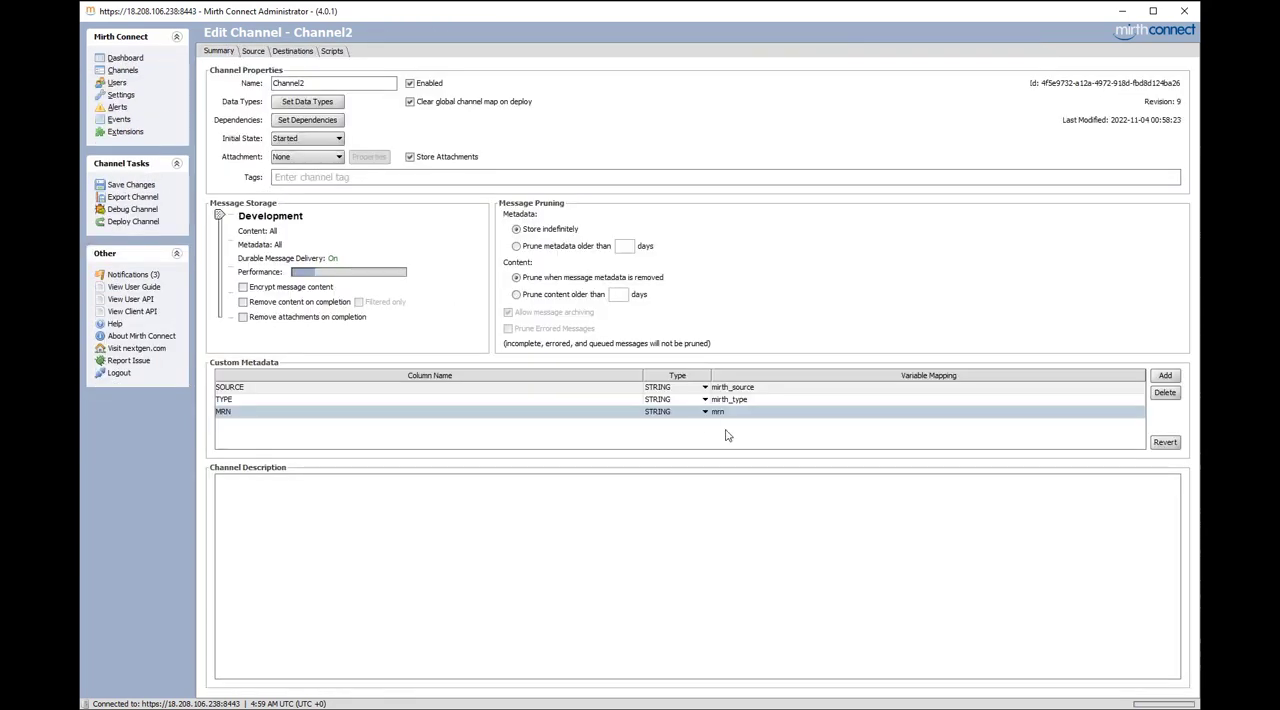
# Save the Channel2 changes and deploy the channel
pyautogui.click(141, 188)
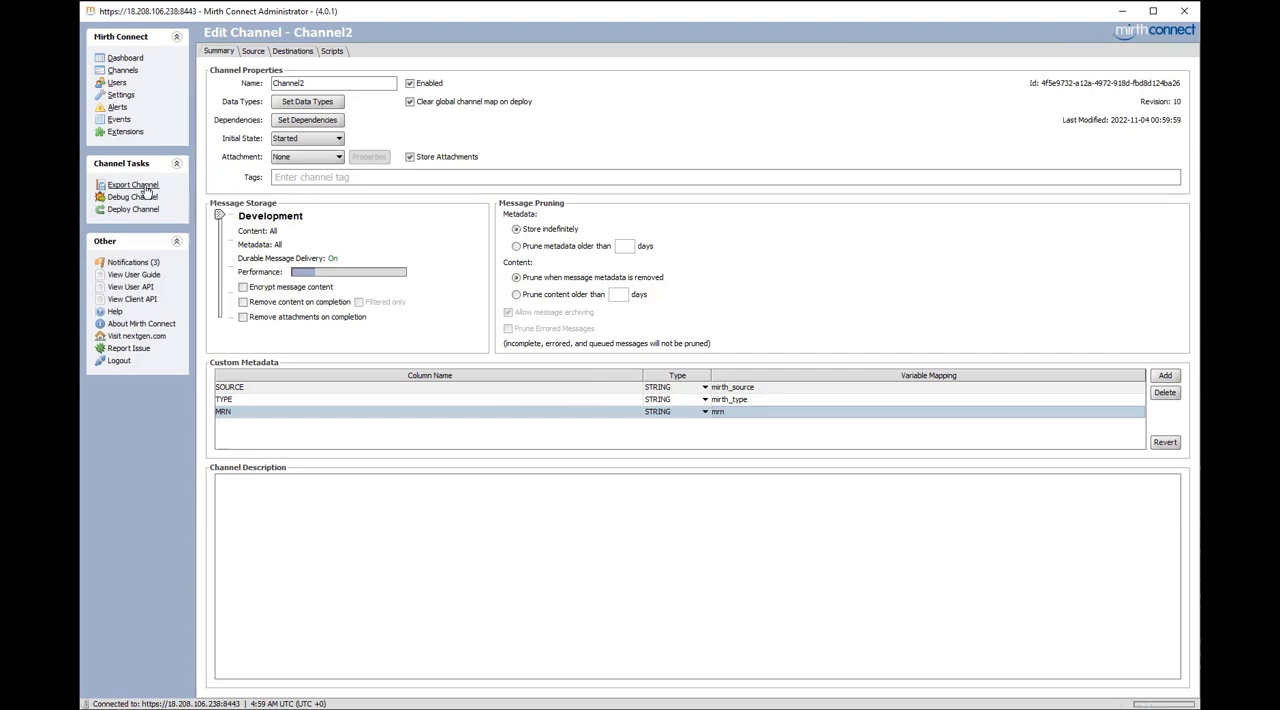
pyautogui.click(135, 209)
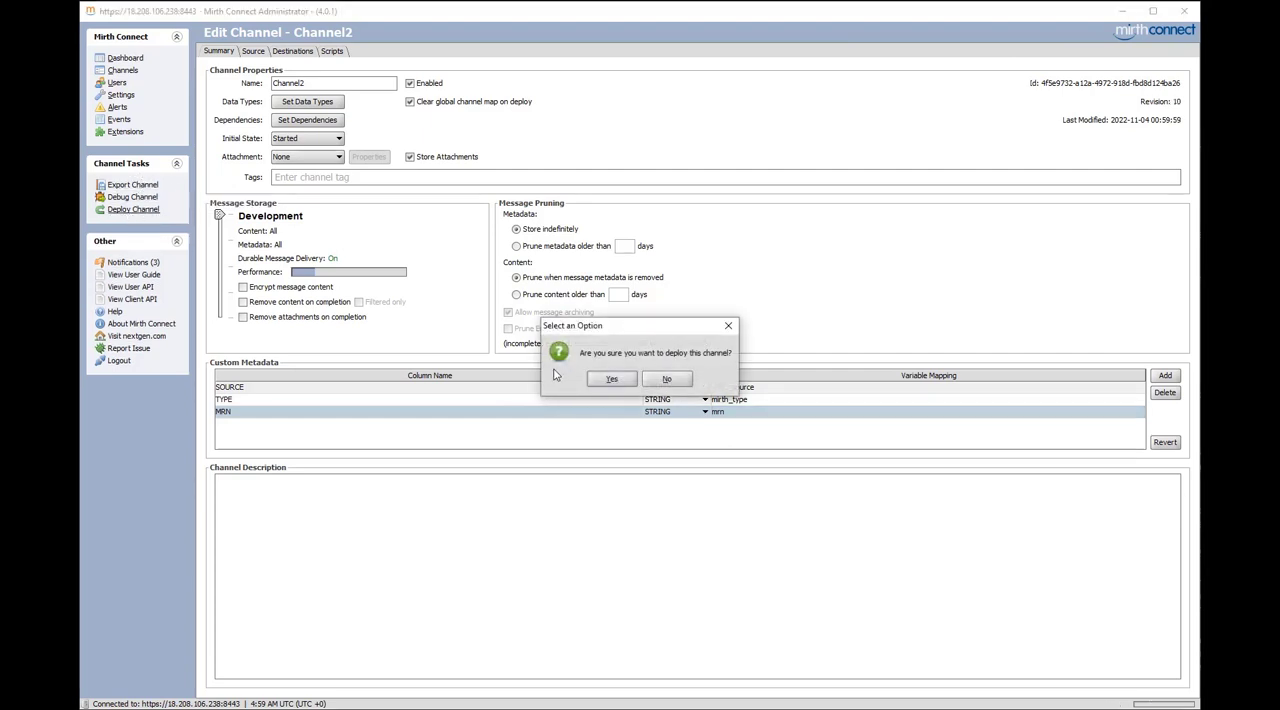
pyautogui.click(608, 383)
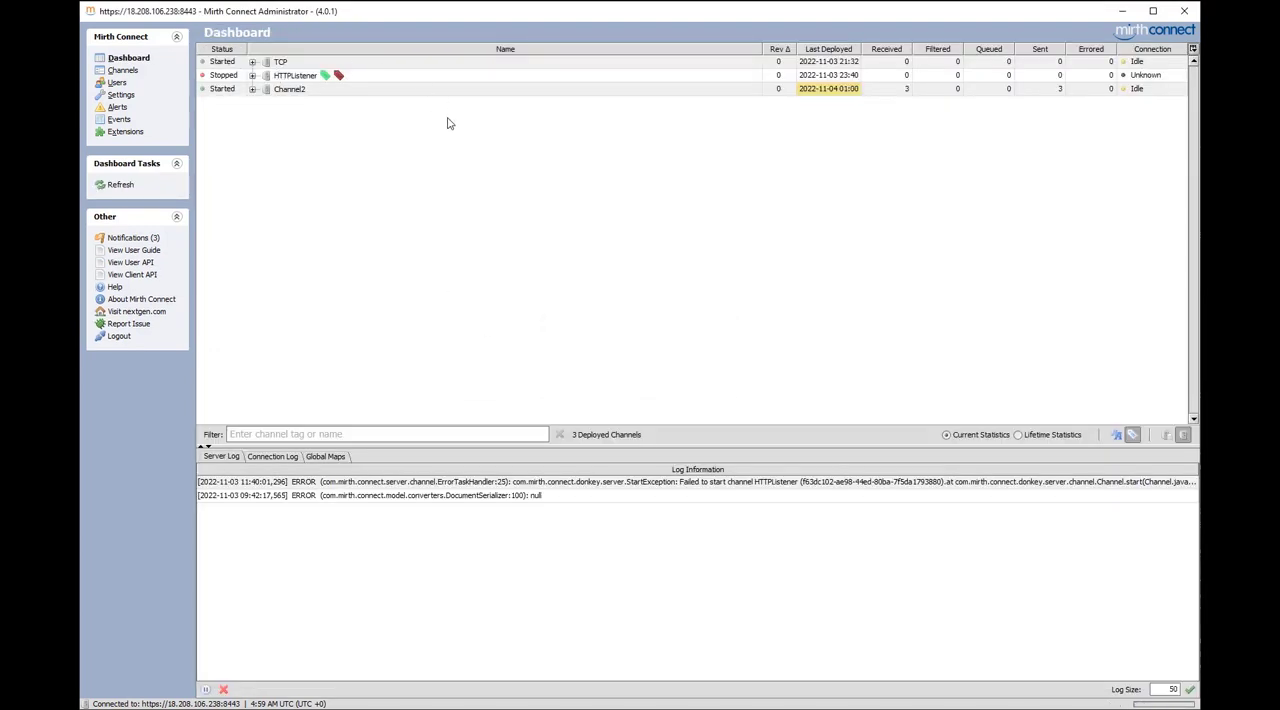
# Reprocess message 3 from Channel2's message list through Destination 1 and refresh the results
pyautogui.doubleClick(390, 90)
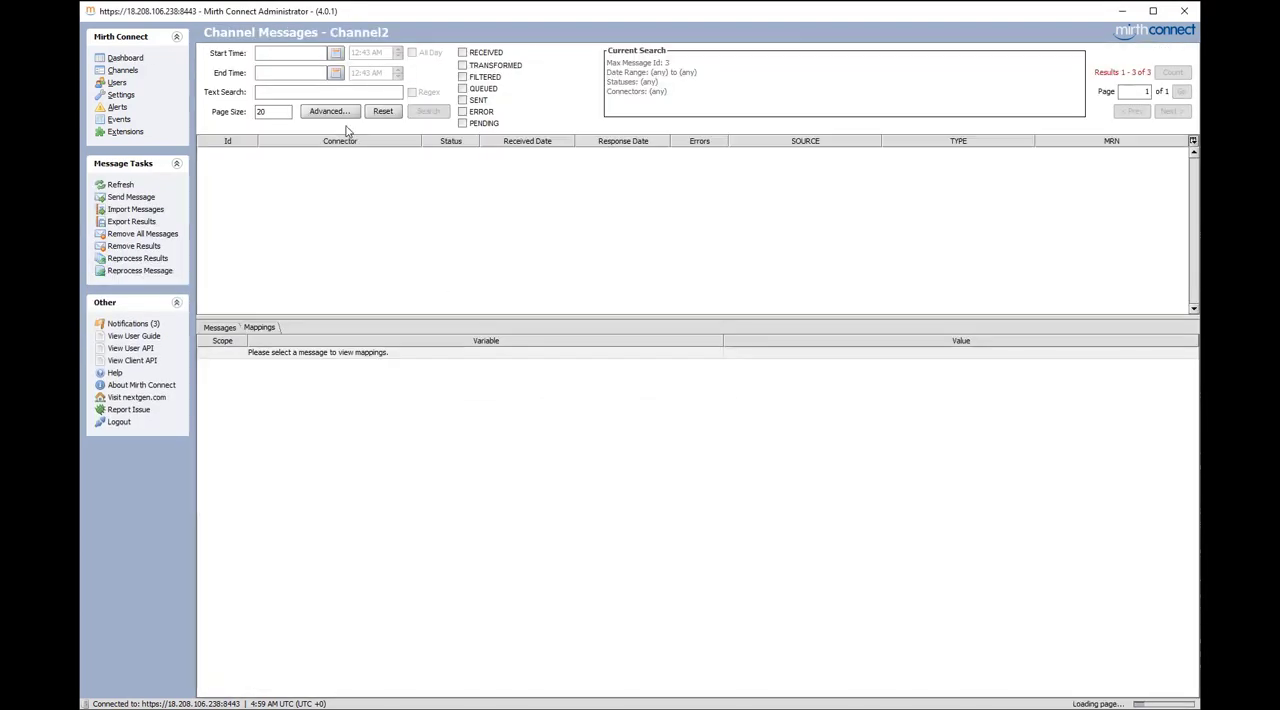
pyautogui.click(343, 155)
pyautogui.rightClick(343, 158)
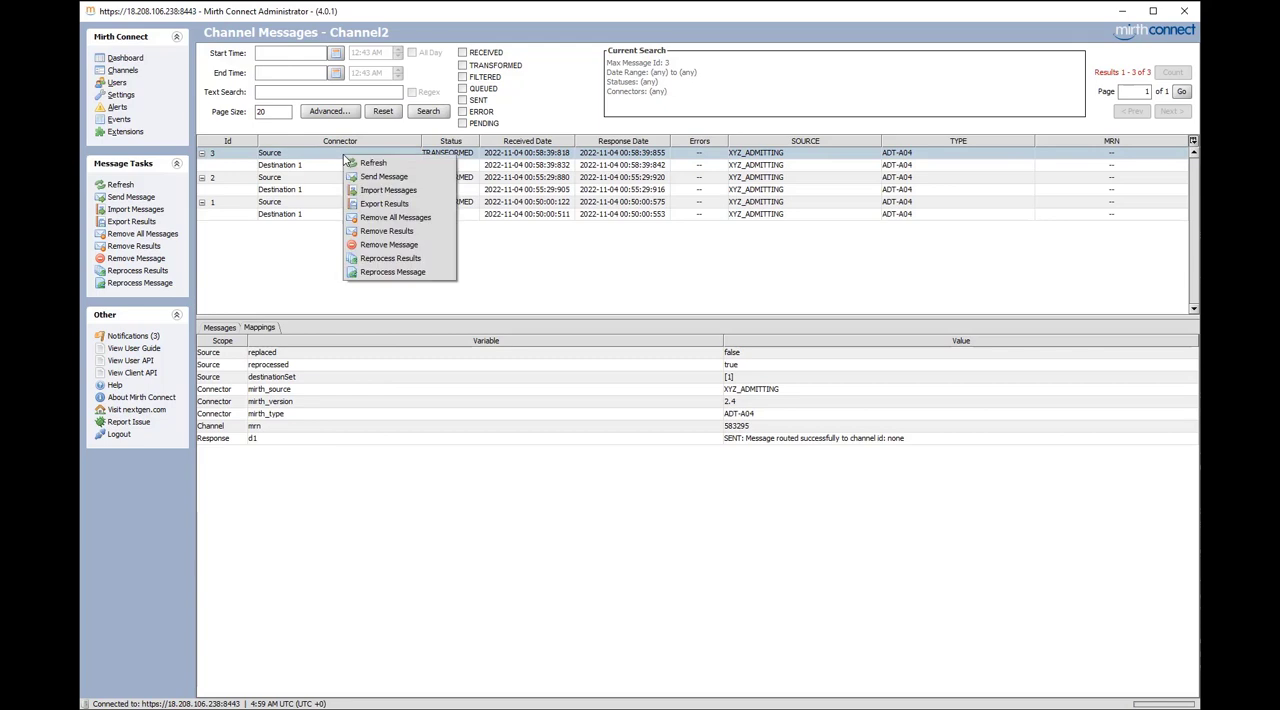
pyautogui.click(389, 280)
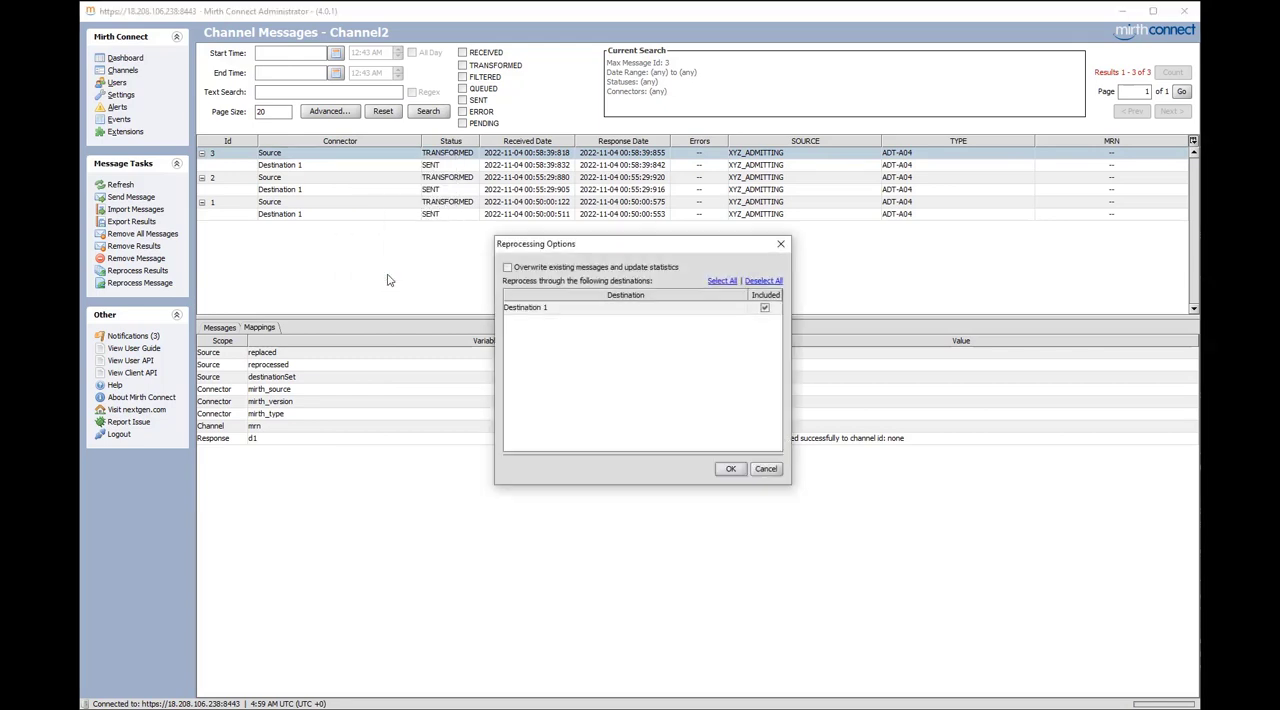
pyautogui.click(727, 471)
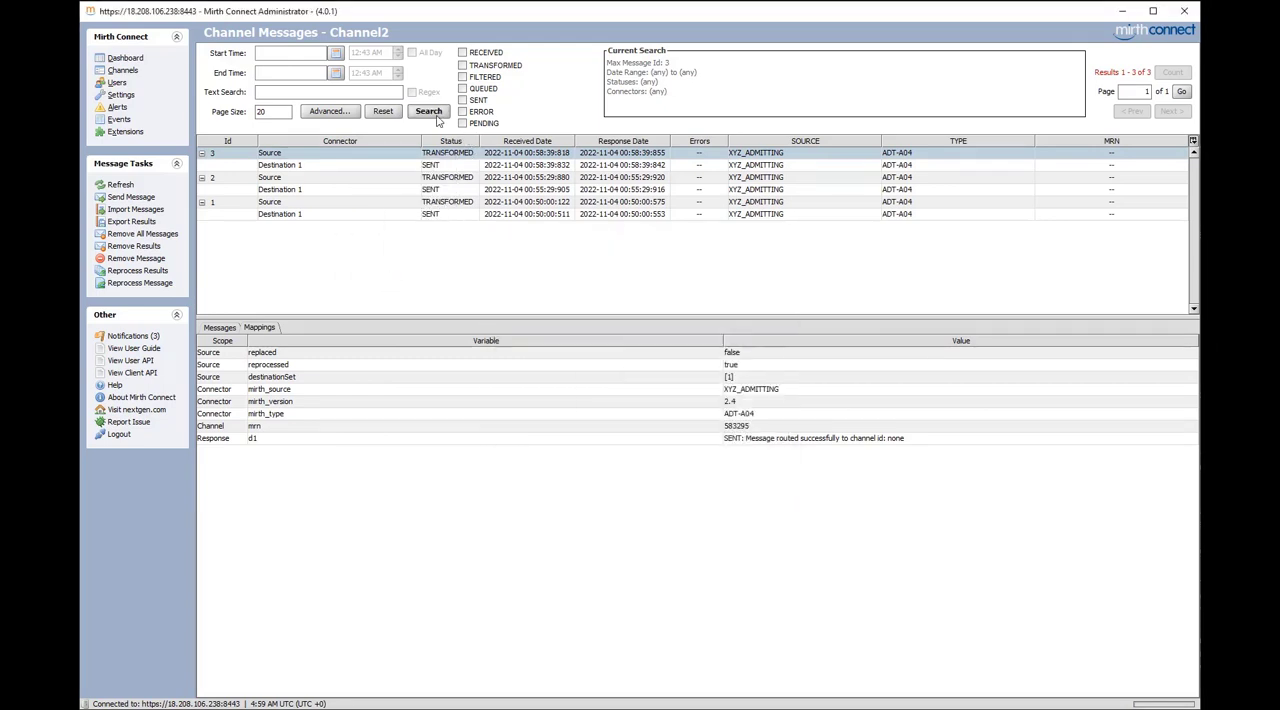
pyautogui.click(436, 114)
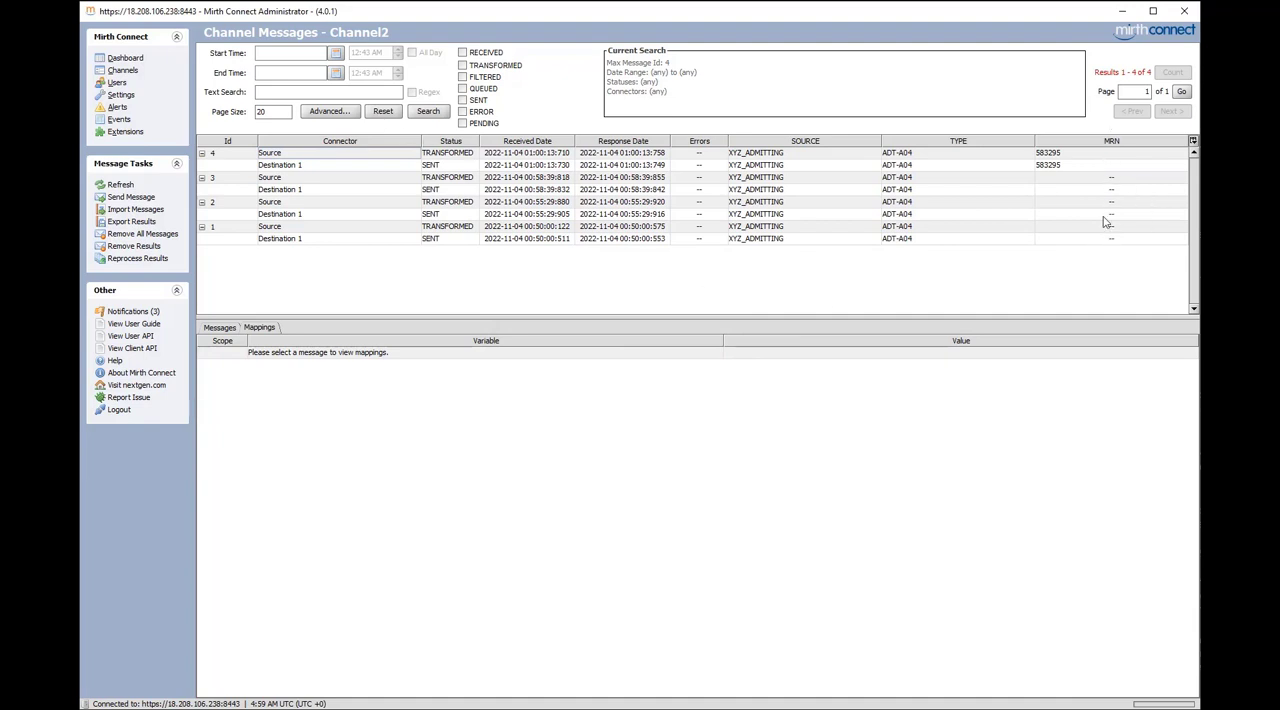
# Search Channel2's messages with an advanced metadata filter where MRN equals the patient's record number
pyautogui.click(344, 118)
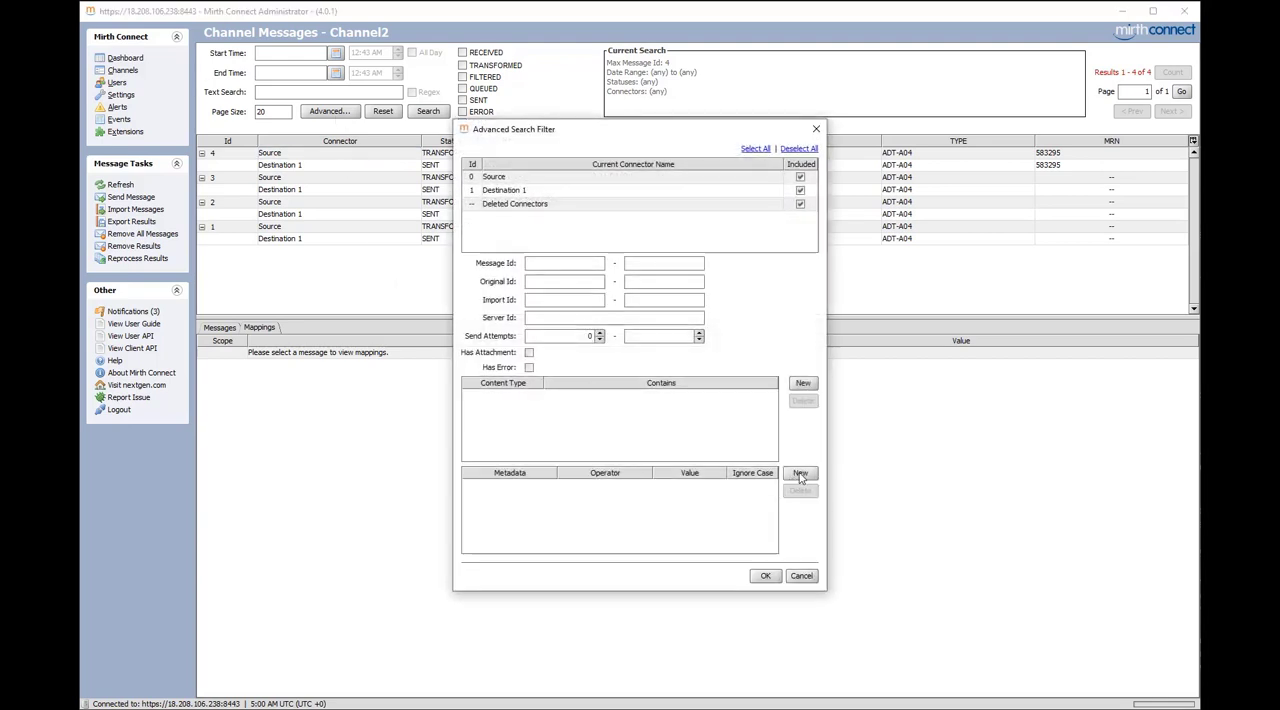
pyautogui.click(801, 475)
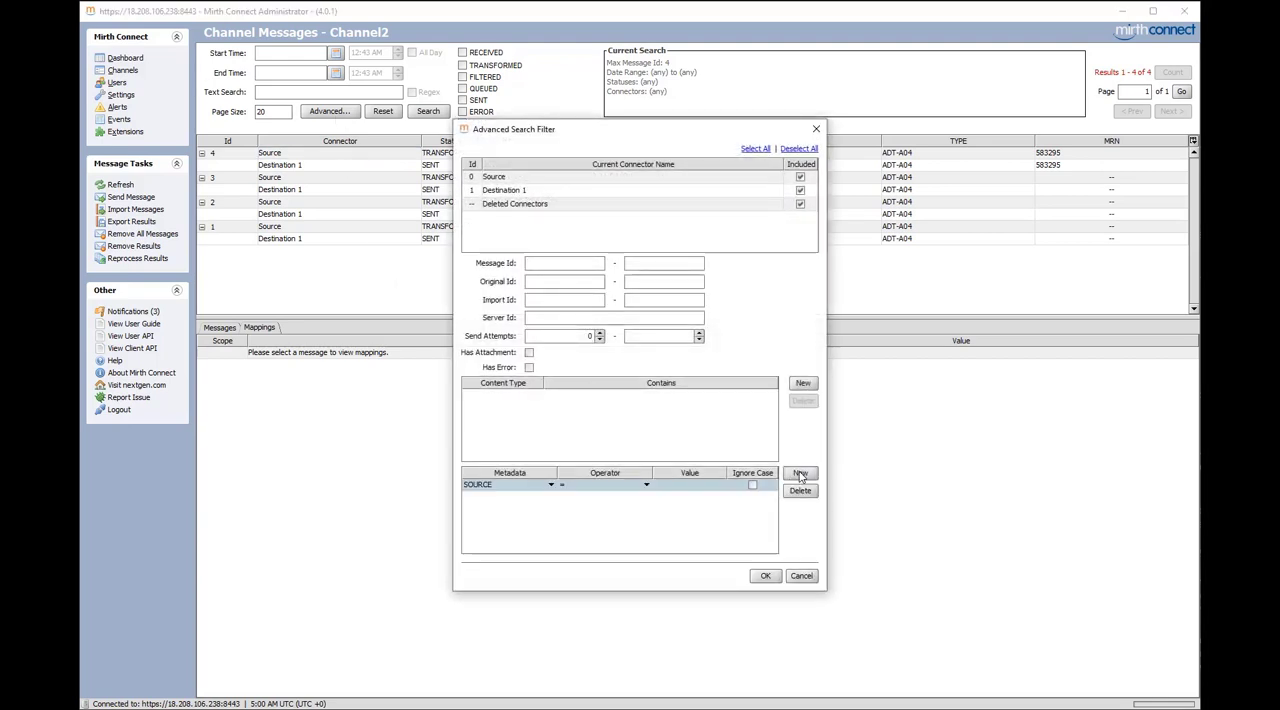
pyautogui.click(540, 486)
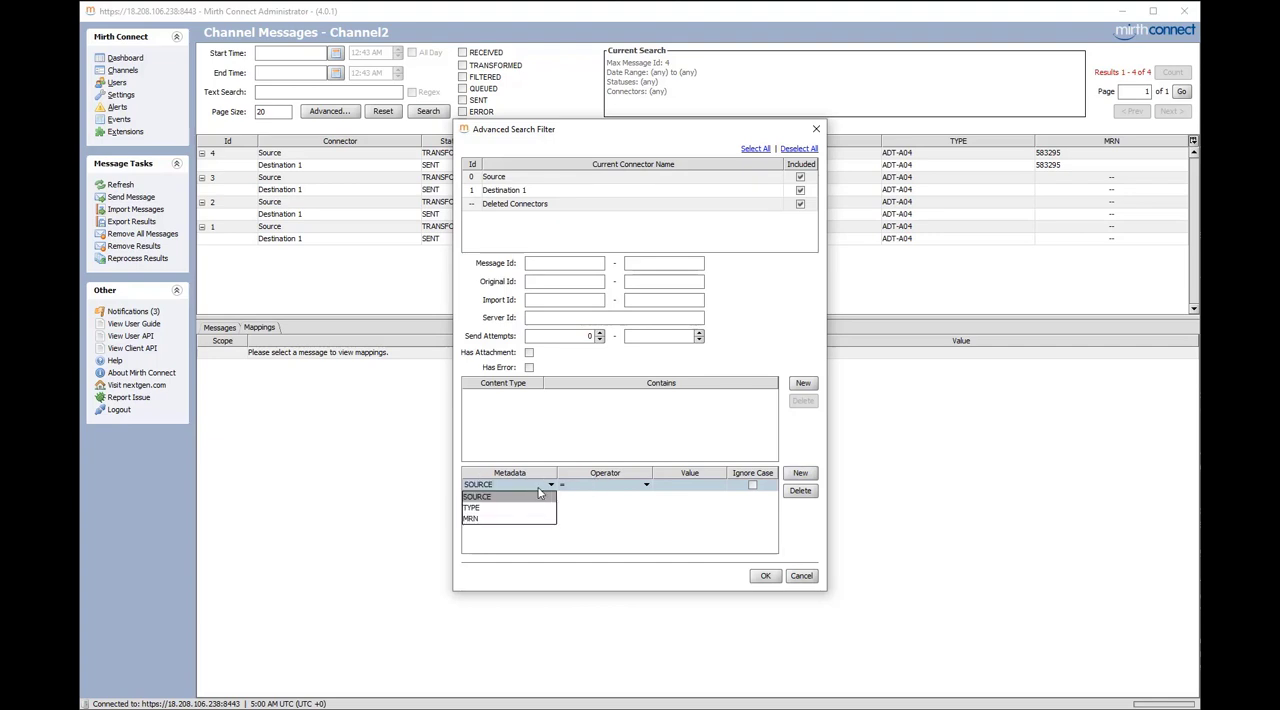
pyautogui.click(480, 520)
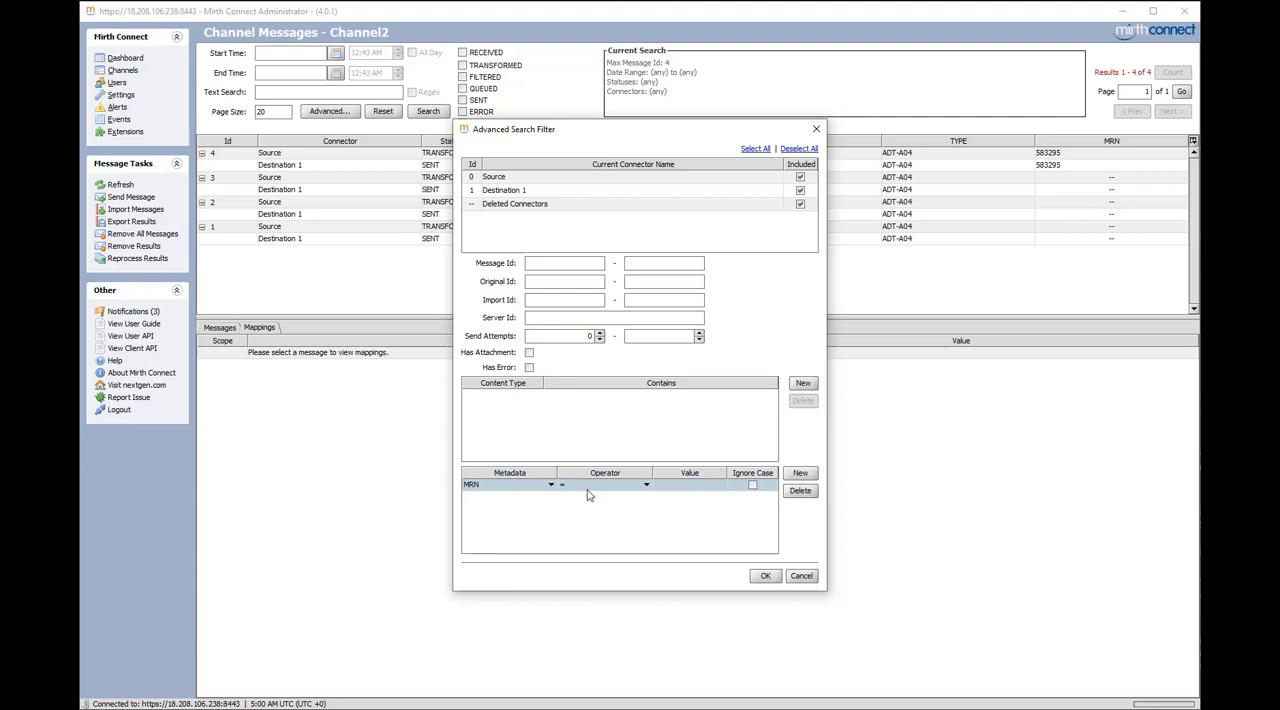
pyautogui.click(695, 486)
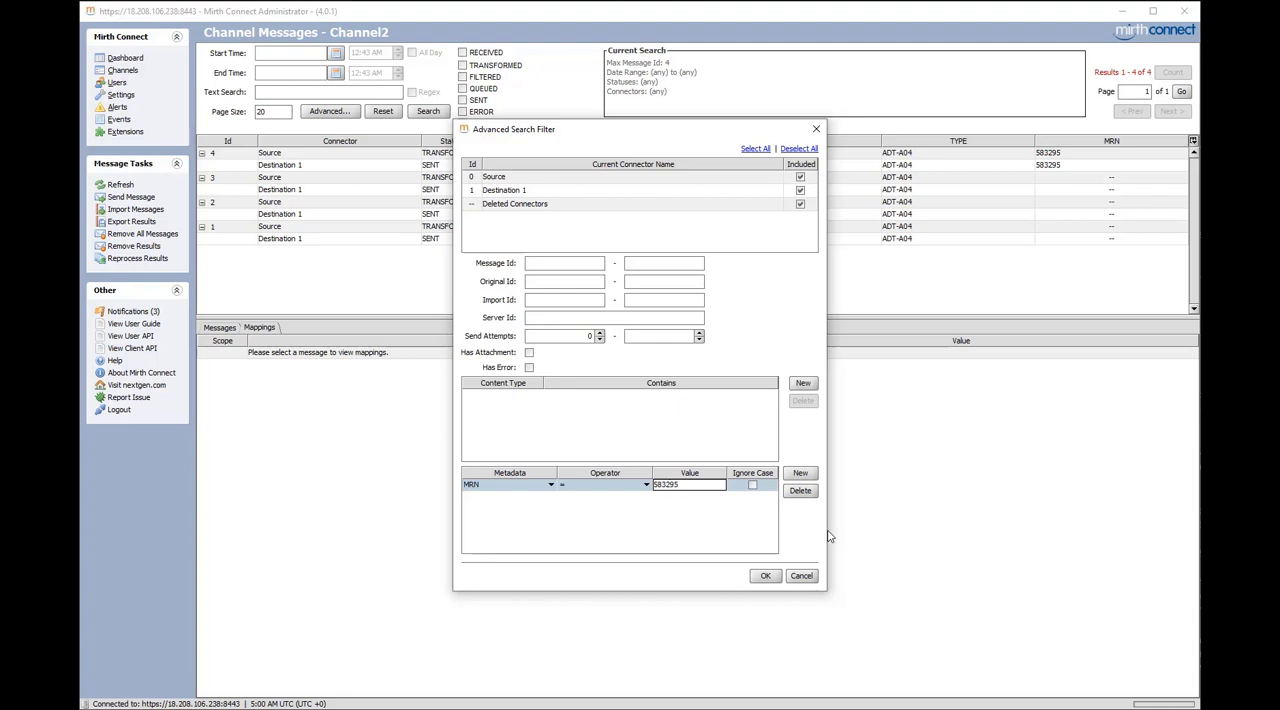
pyautogui.press('Return')
pyautogui.click(766, 576)
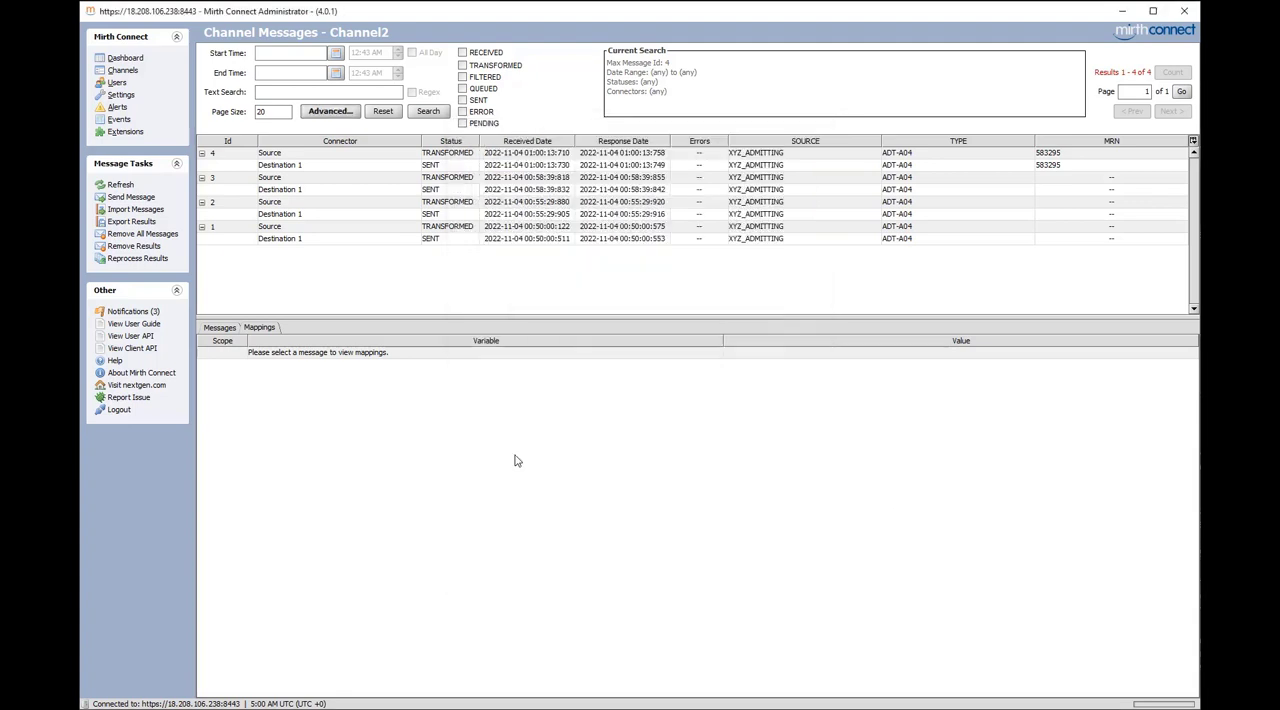
pyautogui.click(427, 112)
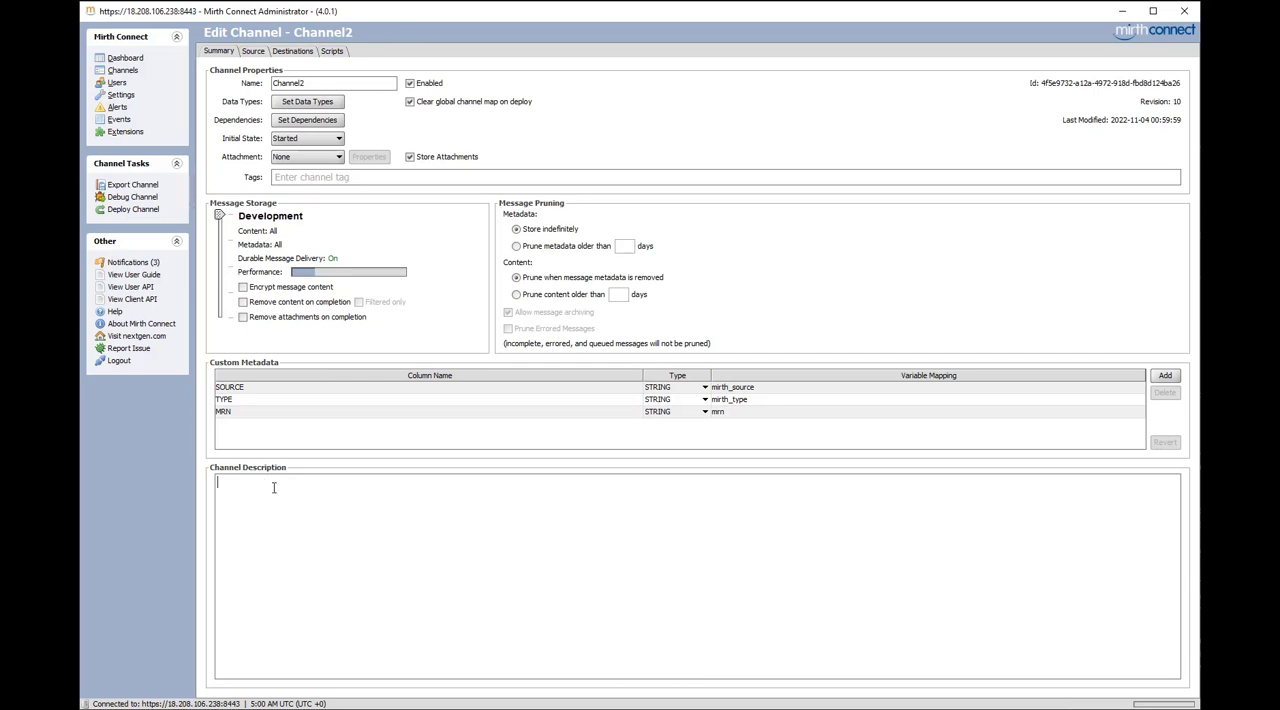
# Enter the channel description "This is just a random description." for Channel2 and save the channel
pyautogui.write('Thi')
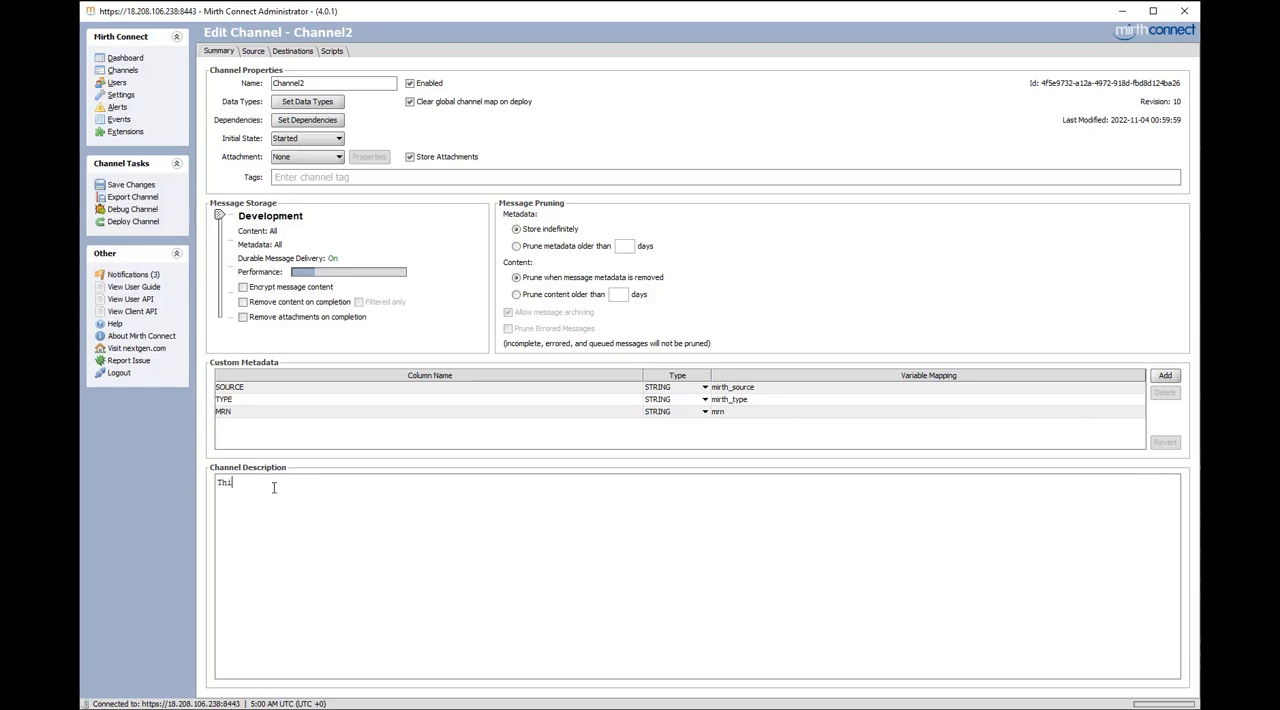
pyautogui.write('s is just a random description.')
pyautogui.moveTo(257, 503); pyautogui.dragTo(215, 481)
pyautogui.click(253, 502)
pyautogui.click(130, 185)
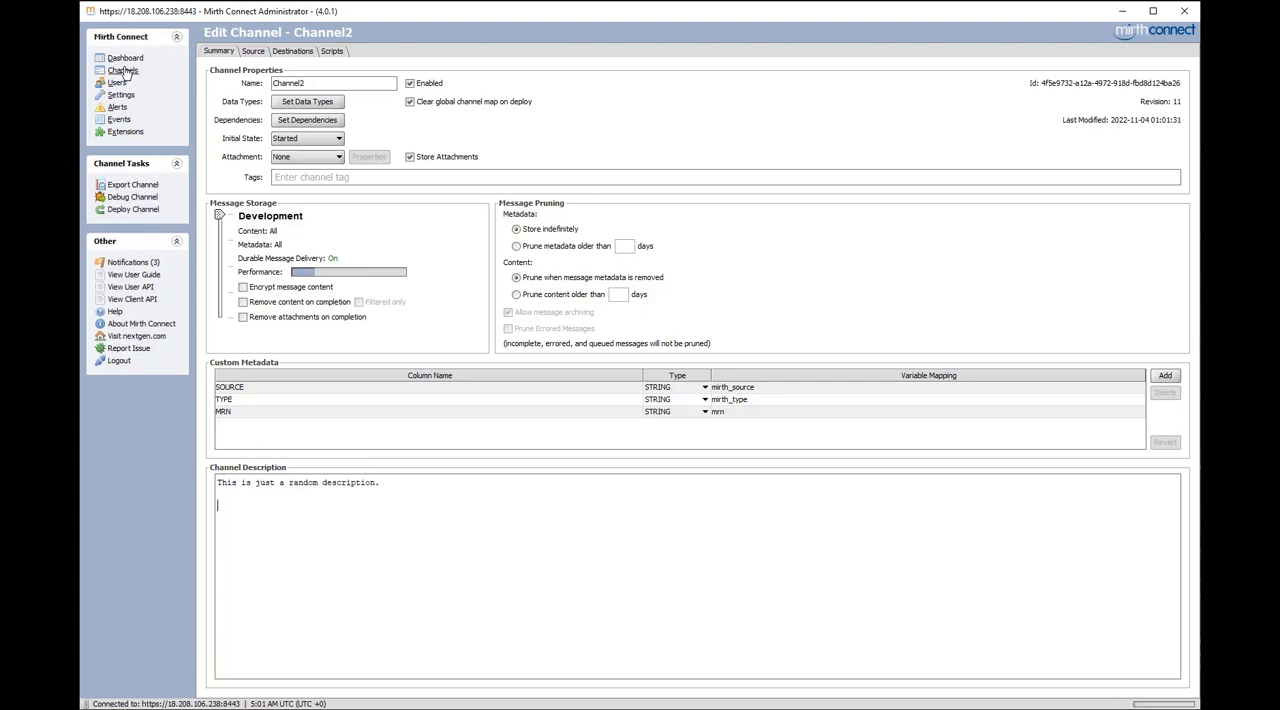
# Search the channels list for the description word "random", repeating the search once for further matches
pyautogui.click(125, 59)
pyautogui.click(120, 83)
pyautogui.click(122, 71)
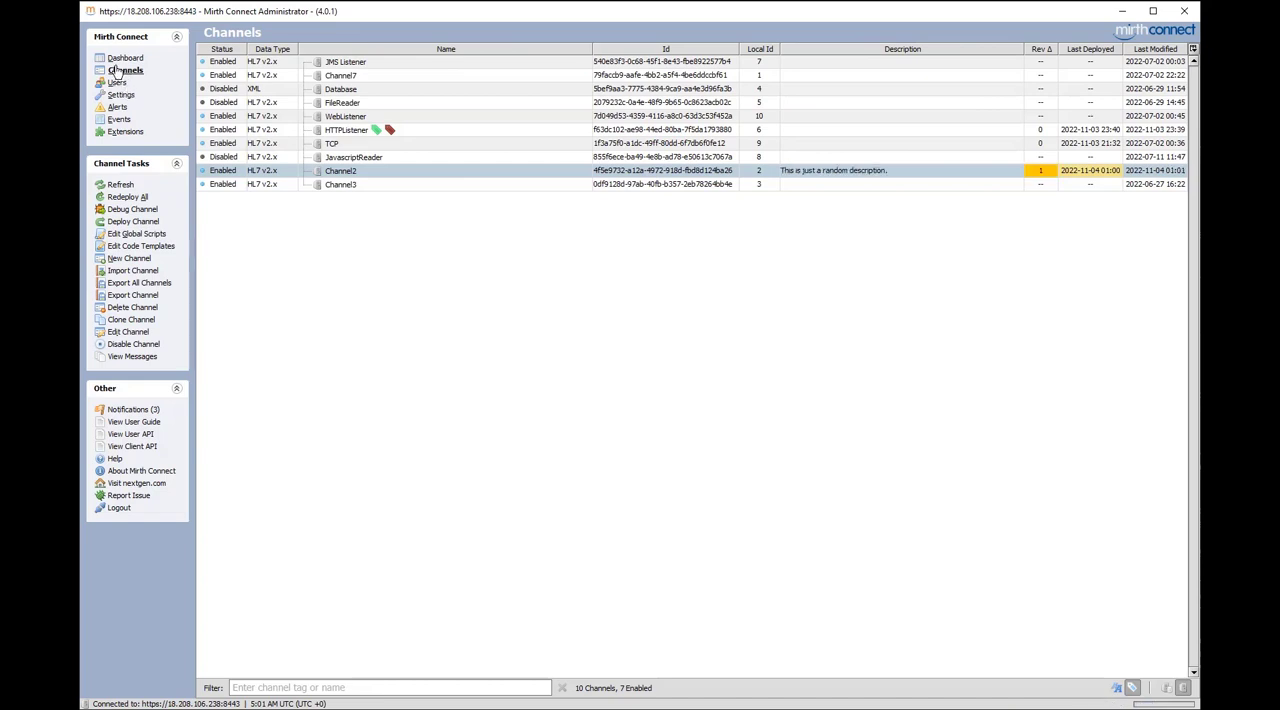
pyautogui.click(487, 341)
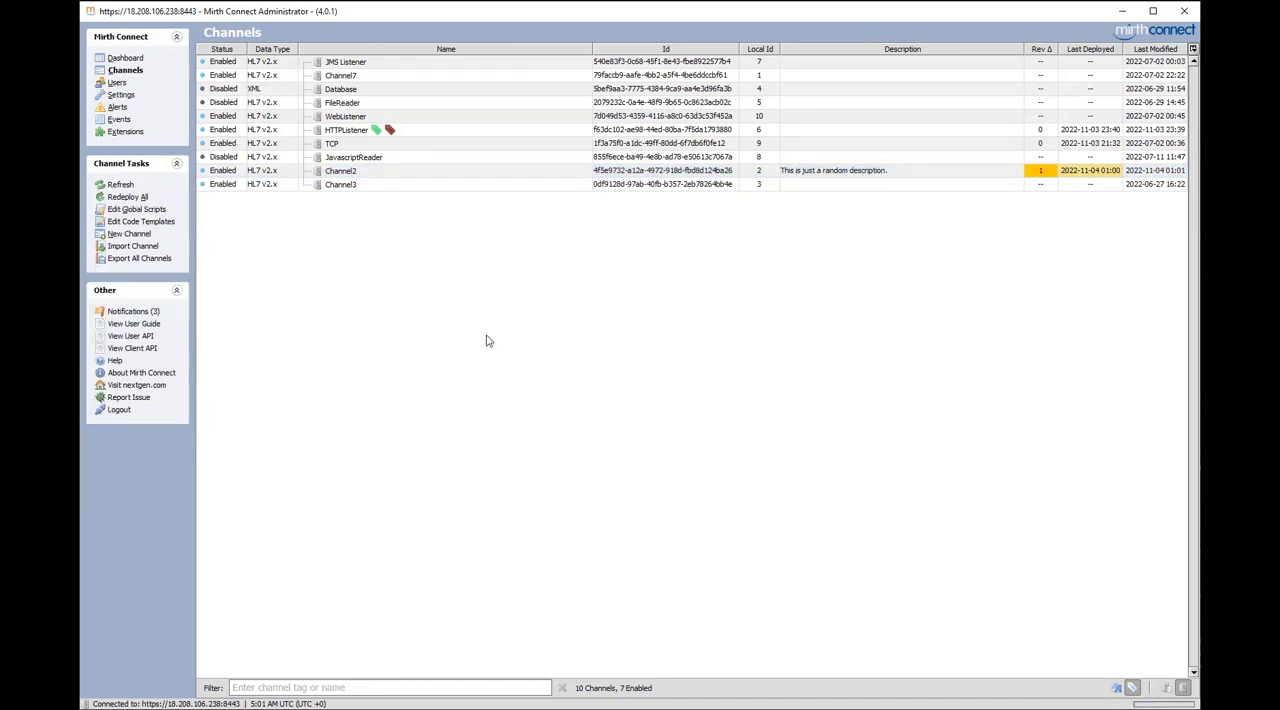
pyautogui.hotkey('ctrl', 'f')
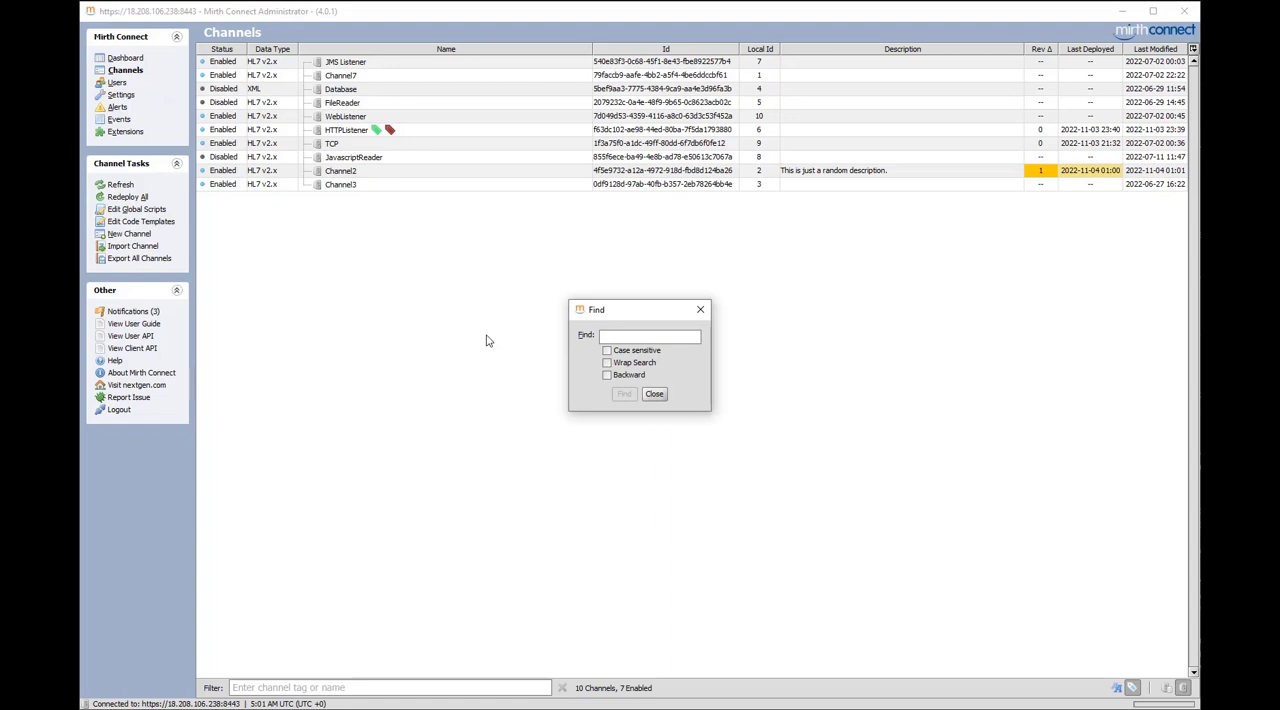
pyautogui.write('random')
pyautogui.click(622, 395)
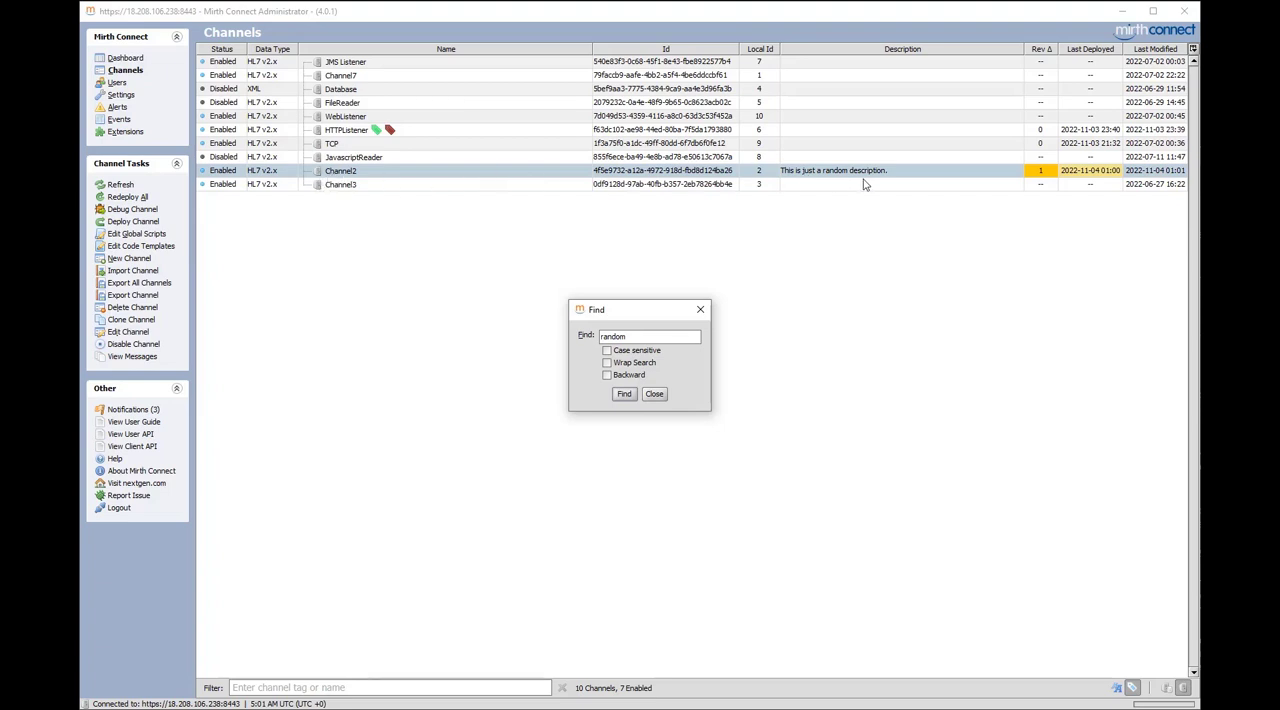
pyautogui.click(623, 395)
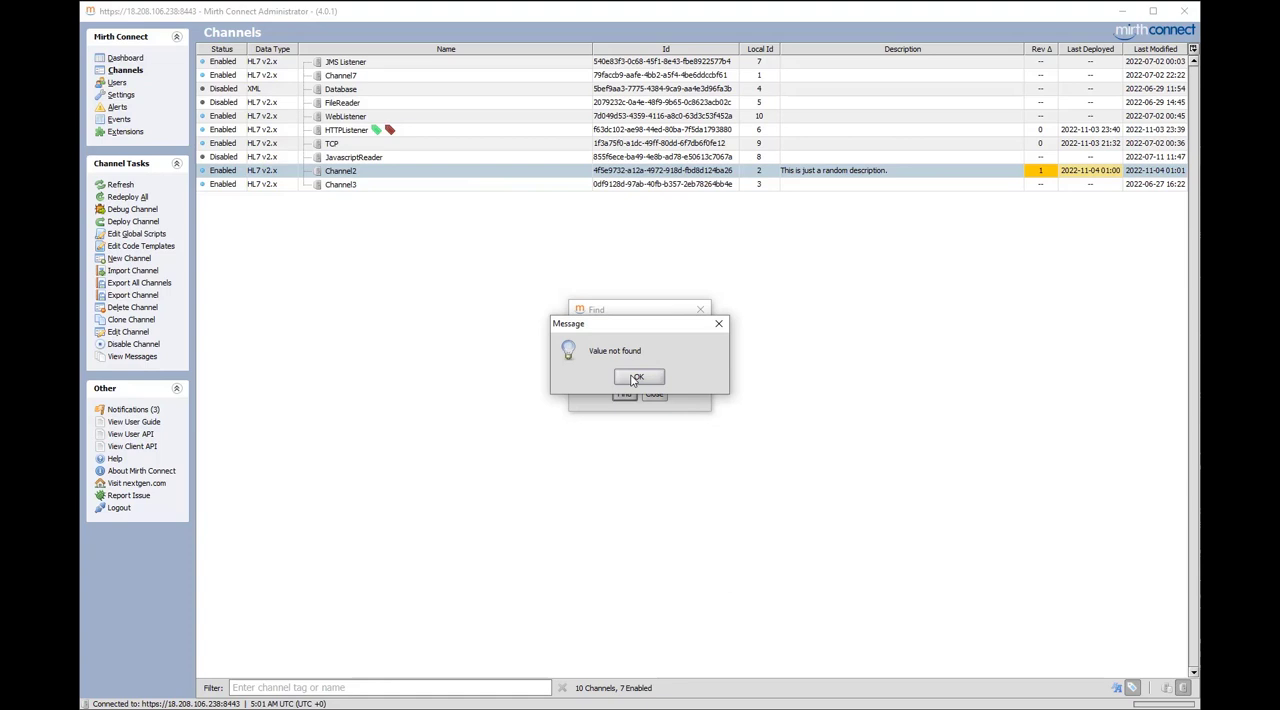
pyautogui.click(636, 378)
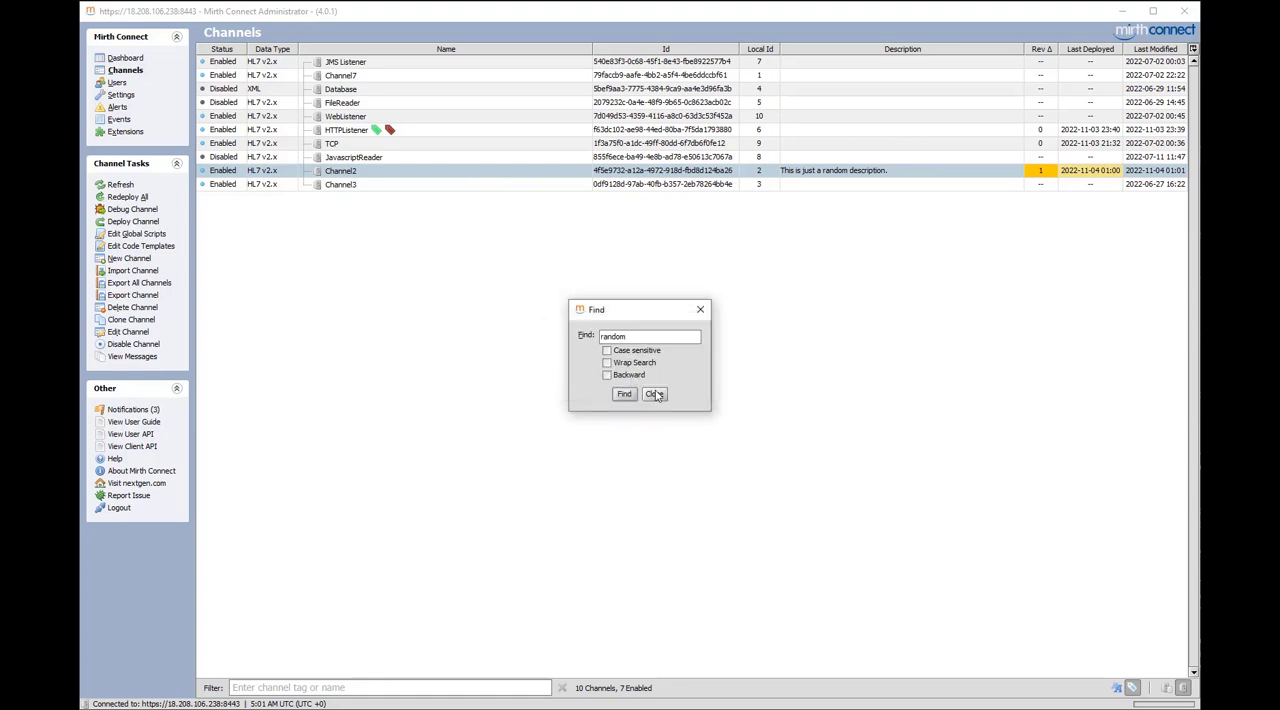
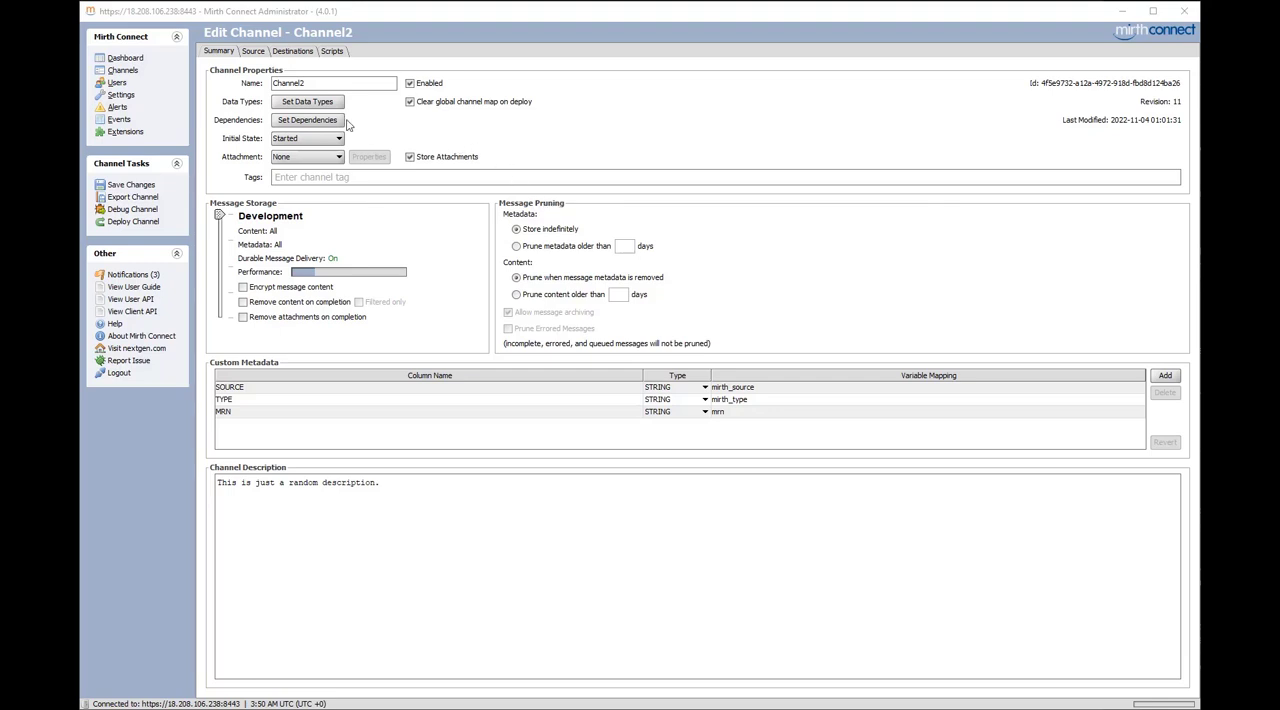
# Open Channel2's source connector settings and set the source queue to ON (Respond before processing)
pyautogui.click(252, 53)
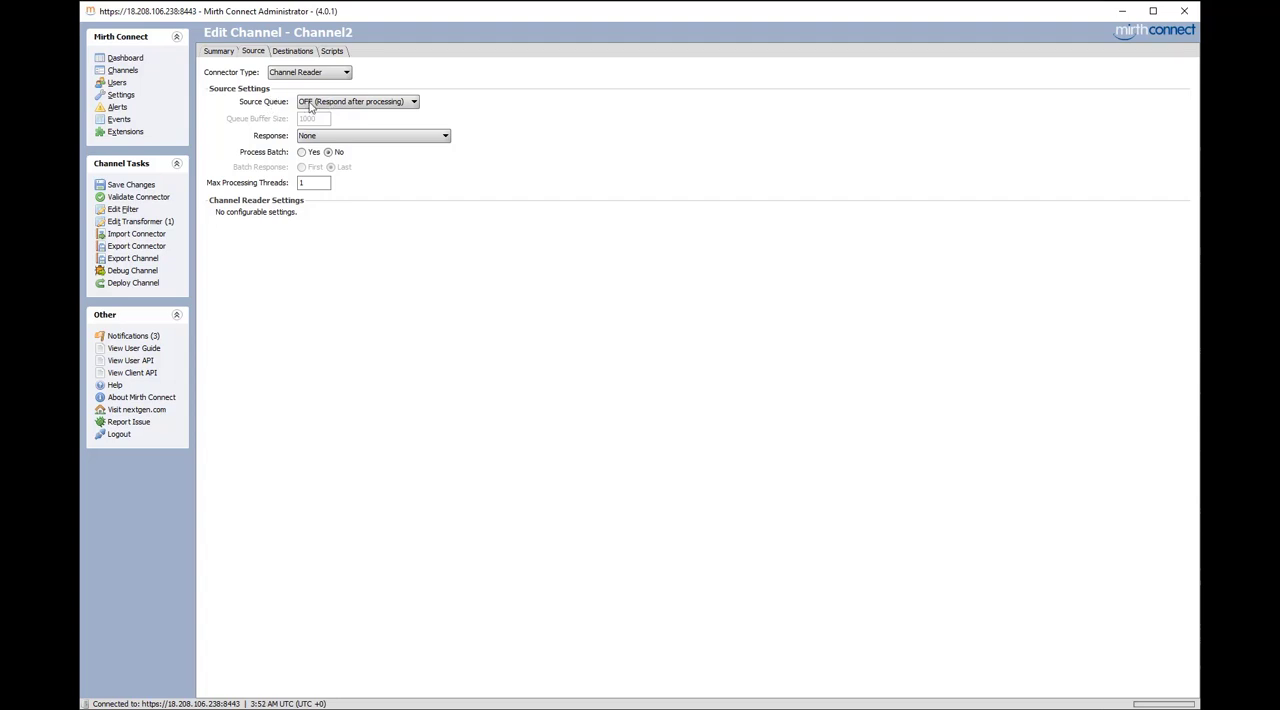
pyautogui.click(344, 106)
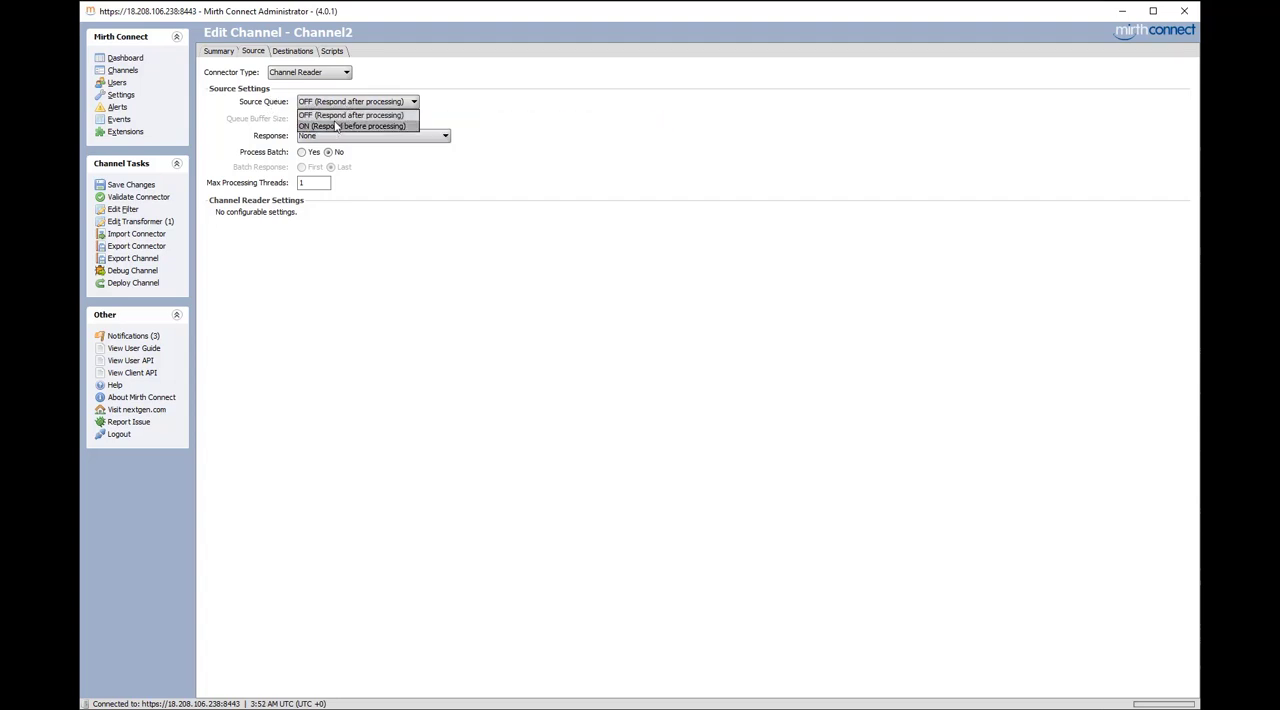
pyautogui.click(337, 116)
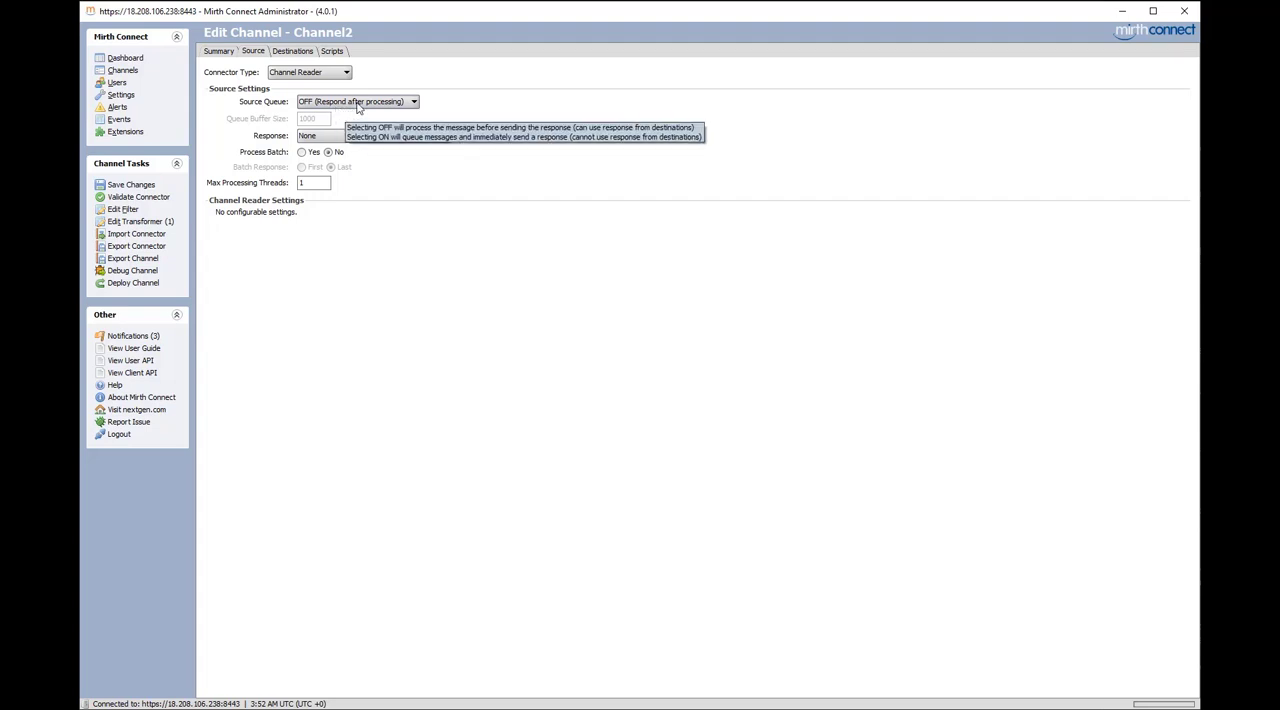
pyautogui.click(350, 104)
pyautogui.click(340, 127)
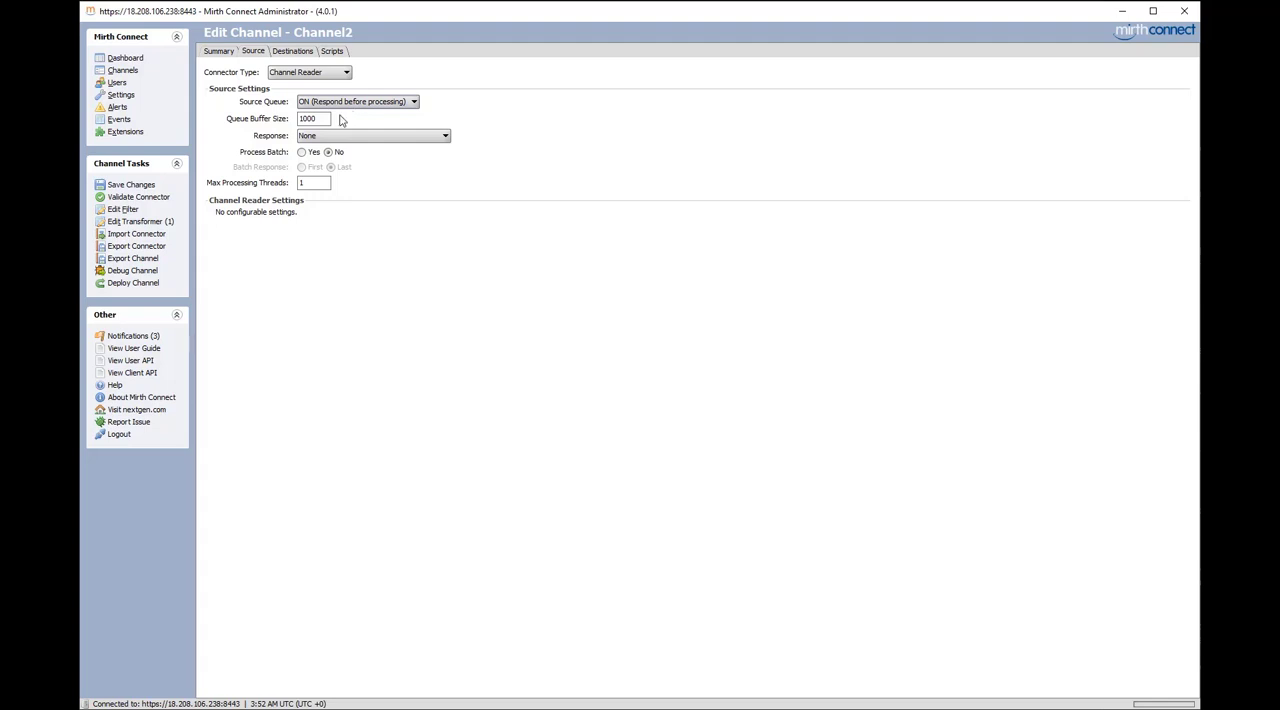
# Switch the source queue back to OFF (Respond after processing) and review the response options, leaving None selected
pyautogui.moveTo(348, 104)
pyautogui.click(322, 104)
pyautogui.click(326, 114)
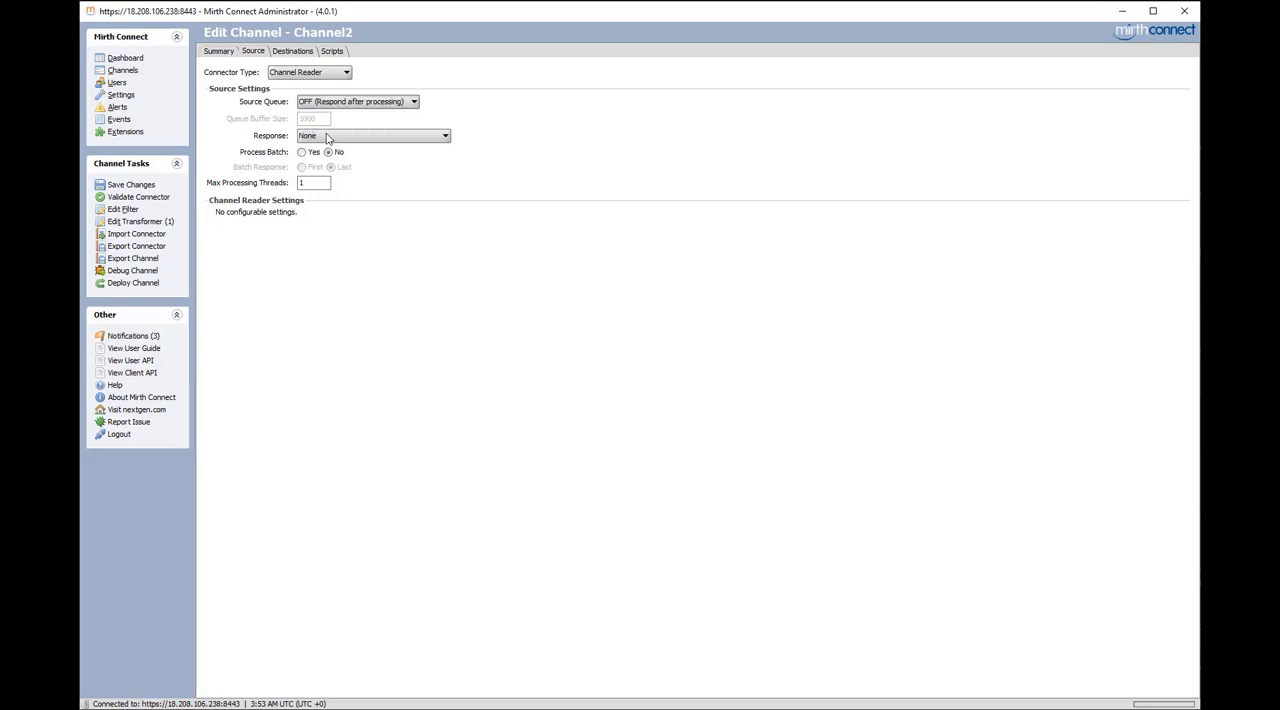
pyautogui.click(341, 136)
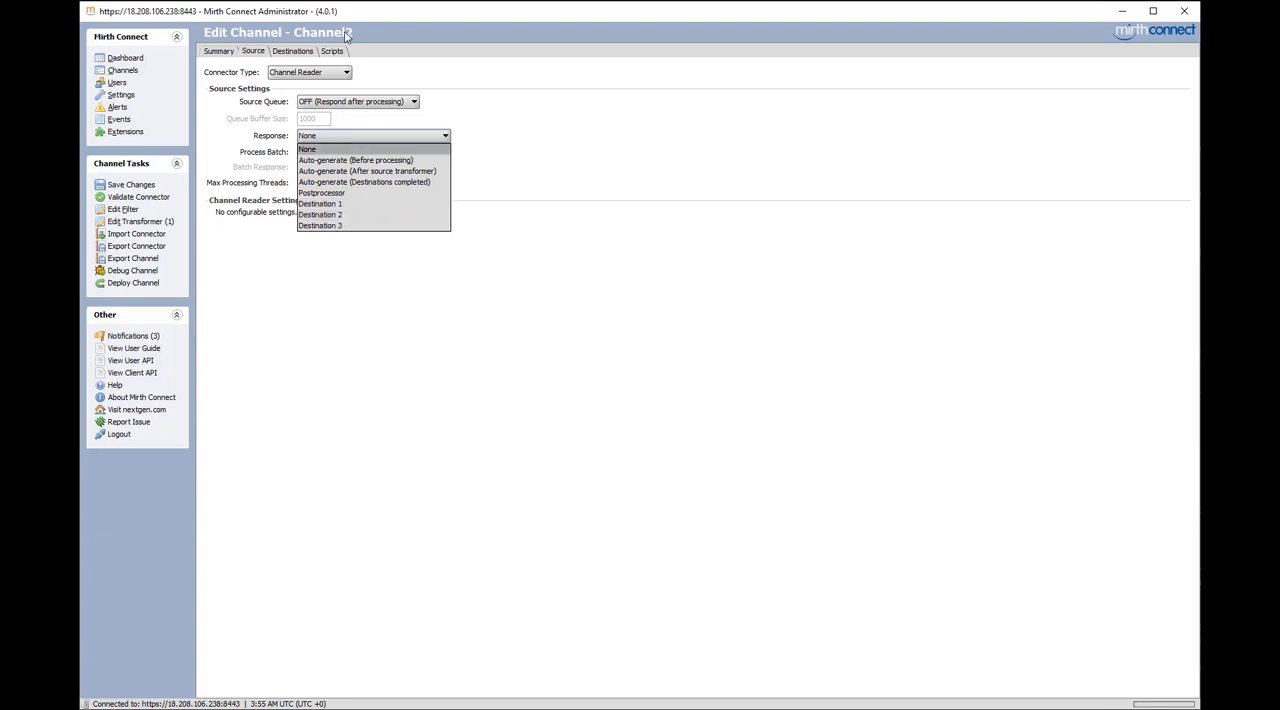
pyautogui.click(330, 141)
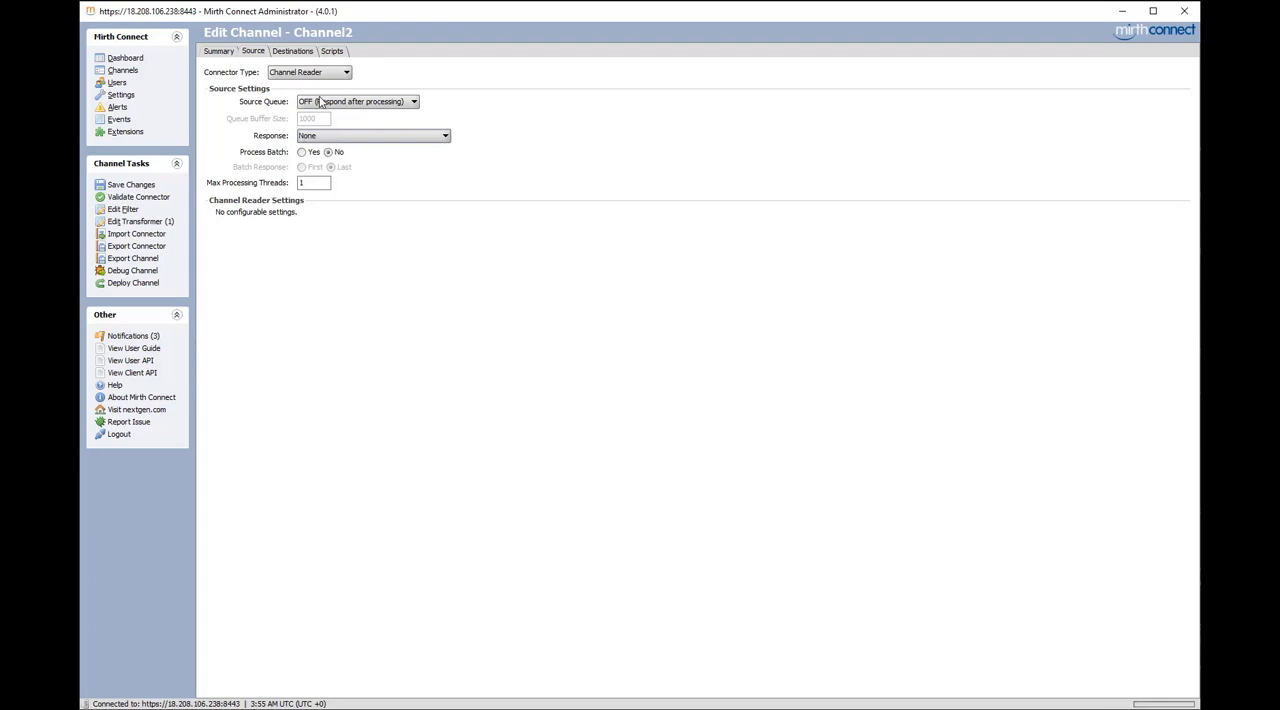
# Turn the source queue ON (Respond before processing) again and put the queue buffer size into editing
pyautogui.click(326, 103)
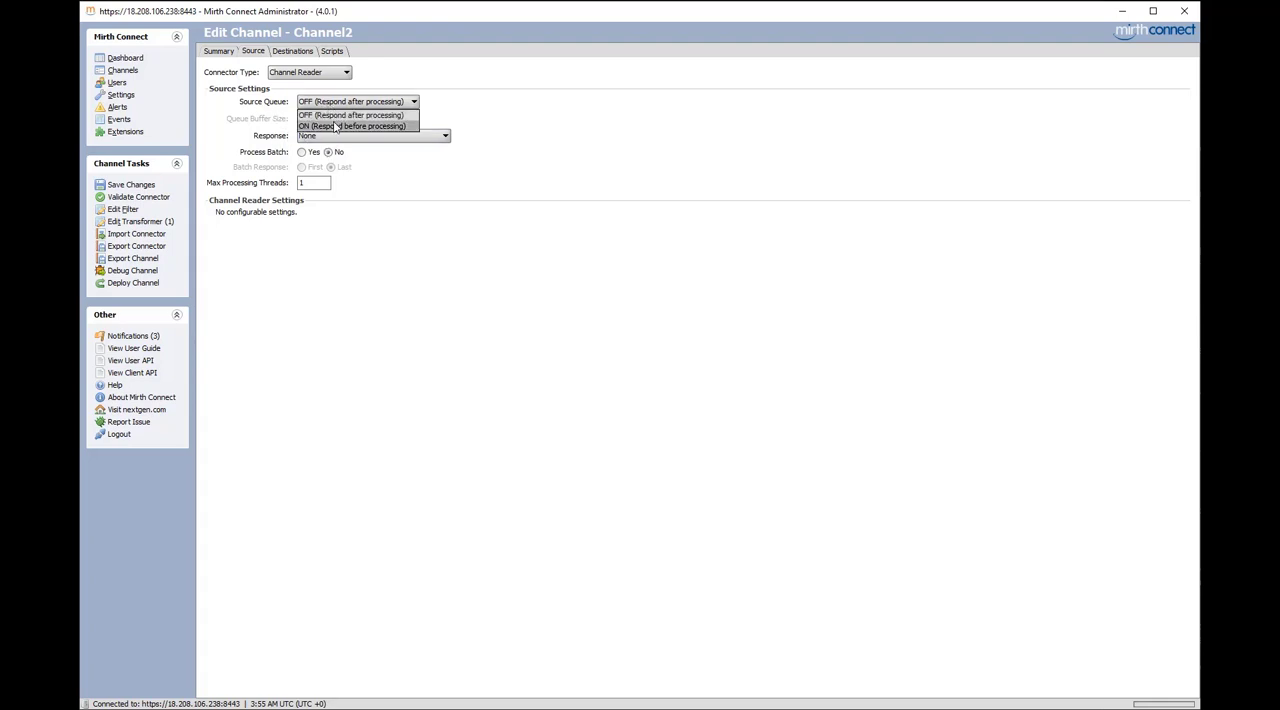
pyautogui.click(336, 127)
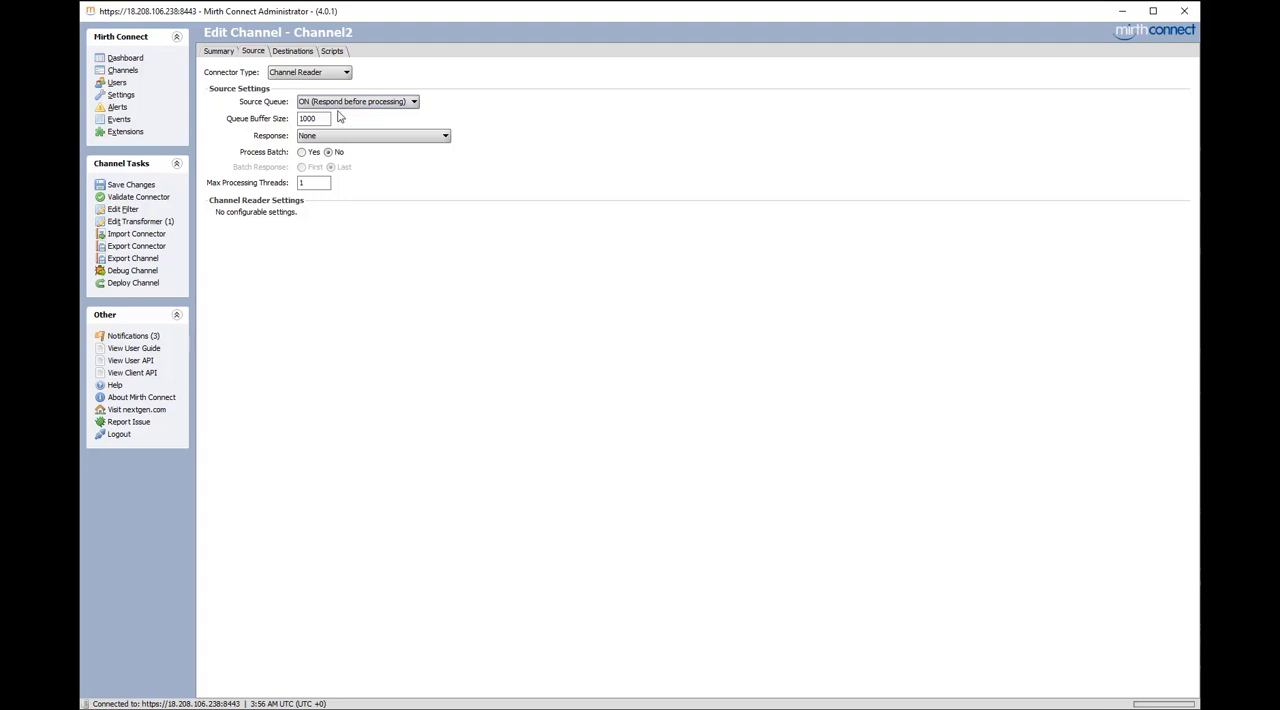
pyautogui.moveTo(315, 118); pyautogui.dragTo(301, 118)
pyautogui.click(320, 119)
pyautogui.moveTo(320, 119)
pyautogui.click(319, 119)
# Enable batch processing for the source connector, trying the First batch response before settling on Last
pyautogui.click(302, 152)
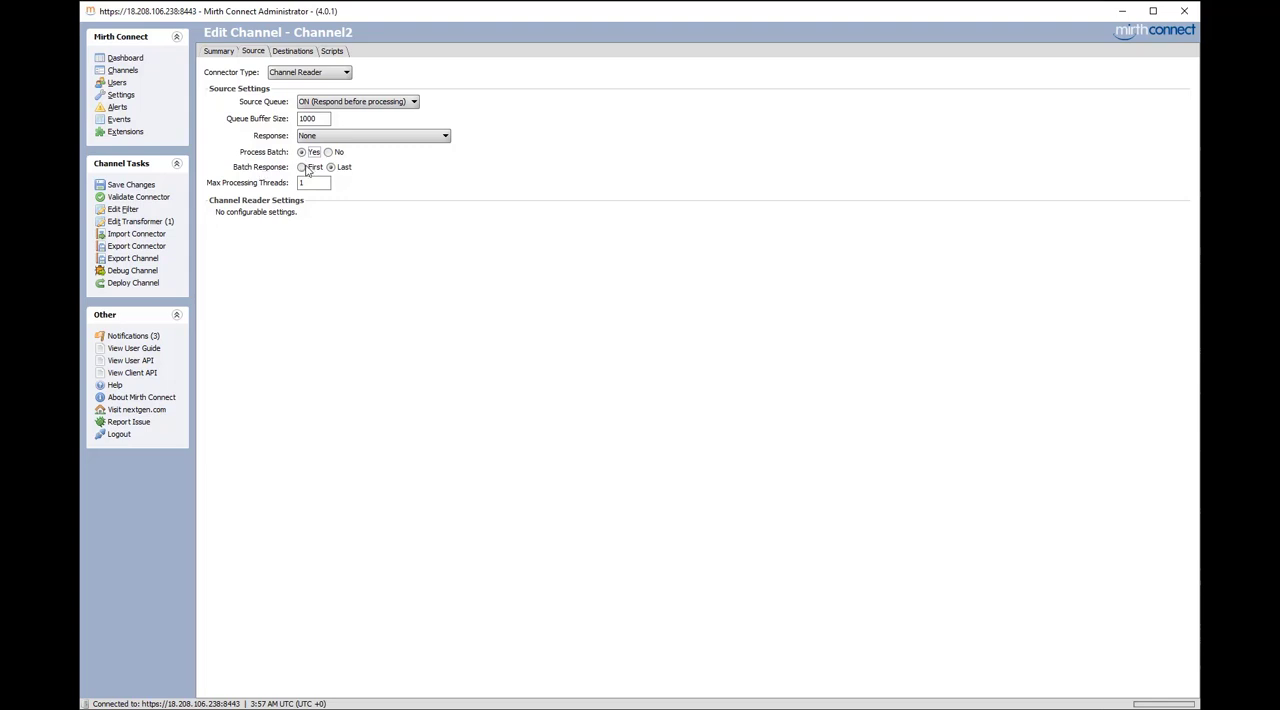
pyautogui.click(309, 166)
pyautogui.click(331, 168)
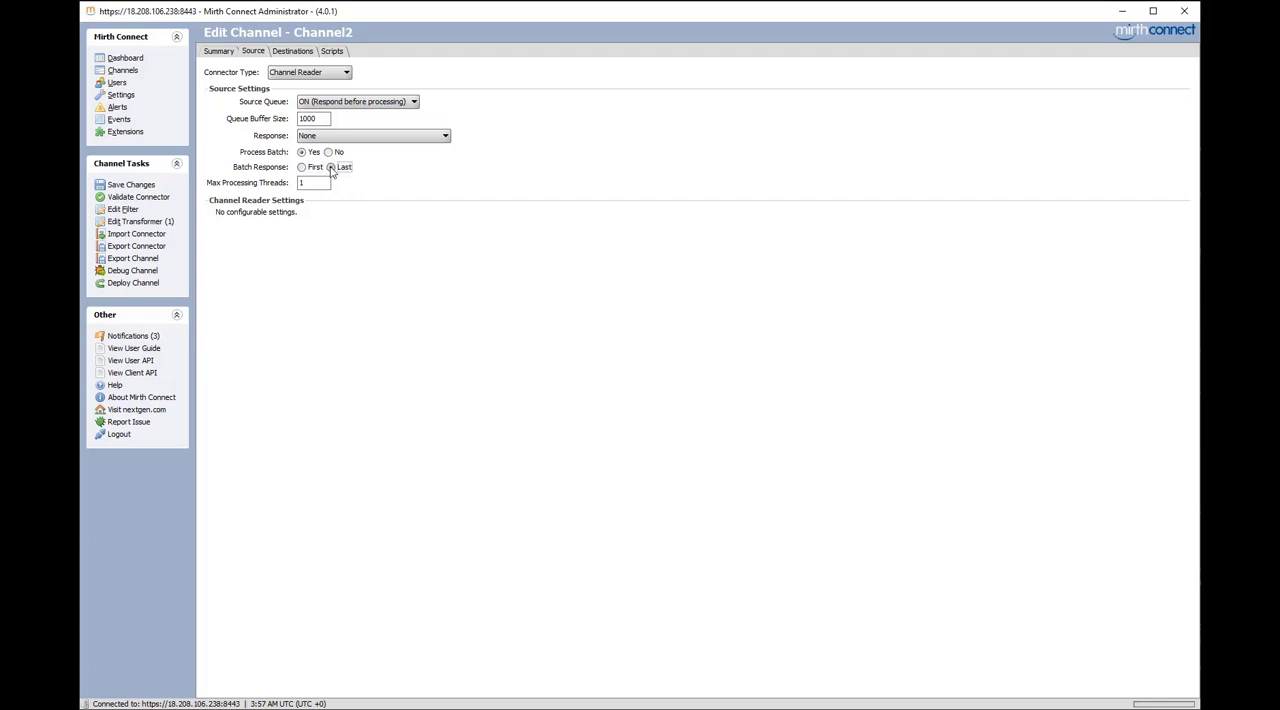
pyautogui.click(303, 168)
pyautogui.click(332, 168)
pyautogui.moveTo(314, 182)
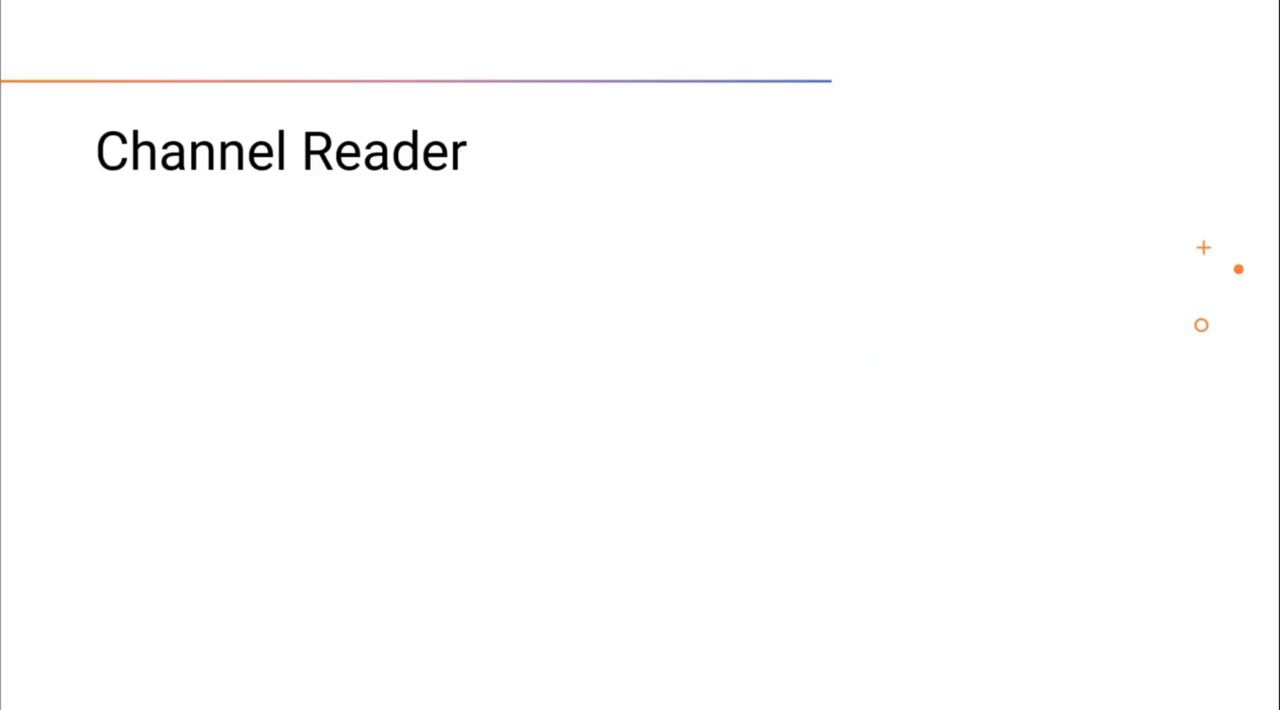
pyautogui.press('Right')
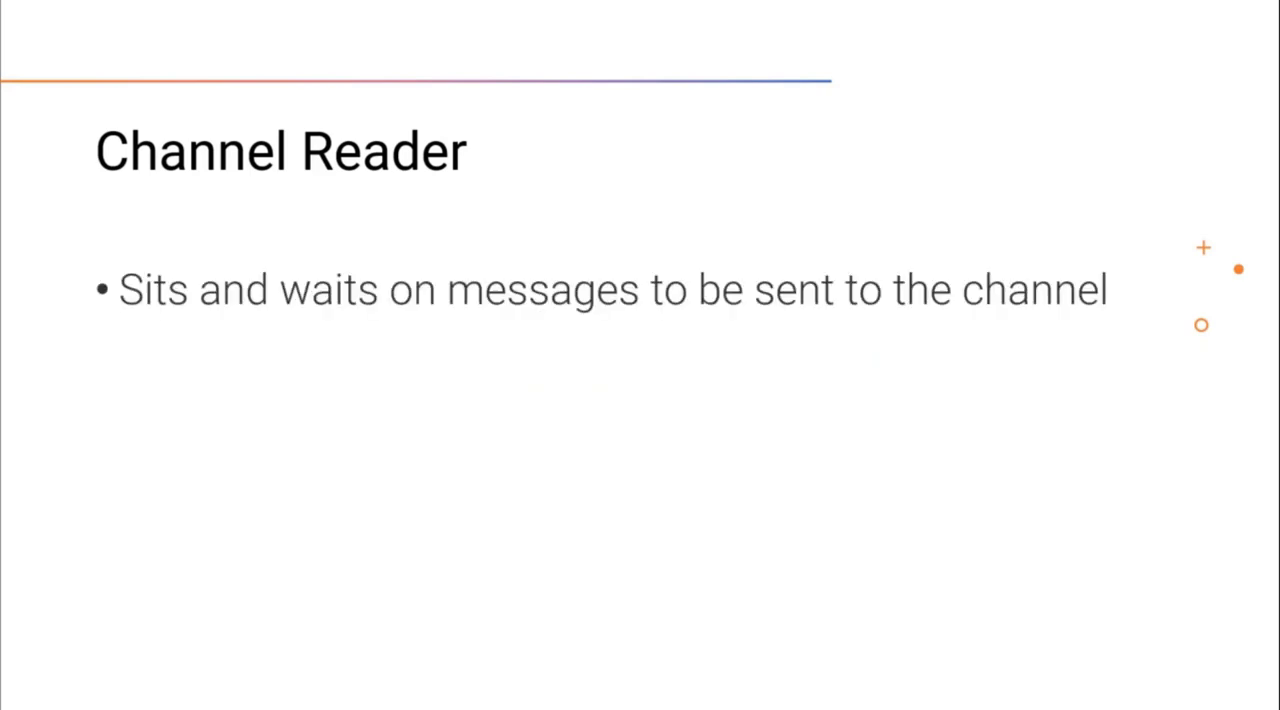
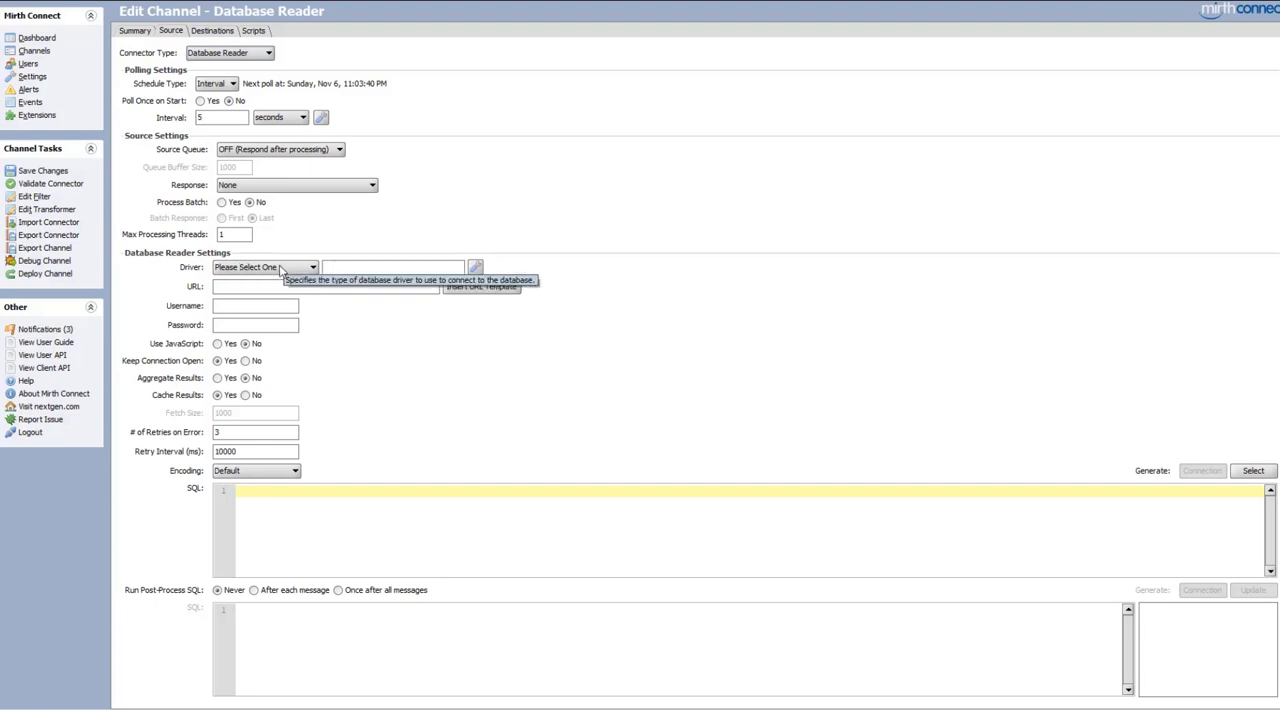
# Review the database driver choices and the Database Drivers list, try adding a blank driver entry, and discard the change
pyautogui.click(282, 268)
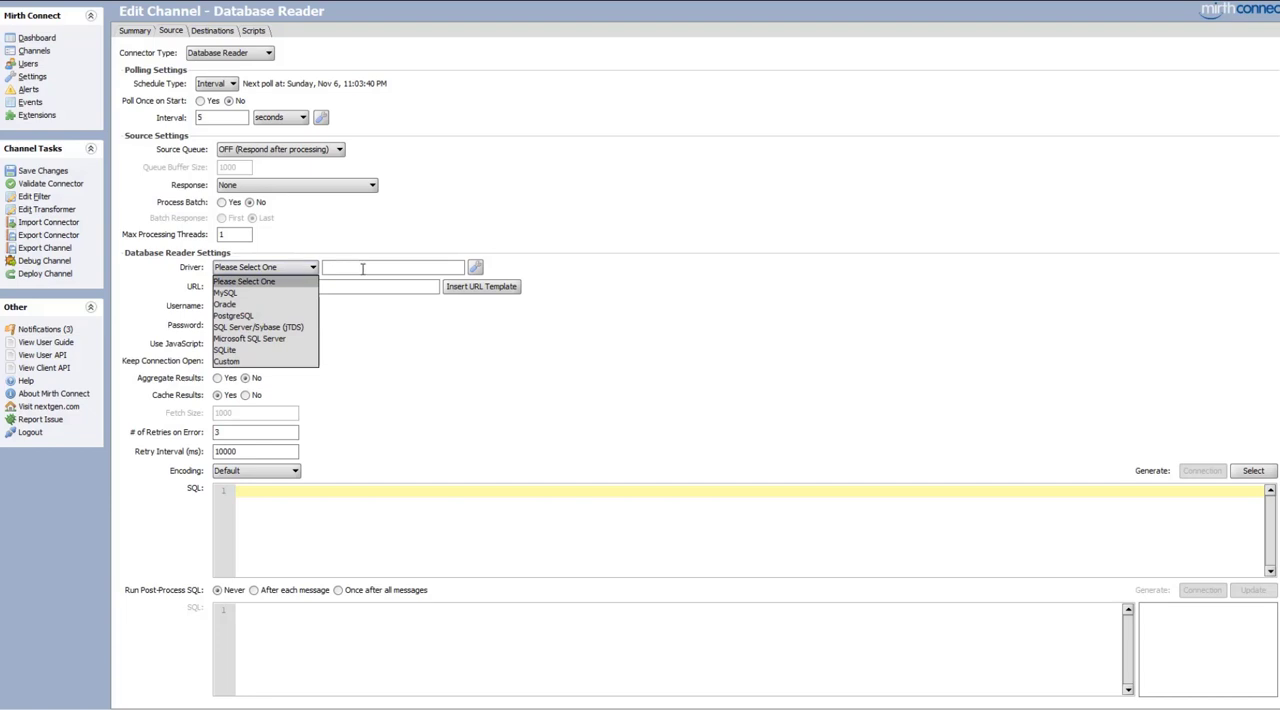
pyautogui.click(475, 268)
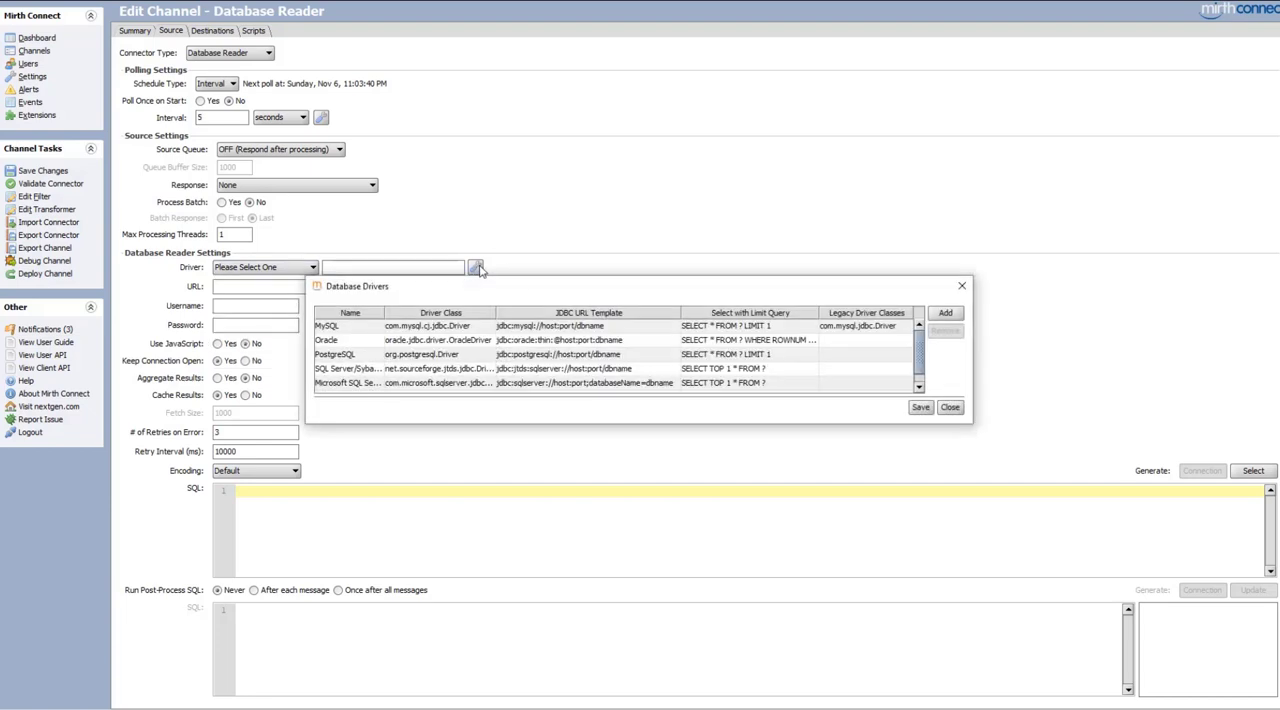
pyautogui.scroll(-1, 557, 371)
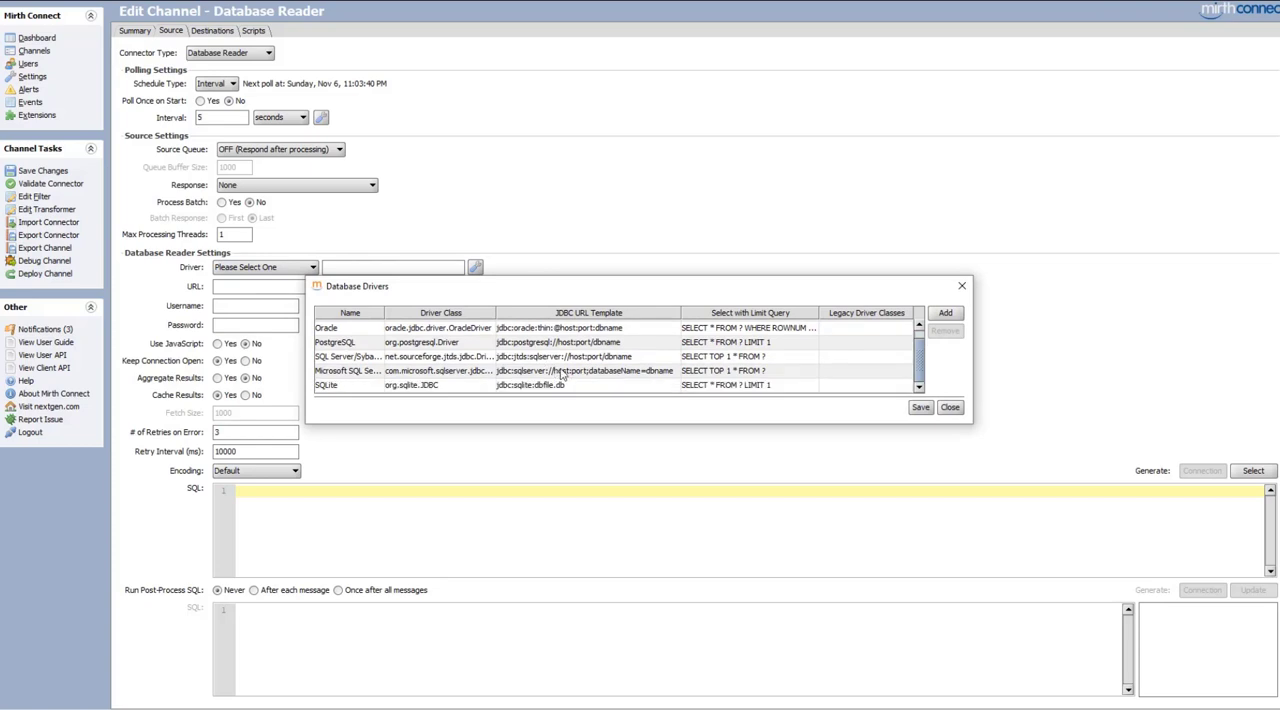
pyautogui.click(950, 314)
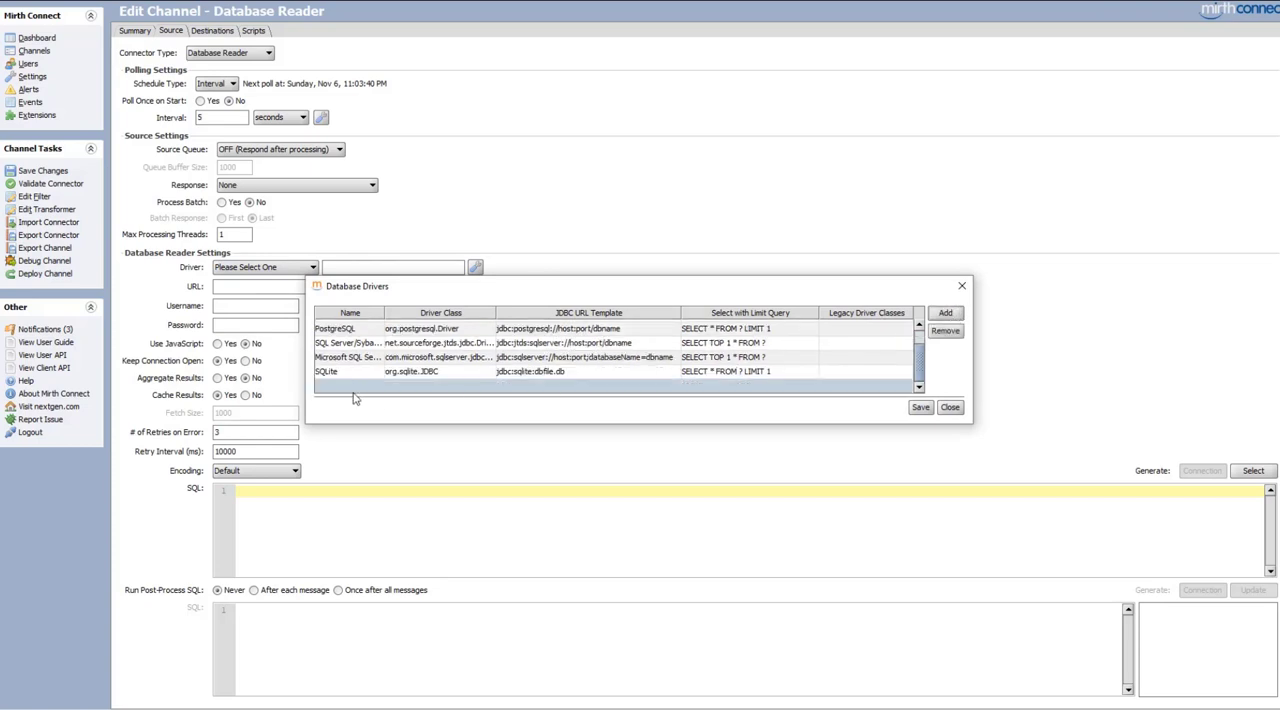
pyautogui.click(955, 408)
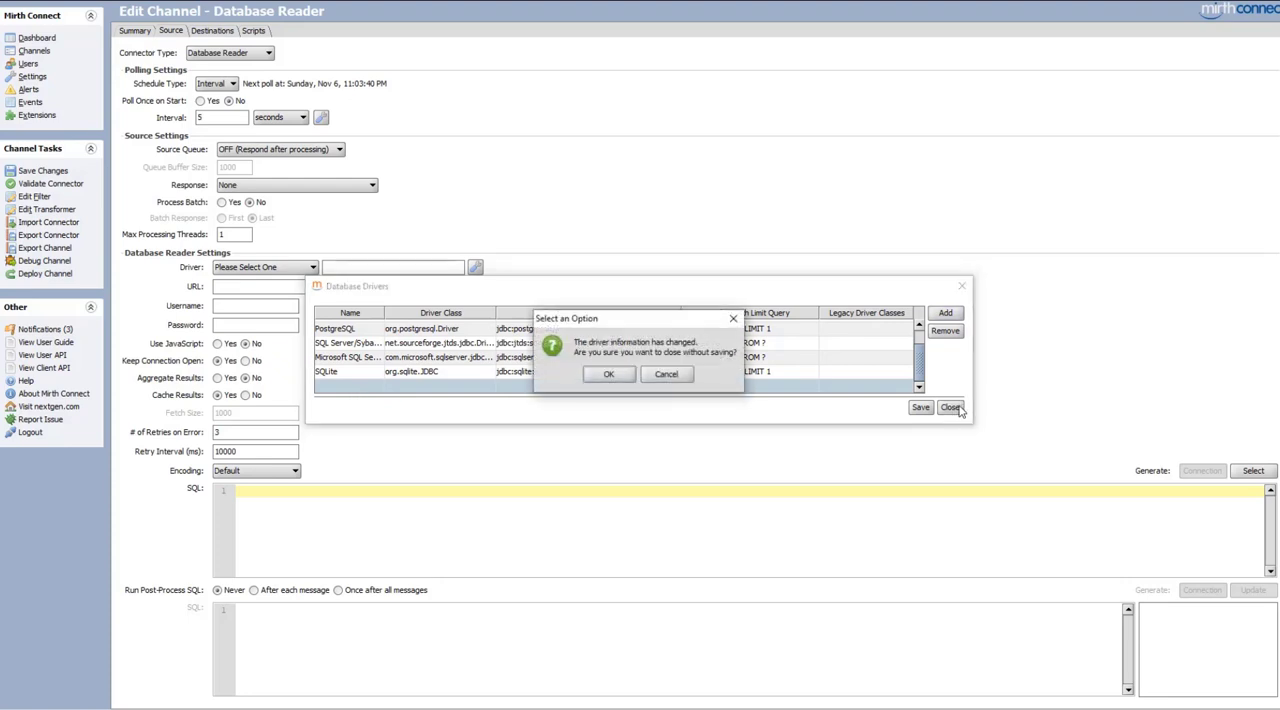
pyautogui.click(618, 376)
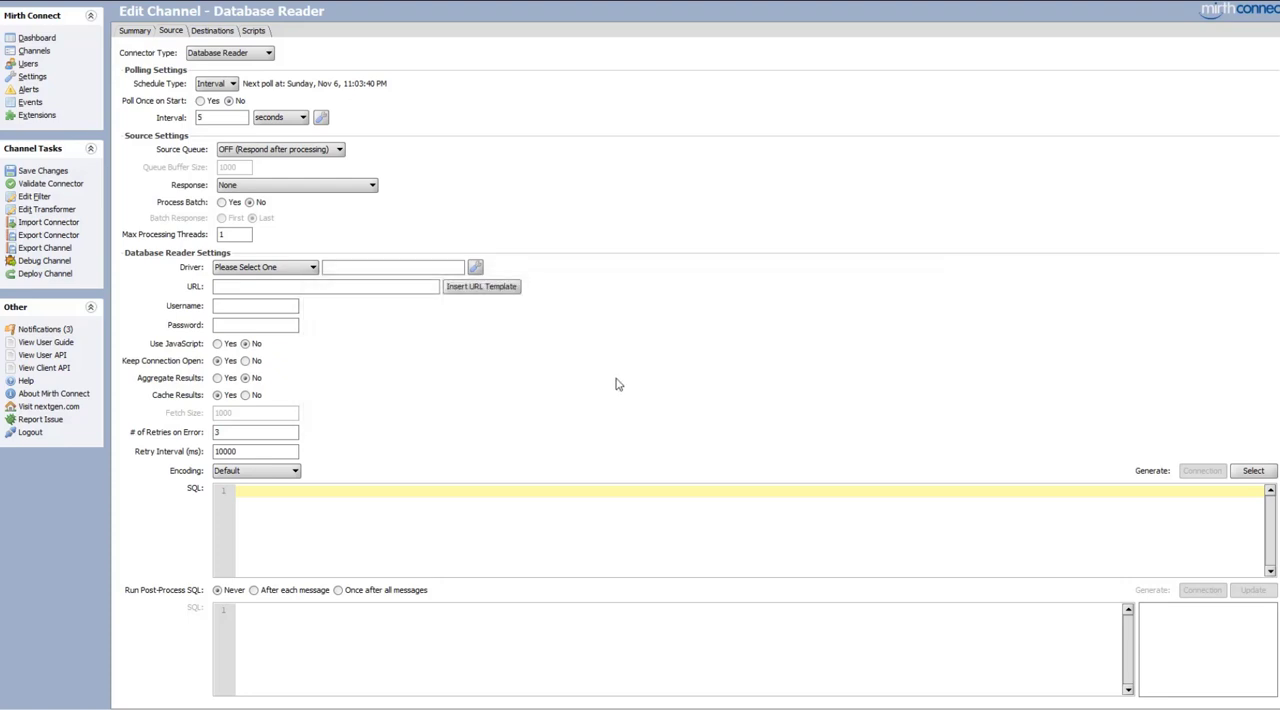
# Set the driver to Microsoft SQL Server and replace the inserted URL template with the JDBC URL for the LearningMirthConnect database on port 1433
pyautogui.click(303, 270)
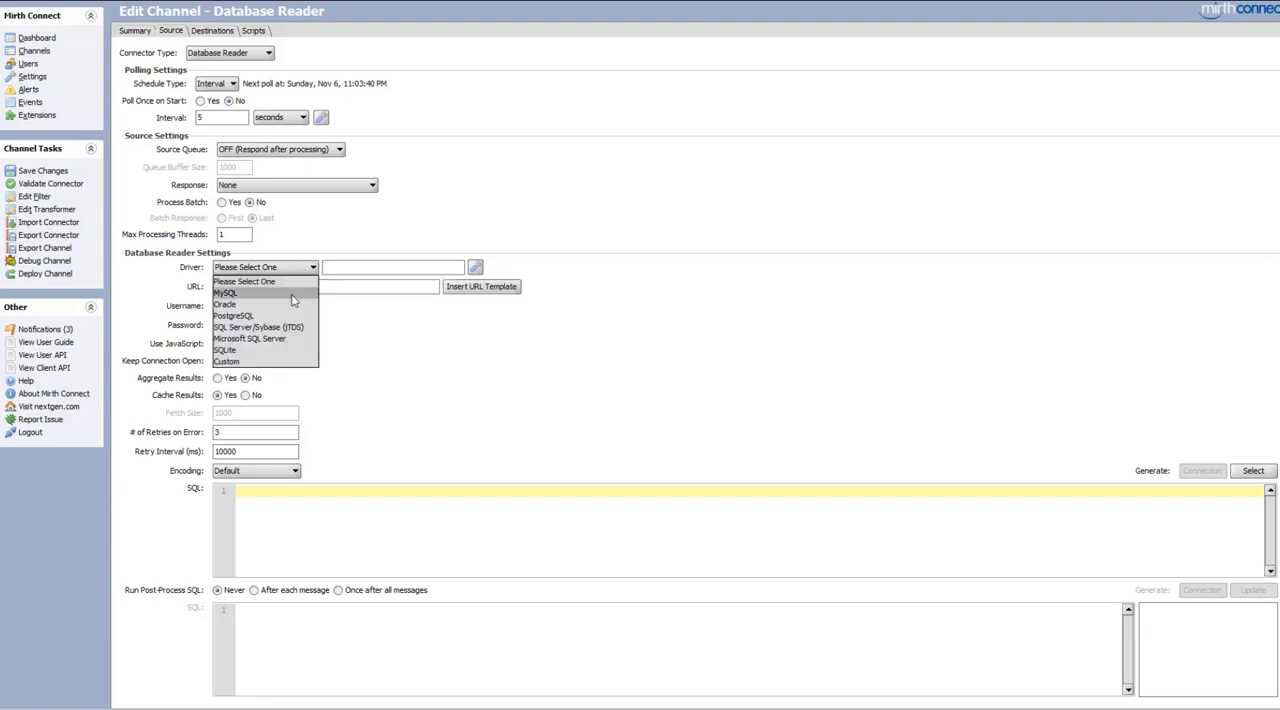
pyautogui.click(278, 342)
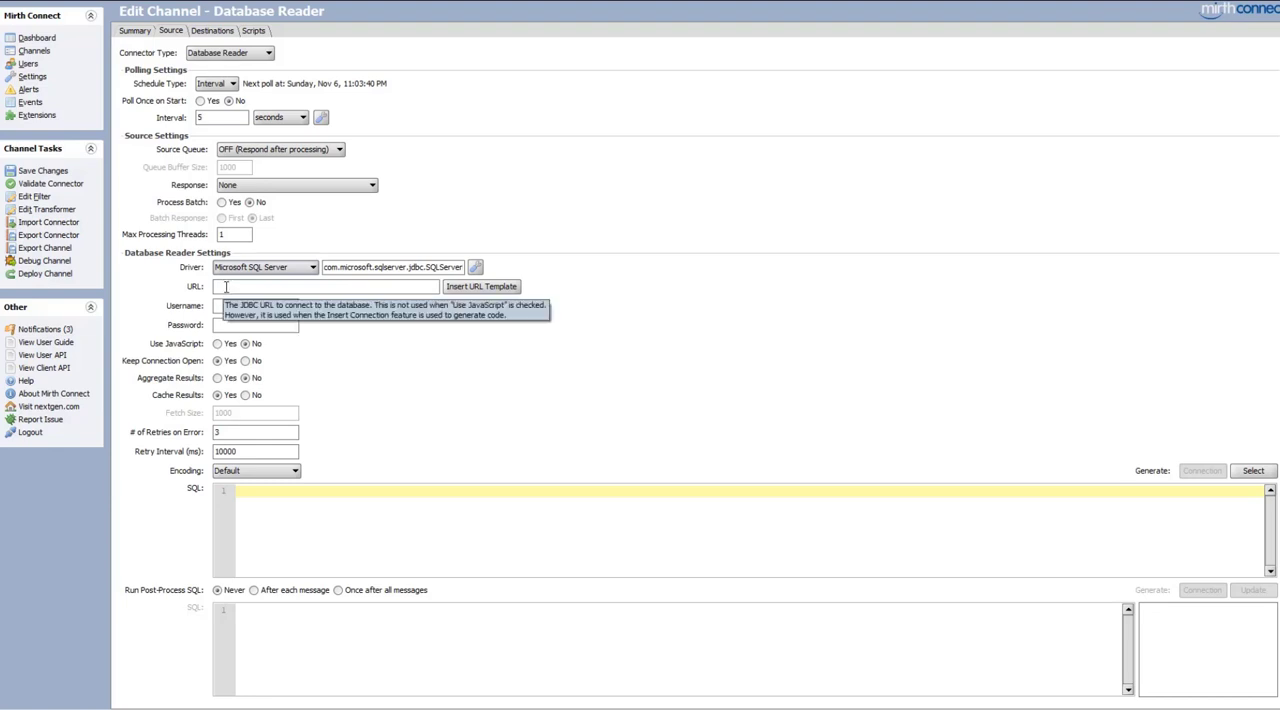
pyautogui.click(474, 288)
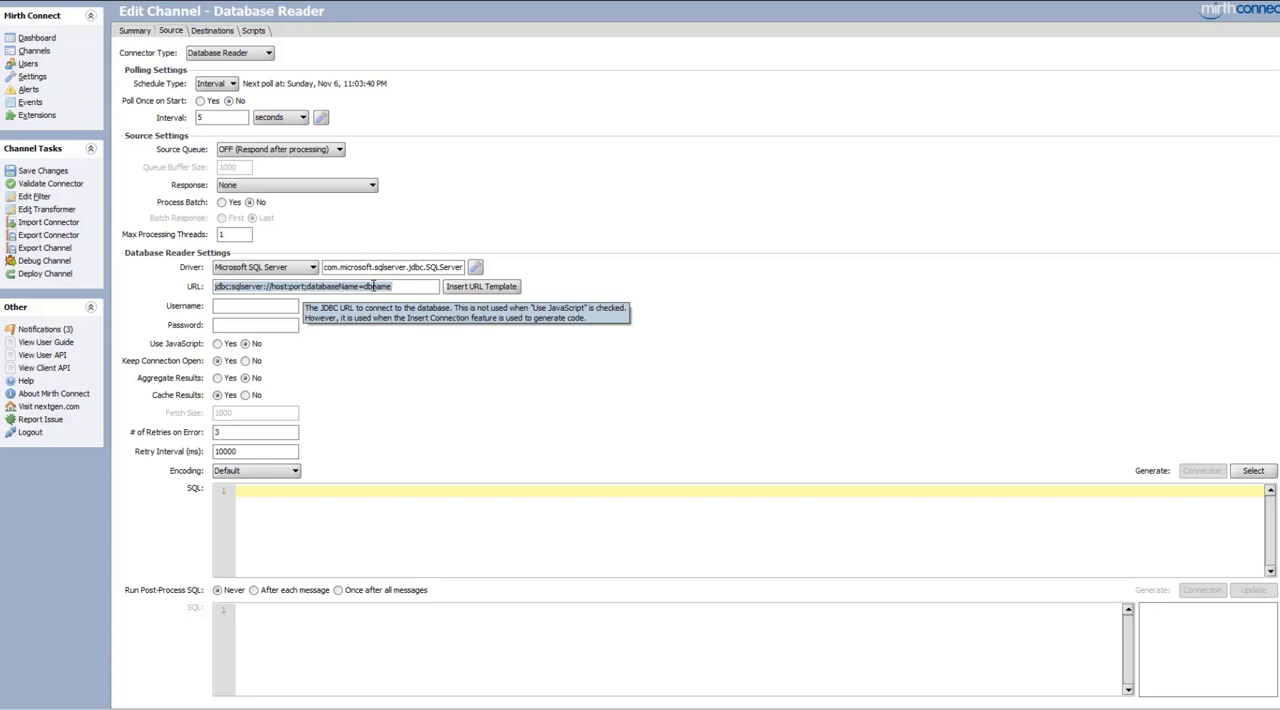
pyautogui.hotkey('ctrl', 'v')
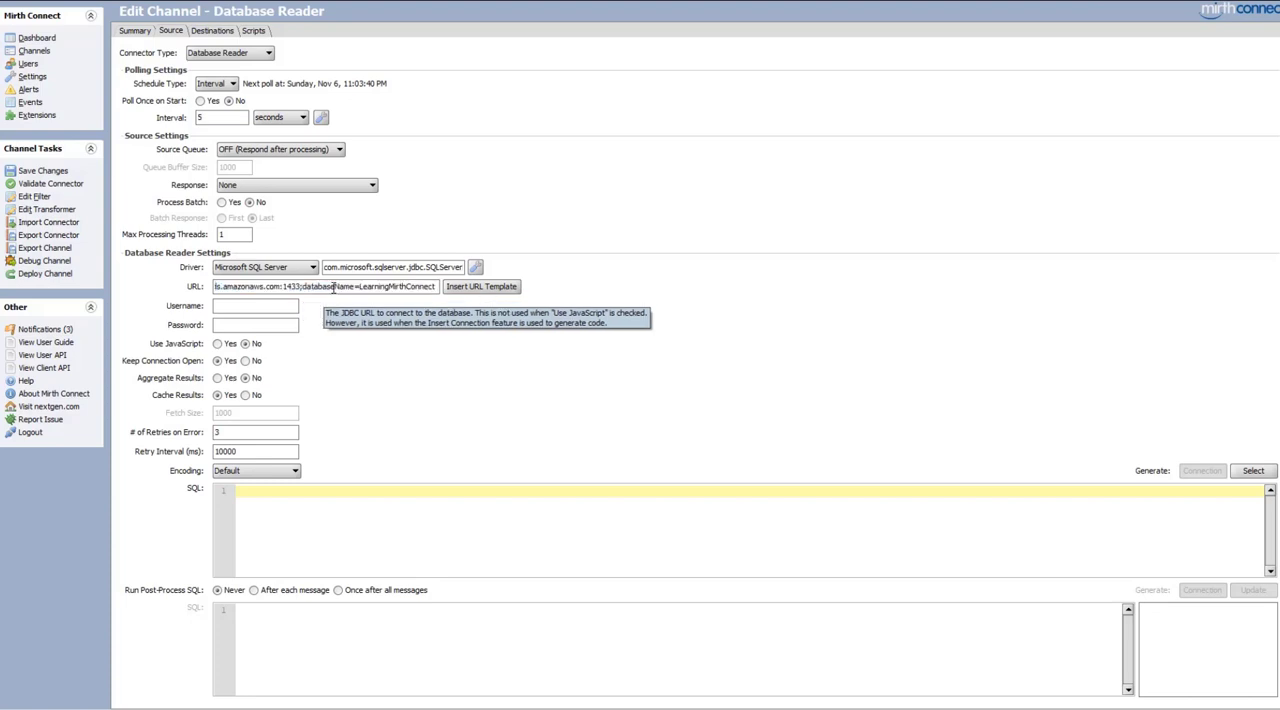
# Enter admin as the database username and fill in the database password
pyautogui.click(246, 306)
pyautogui.write('admin')
pyautogui.click(255, 325)
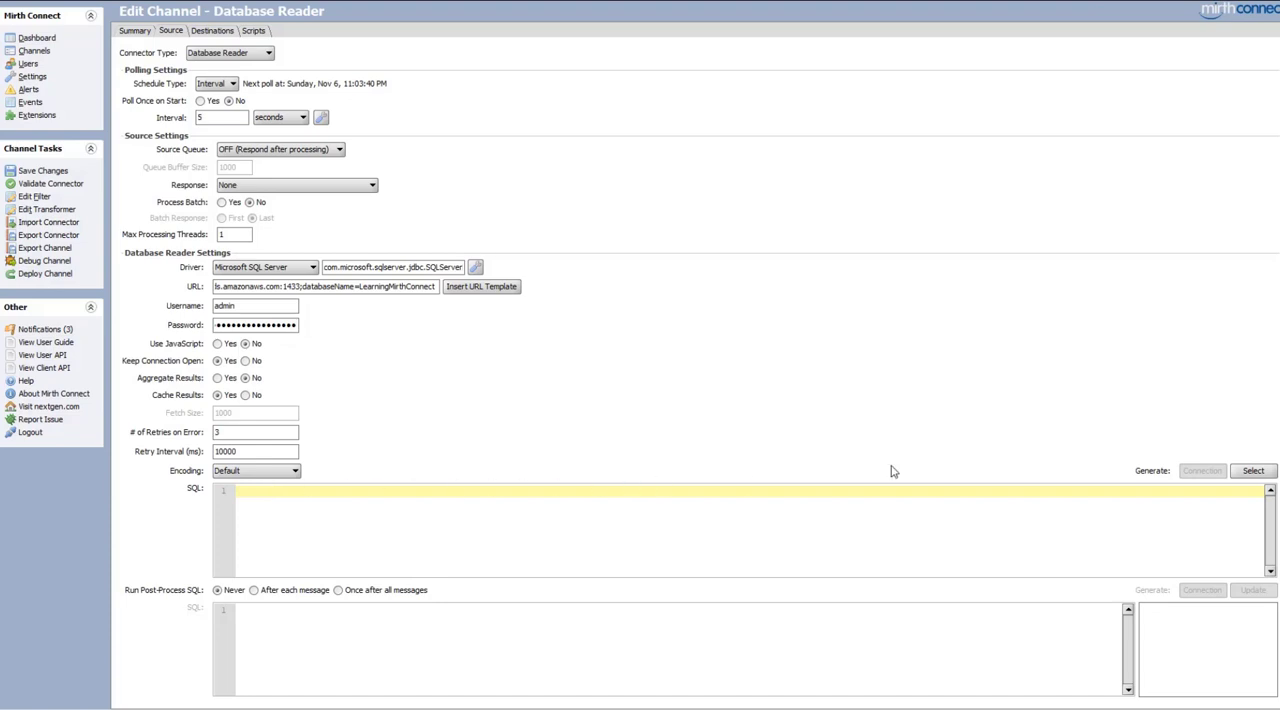
# Generate a SELECT statement for the FakePatients table, including all its columns and Processed
pyautogui.click(1253, 471)
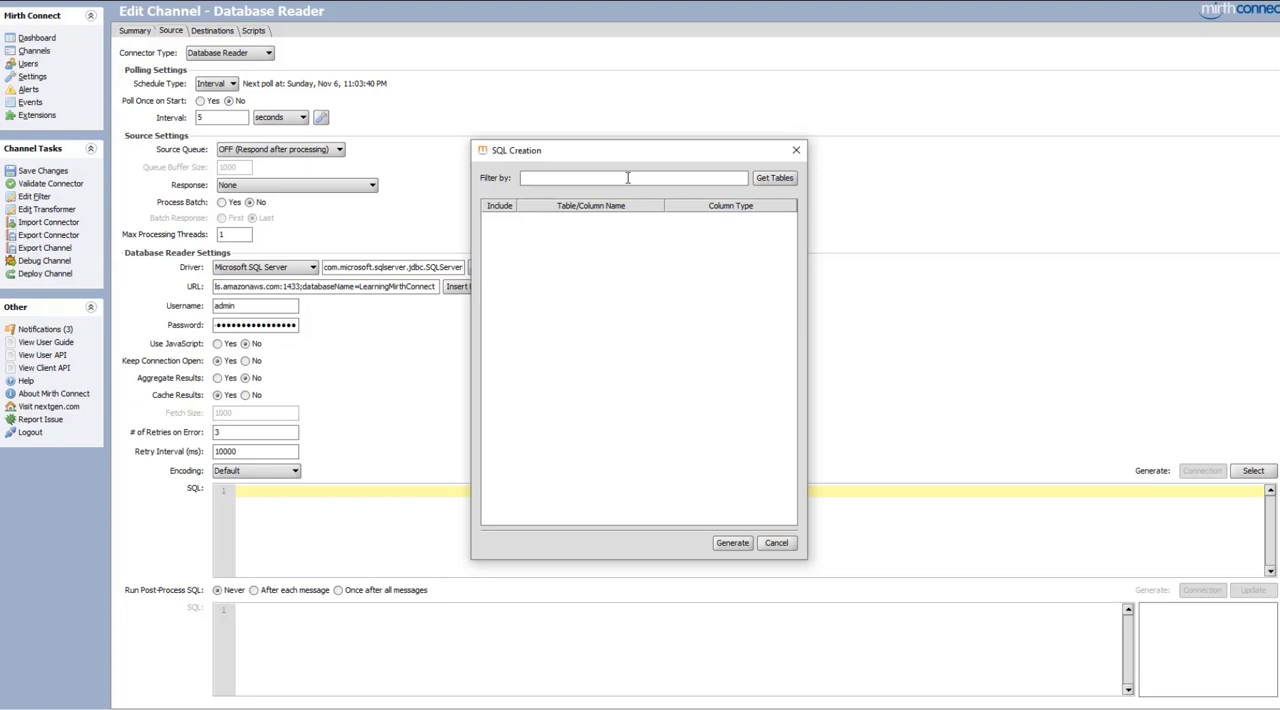
pyautogui.write('akePatients')
pyautogui.click(772, 179)
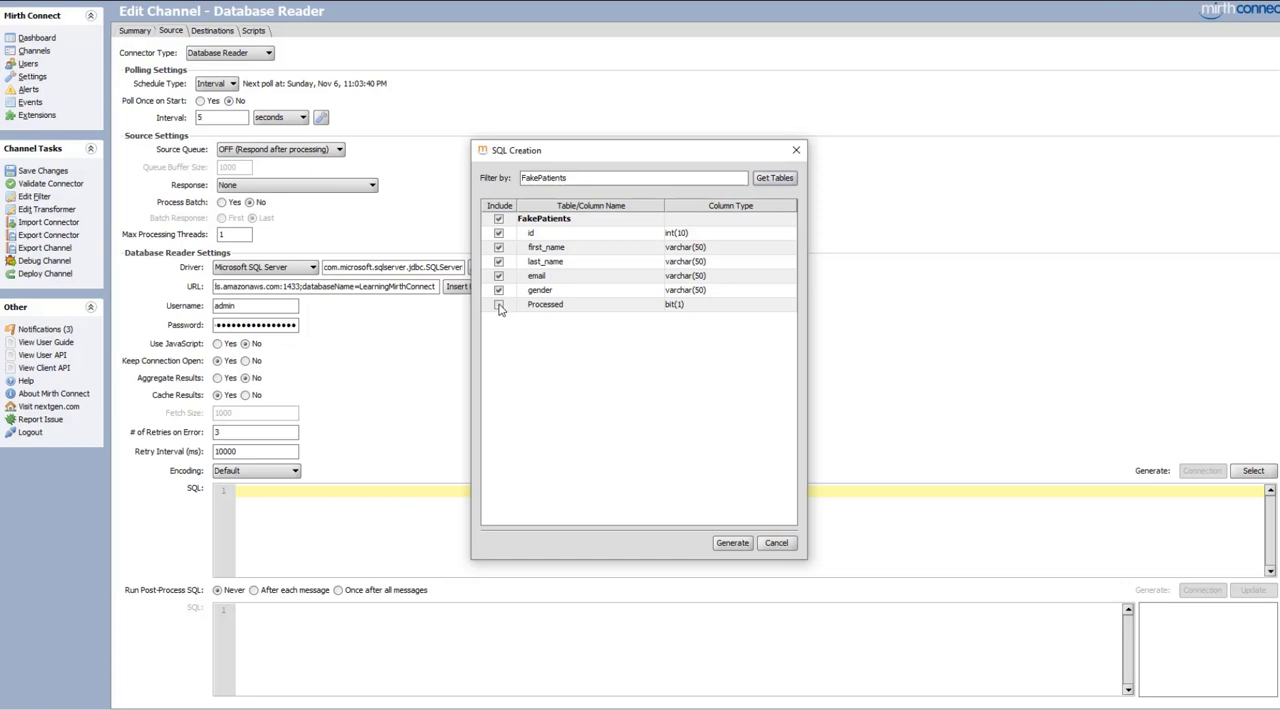
pyautogui.click(498, 305)
pyautogui.click(732, 546)
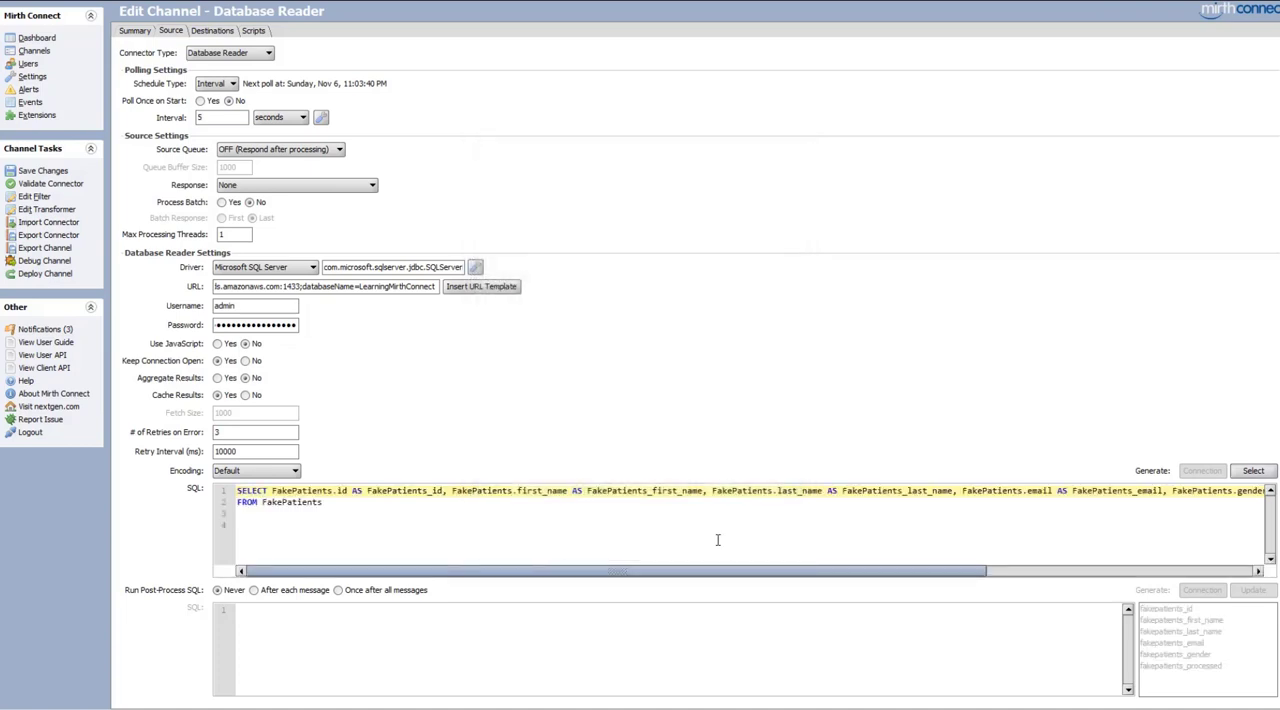
# Add the condition WHERE Processed = 0 after the FROM line and check it against the query's selected columns
pyautogui.click(530, 530)
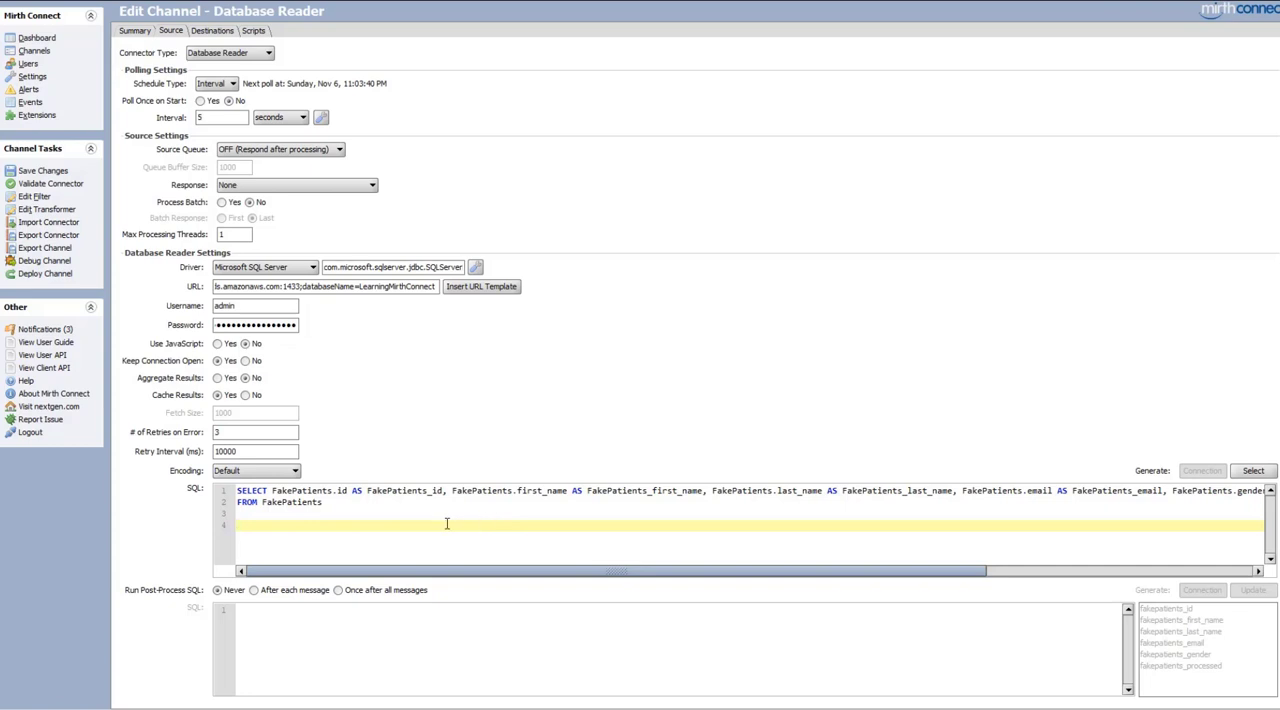
pyautogui.click(342, 503)
pyautogui.press('Return')
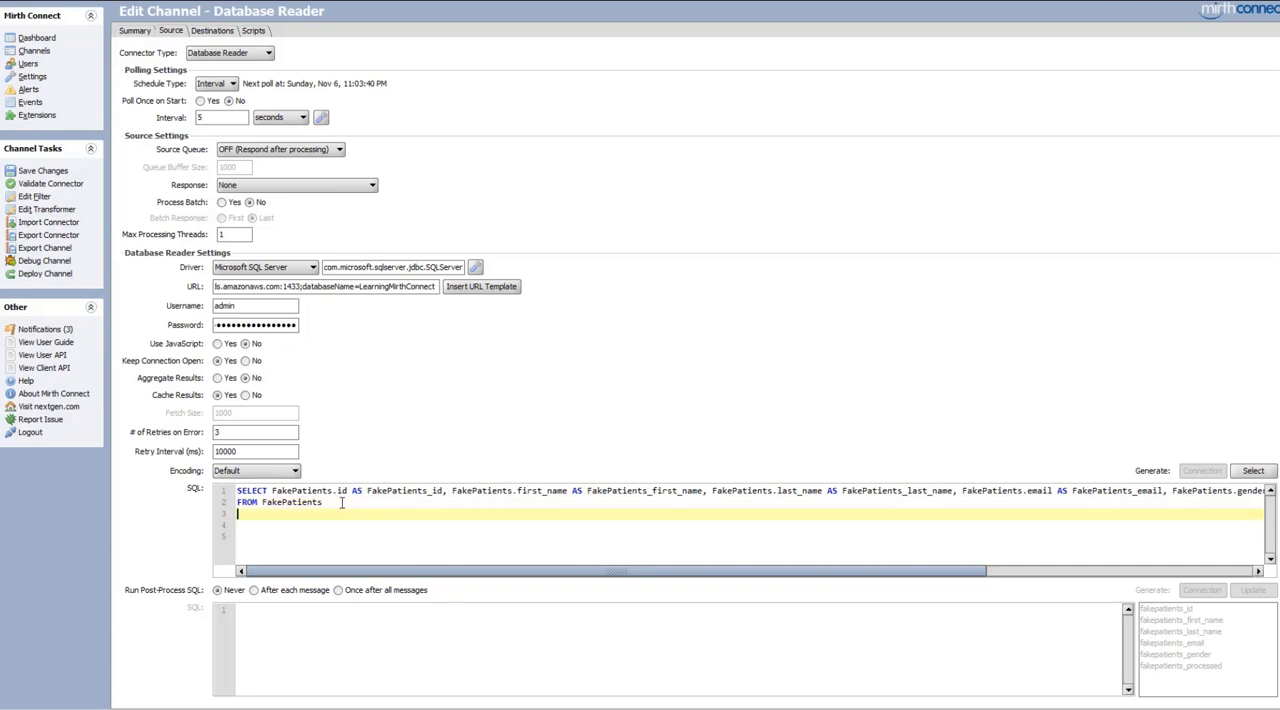
pyautogui.write('WHERE Processed = 0')
pyautogui.doubleClick(328, 513)
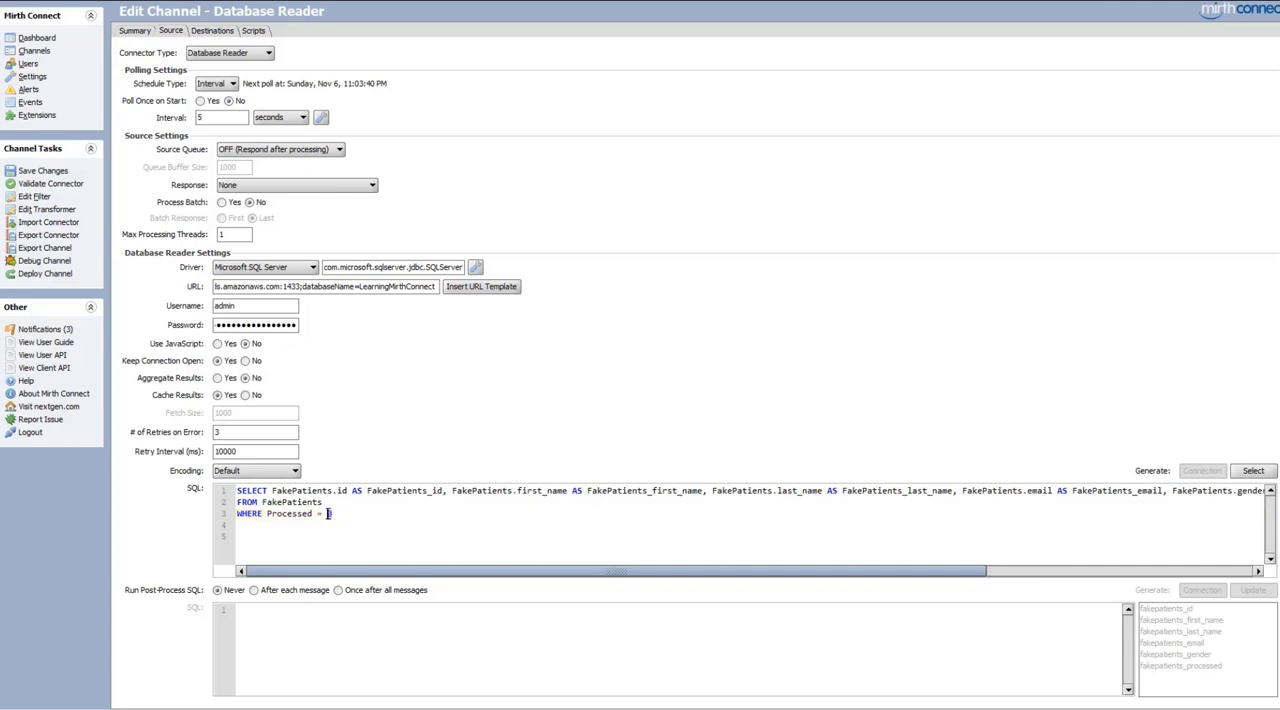
pyautogui.click(333, 513)
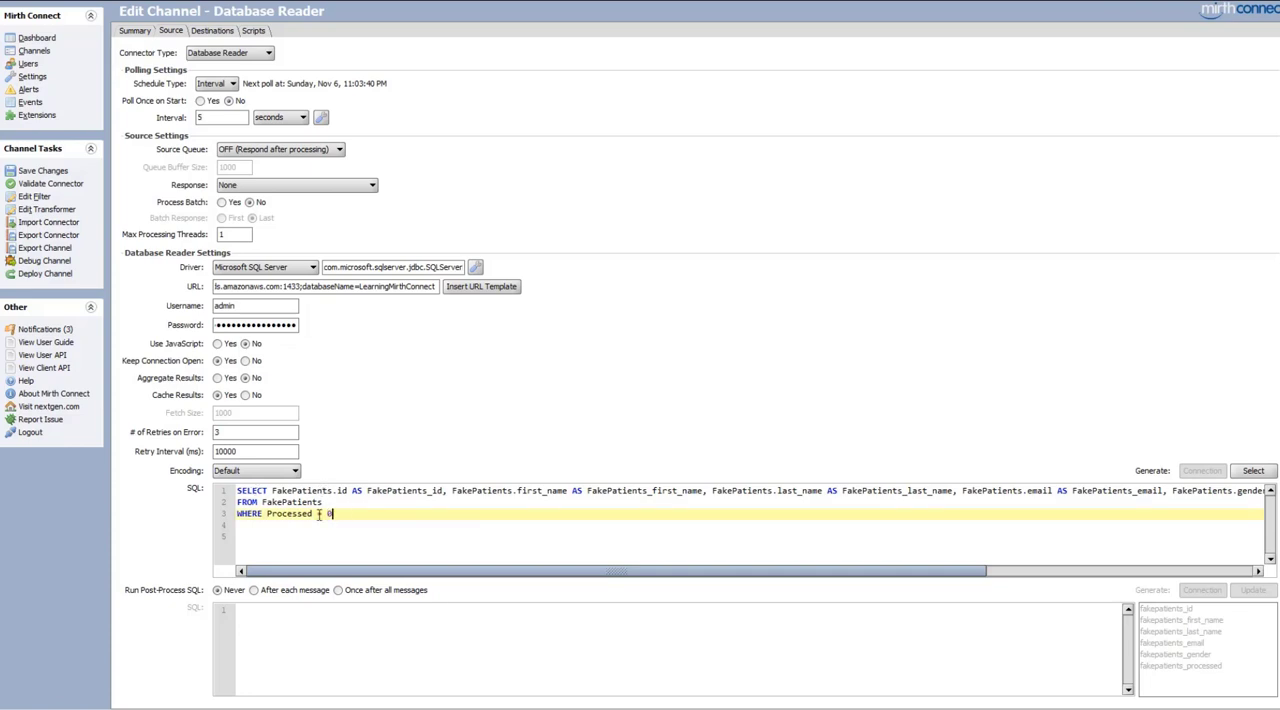
pyautogui.moveTo(312, 513); pyautogui.dragTo(267, 513)
pyautogui.moveTo(392, 570); pyautogui.dragTo(660, 570)
pyautogui.moveTo(1133, 491); pyautogui.dragTo(1027, 491)
pyautogui.moveTo(1030, 575); pyautogui.dragTo(731, 576)
pyautogui.click(372, 518)
# Save the Database Reader channel and deploy it
pyautogui.click(44, 172)
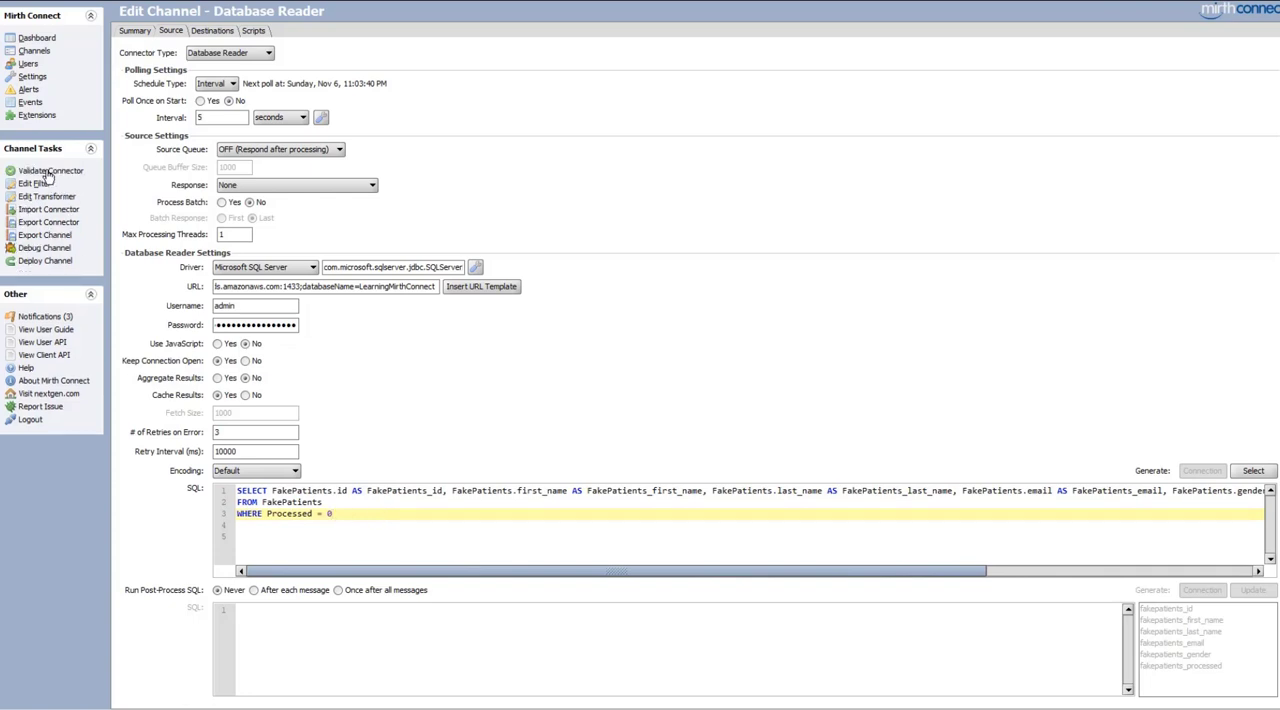
pyautogui.click(36, 266)
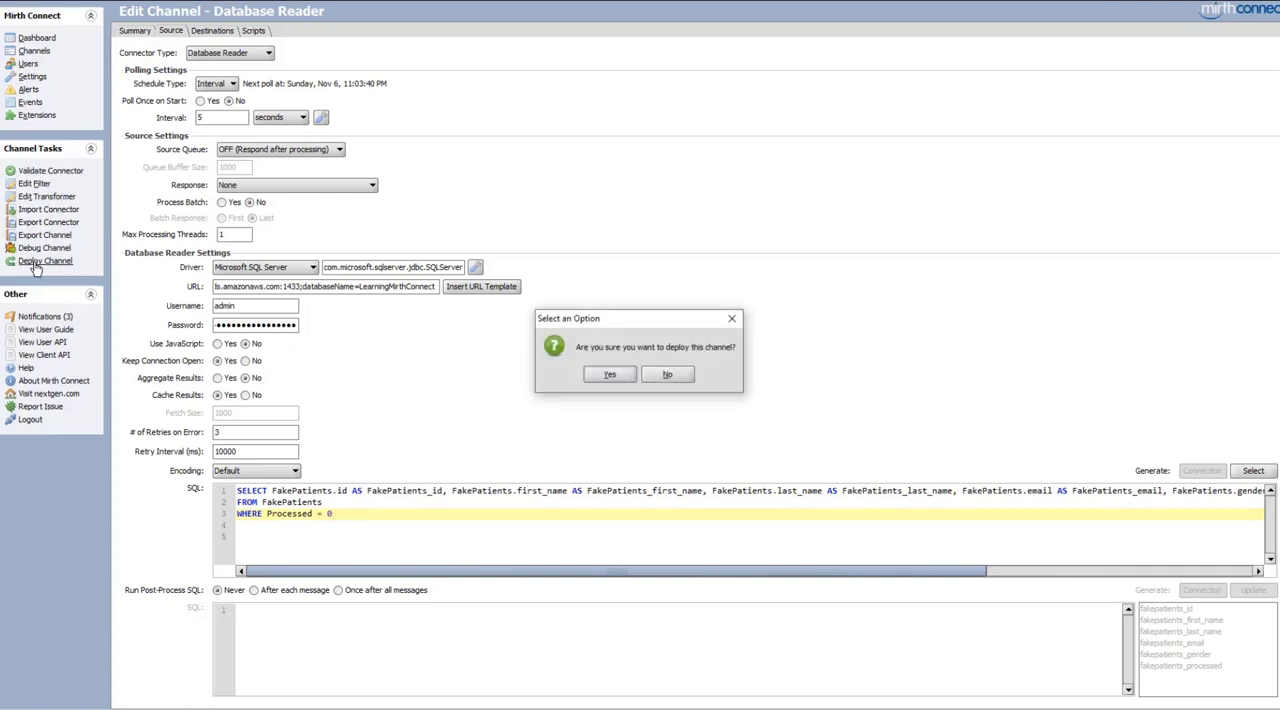
pyautogui.click(622, 376)
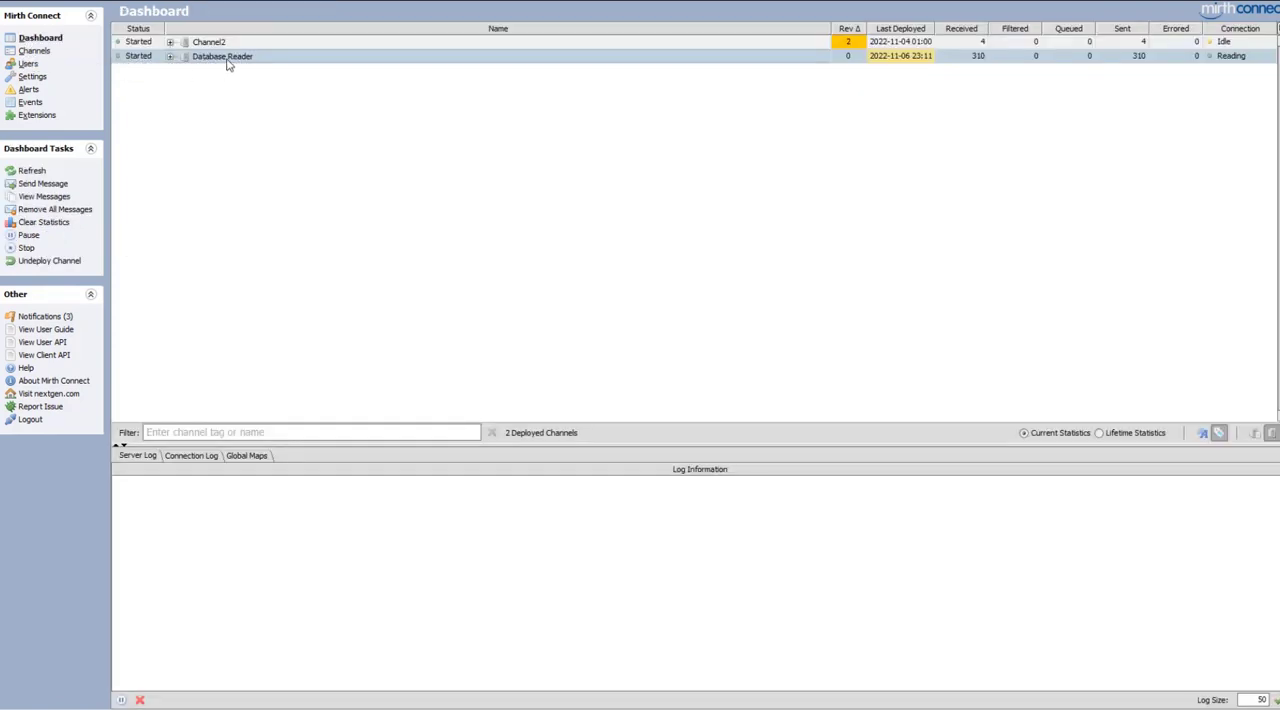
# Examine the raw source XML of several messages received by the Database Reader channel
pyautogui.doubleClick(226, 57)
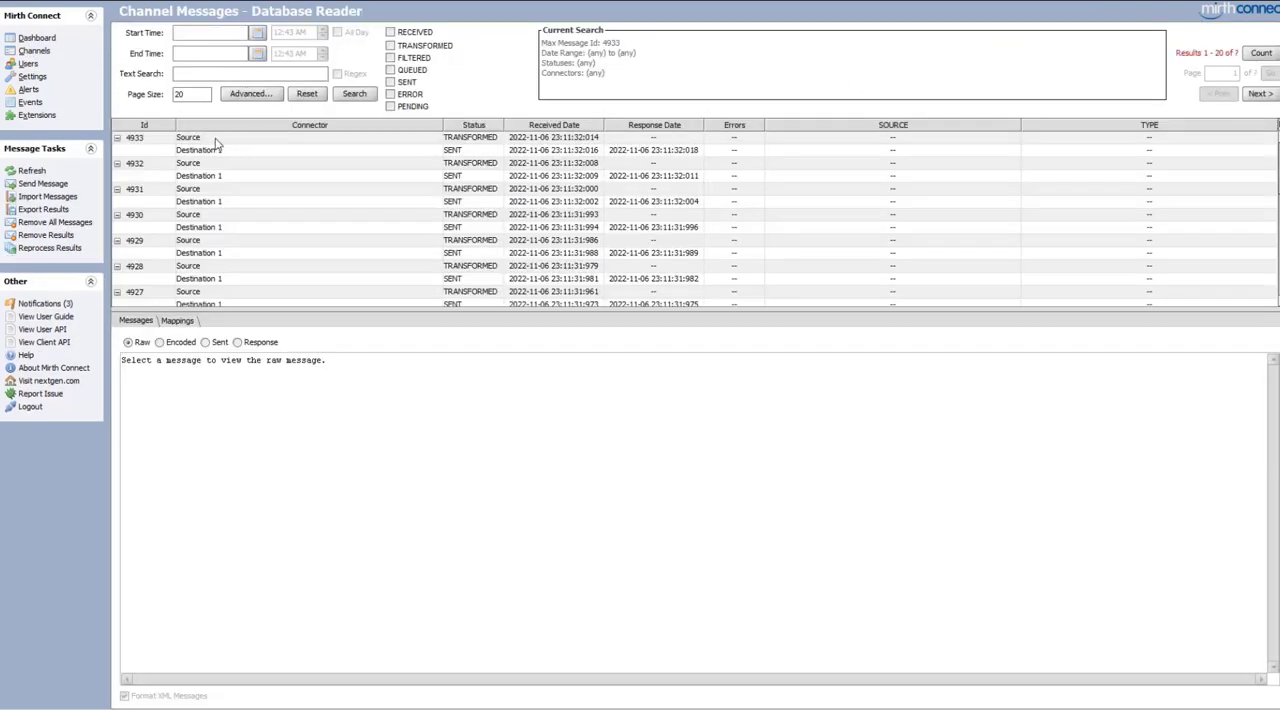
pyautogui.click(216, 144)
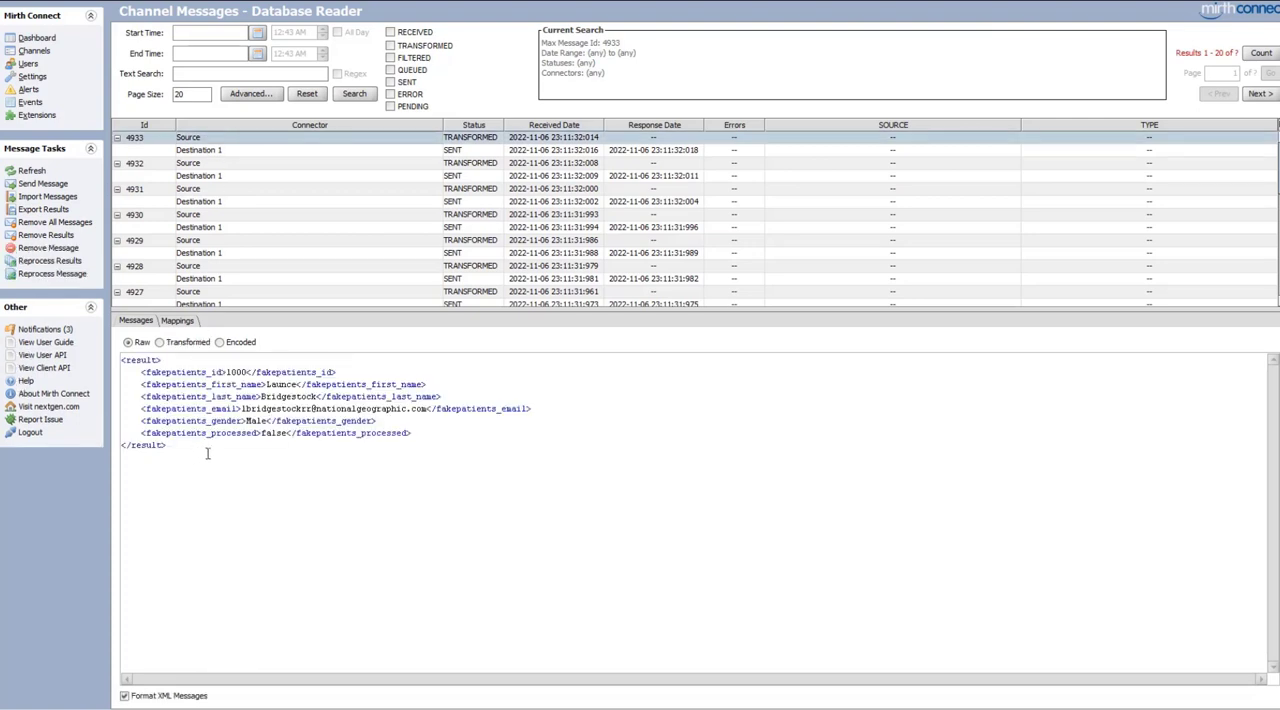
pyautogui.moveTo(207, 453); pyautogui.dragTo(108, 358)
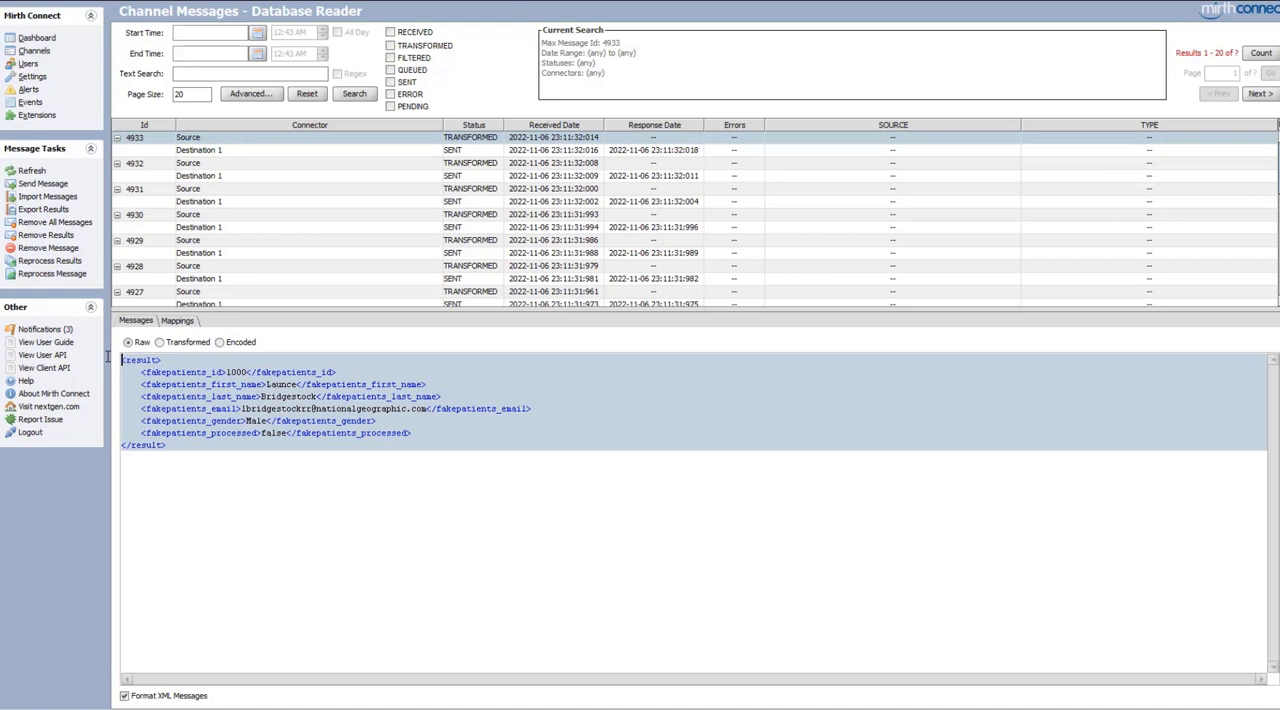
pyautogui.click(142, 360)
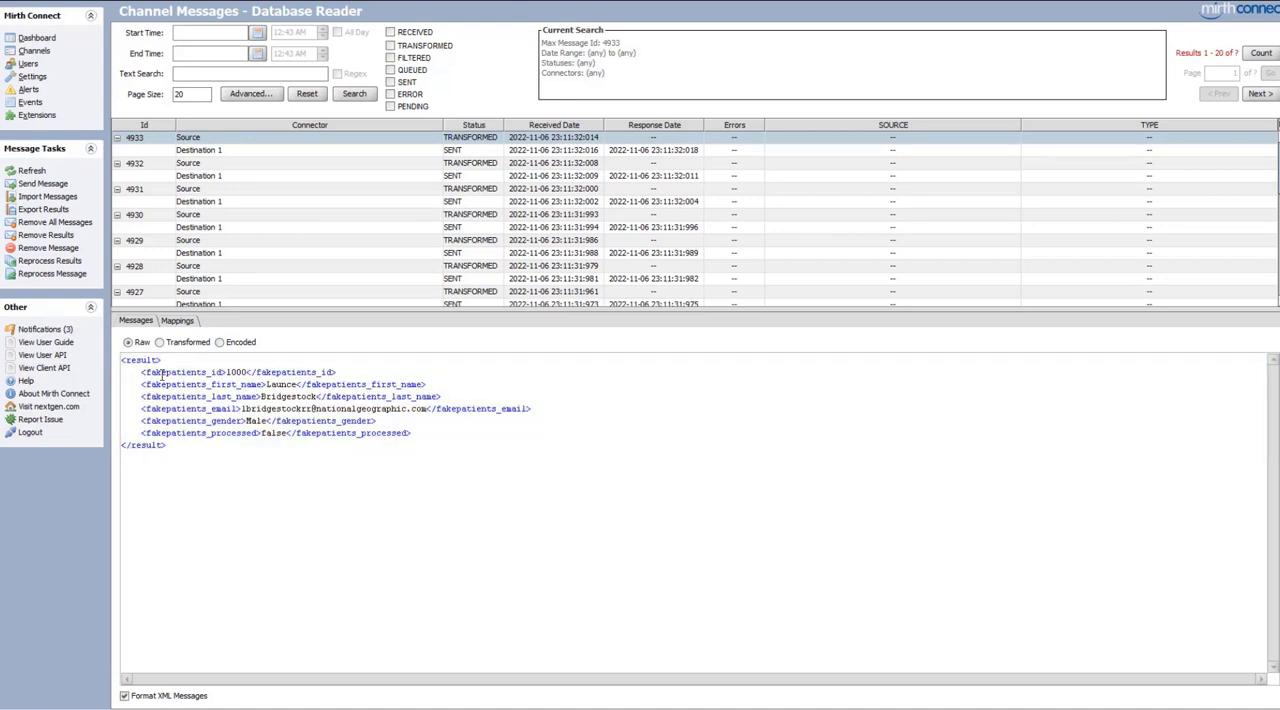
pyautogui.moveTo(152, 373); pyautogui.dragTo(234, 385)
pyautogui.click(219, 385)
pyautogui.click(214, 164)
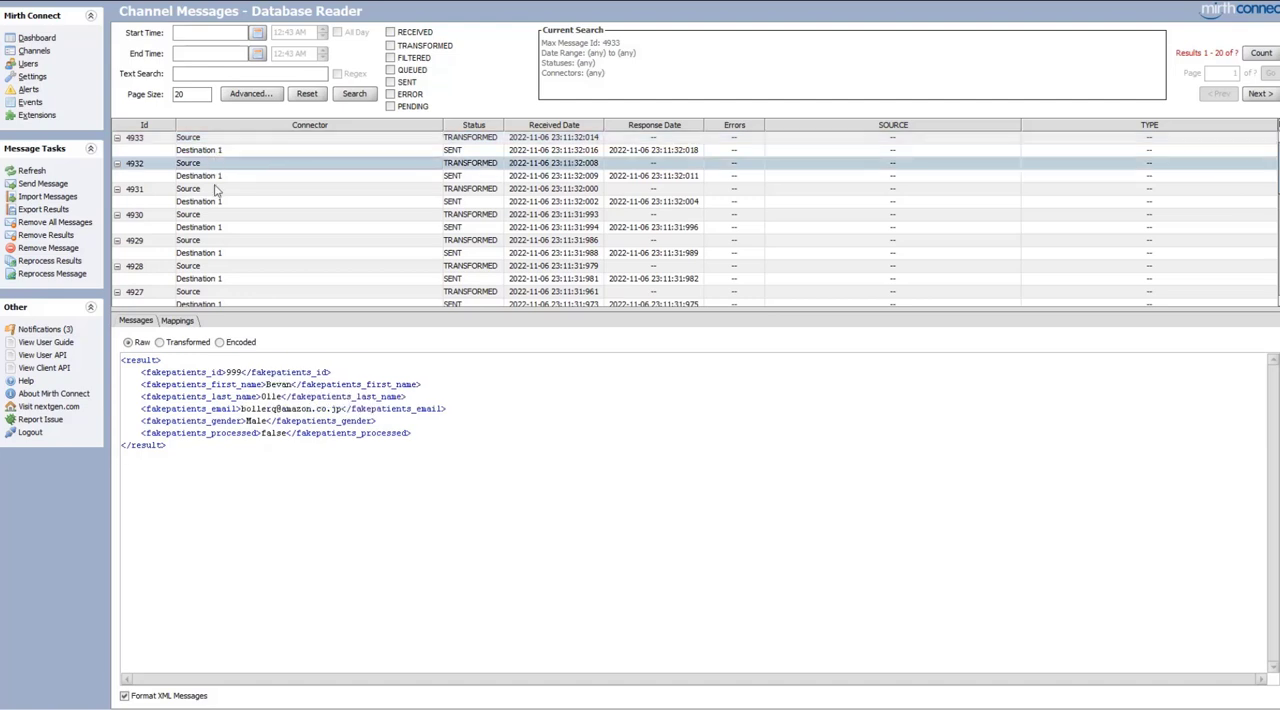
pyautogui.click(210, 215)
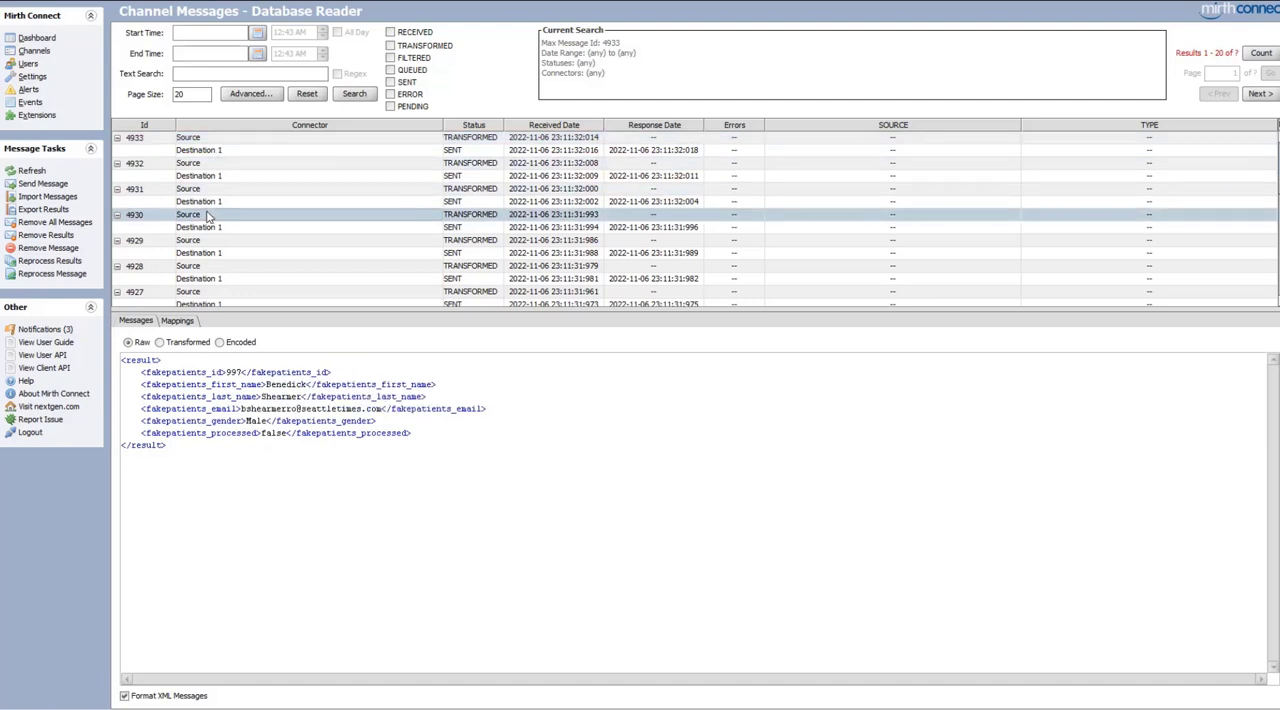
# Reopen the Database Reader channel's source settings and set Aggregate Results to Yes, accepting the memory warning
pyautogui.click(36, 52)
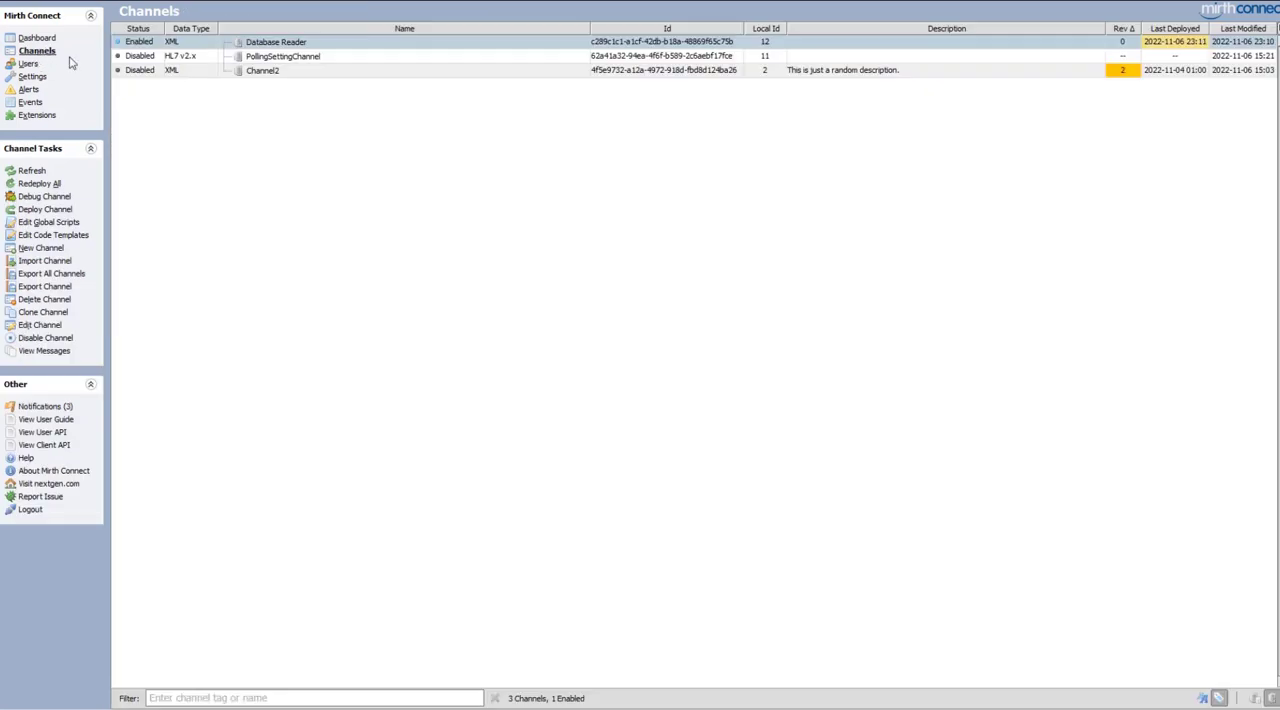
pyautogui.doubleClick(271, 45)
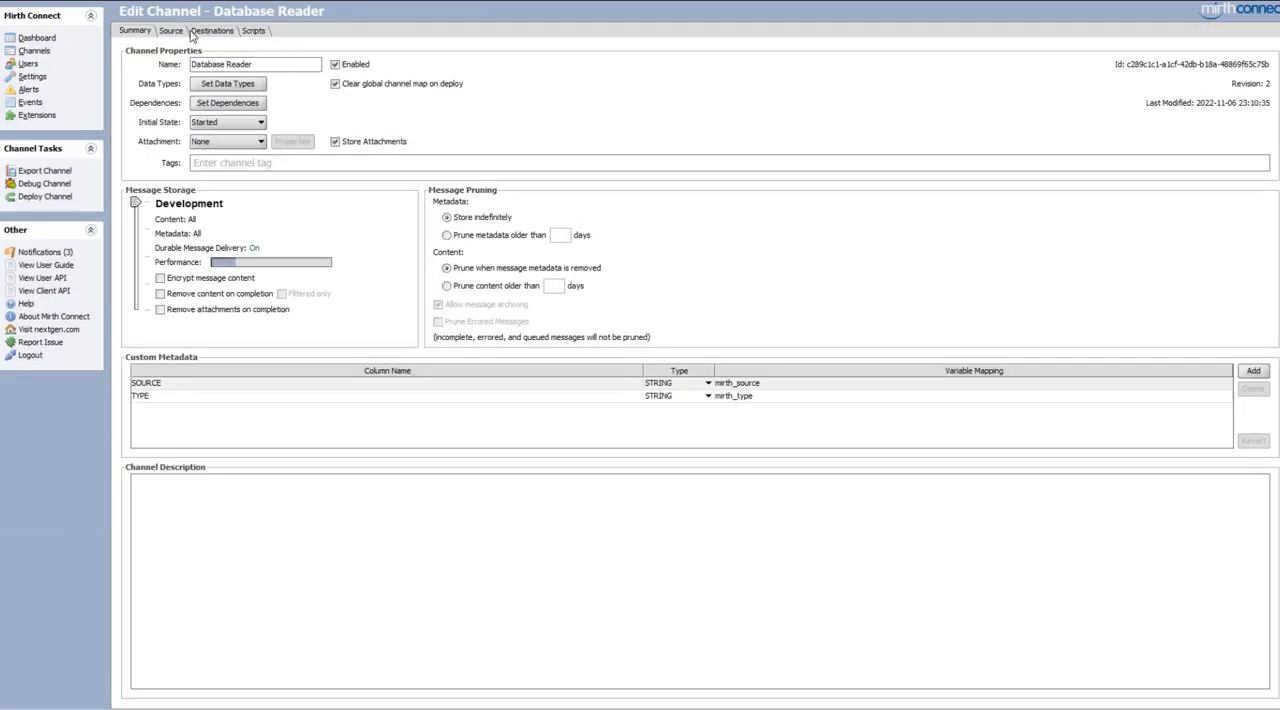
pyautogui.click(174, 31)
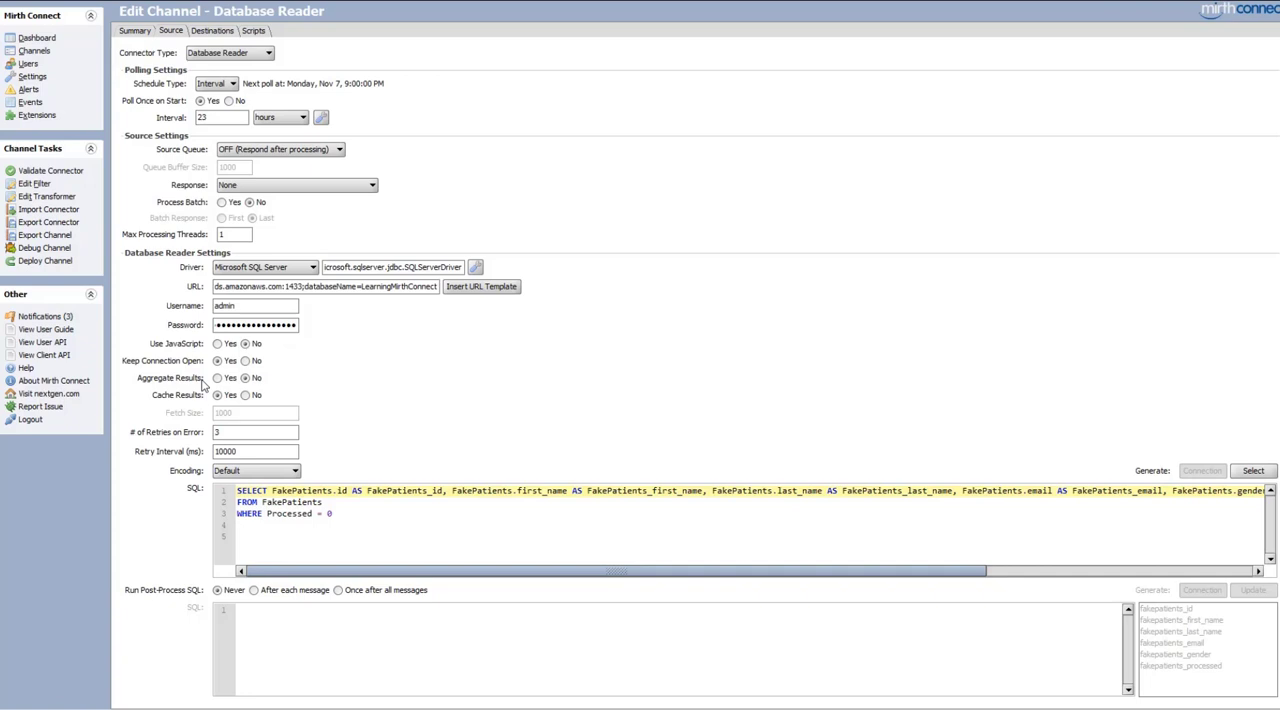
pyautogui.click(217, 378)
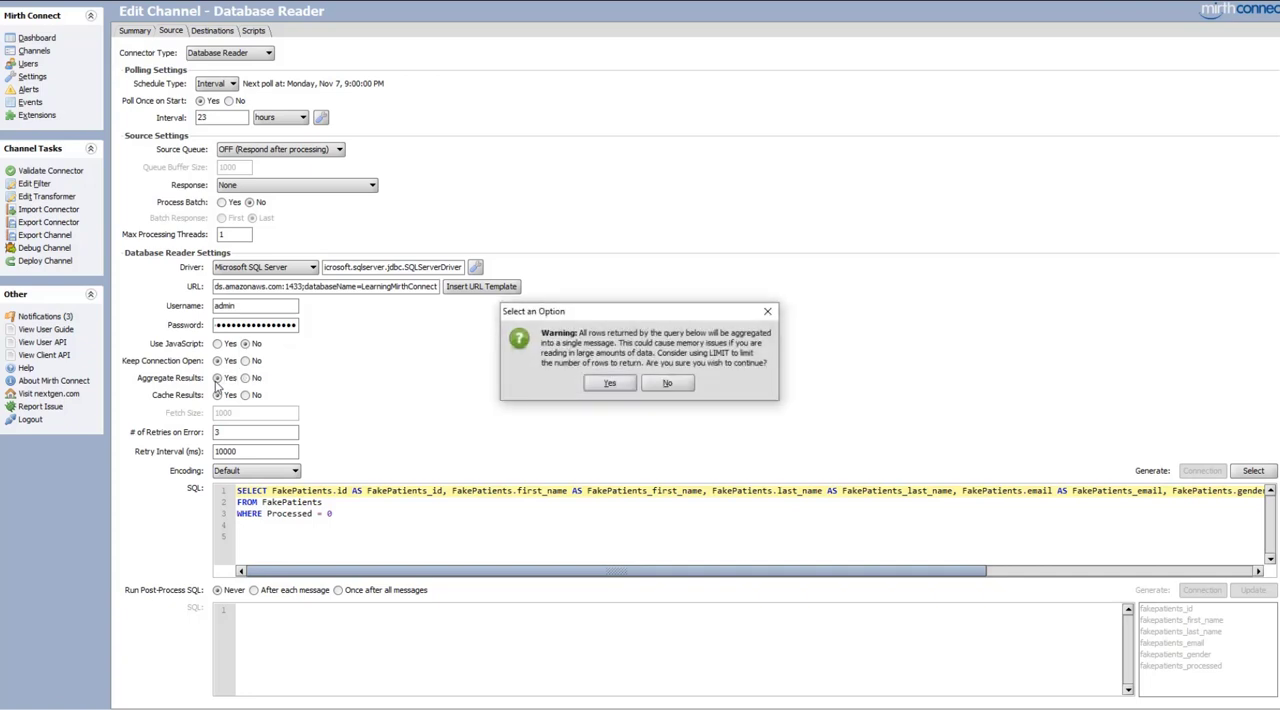
pyautogui.click(614, 387)
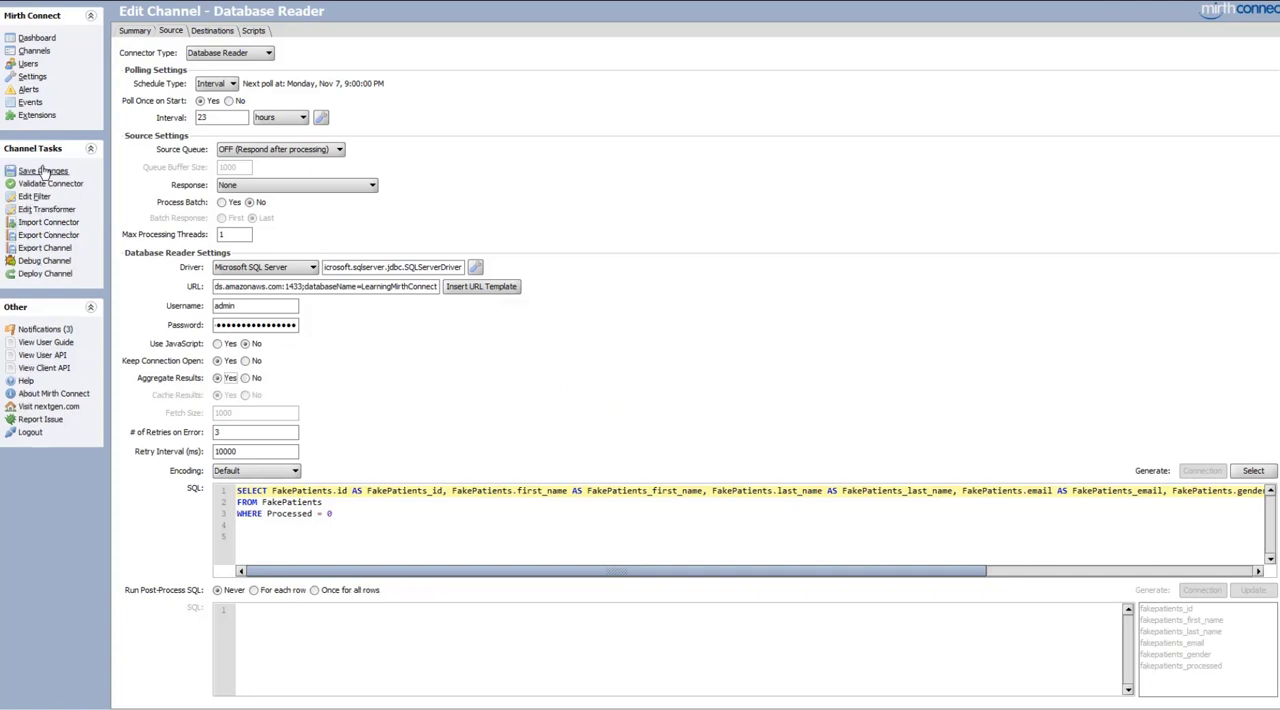
# Save the aggregated-results change and redeploy the Database Reader channel
pyautogui.click(44, 172)
pyautogui.click(46, 262)
pyautogui.click(619, 375)
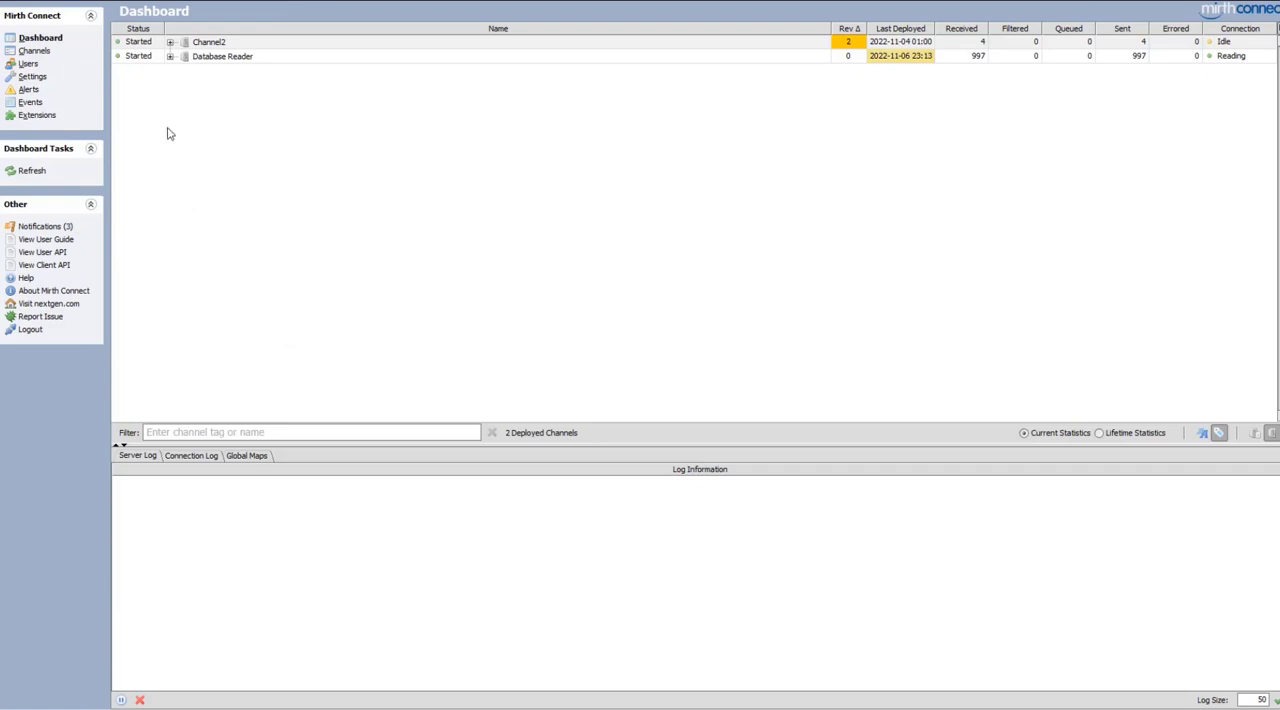
# Open the Database Reader channel's messages and examine the newest source message's raw XML
pyautogui.doubleClick(238, 58)
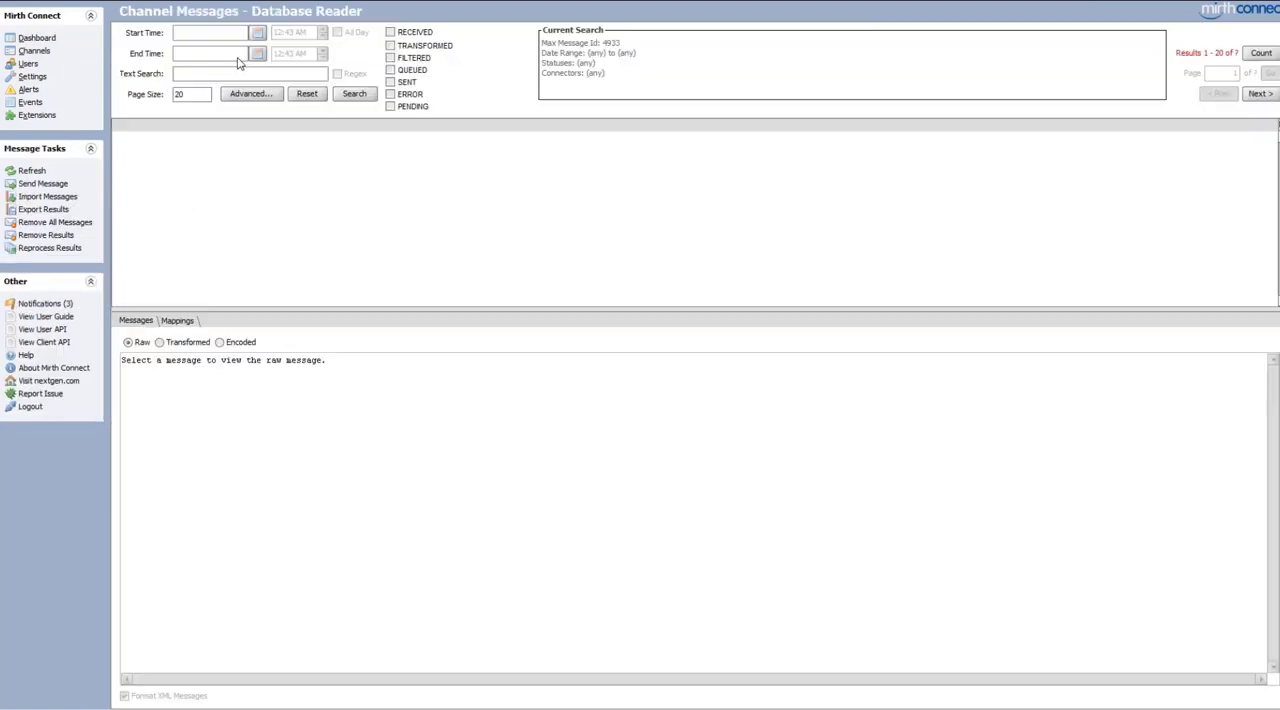
pyautogui.click(247, 140)
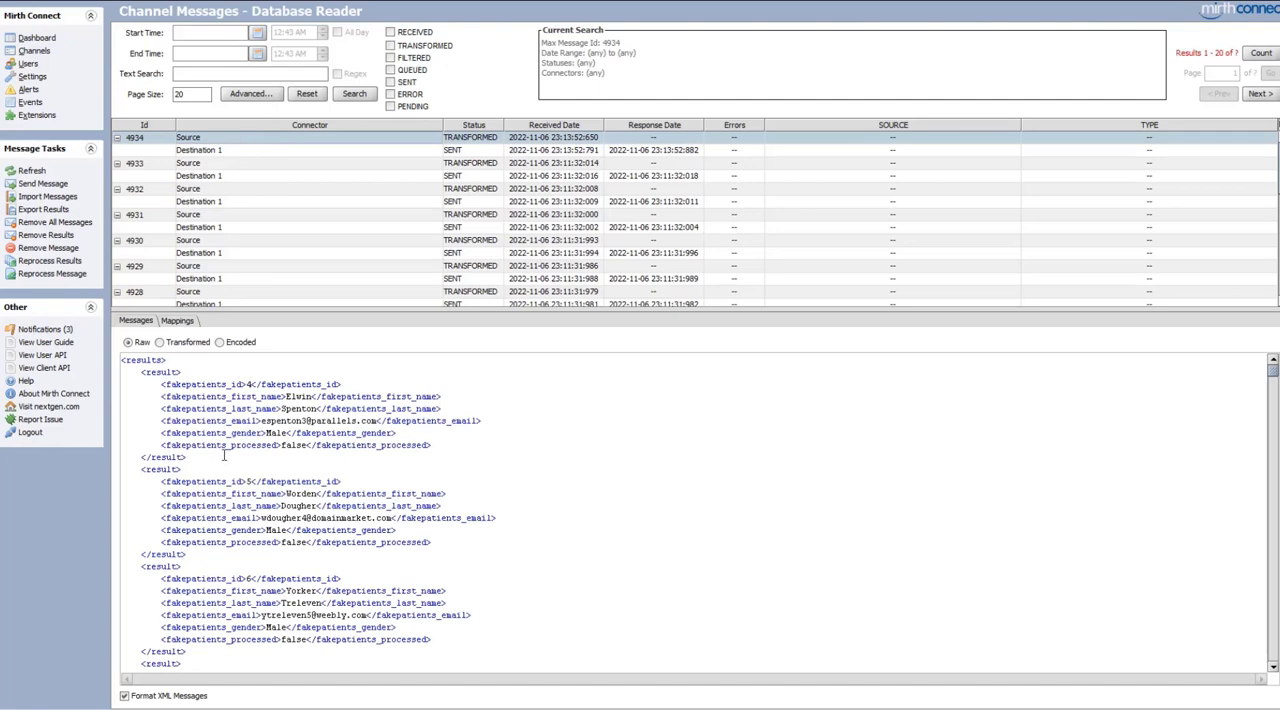
# Examine the aggregated patient records in the newest source message's raw XML
pyautogui.scroll(-2, 224, 456)
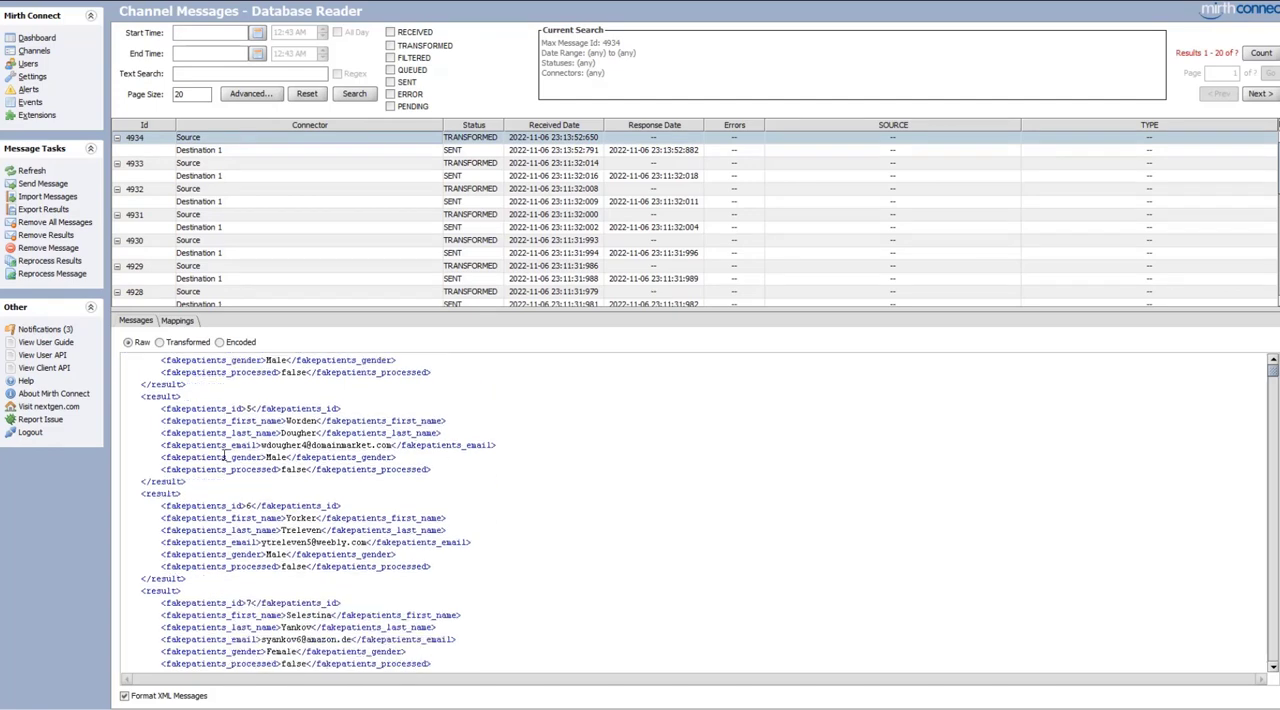
pyautogui.scroll(-20, 224, 456)
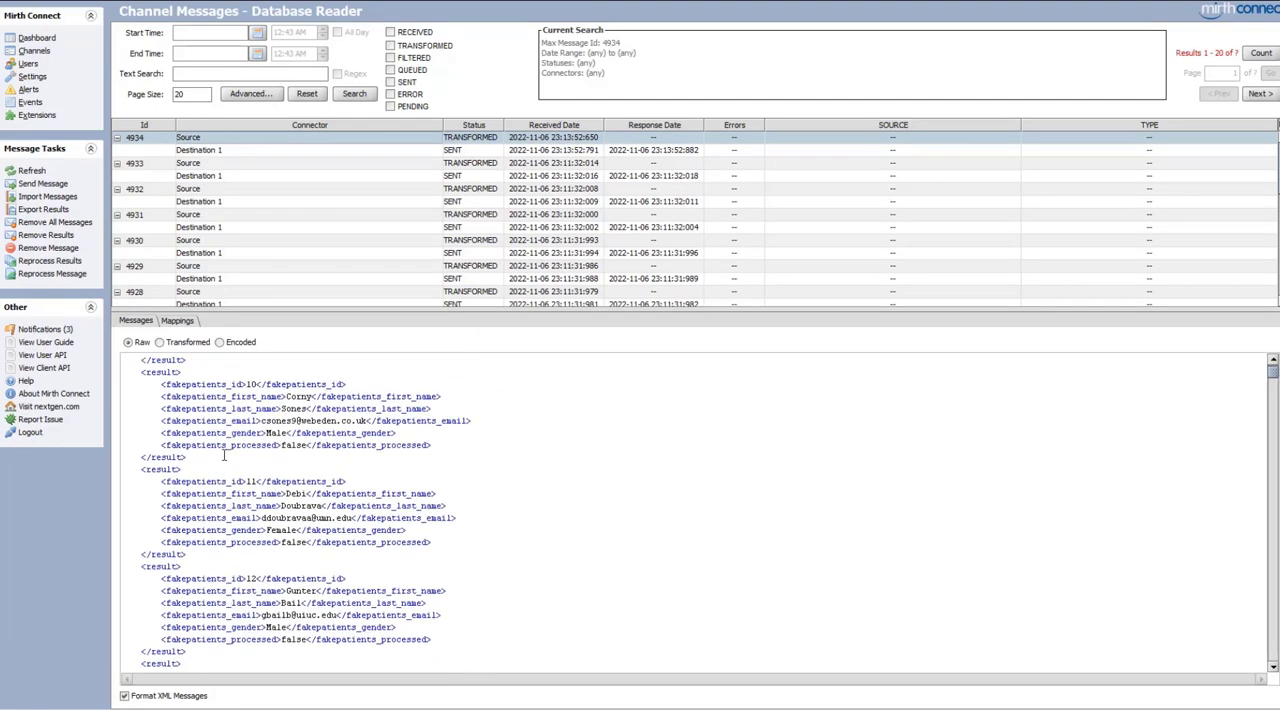
pyautogui.scroll(-3, 224, 456)
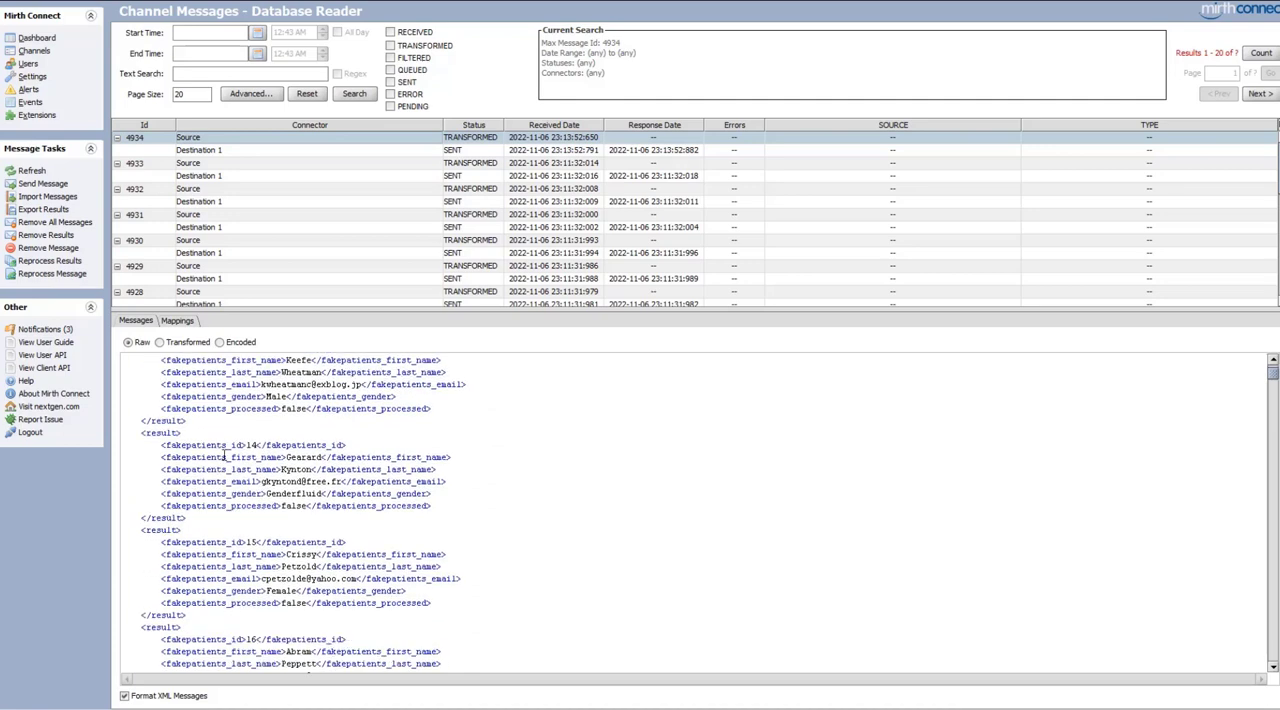
pyautogui.scroll(-2, 224, 456)
pyautogui.scroll(20, 224, 456)
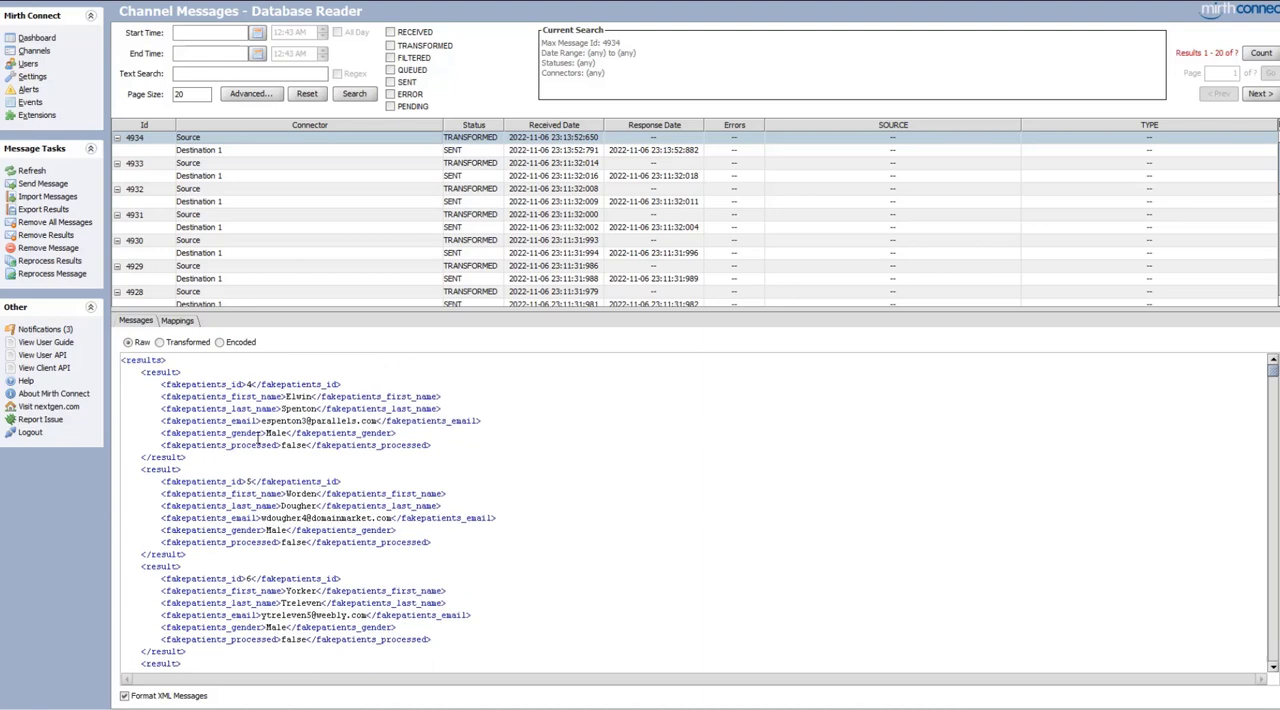
# Reopen the Database Reader channel's source settings and set Aggregate Results to No
pyautogui.click(37, 38)
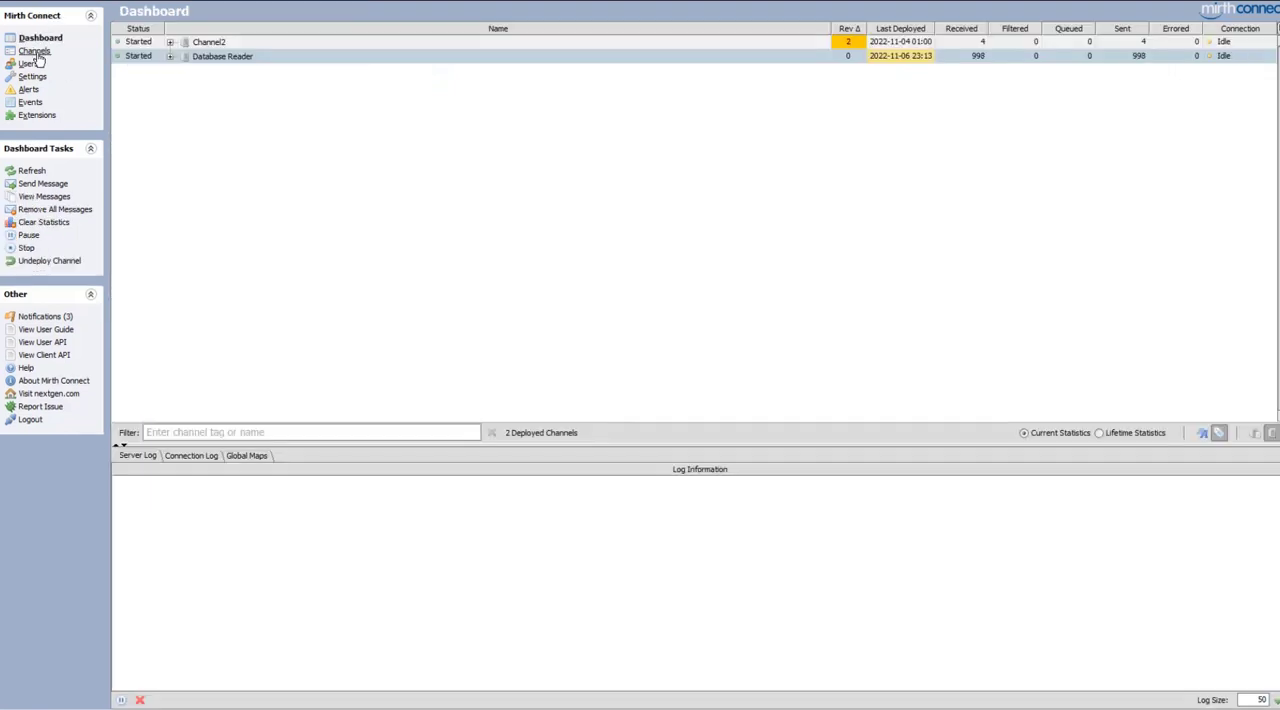
pyautogui.click(34, 51)
pyautogui.doubleClick(276, 44)
pyautogui.click(178, 33)
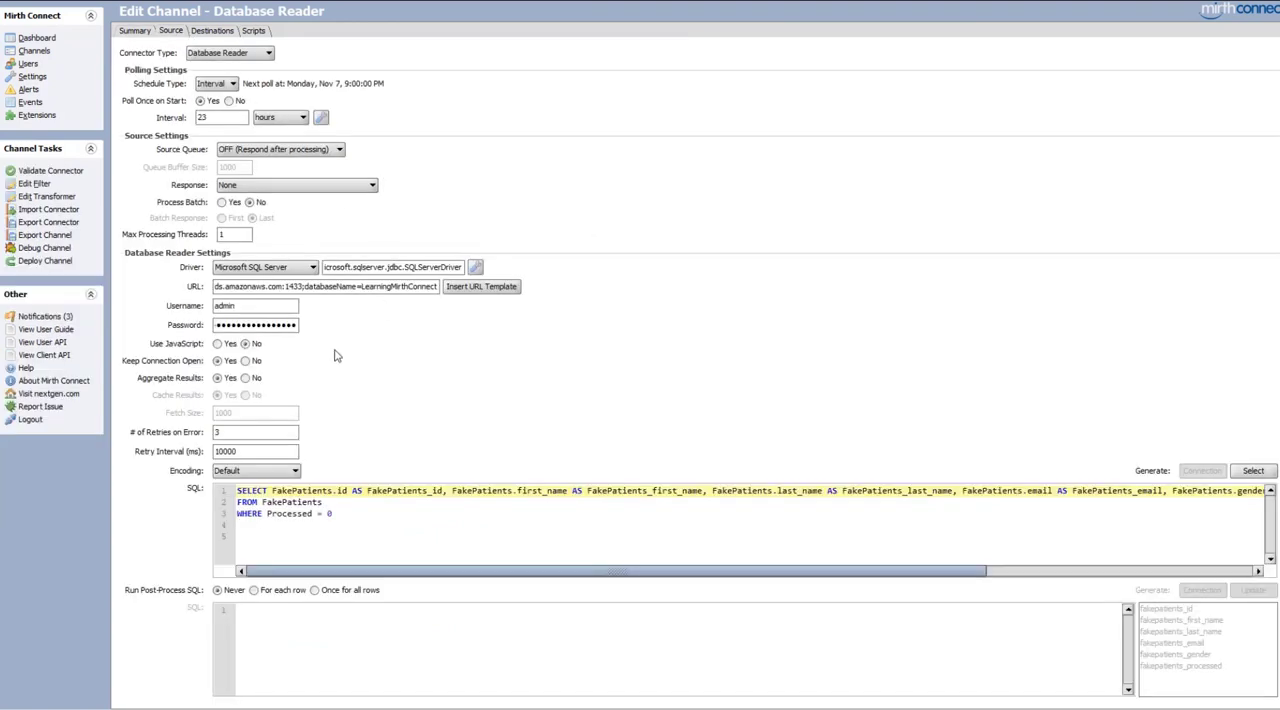
pyautogui.click(217, 379)
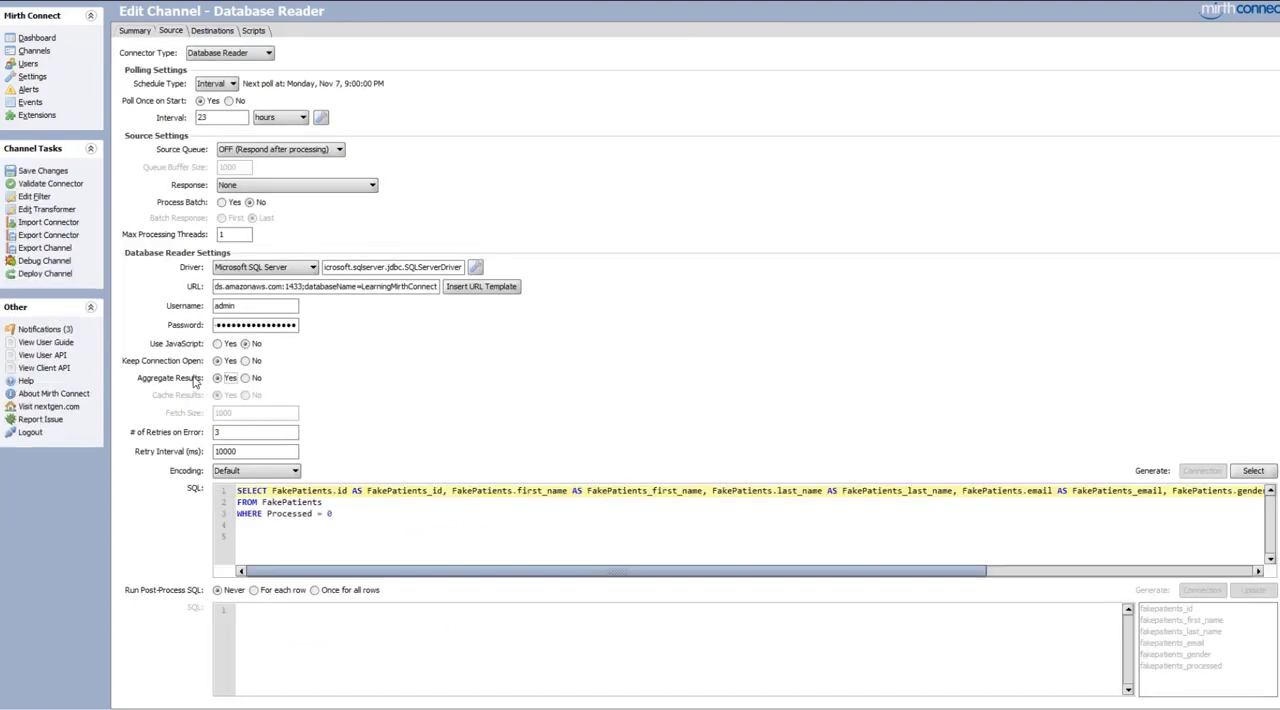
pyautogui.click(245, 378)
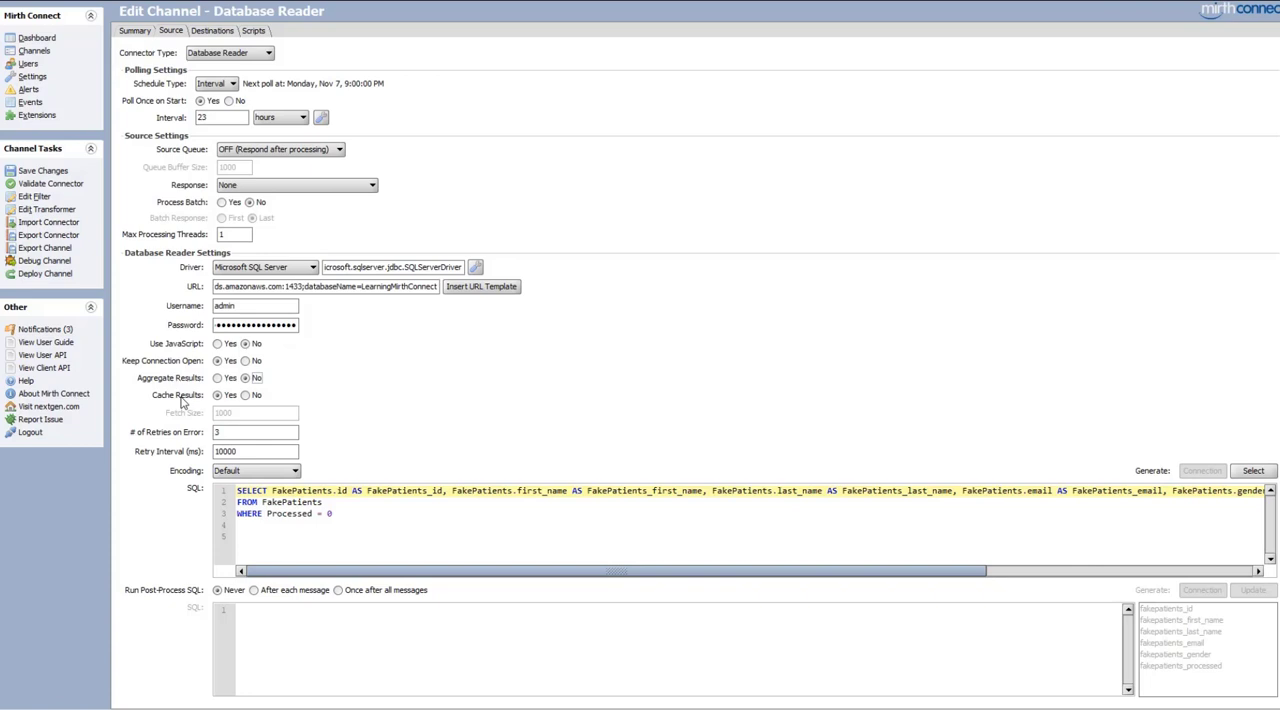
# Set Cache Results to No and enter a retry interval of 10000 ms
pyautogui.click(243, 397)
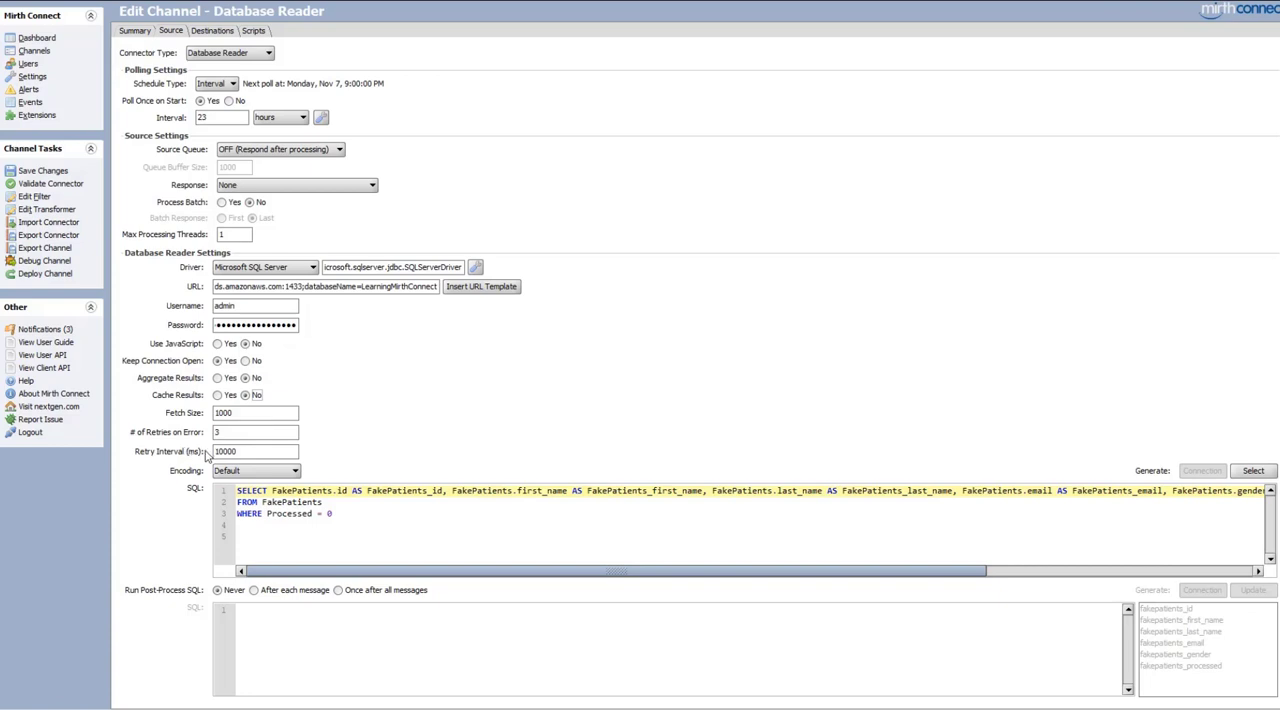
pyautogui.moveTo(240, 451); pyautogui.dragTo(193, 450)
pyautogui.write('10000')
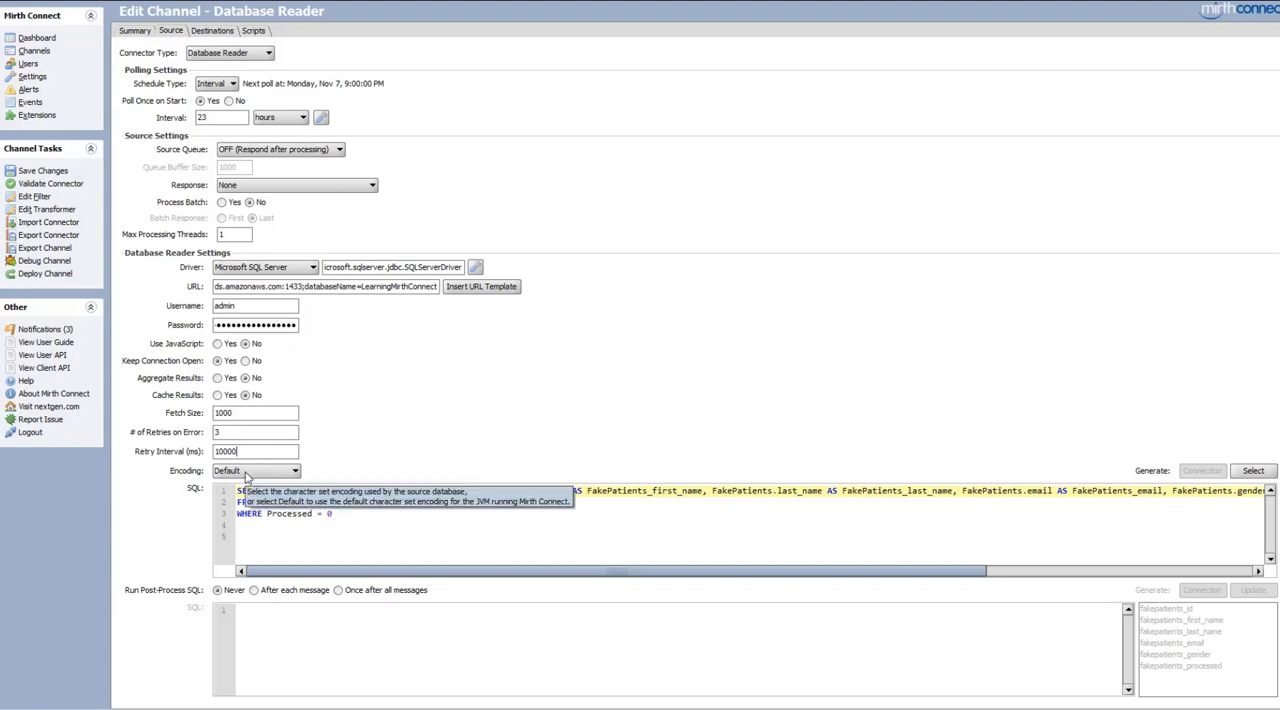
# Look through the available character encodings and keep Default selected
pyautogui.click(246, 476)
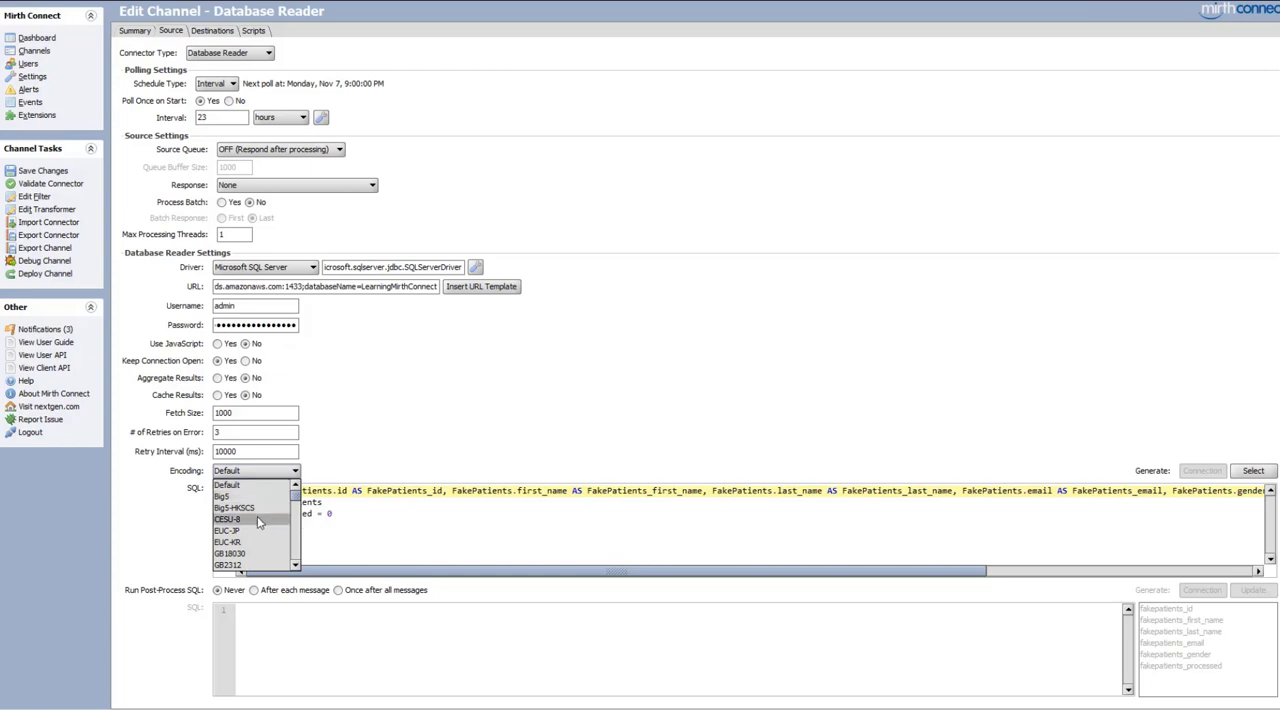
pyautogui.scroll(-8, 258, 522)
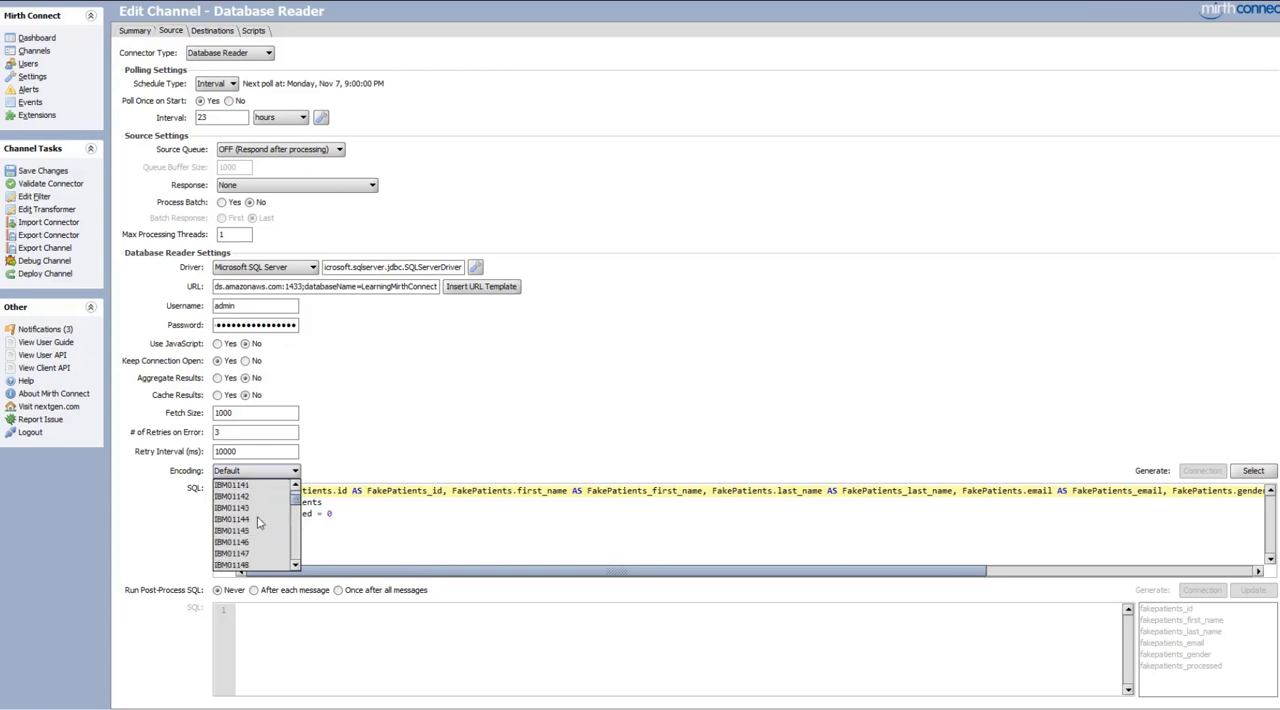
pyautogui.scroll(8, 258, 522)
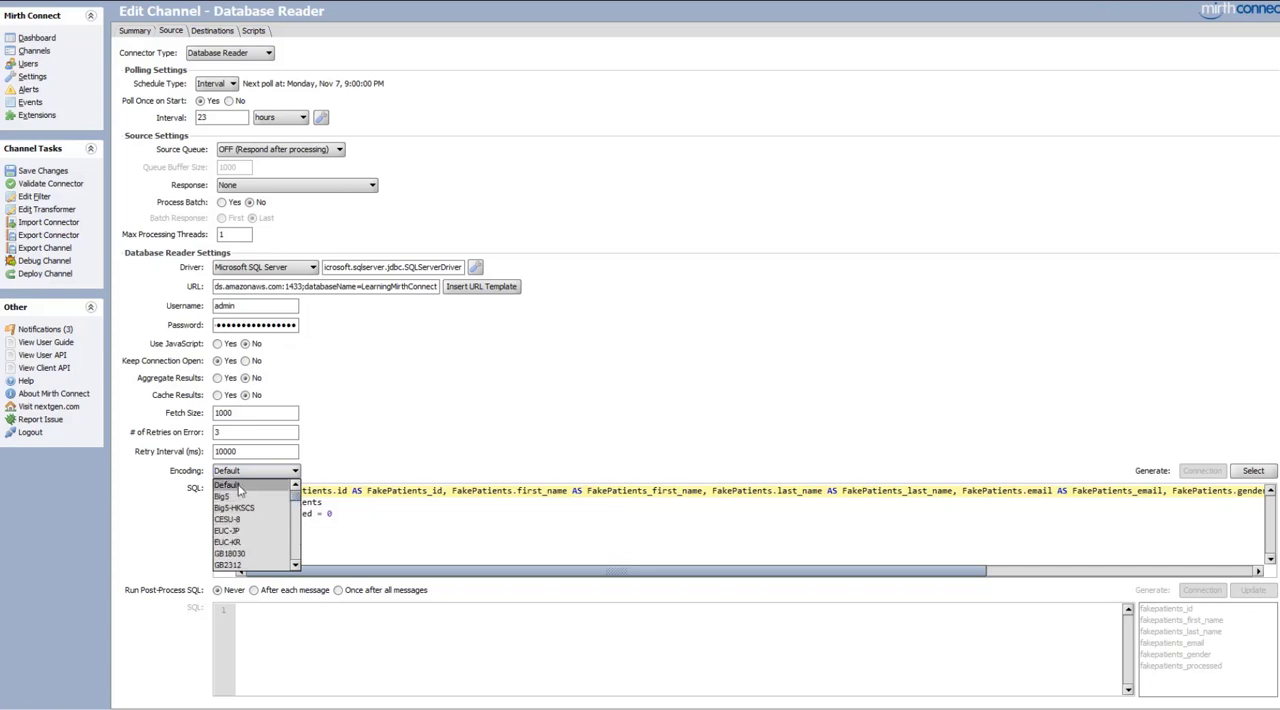
pyautogui.click(239, 485)
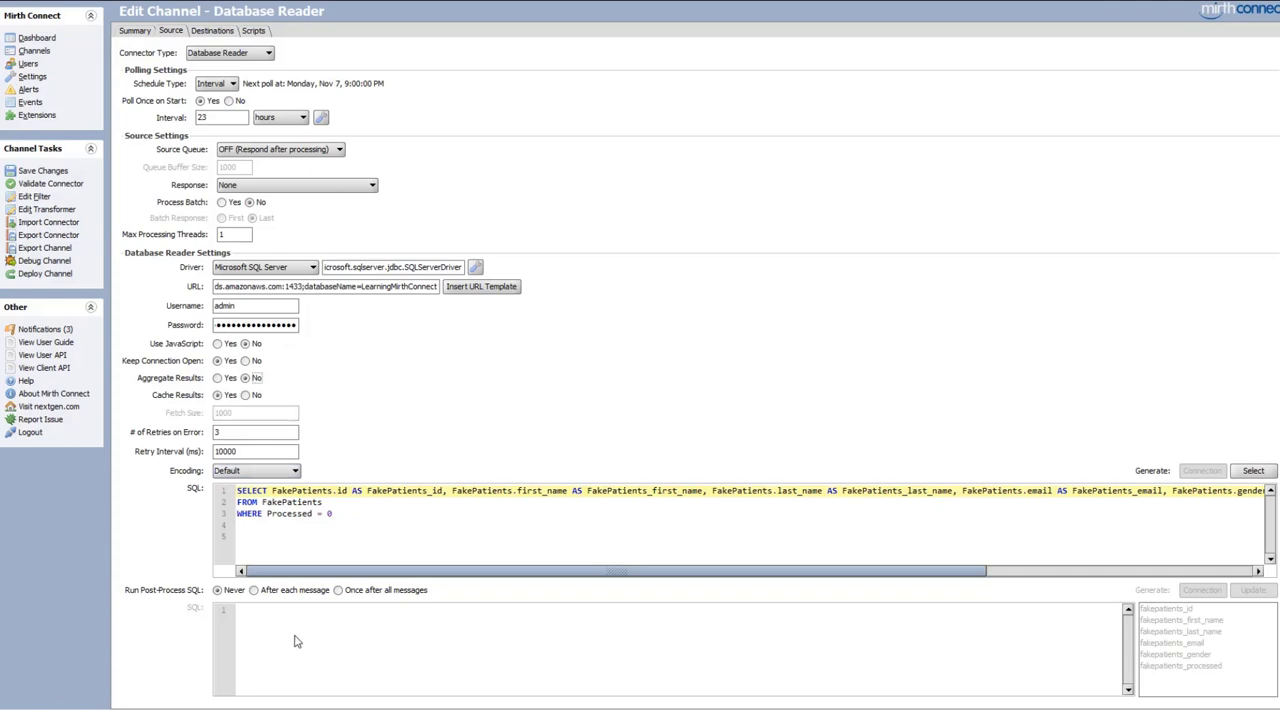
# Set Run Post-Process SQL to Once after all messages and begin its statement with UPDATE FakePatients and a SET clause
pyautogui.click(258, 592)
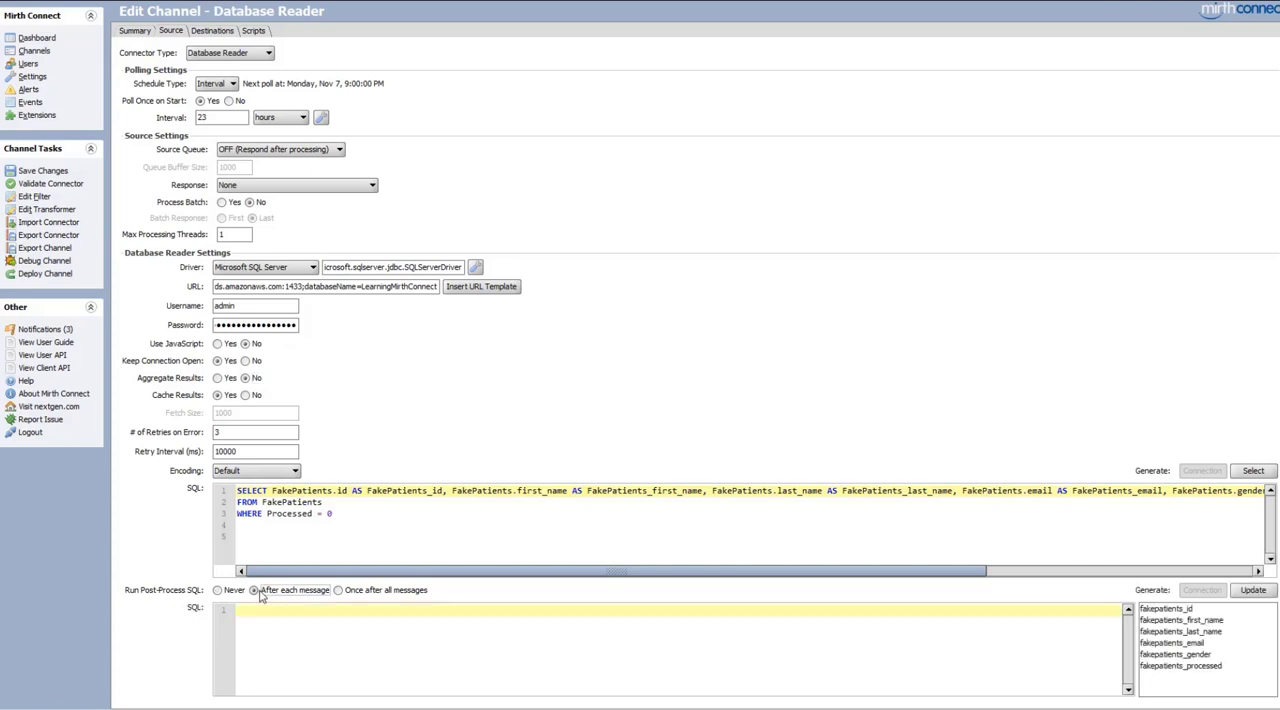
pyautogui.click(344, 592)
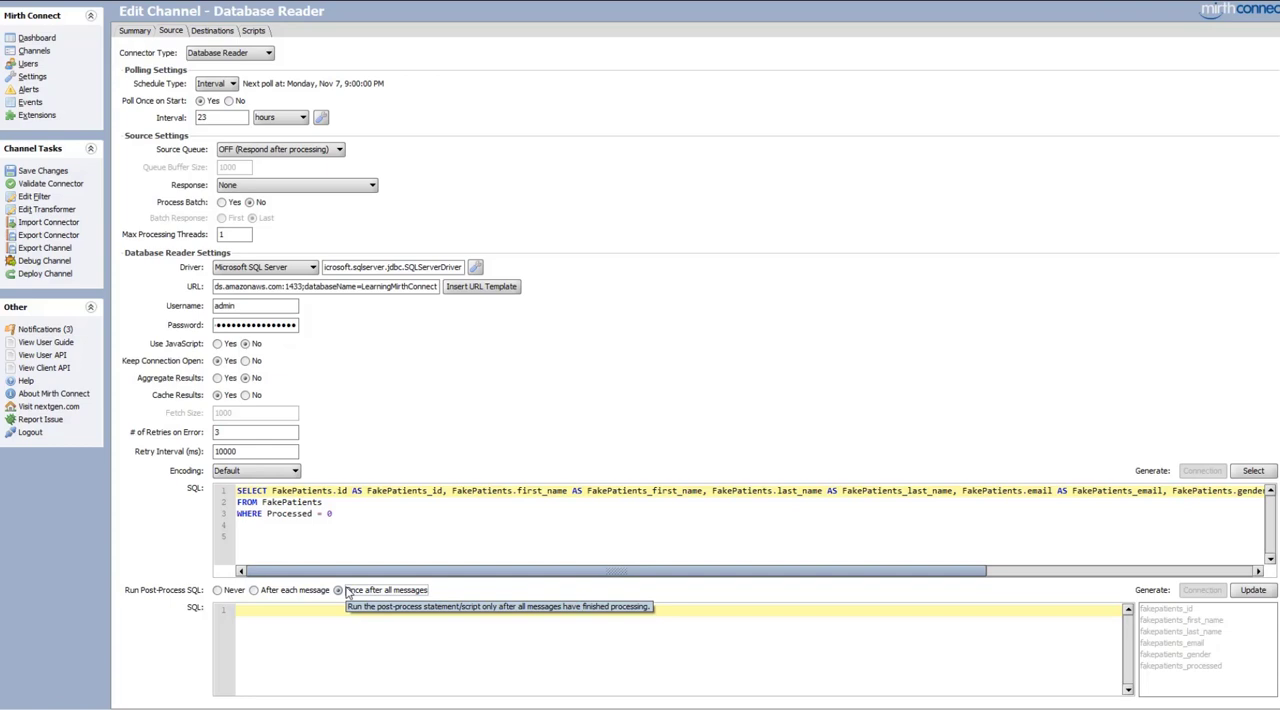
pyautogui.click(300, 612)
pyautogui.write('UPDATE F')
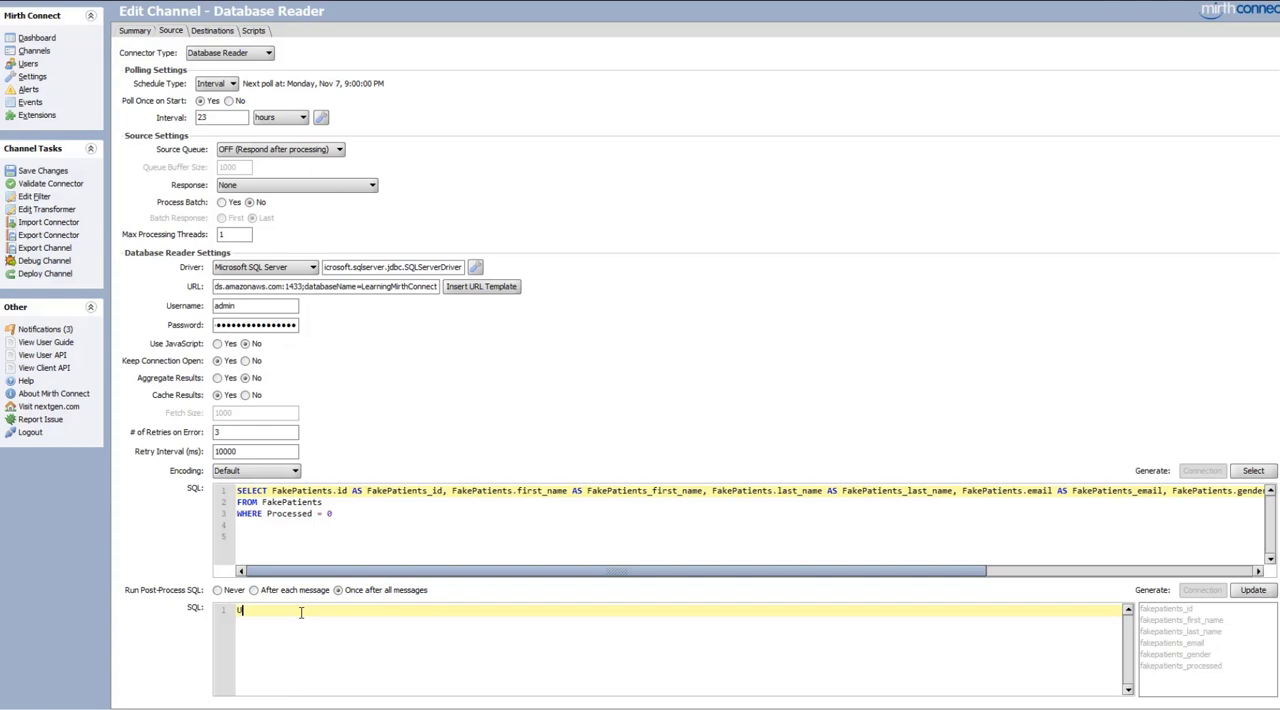
pyautogui.write('AK')
pyautogui.press('BackSpace')
pyautogui.press('BackSpace')
pyautogui.write('akePatients')
pyautogui.press('Return')
pyautogui.write('SE')
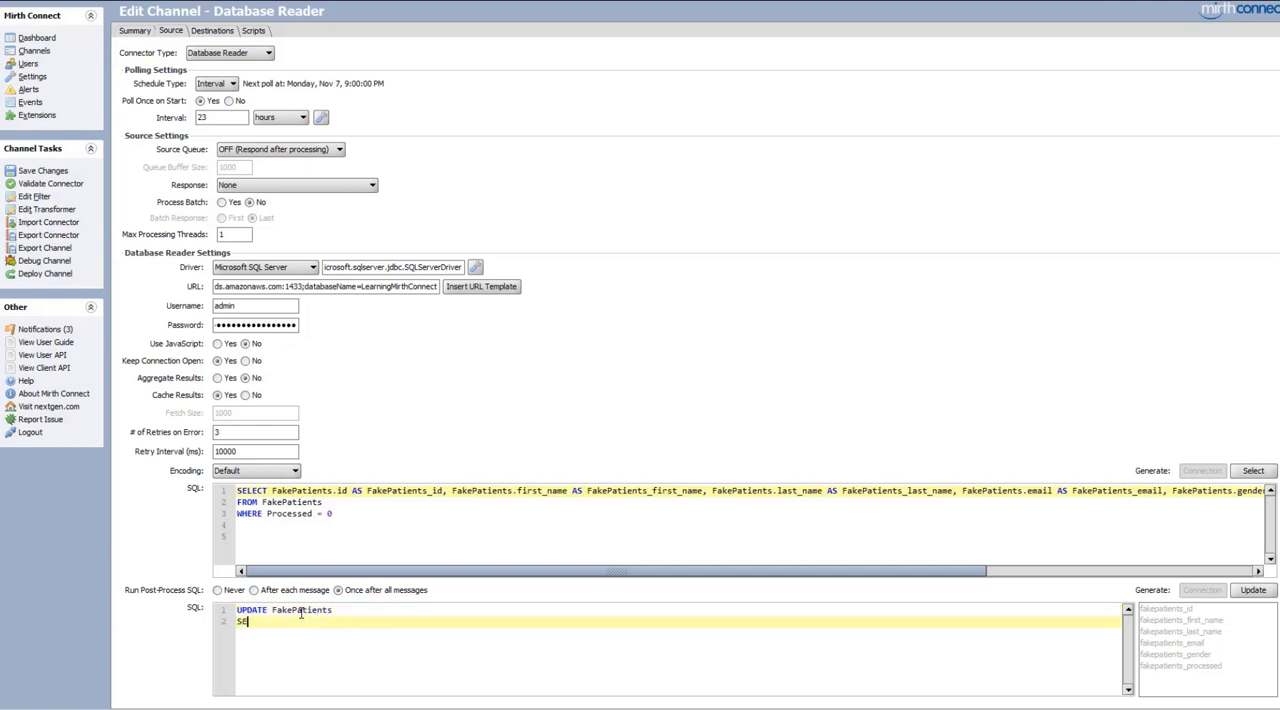
pyautogui.write('T Processed = 1')
# Complete the post-process SQL's SET clause with Processed = 1 and add a new line reading WHERE ID =
pyautogui.press('BackSpace')
pyautogui.press('BackSpace')
pyautogui.press('BackSpace')
pyautogui.write('= 1')
pyautogui.press('Return')
pyautogui.write('WHERE')
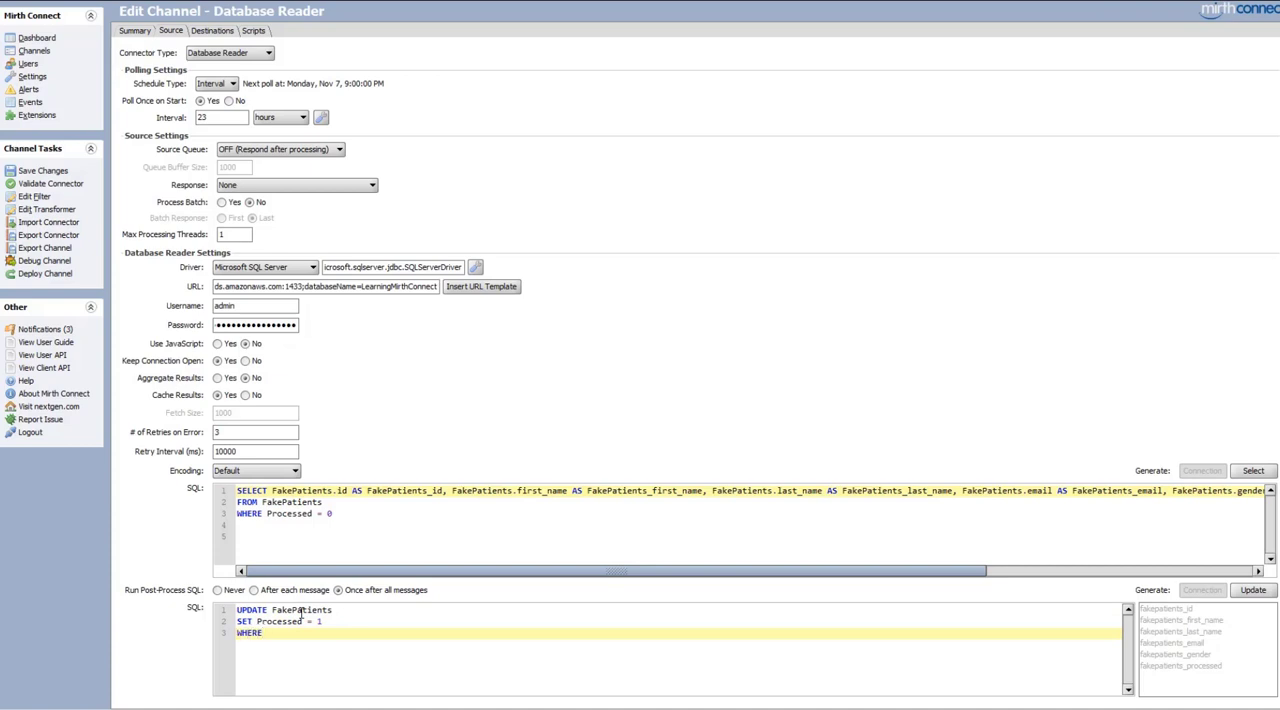
pyautogui.write(' ID =')
# Switch the post-process SQL to run After each message and insert the fakepatients_id mapping as the WHERE clause's ID value
pyautogui.click(1160, 610)
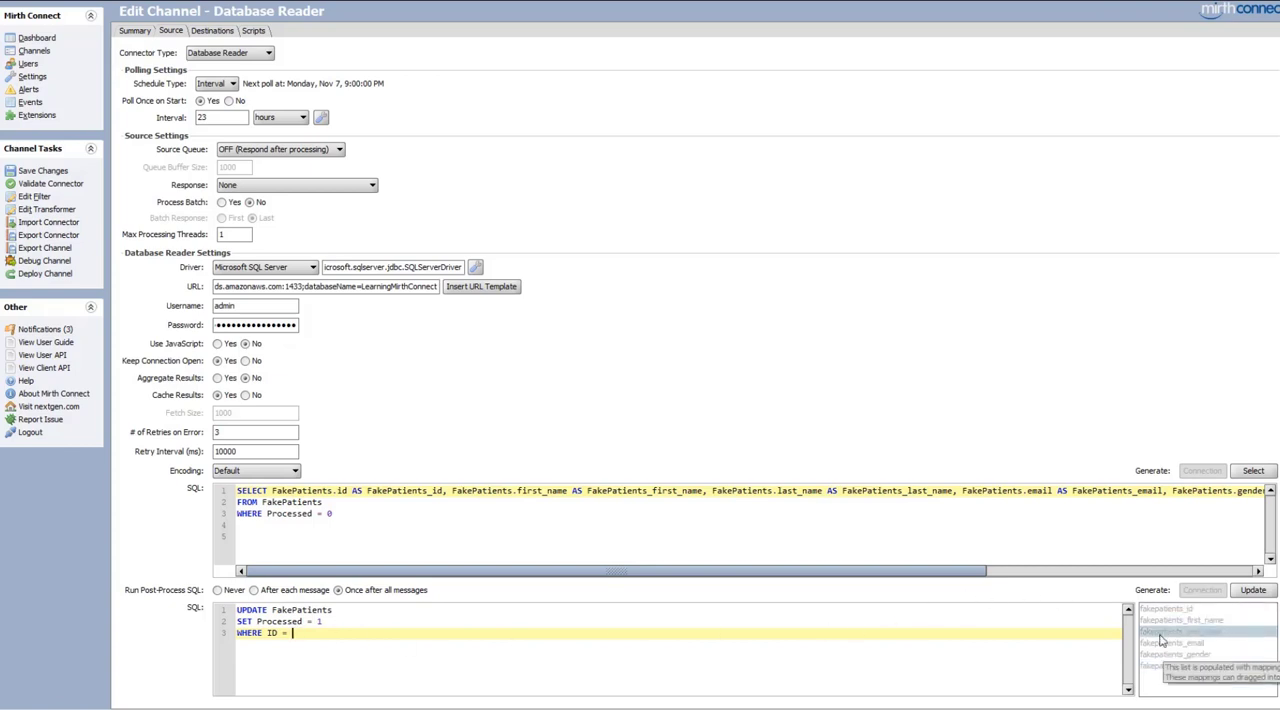
pyautogui.click(1253, 470)
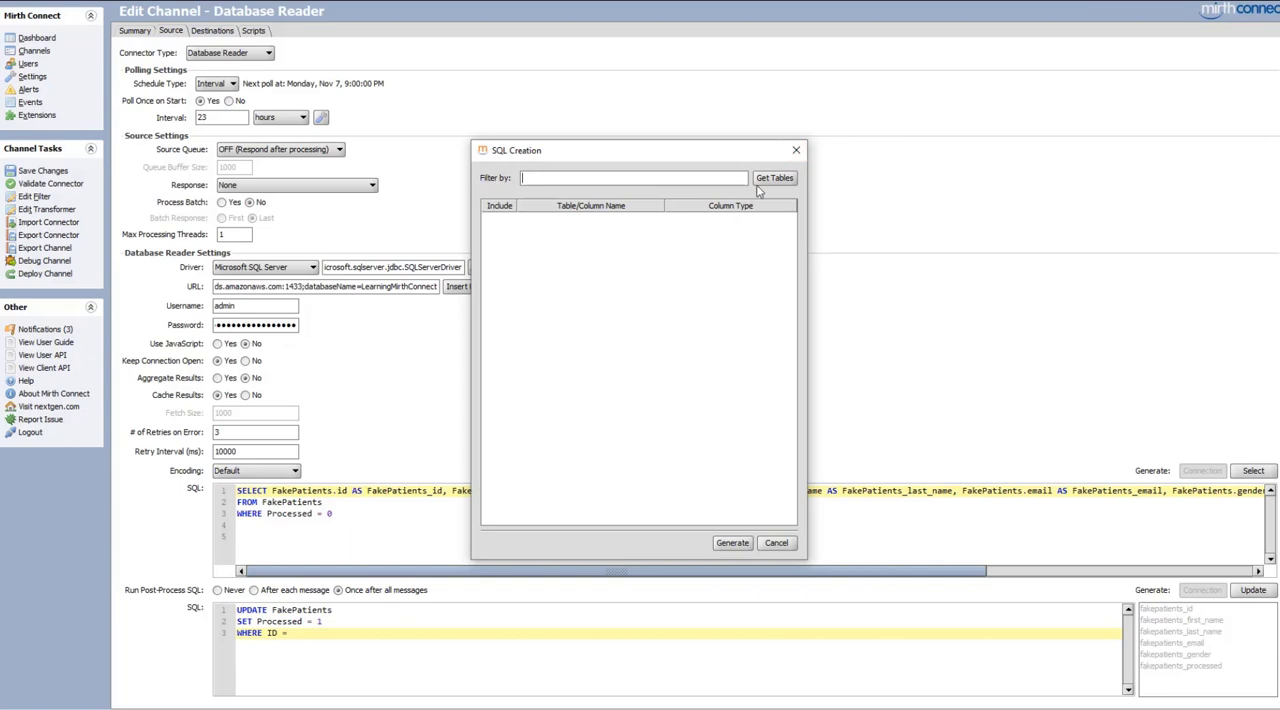
pyautogui.click(796, 152)
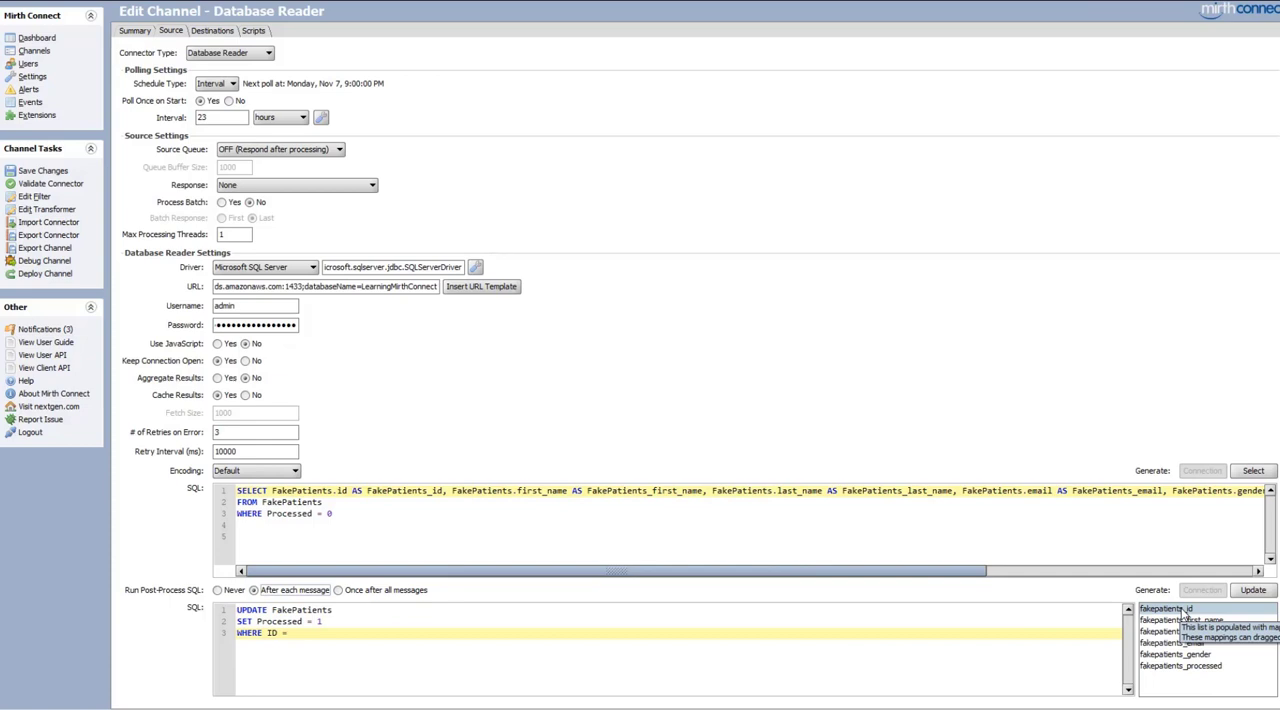
pyautogui.moveTo(1183, 612); pyautogui.dragTo(321, 638)
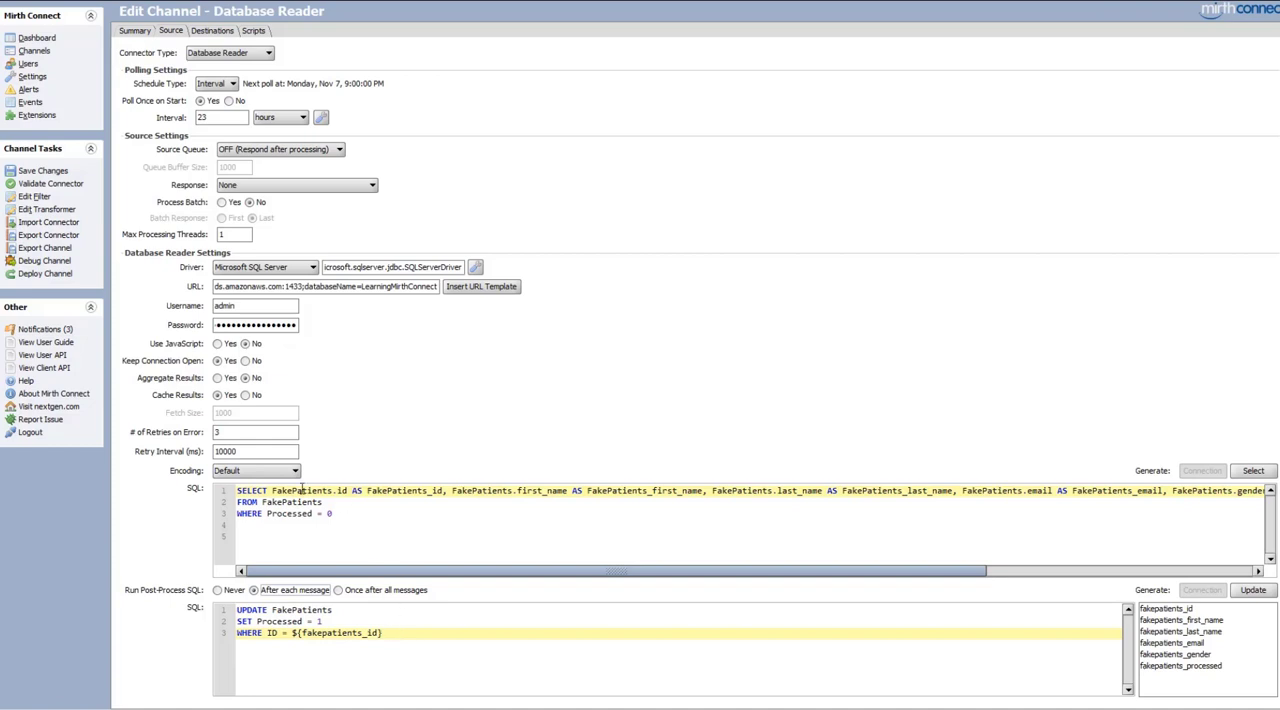
# Limit the source SELECT query with TOP 10 and save the channel changes
pyautogui.click(271, 490)
pyautogui.write('TOP 10')
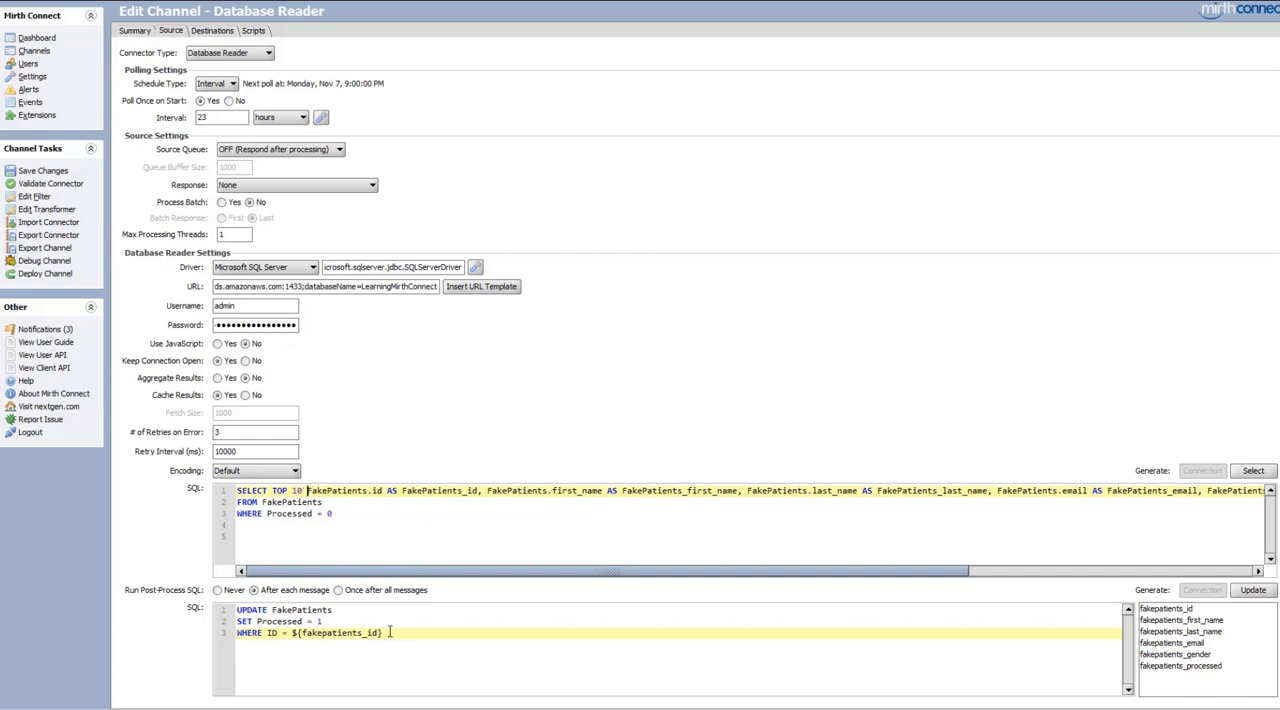
pyautogui.click(45, 171)
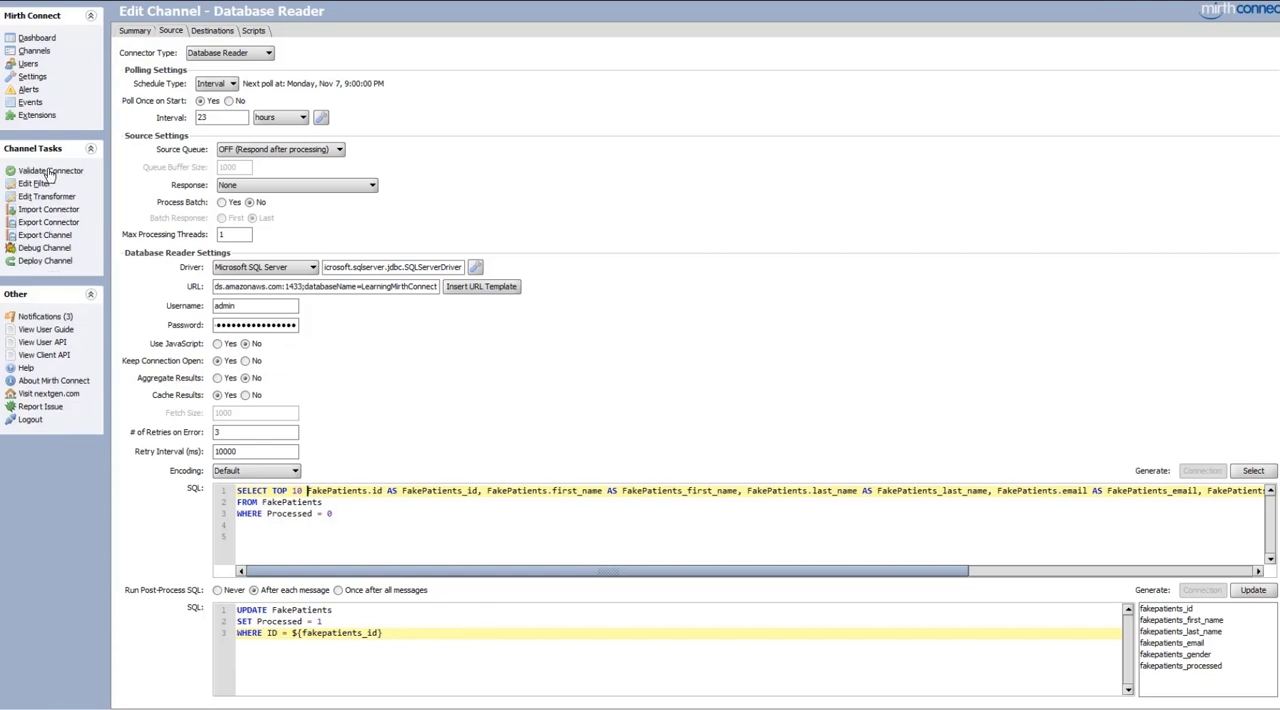
# Redeploy the Database Reader channel and examine the raw XML of its three newest source messages
pyautogui.click(40, 265)
pyautogui.click(612, 376)
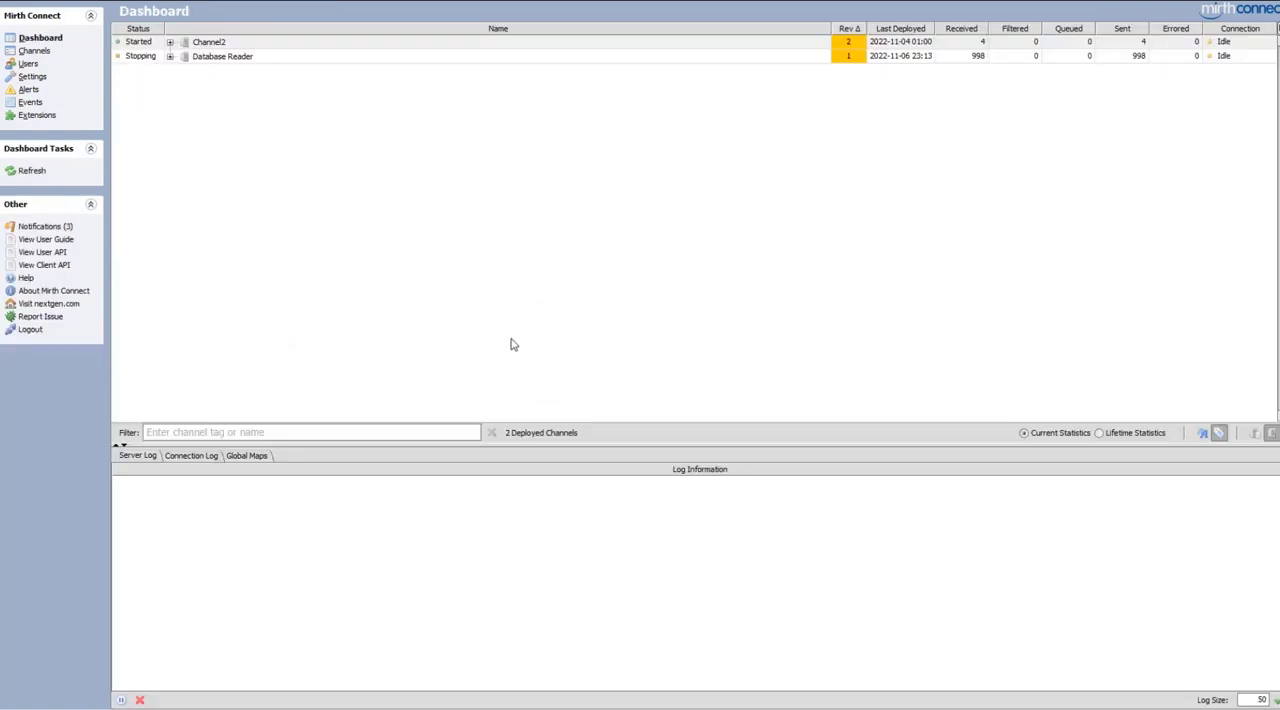
pyautogui.doubleClick(229, 59)
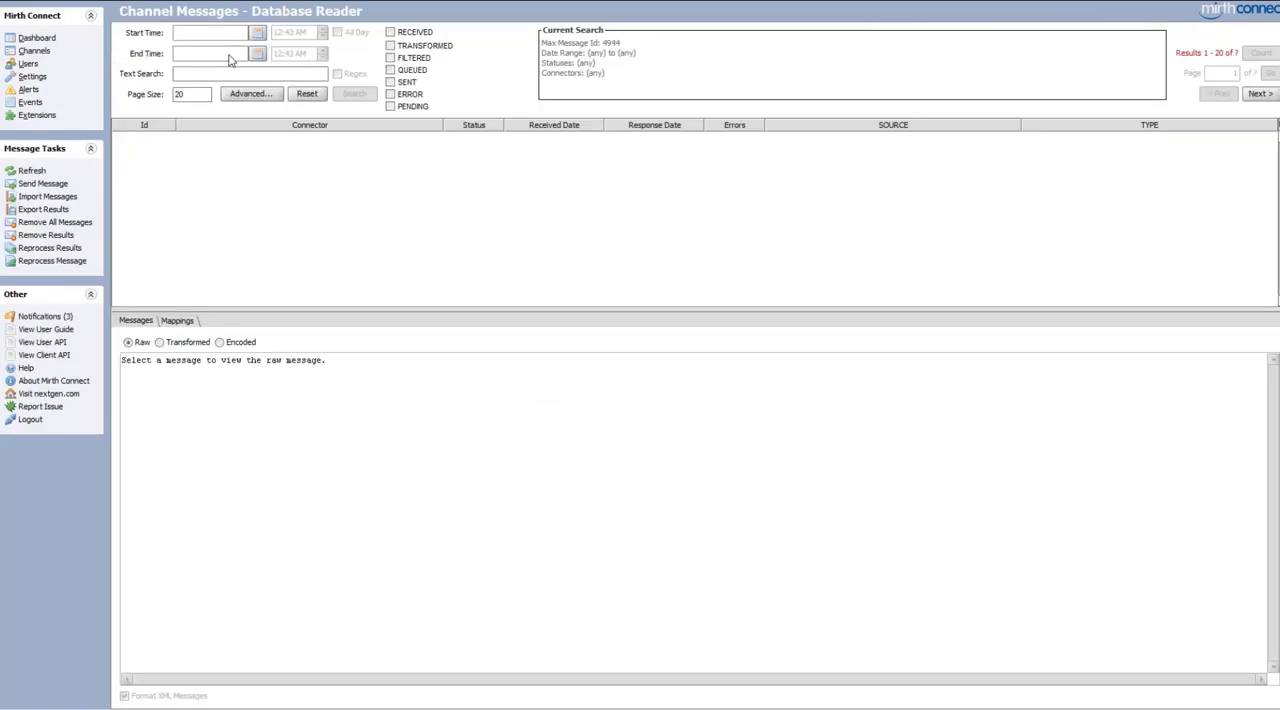
pyautogui.click(227, 140)
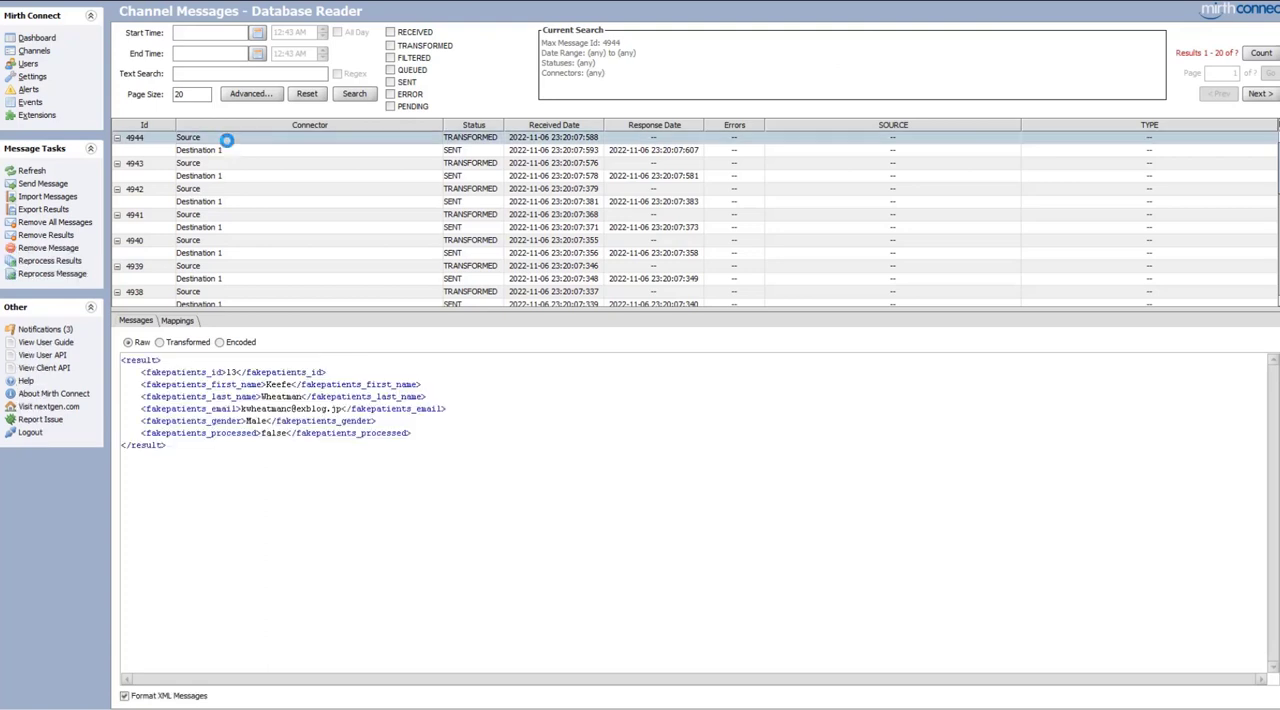
pyautogui.click(219, 164)
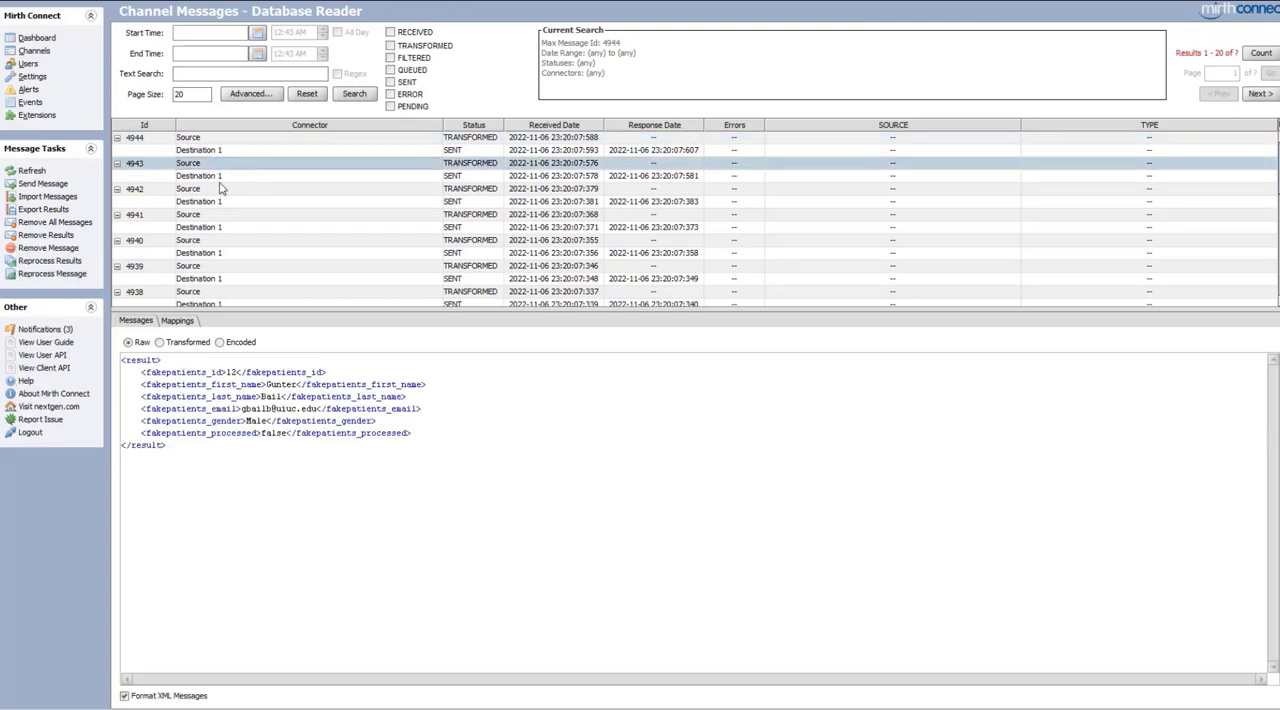
pyautogui.click(218, 189)
# Switch to the SQL query editor and rerun select * from FakePatients to check the Processed column
pyautogui.hotkey('alt', 'Tab')
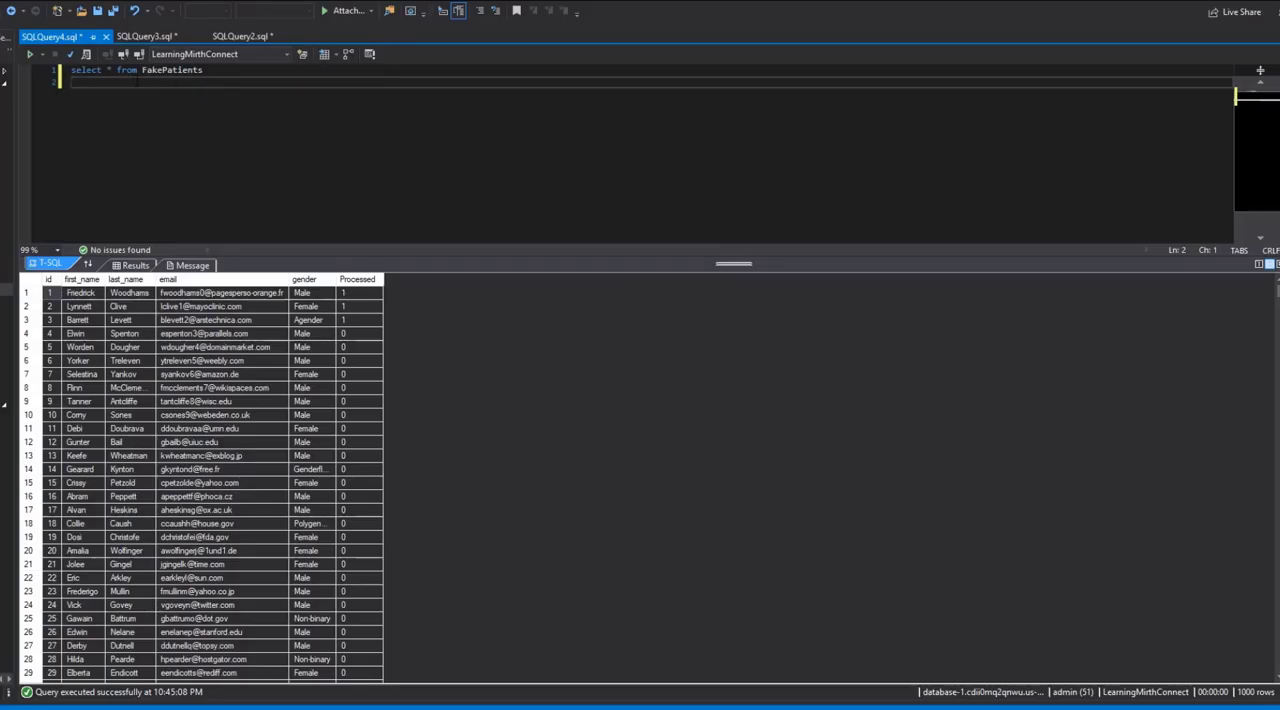
pyautogui.hotkey('ctrl', 'a')
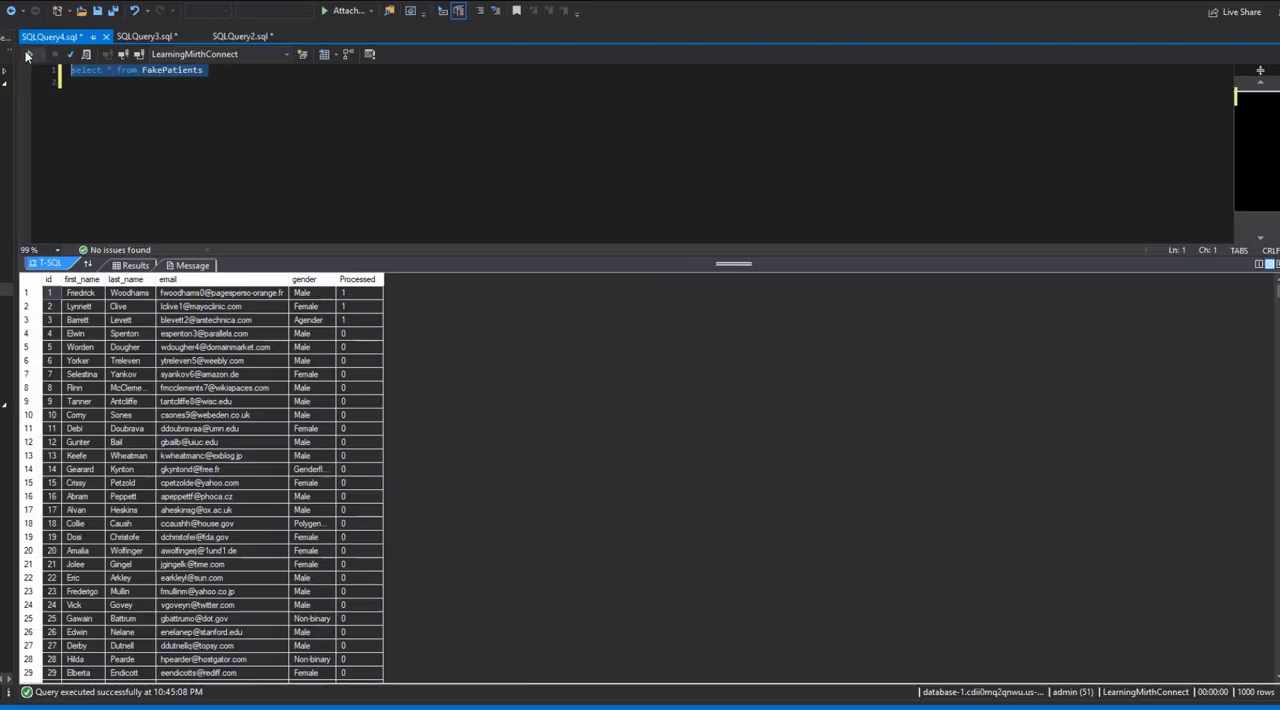
pyautogui.hotkey('ctrl', 'shift', 'e')
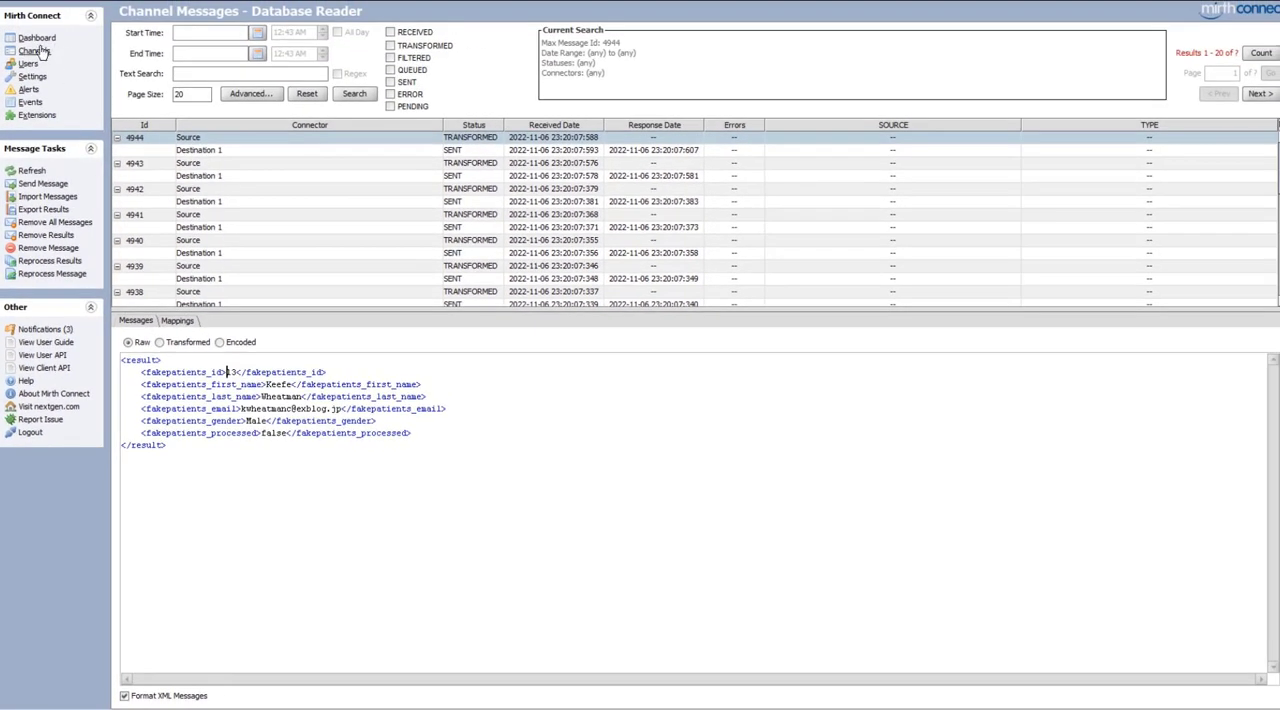
# Return to Mirth Connect, stop and restart the Database Reader channel, and open its messages
pyautogui.click(36, 38)
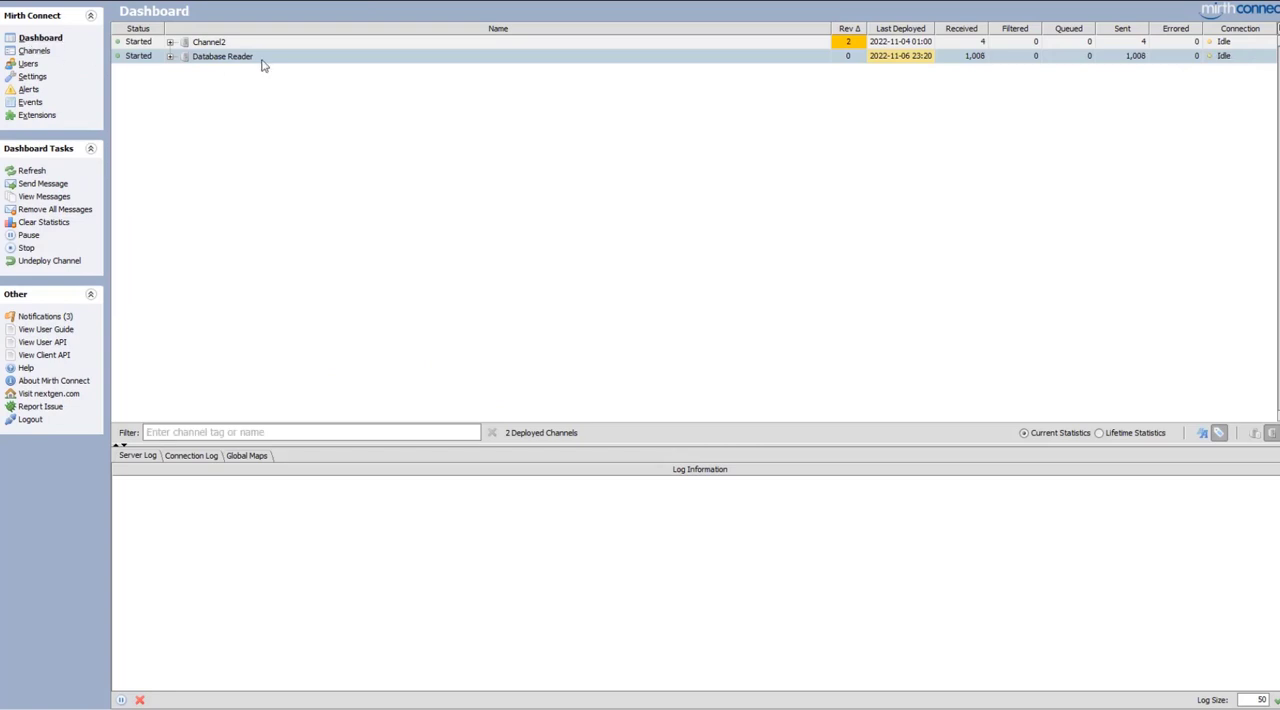
pyautogui.rightClick(257, 55)
pyautogui.click(250, 60)
pyautogui.rightClick(248, 57)
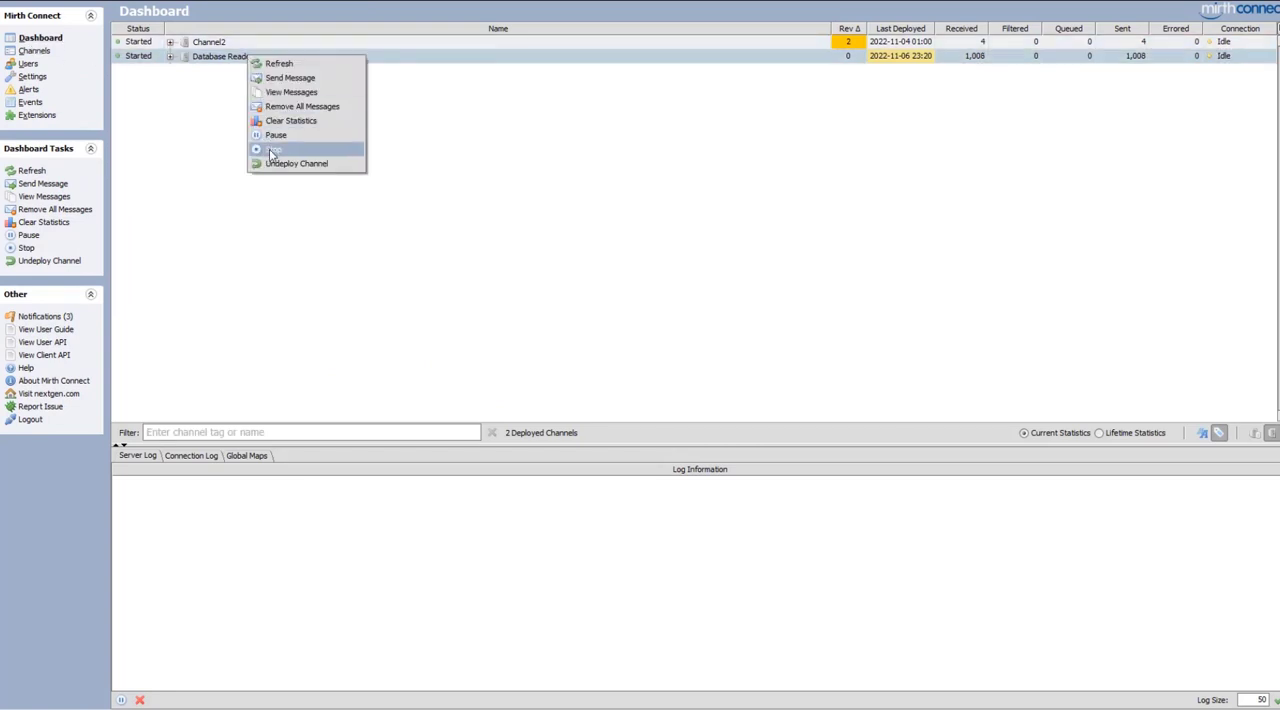
pyautogui.click(272, 150)
pyautogui.rightClick(247, 58)
pyautogui.click(253, 134)
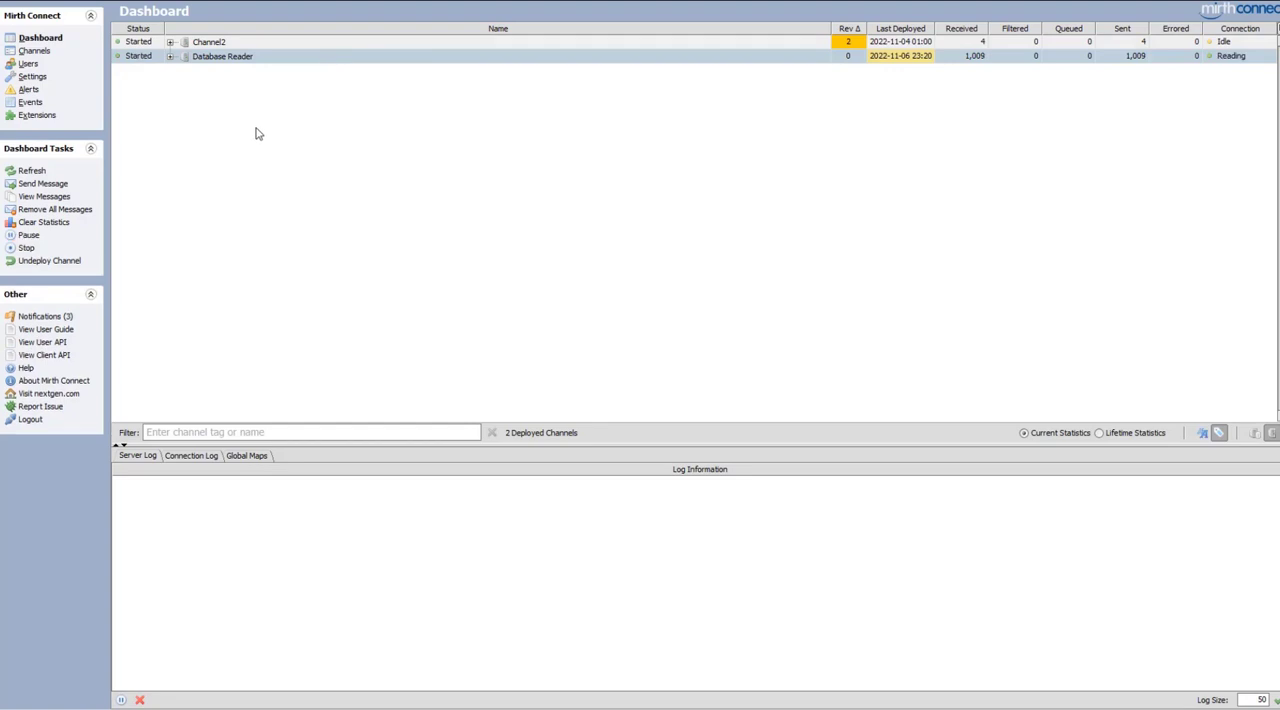
pyautogui.doubleClick(238, 62)
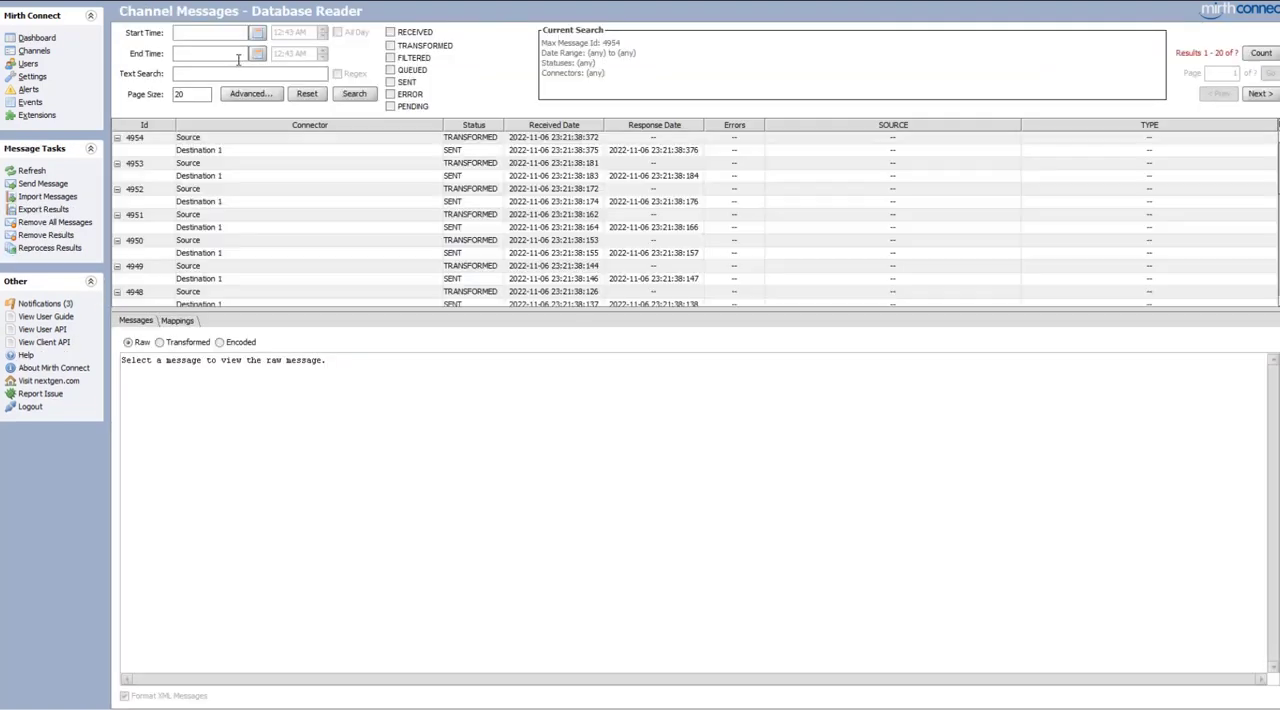
# View the newest source message's raw XML and rerun the FakePatients query in the SQL editor to check the matching row's Processed value
pyautogui.click(226, 143)
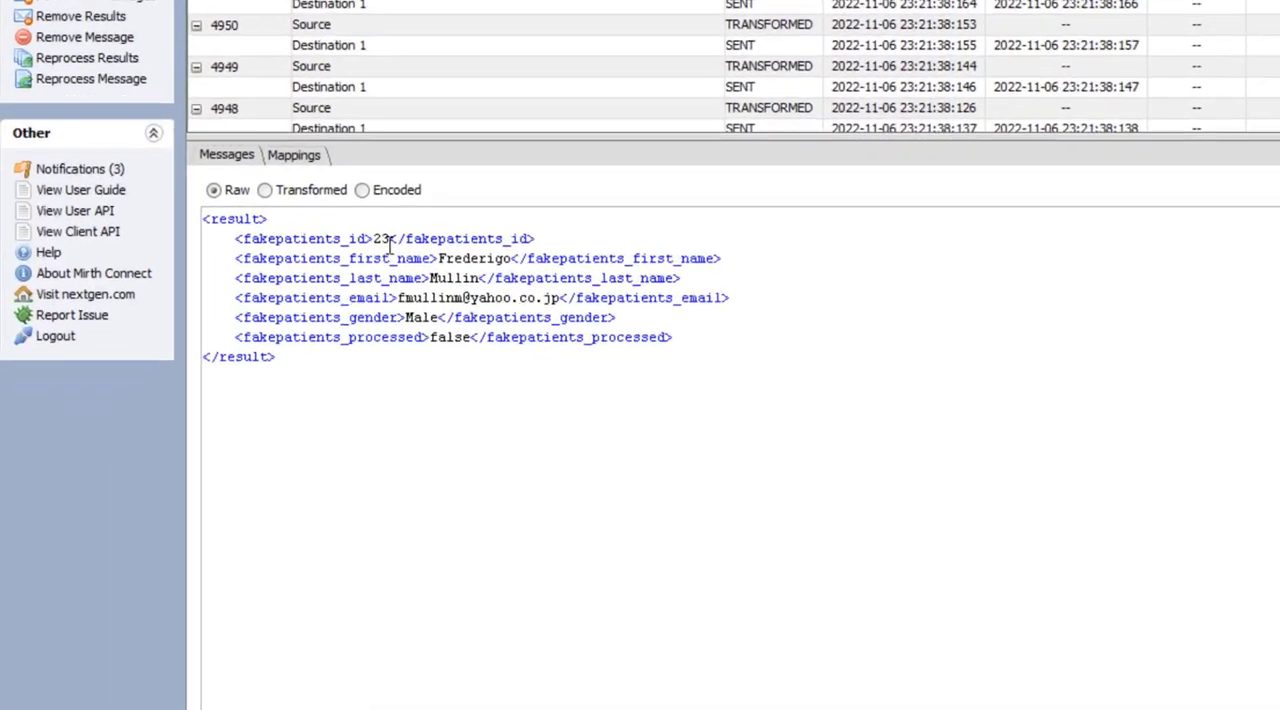
pyautogui.moveTo(389, 239); pyautogui.dragTo(374, 239)
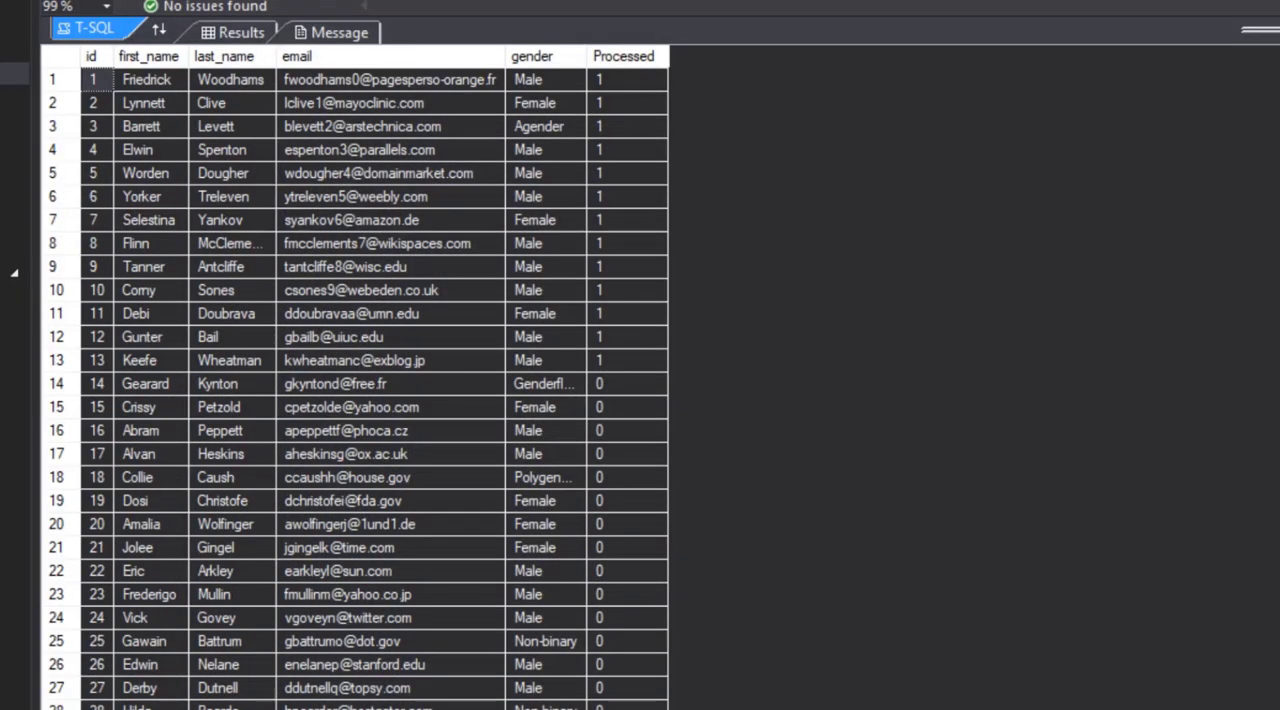
pyautogui.press('F5')
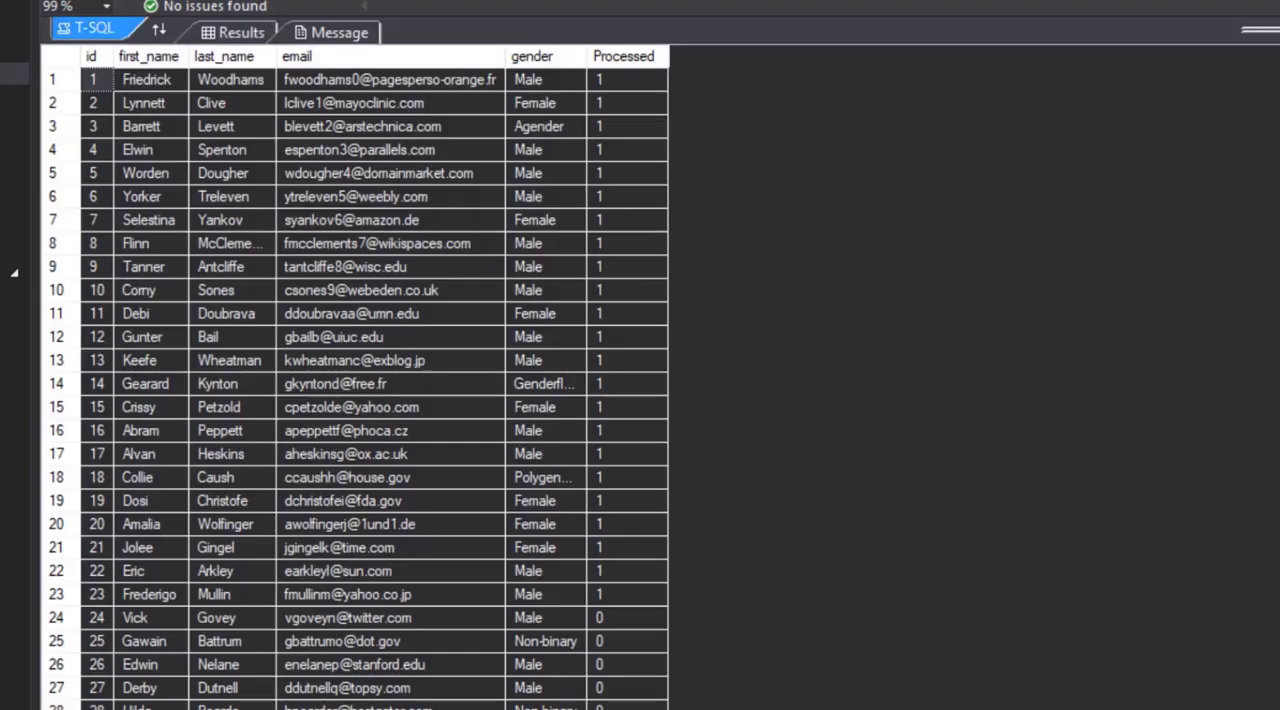
pyautogui.click(92, 594)
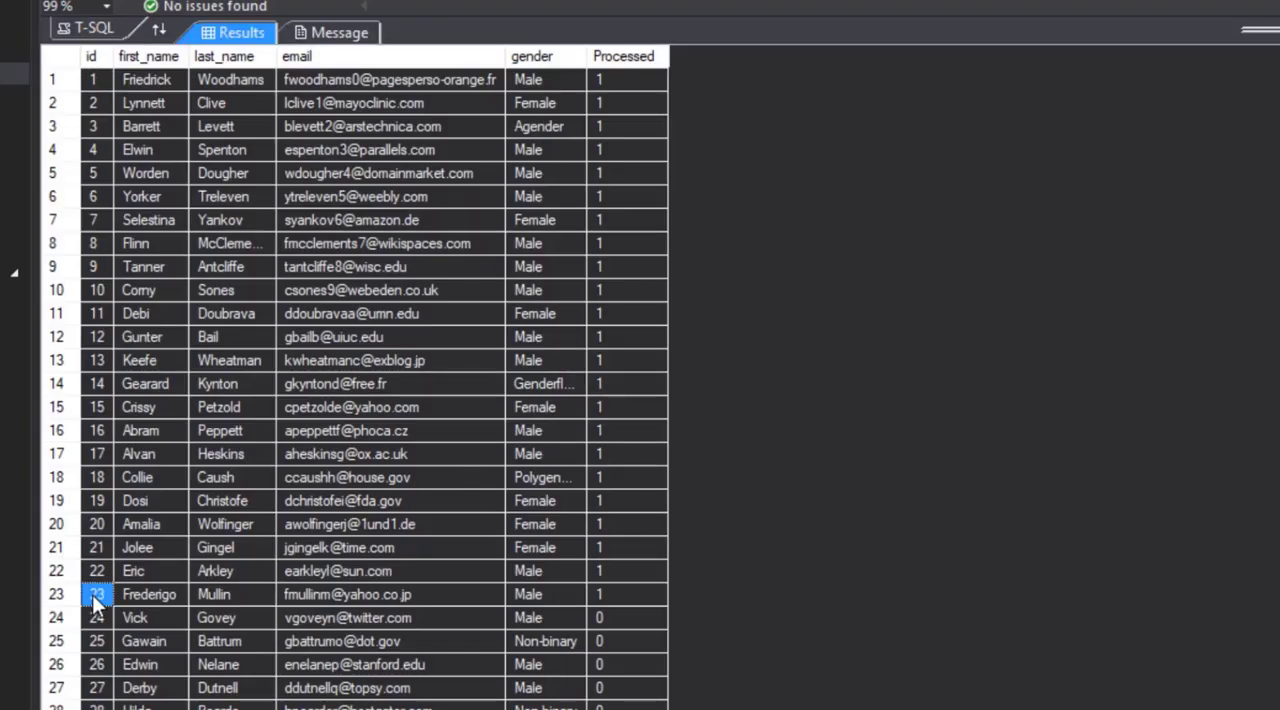
pyautogui.click(636, 596)
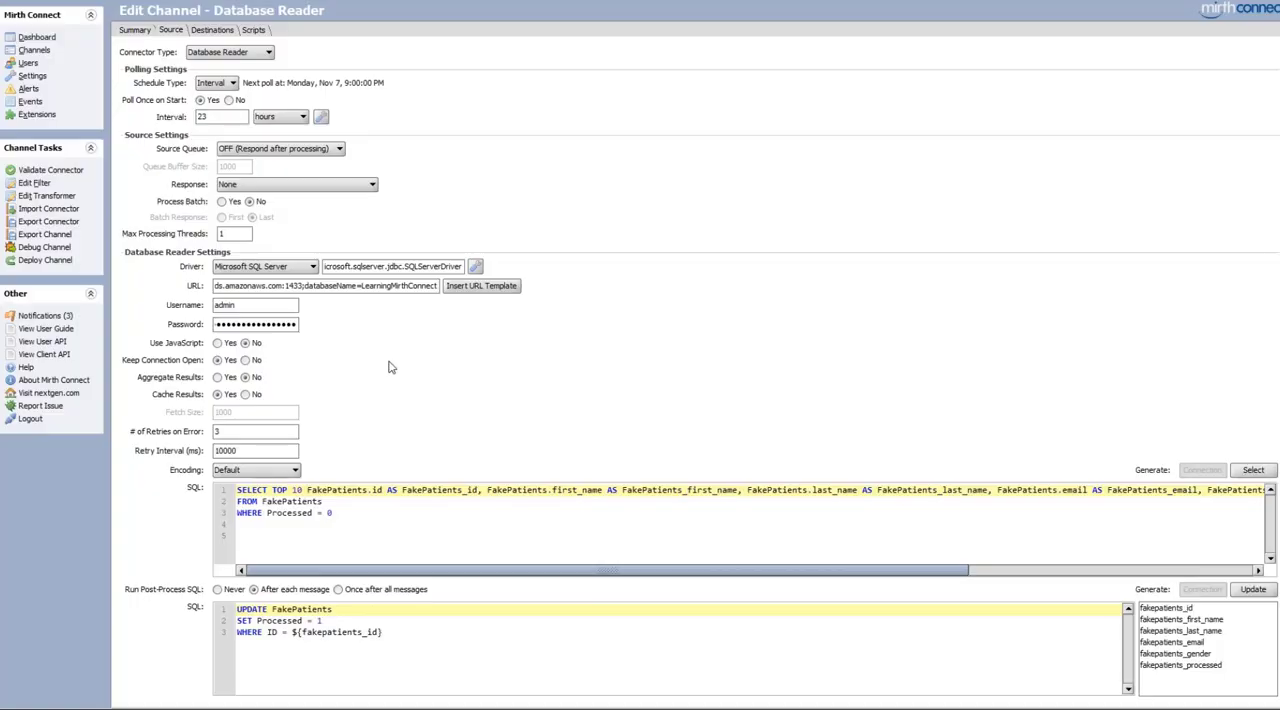
# Enable Use JavaScript in the Database Reader source settings and review the generated query and post-process scripts
pyautogui.click(218, 344)
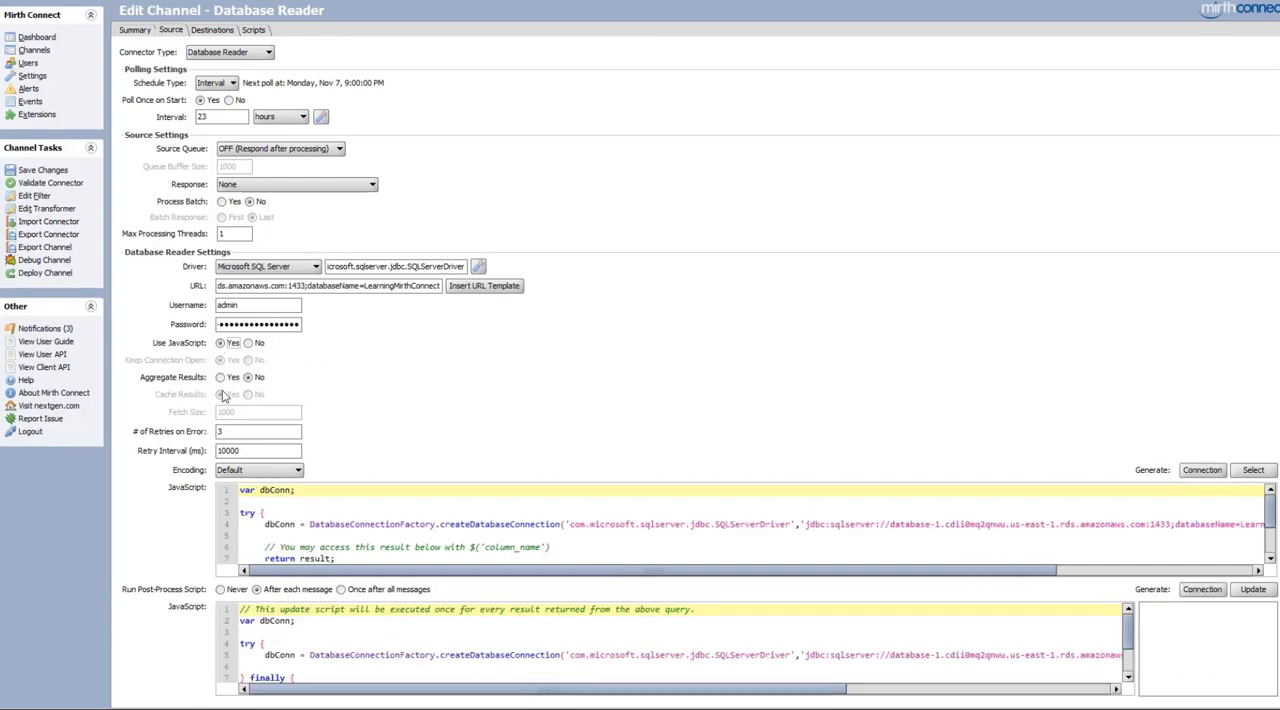
pyautogui.click(351, 517)
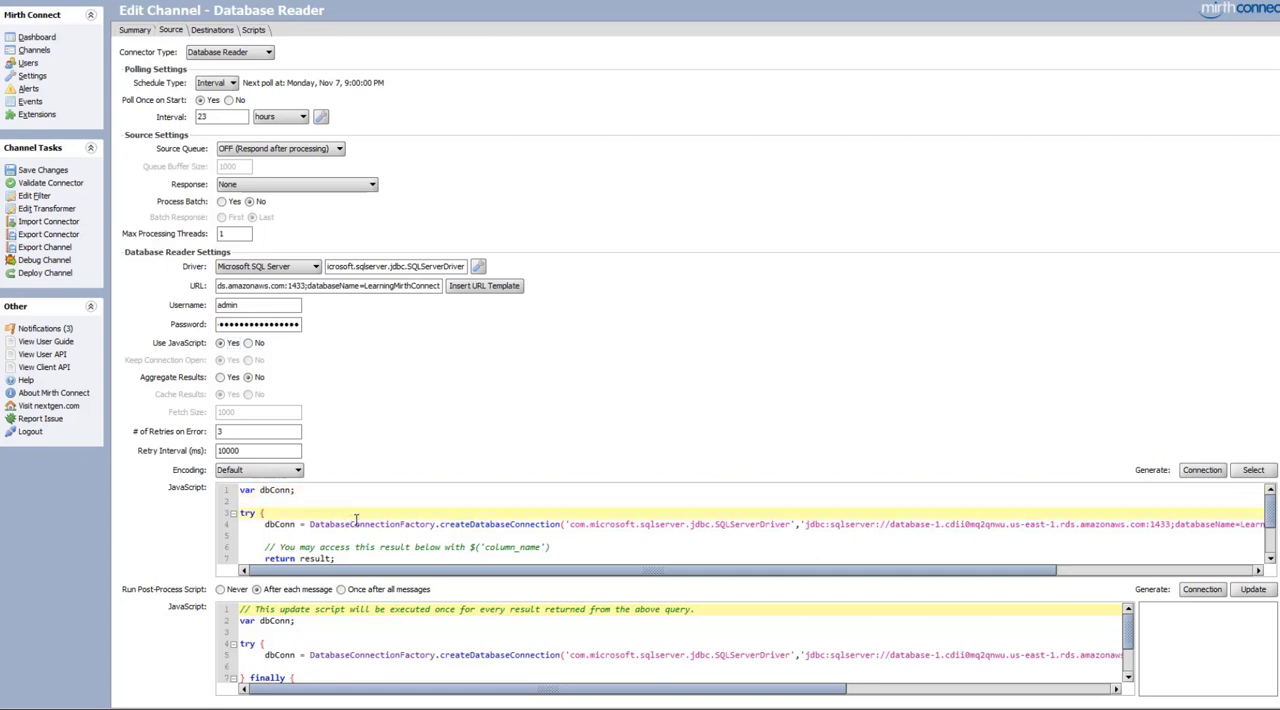
pyautogui.scroll(-1, 313, 520)
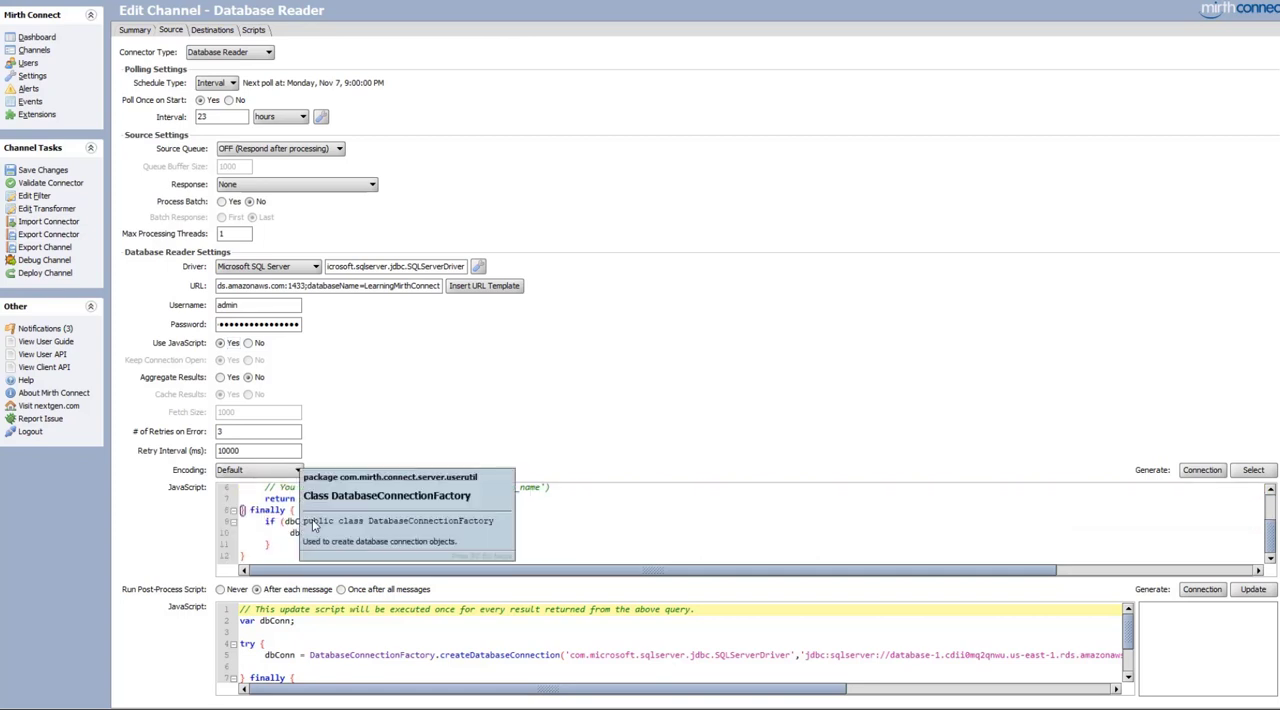
pyautogui.scroll(1, 288, 545)
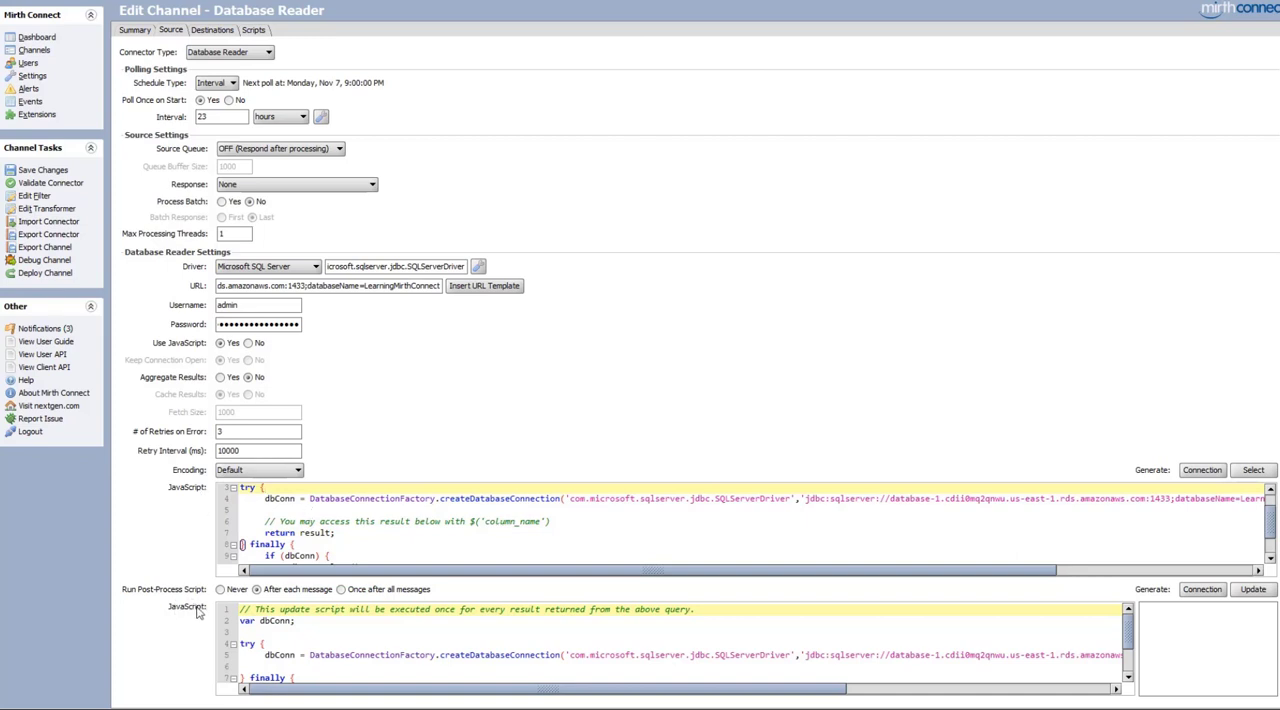
pyautogui.scroll(-2, 370, 636)
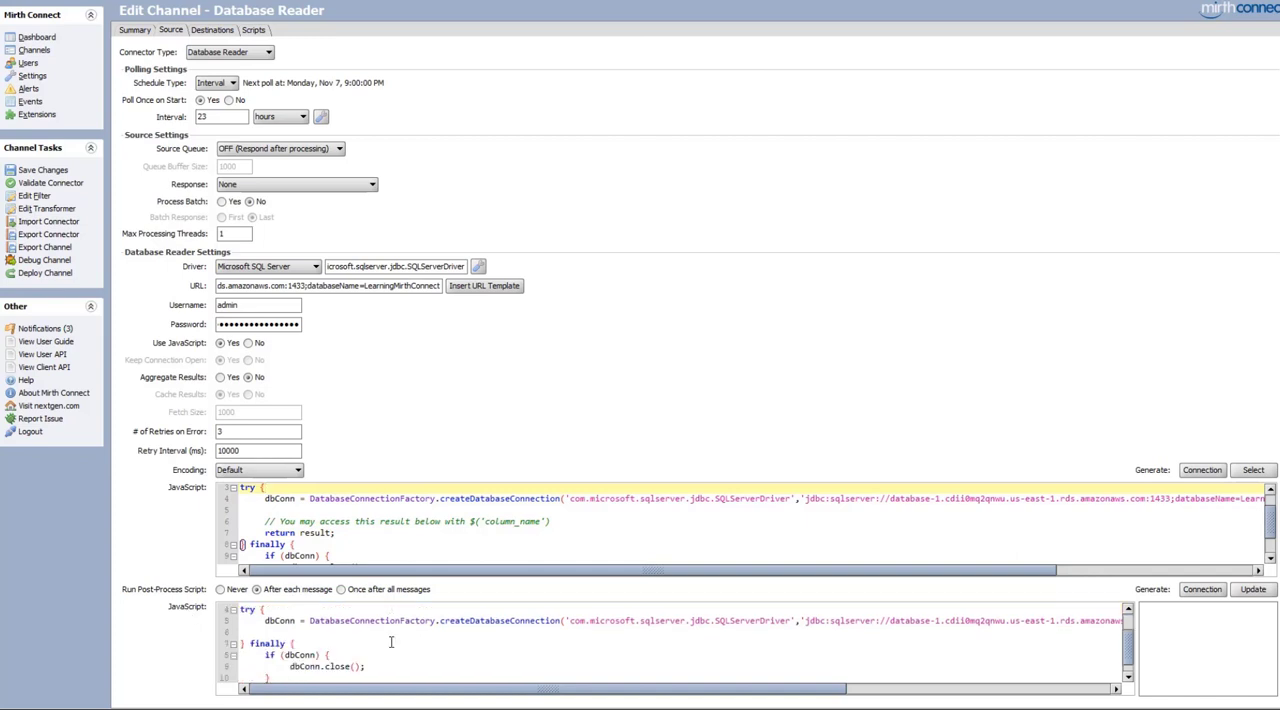
pyautogui.scroll(2, 391, 641)
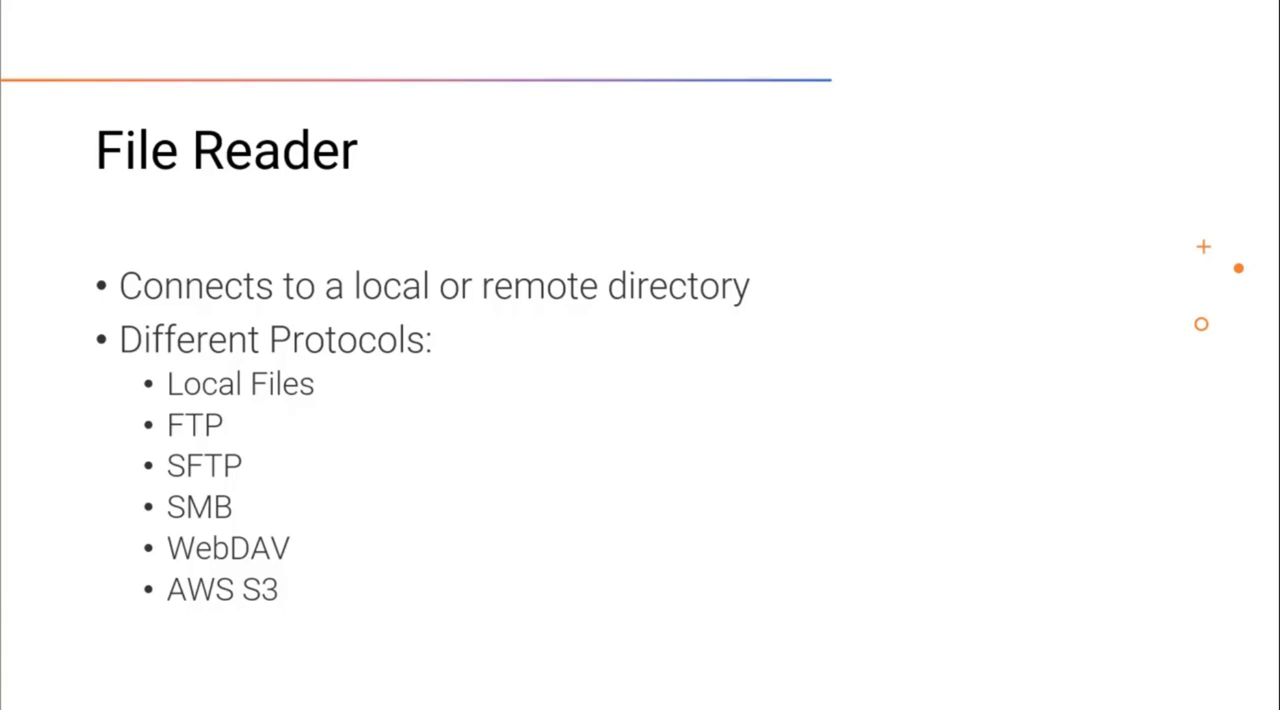
pyautogui.press('Right')
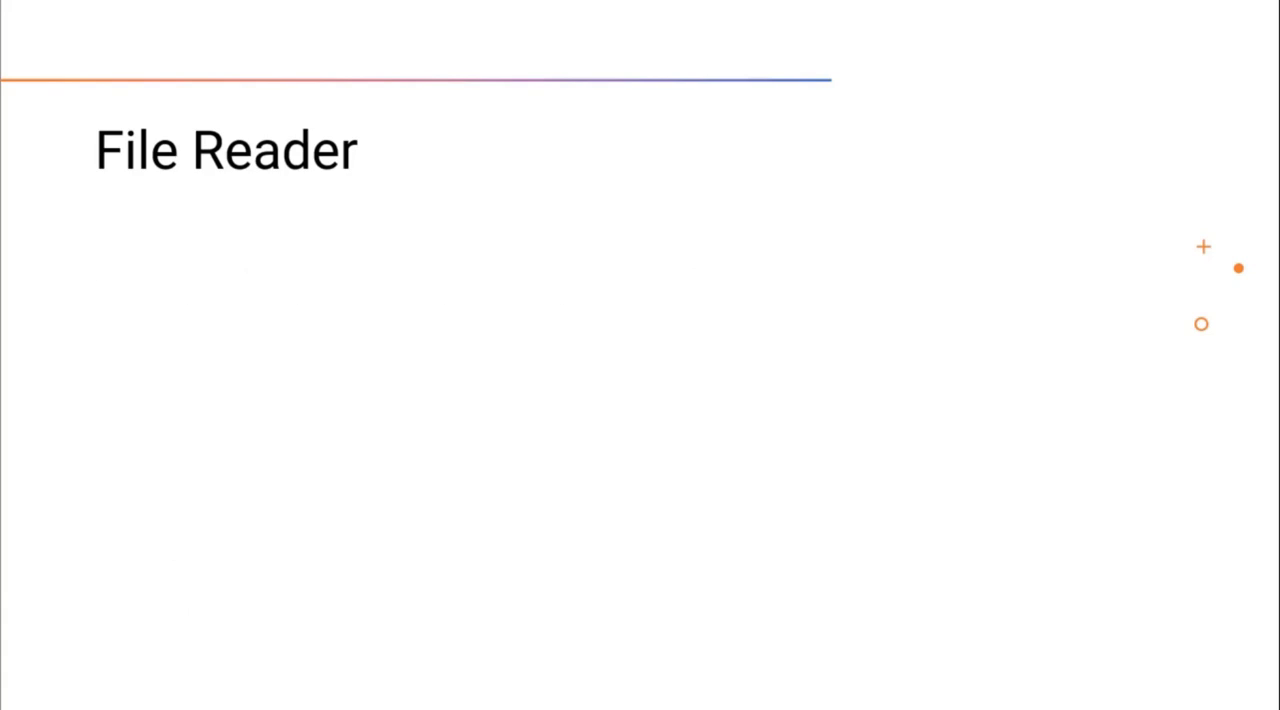
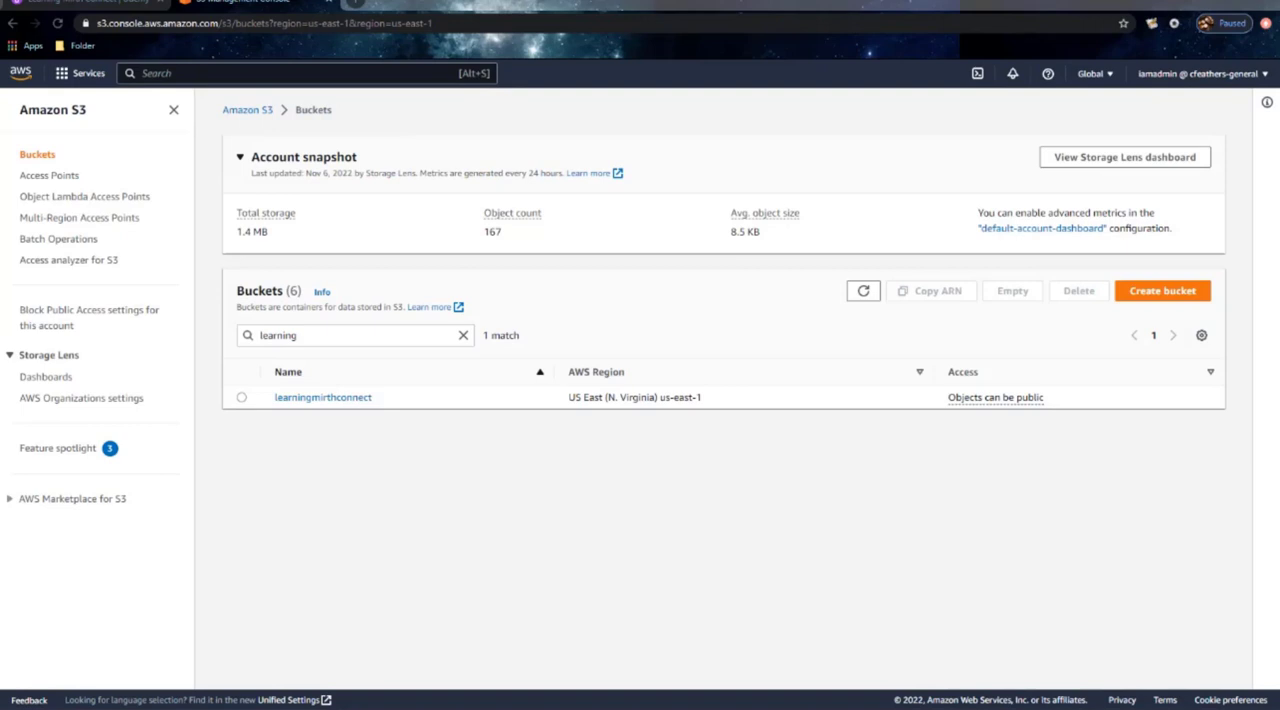
# Open the learningmirthconnect S3 bucket and look through its testfiles folder and the testsubdirectory inside it
pyautogui.click(305, 400)
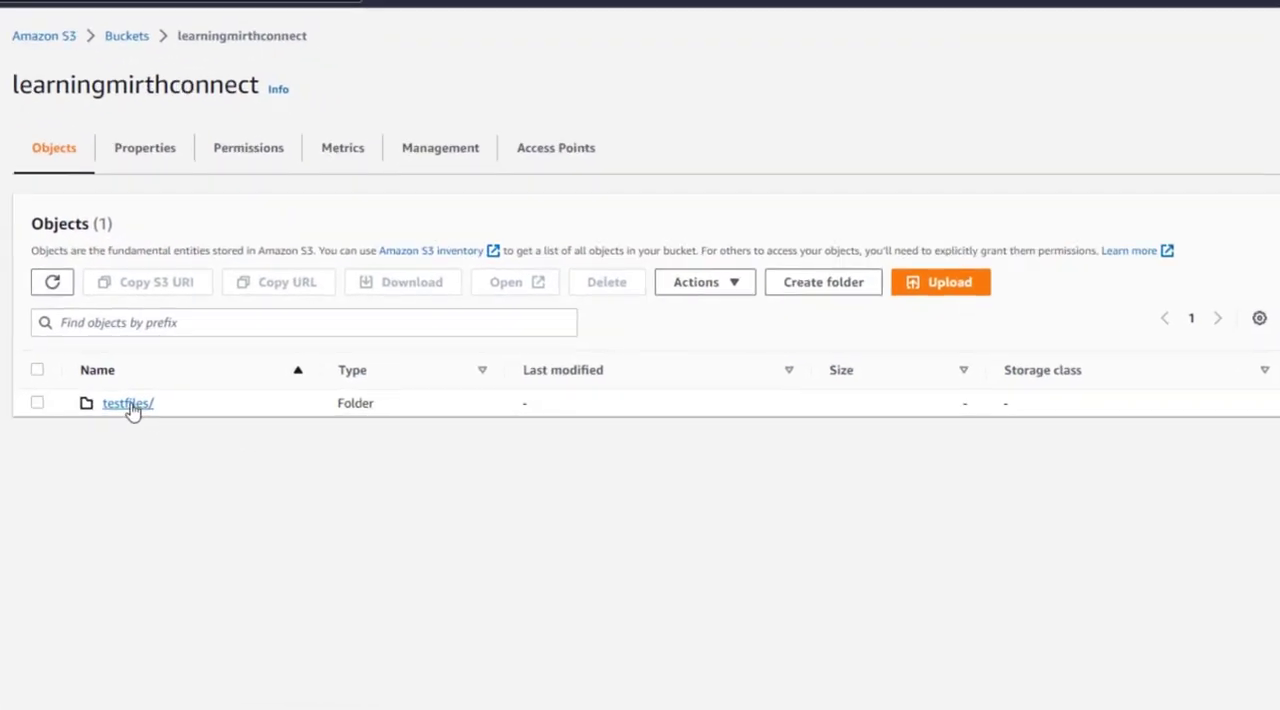
pyautogui.click(128, 404)
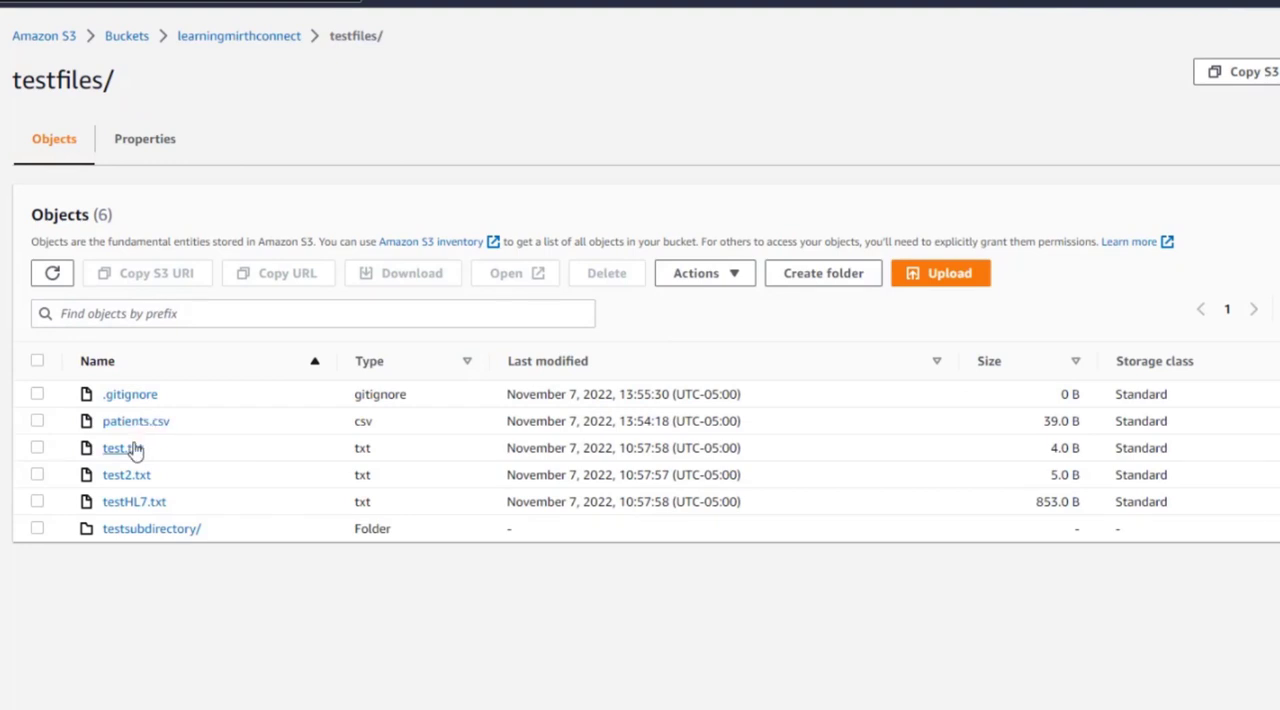
pyautogui.click(149, 530)
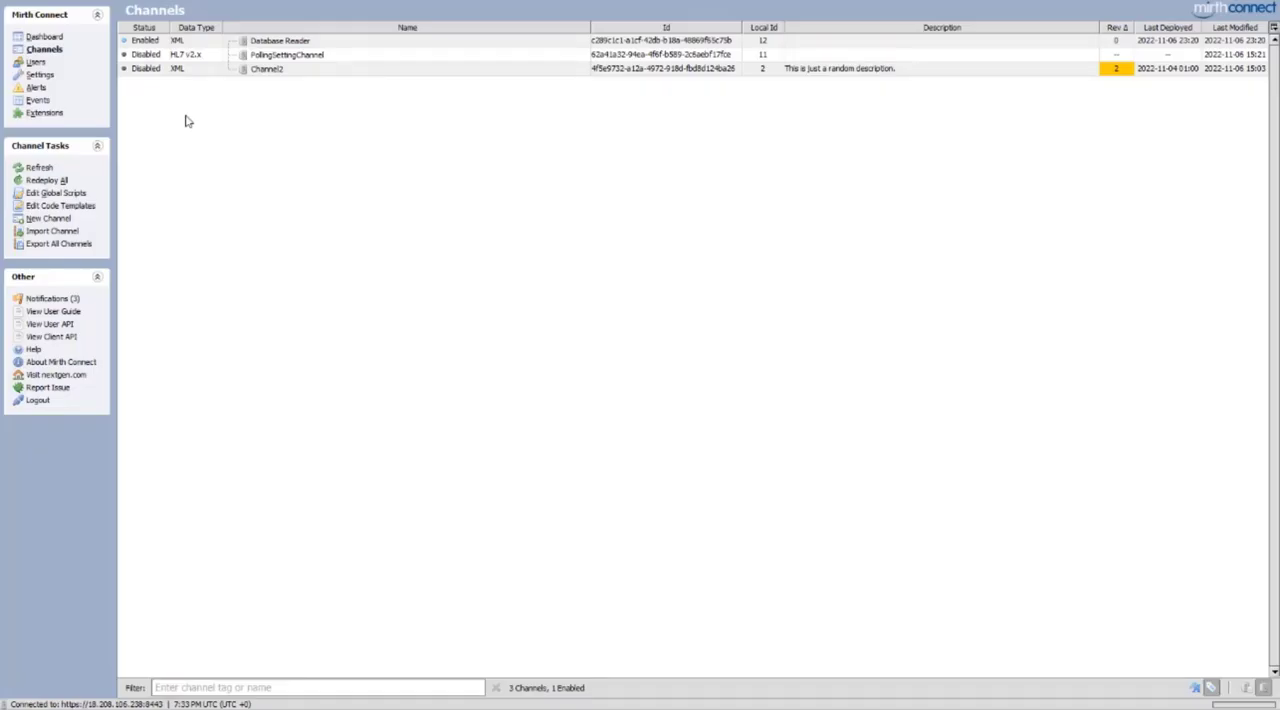
# In Mirth Connect, create a channel named File Reader and set its source connector type to File Reader
pyautogui.click(64, 217)
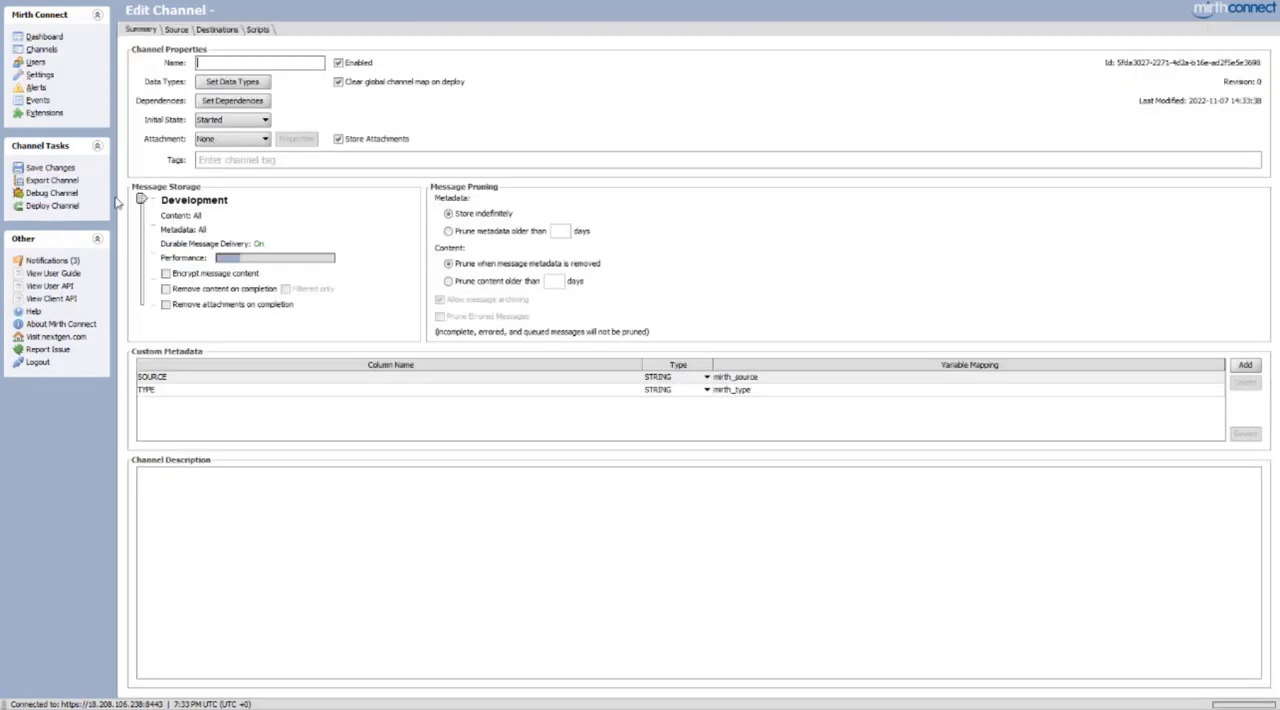
pyautogui.click(234, 63)
pyautogui.write('File Reader')
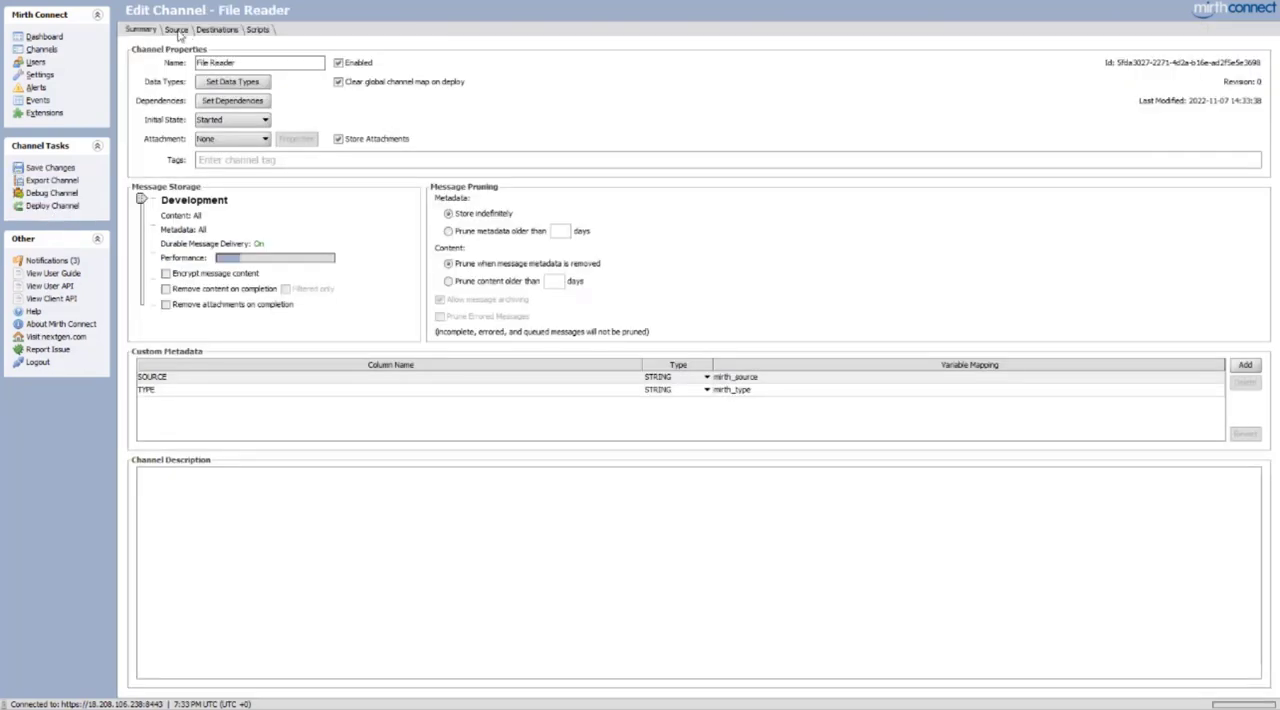
pyautogui.click(177, 30)
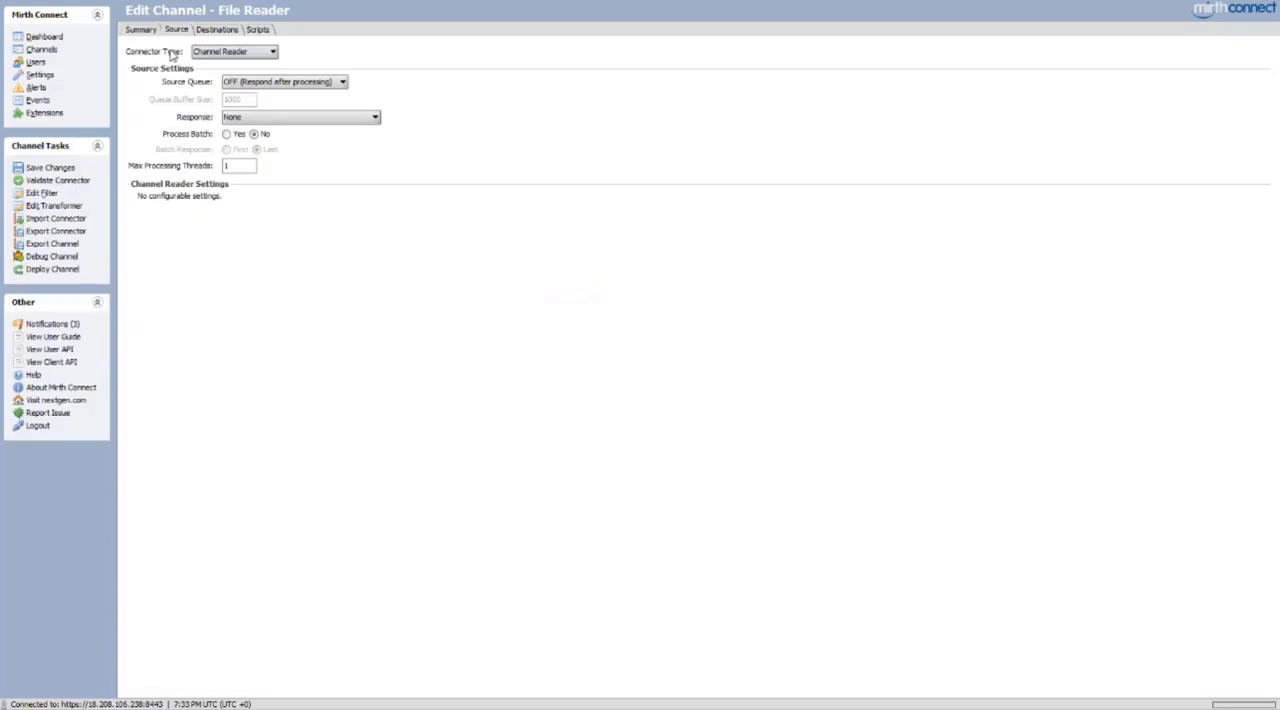
pyautogui.click(230, 54)
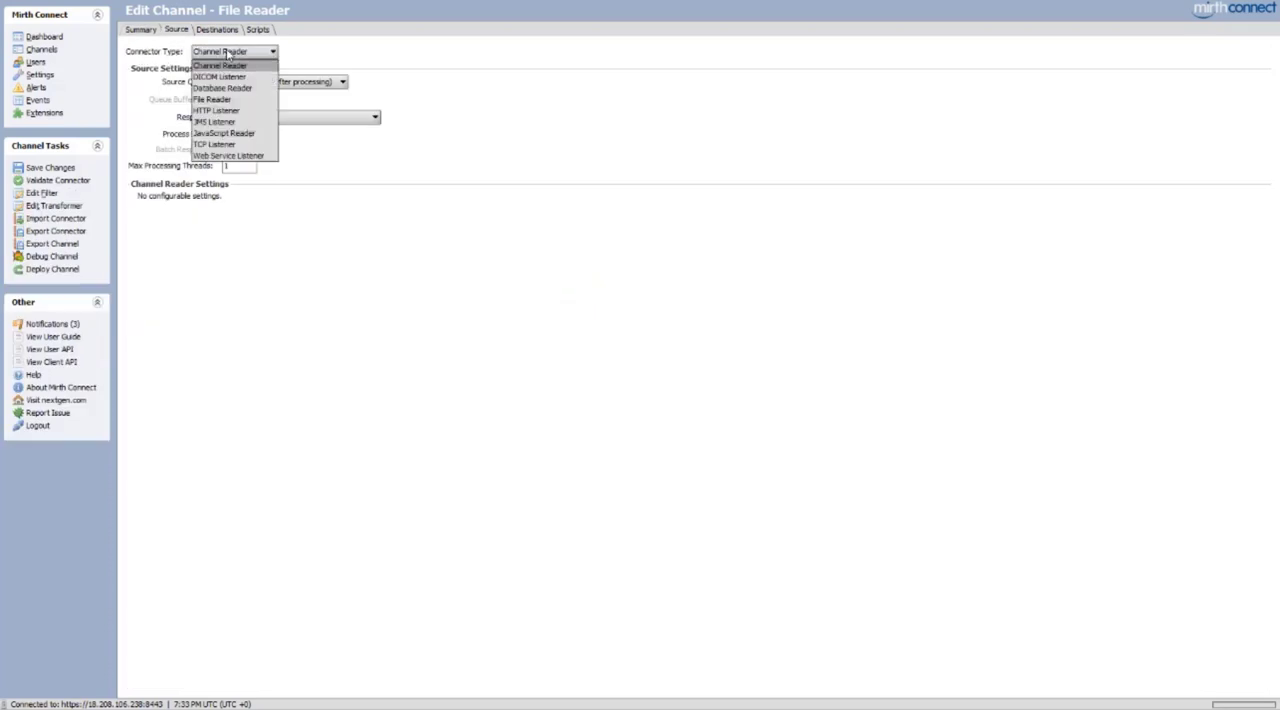
pyautogui.click(227, 97)
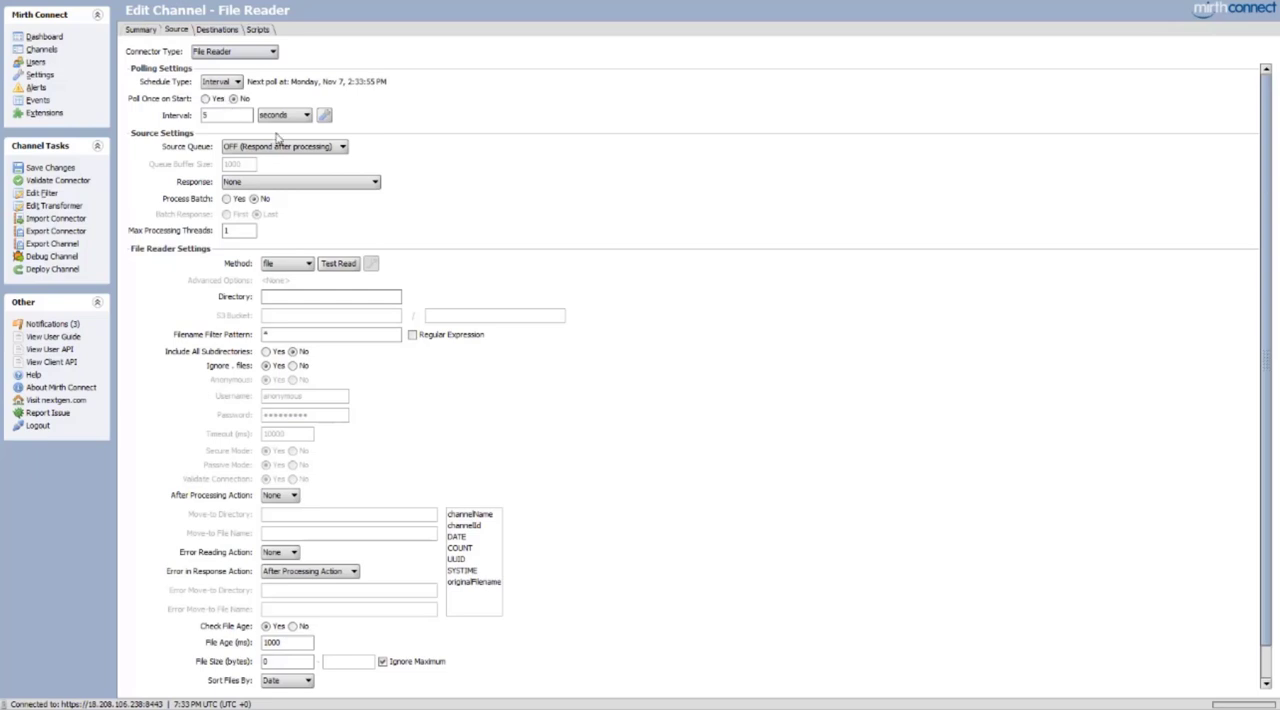
# Set the polling interval to 23 hours and enable Poll Once on Start
pyautogui.doubleClick(205, 115)
pyautogui.write('20')
pyautogui.click(280, 115)
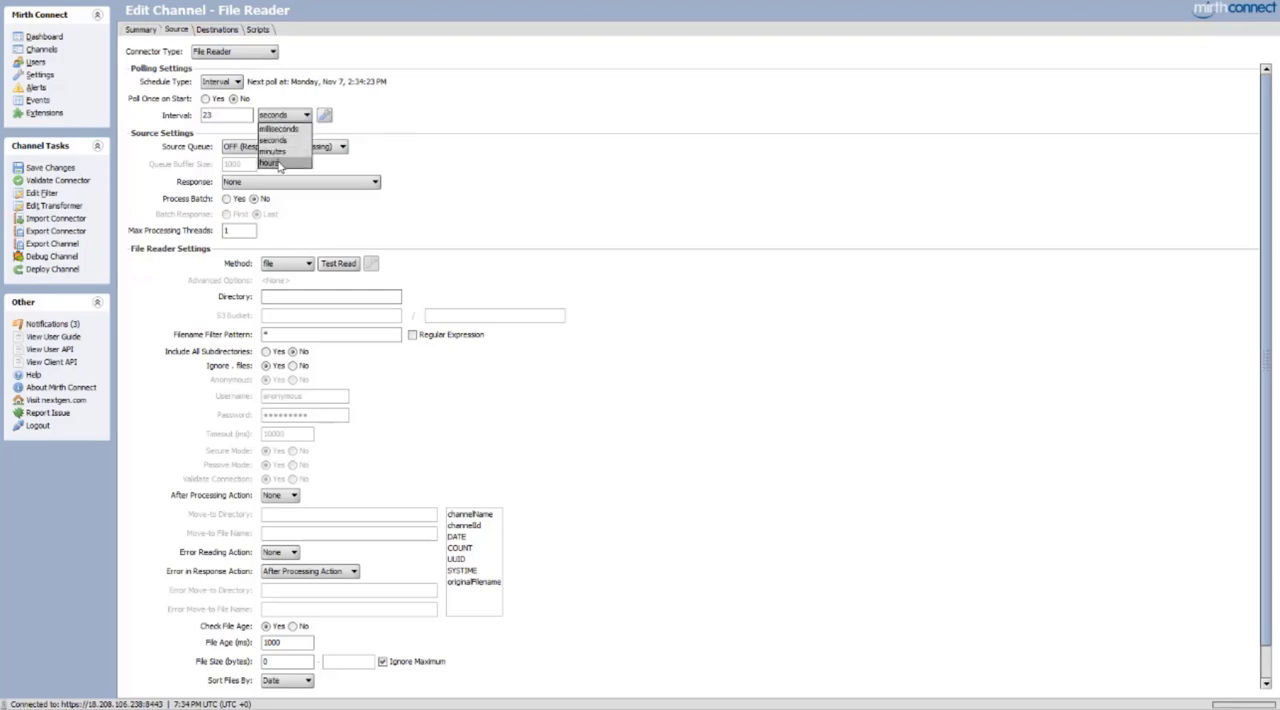
pyautogui.click(280, 164)
pyautogui.click(205, 99)
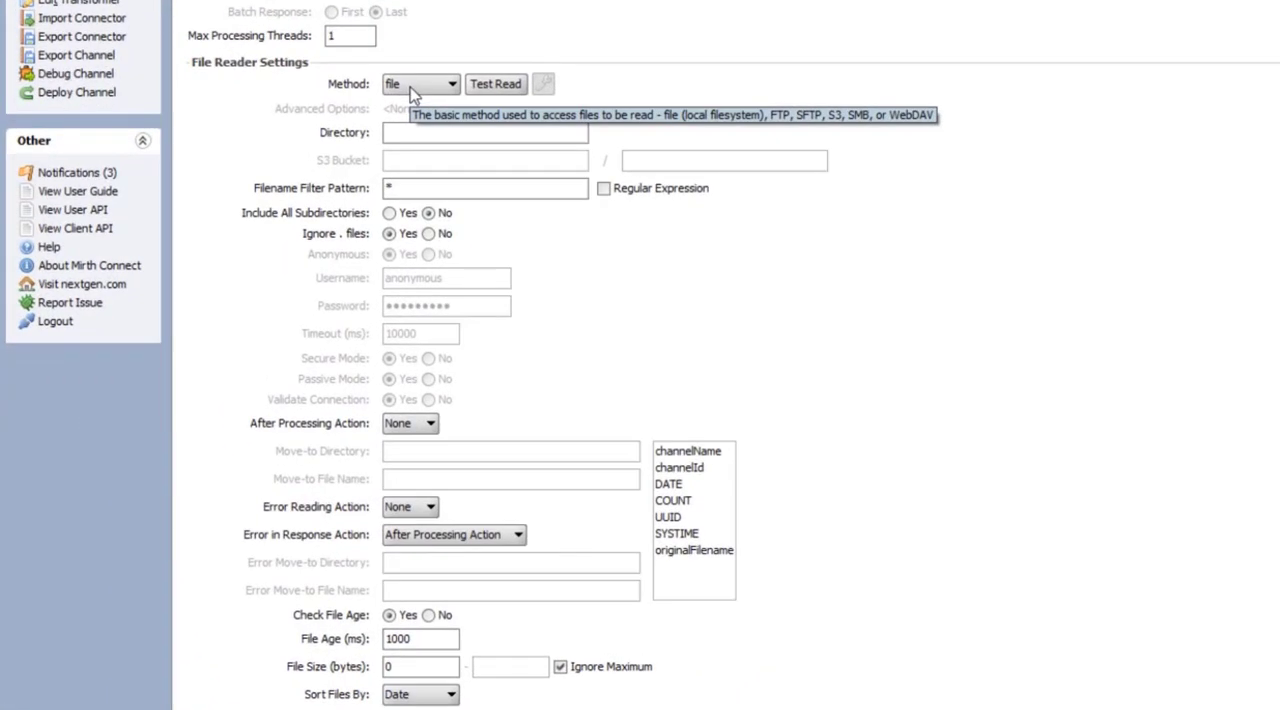
# Review the available file access methods and the settings offered for file, ftp and sftp
pyautogui.click(414, 88)
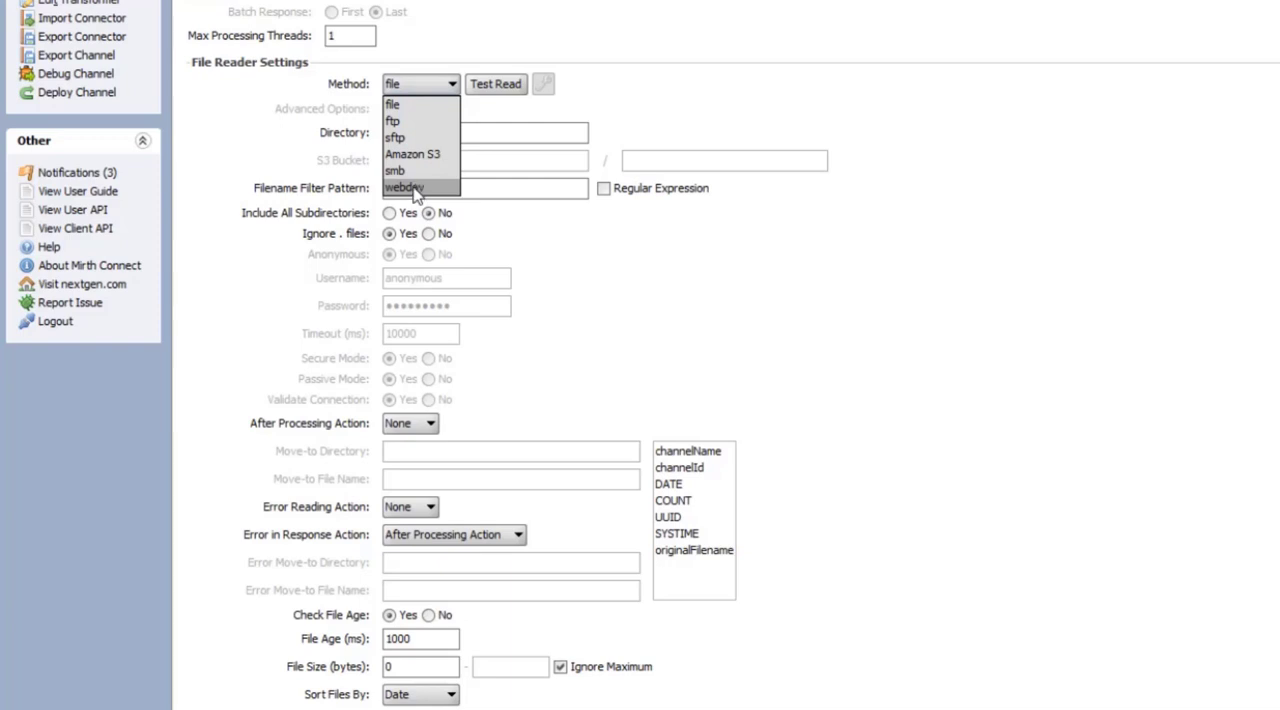
pyautogui.click(499, 91)
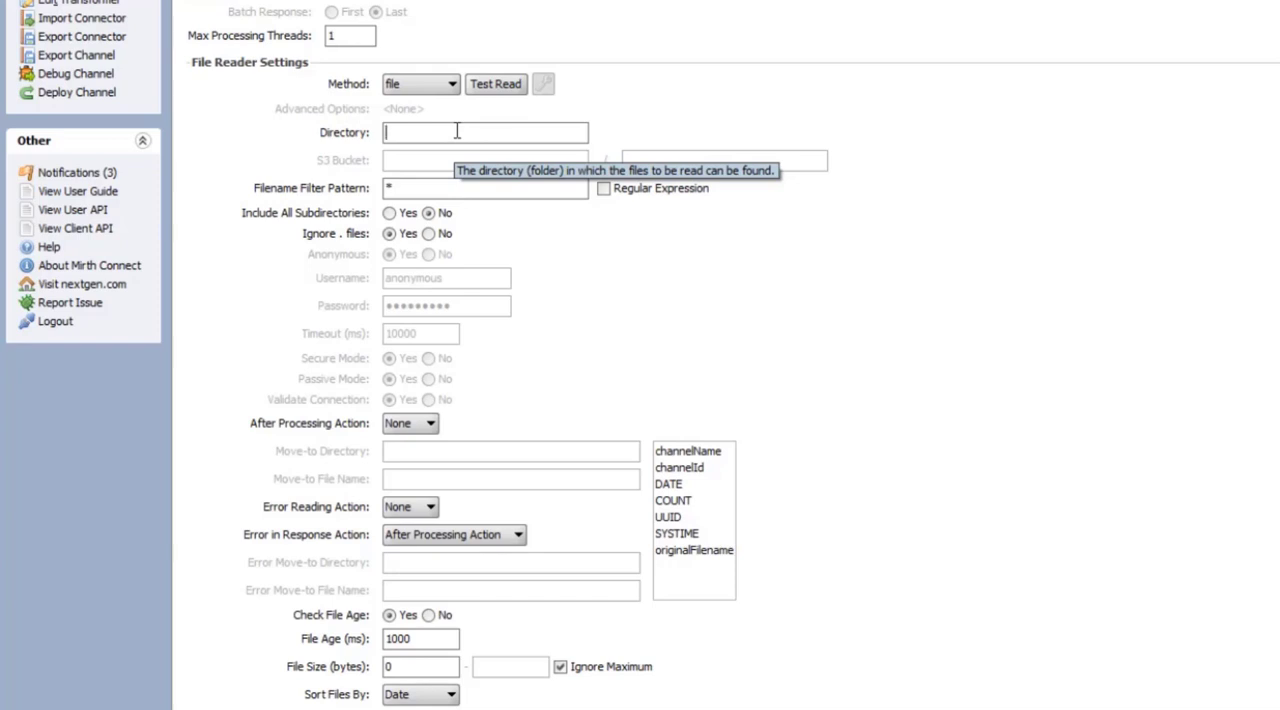
pyautogui.click(440, 88)
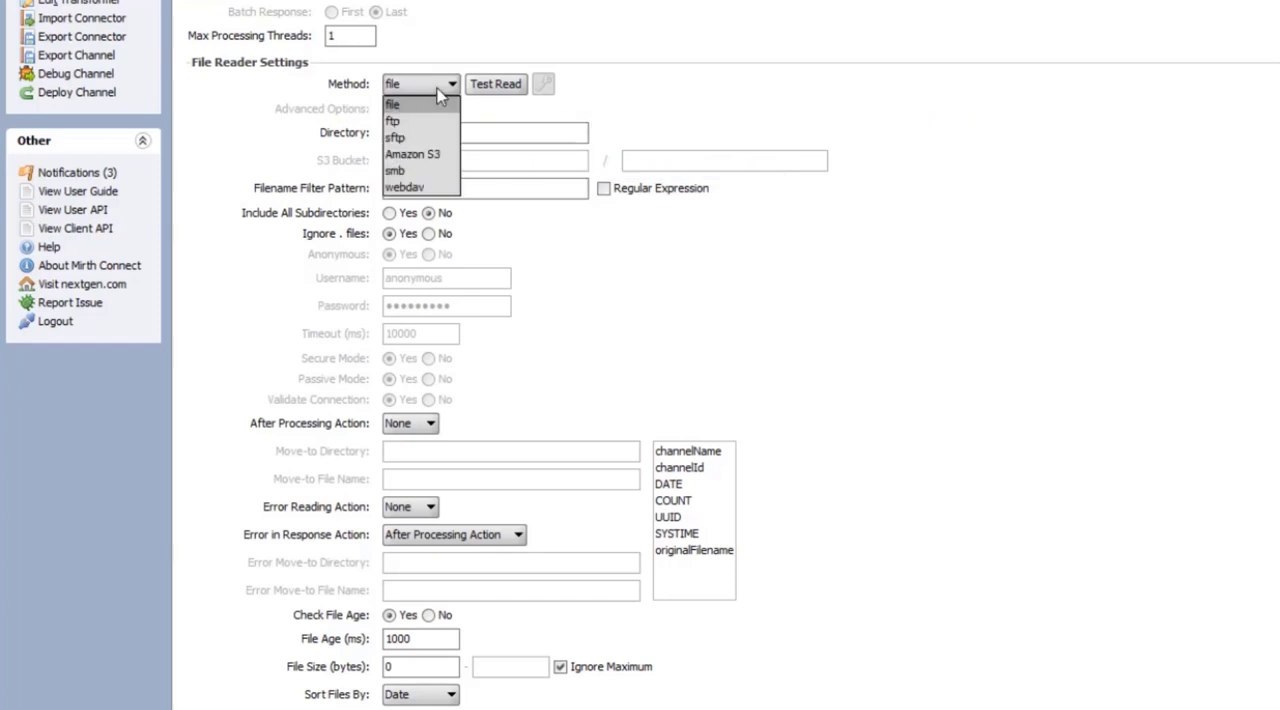
pyautogui.click(435, 118)
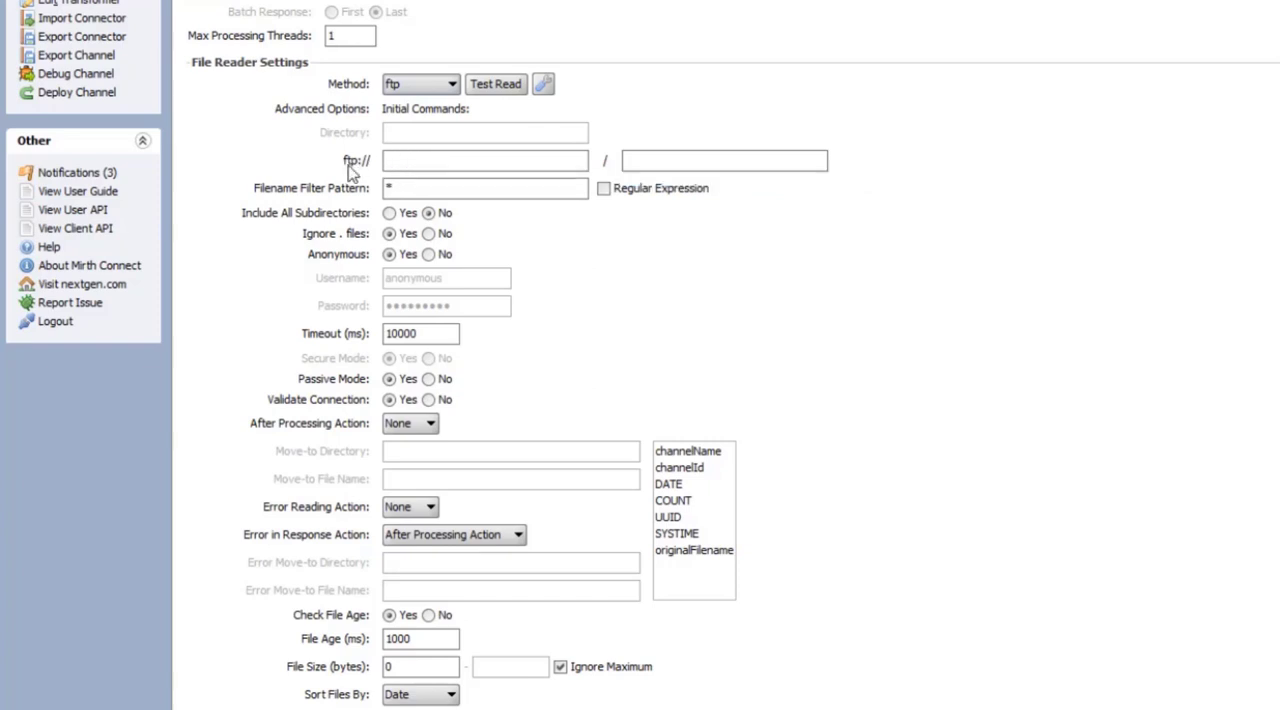
pyautogui.click(414, 85)
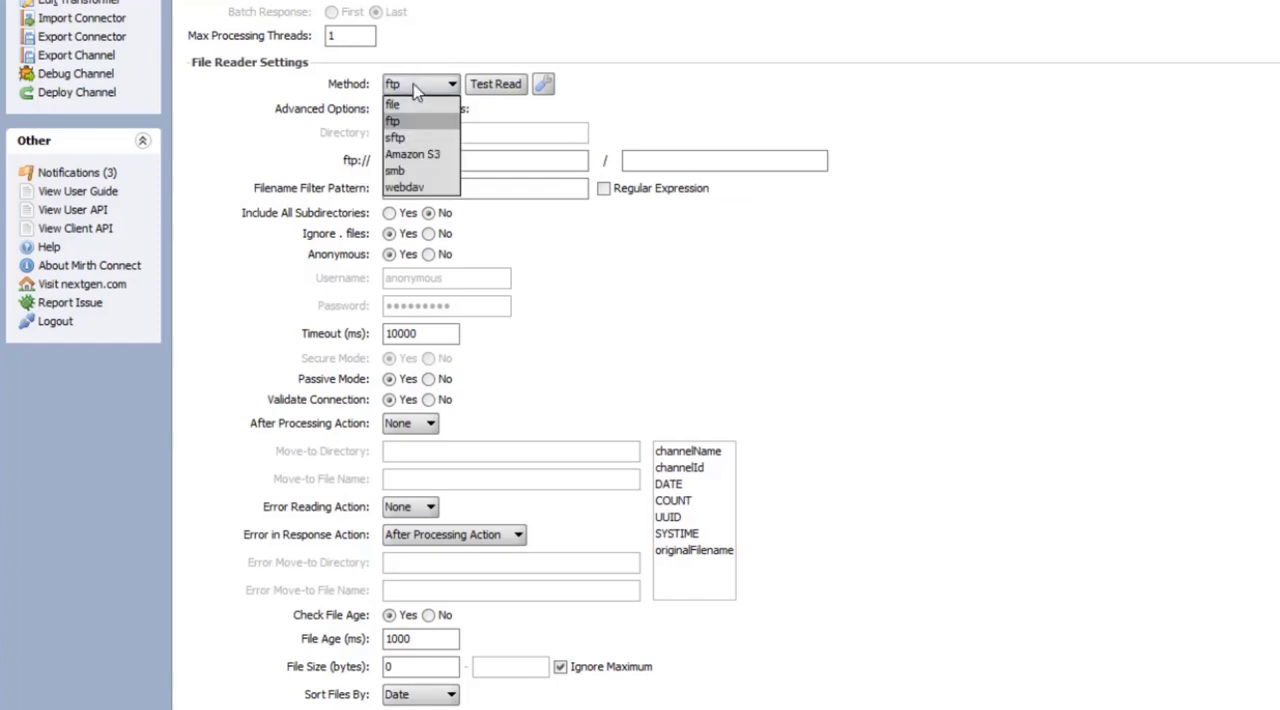
pyautogui.click(414, 139)
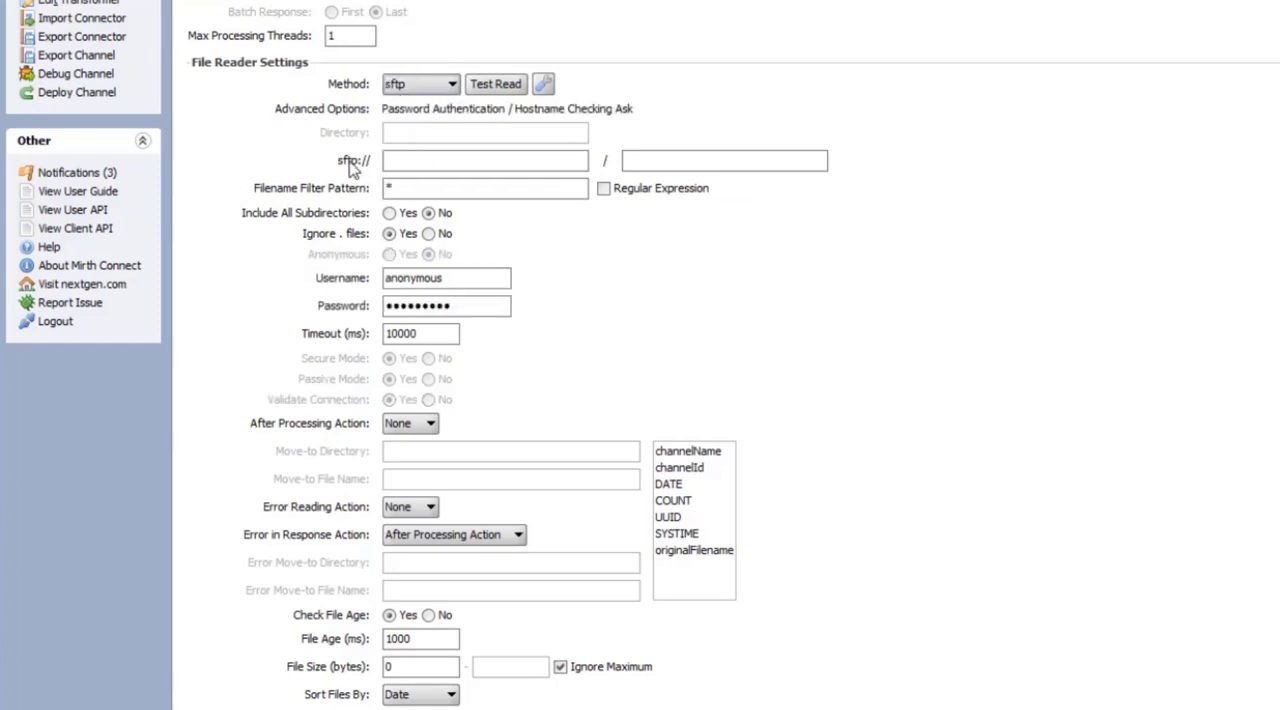
# Set the File Reader method to Amazon S3 with bucket learningmirthconnect and directory testfiles
pyautogui.click(423, 86)
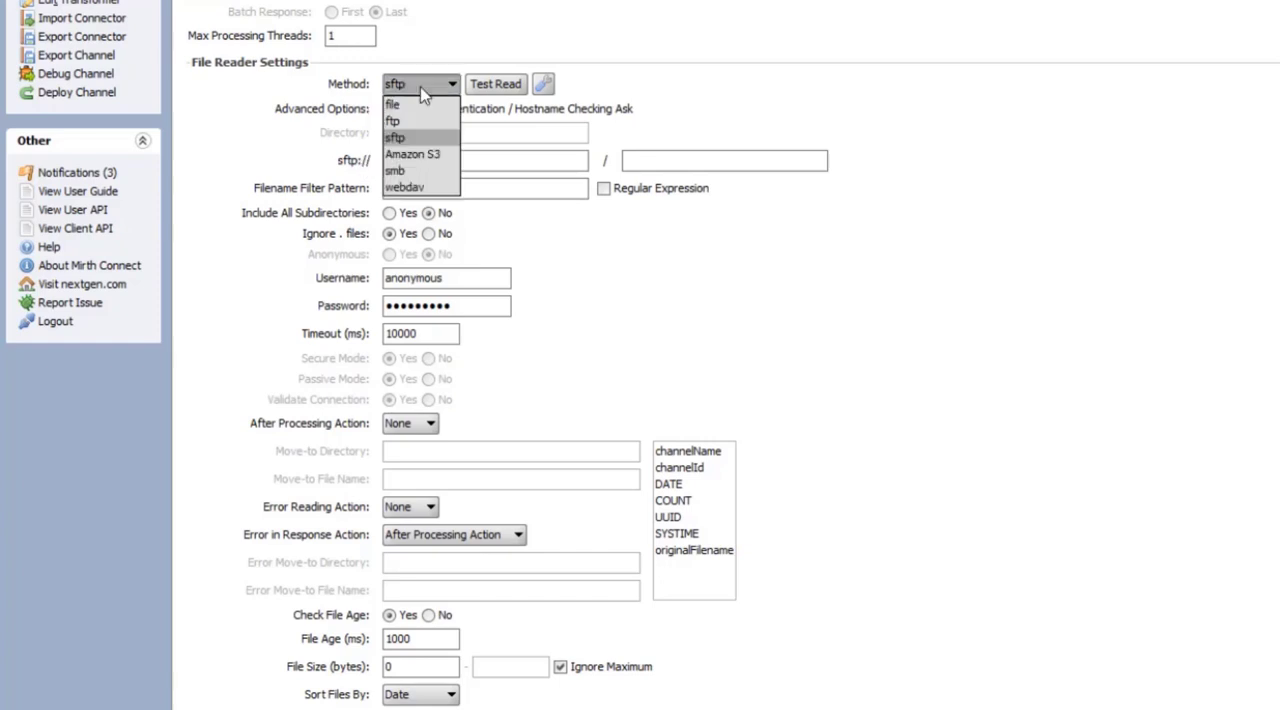
pyautogui.click(417, 156)
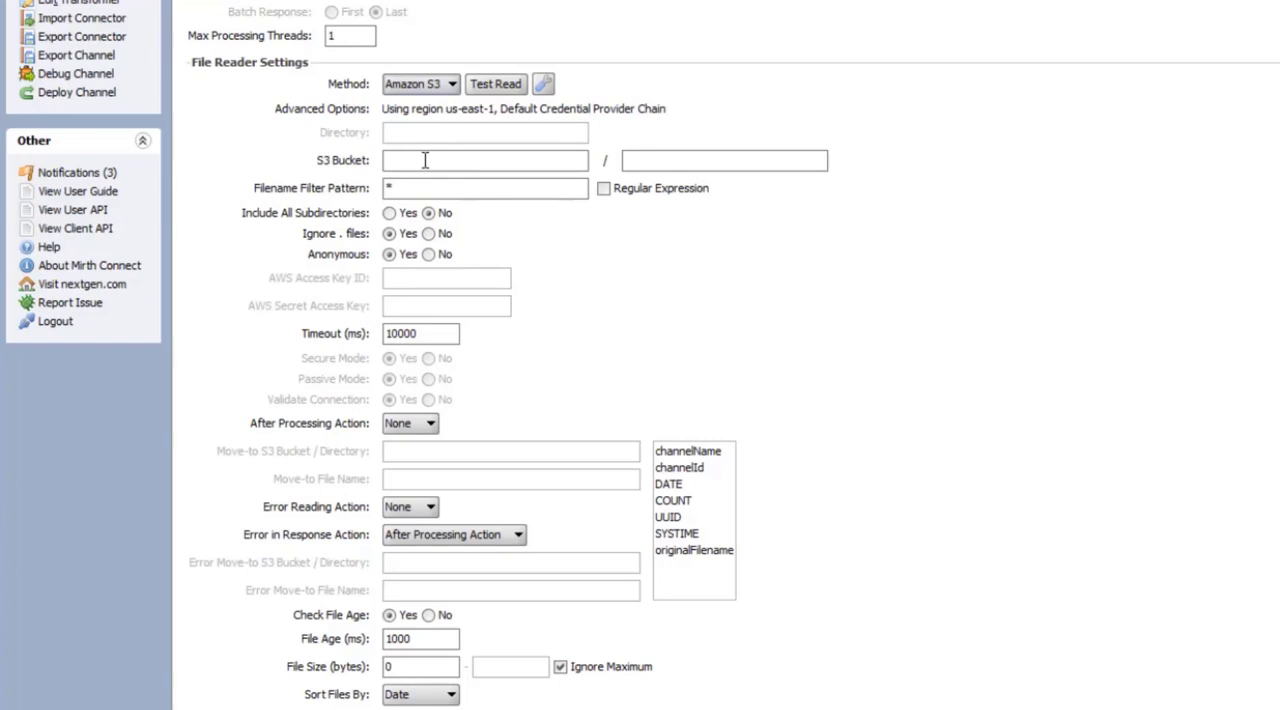
pyautogui.click(425, 160)
pyautogui.write('learningmirthconnect')
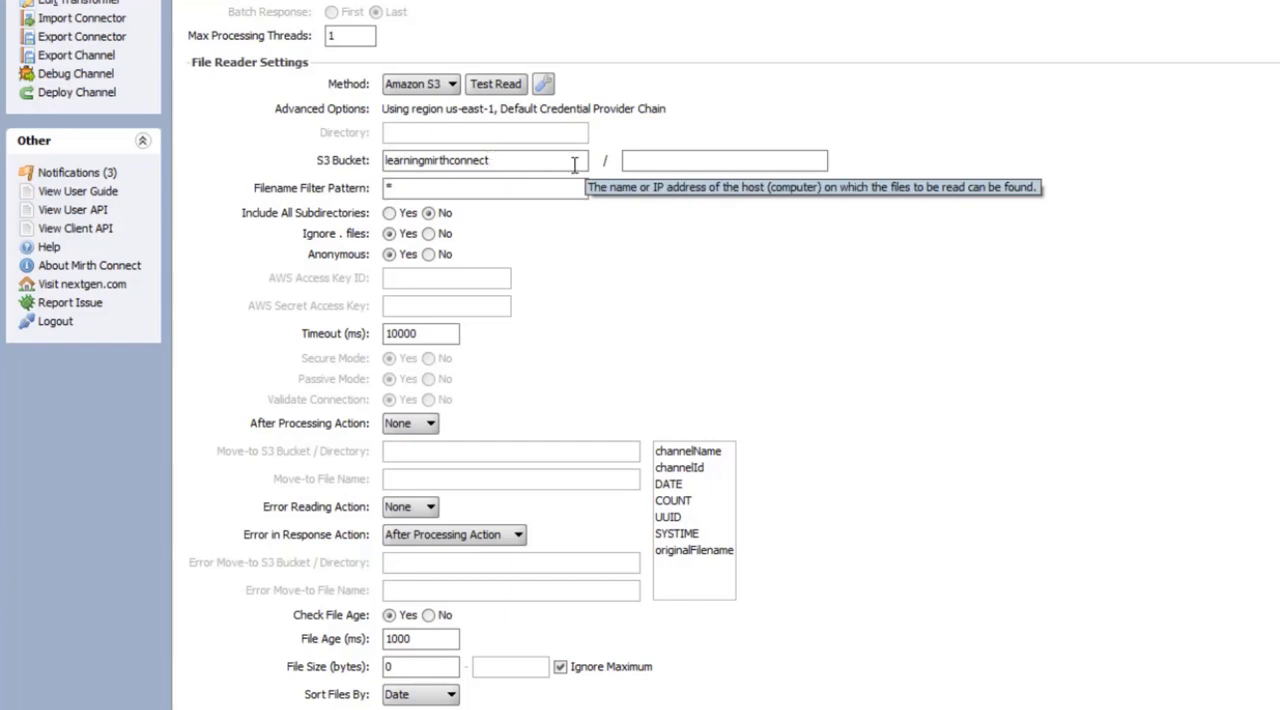
pyautogui.click(655, 160)
pyautogui.write('testfiles')
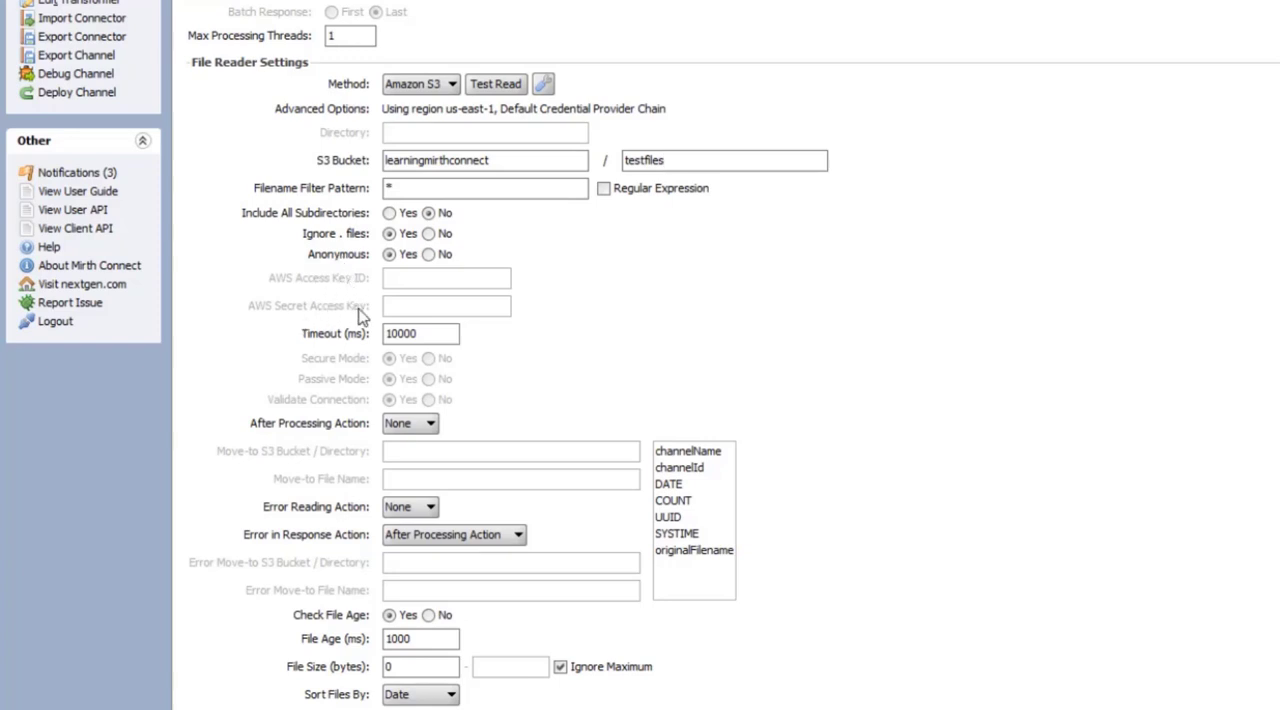
# Disable anonymous access, enter the AWS access key ID and secret access key, and test the S3 read connection
pyautogui.click(429, 255)
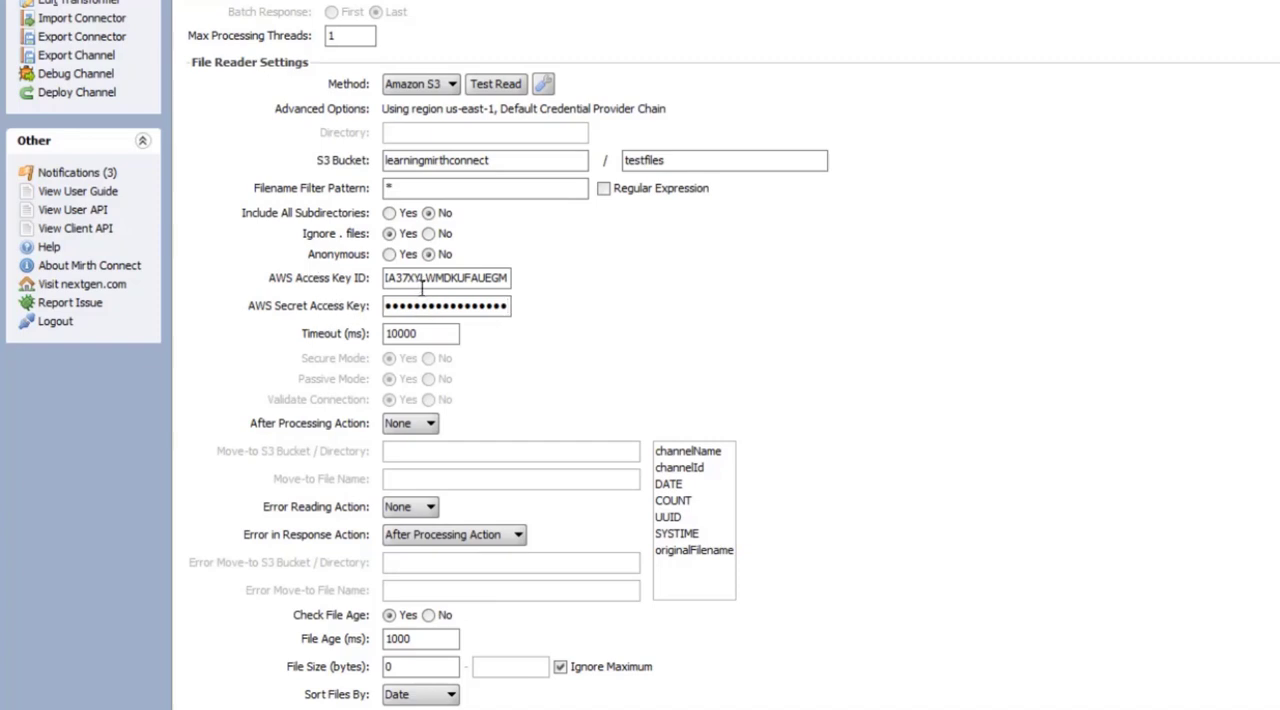
pyautogui.click(490, 86)
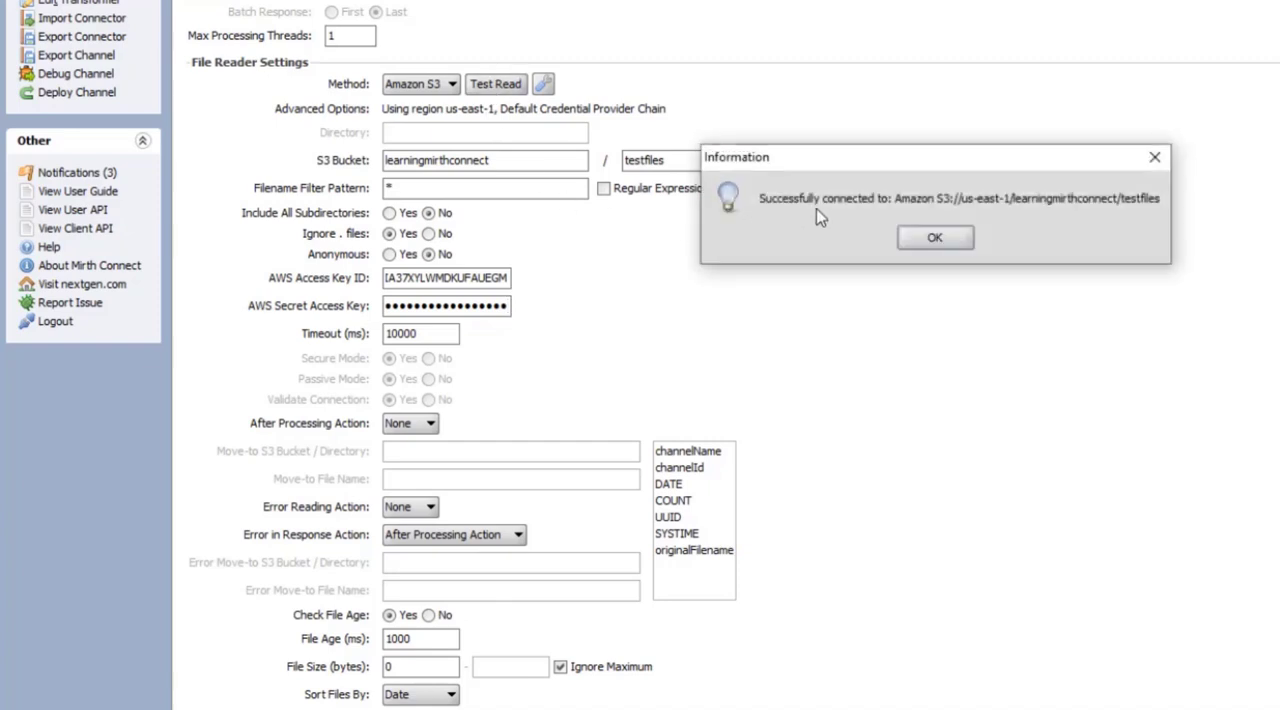
pyautogui.click(934, 238)
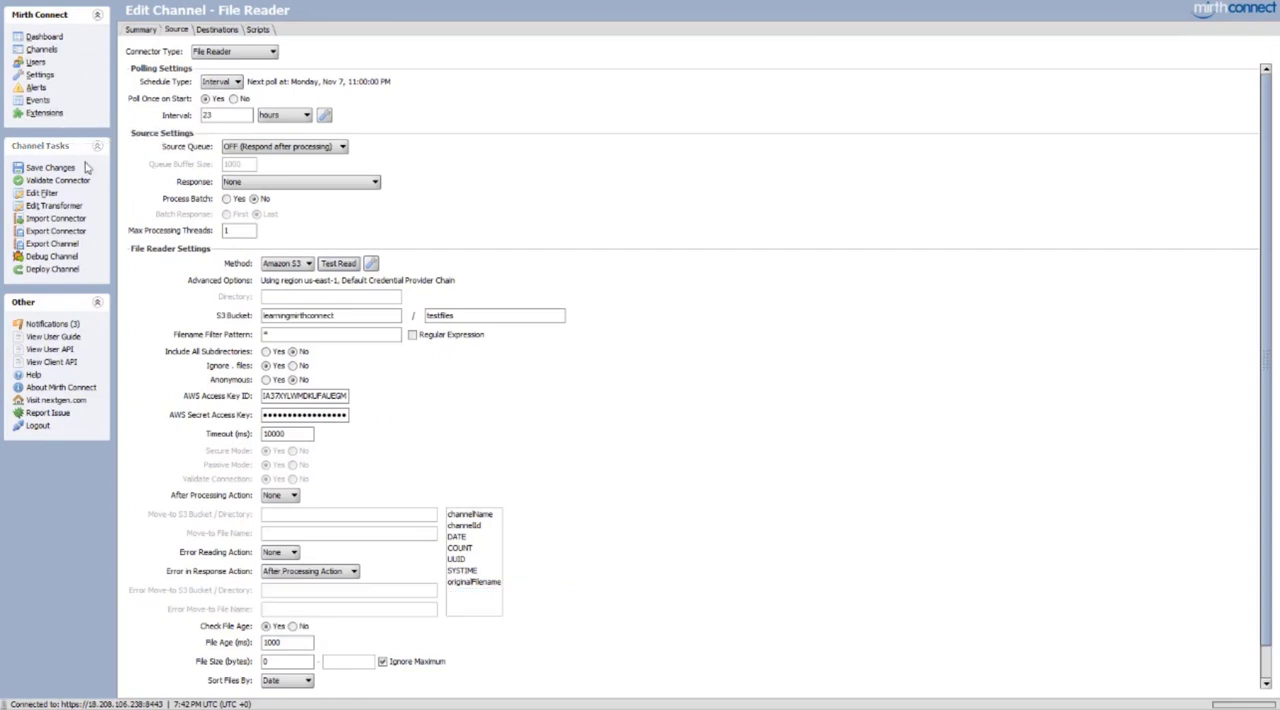
# Save the File Reader channel and deploy it
pyautogui.click(55, 167)
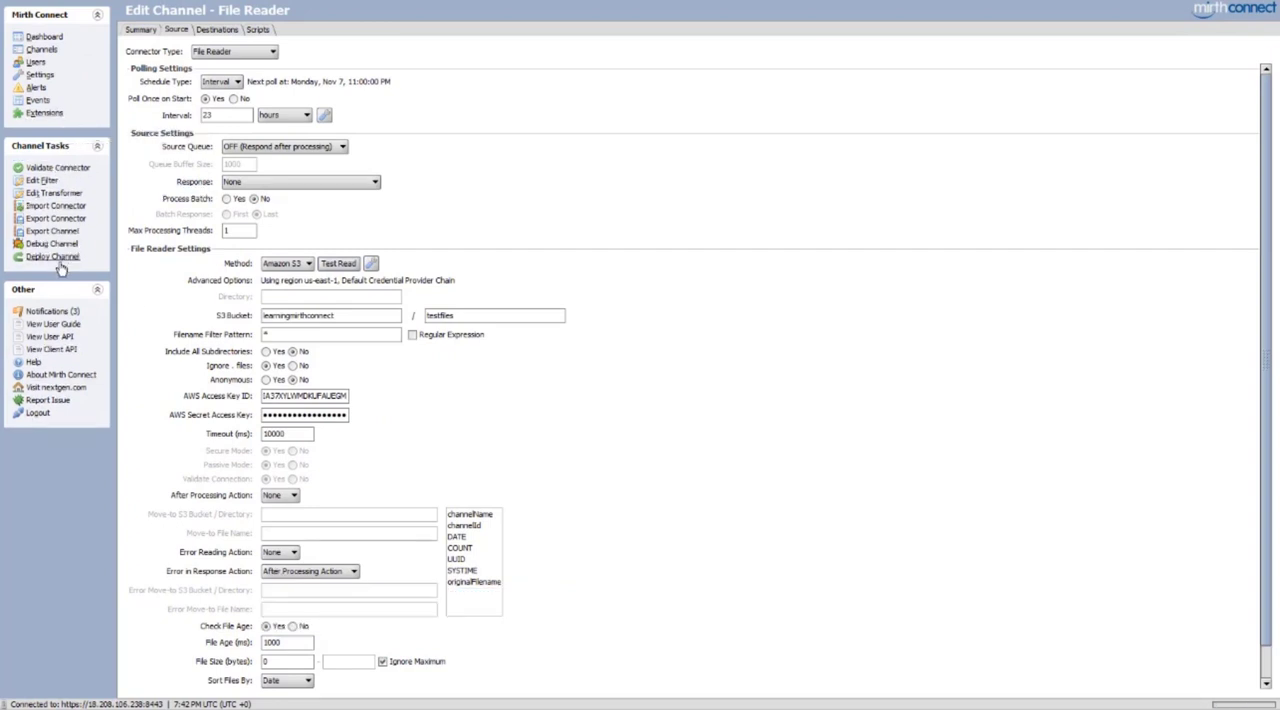
pyautogui.click(50, 257)
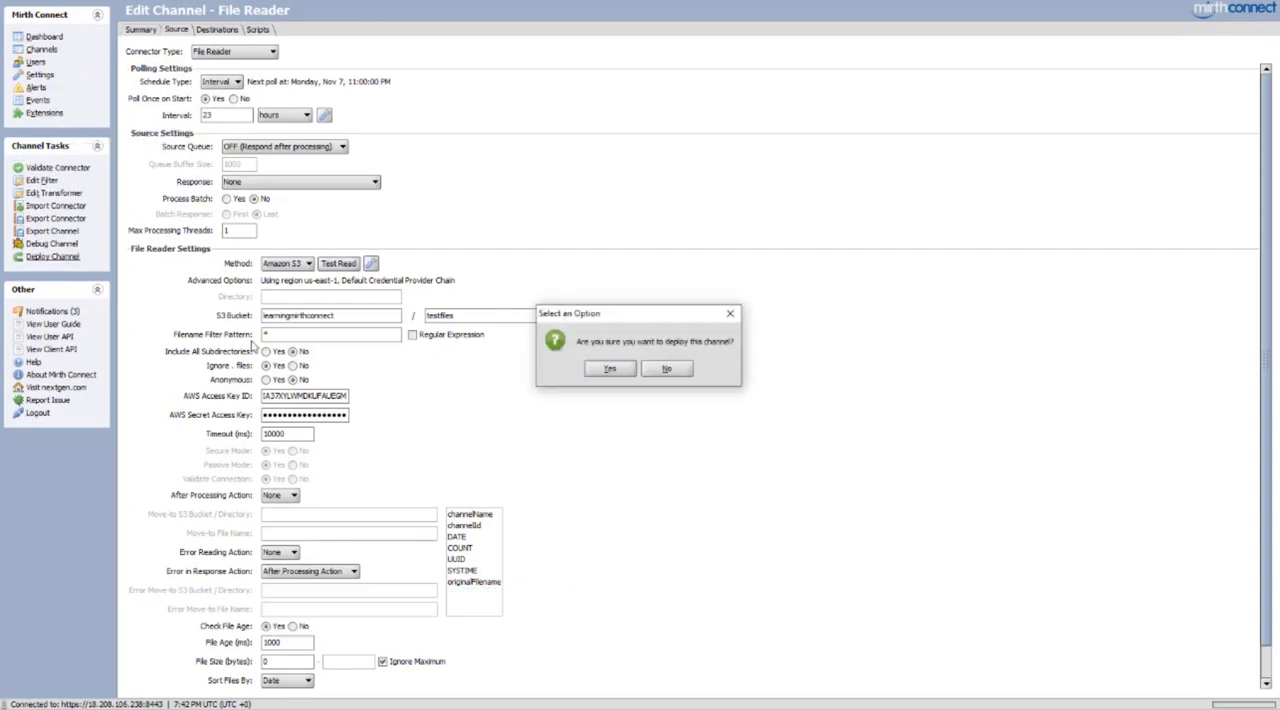
pyautogui.click(609, 369)
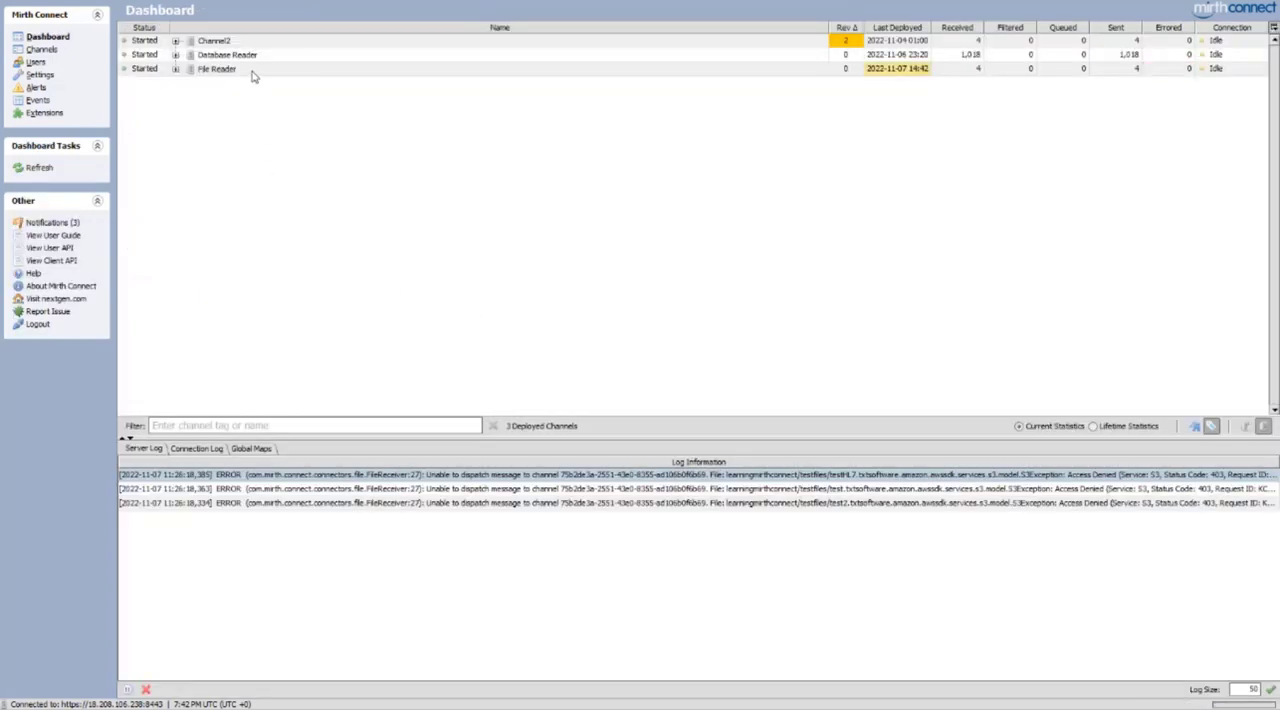
# Open the File Reader channel's messages and examine the raw content of source messages 1 through 4
pyautogui.doubleClick(253, 71)
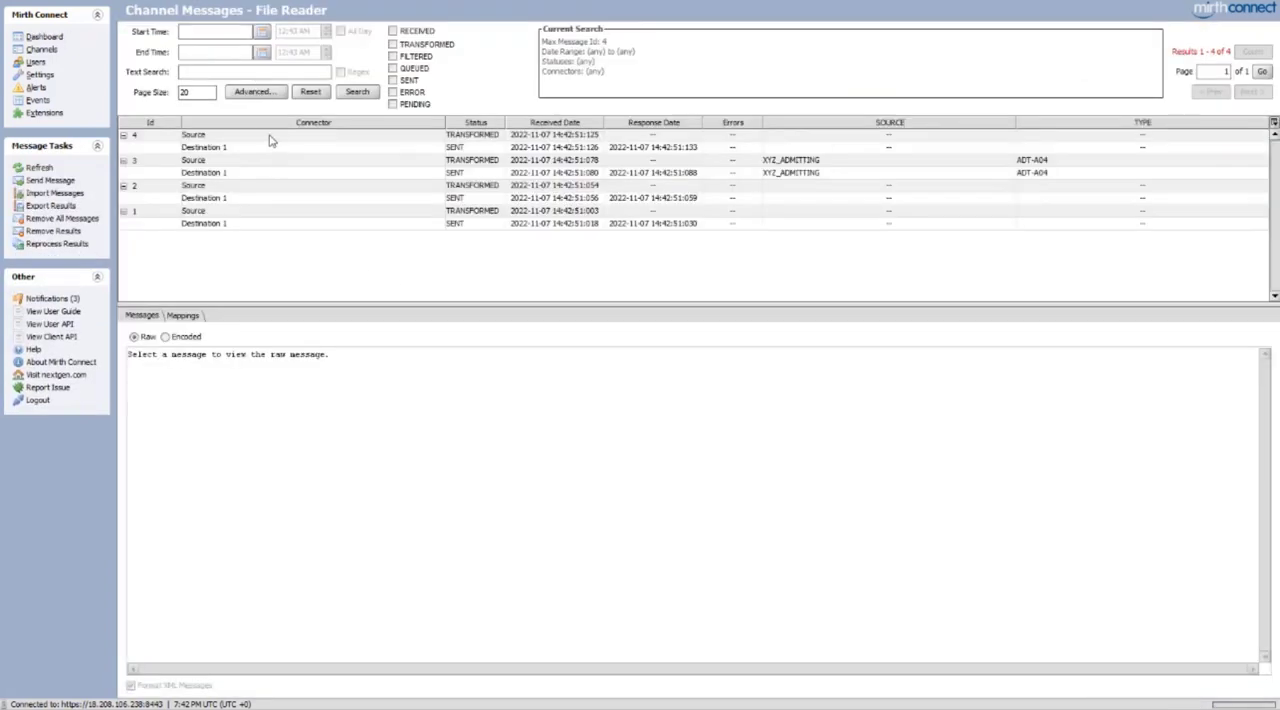
pyautogui.click(268, 210)
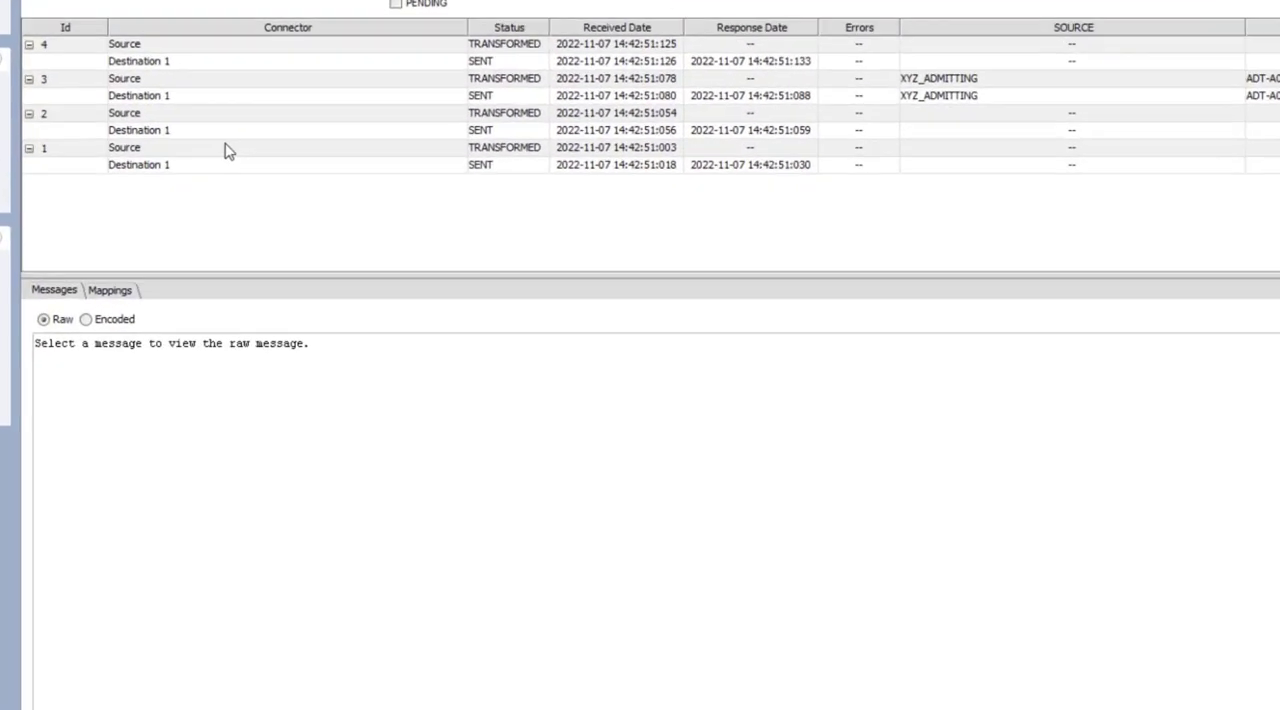
pyautogui.moveTo(64, 343); pyautogui.dragTo(26, 349)
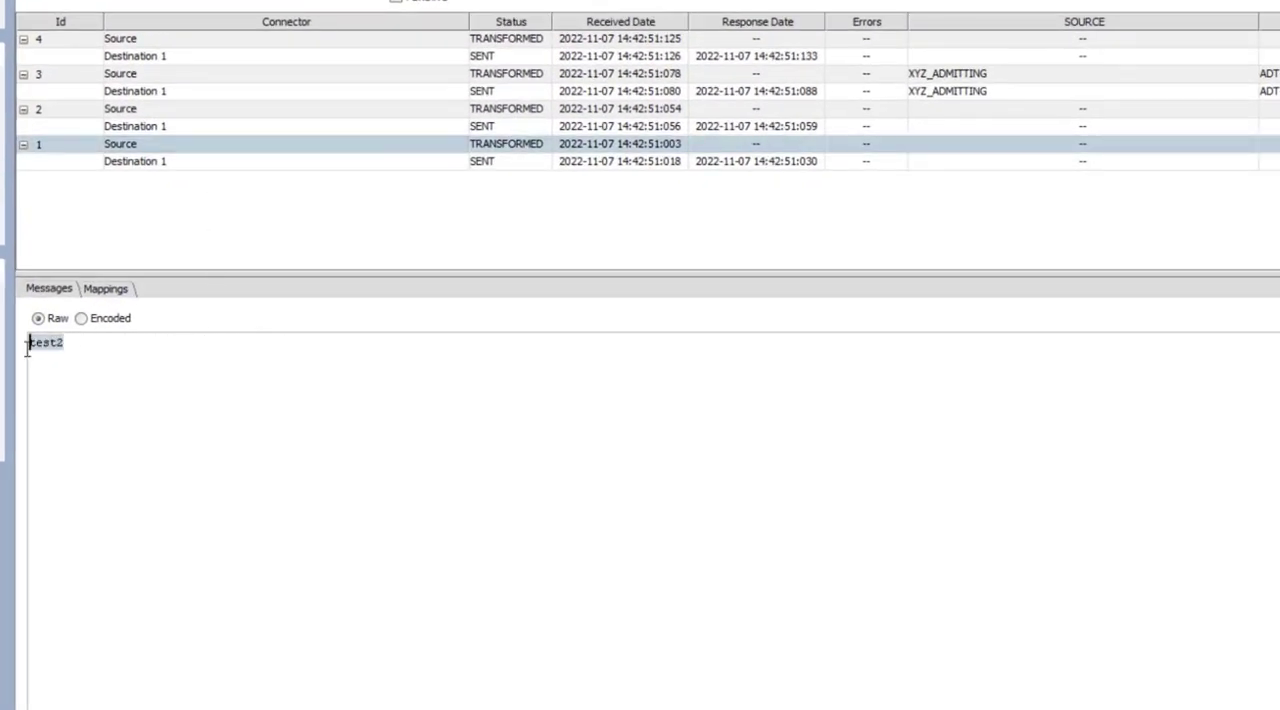
pyautogui.click(175, 114)
pyautogui.moveTo(128, 340); pyautogui.dragTo(18, 341)
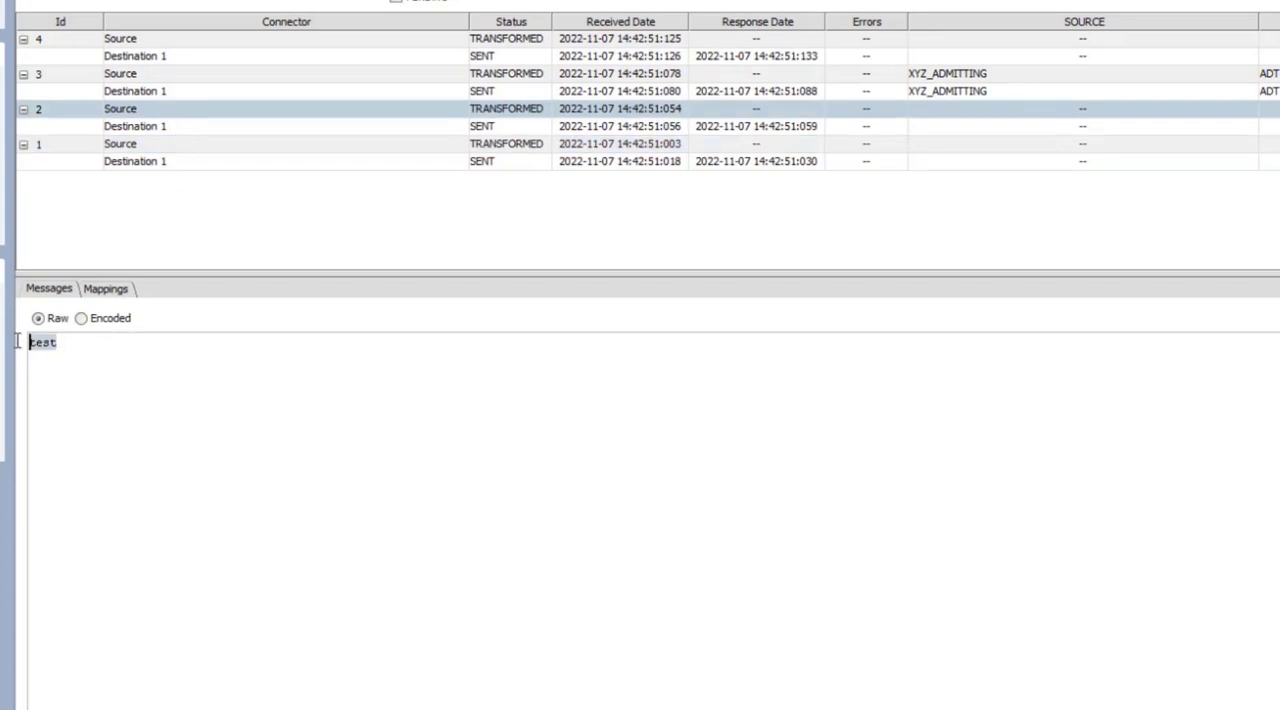
pyautogui.click(182, 80)
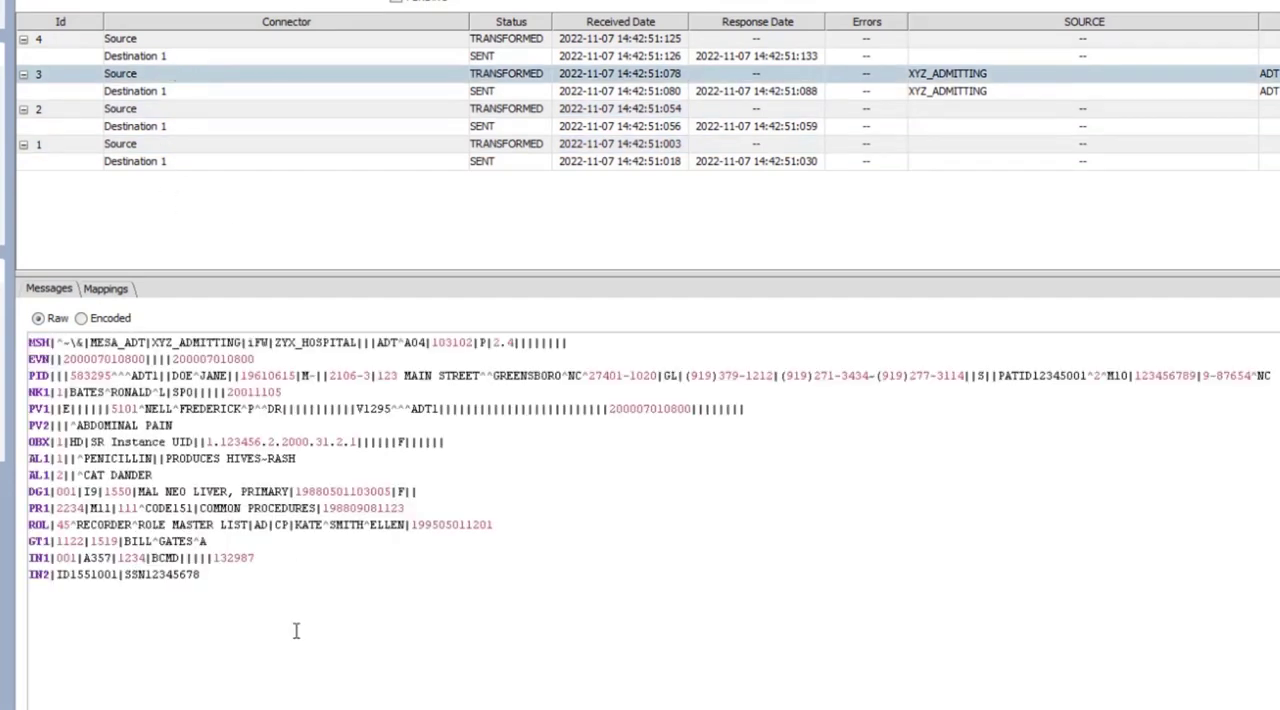
pyautogui.moveTo(297, 628); pyautogui.dragTo(60, 337)
pyautogui.click(155, 38)
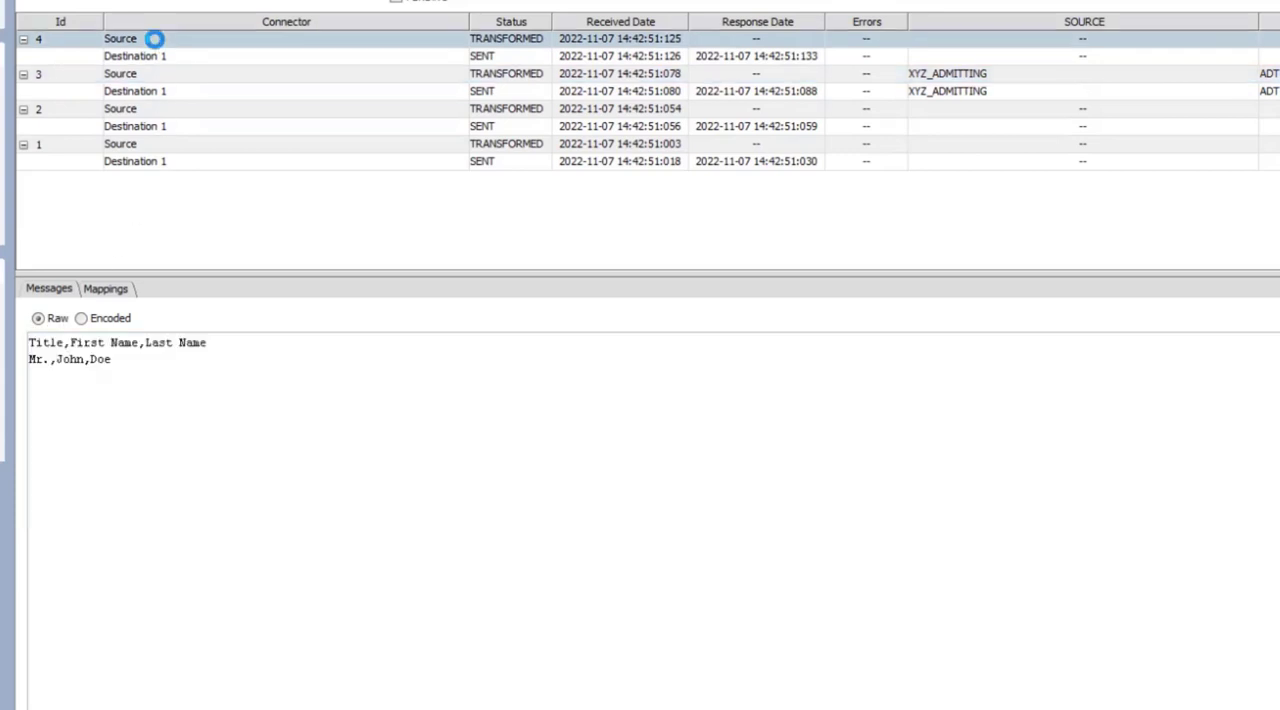
pyautogui.moveTo(201, 378); pyautogui.dragTo(28, 342)
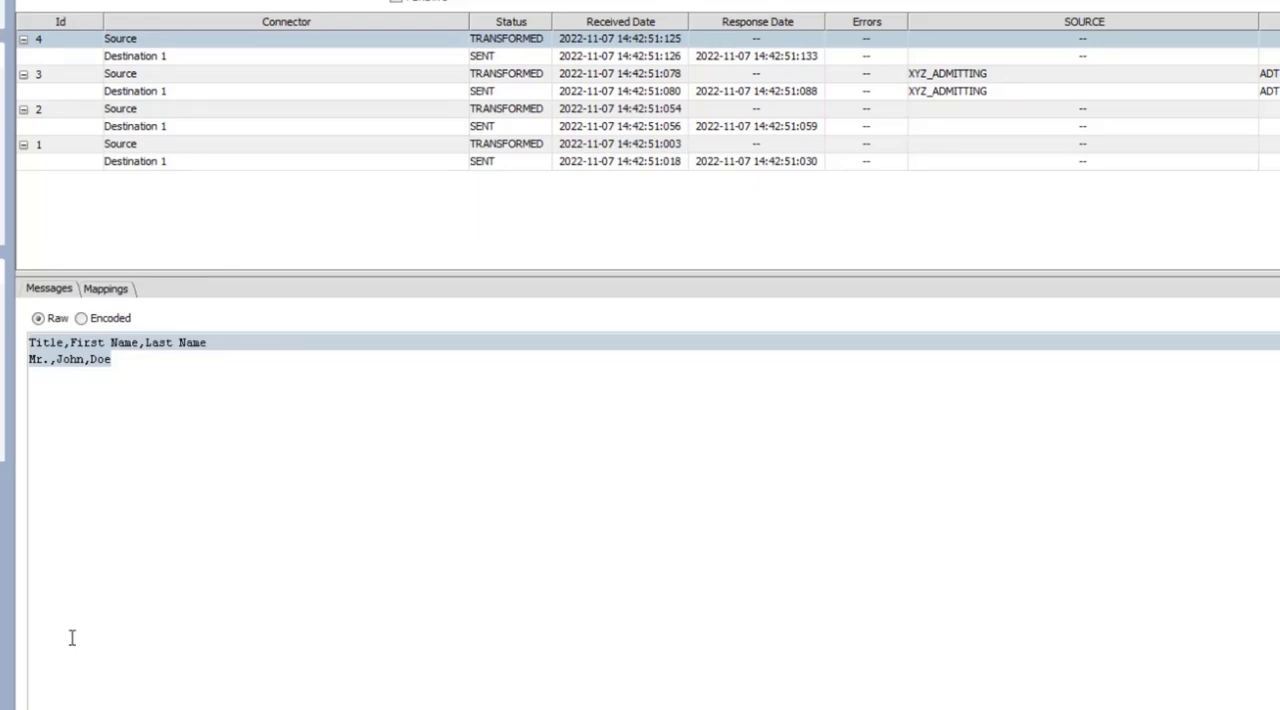
# Switch to the S3 testfiles folder to compare its files with the received messages and return to Mirth Connect
pyautogui.hotkey('alt', 'Tab')
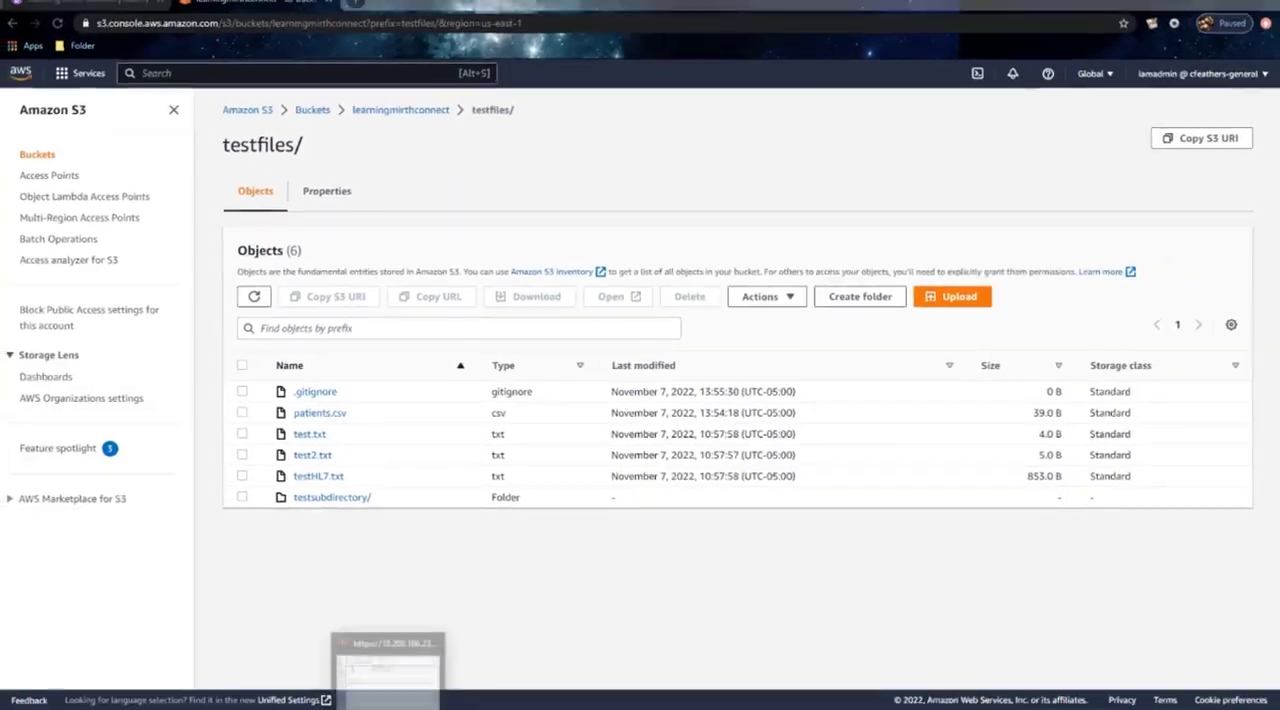
pyautogui.click(388, 700)
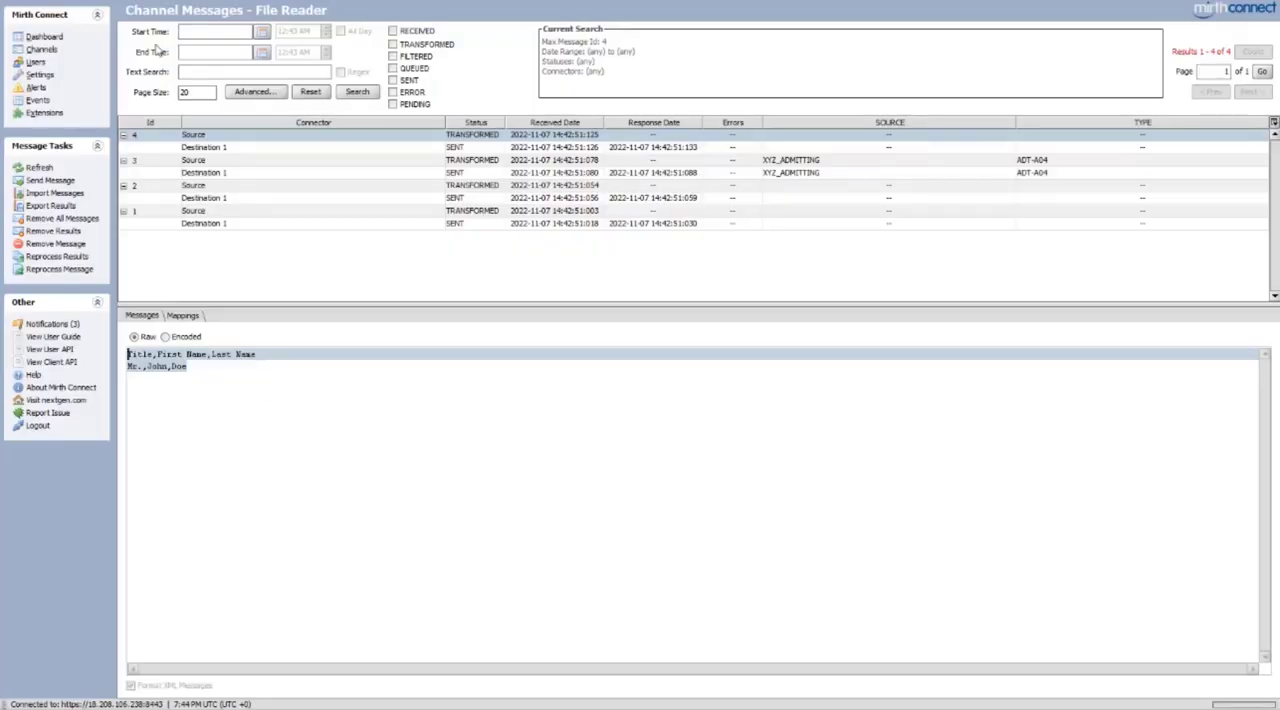
# Reopen the File Reader channel's source settings, include all subdirectories, and stop ignoring files that start with a dot
pyautogui.click(52, 52)
pyautogui.doubleClick(277, 56)
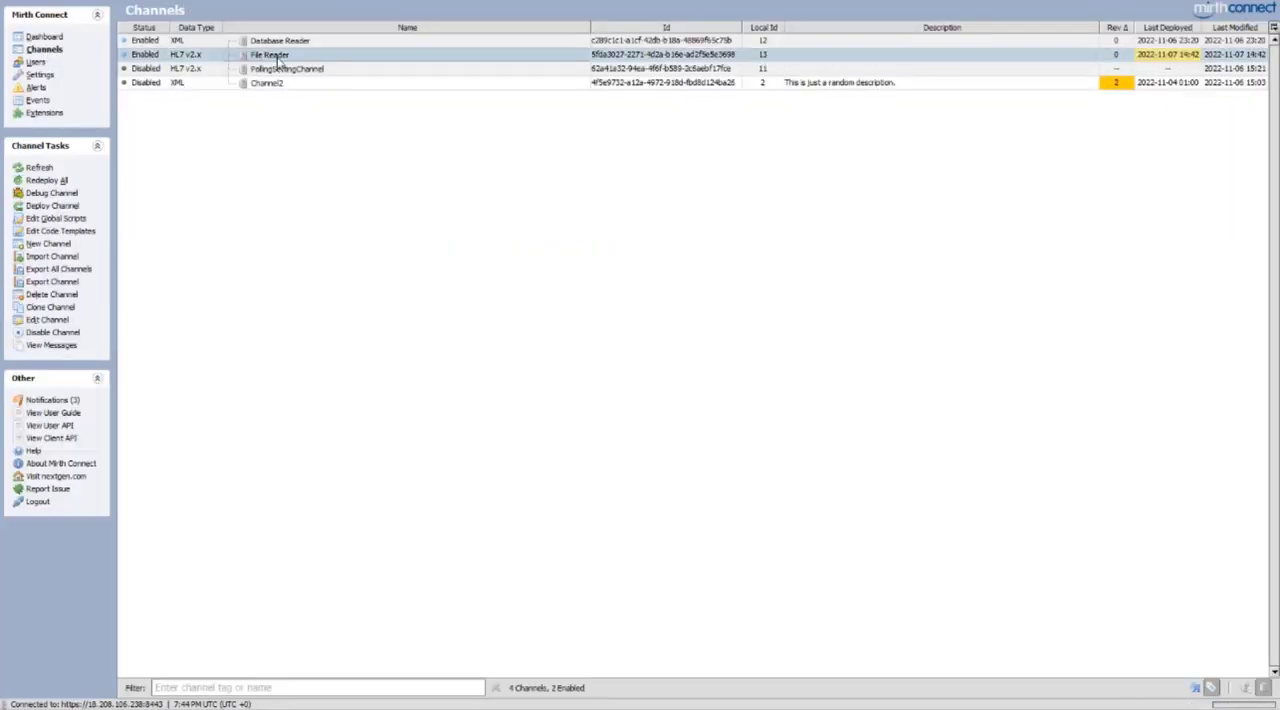
pyautogui.click(177, 30)
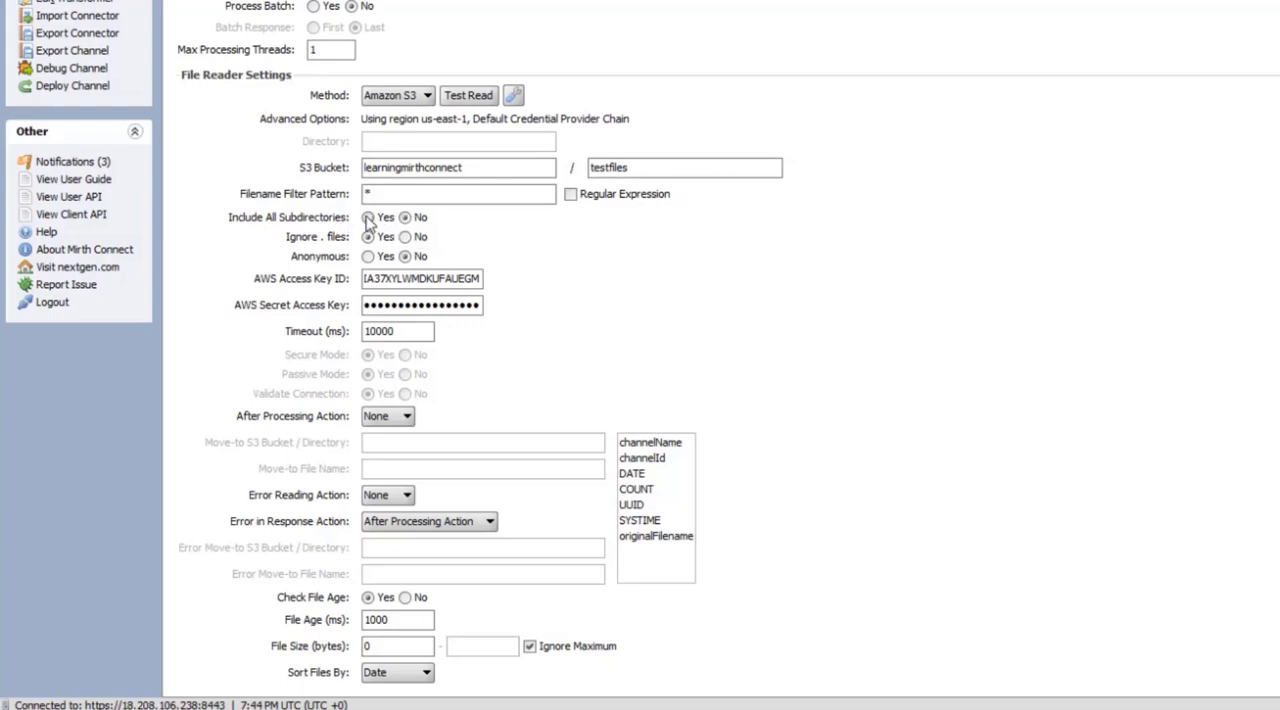
pyautogui.click(367, 218)
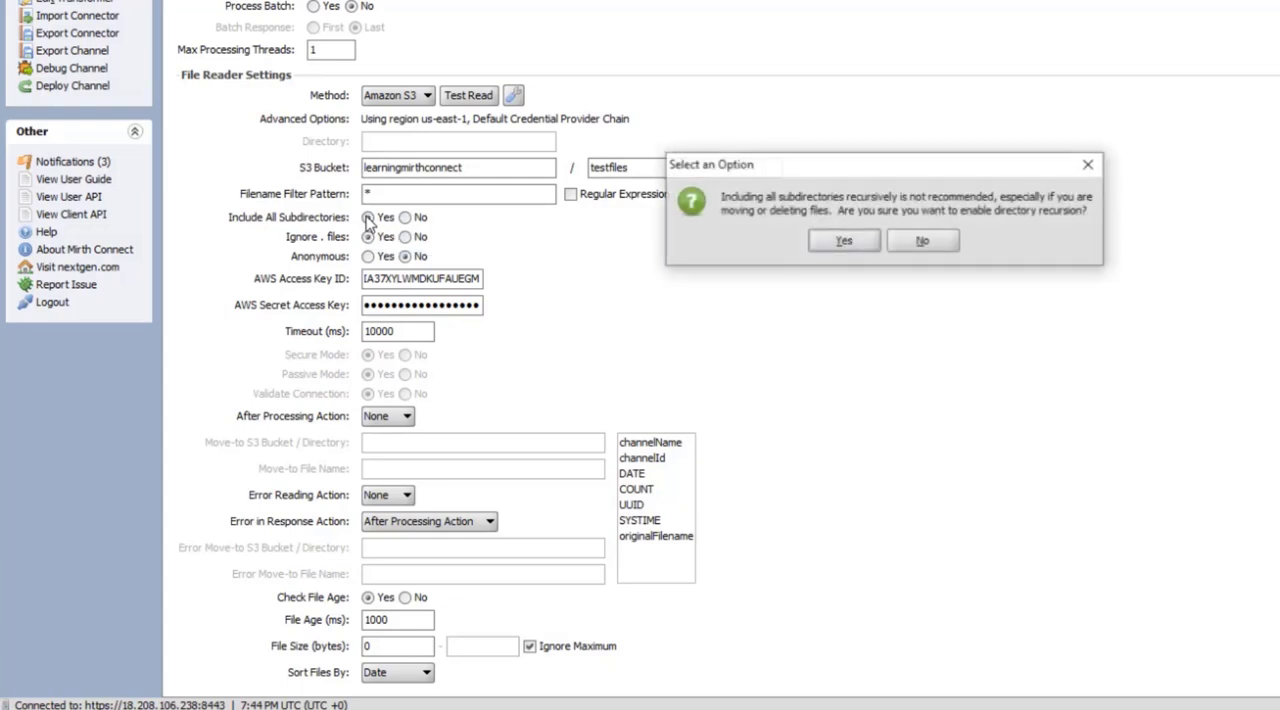
pyautogui.click(860, 243)
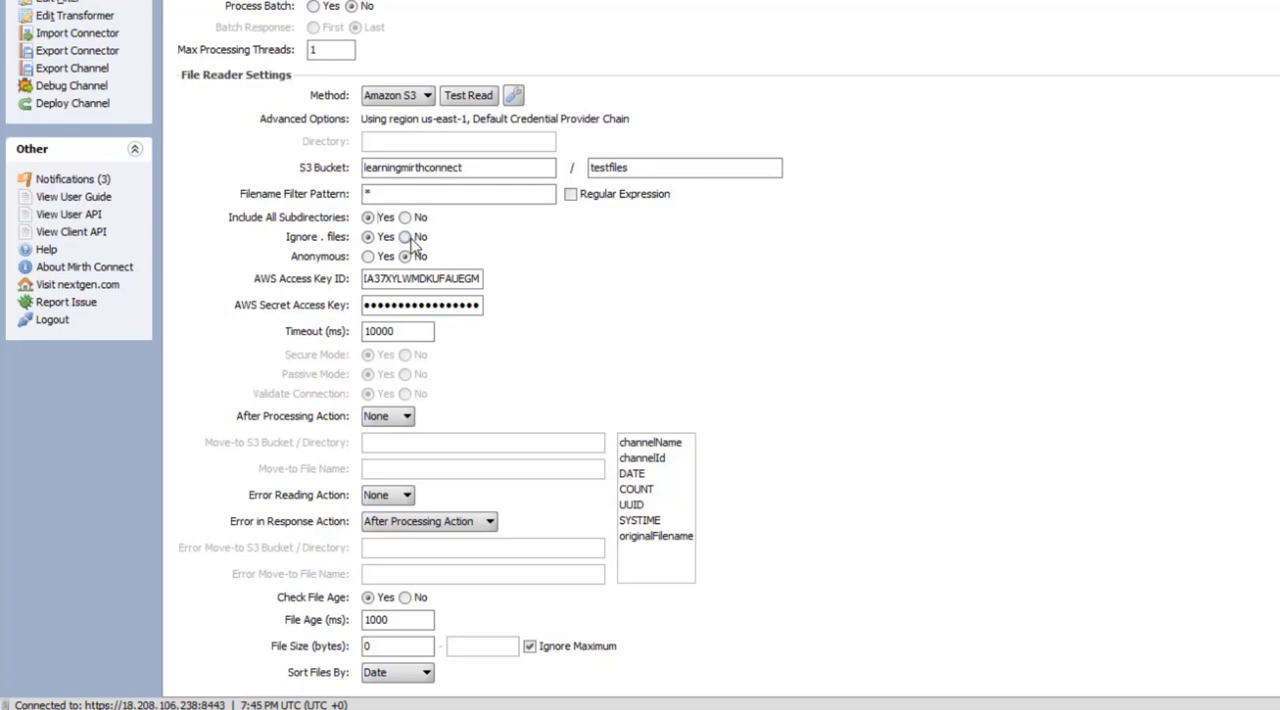
pyautogui.click(406, 238)
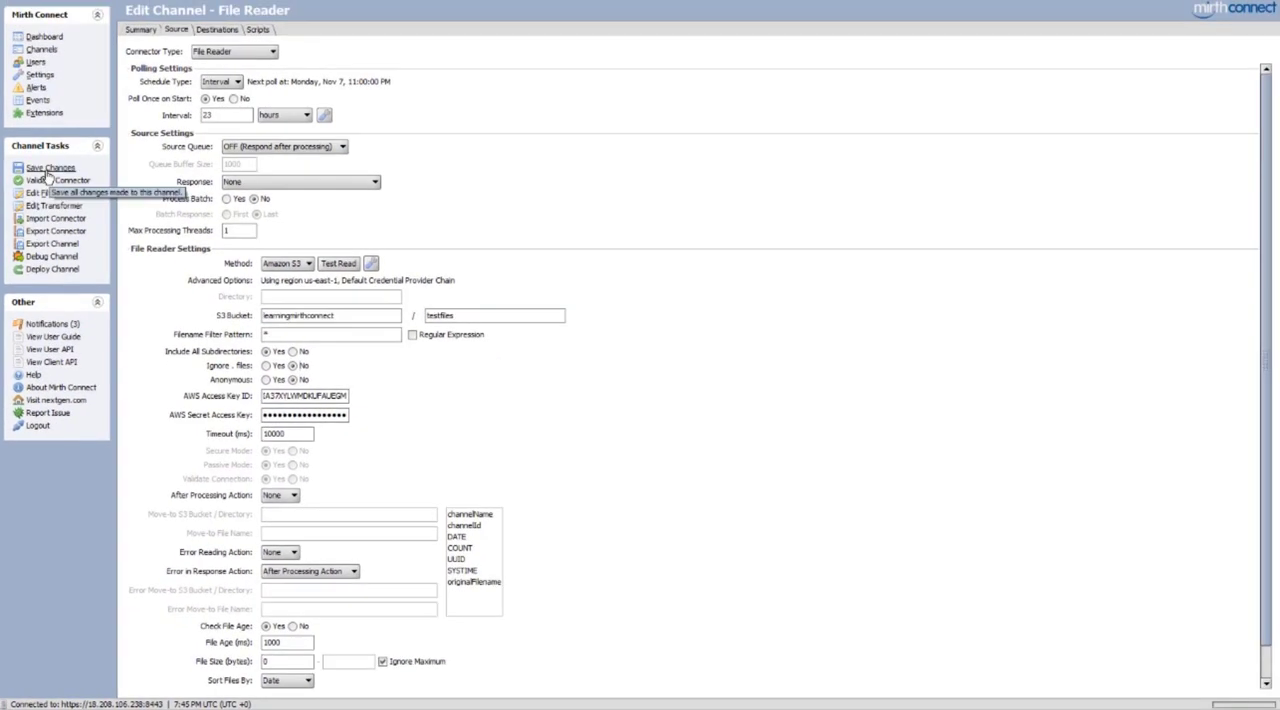
# Save the channel changes and deploy the File Reader channel again
pyautogui.click(47, 169)
pyautogui.click(52, 257)
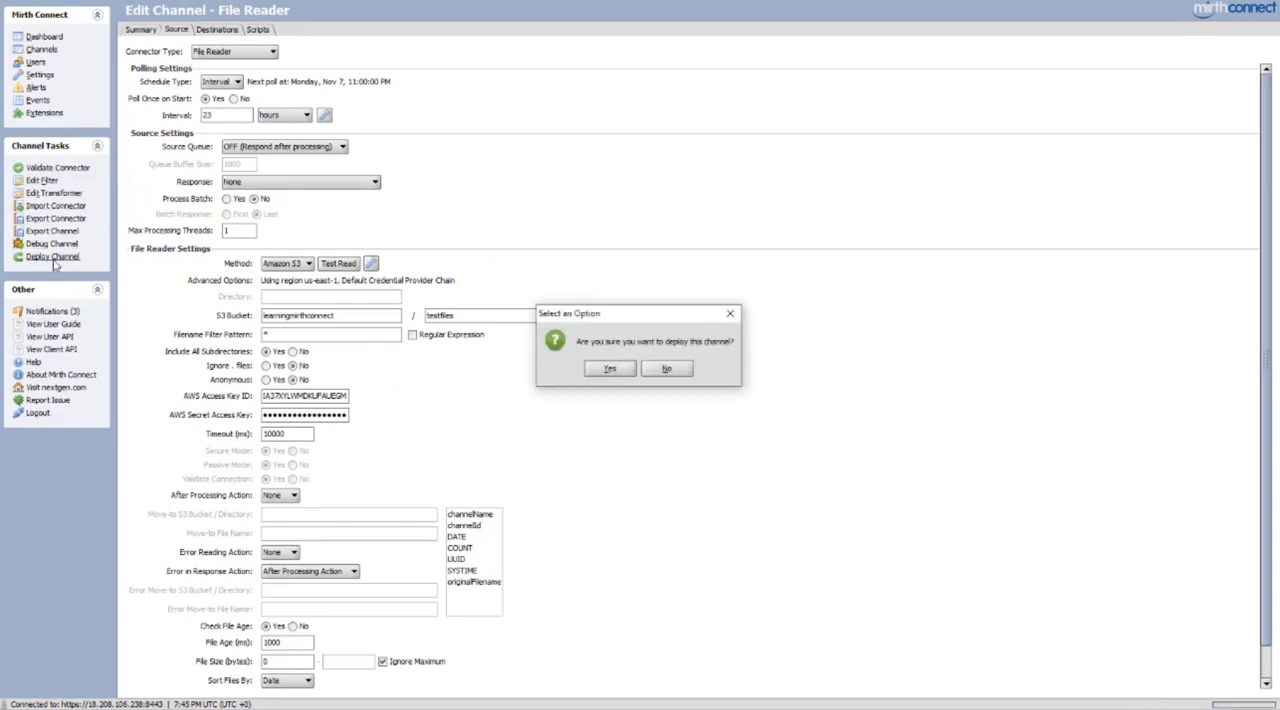
pyautogui.click(610, 369)
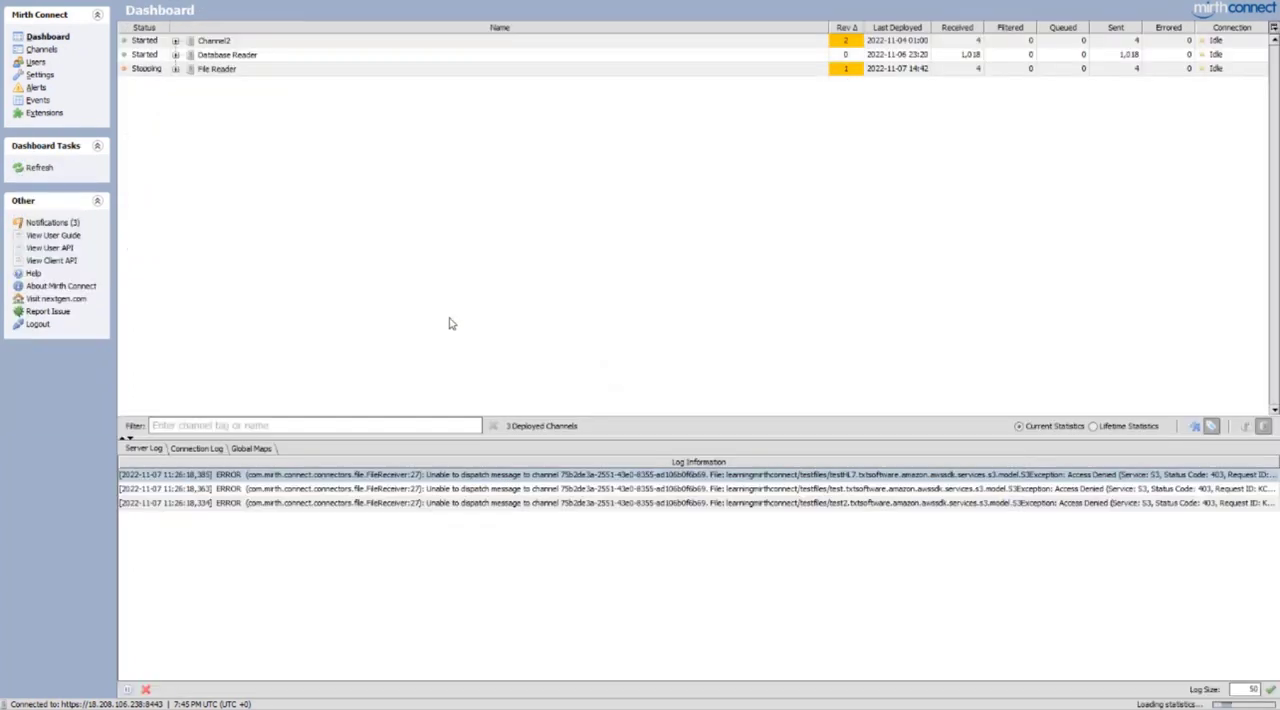
# Open the File Reader channel's messages and examine the raw content of source messages 5 through 9
pyautogui.doubleClick(238, 73)
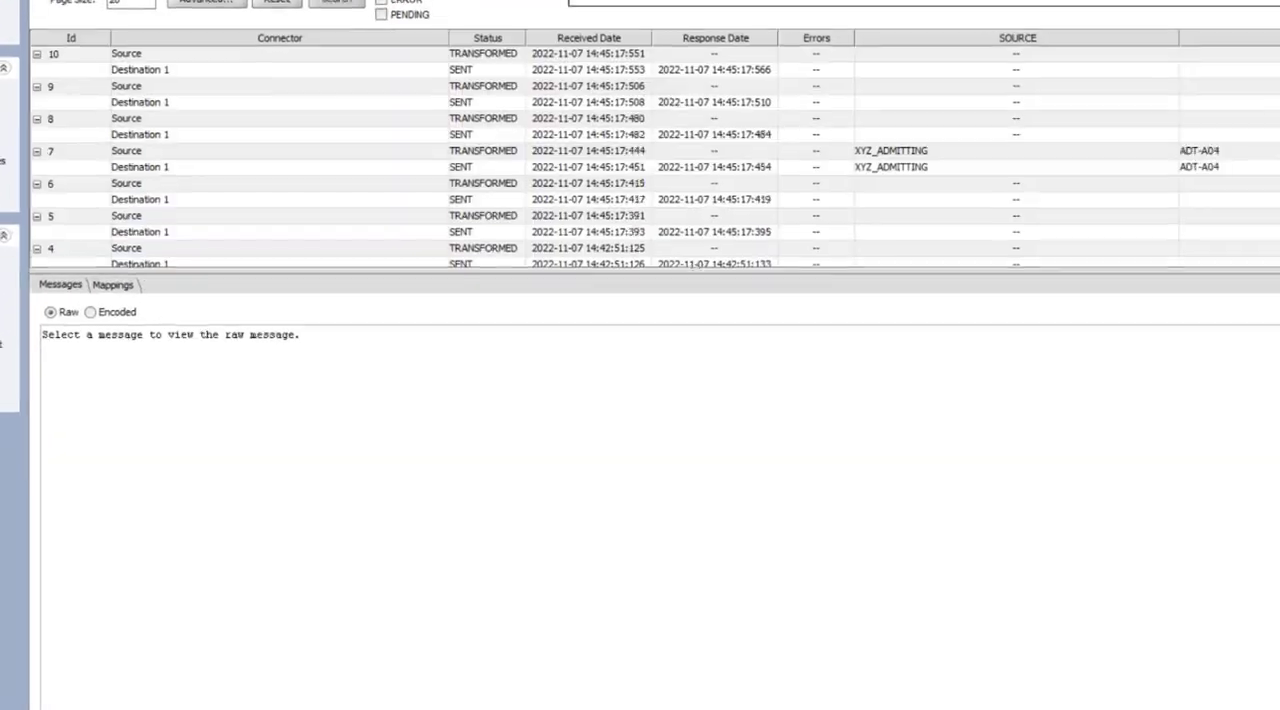
pyautogui.scroll(-2, 537, 219)
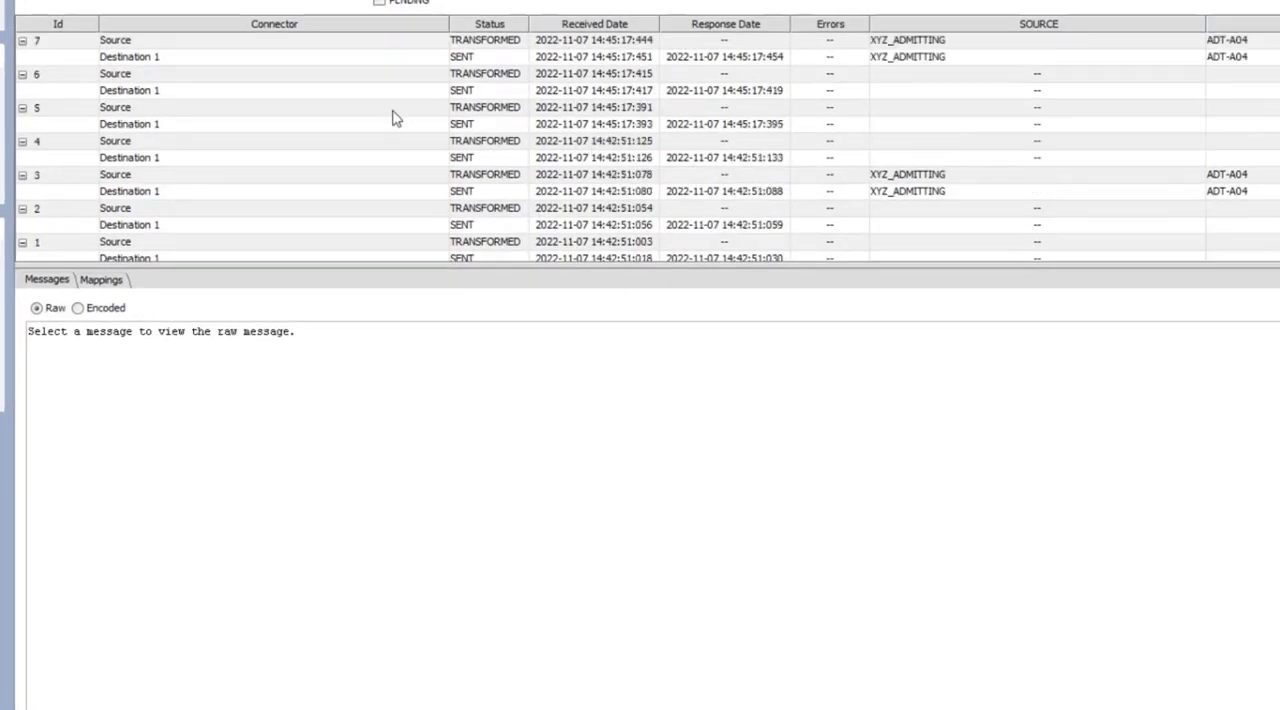
pyautogui.click(392, 109)
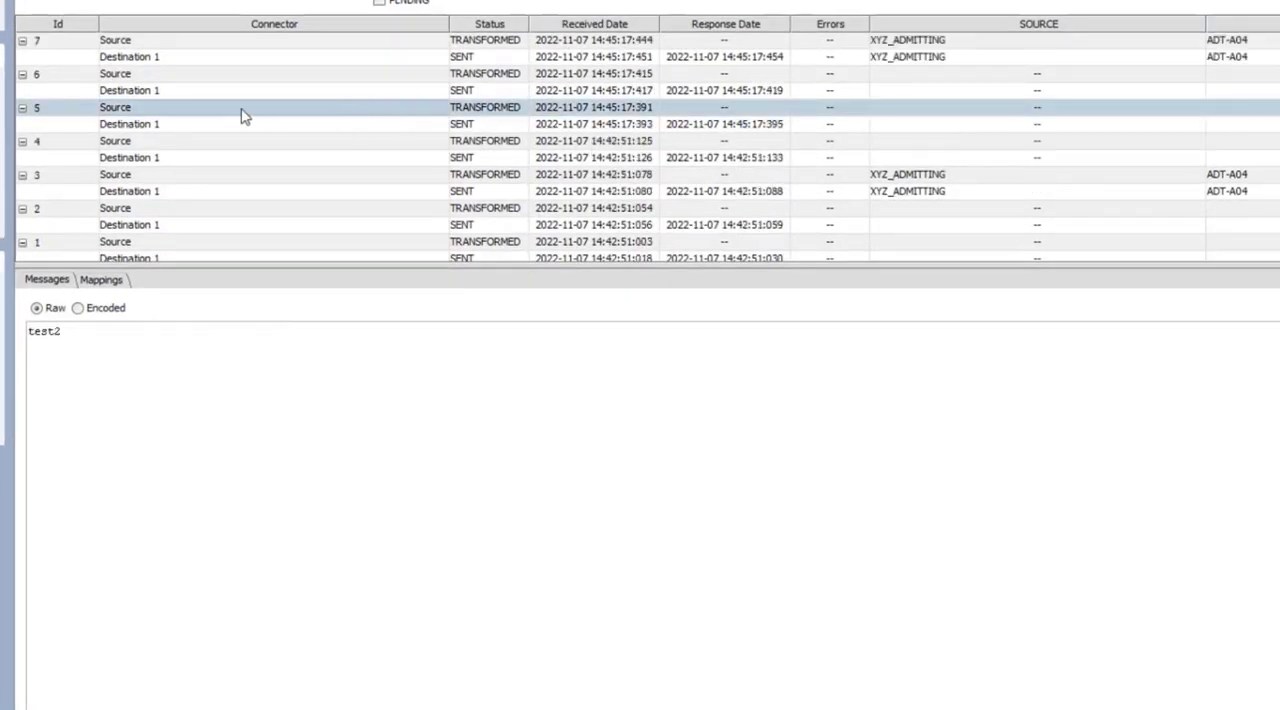
pyautogui.click(166, 75)
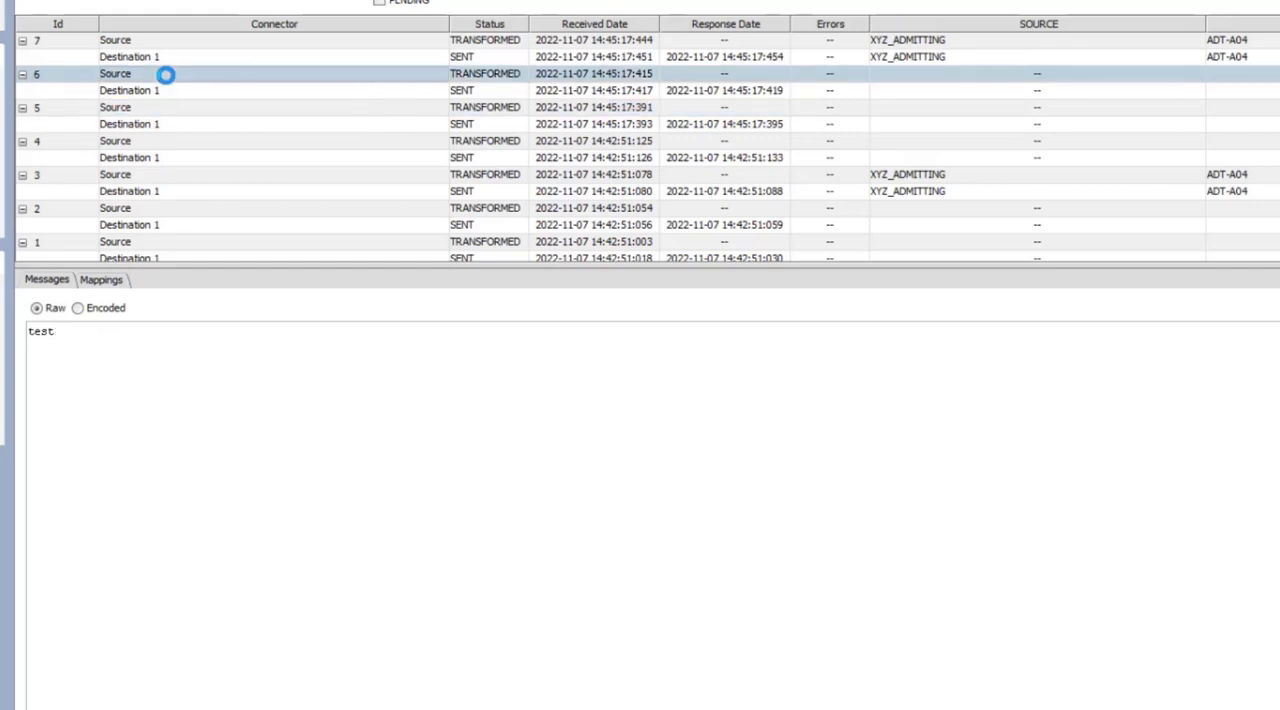
pyautogui.scroll(1, 166, 78)
pyautogui.click(148, 90)
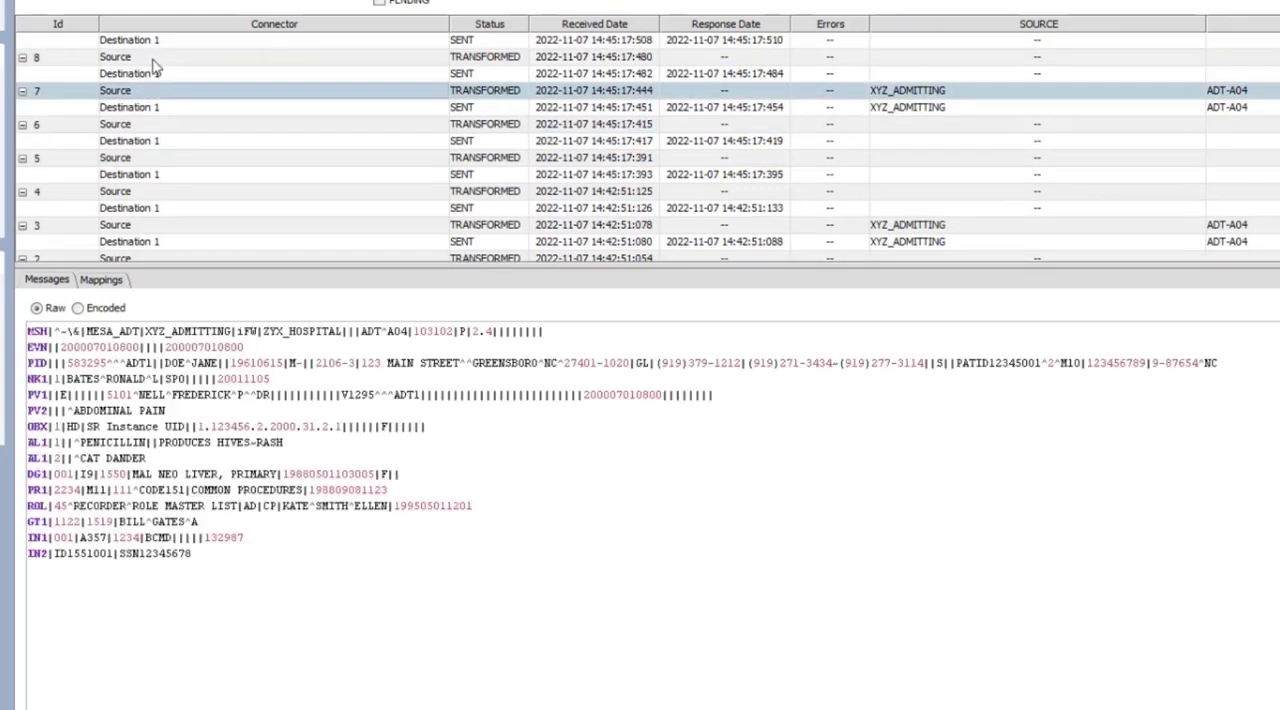
pyautogui.click(153, 57)
pyautogui.scroll(1, 166, 80)
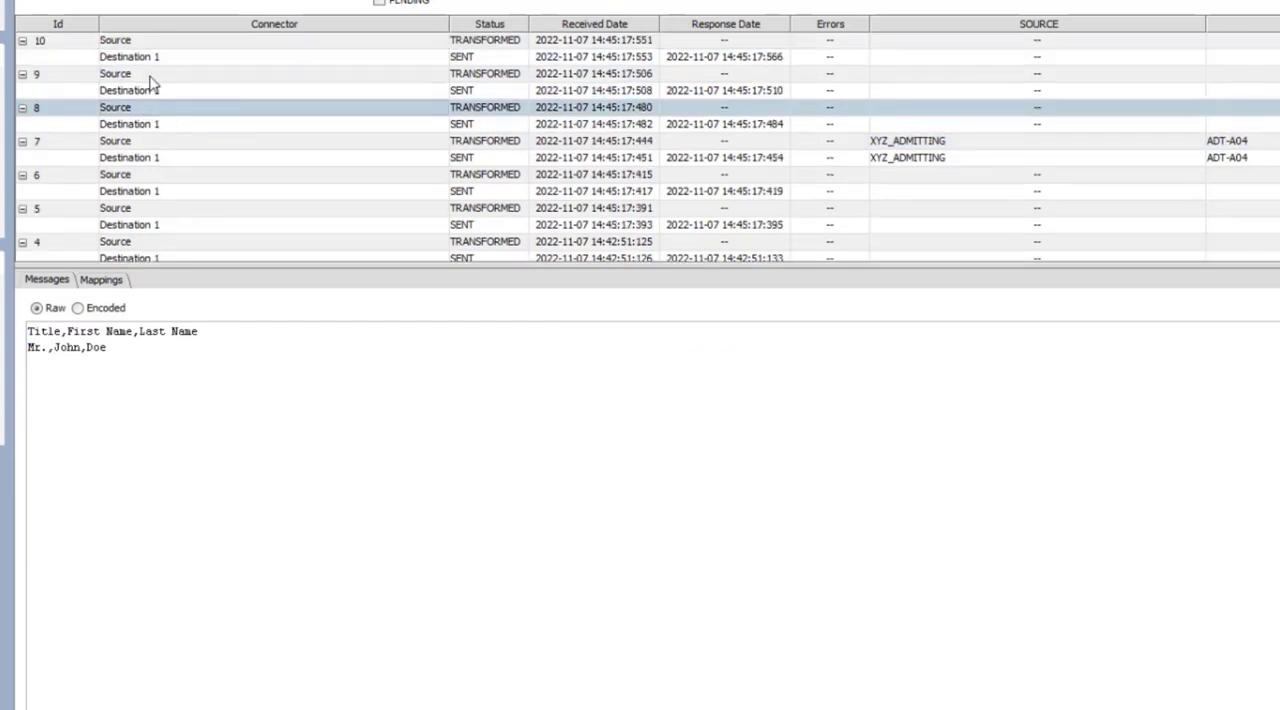
pyautogui.click(148, 74)
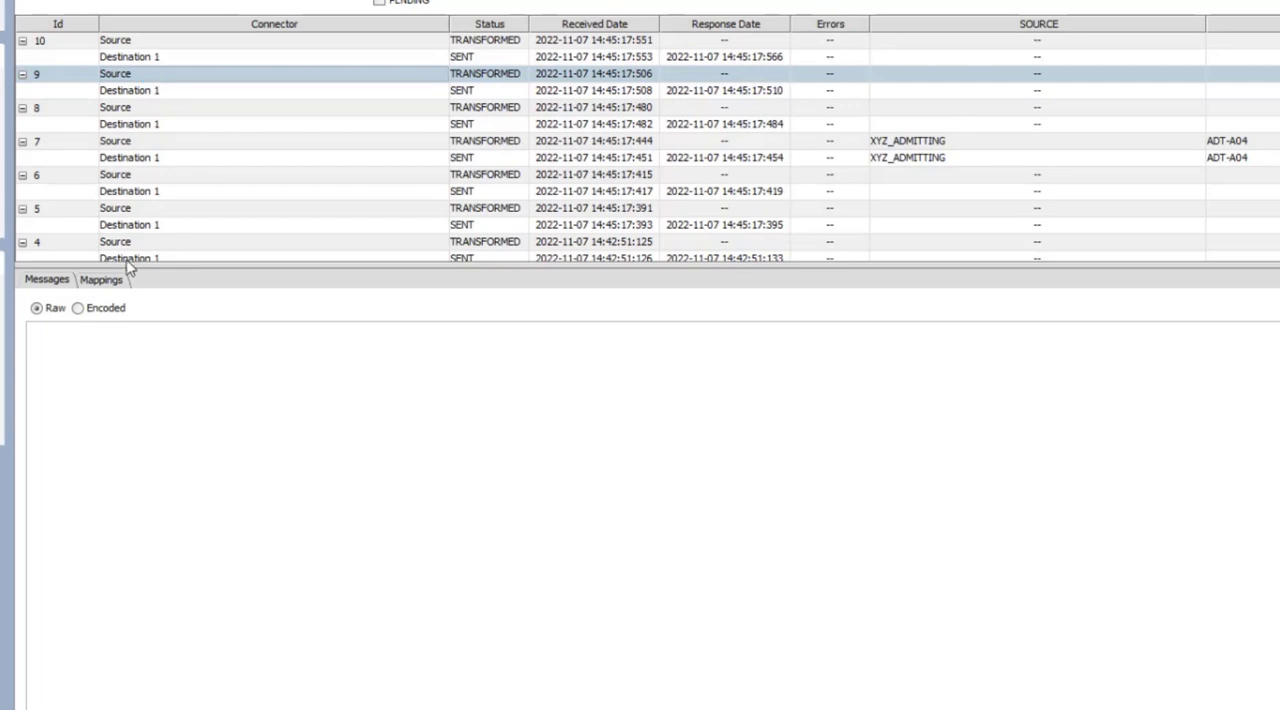
# Examine the raw content of source message 10 and the mappings of source messages 10 and 9
pyautogui.click(104, 281)
pyautogui.click(60, 281)
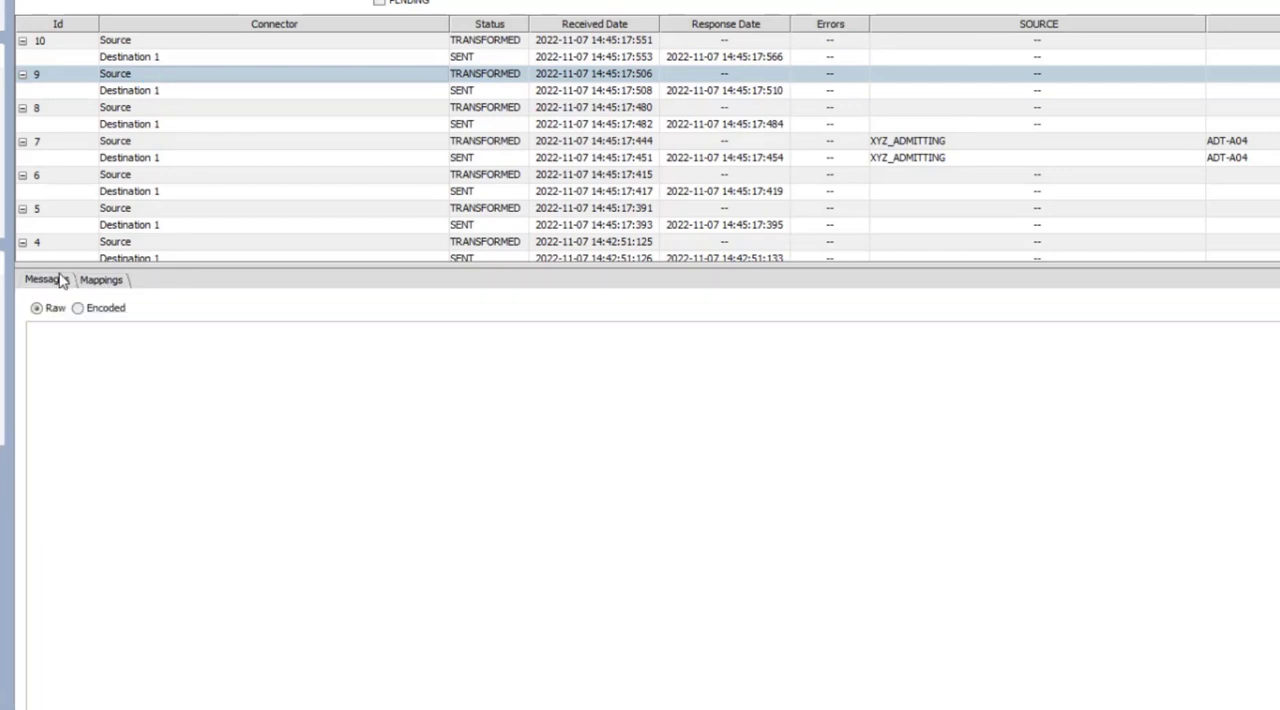
pyautogui.click(143, 42)
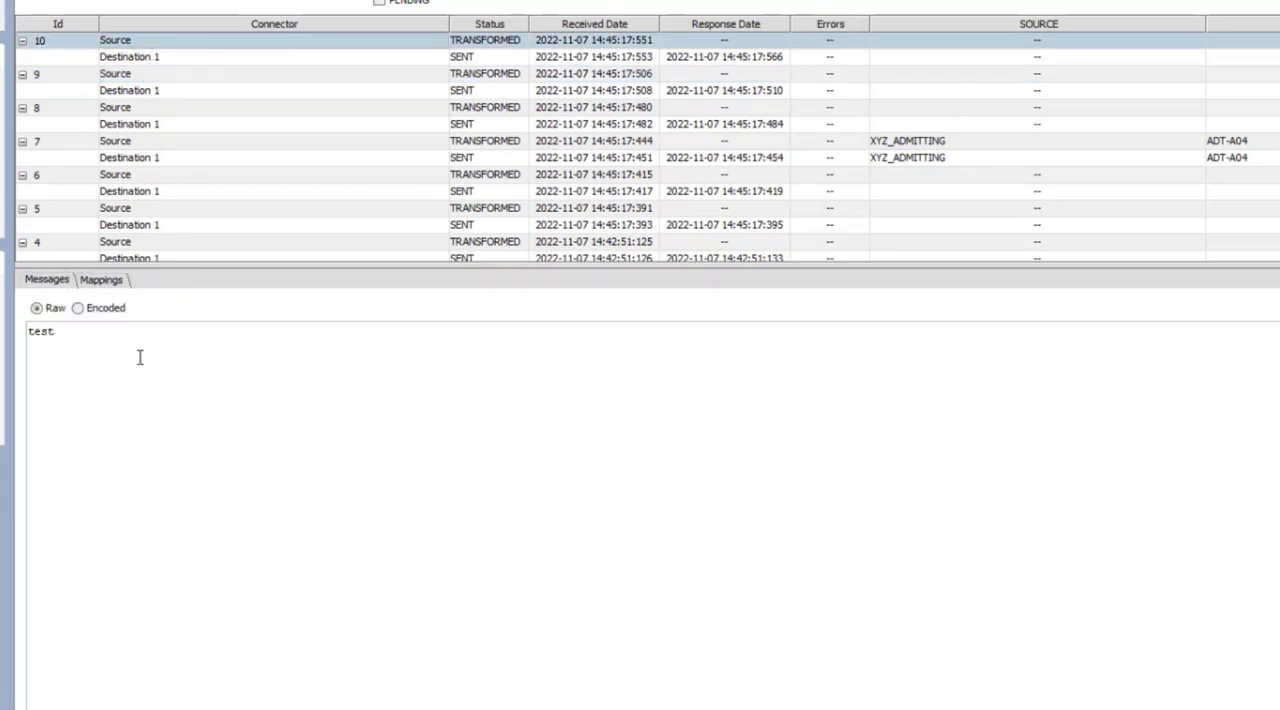
pyautogui.click(99, 285)
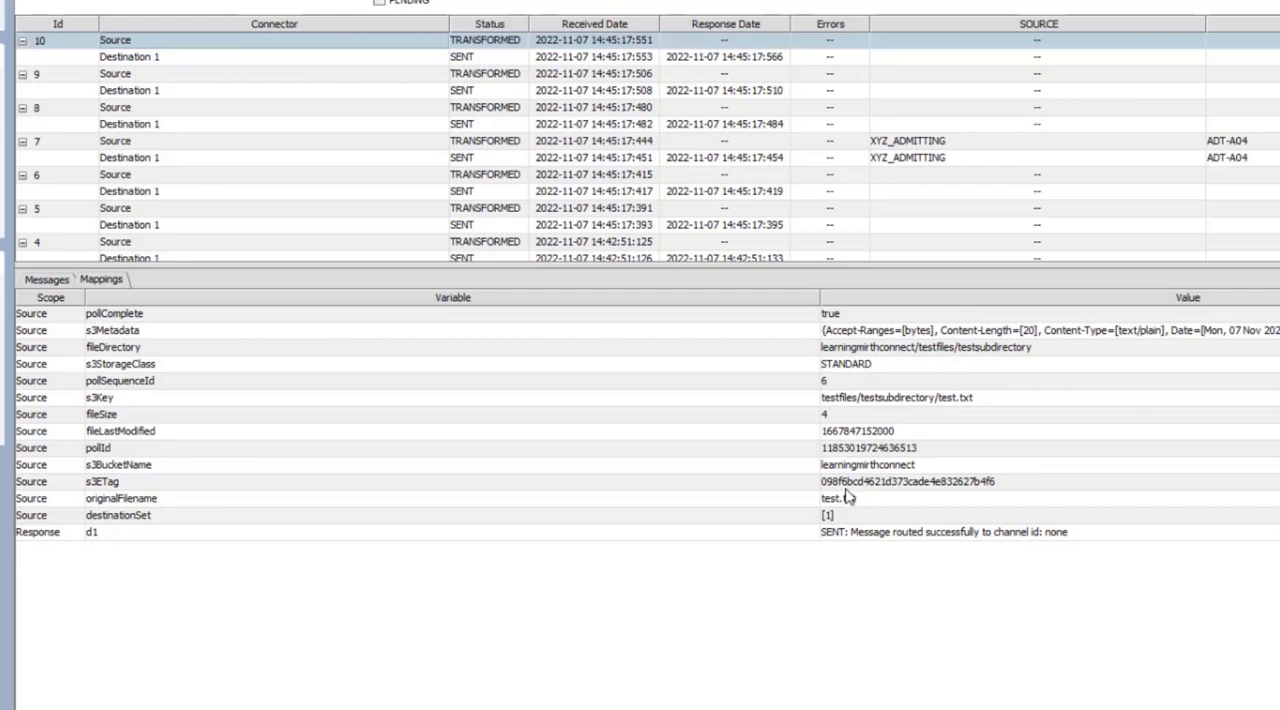
pyautogui.click(200, 76)
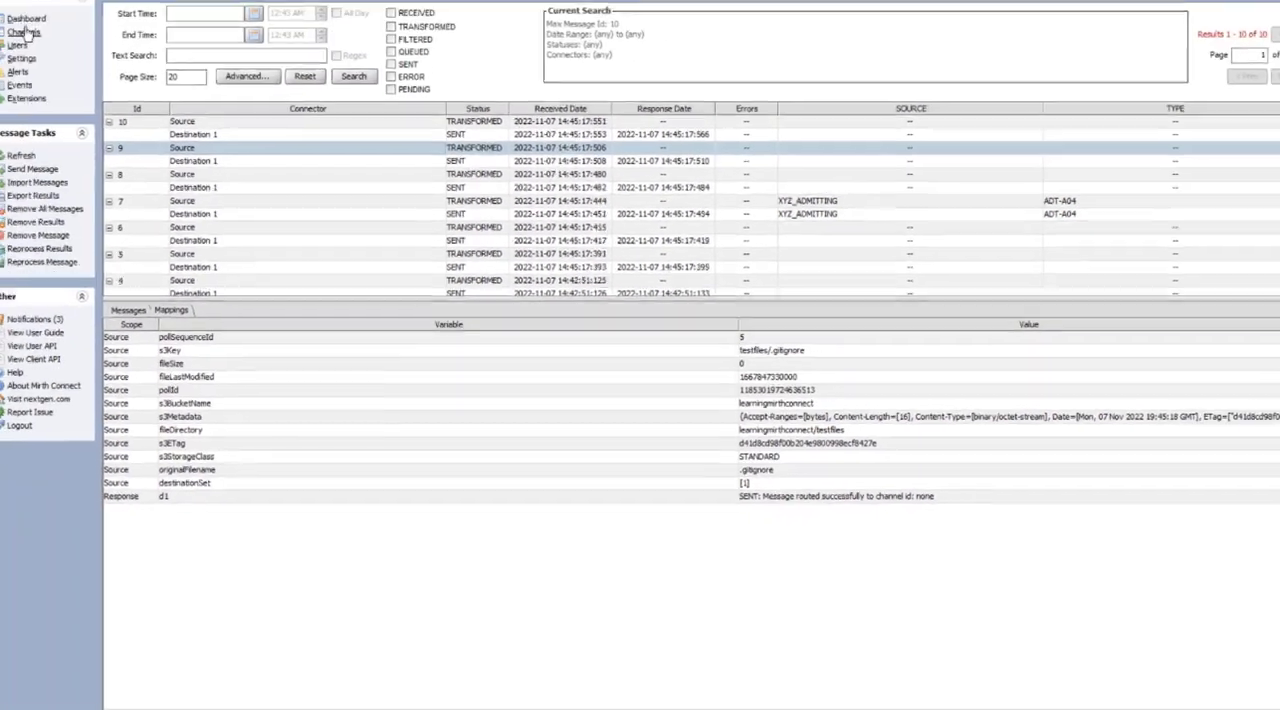
# Reopen the File Reader channel's source settings and set the After Processing Action to Move
pyautogui.click(42, 49)
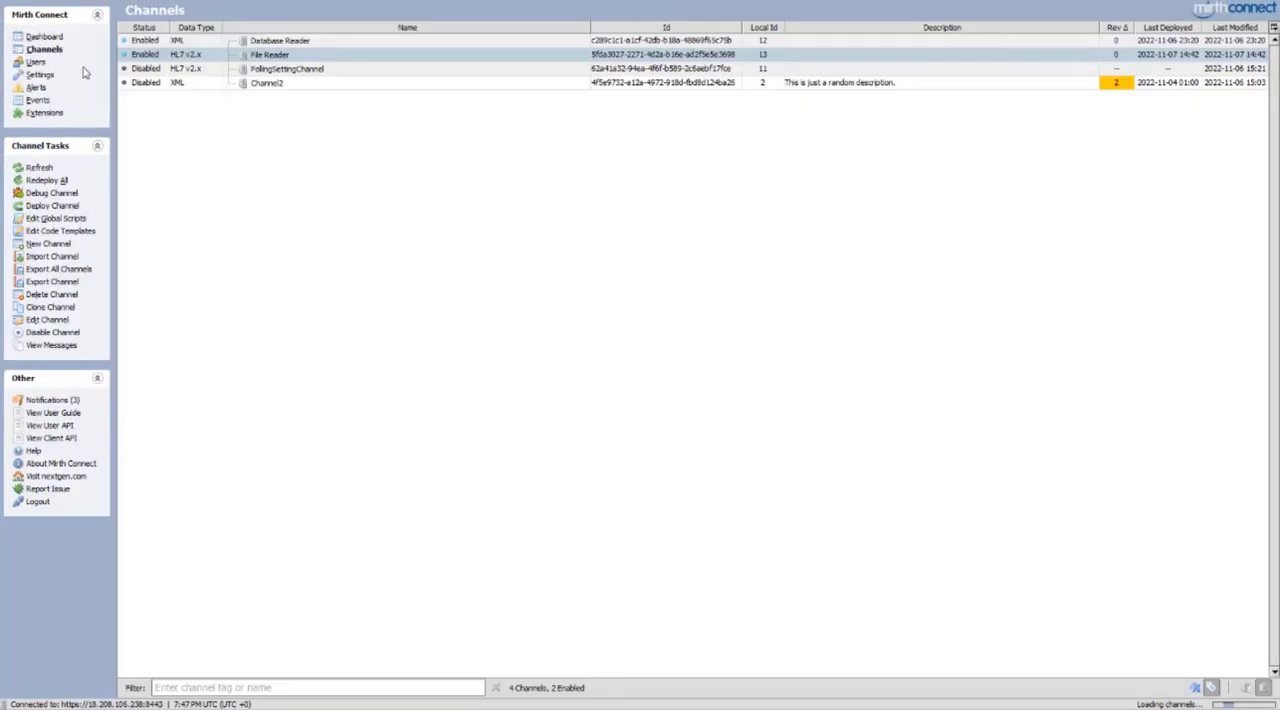
pyautogui.doubleClick(276, 59)
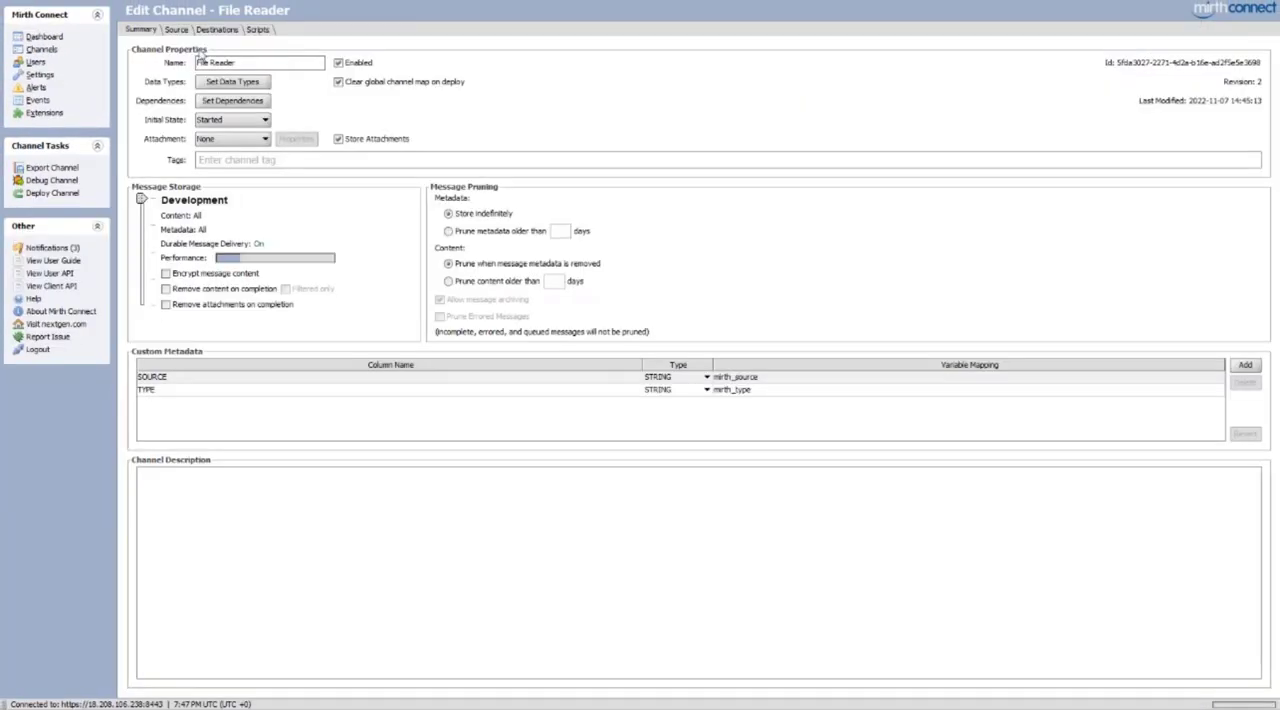
pyautogui.click(177, 30)
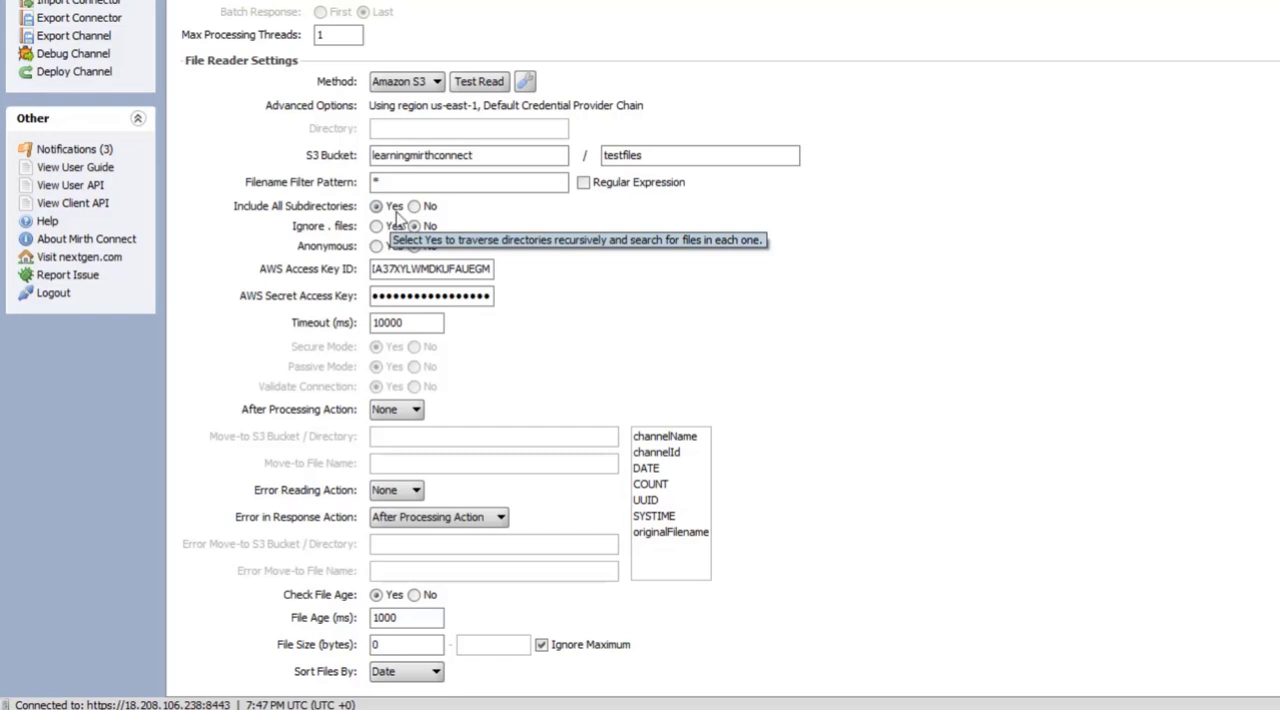
pyautogui.click(406, 323)
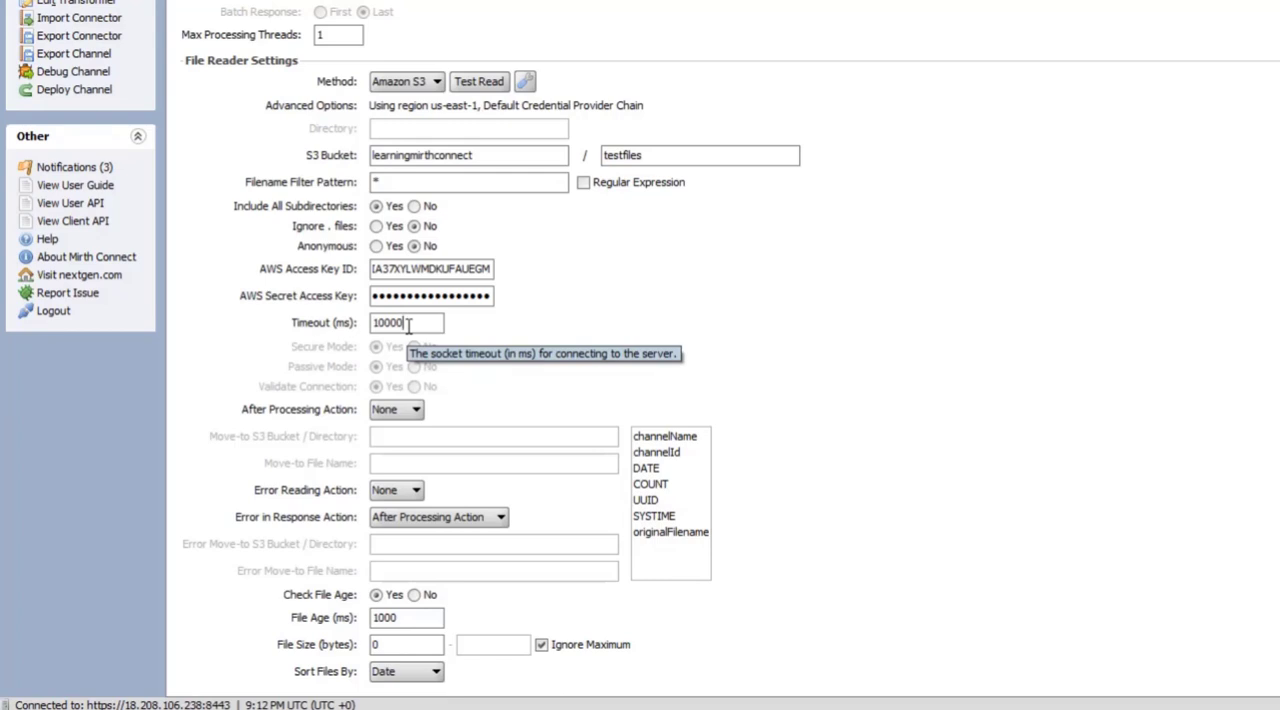
pyautogui.click(386, 412)
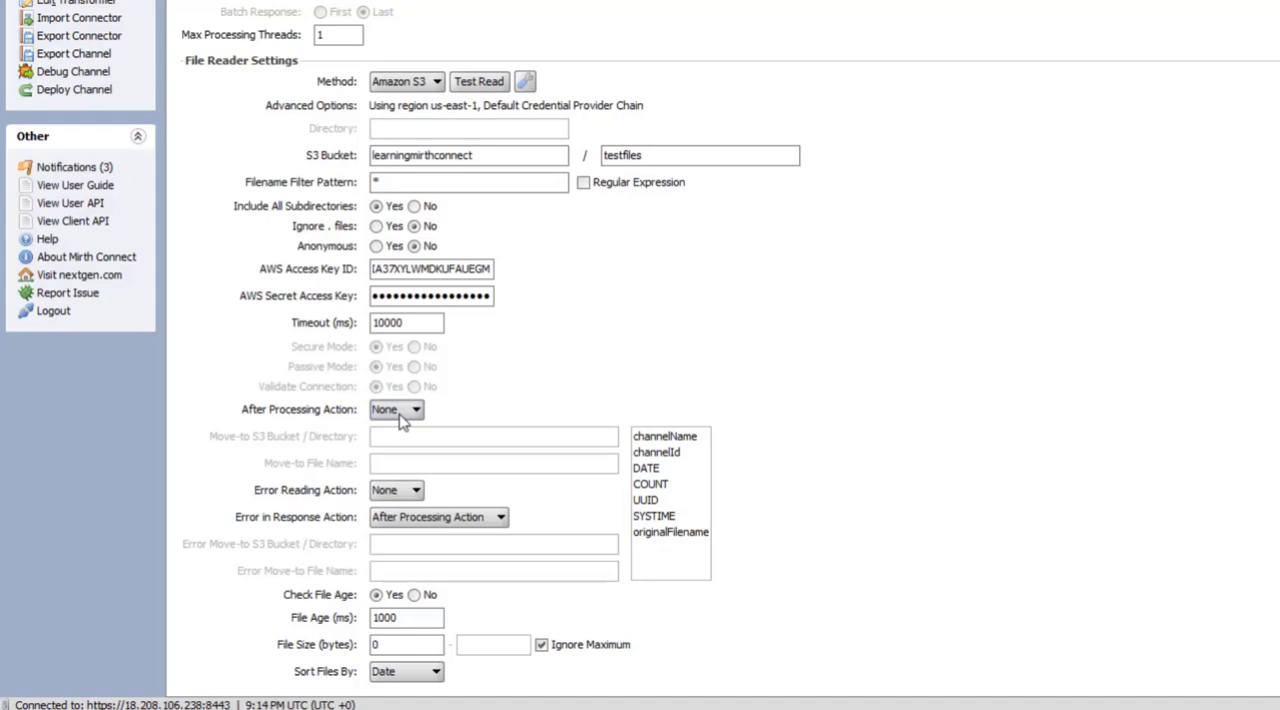
pyautogui.click(400, 416)
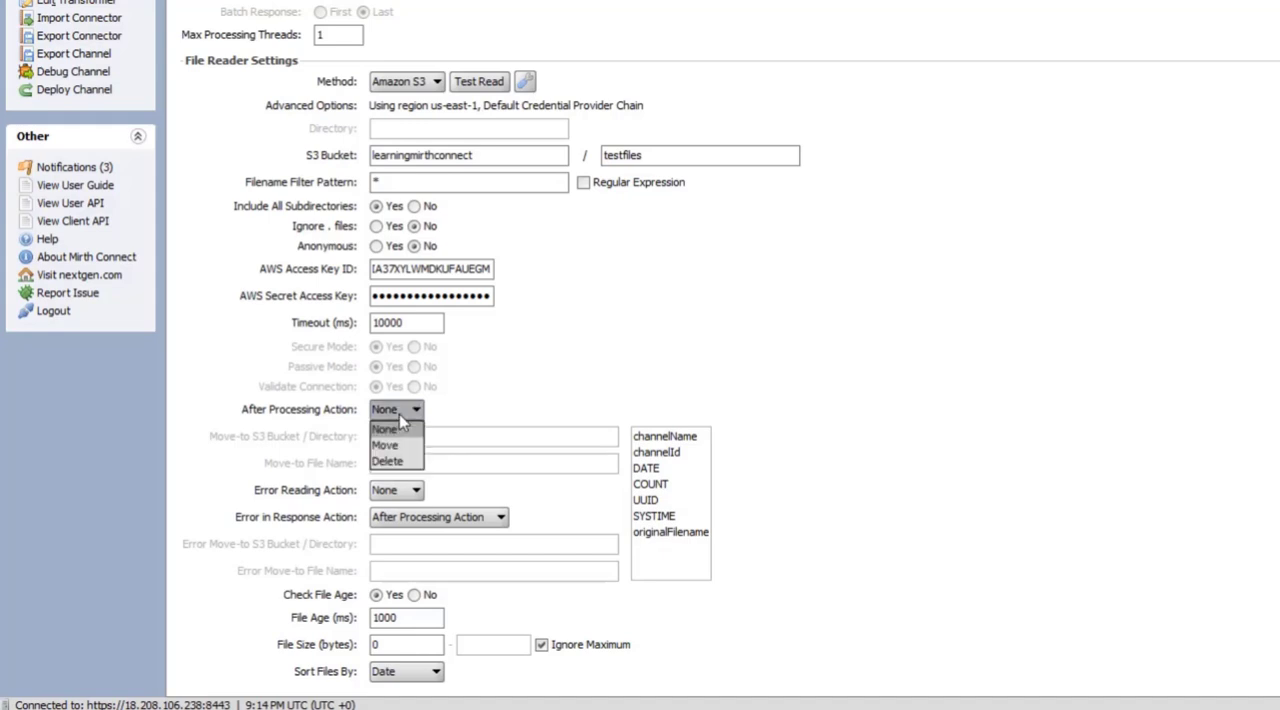
pyautogui.click(395, 445)
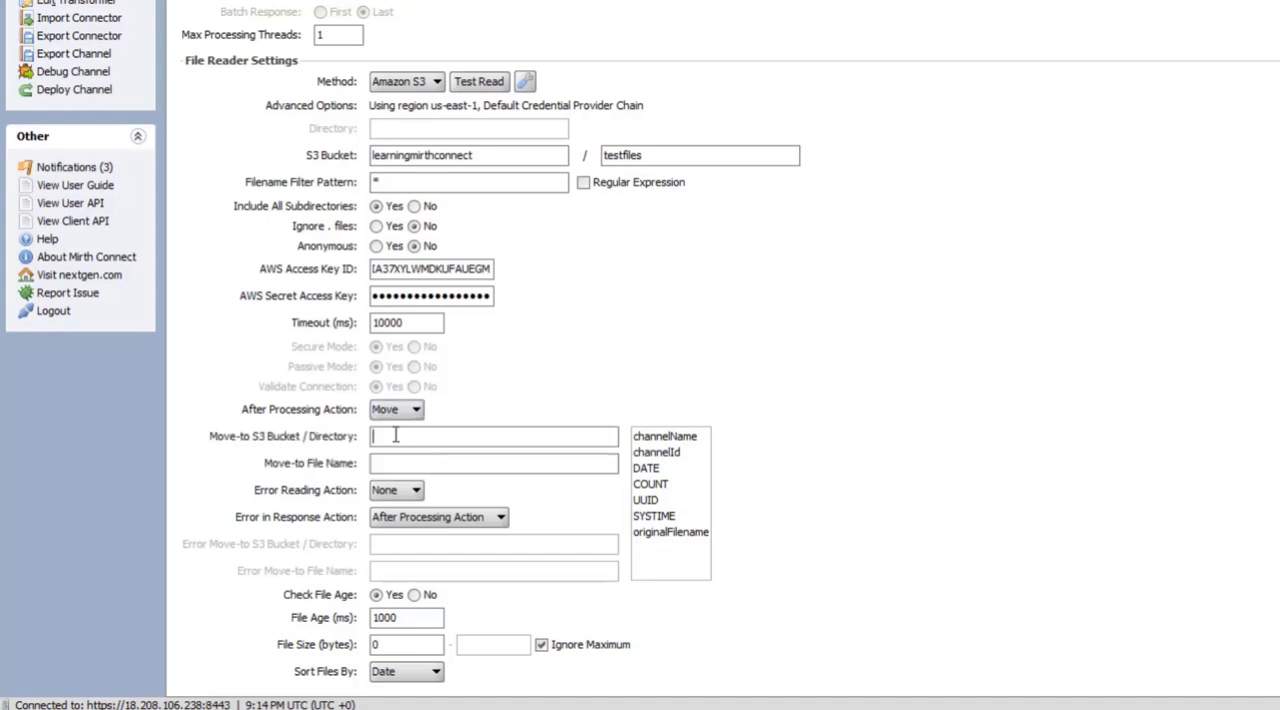
# Try the channelName variable as the Move-to S3 Bucket / Directory value, and clear it again
pyautogui.click(388, 434)
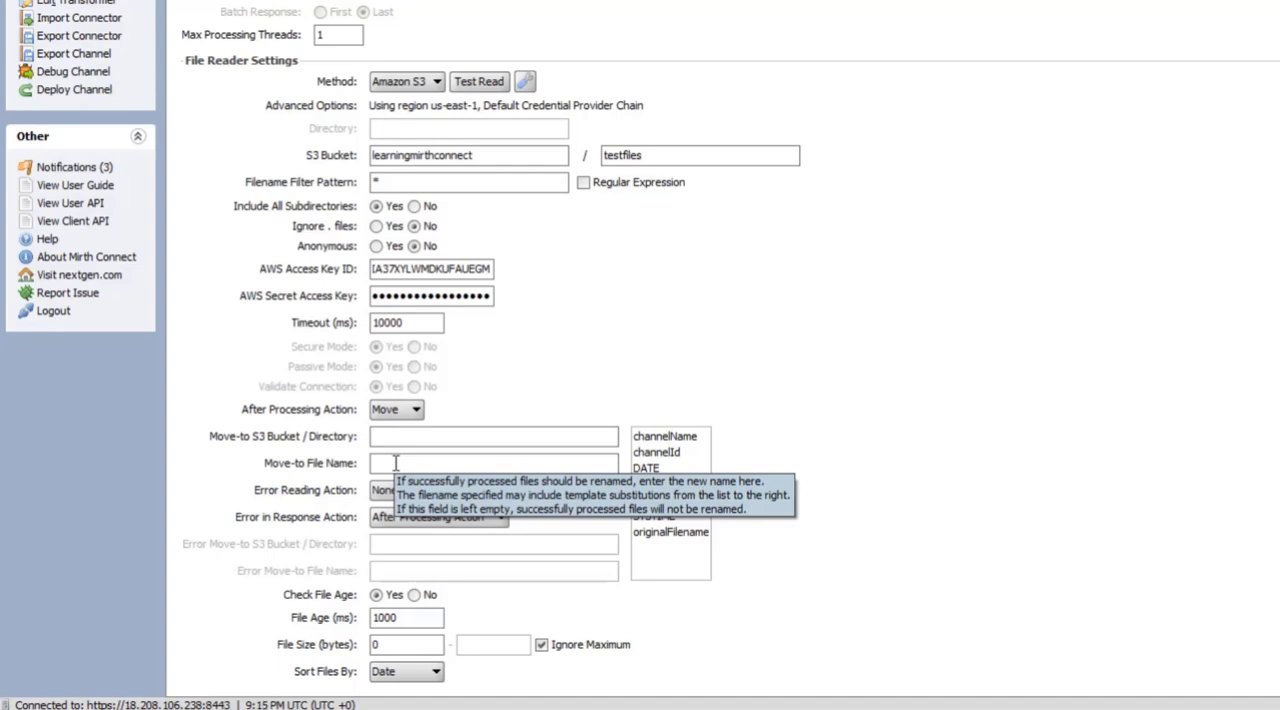
pyautogui.click(665, 438)
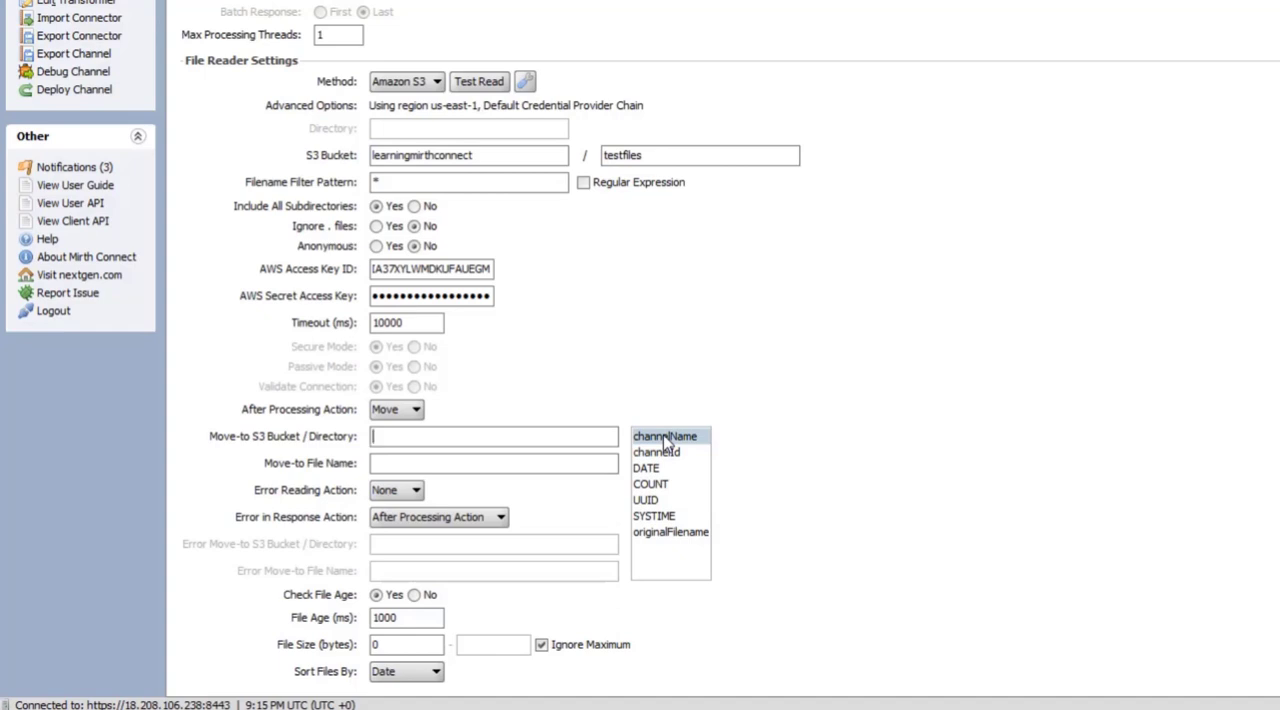
pyautogui.moveTo(665, 438); pyautogui.dragTo(525, 438)
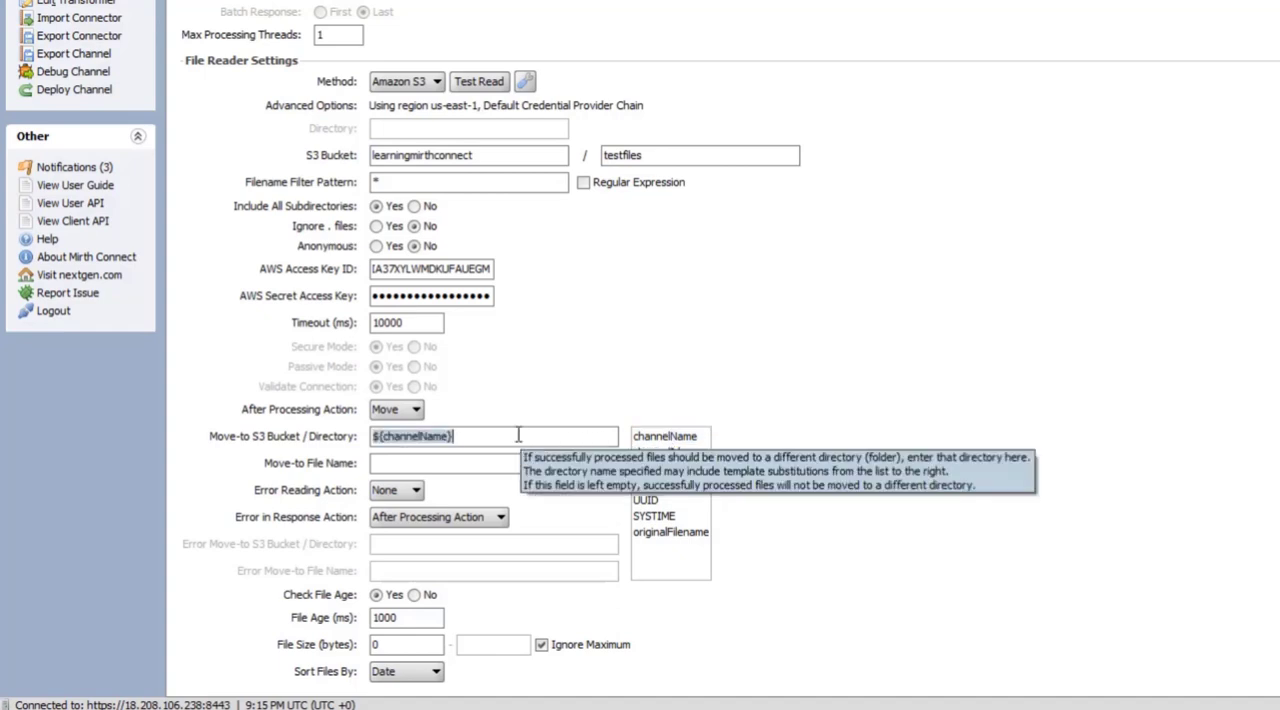
pyautogui.press('BackSpace')
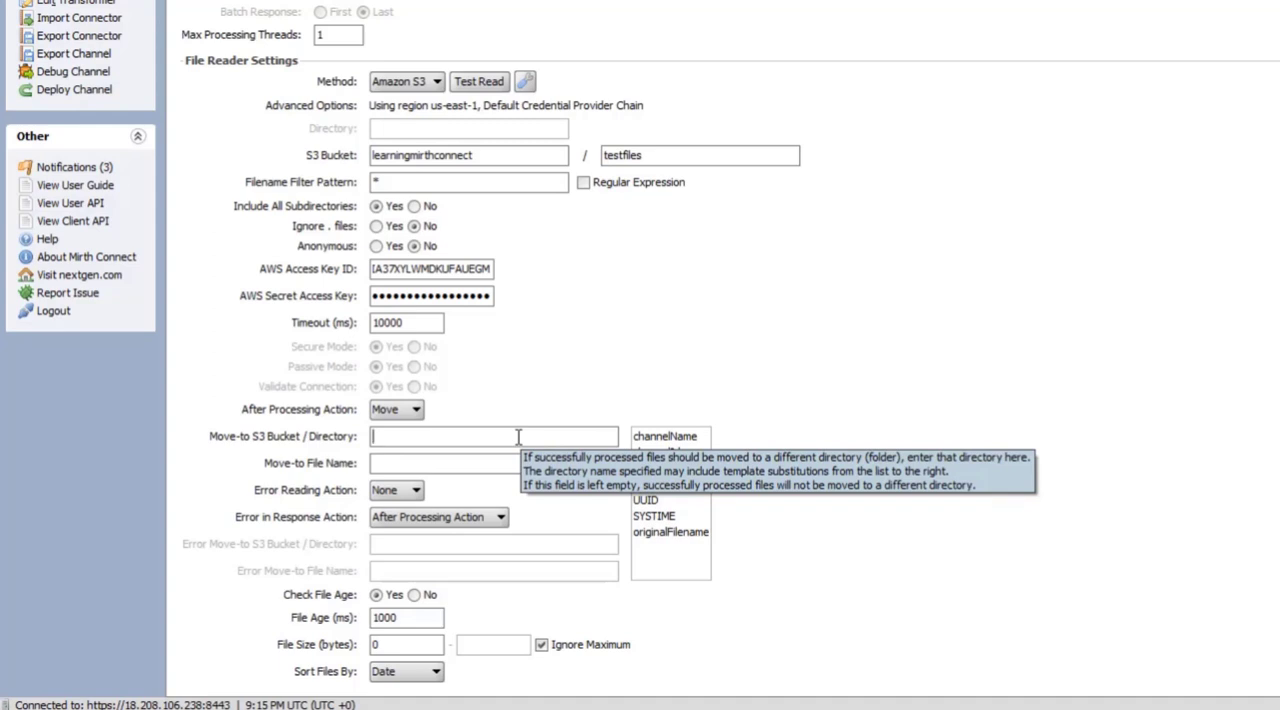
# Set the Move-to S3 Bucket / Directory to learningmirthconnect/testfiles/testsubdirectory, reusing the source bucket name
pyautogui.doubleClick(486, 155)
pyautogui.hotkey('ctrl', 'c')
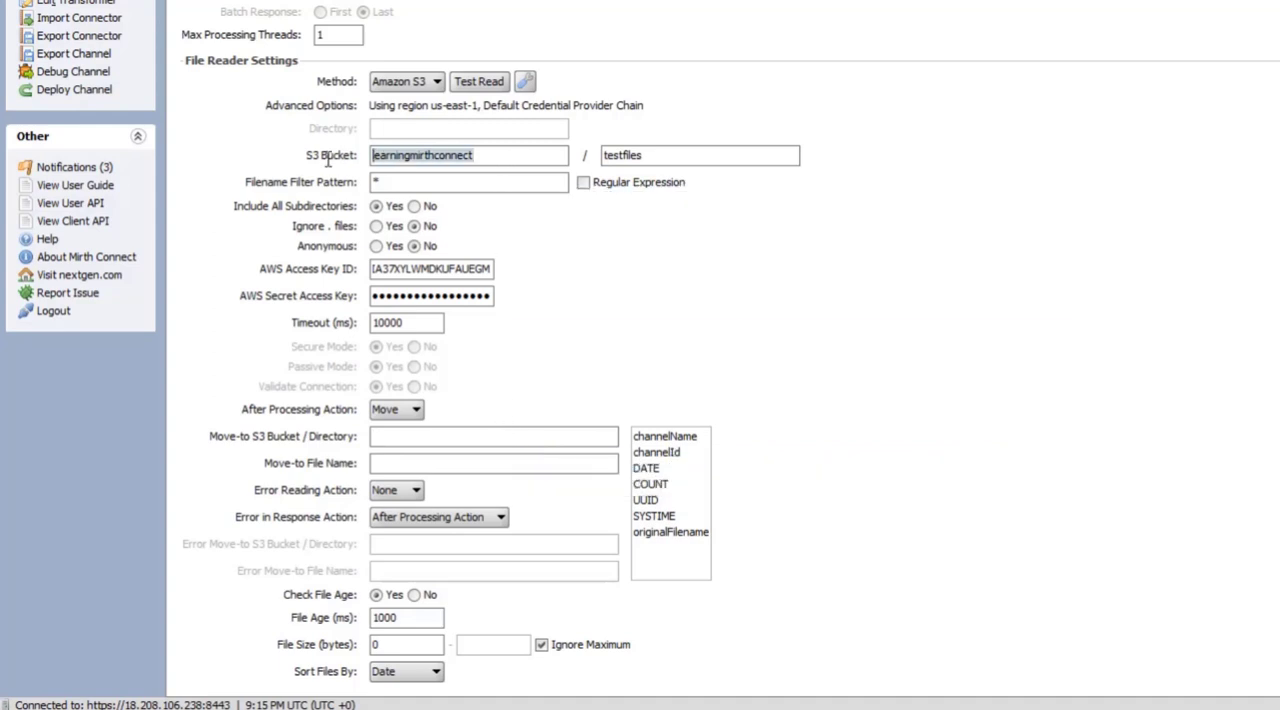
pyautogui.click(460, 444)
pyautogui.hotkey('ctrl', 'v')
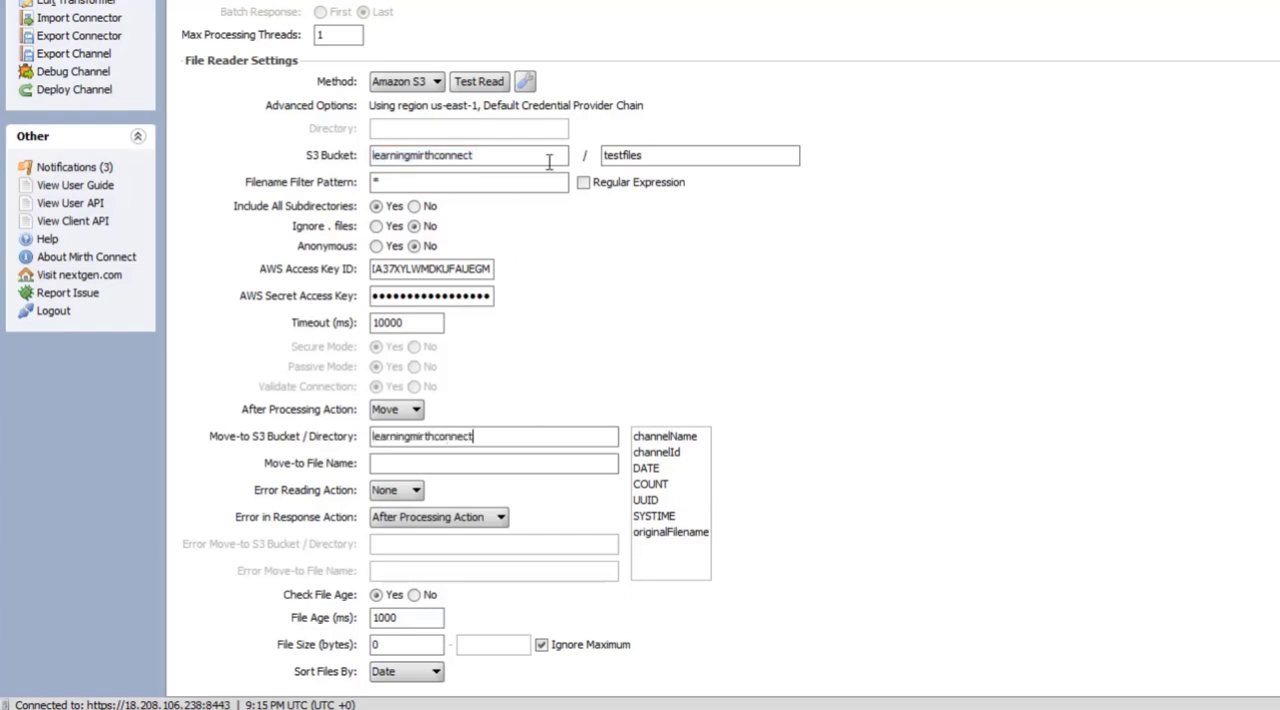
pyautogui.write('/testfiles/testsubdirectory')
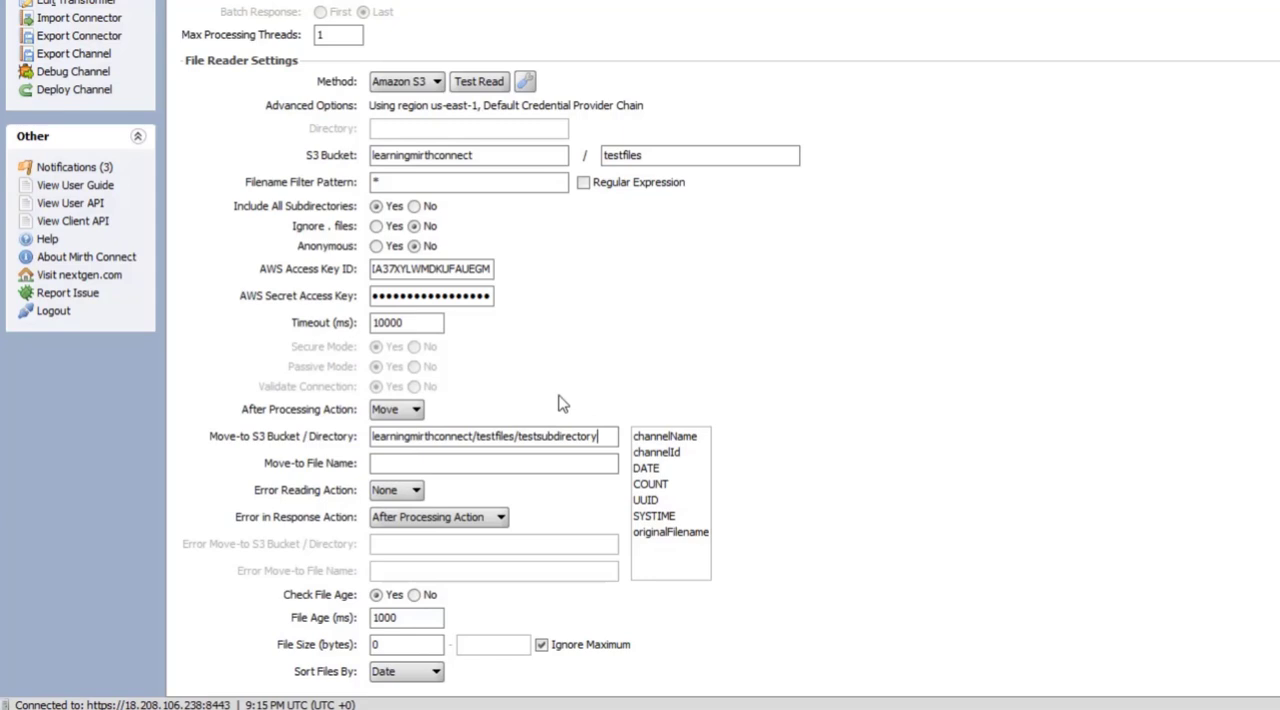
# Set the Move-to File Name to process_${originalFilename}, using the originalFilename template variable
pyautogui.click(552, 460)
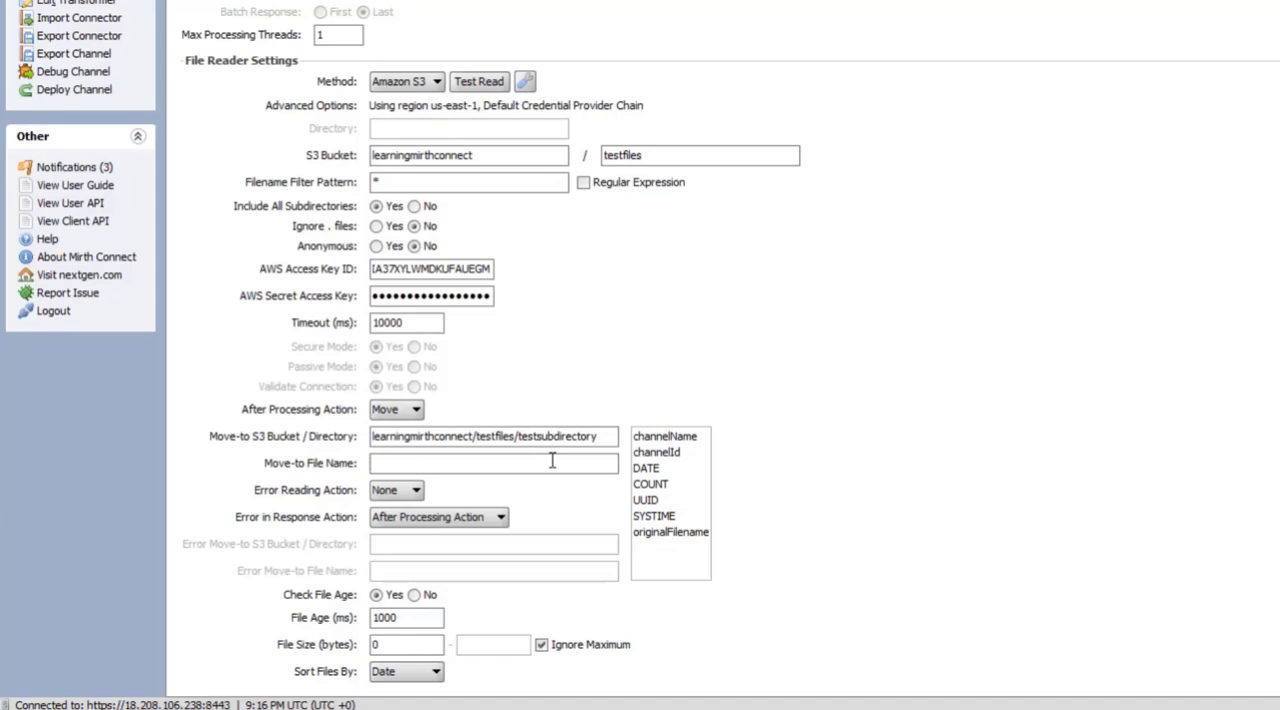
pyautogui.write('process_')
pyautogui.click(642, 533)
pyautogui.moveTo(670, 543); pyautogui.dragTo(525, 466)
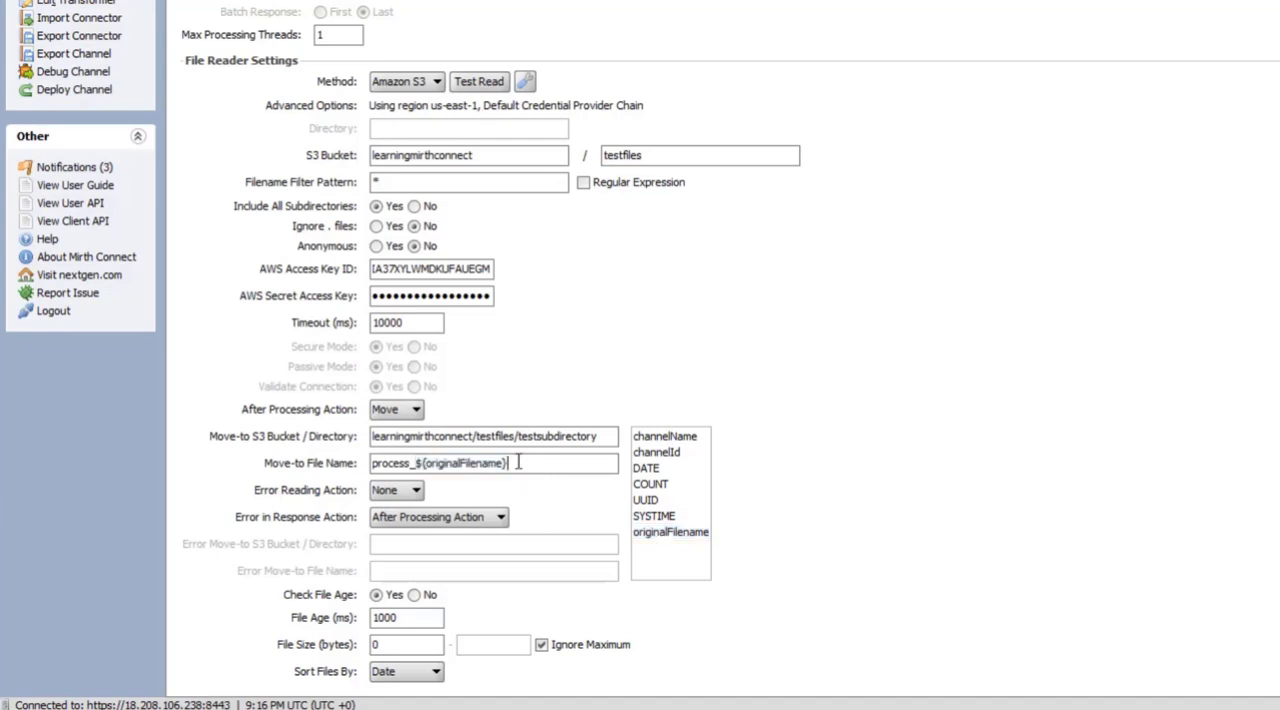
# Set the Filename Filter Pattern to test2.txt and exclude subdirectories from the read
pyautogui.click(399, 182)
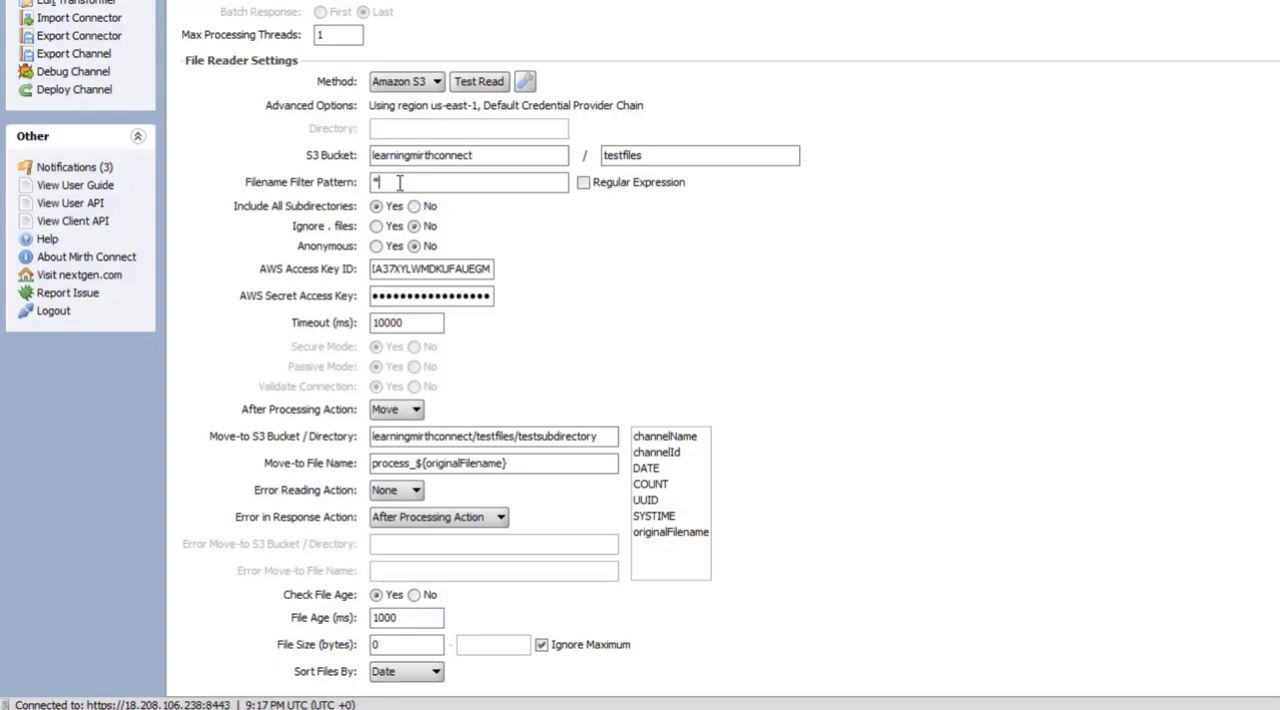
pyautogui.press('BackSpace')
pyautogui.write('test2.txt')
pyautogui.click(414, 206)
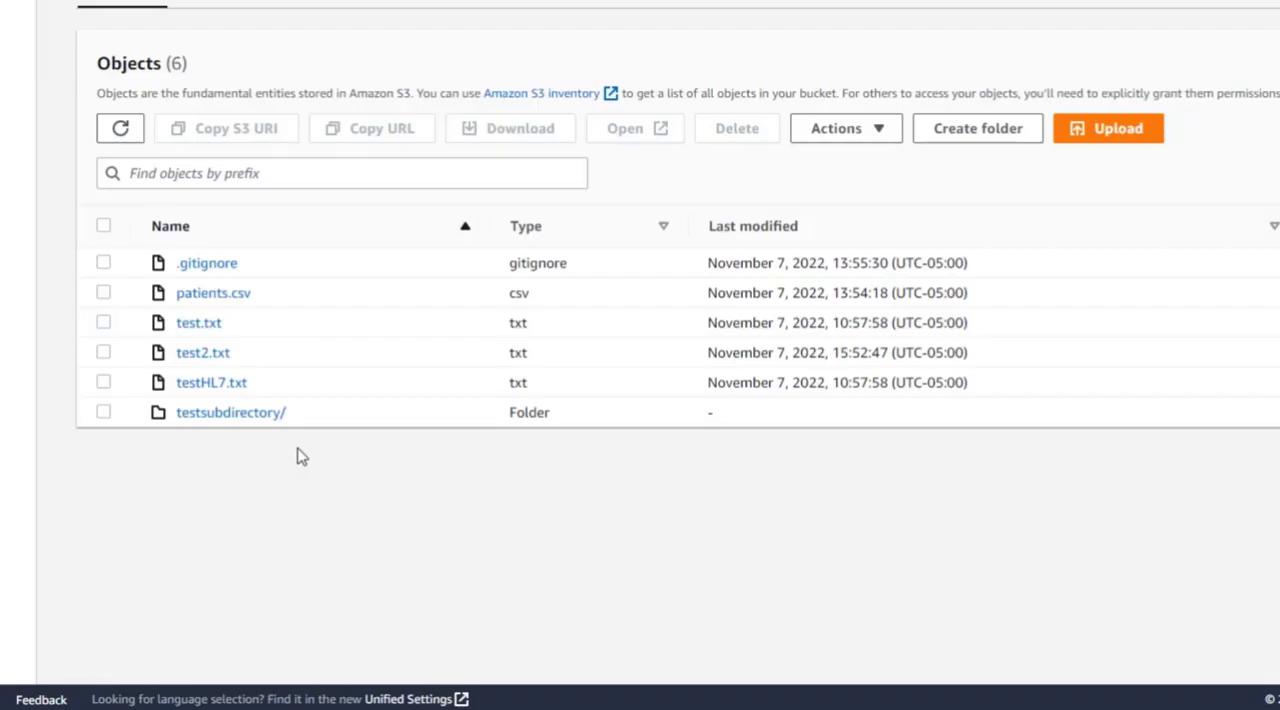
# Open the testsubdirectory folder in the S3 console, and save and deploy the File Reader channel in Mirth Connect
pyautogui.click(198, 418)
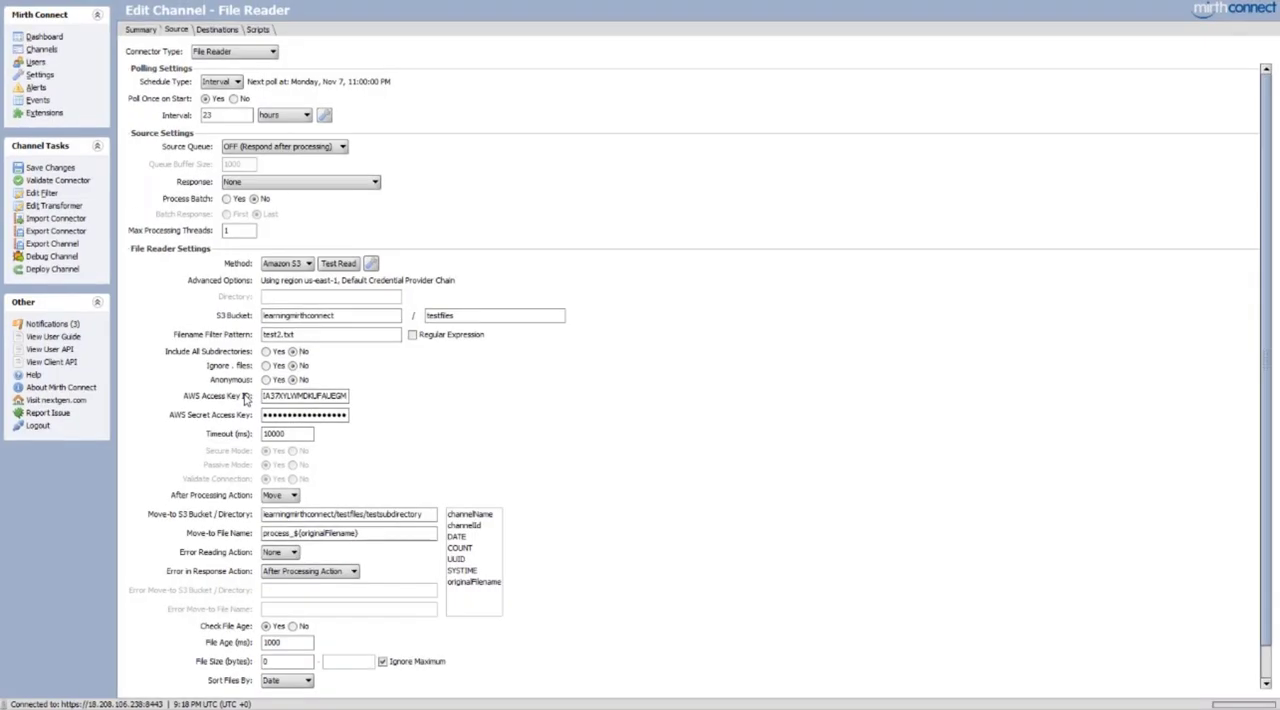
pyautogui.hotkey('ctrl', 's')
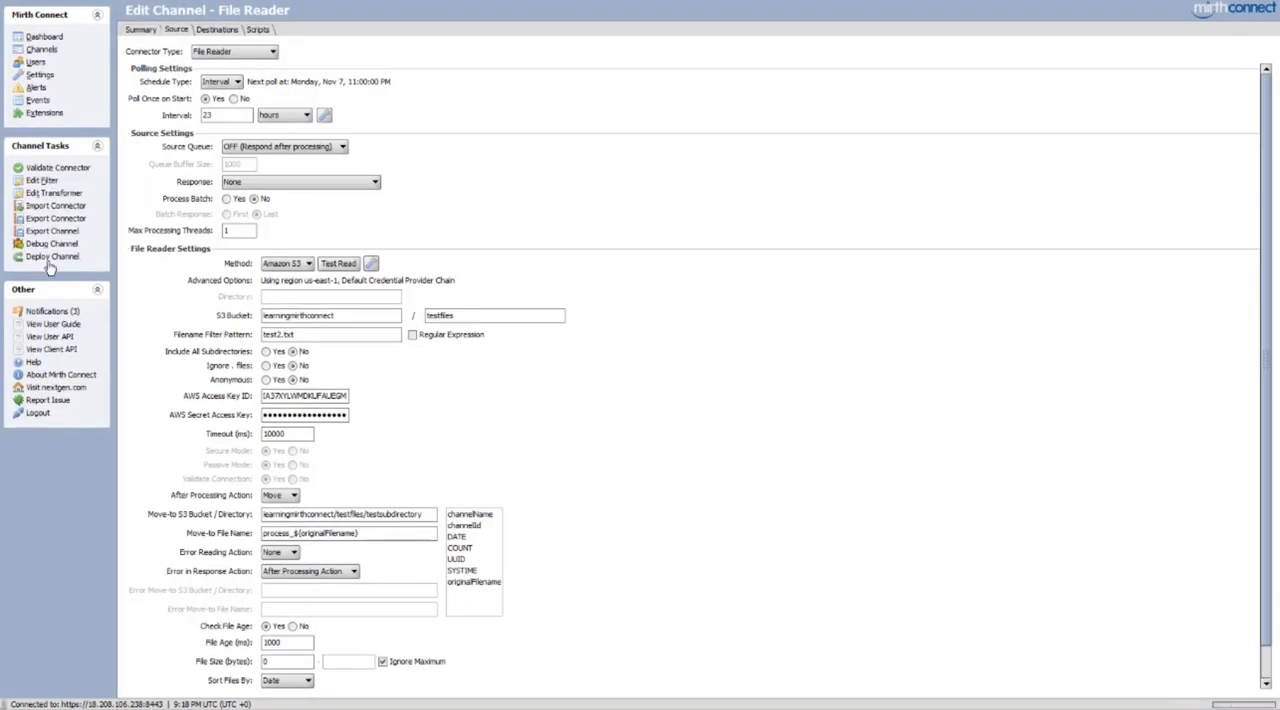
pyautogui.click(52, 269)
pyautogui.click(611, 369)
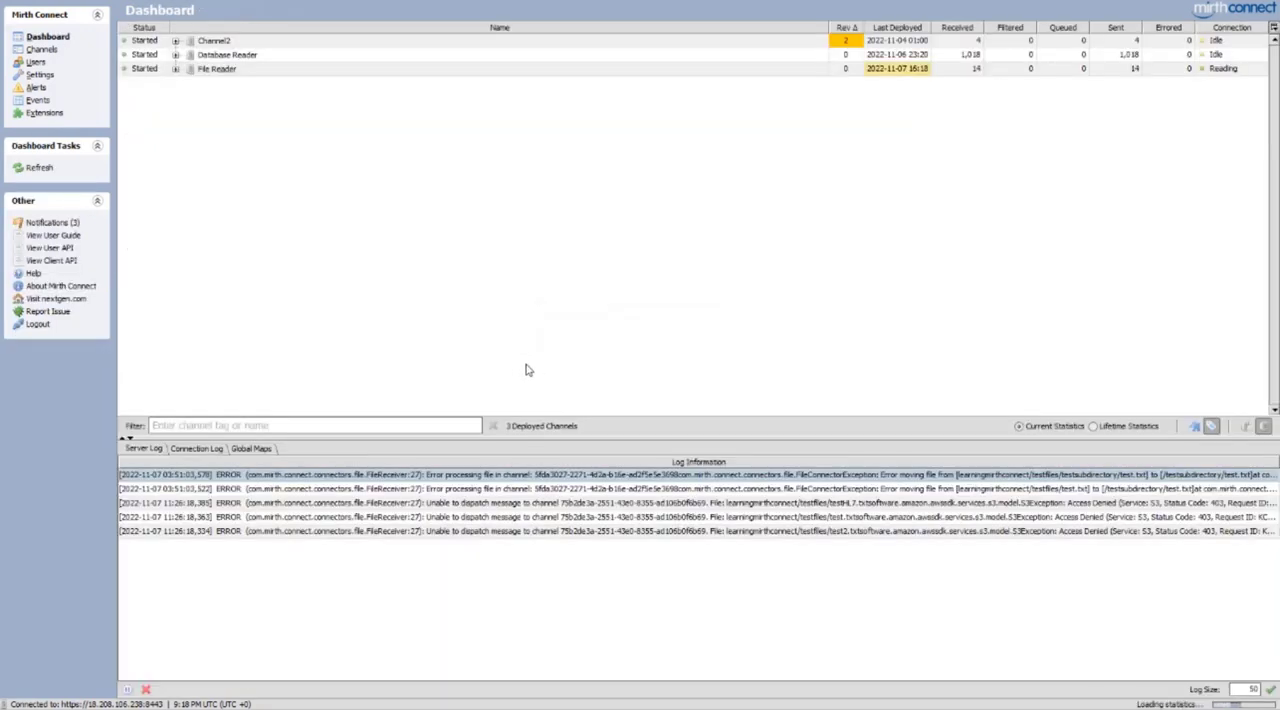
# Check the mappings of the newest File Reader message, and refresh the testsubdirectory object list in the S3 console
pyautogui.doubleClick(282, 70)
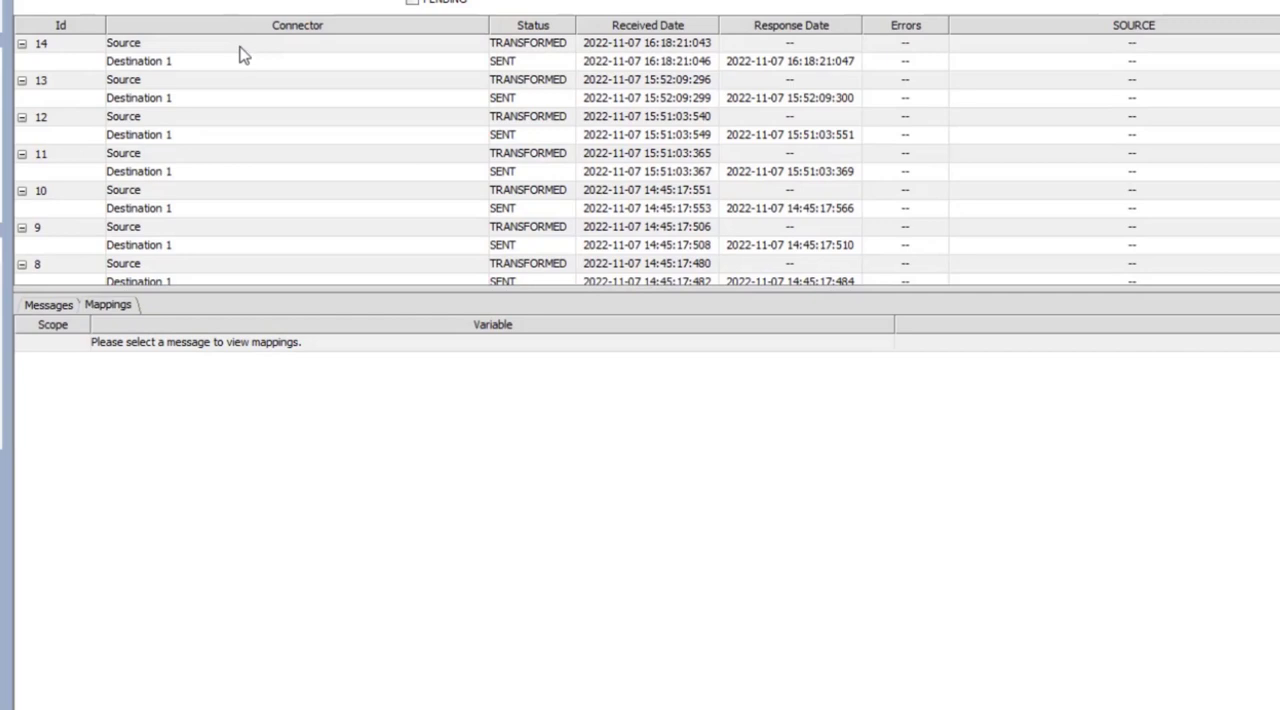
pyautogui.click(240, 44)
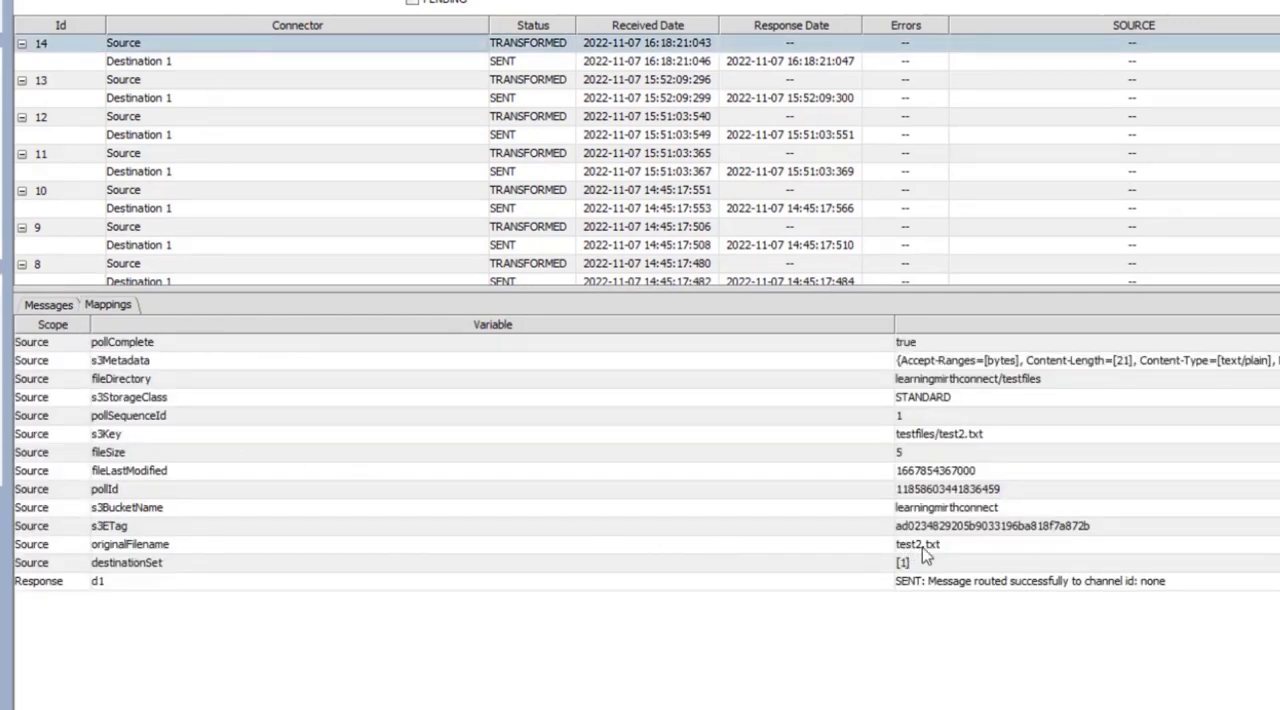
pyautogui.click(1013, 388)
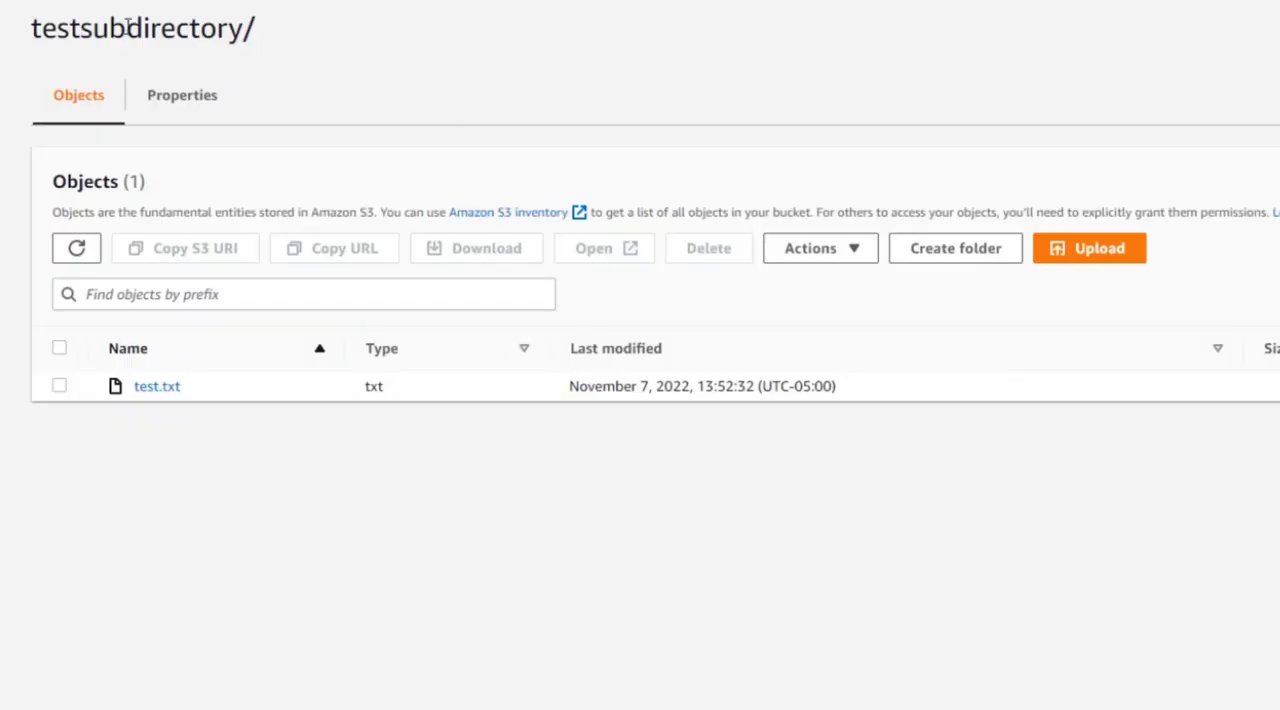
pyautogui.click(75, 252)
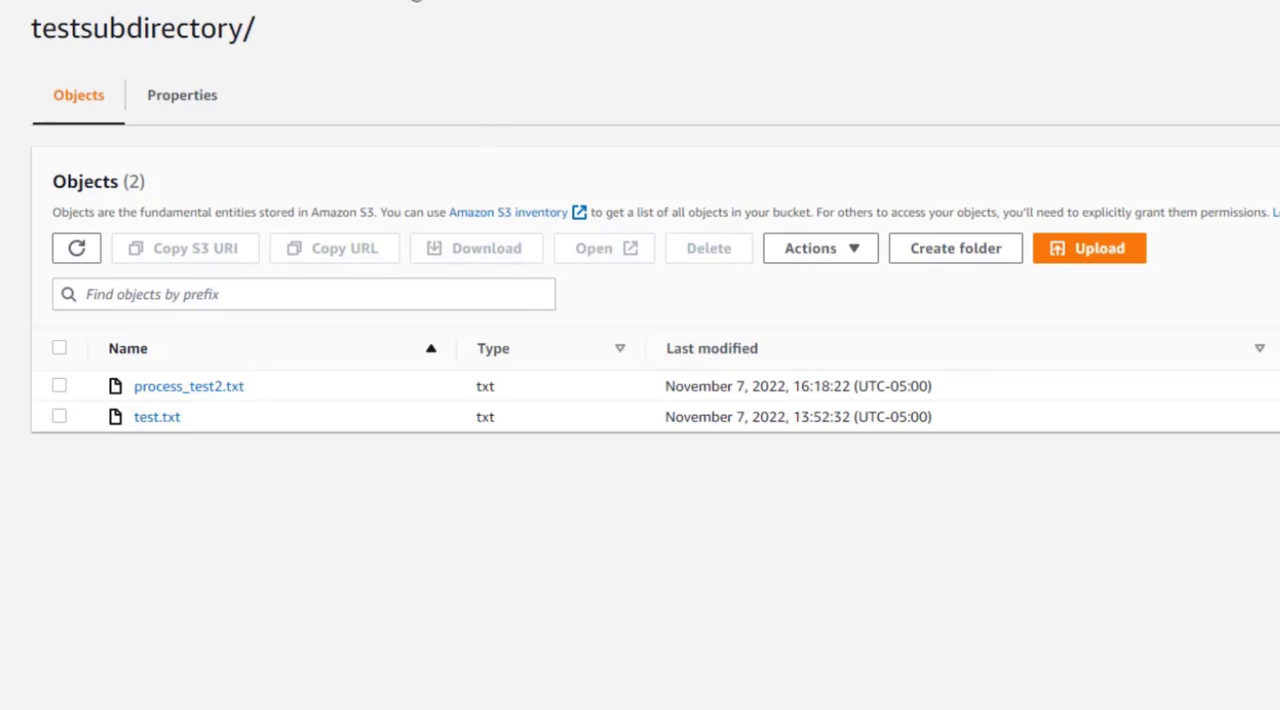
pyautogui.click(415, 0)
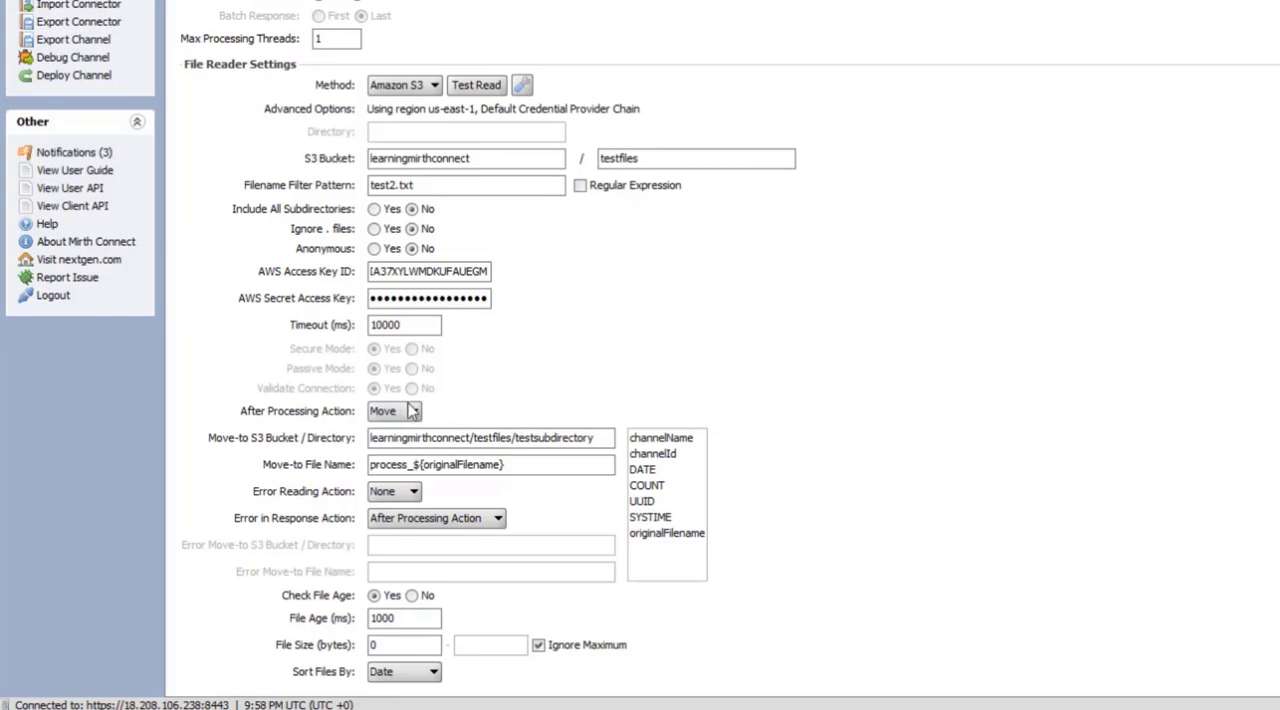
# Set the File Reader's After Processing Action to Delete and the Filename Filter Pattern to patients.csv
pyautogui.click(395, 413)
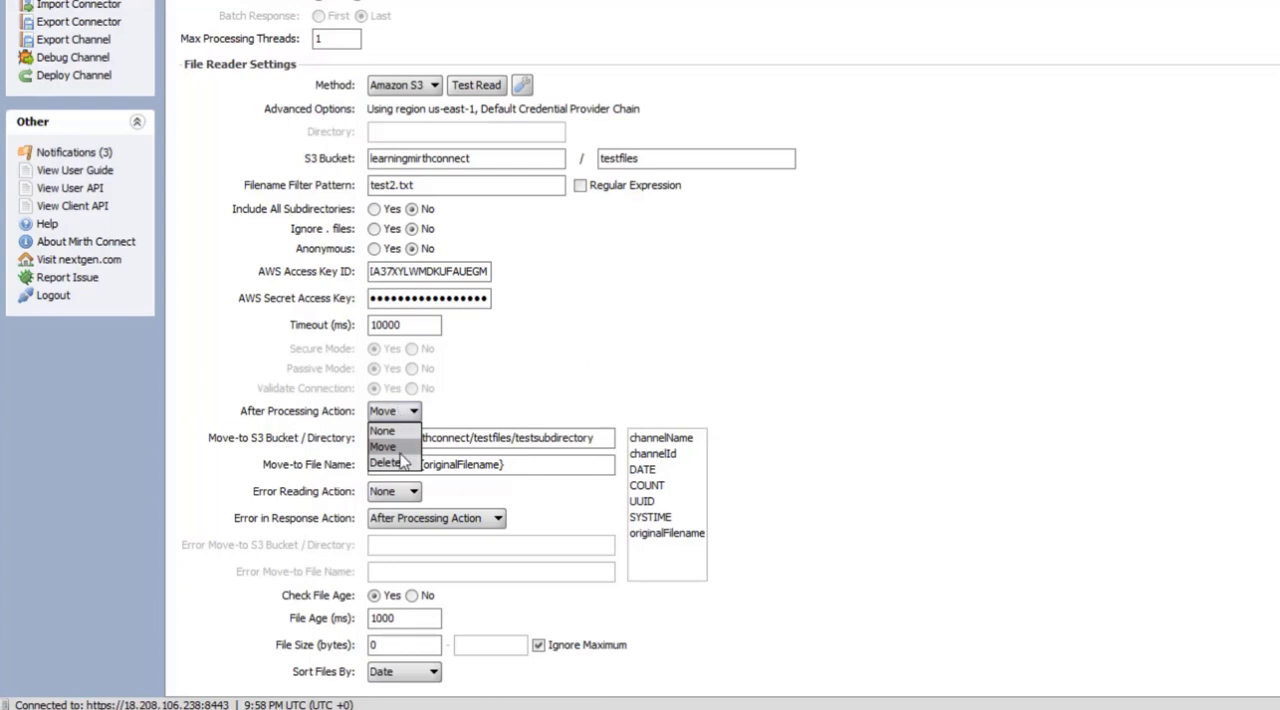
pyautogui.click(386, 463)
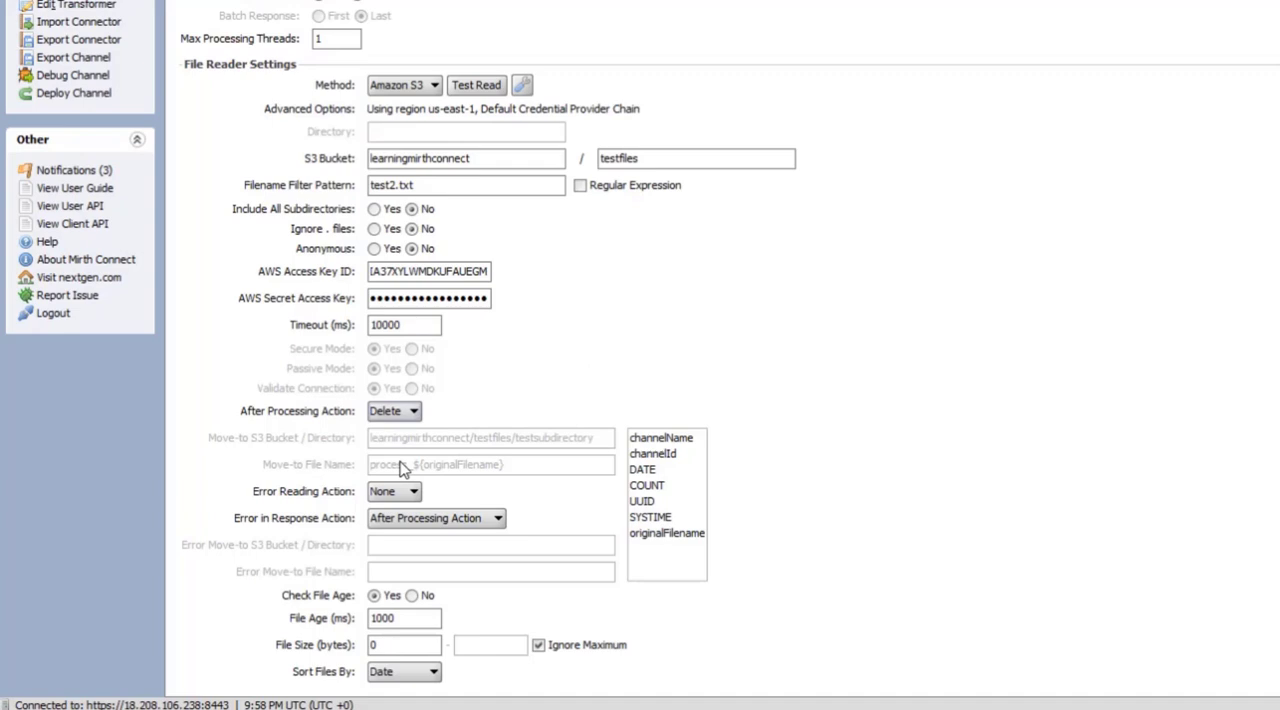
pyautogui.moveTo(434, 186); pyautogui.dragTo(369, 188)
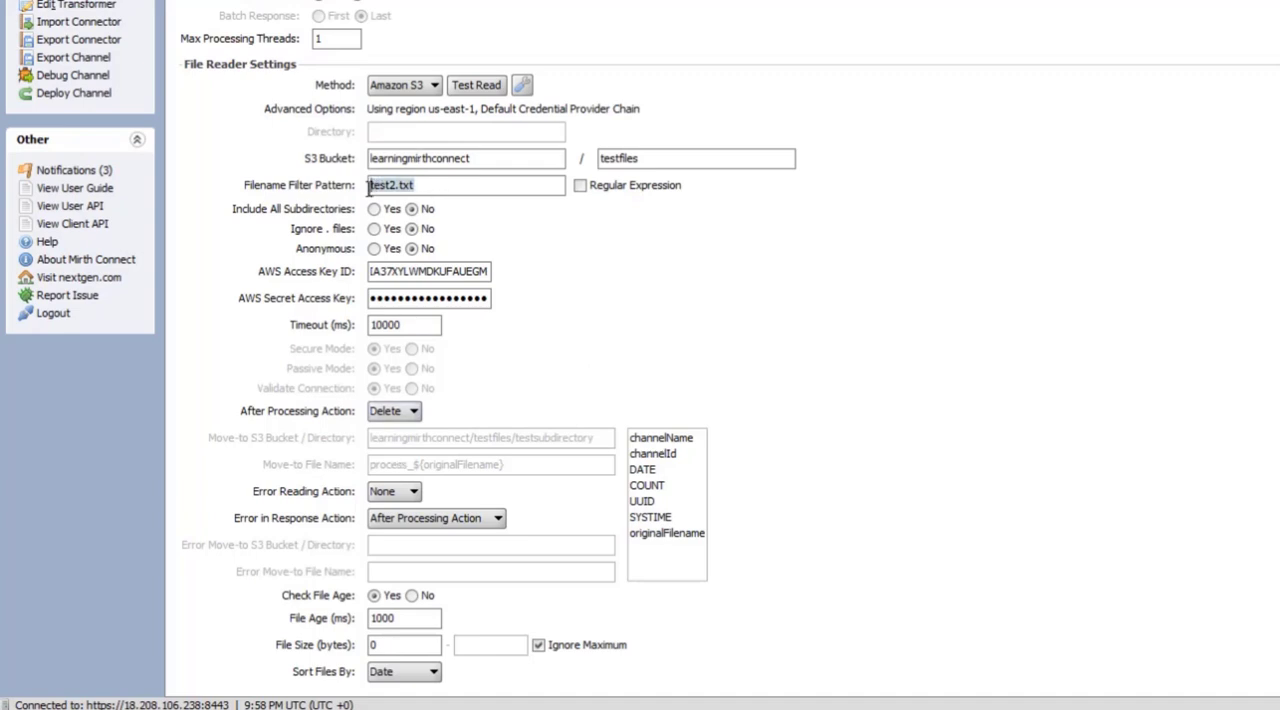
pyautogui.write('patients.cs')
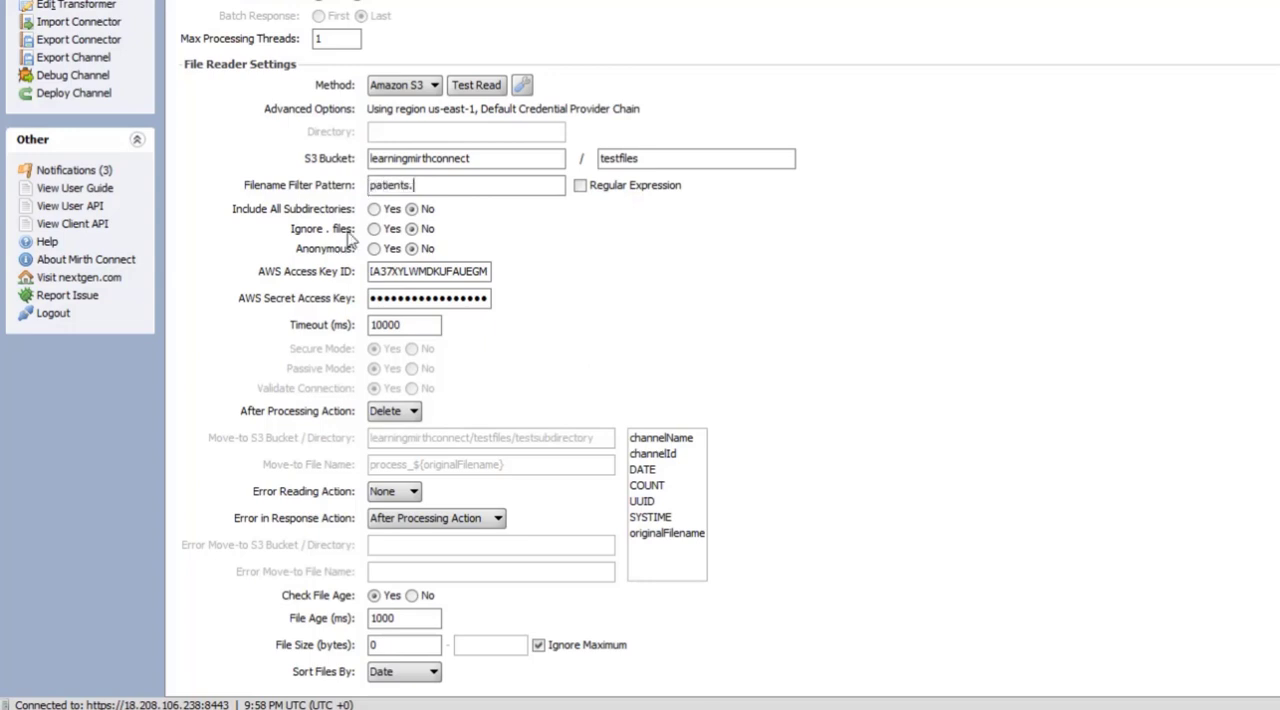
pyautogui.write('v')
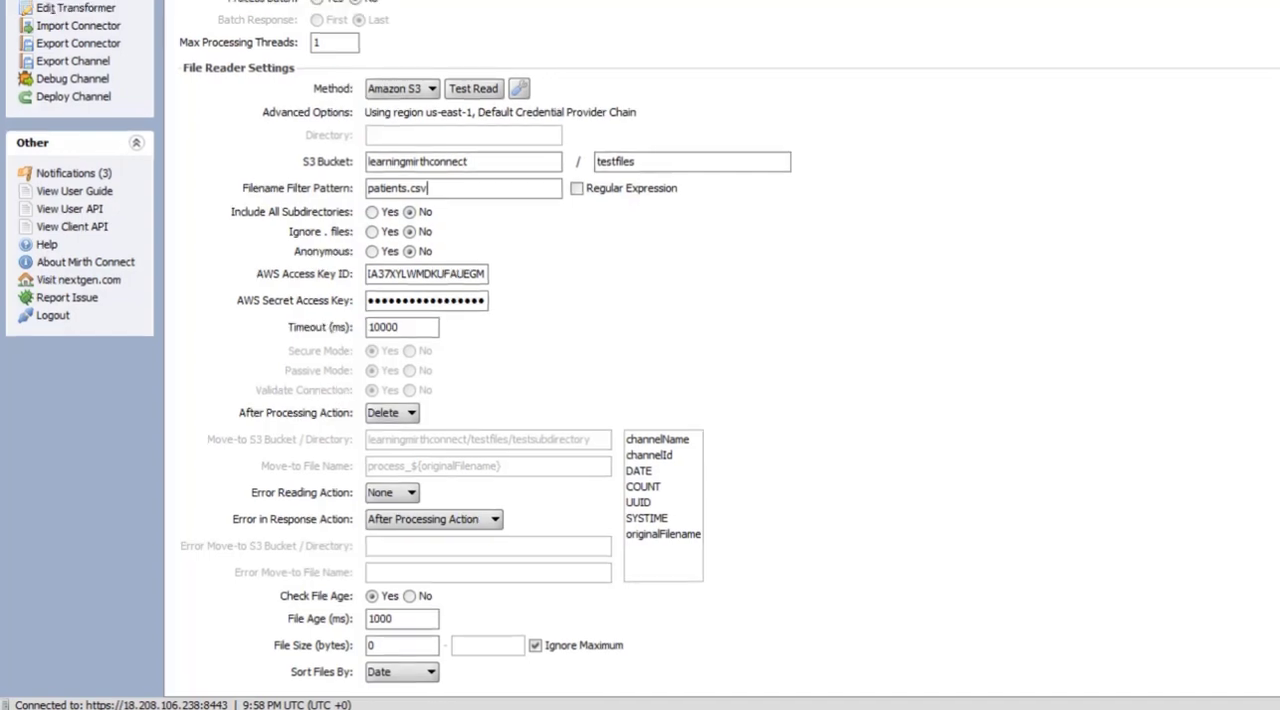
# Save the changed File Reader channel and deploy it
pyautogui.click(71, 102)
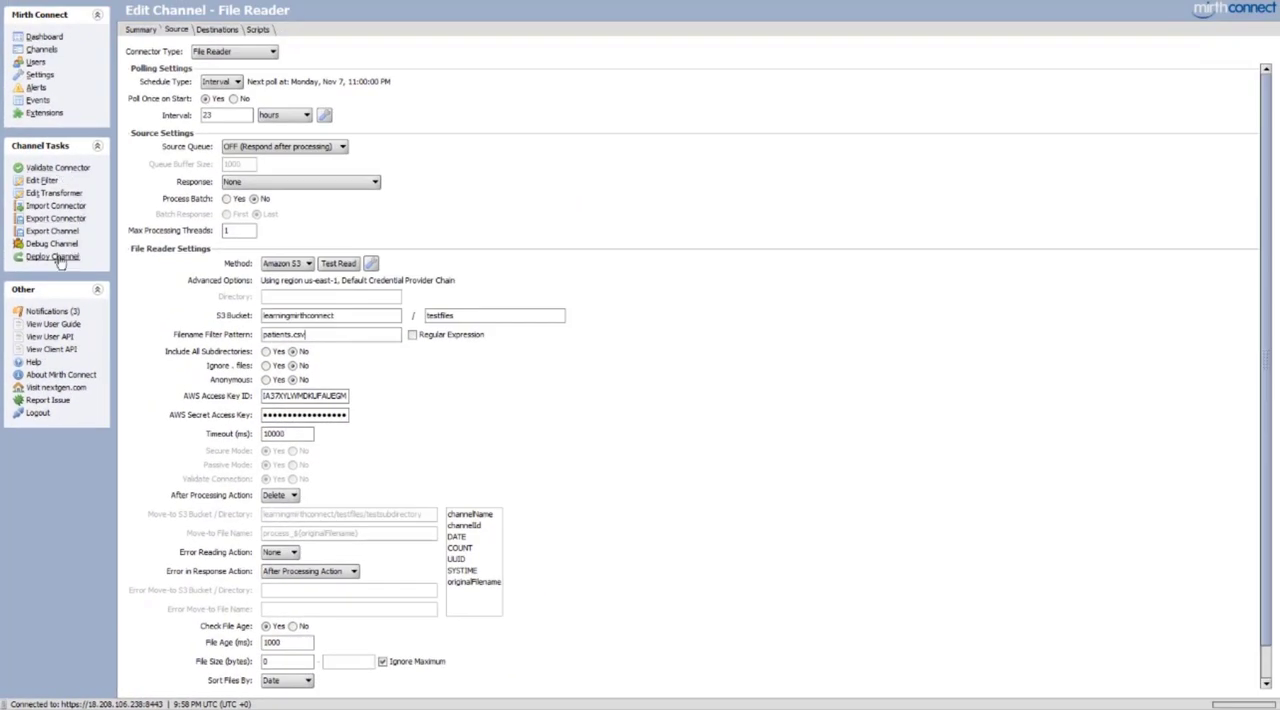
pyautogui.click(59, 260)
pyautogui.click(624, 369)
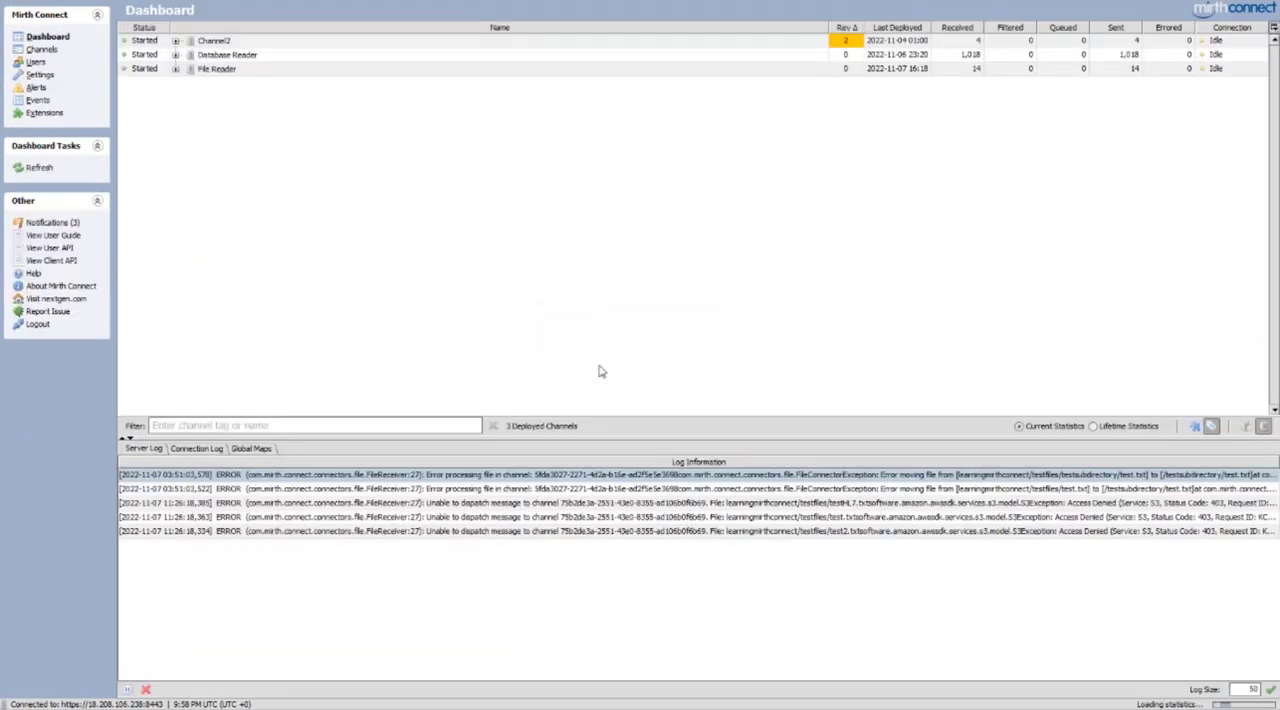
# Inspect the mappings and message content of the latest File Reader message, and refresh the testfiles folder in the S3 console
pyautogui.doubleClick(289, 72)
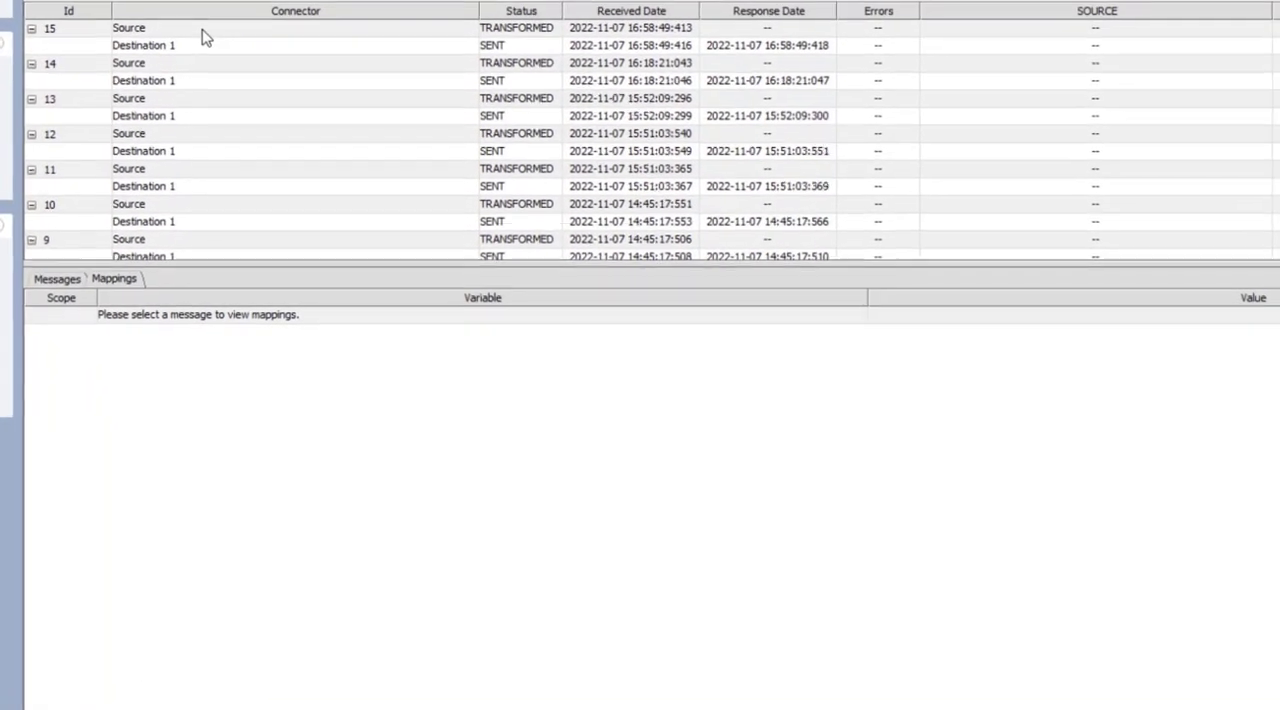
pyautogui.click(200, 28)
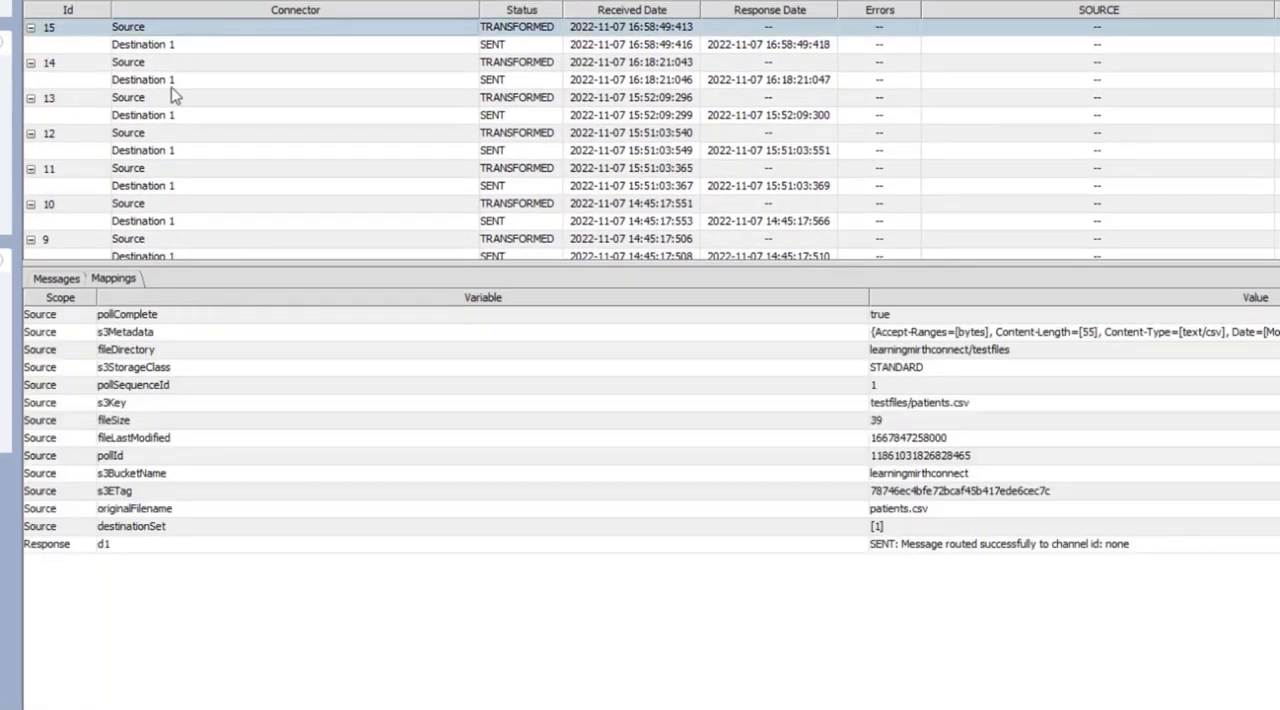
pyautogui.click(64, 279)
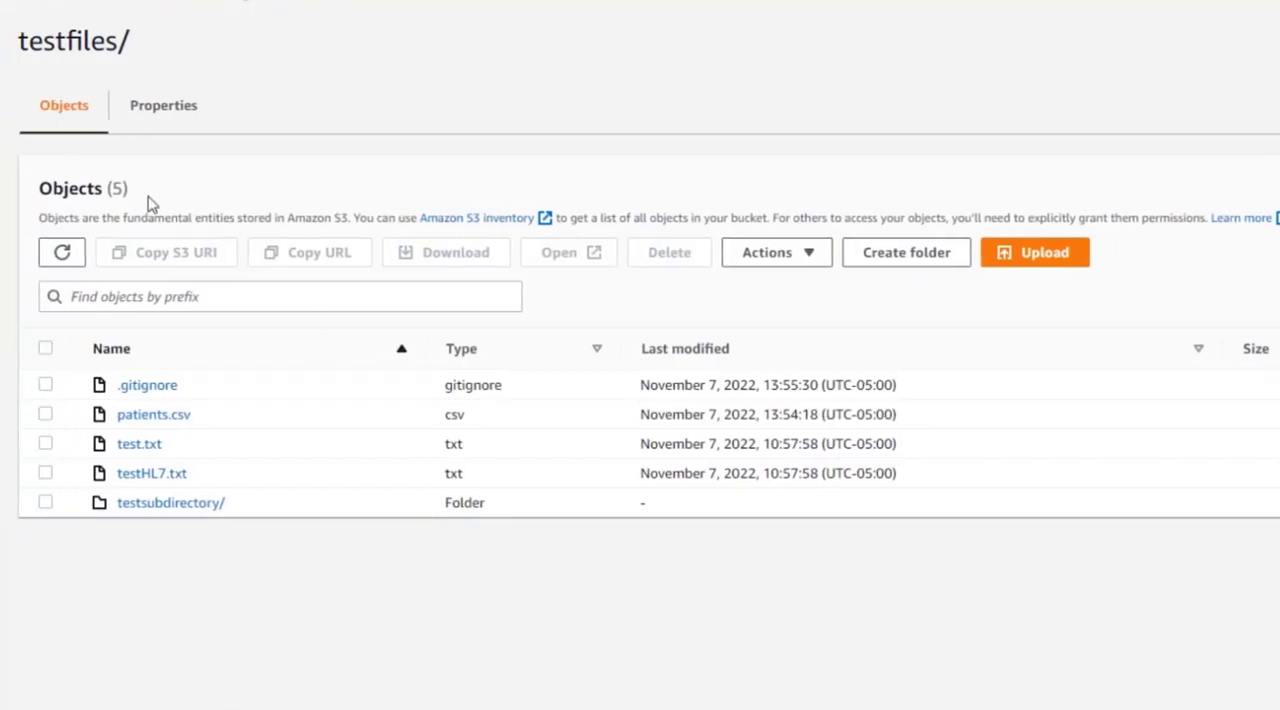
pyautogui.click(63, 254)
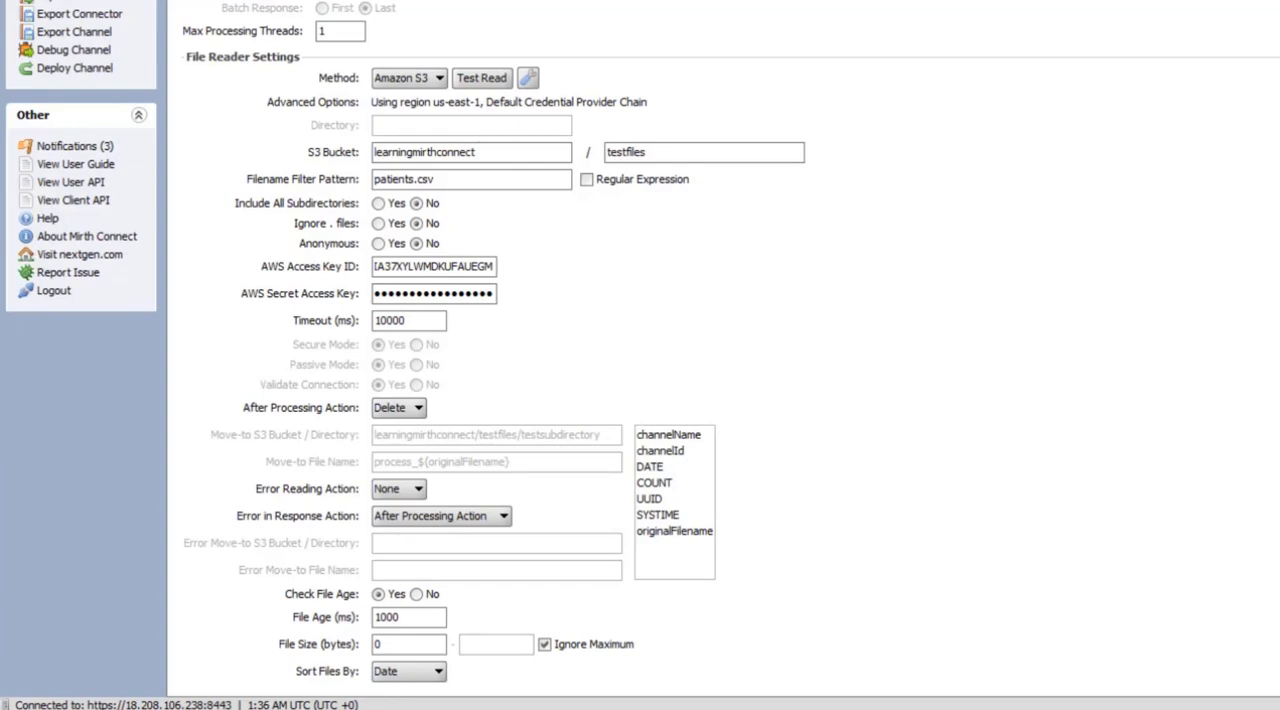
# Examine the Error Reading Action and Error in Response Action options, keeping None and After Processing Action
pyautogui.click(408, 492)
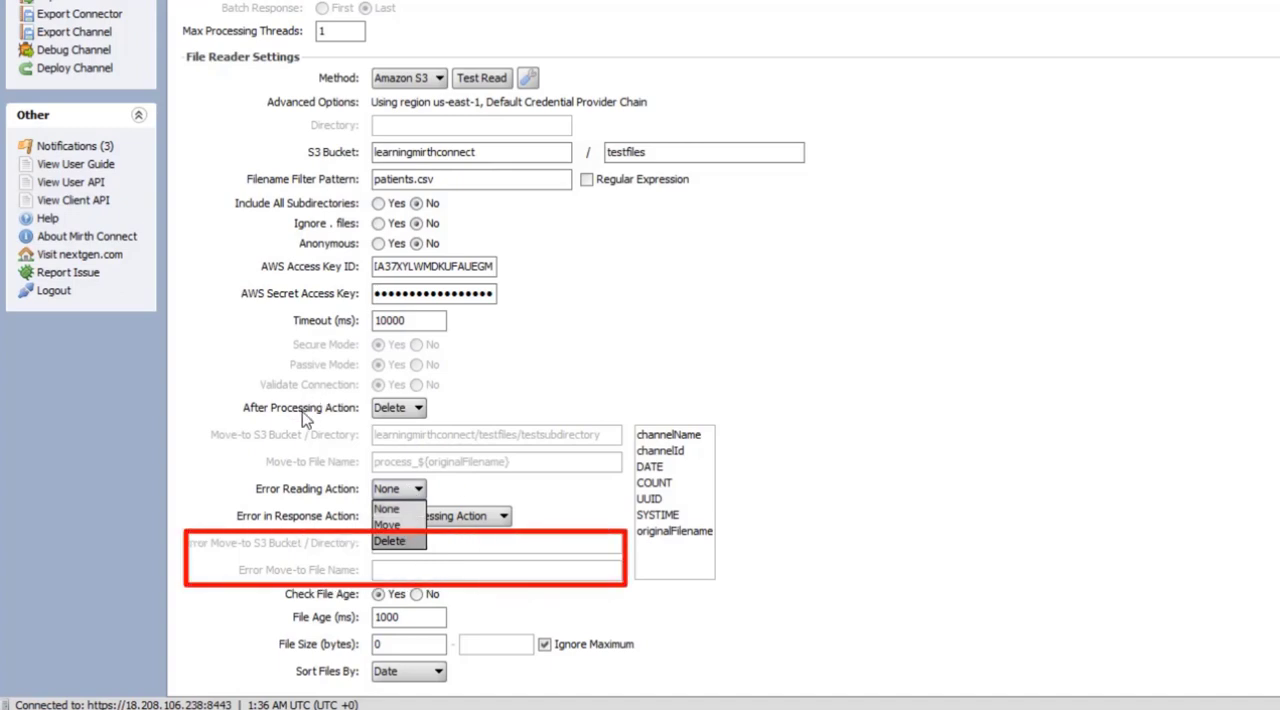
pyautogui.click(410, 498)
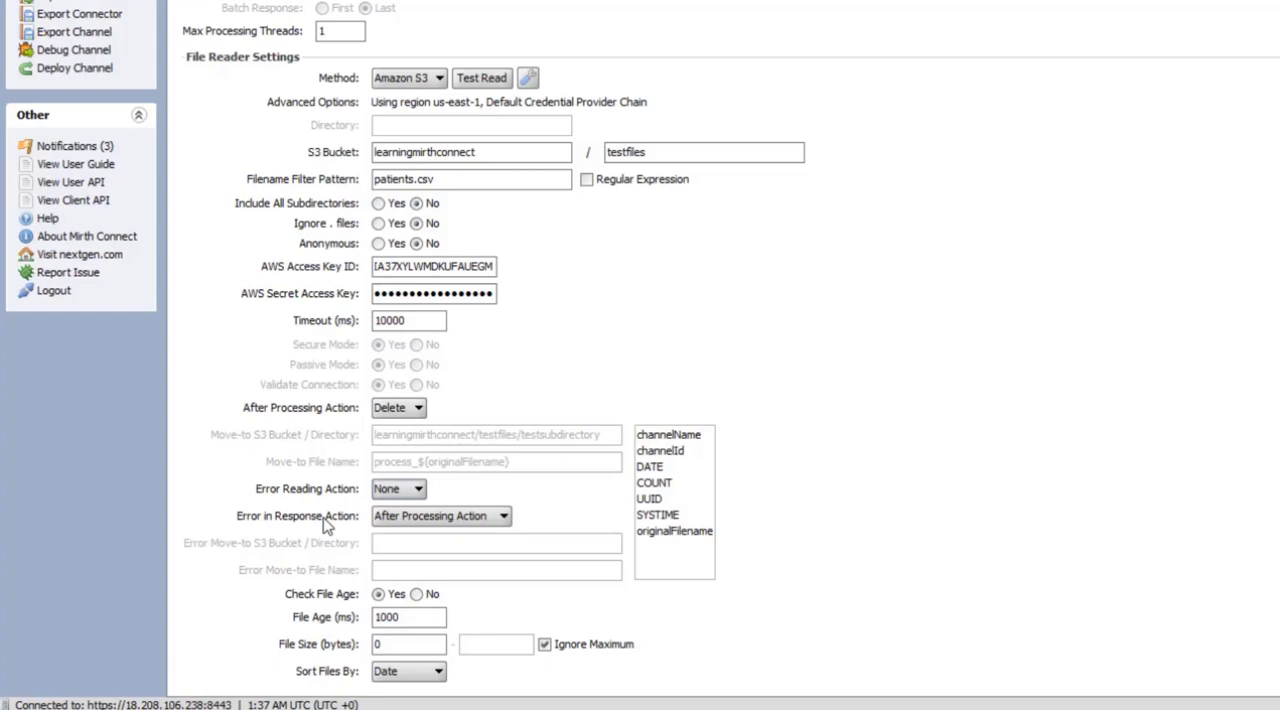
pyautogui.click(384, 520)
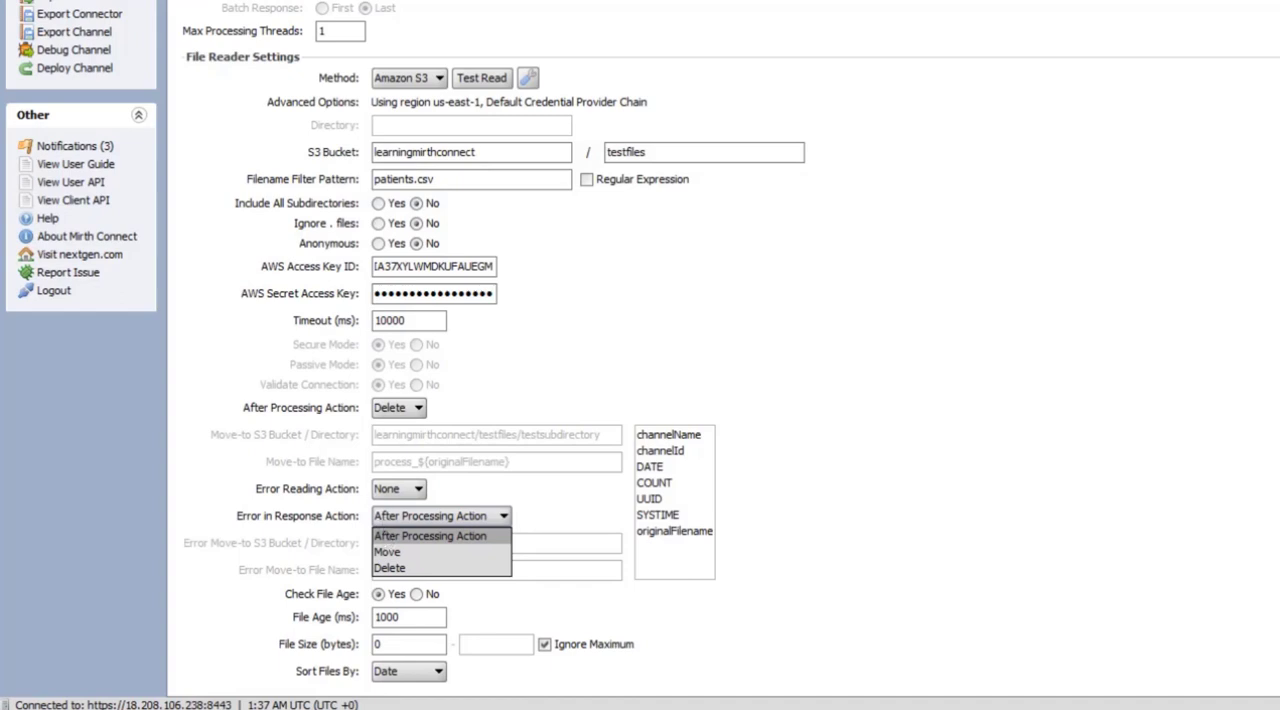
pyautogui.click(430, 536)
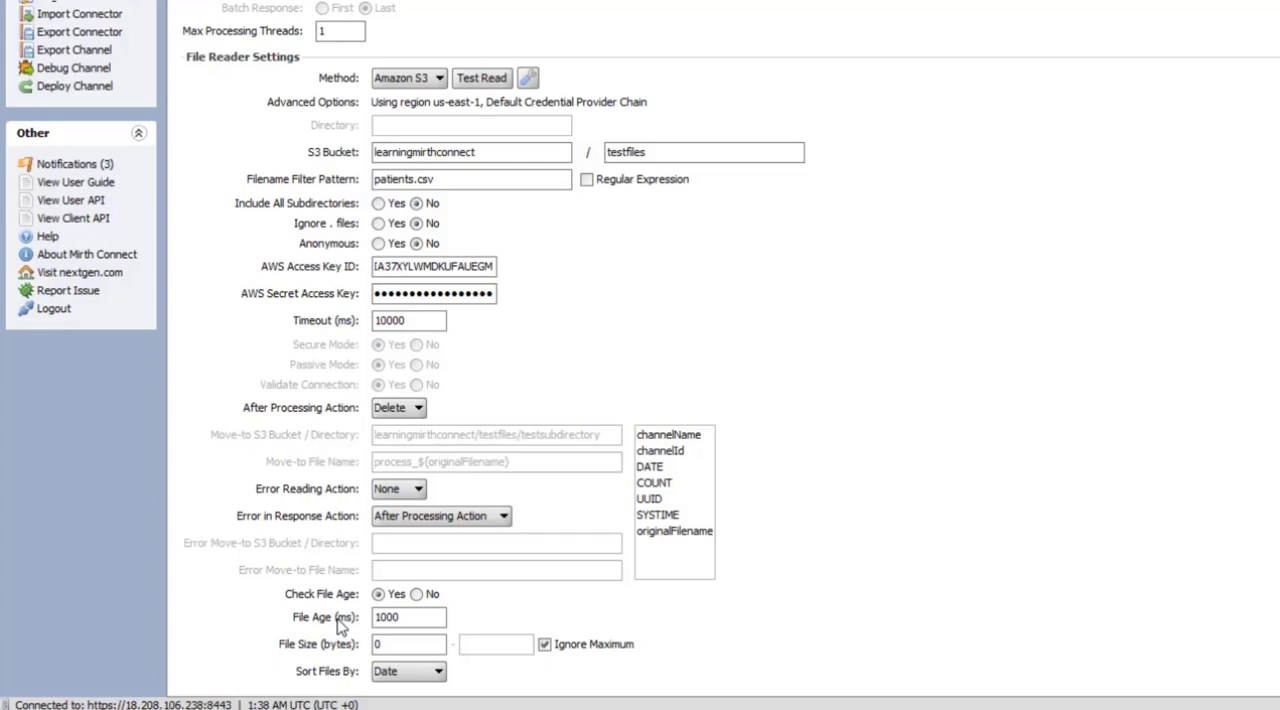
# Set the File Age to 60000 ms for the file age check
pyautogui.moveTo(405, 622)
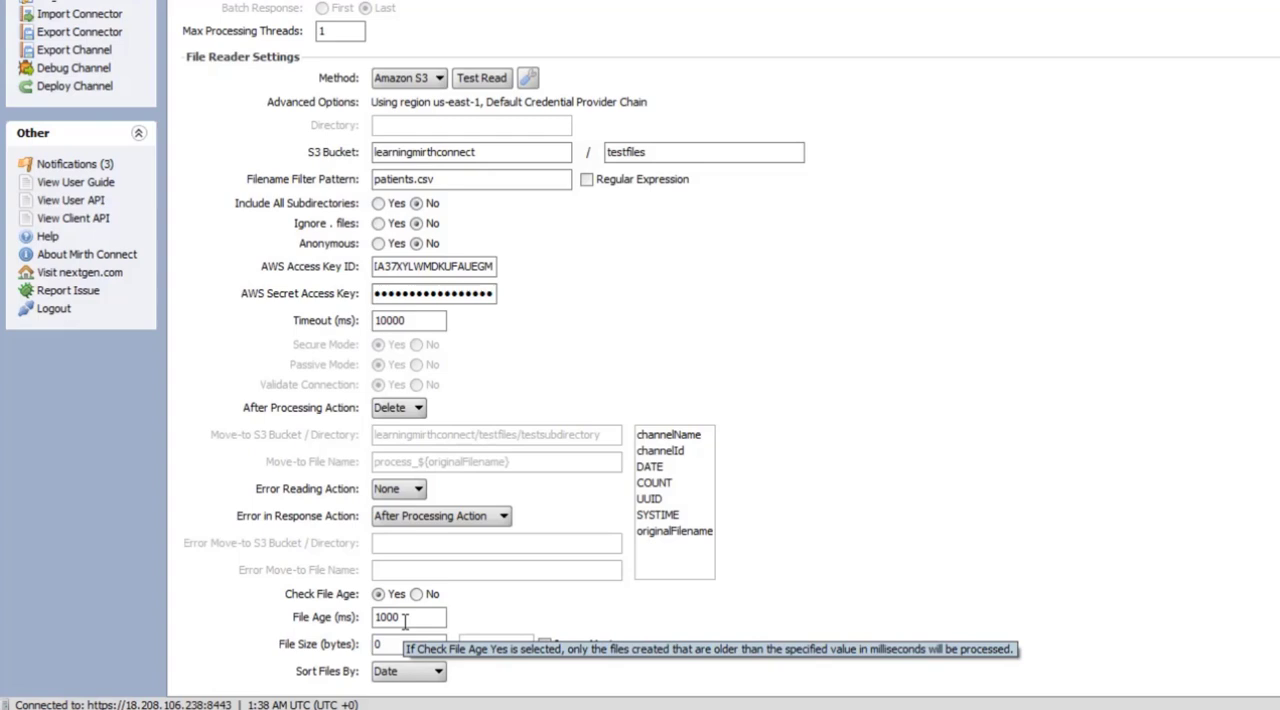
pyautogui.moveTo(405, 618); pyautogui.dragTo(374, 618)
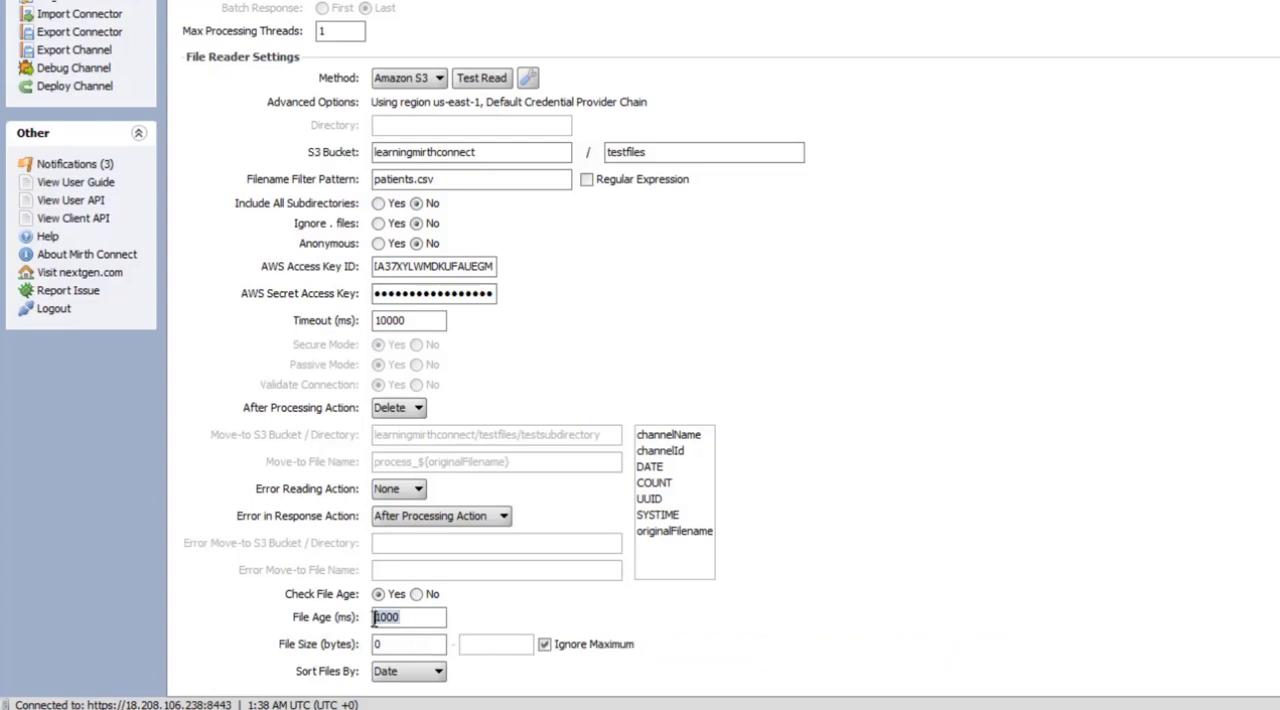
pyautogui.press('BackSpace')
pyautogui.write('60000')
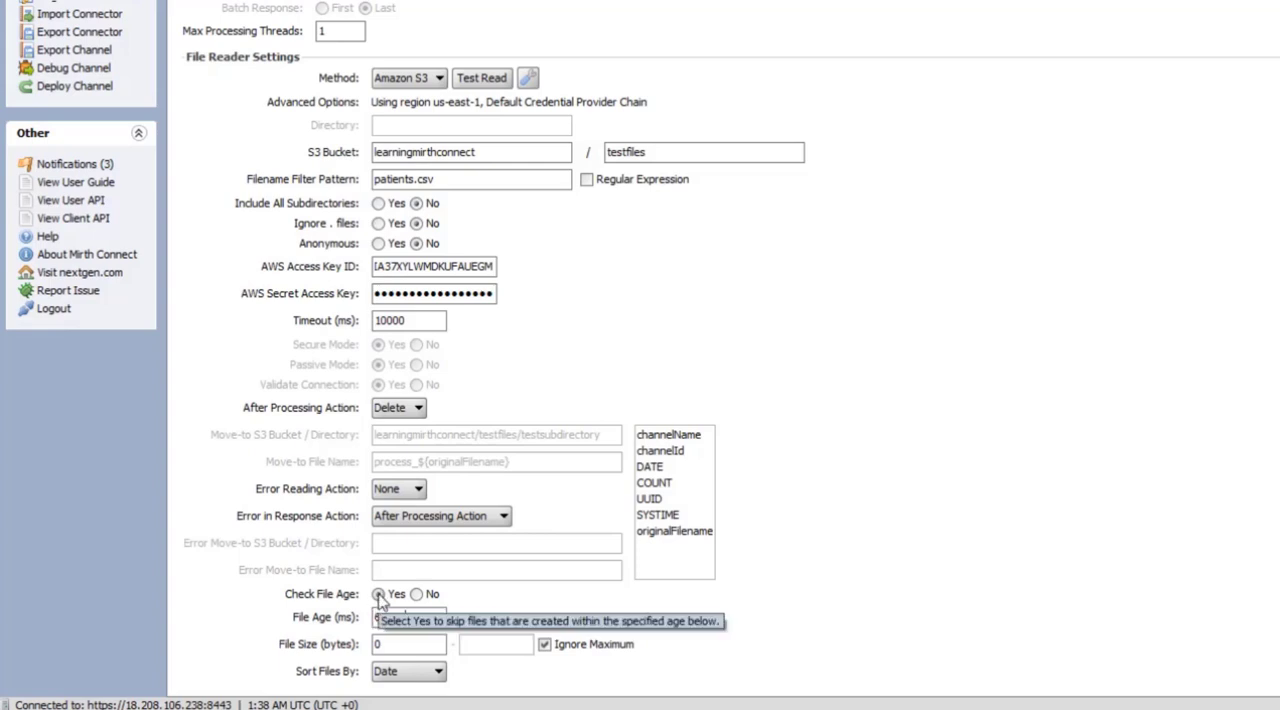
# Try turning off Ignore Maximum for the file size range, and turn it back on
pyautogui.scroll(-1, 340, 620)
pyautogui.scroll(-3, 327, 628)
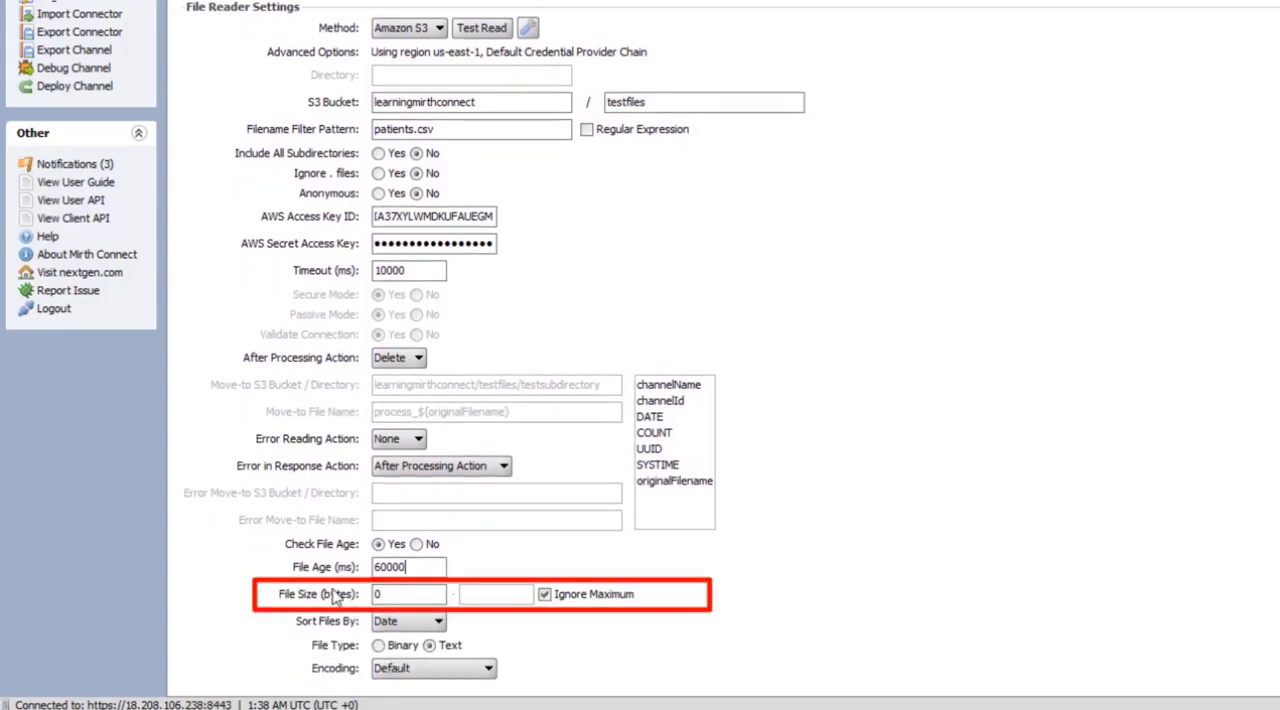
pyautogui.click(388, 595)
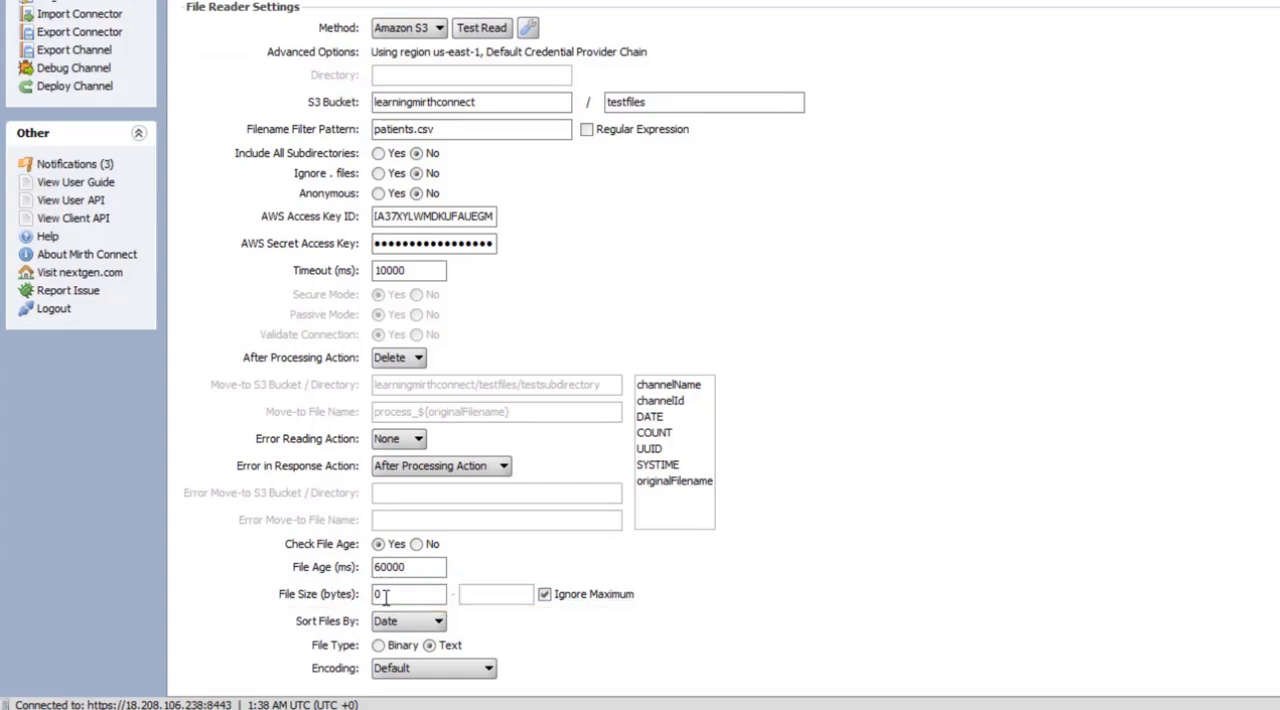
pyautogui.click(545, 595)
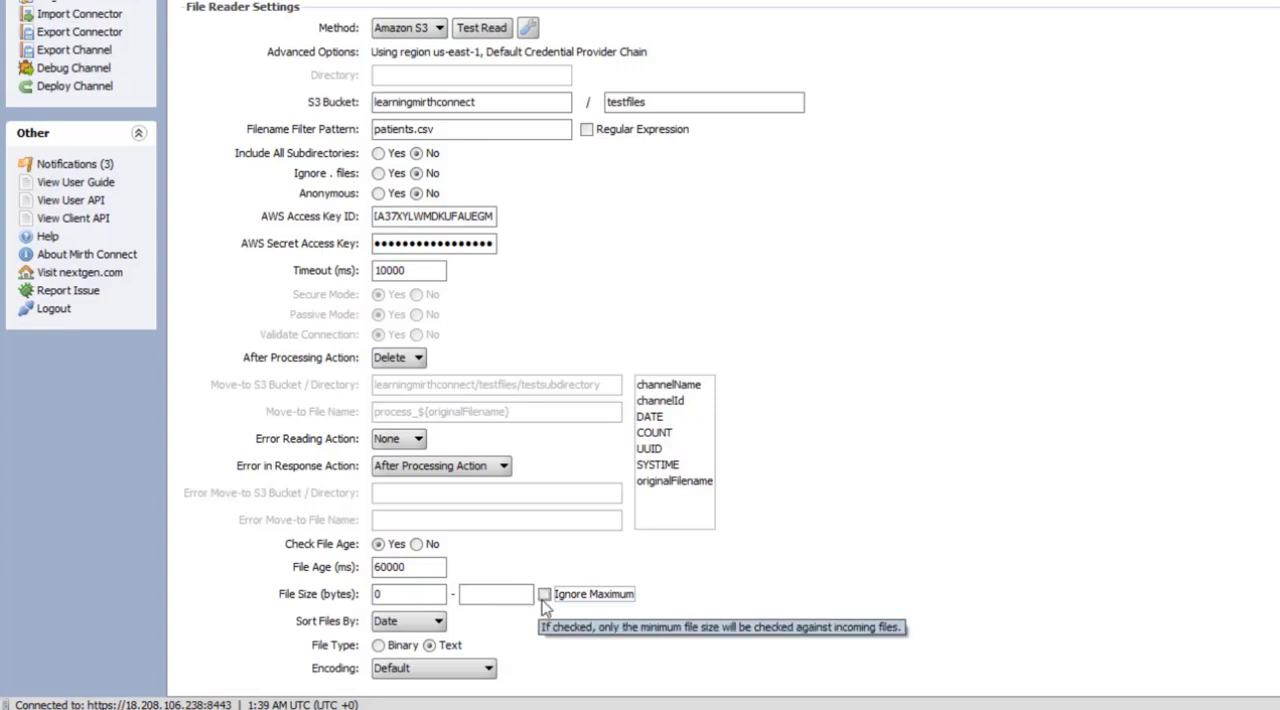
pyautogui.click(544, 595)
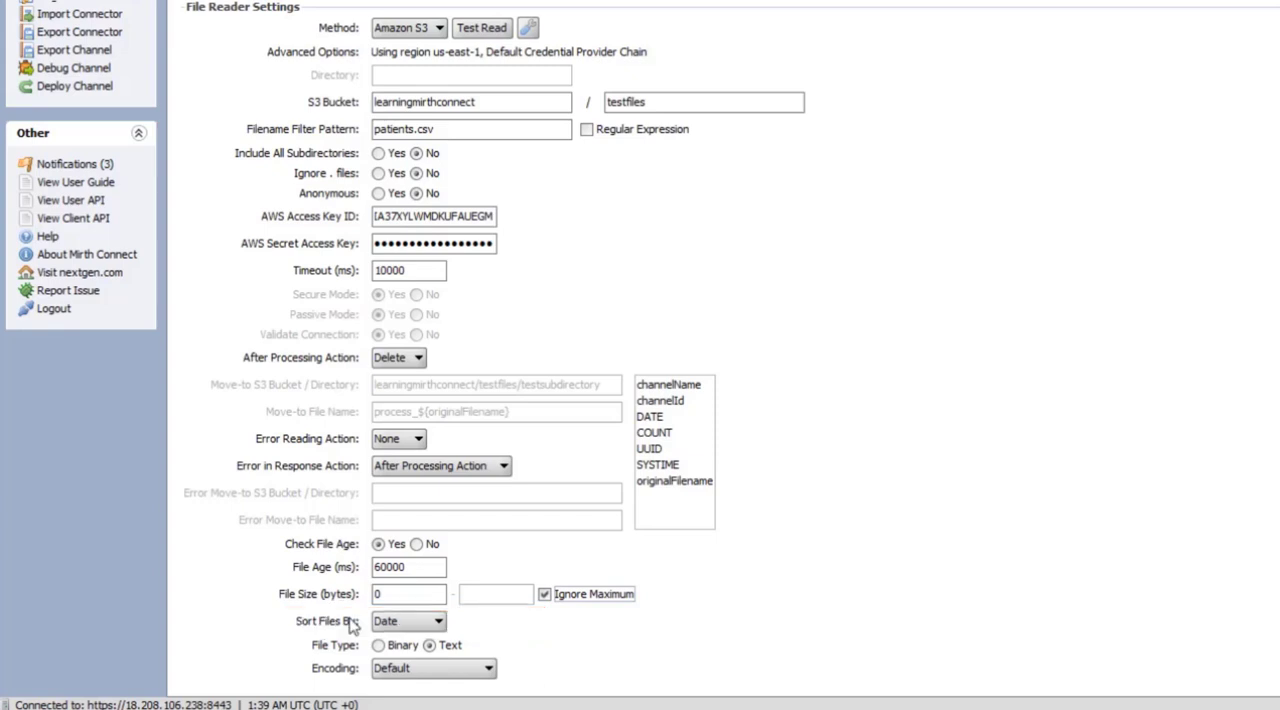
# Examine the Sort Files By and Encoding choices, keeping Date and Default
pyautogui.click(385, 621)
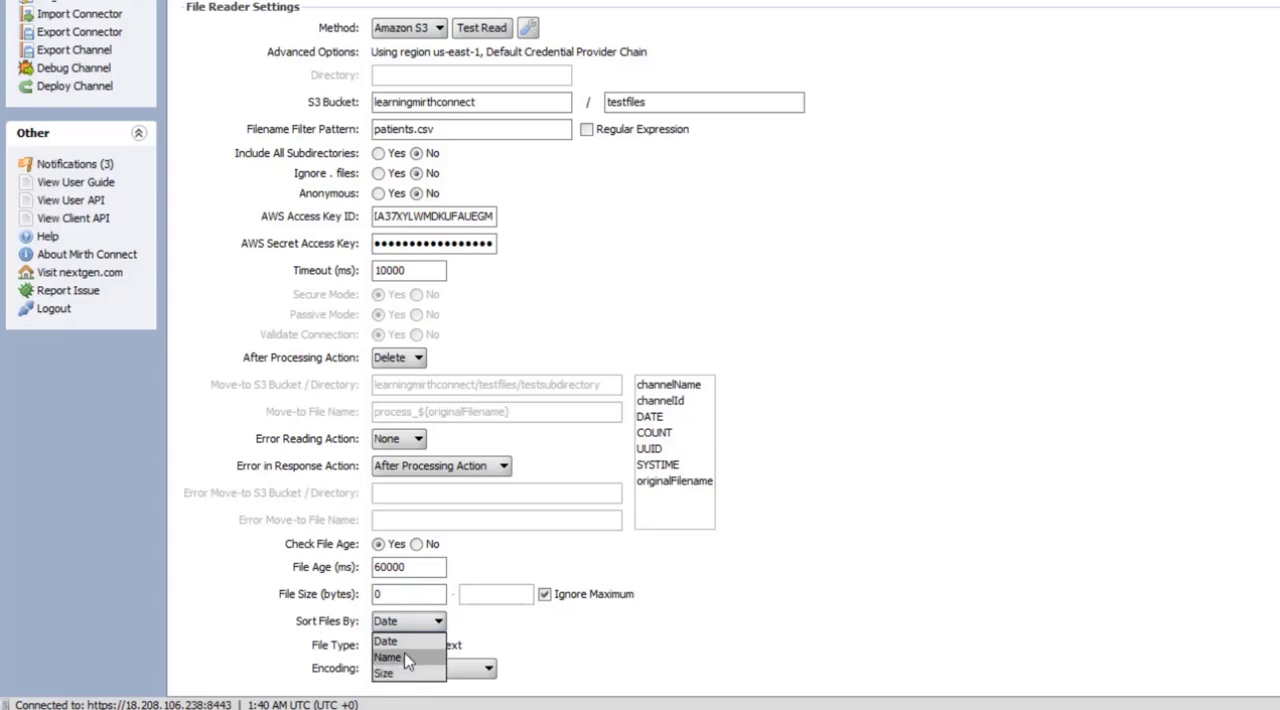
pyautogui.click(405, 639)
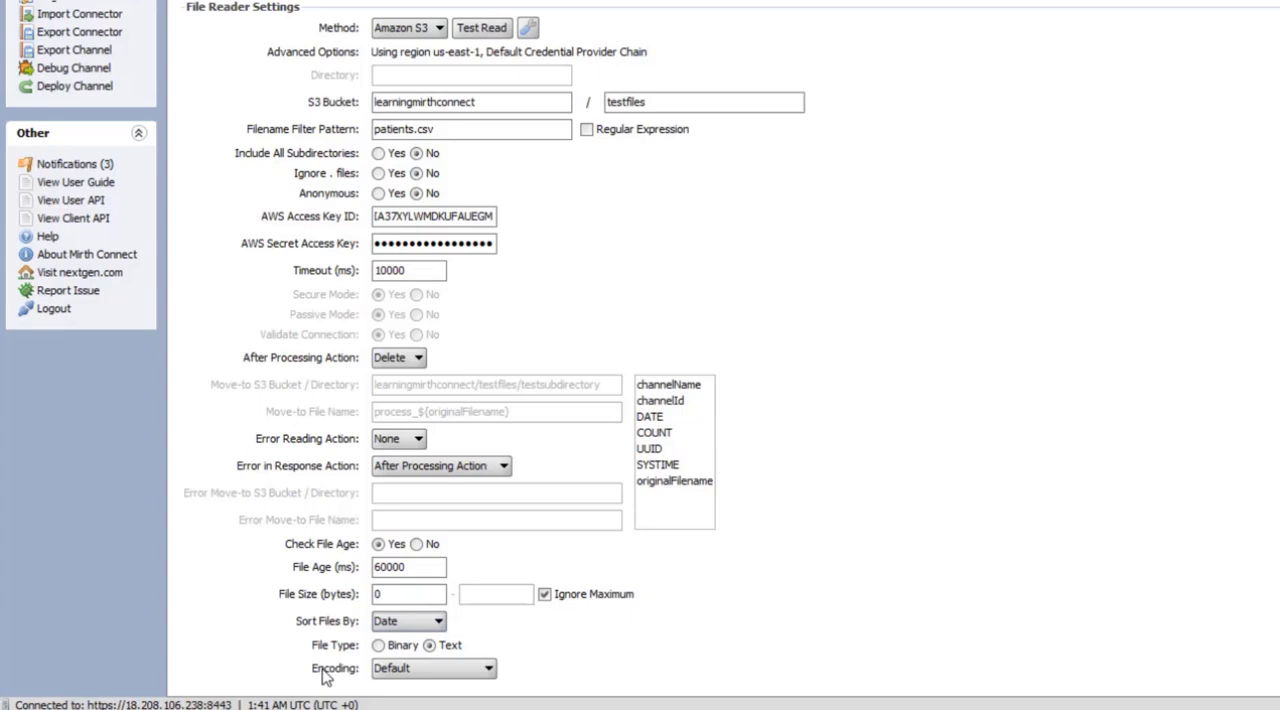
pyautogui.click(391, 672)
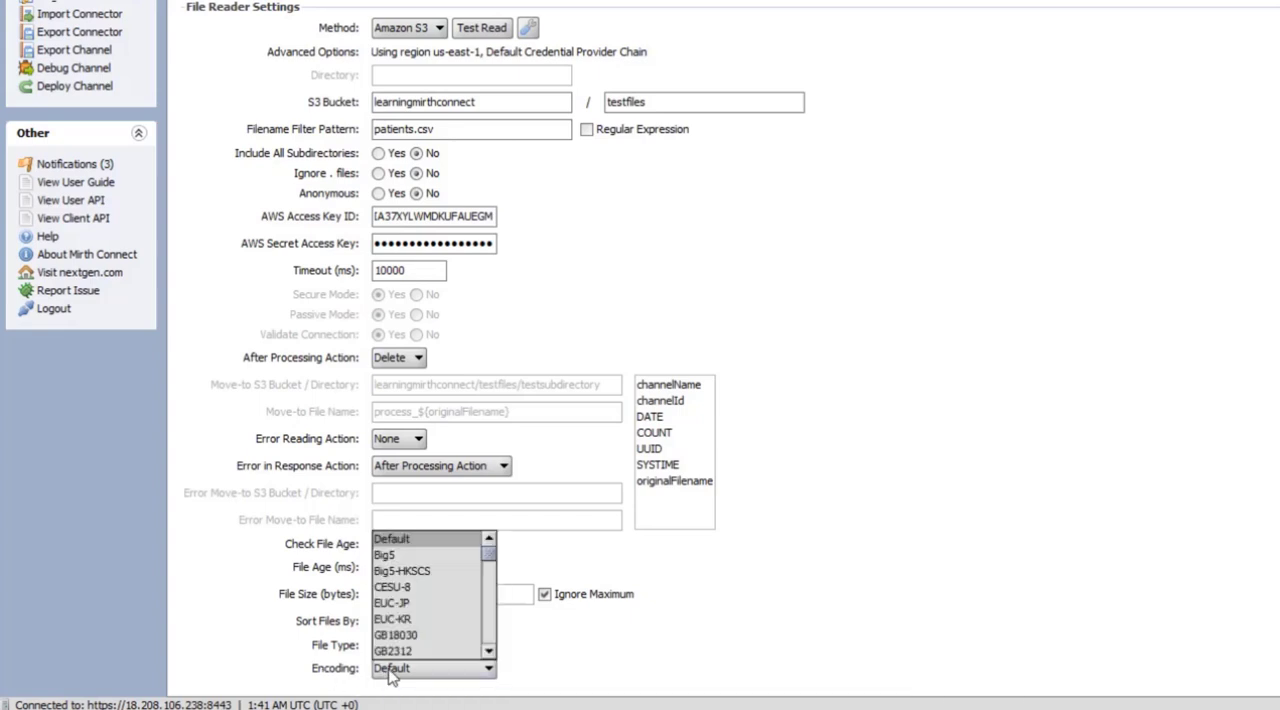
pyautogui.scroll(-20, 430, 650)
pyautogui.click(571, 670)
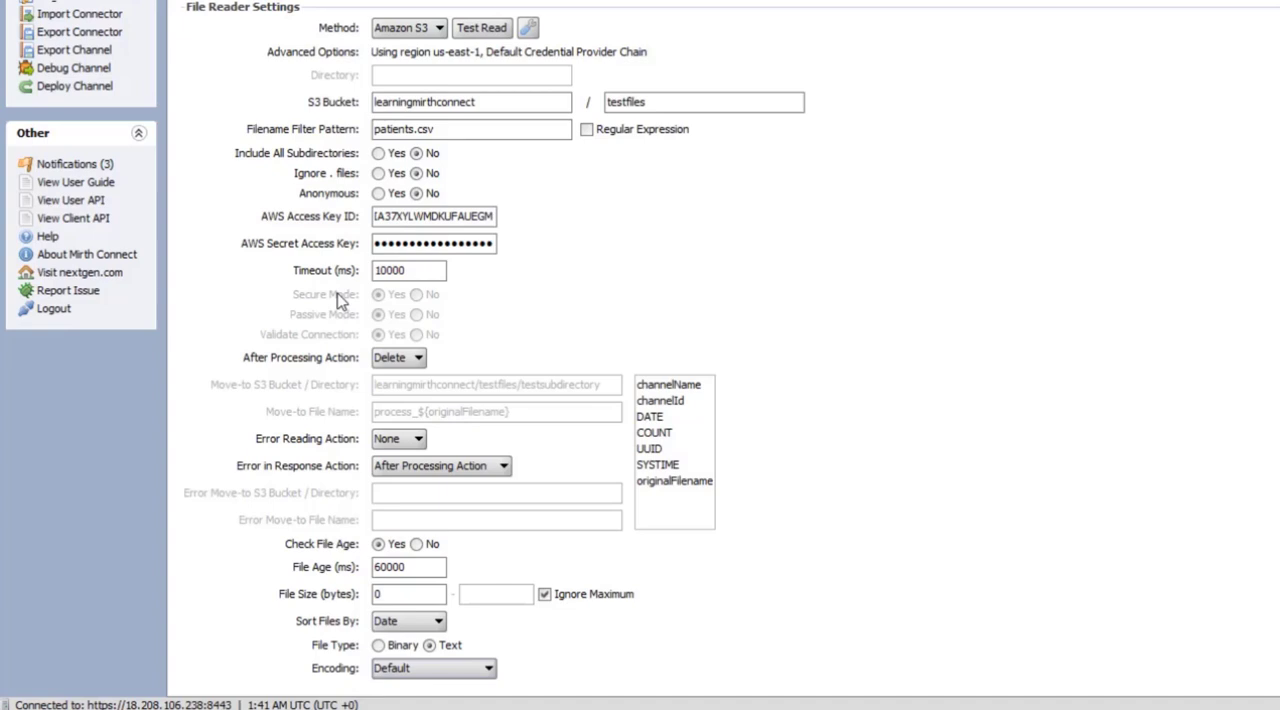
# Try the webdav method for the File Reader and switch its Secure Mode between Yes and No
pyautogui.click(408, 30)
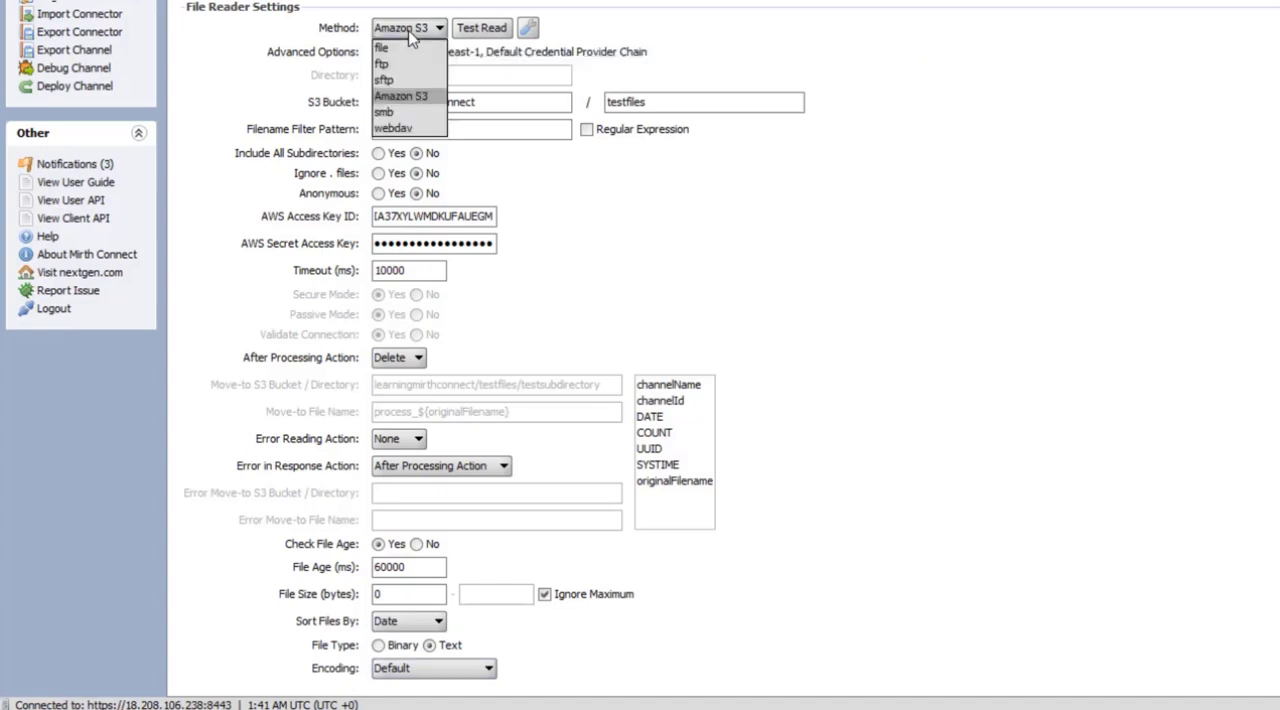
pyautogui.click(407, 129)
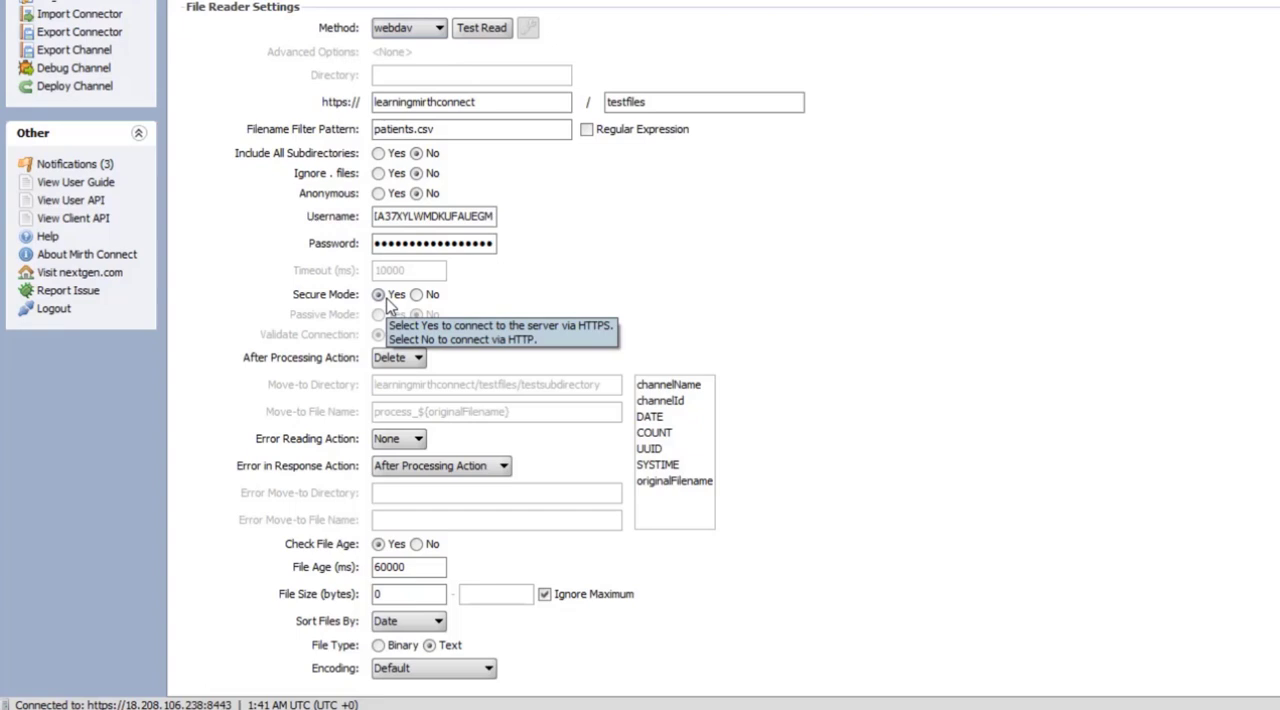
pyautogui.click(416, 295)
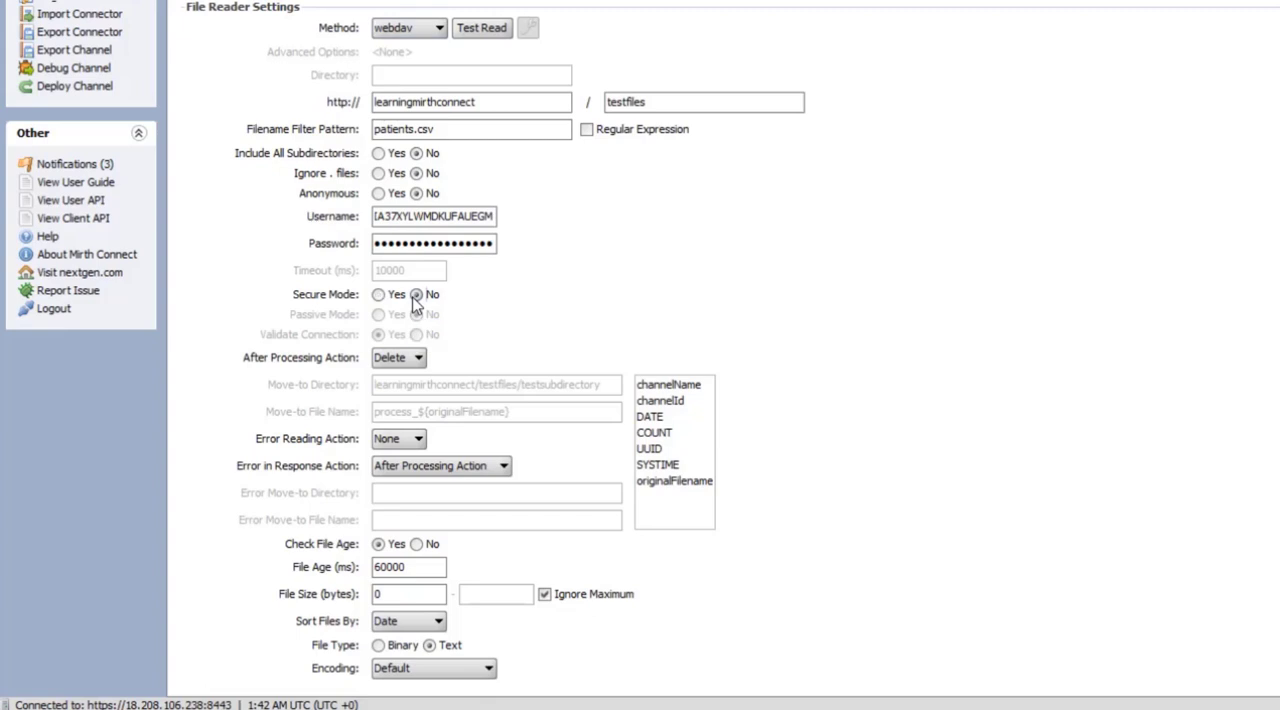
pyautogui.click(389, 299)
pyautogui.click(416, 295)
# Set the File Reader's Method to ftp
pyautogui.click(412, 28)
pyautogui.click(407, 63)
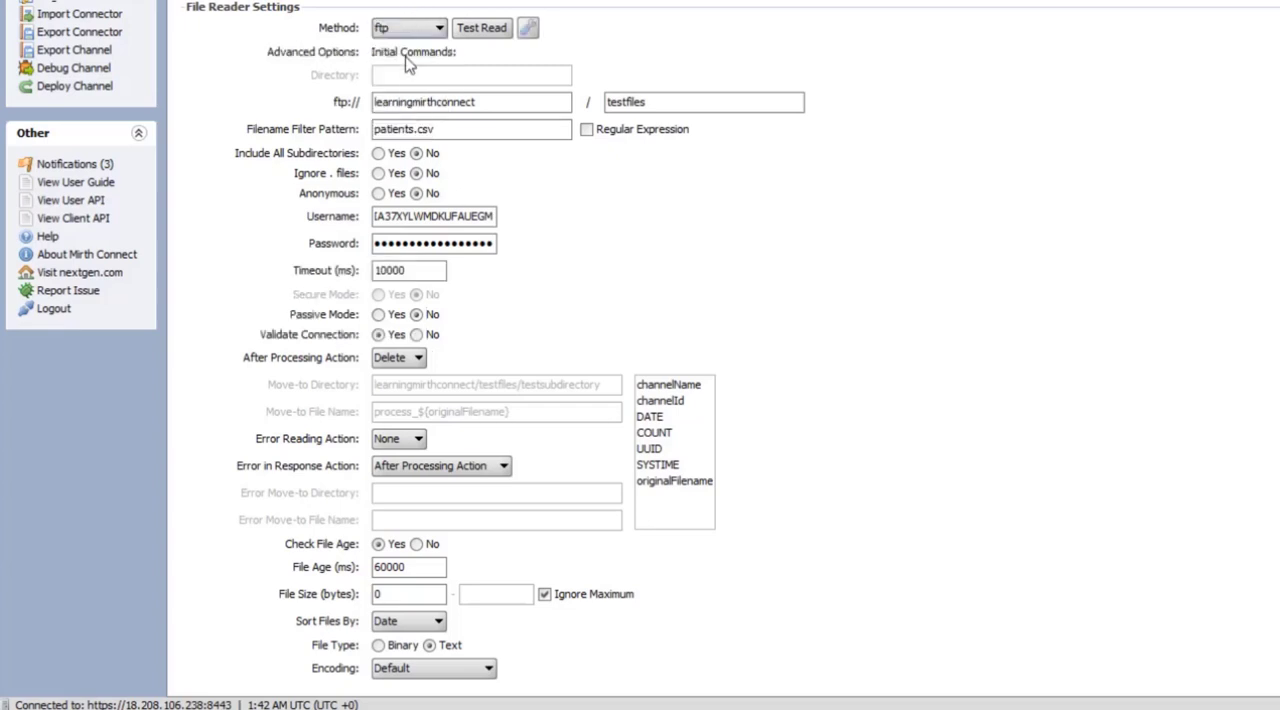
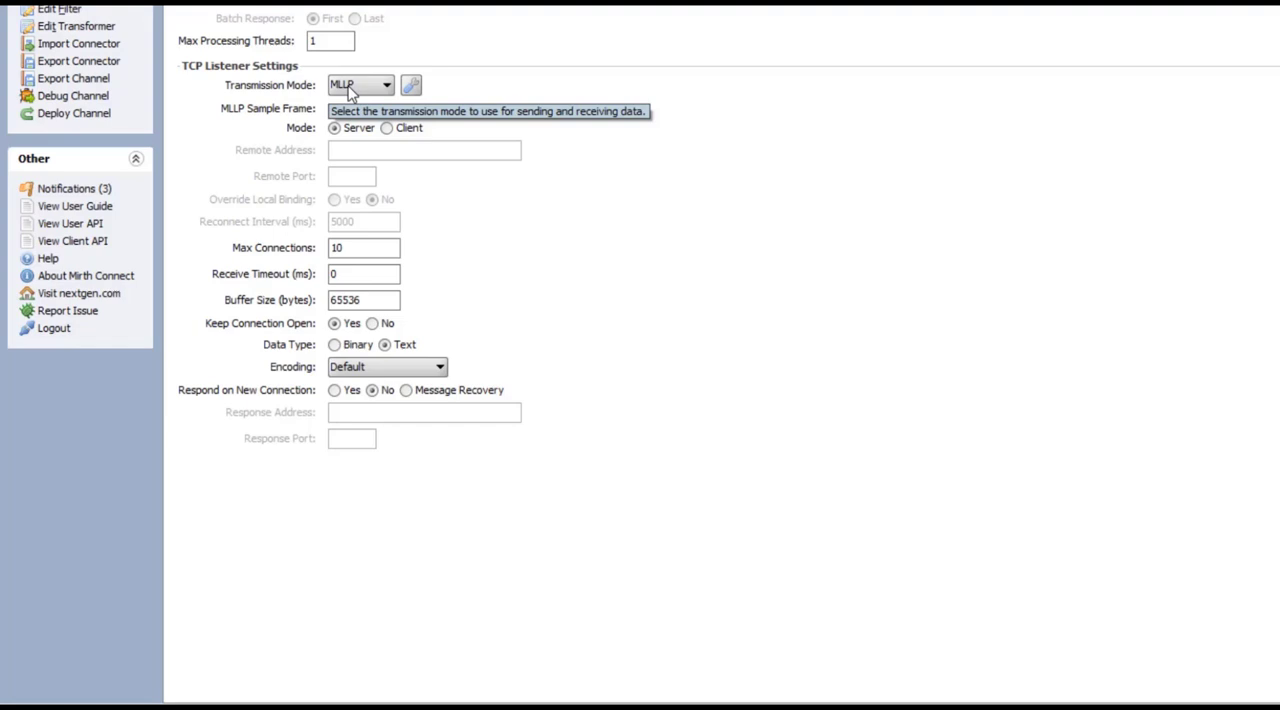
# Try the Basic TCP transmission mode, view its start and end of message byte settings, and return to MLLP
pyautogui.click(350, 88)
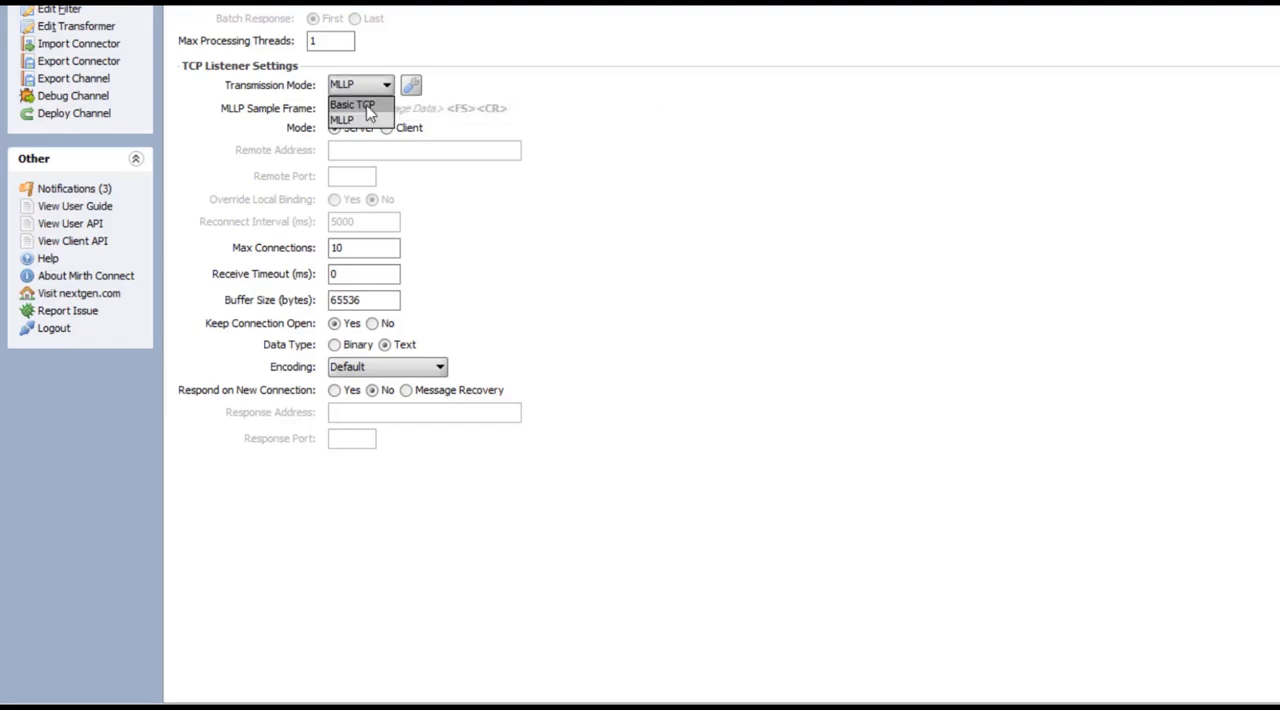
pyautogui.click(367, 106)
pyautogui.click(410, 86)
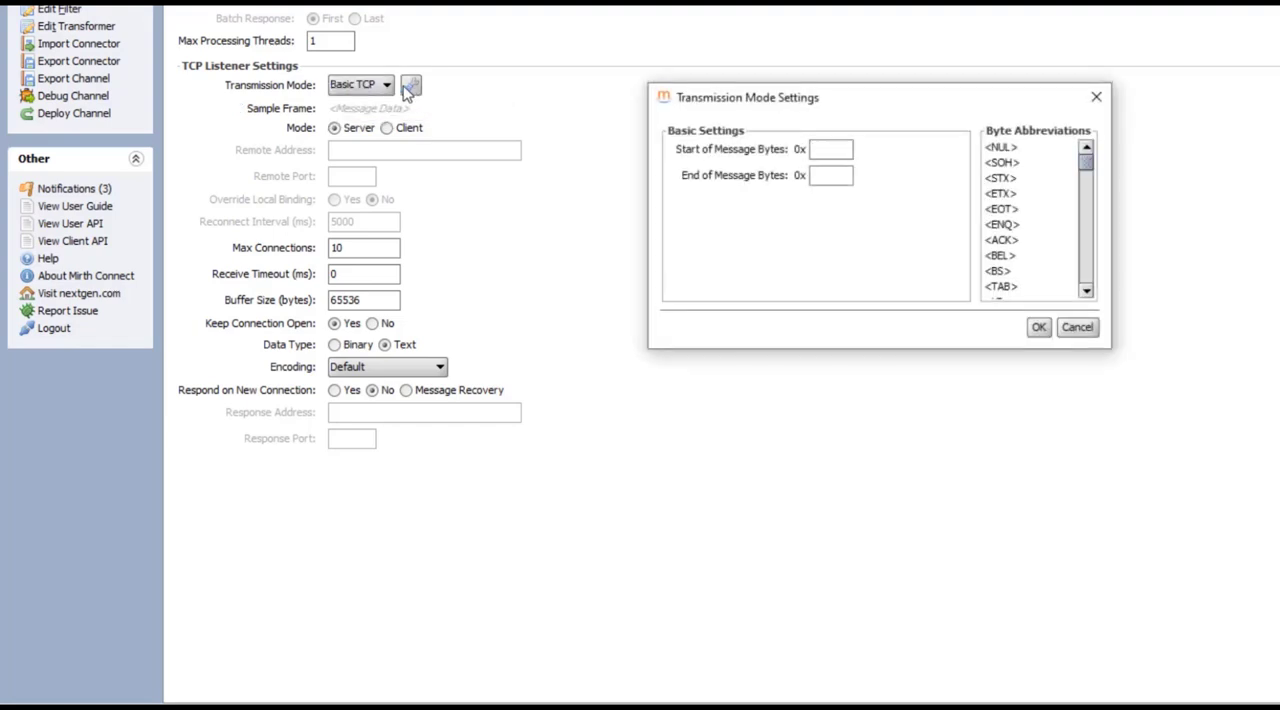
pyautogui.click(848, 148)
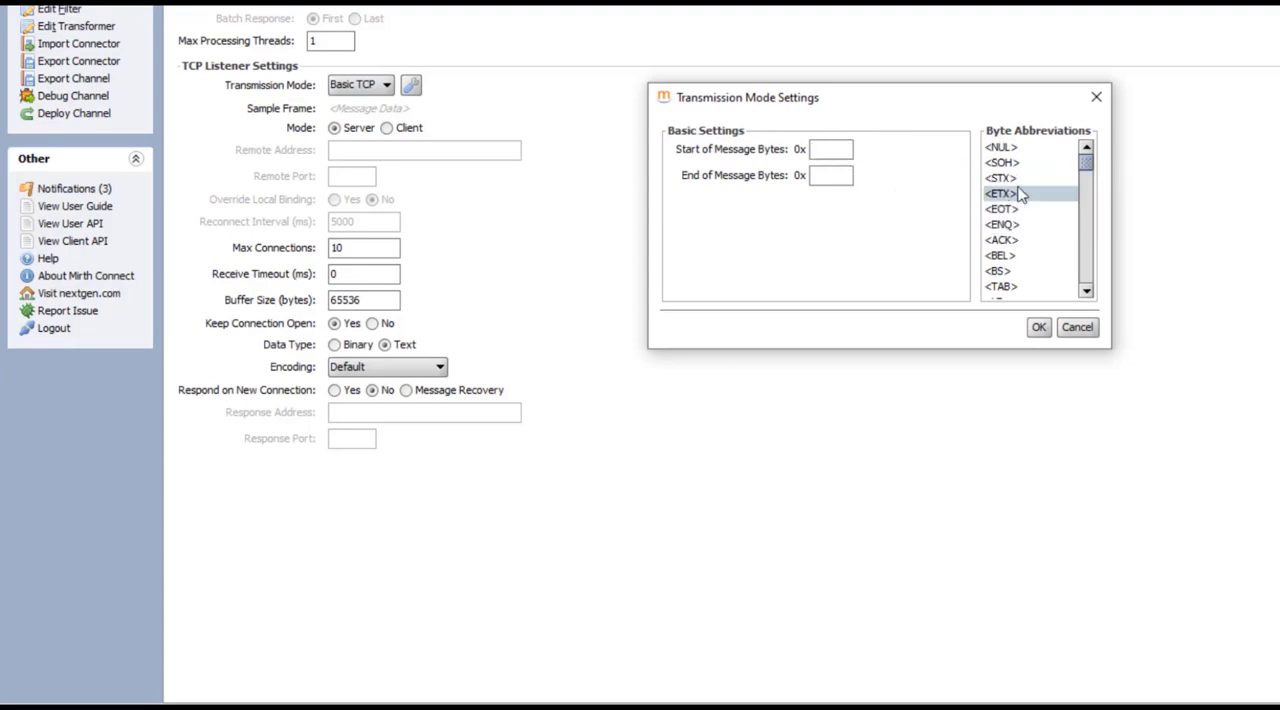
pyautogui.click(1096, 97)
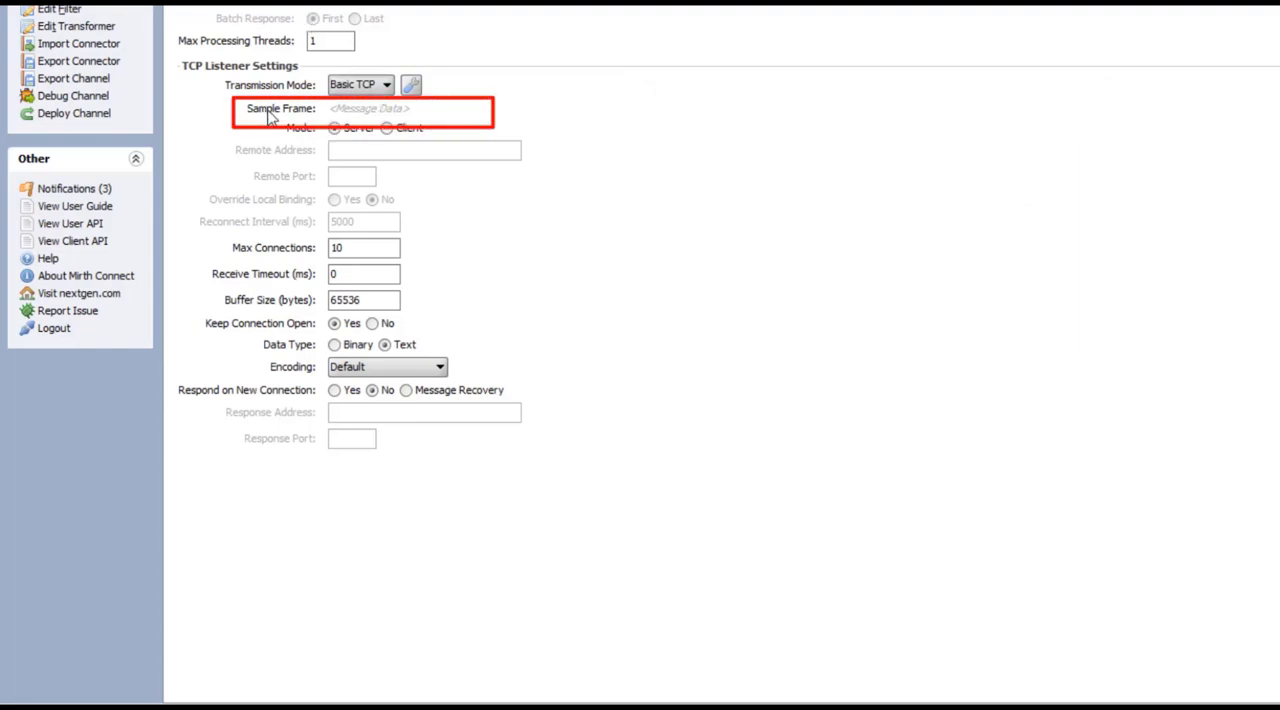
pyautogui.click(348, 87)
pyautogui.click(350, 115)
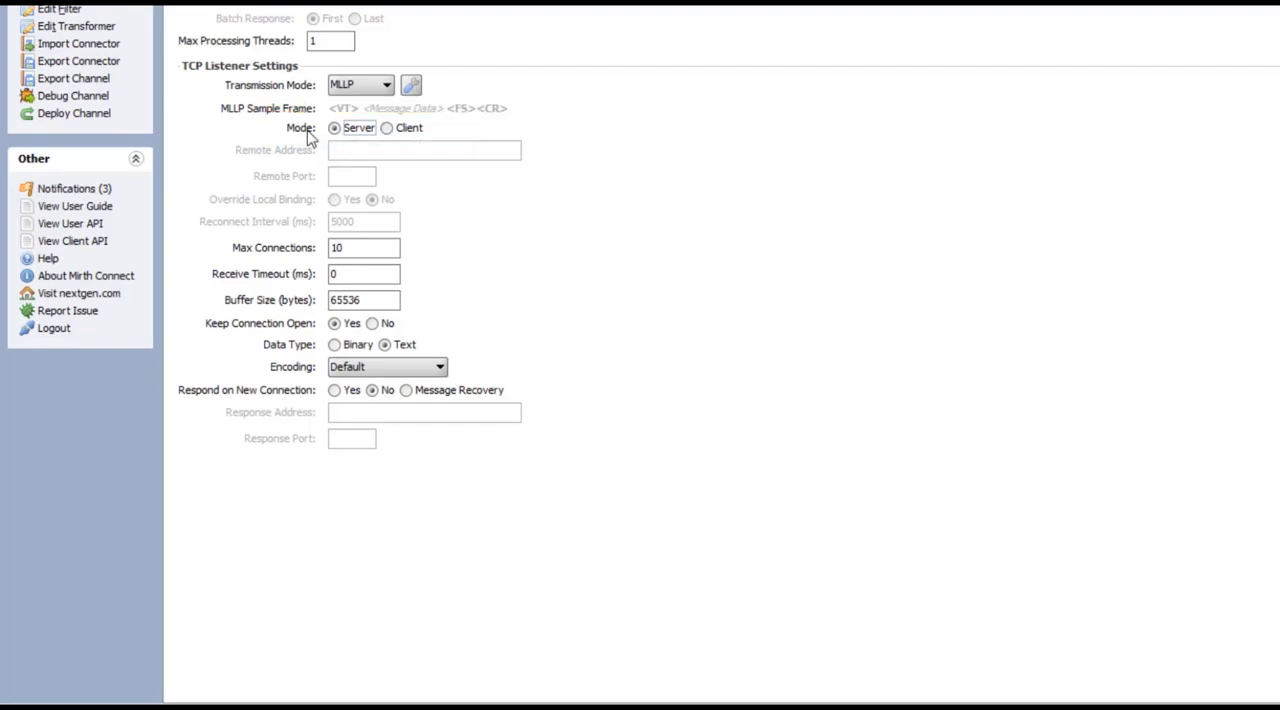
# Try Client mode for the TCP Listener, look over its remote address and port fields, and return to Server mode
pyautogui.click(387, 130)
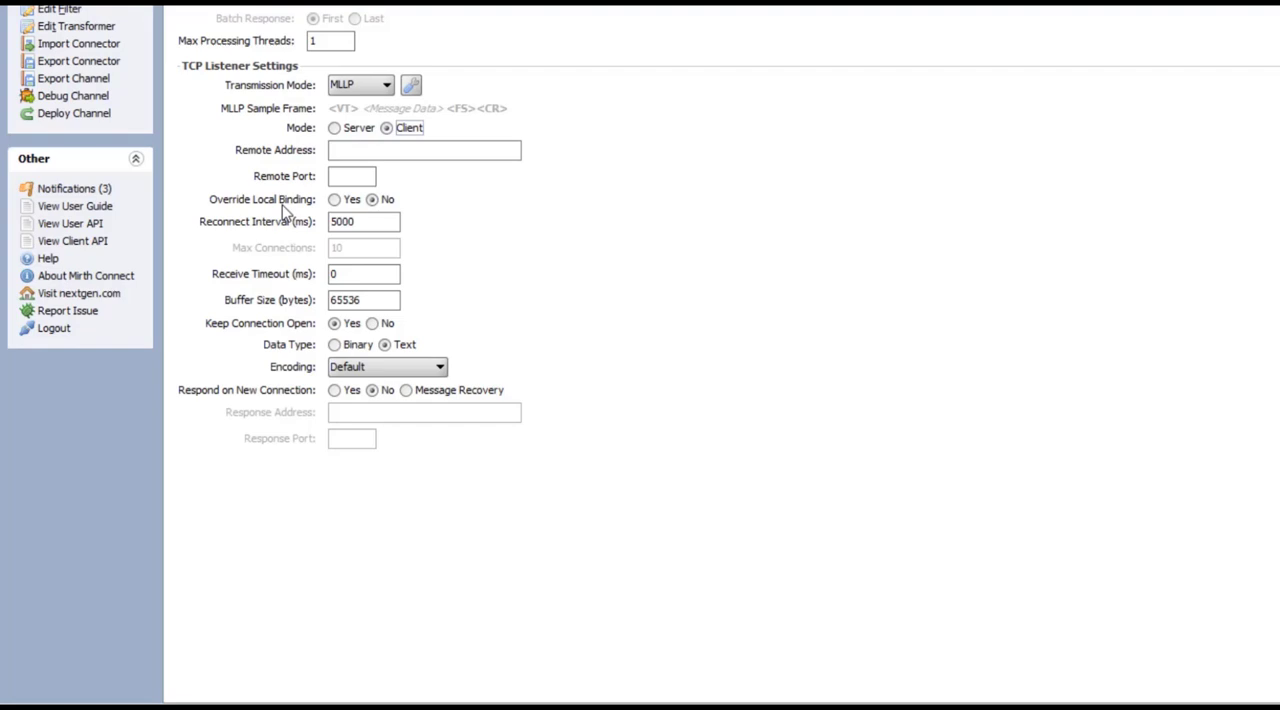
pyautogui.click(350, 147)
pyautogui.click(337, 175)
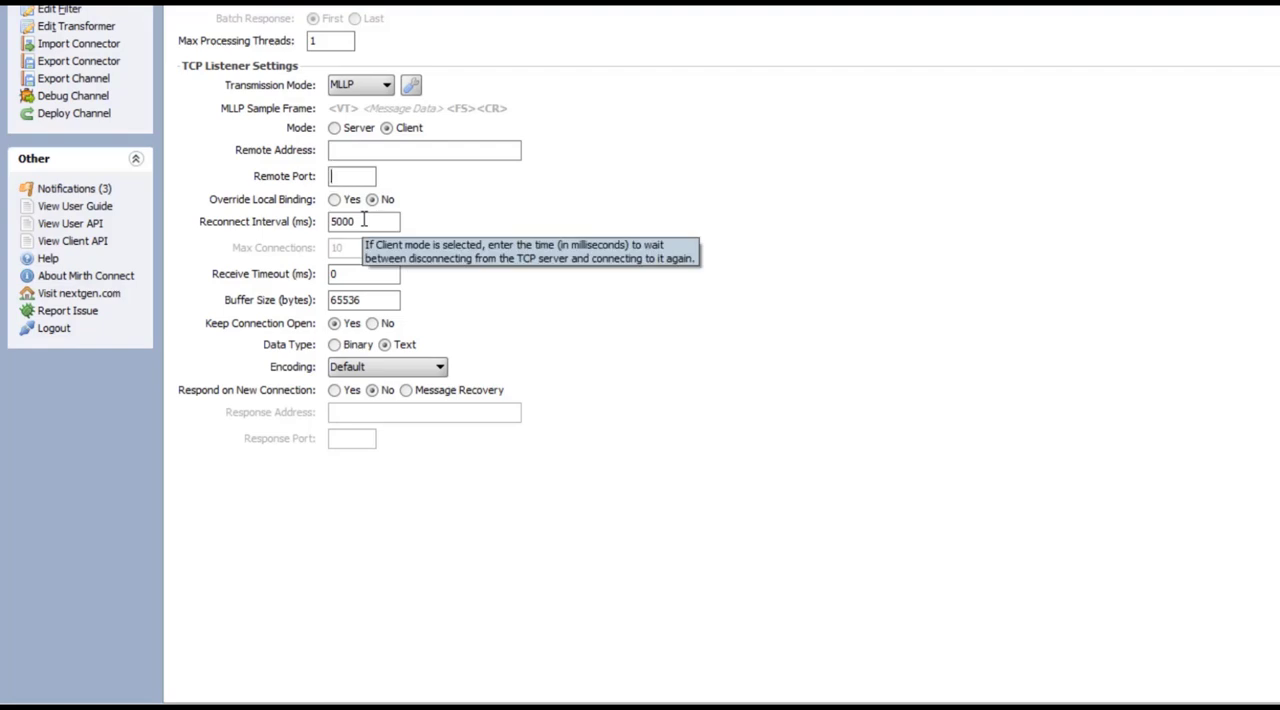
pyautogui.click(335, 128)
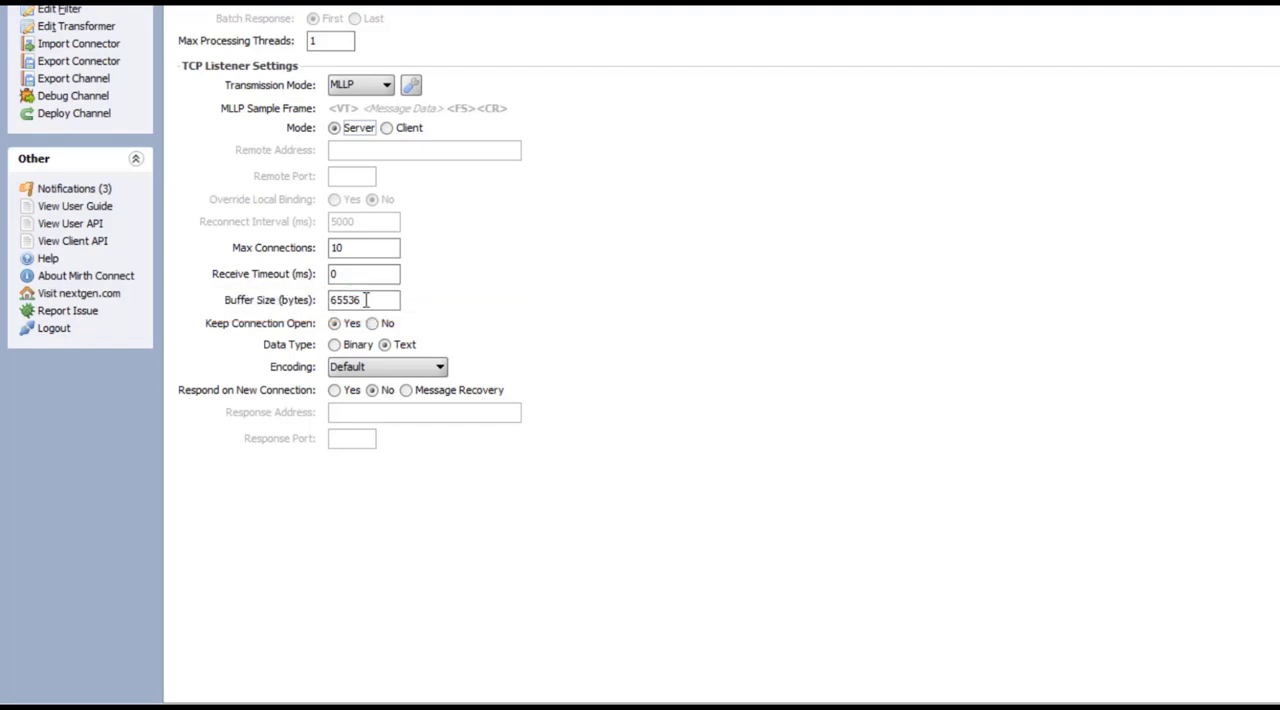
pyautogui.moveTo(366, 300)
pyautogui.moveTo(373, 330)
pyautogui.moveTo(378, 398)
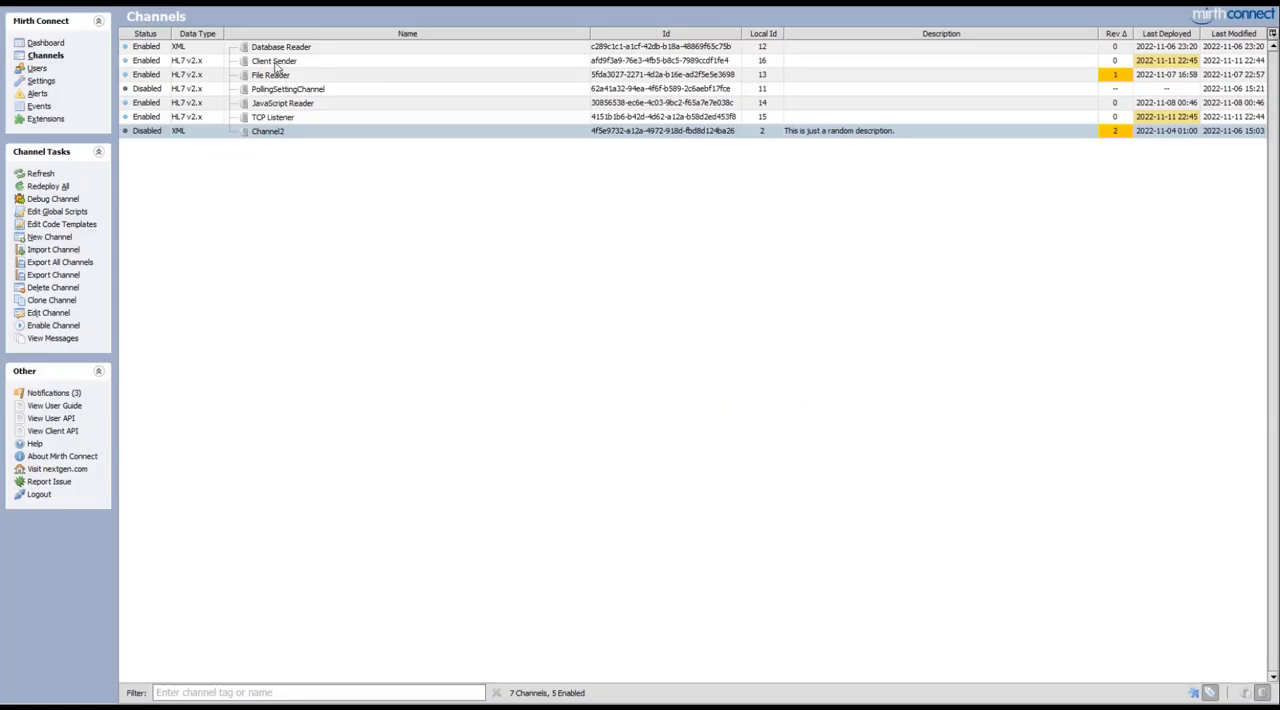
# Examine the Client Sender channel's TCP destination address and port, and its source and Destination 1 messages
pyautogui.doubleClick(274, 63)
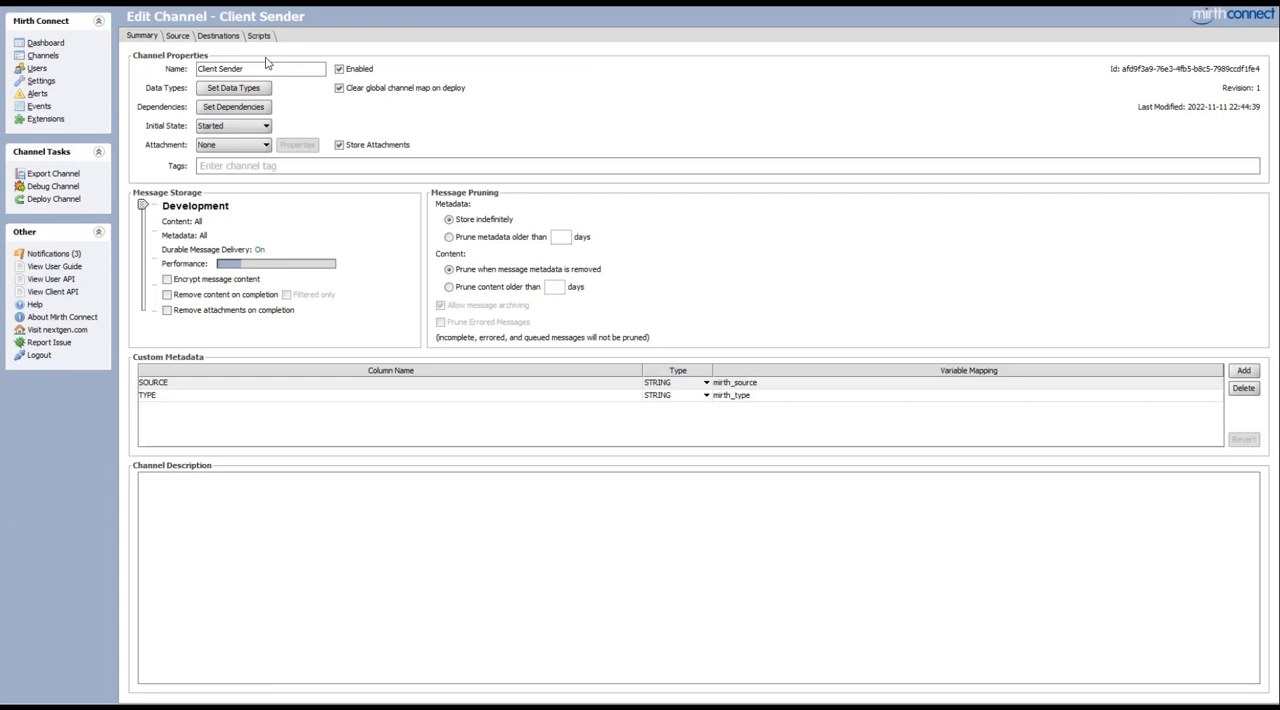
pyautogui.click(217, 37)
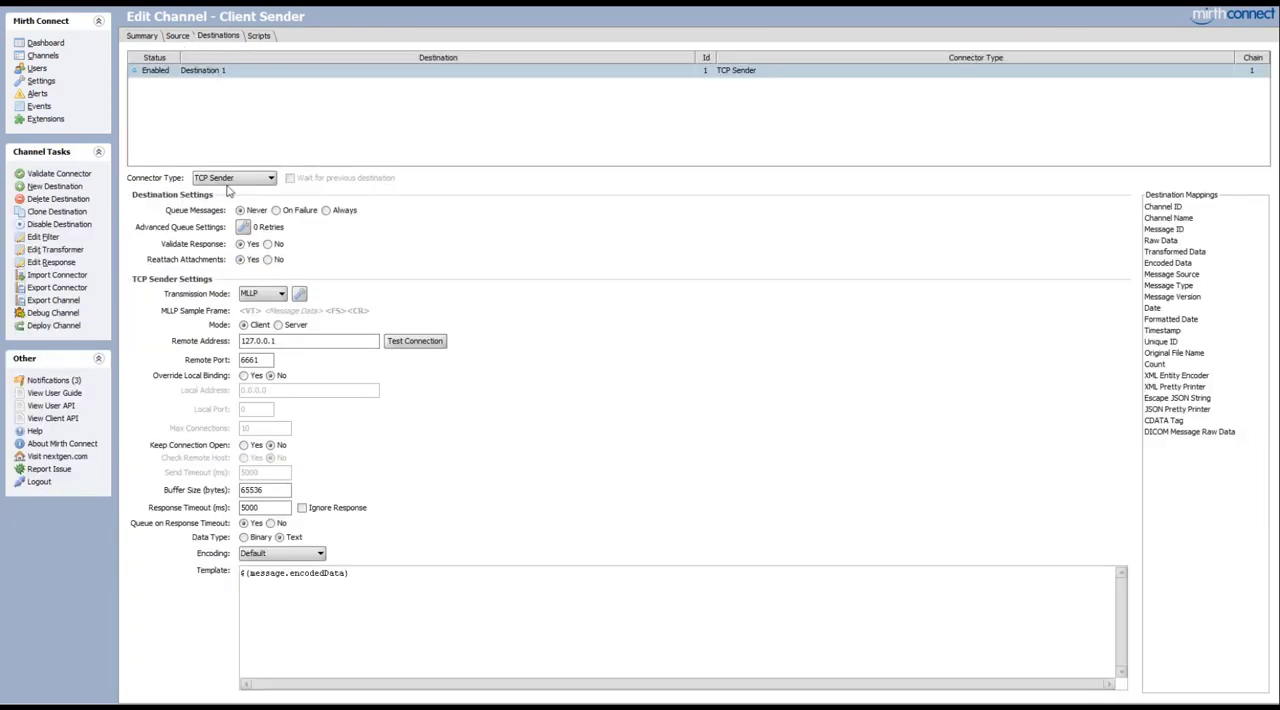
pyautogui.click(268, 360)
pyautogui.moveTo(268, 360); pyautogui.dragTo(240, 360)
pyautogui.click(228, 140)
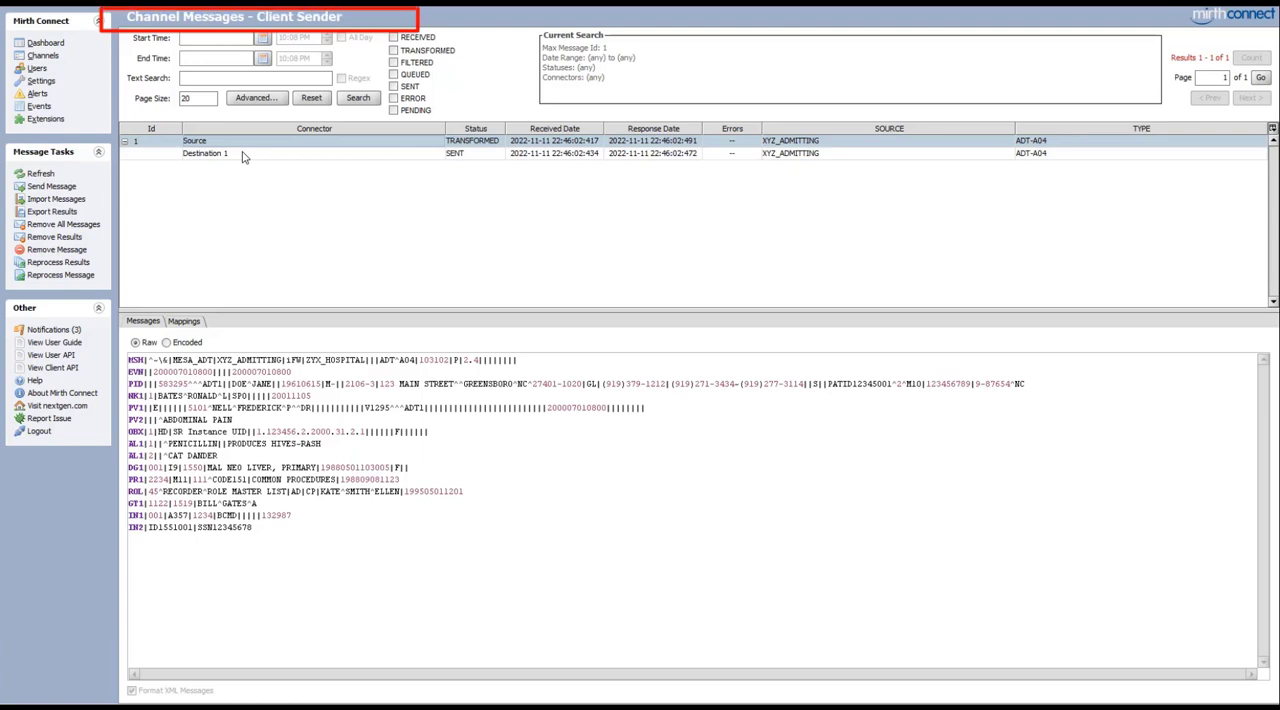
pyautogui.click(243, 155)
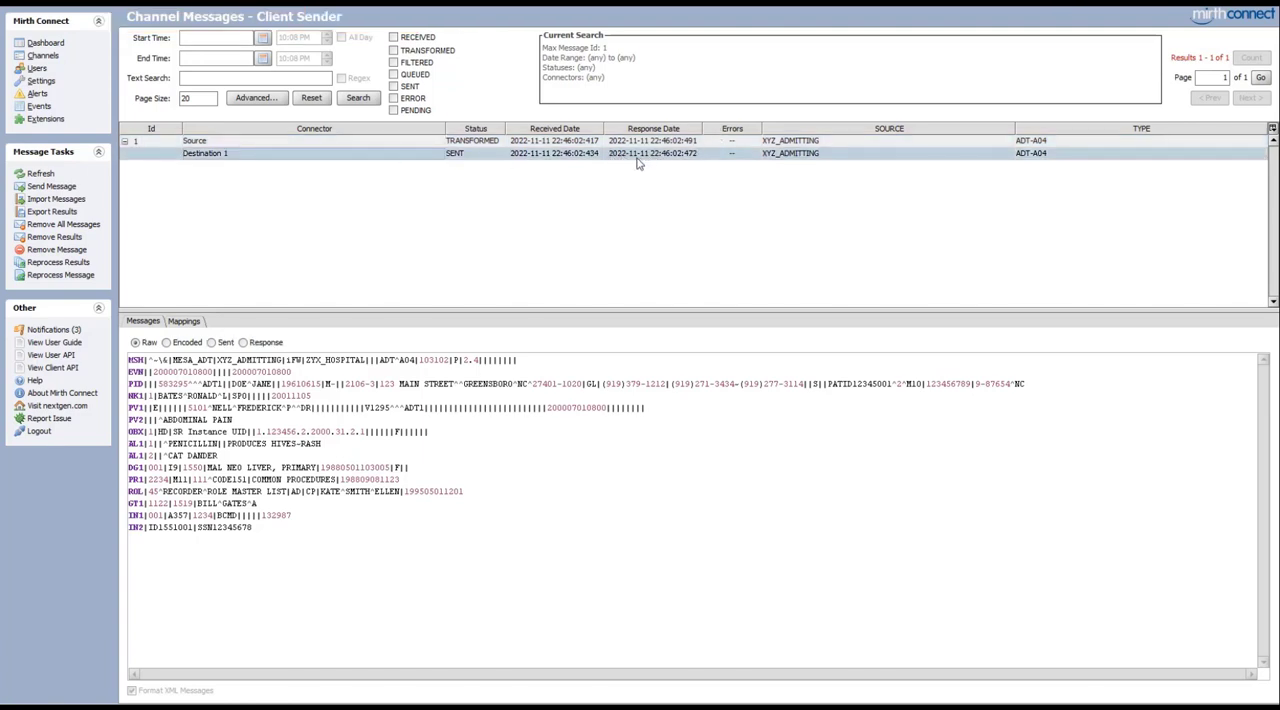
# Examine the TCP Listener channel's source message, including its raw content, response and mappings
pyautogui.click(45, 43)
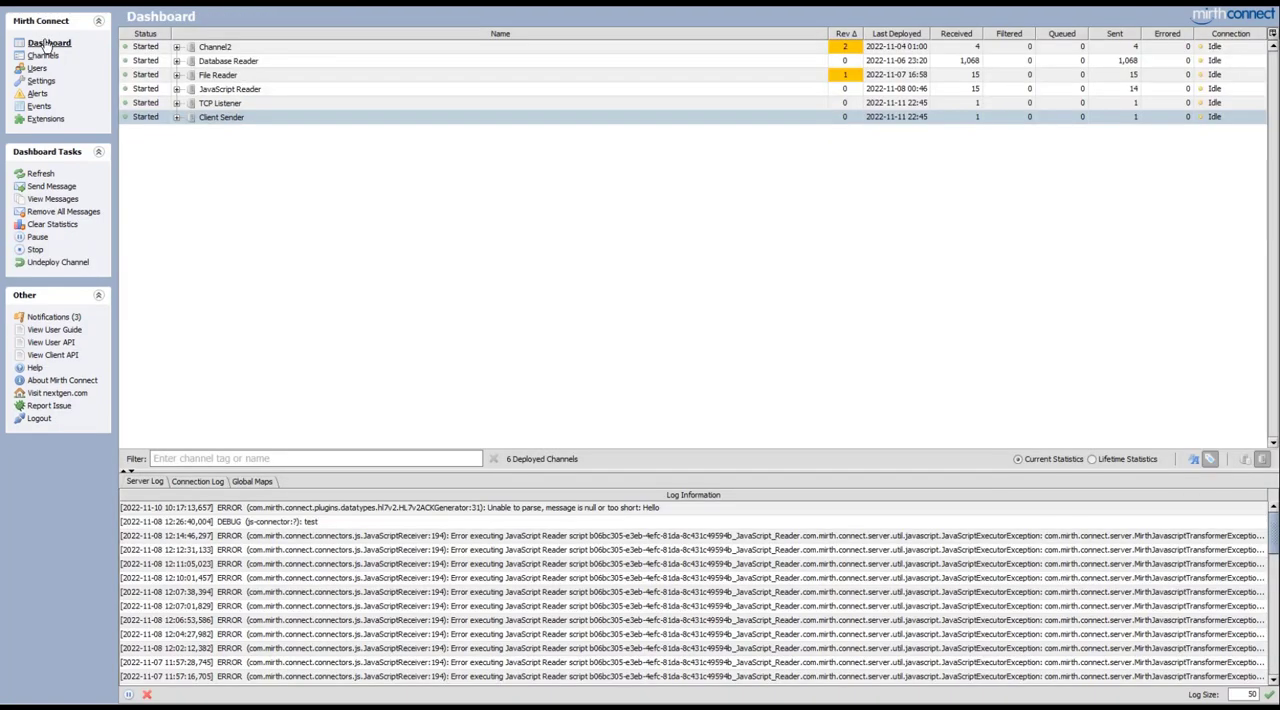
pyautogui.doubleClick(230, 103)
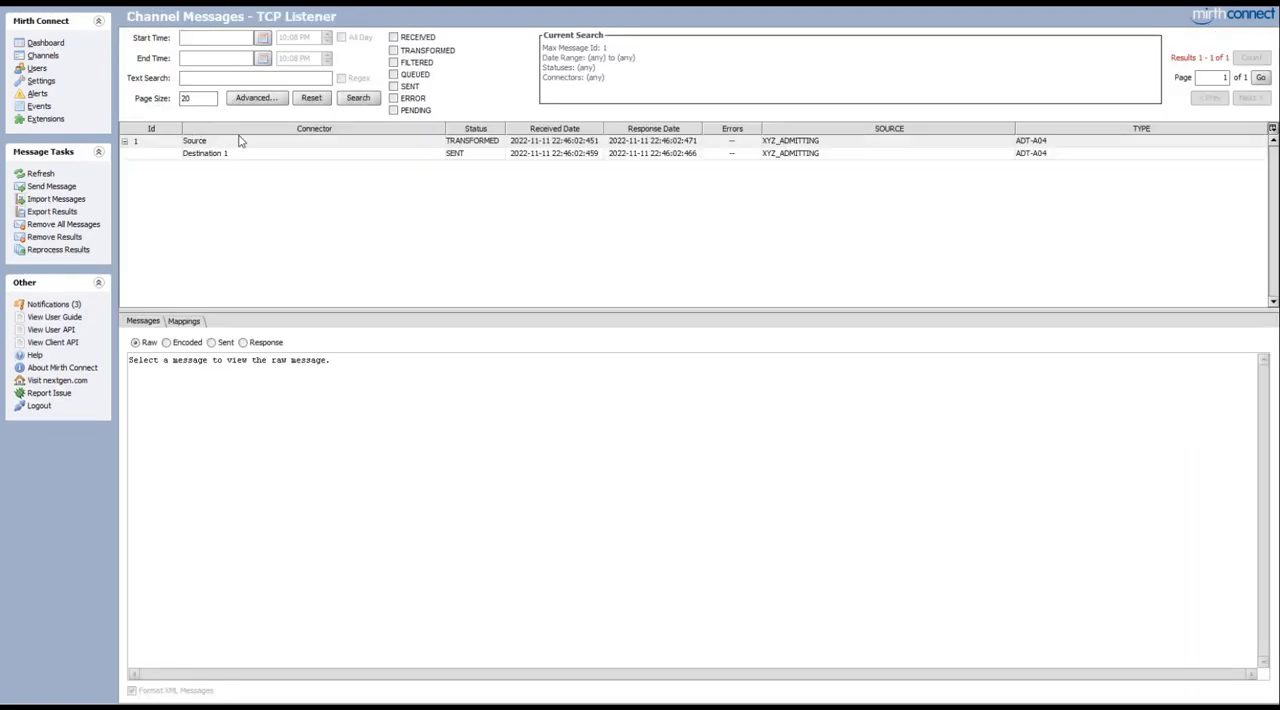
pyautogui.click(241, 141)
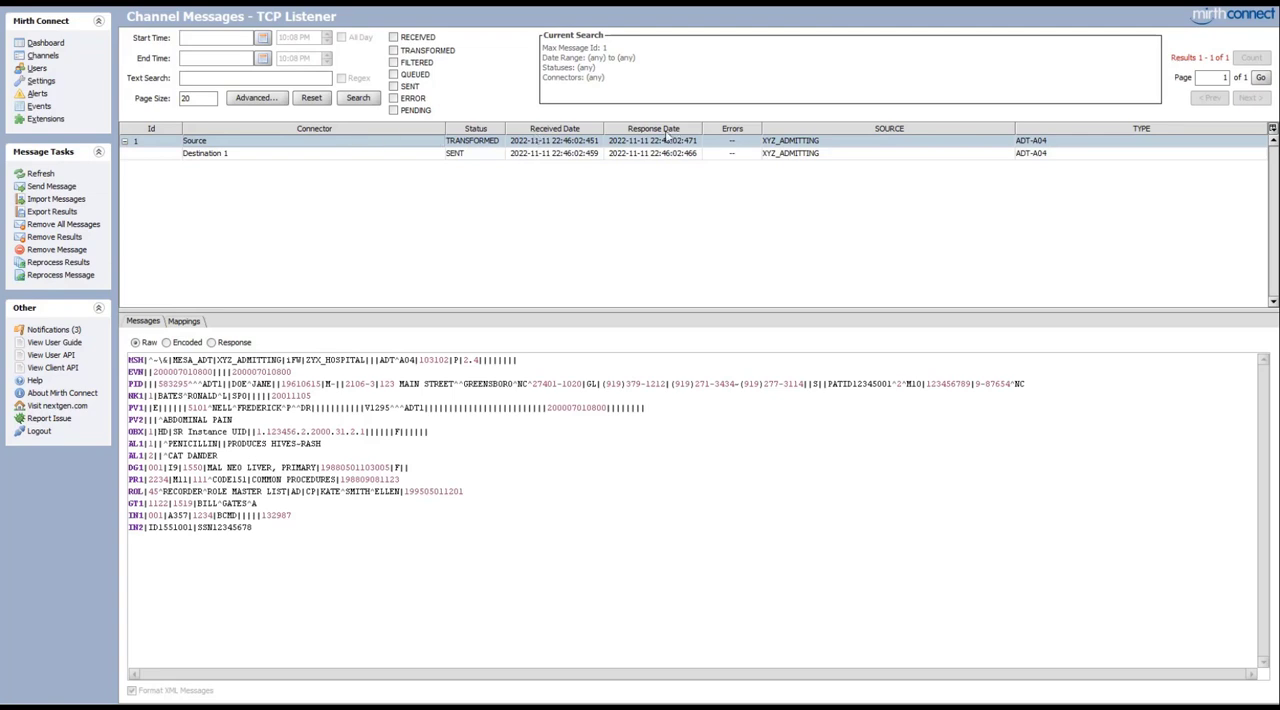
pyautogui.click(213, 343)
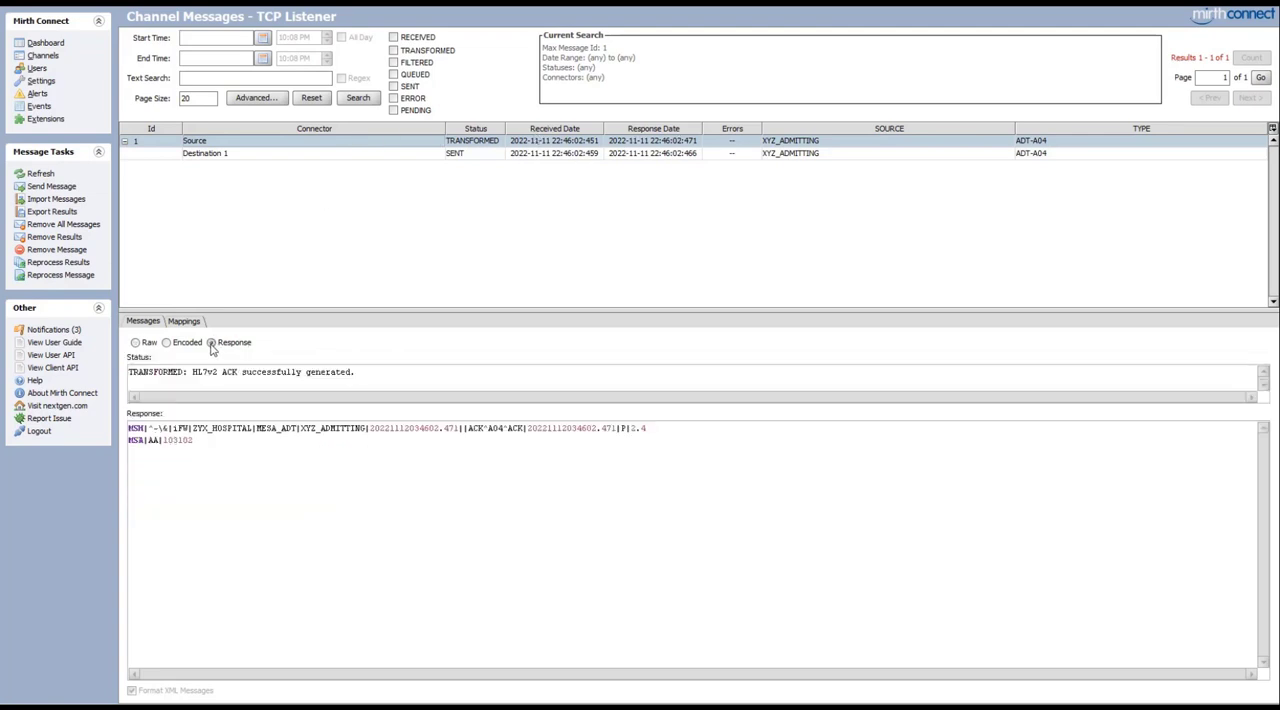
pyautogui.click(184, 321)
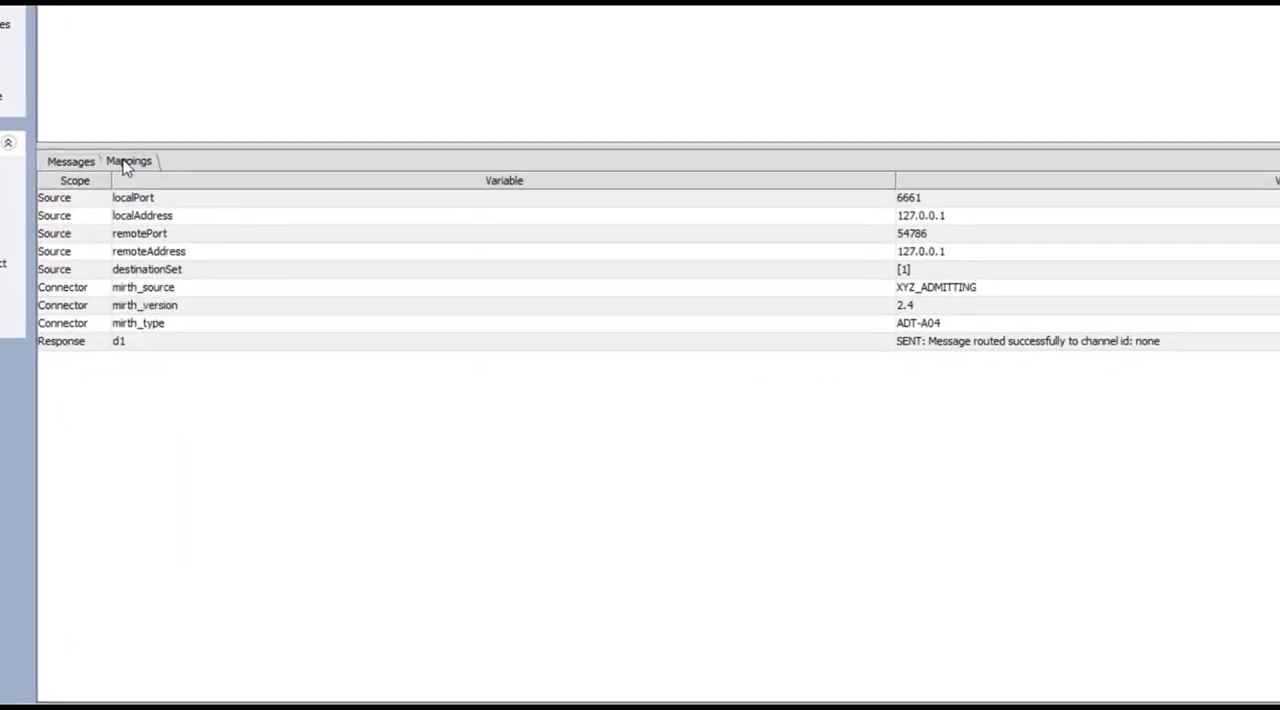
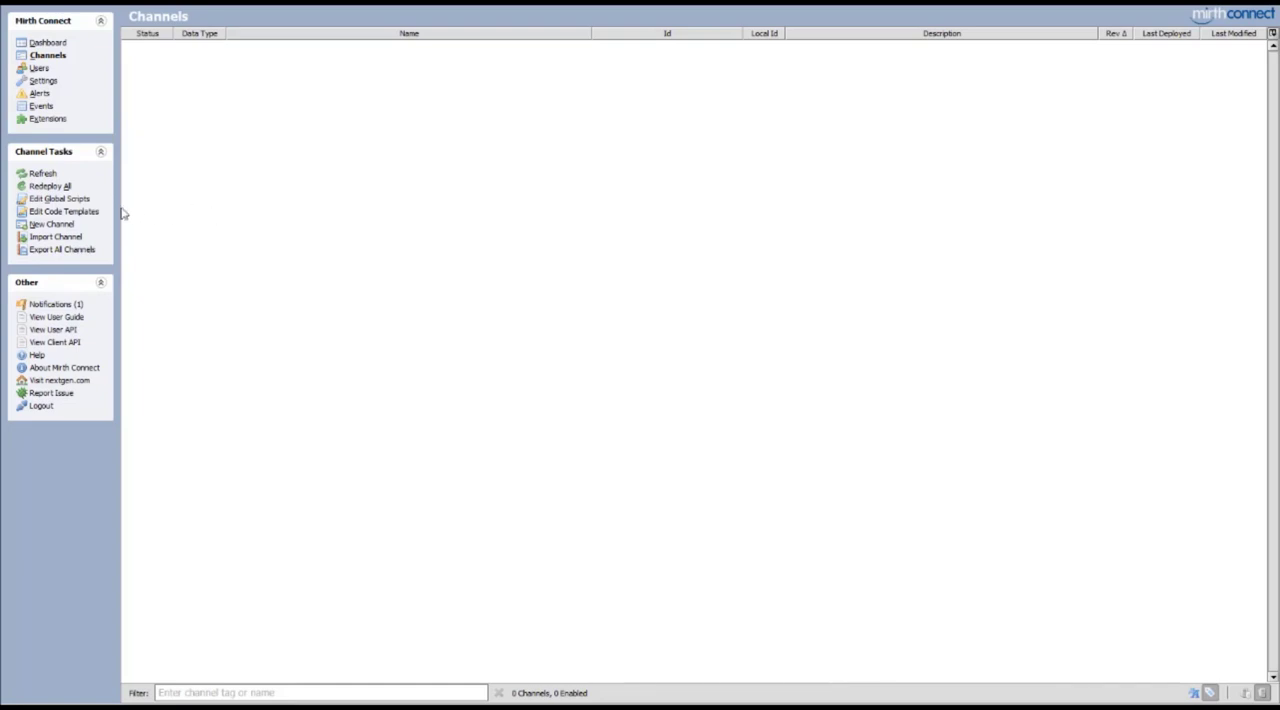
# Create a new channel with an HTTP Listener source connector and set its local port to 1345
pyautogui.click(52, 225)
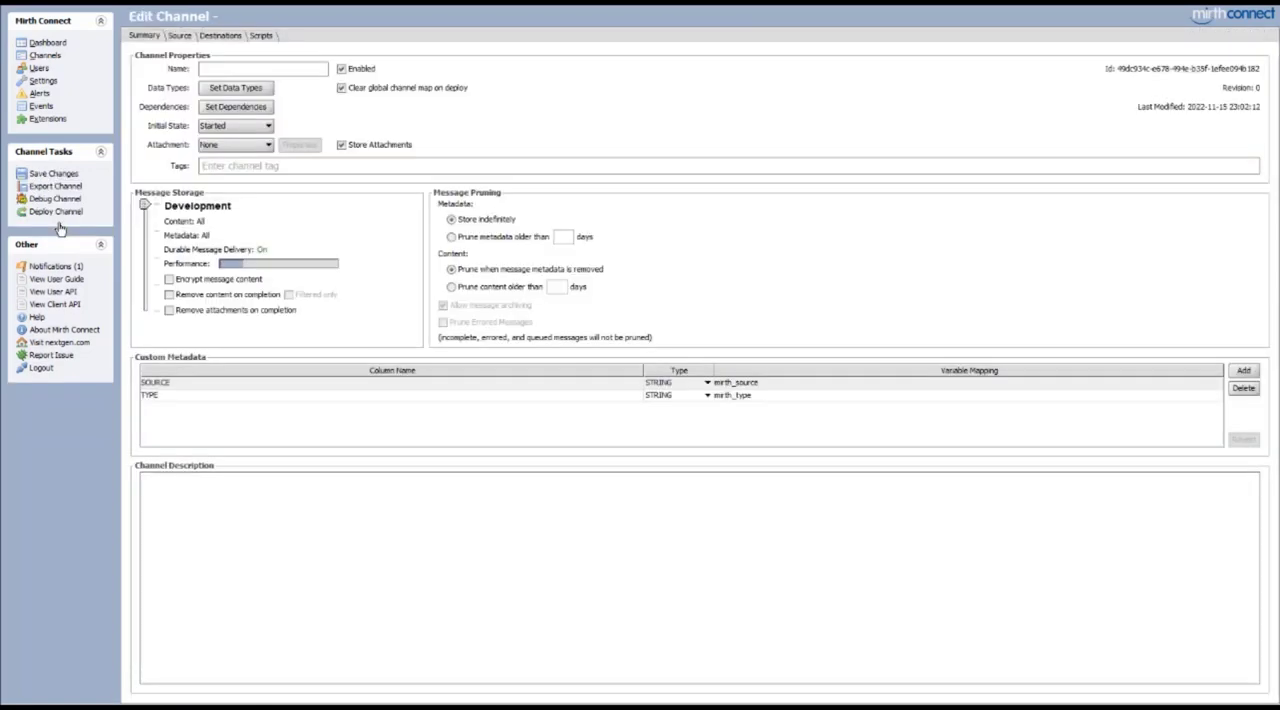
pyautogui.click(182, 37)
pyautogui.click(224, 59)
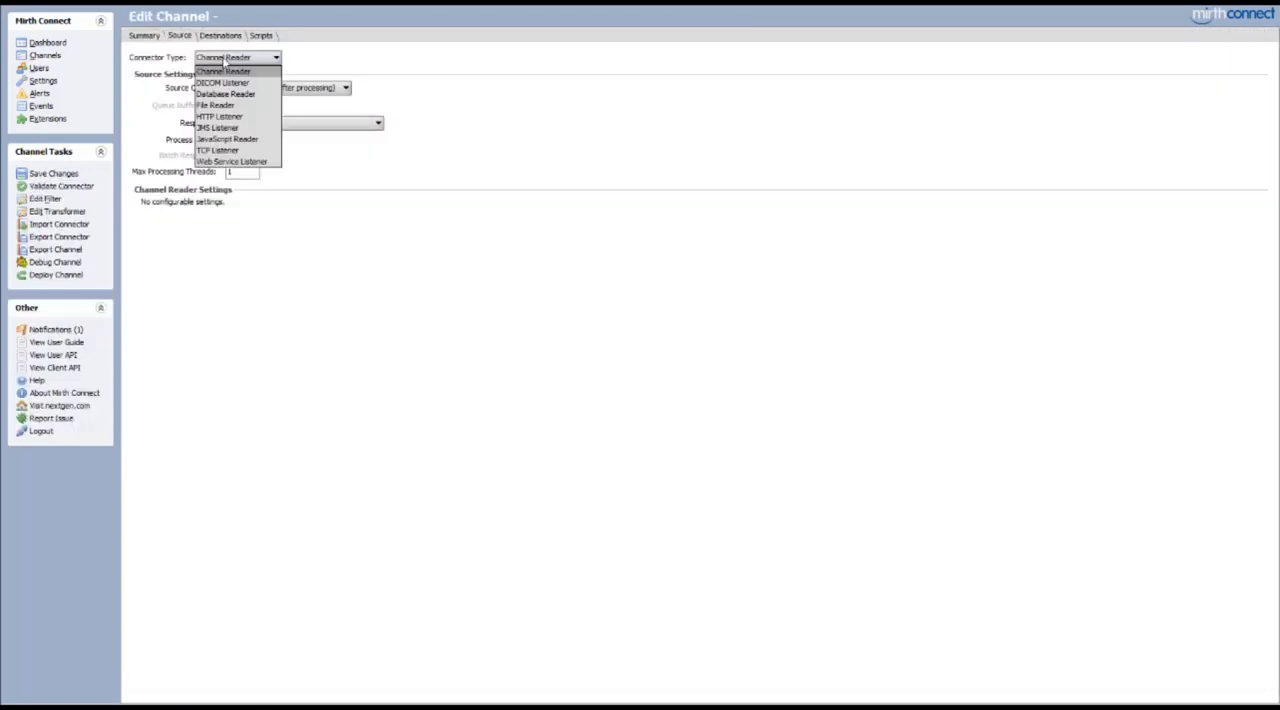
pyautogui.click(221, 117)
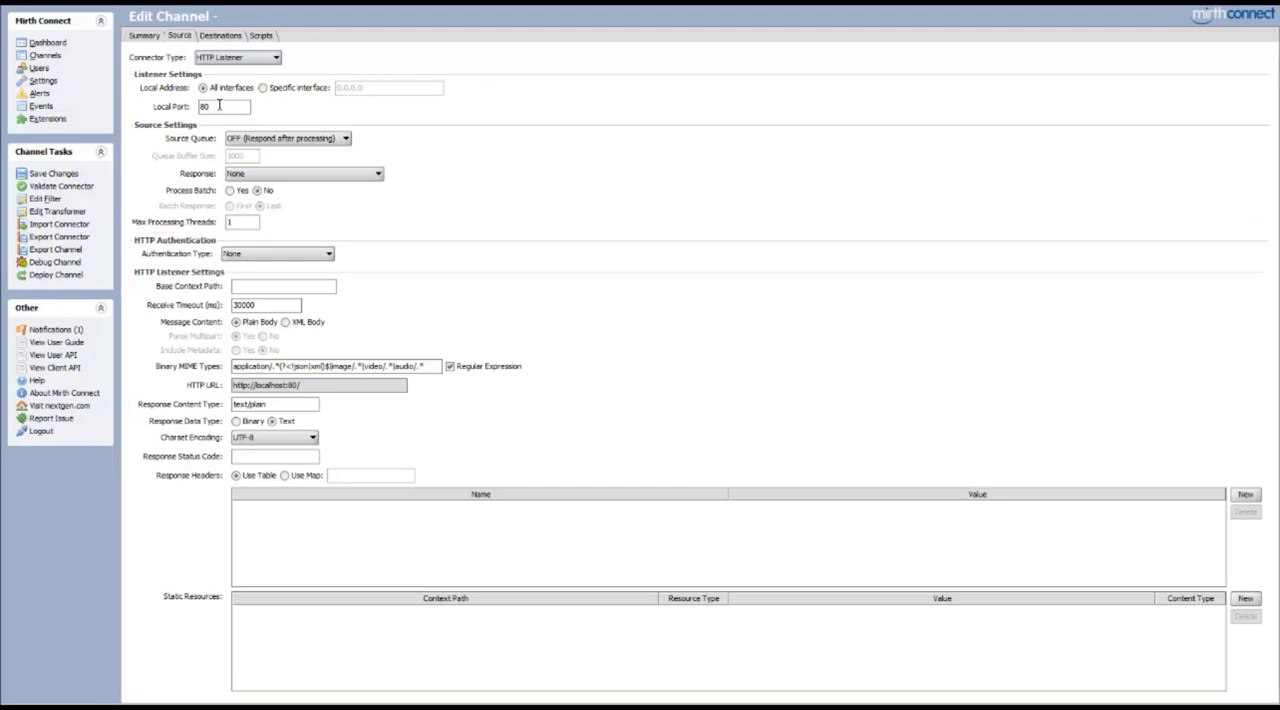
pyautogui.moveTo(209, 106); pyautogui.dragTo(183, 104)
pyautogui.write('1345')
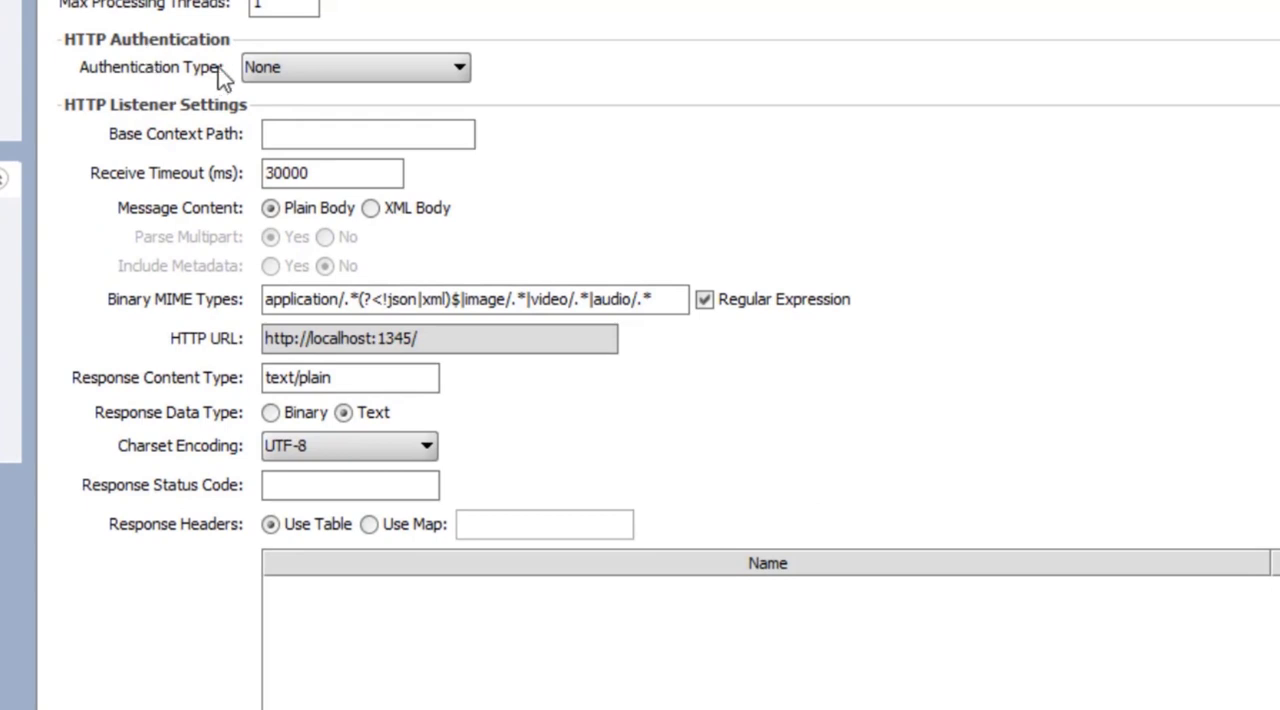
# Try the Basic Authentication and Digest Authentication types for the HTTP Listener
pyautogui.click(276, 66)
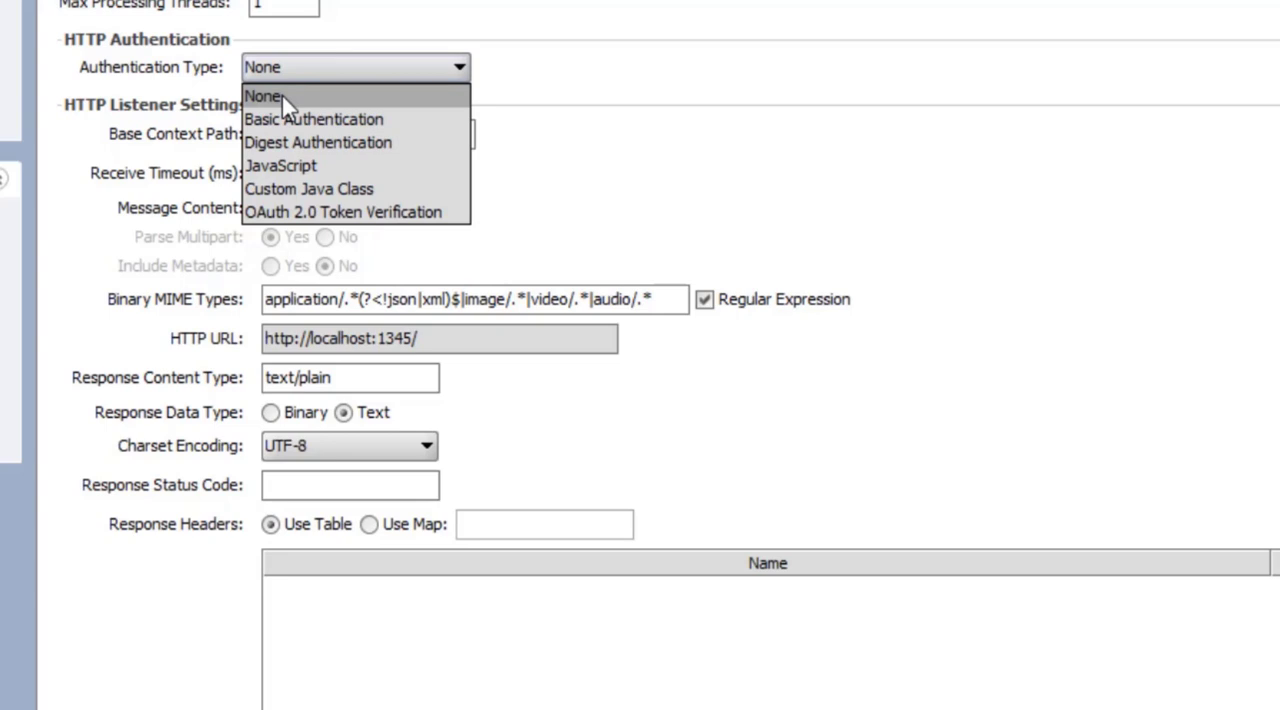
pyautogui.click(290, 119)
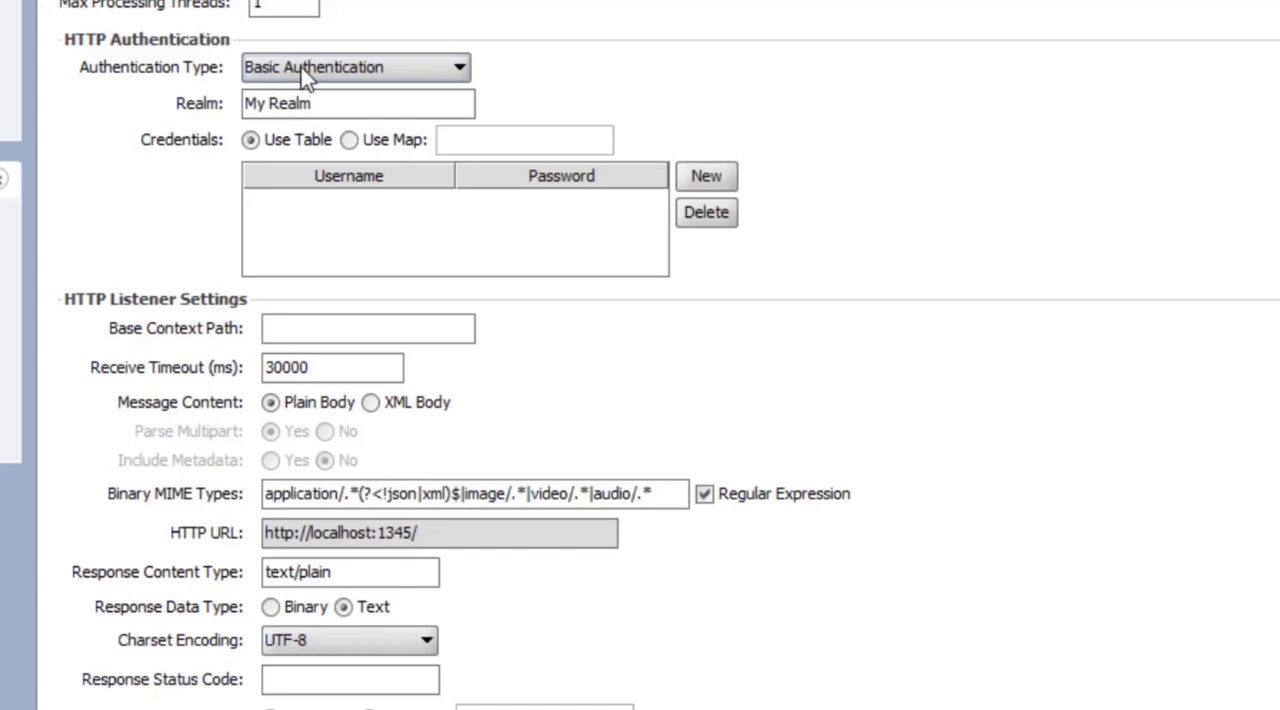
pyautogui.click(301, 67)
pyautogui.click(303, 143)
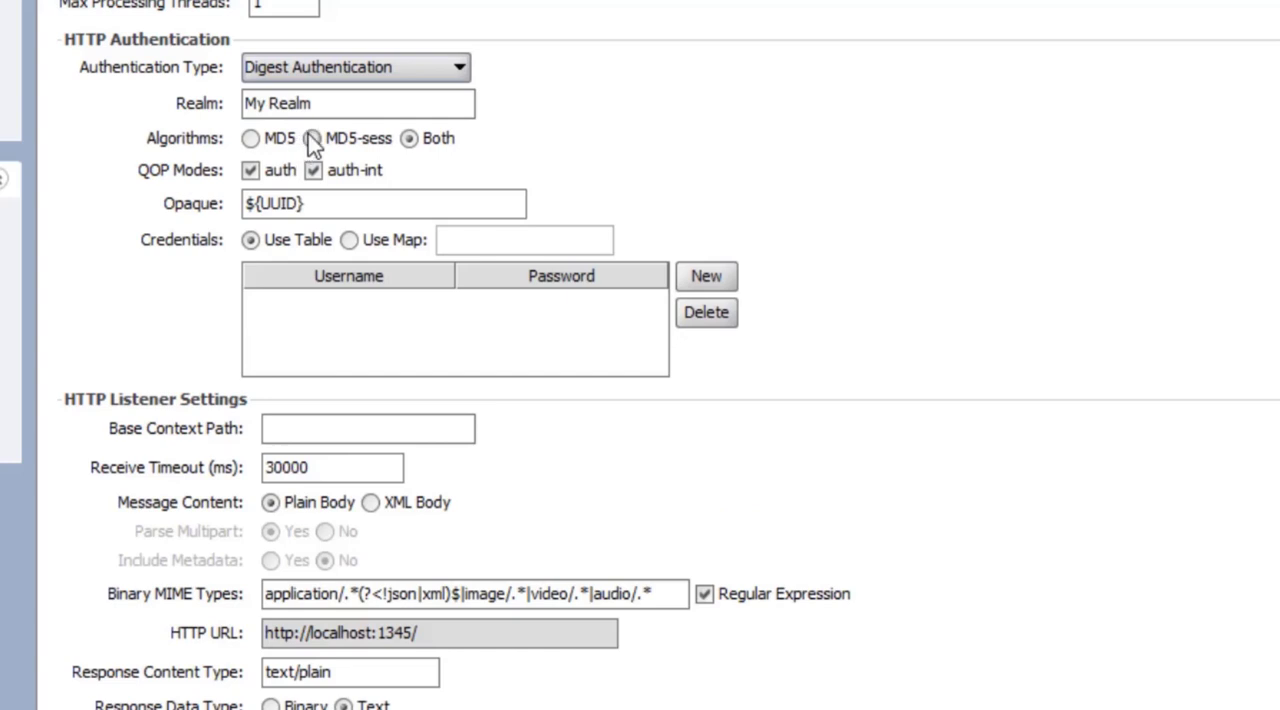
# Try the JavaScript authentication type, view its default authentication script, and close the script editor
pyautogui.click(320, 67)
pyautogui.click(318, 165)
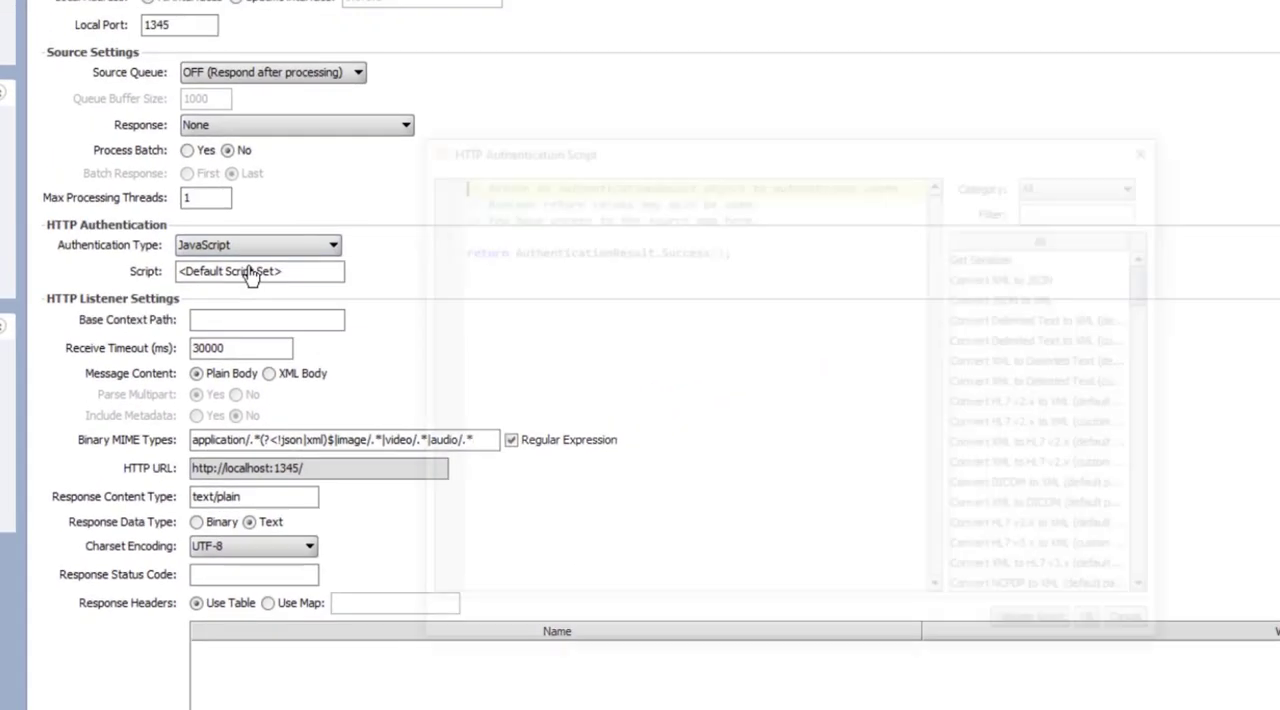
pyautogui.click(250, 275)
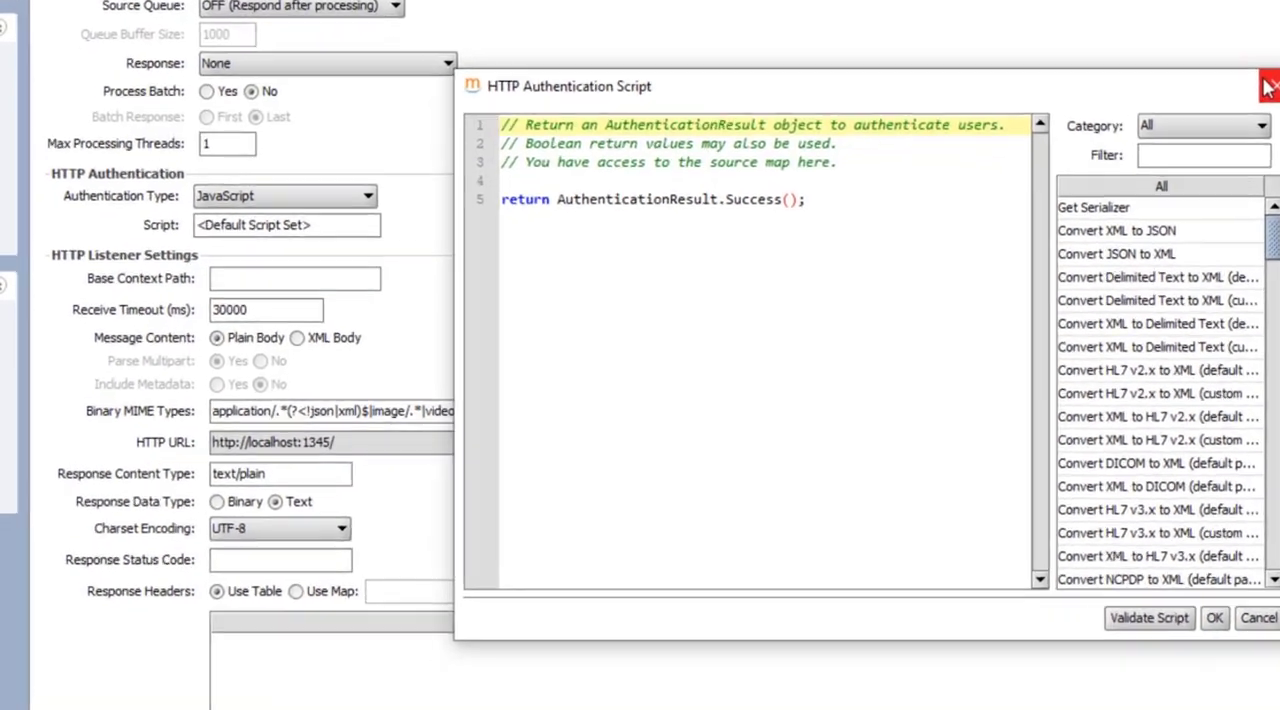
pyautogui.click(1150, 148)
# Try the Custom Java Class and OAuth 2.0 Token Verification authentication types for the HTTP Listener
pyautogui.click(240, 245)
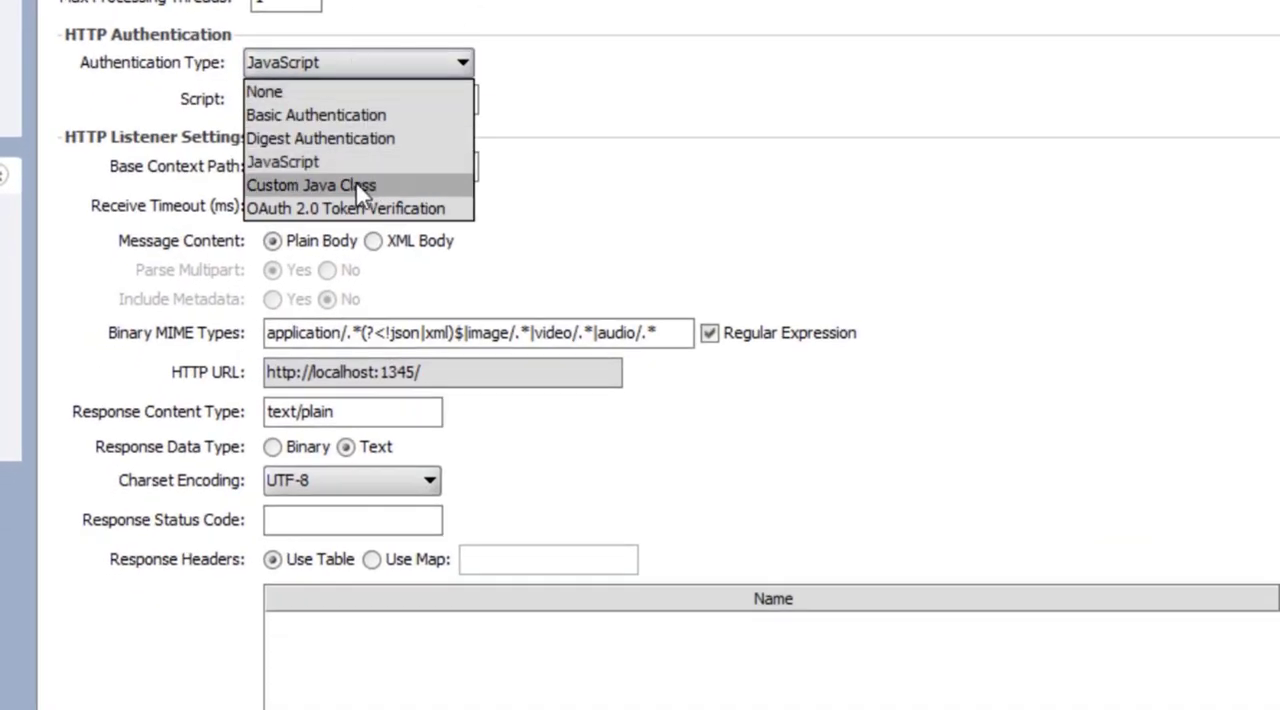
pyautogui.click(358, 186)
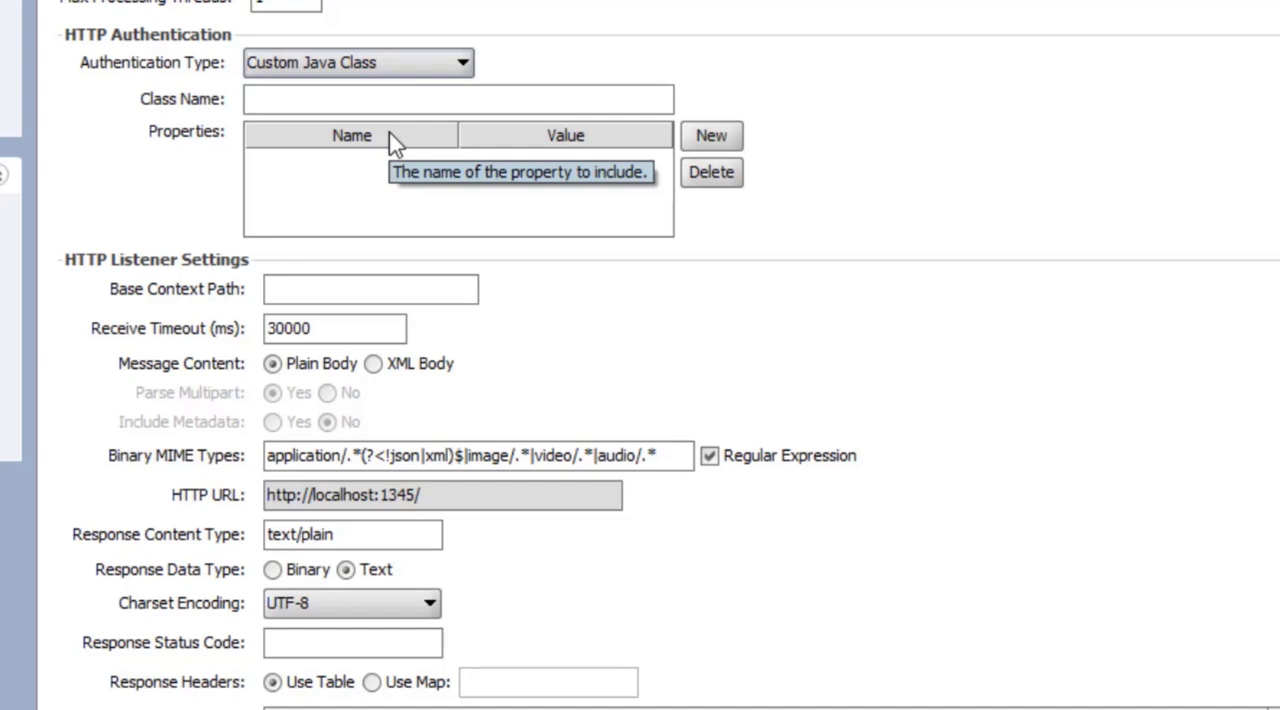
pyautogui.click(420, 66)
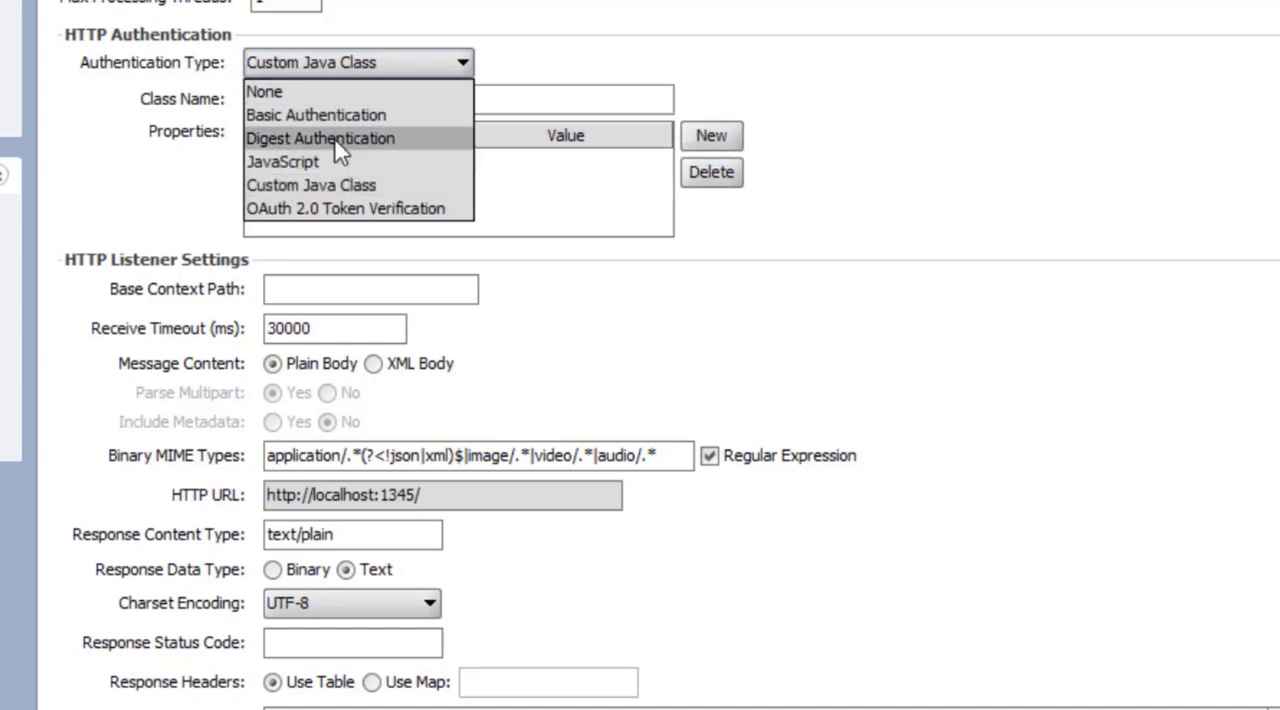
pyautogui.click(312, 208)
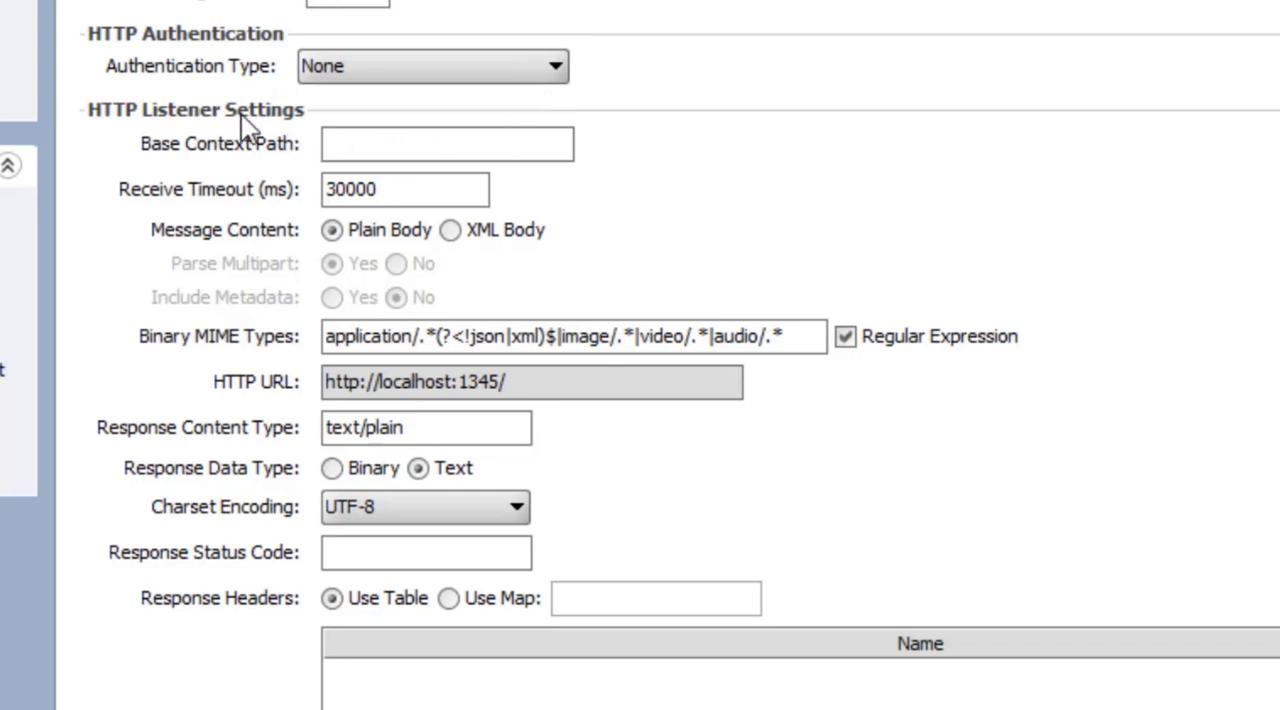
# Set the base context path to patients, the message content to XML Body, and Parse Multipart to No
pyautogui.click(396, 150)
pyautogui.write('patients')
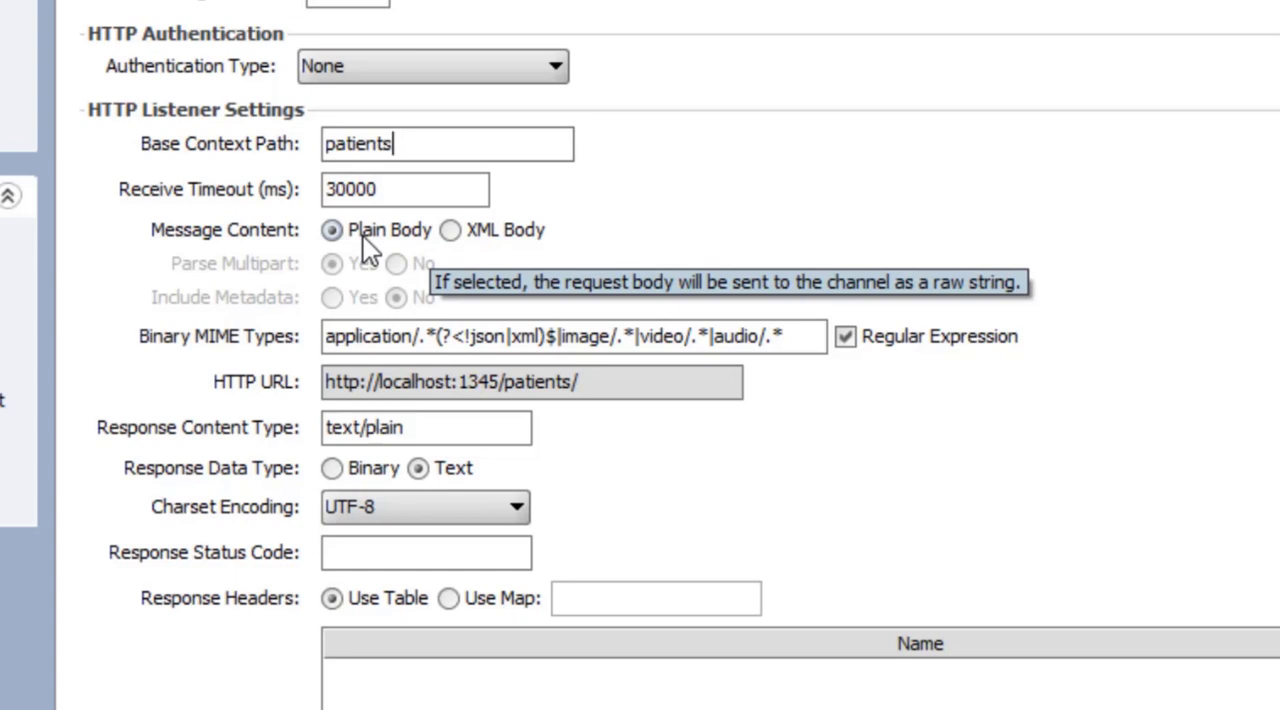
pyautogui.click(451, 231)
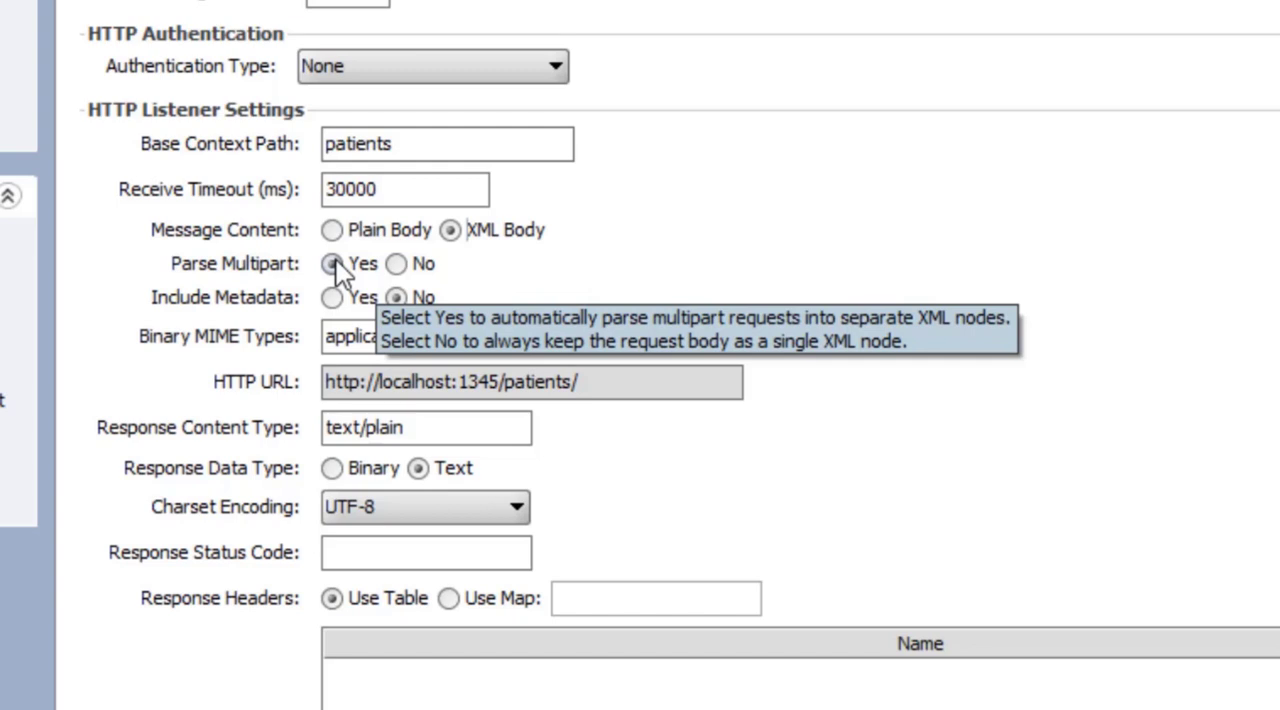
pyautogui.click(395, 265)
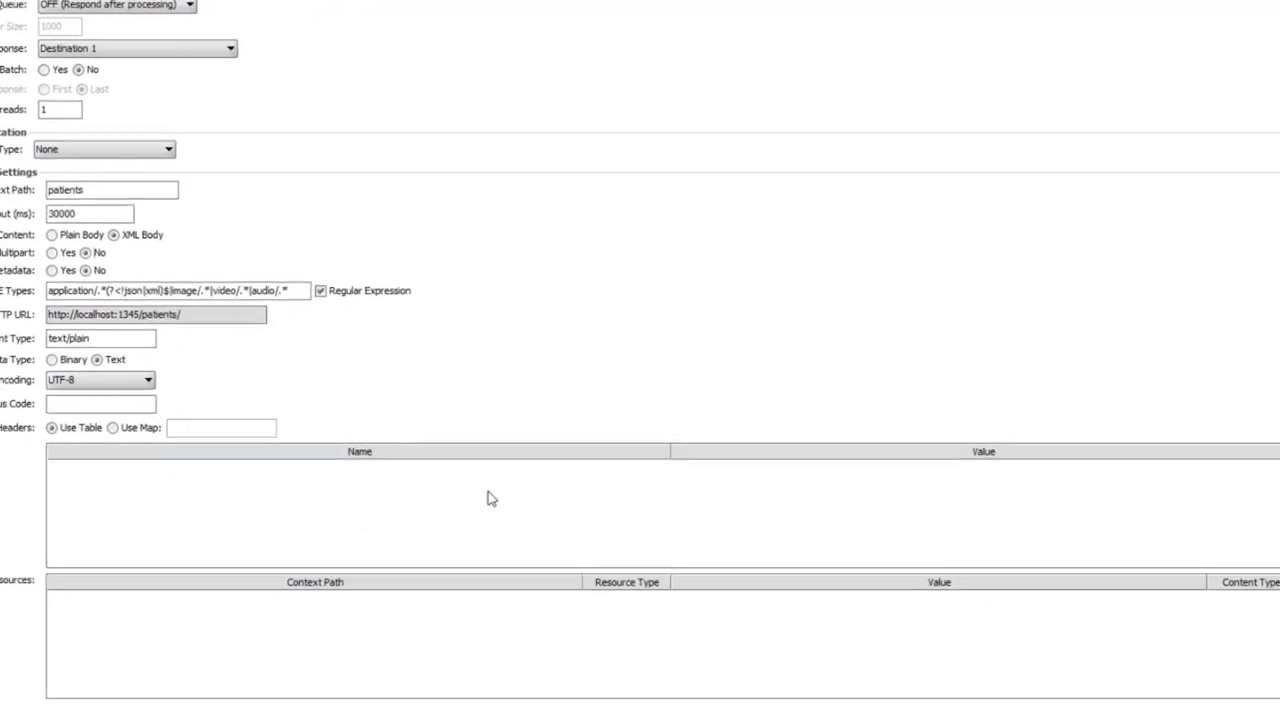
# Try adding a response header row and open its name and value cells for editing
pyautogui.click(1238, 461)
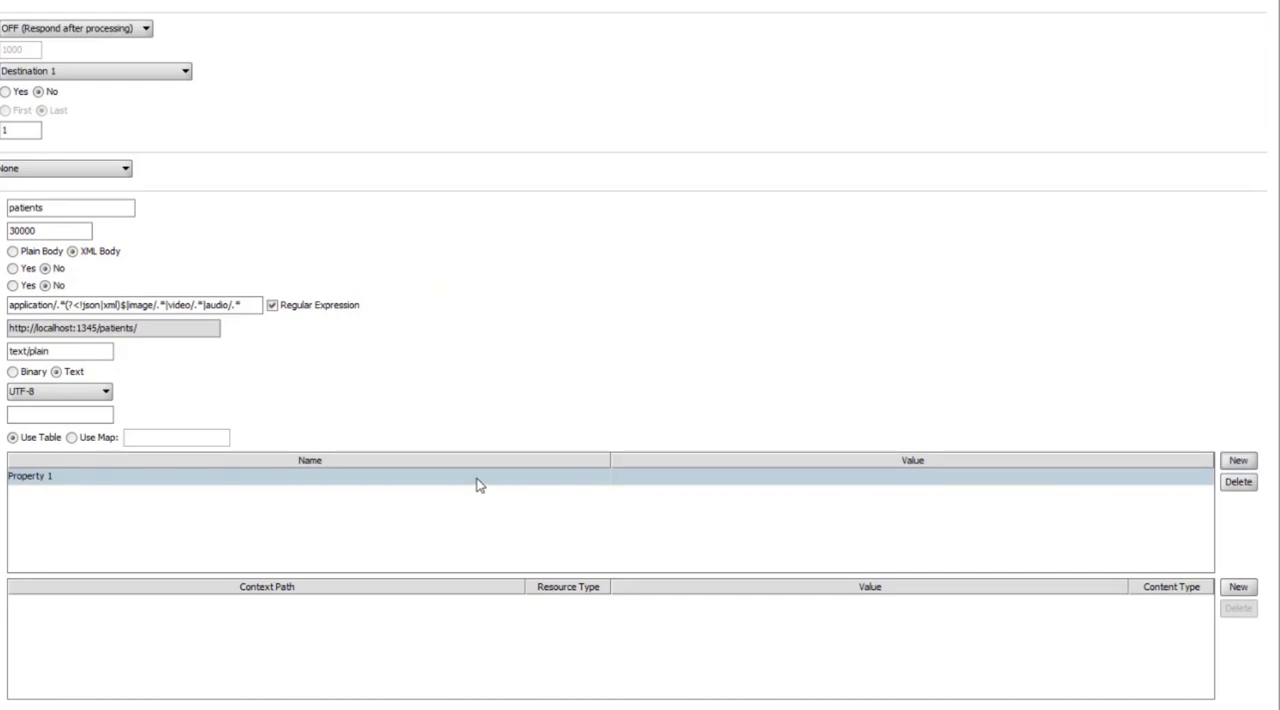
pyautogui.doubleClick(337, 476)
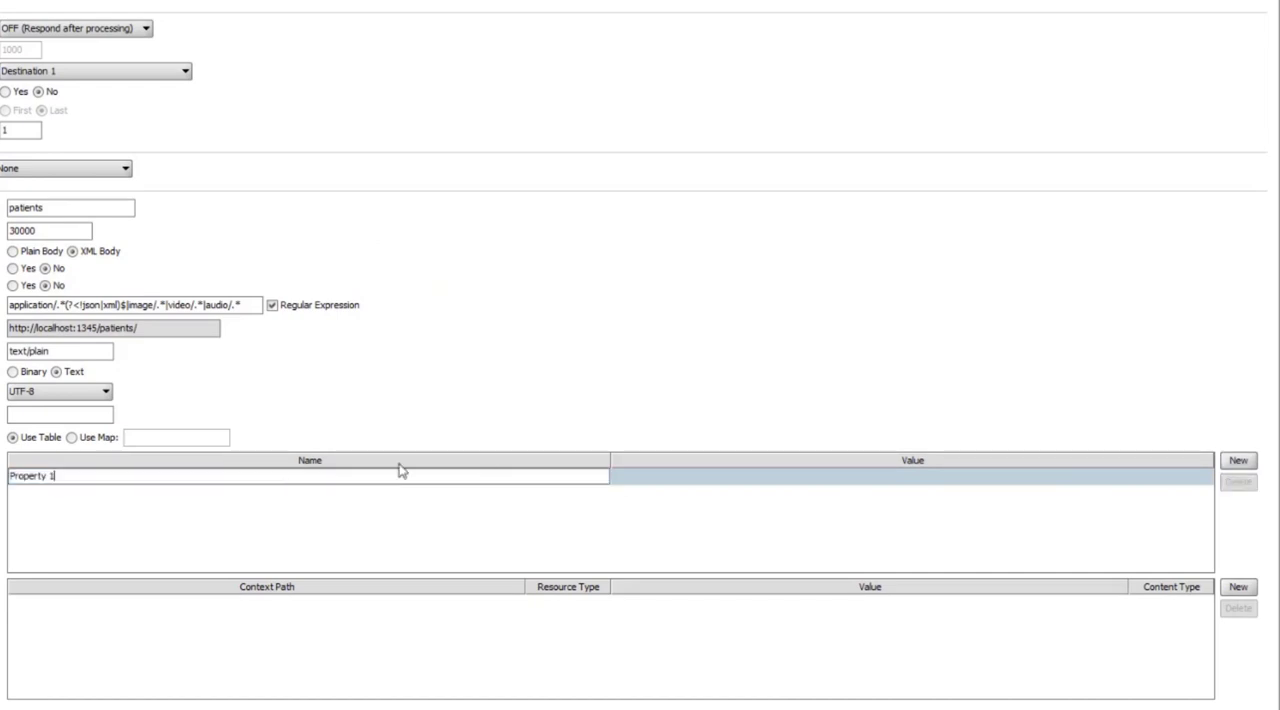
pyautogui.doubleClick(740, 476)
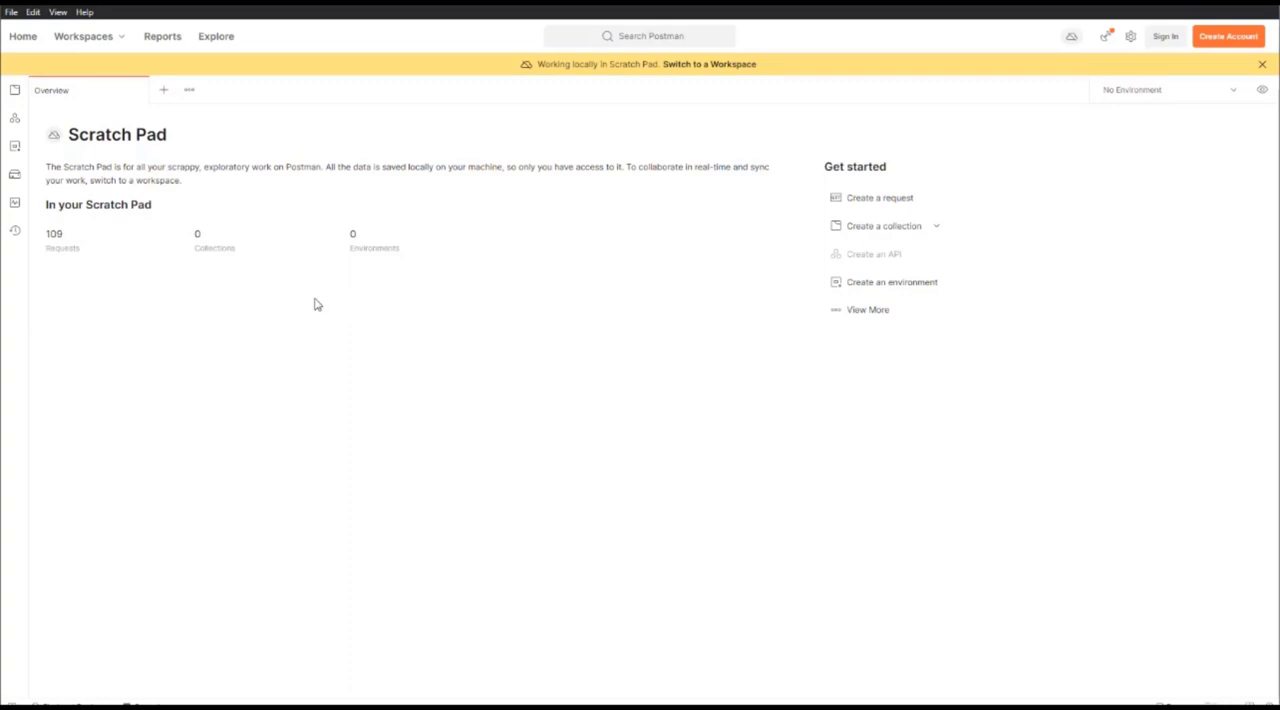
# Create a new Postman request, look over its body options, and set its authorization type to No Auth
pyautogui.click(163, 90)
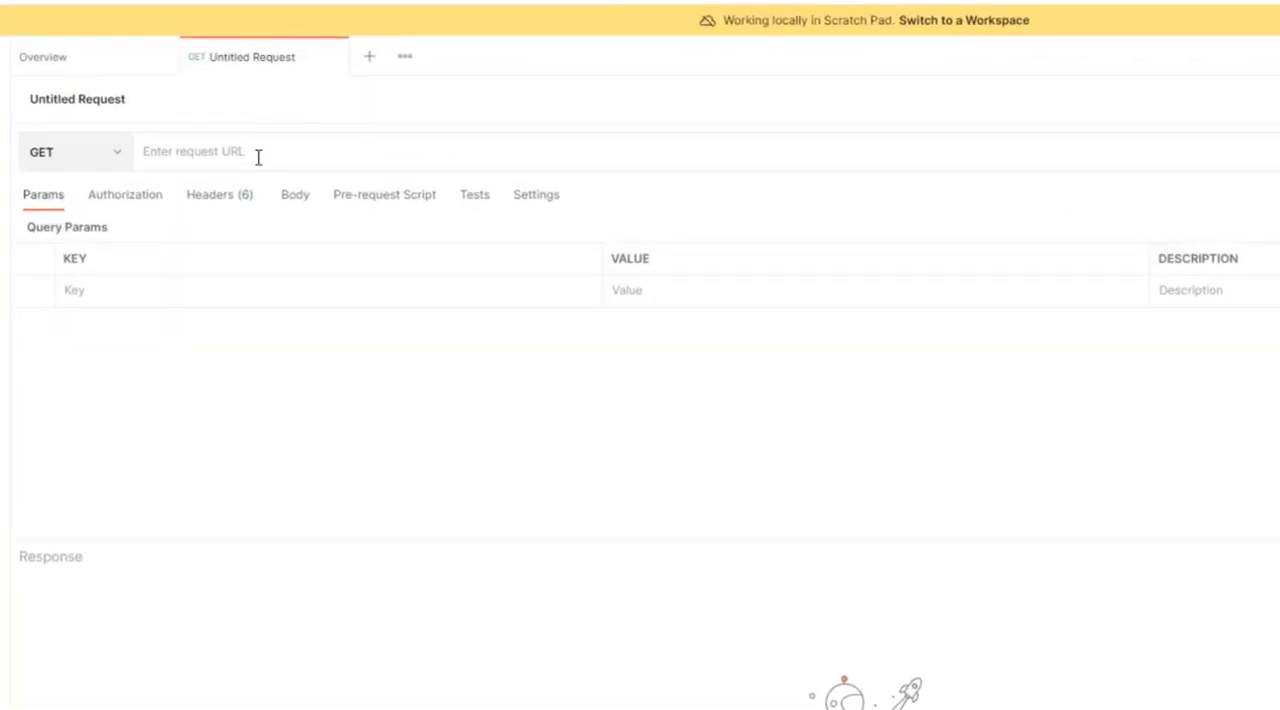
pyautogui.click(288, 204)
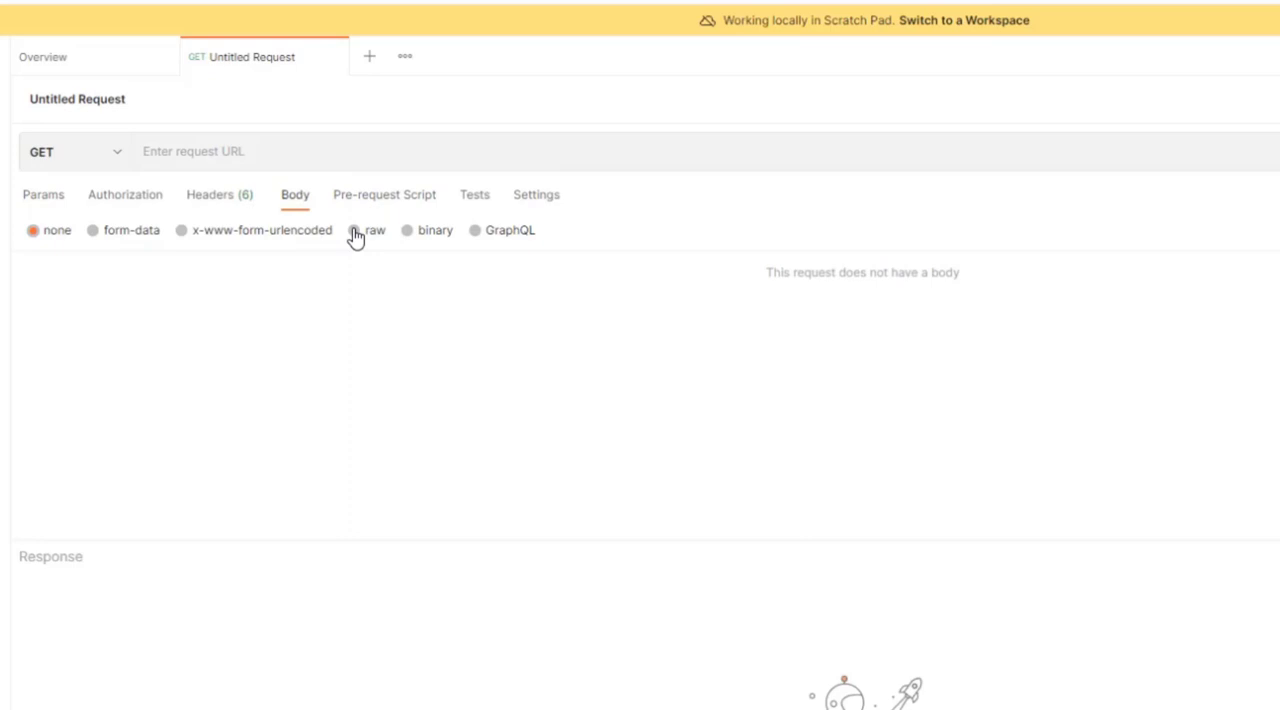
pyautogui.click(143, 201)
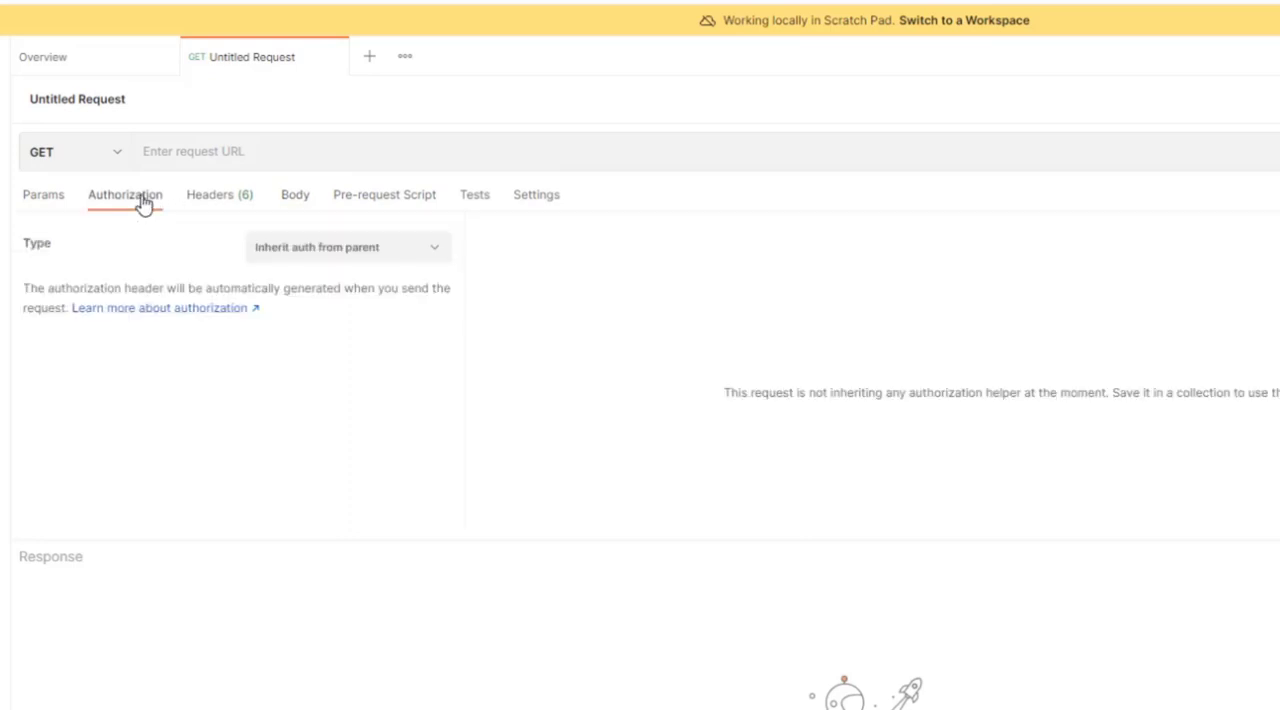
pyautogui.click(320, 258)
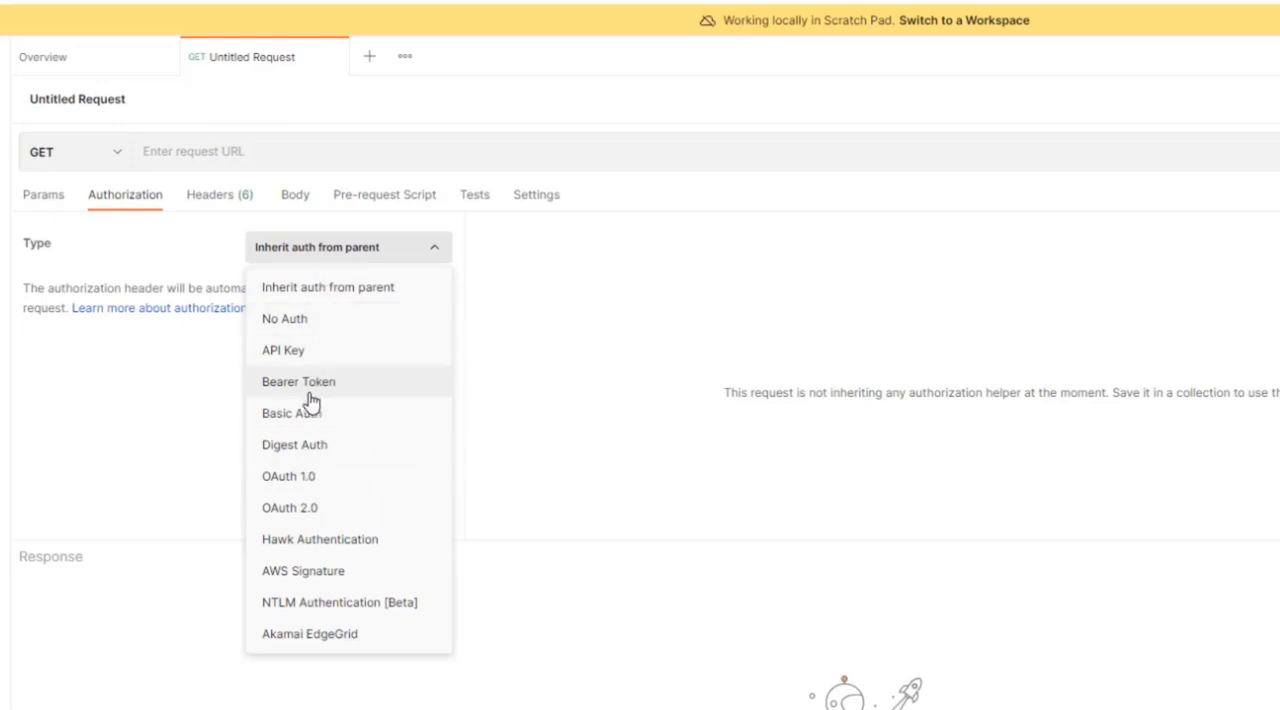
pyautogui.click(309, 327)
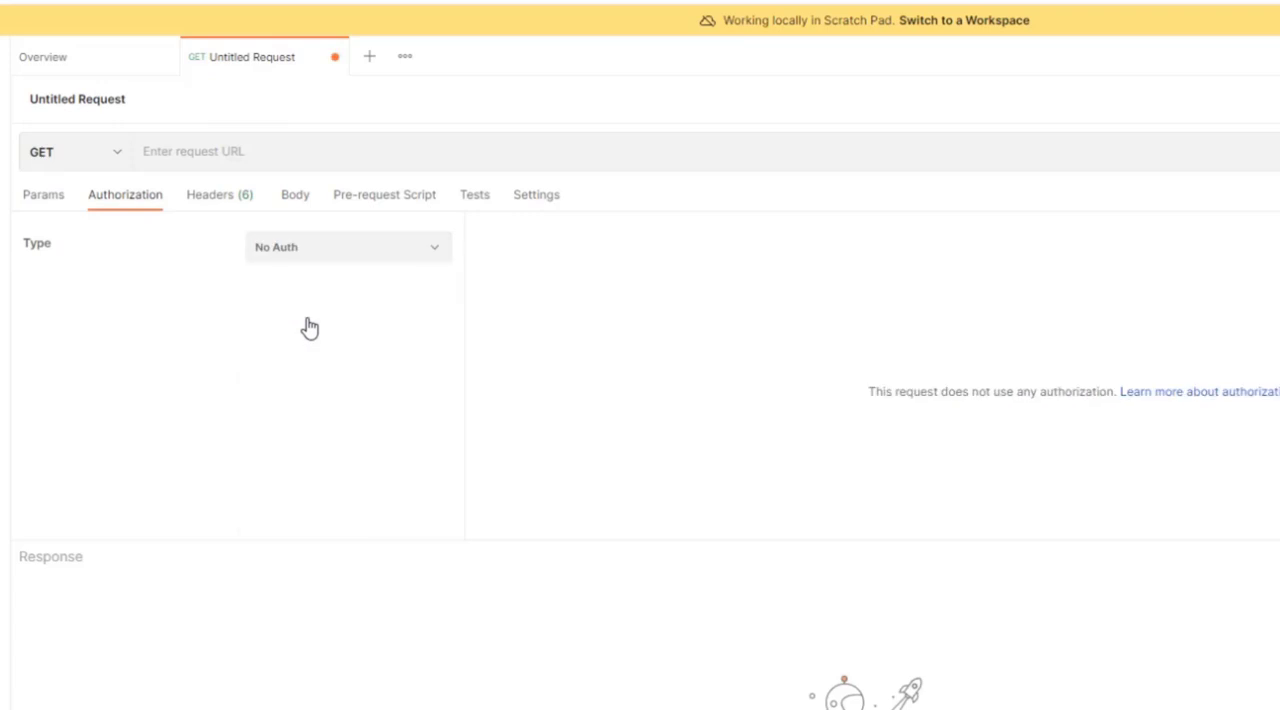
# Try the Basic Auth, Digest Auth and OAuth 2.0 authorization types on the untitled request
pyautogui.click(315, 258)
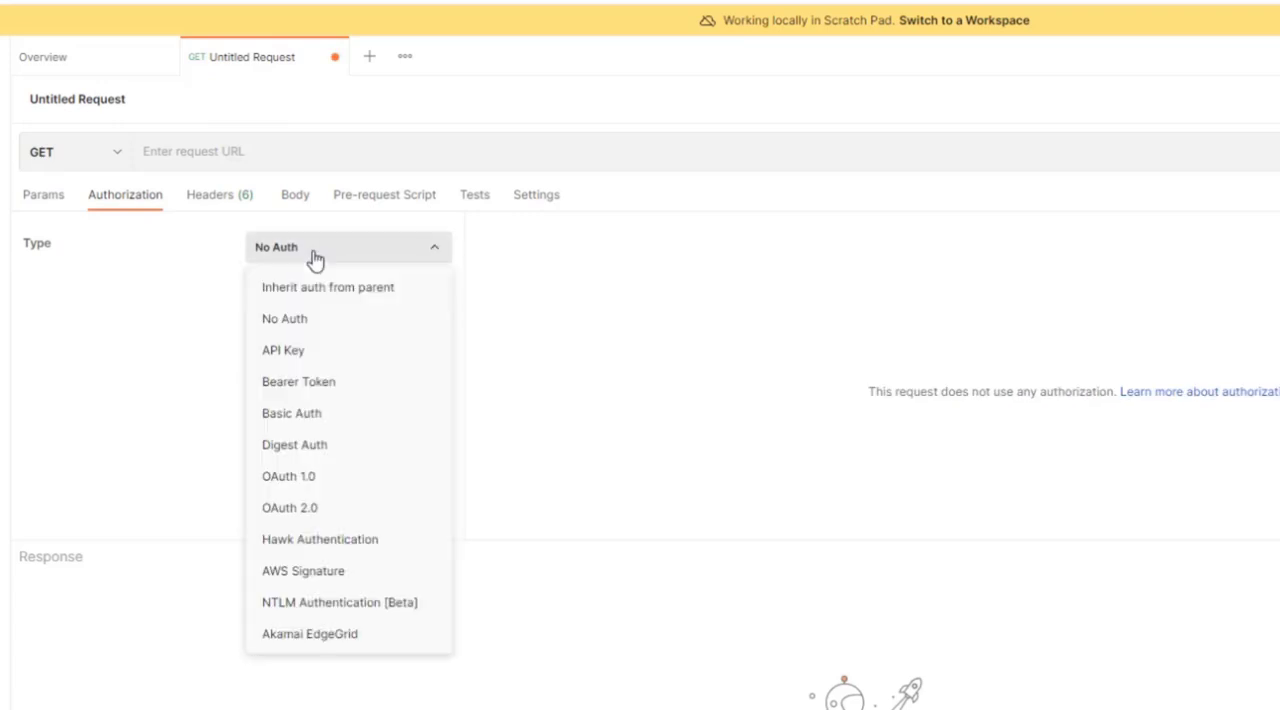
pyautogui.click(306, 424)
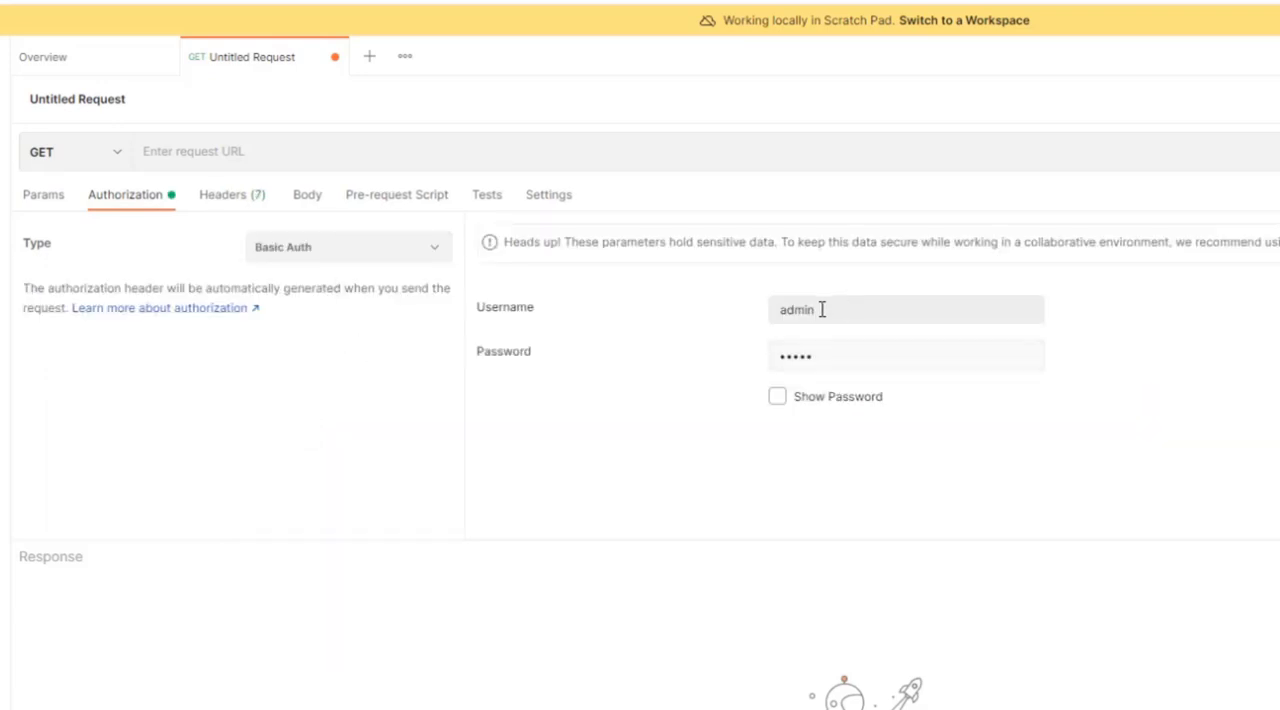
pyautogui.click(338, 262)
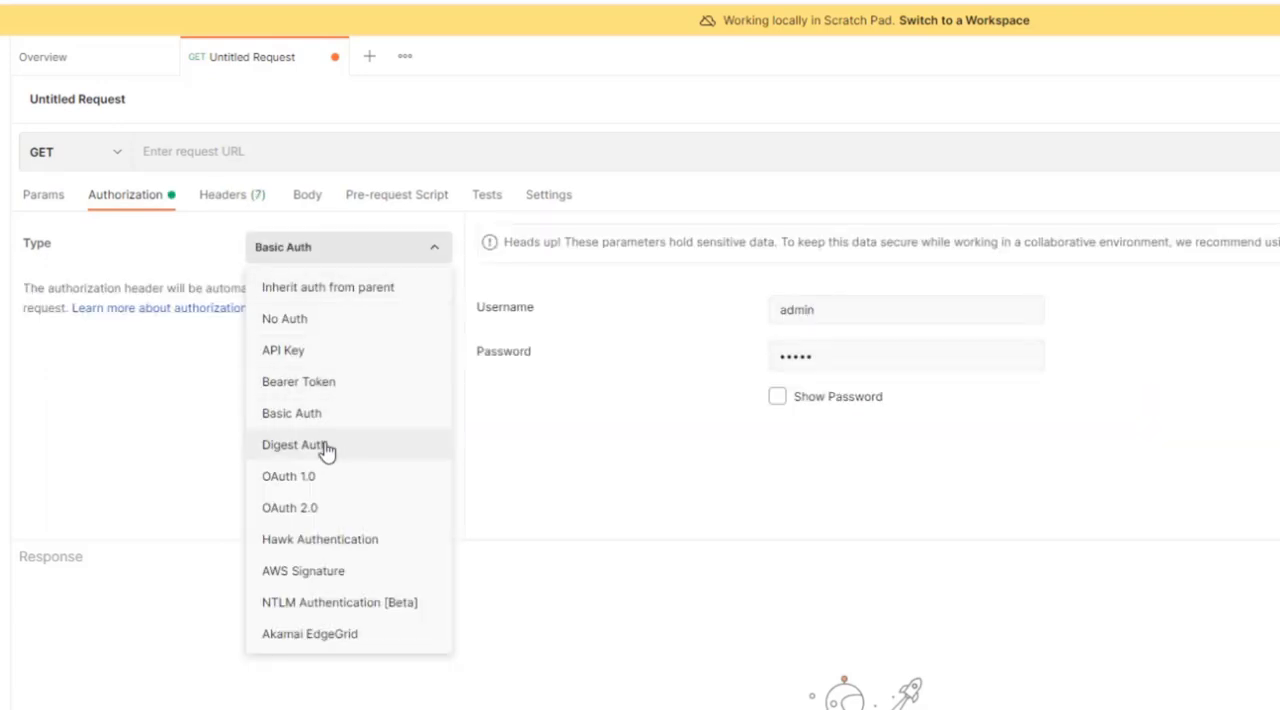
pyautogui.click(326, 450)
pyautogui.click(325, 247)
pyautogui.click(331, 507)
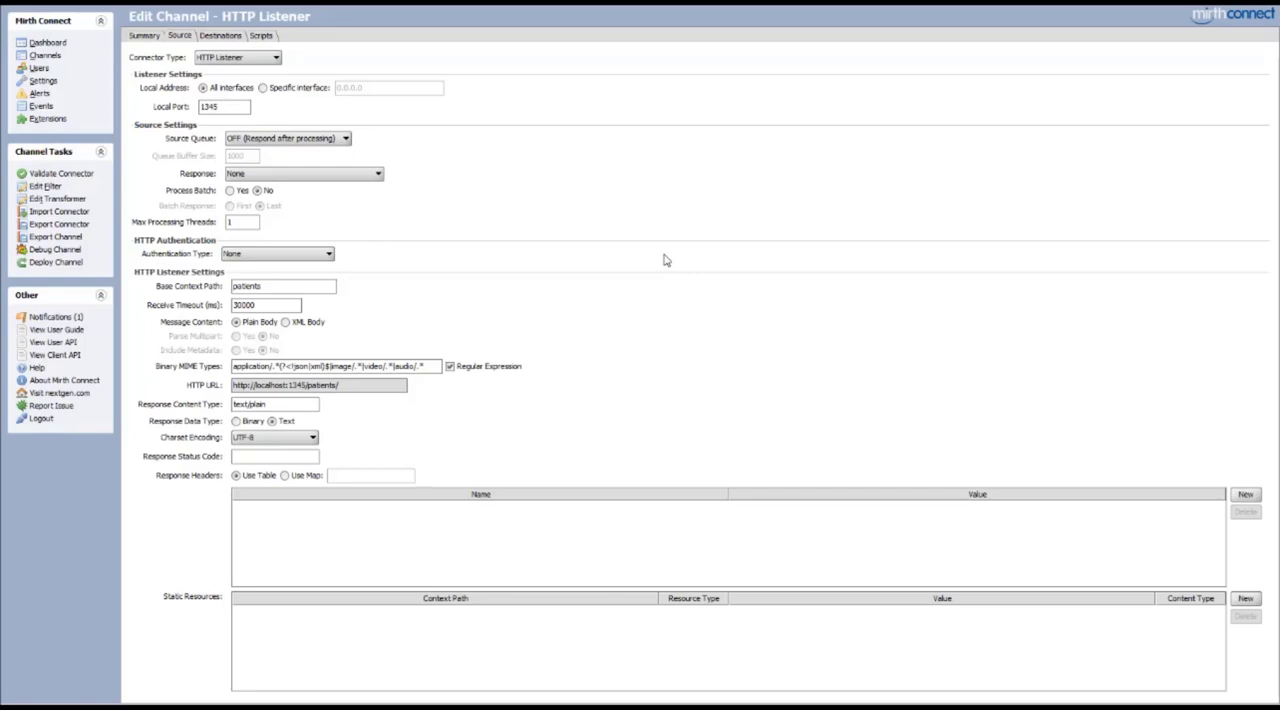
pyautogui.moveTo(352, 390); pyautogui.dragTo(231, 390)
pyautogui.hotkey('ctrl', 'c')
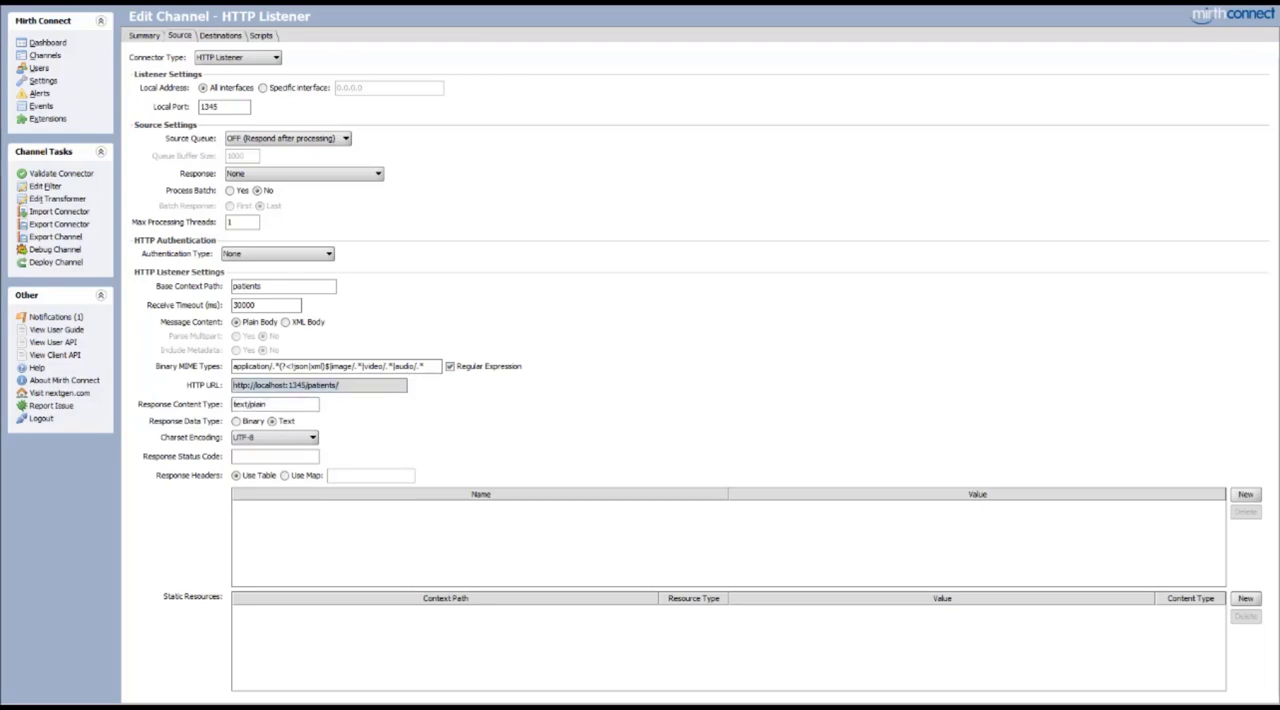
pyautogui.hotkey('alt', 'Tab')
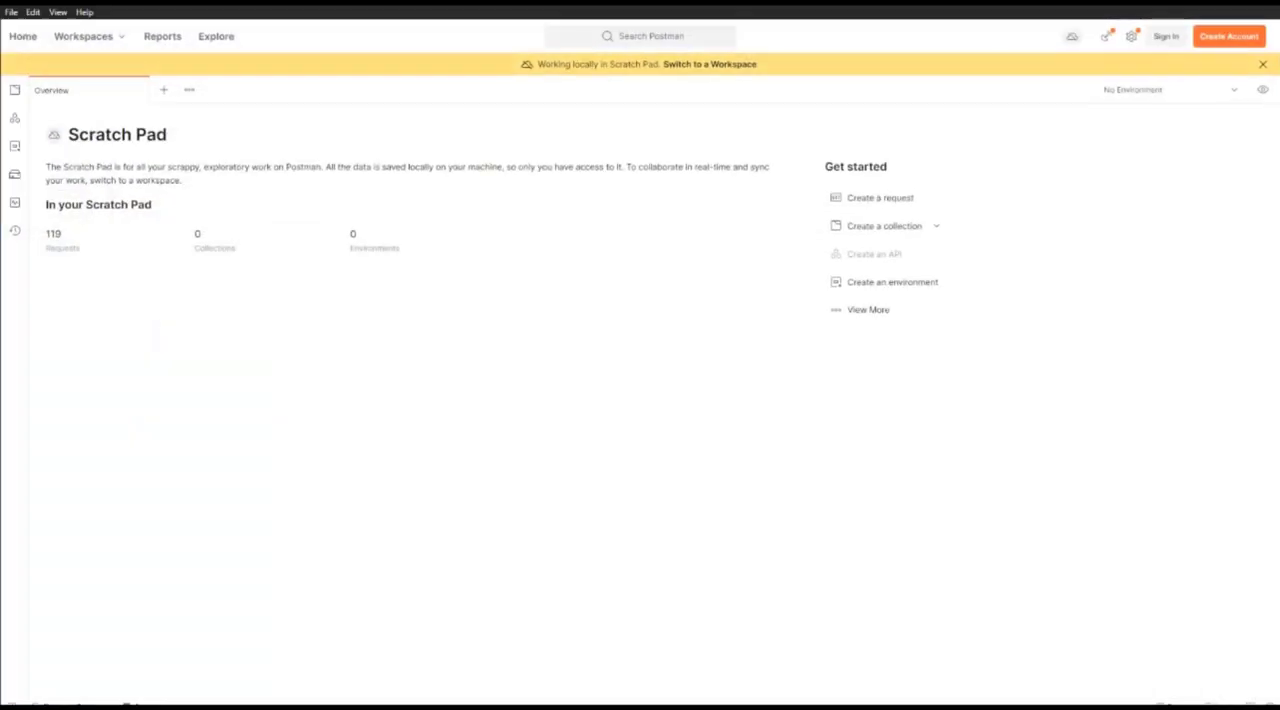
pyautogui.click(162, 93)
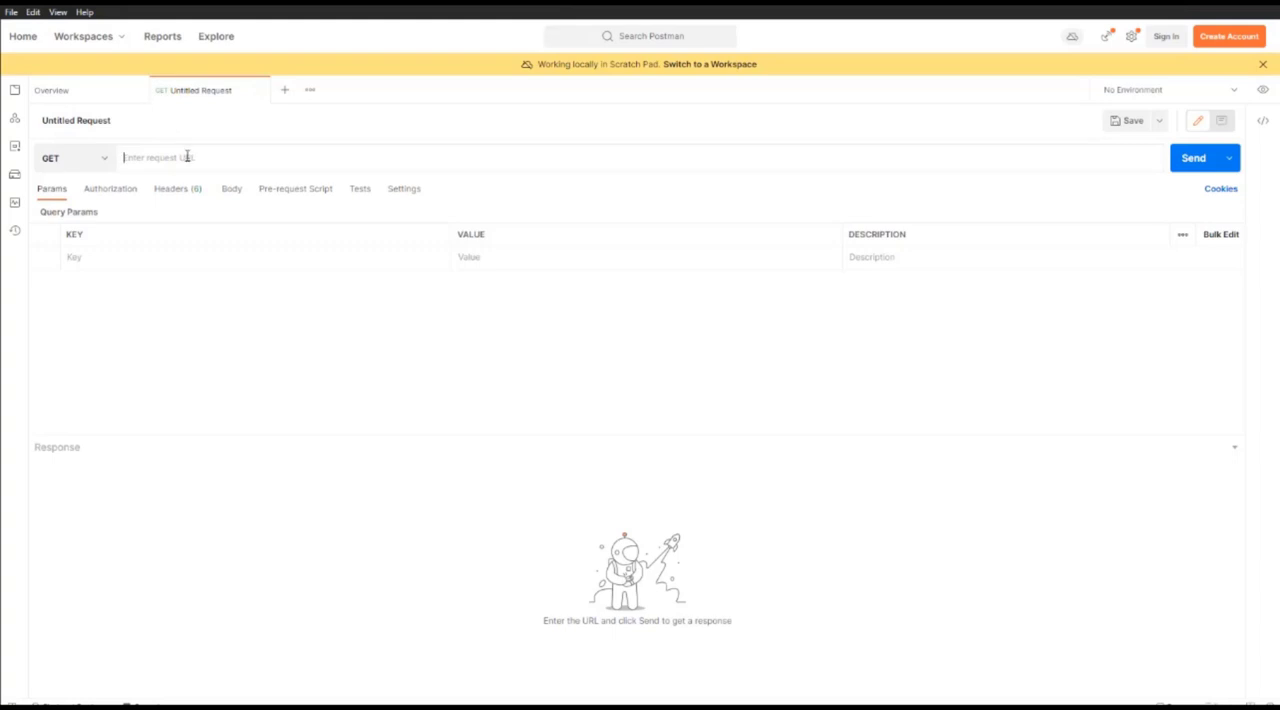
pyautogui.hotkey('ctrl', 'v')
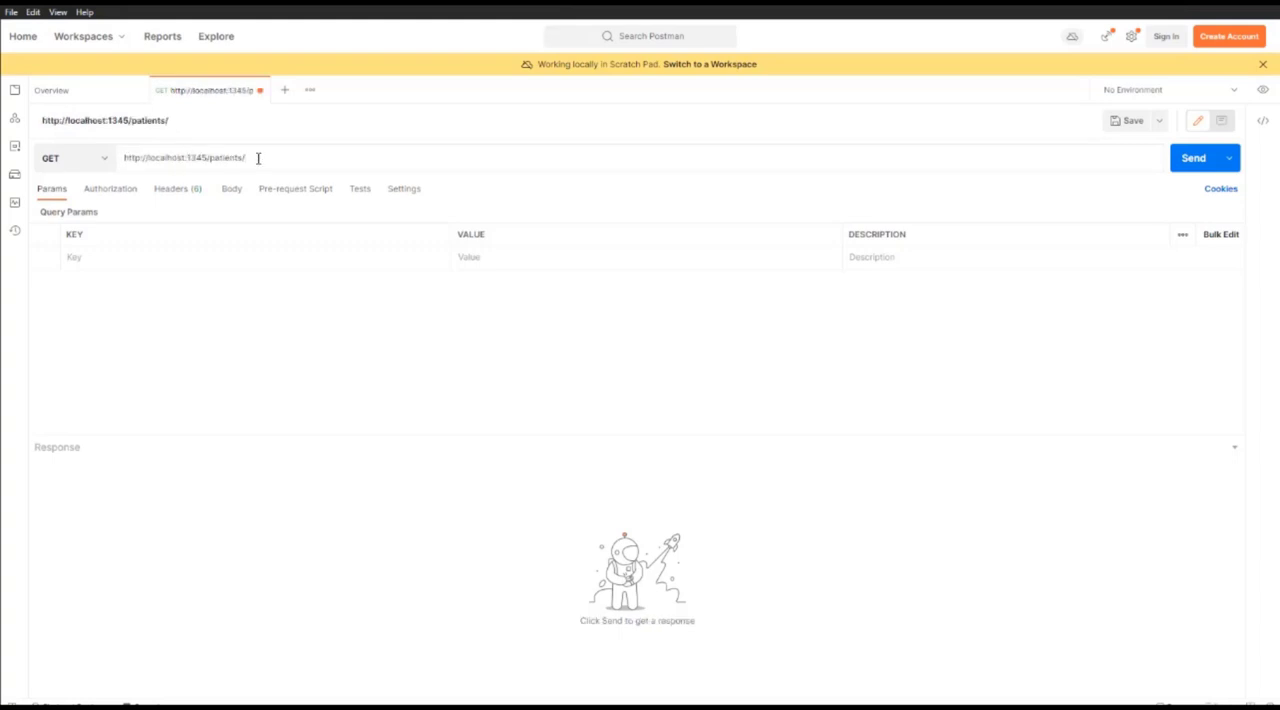
# Switch to Mirth Connect, deploy the HTTP Listener channel, and return to the GET request in Postman
pyautogui.click(452, 707)
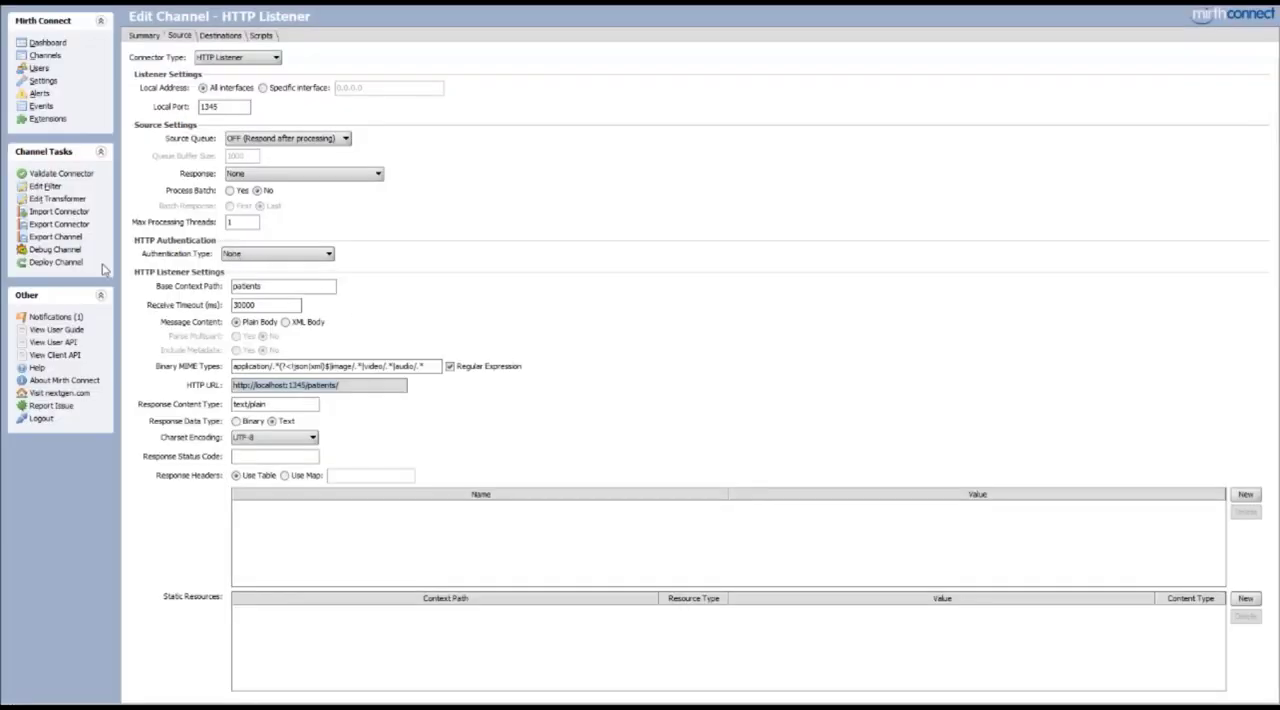
pyautogui.click(55, 262)
pyautogui.click(612, 377)
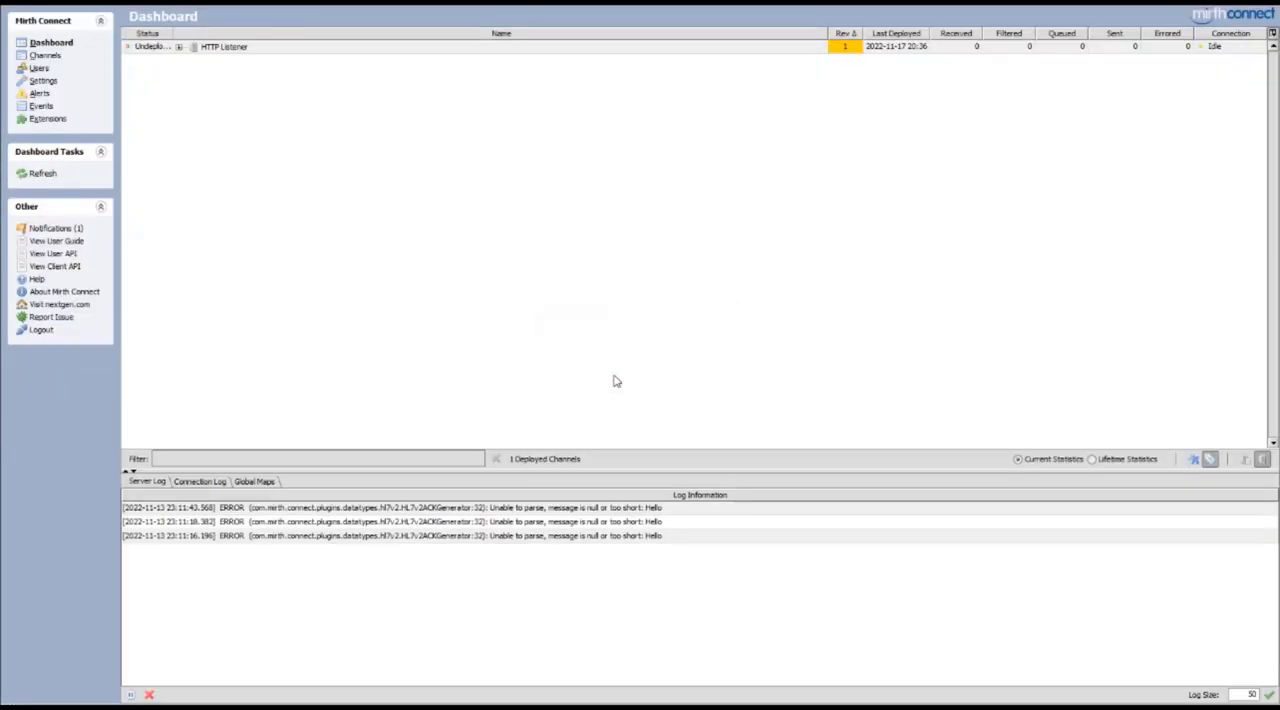
pyautogui.click(470, 707)
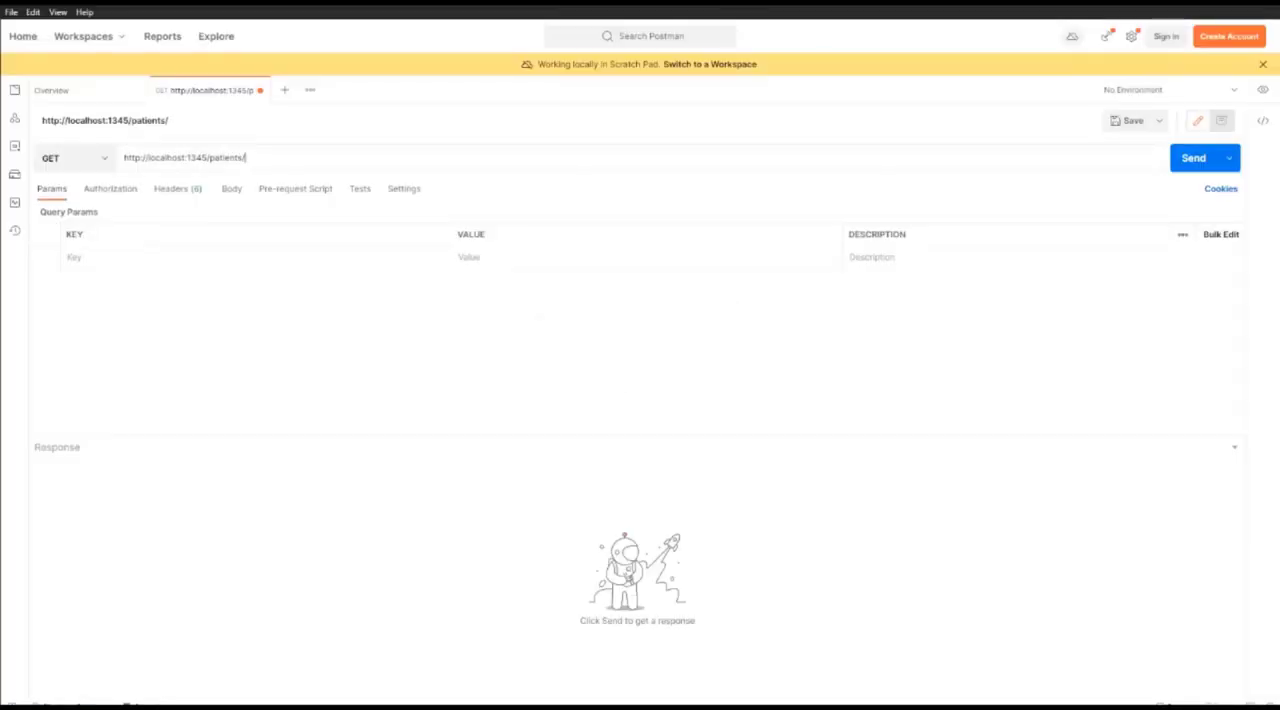
# Send the GET request, switch to Mirth Connect, and view the source message received by the HTTP Listener channel
pyautogui.click(1189, 162)
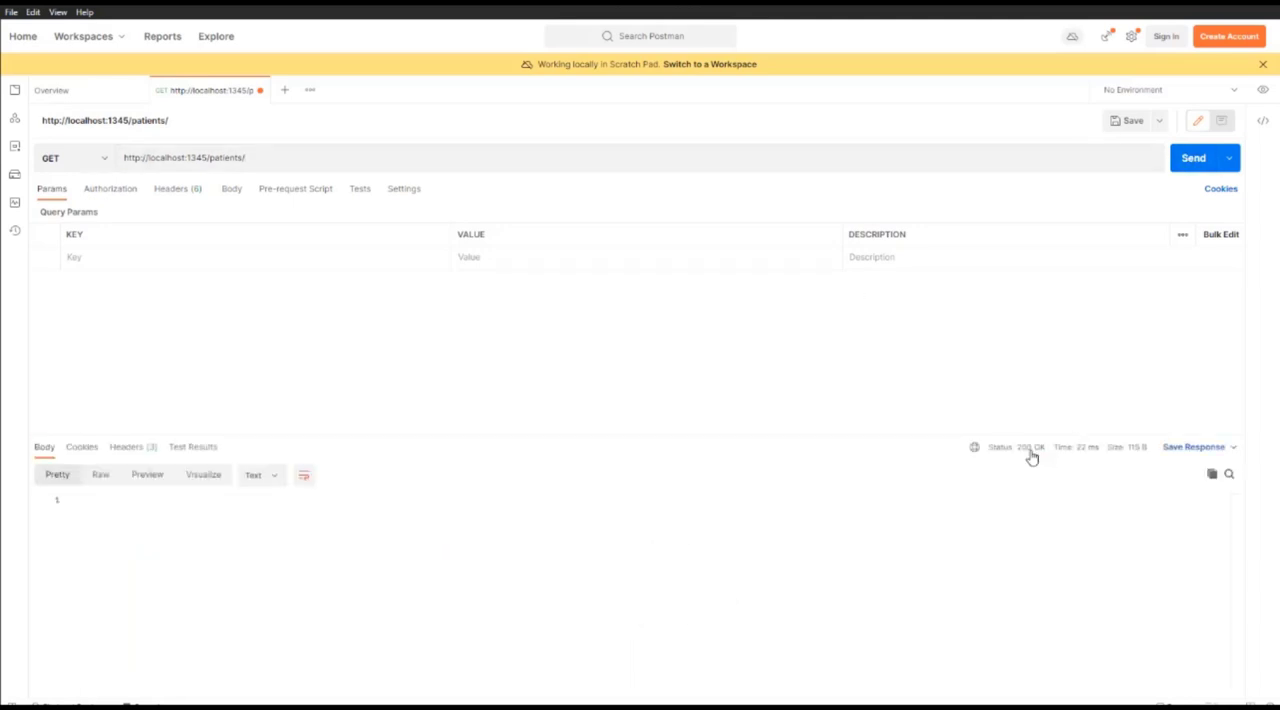
pyautogui.moveTo(1024, 456)
pyautogui.hotkey('alt', 'Tab')
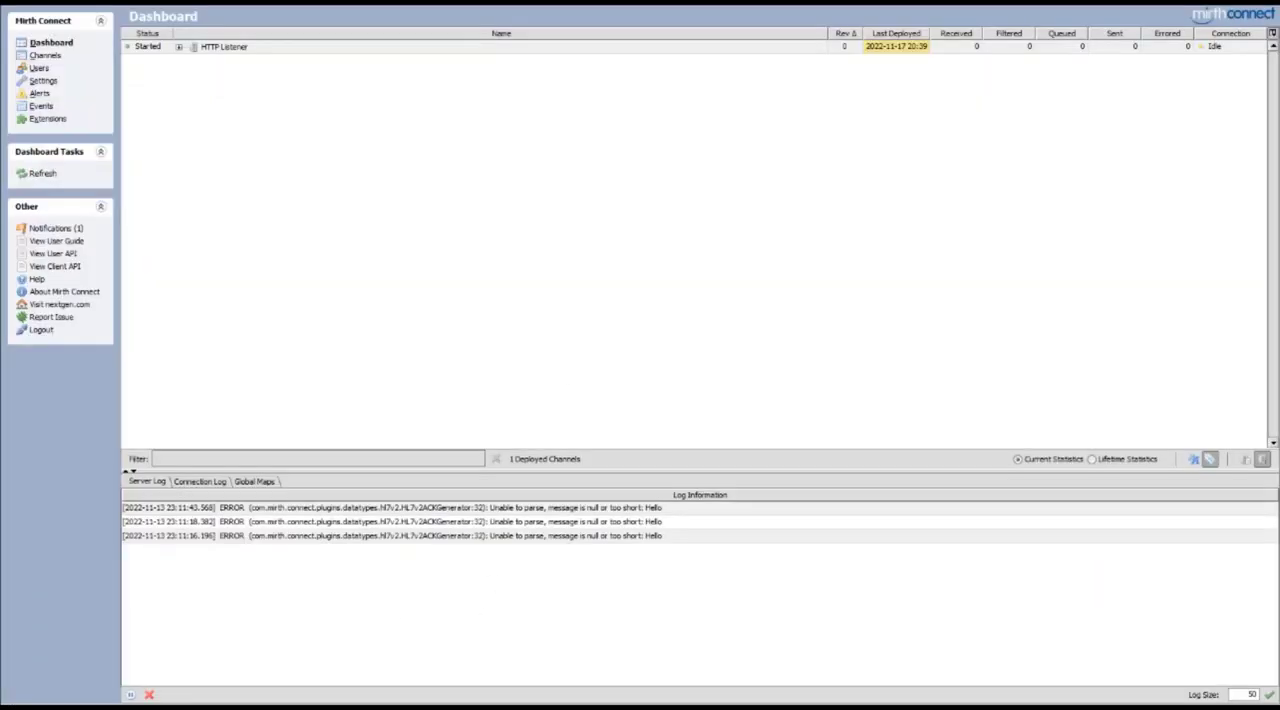
pyautogui.doubleClick(281, 49)
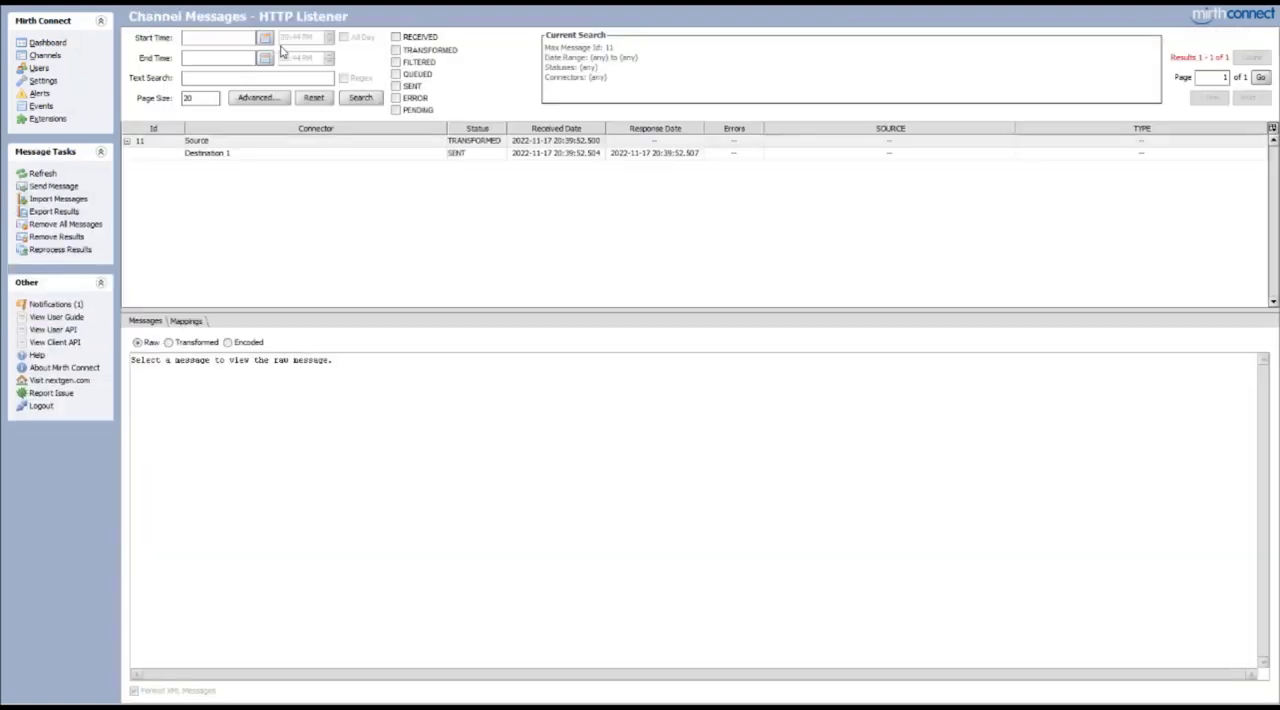
pyautogui.click(298, 146)
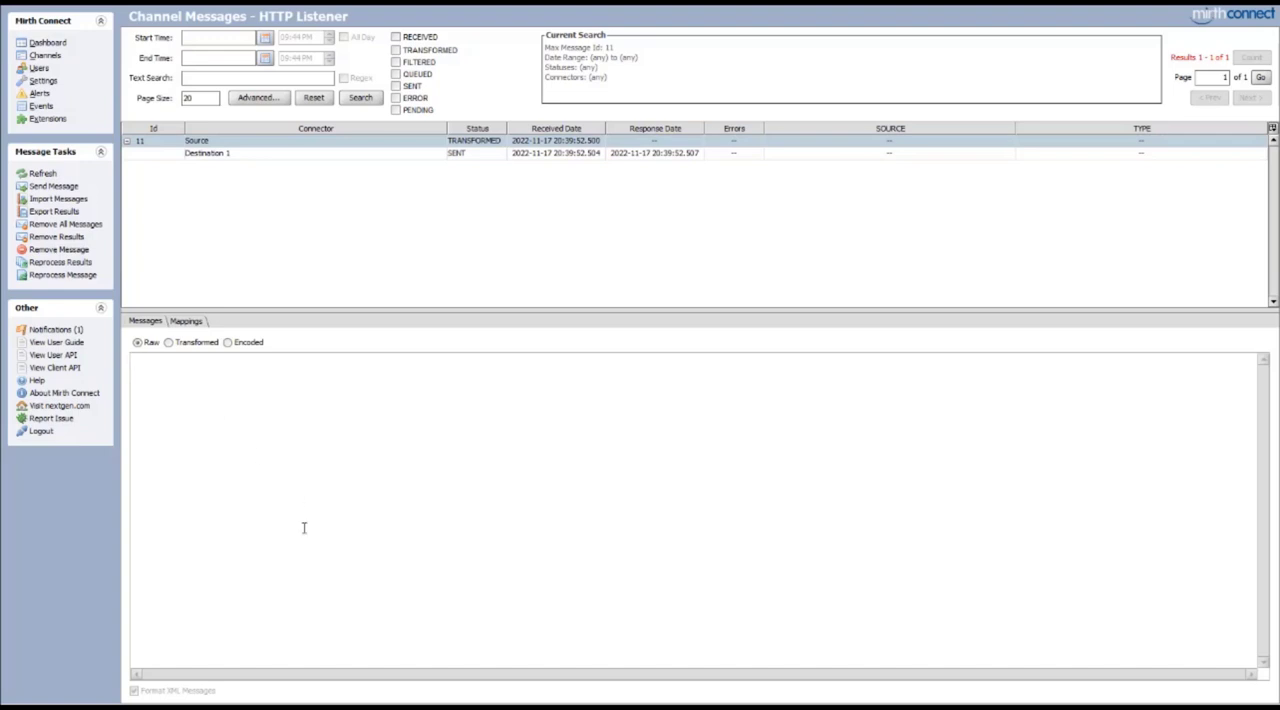
# Switch to Postman, give the GET request a raw text body reading Hello, and send it
pyautogui.hotkey('alt', 'Tab')
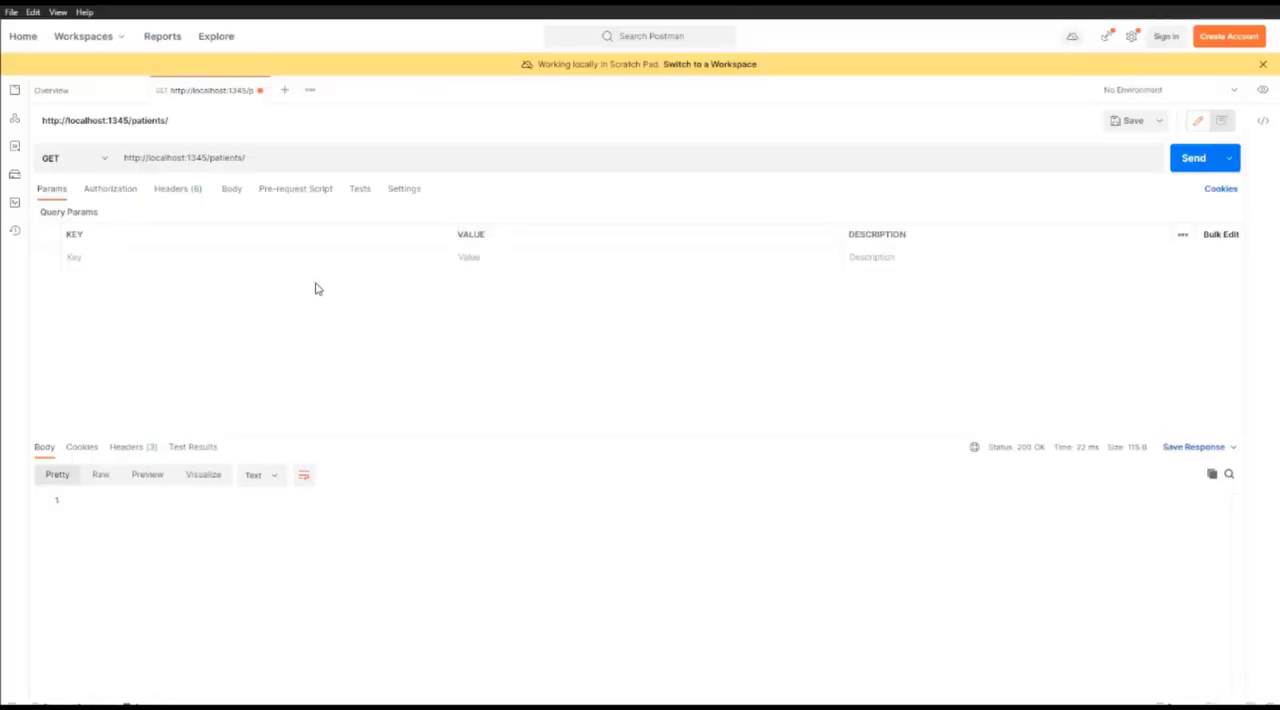
pyautogui.click(232, 193)
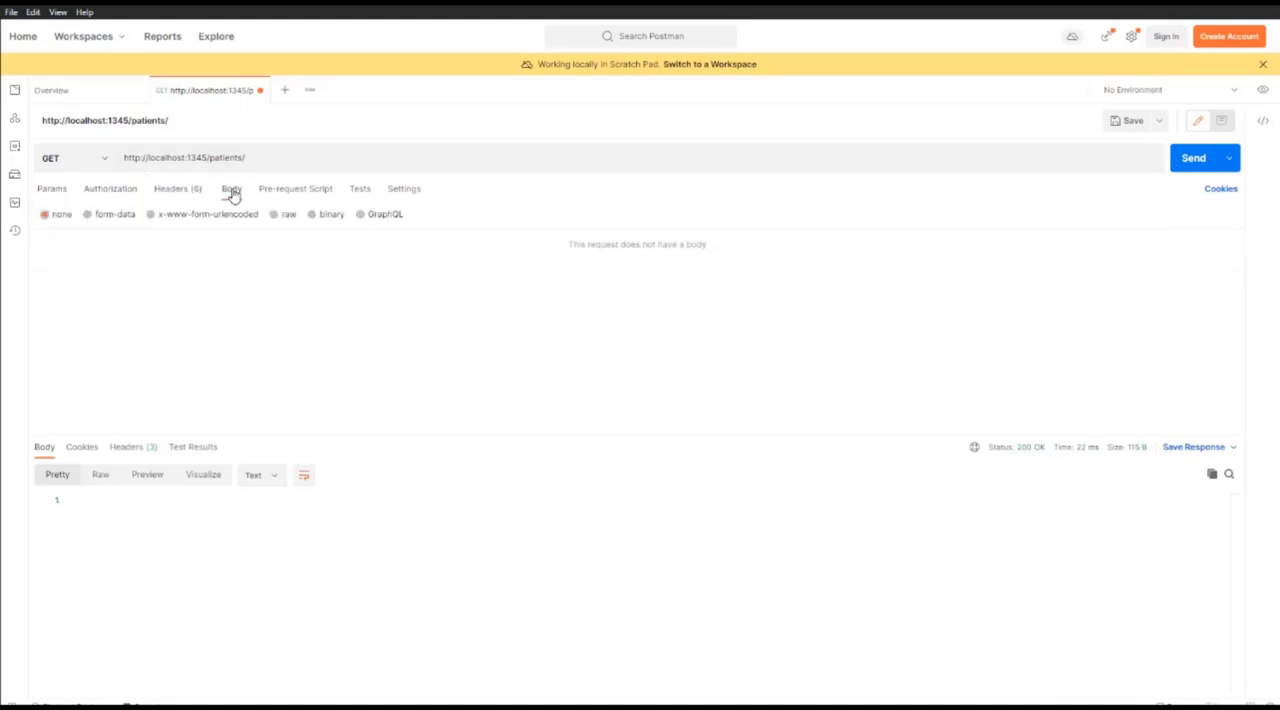
pyautogui.click(277, 216)
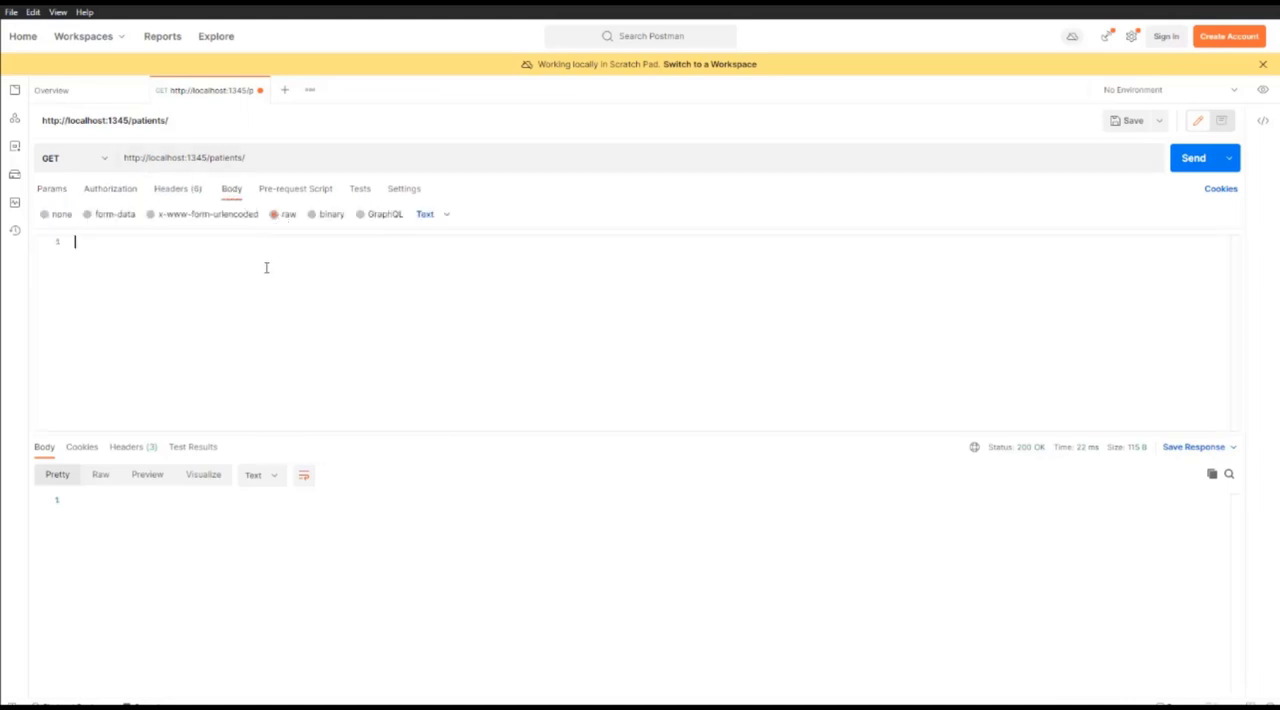
pyautogui.write('Hello')
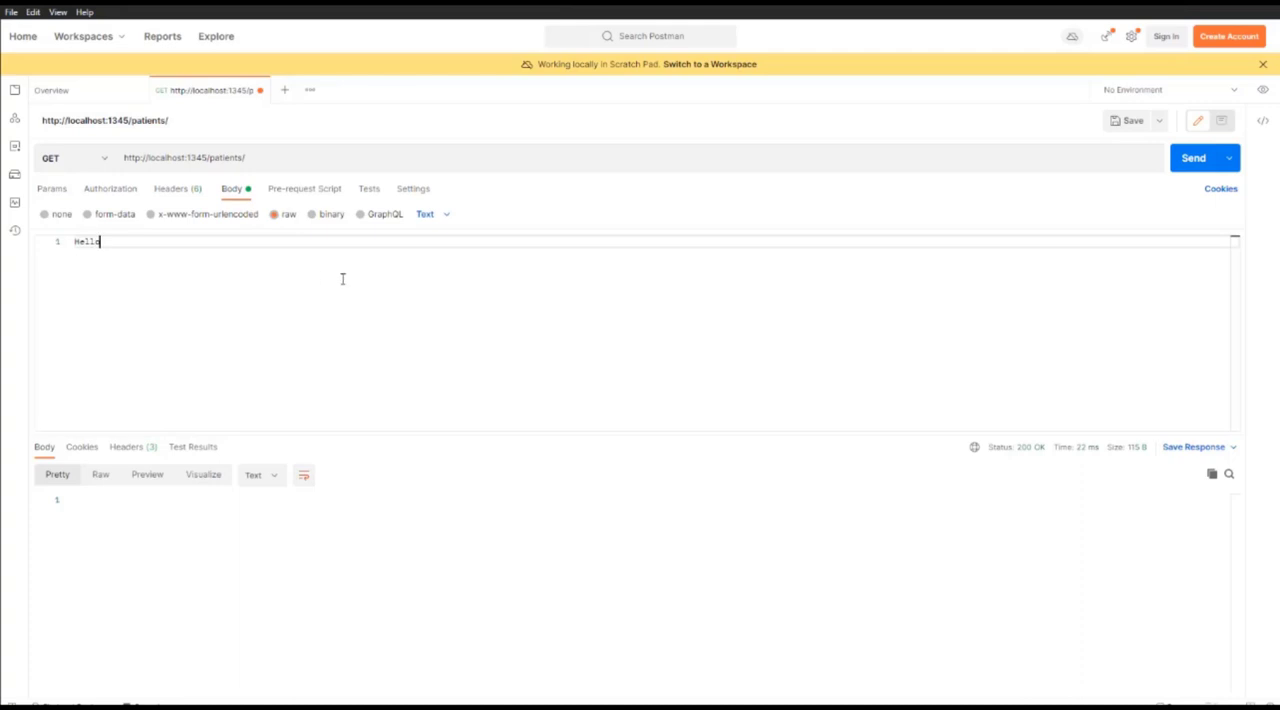
pyautogui.click(1186, 160)
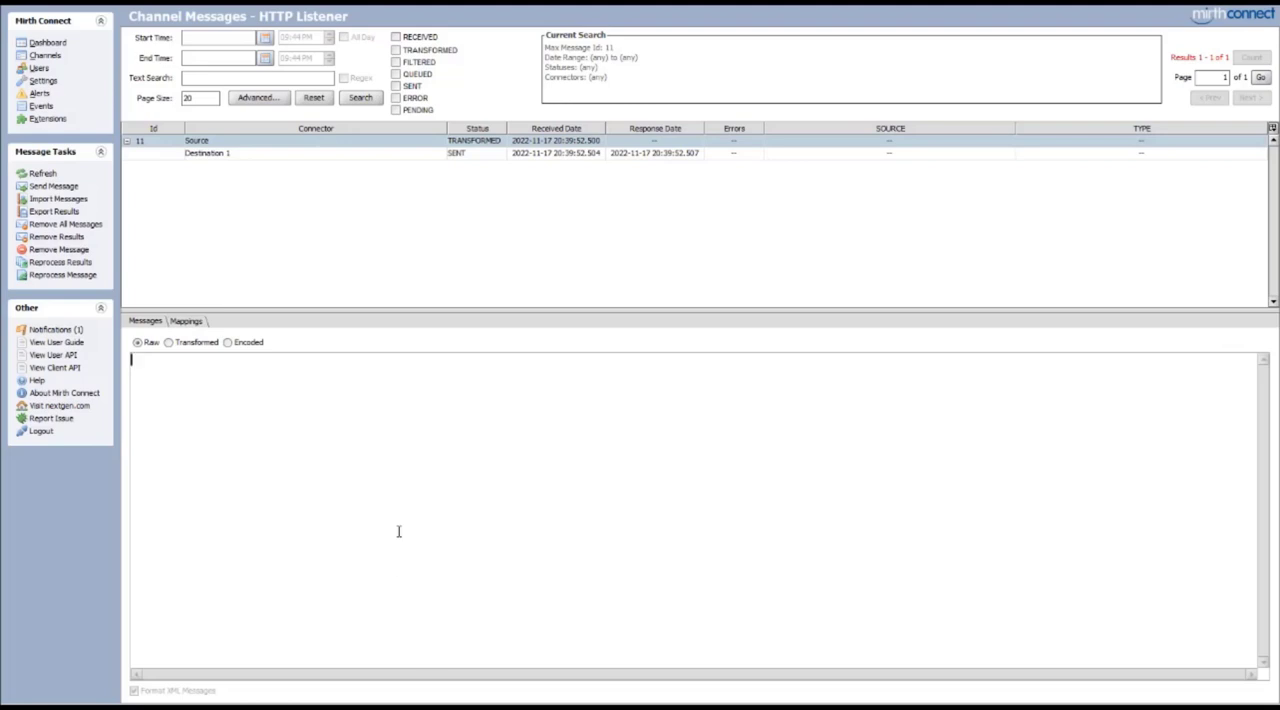
# Refresh the HTTP Listener message results in Mirth Connect and inspect the raw content of the newest source message
pyautogui.click(366, 99)
pyautogui.click(335, 142)
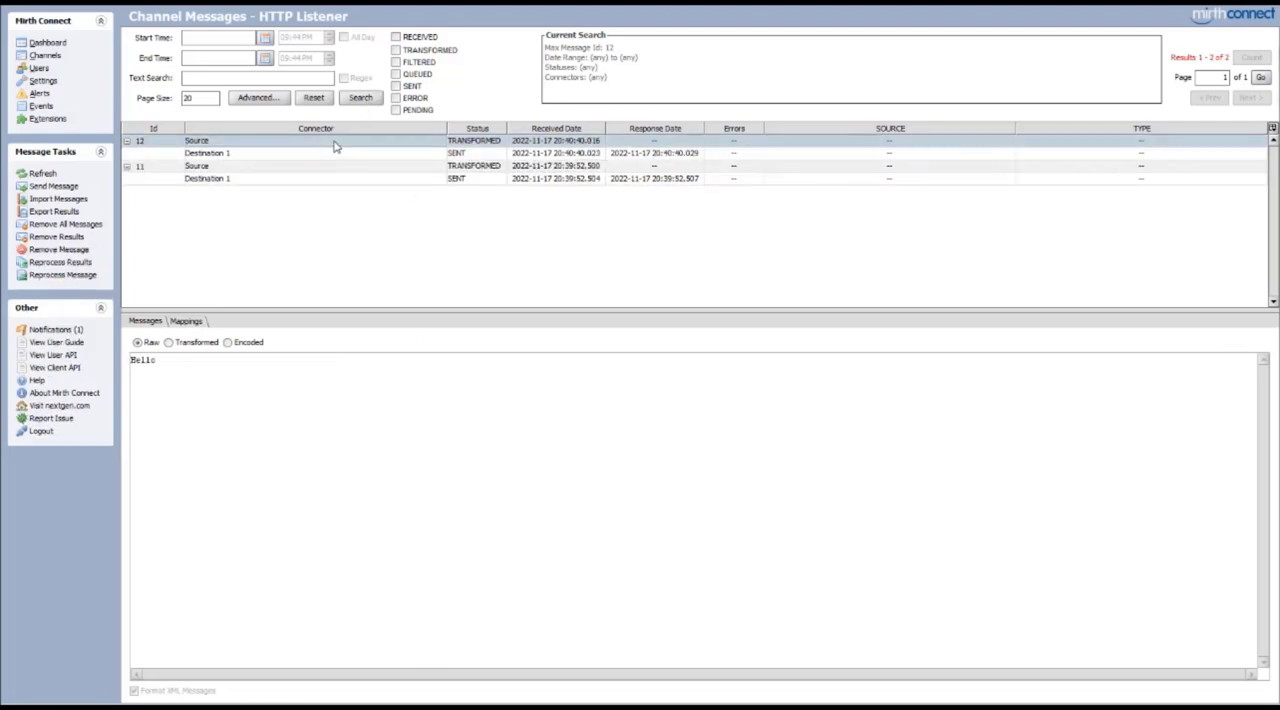
pyautogui.moveTo(236, 380); pyautogui.dragTo(114, 362)
pyautogui.click(166, 362)
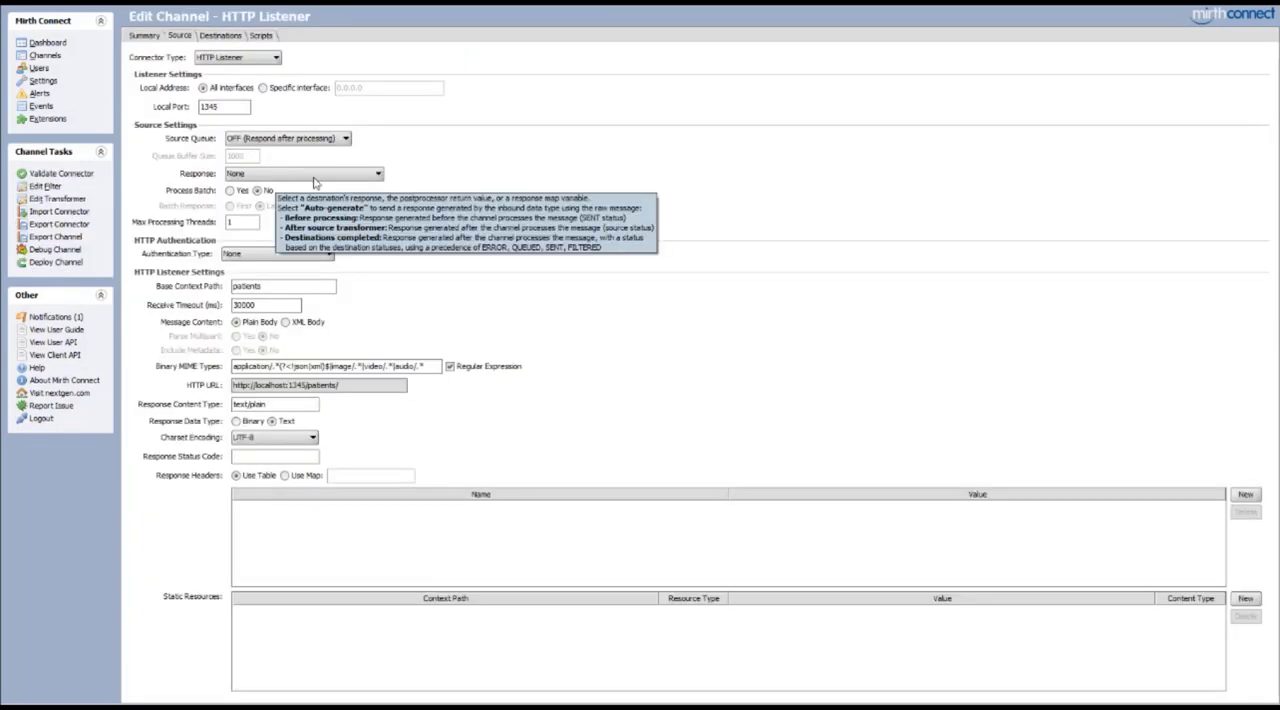
# Set the HTTP Listener's source response to Destination 1 and change that destination's connector type to JavaScript Writer
pyautogui.click(314, 177)
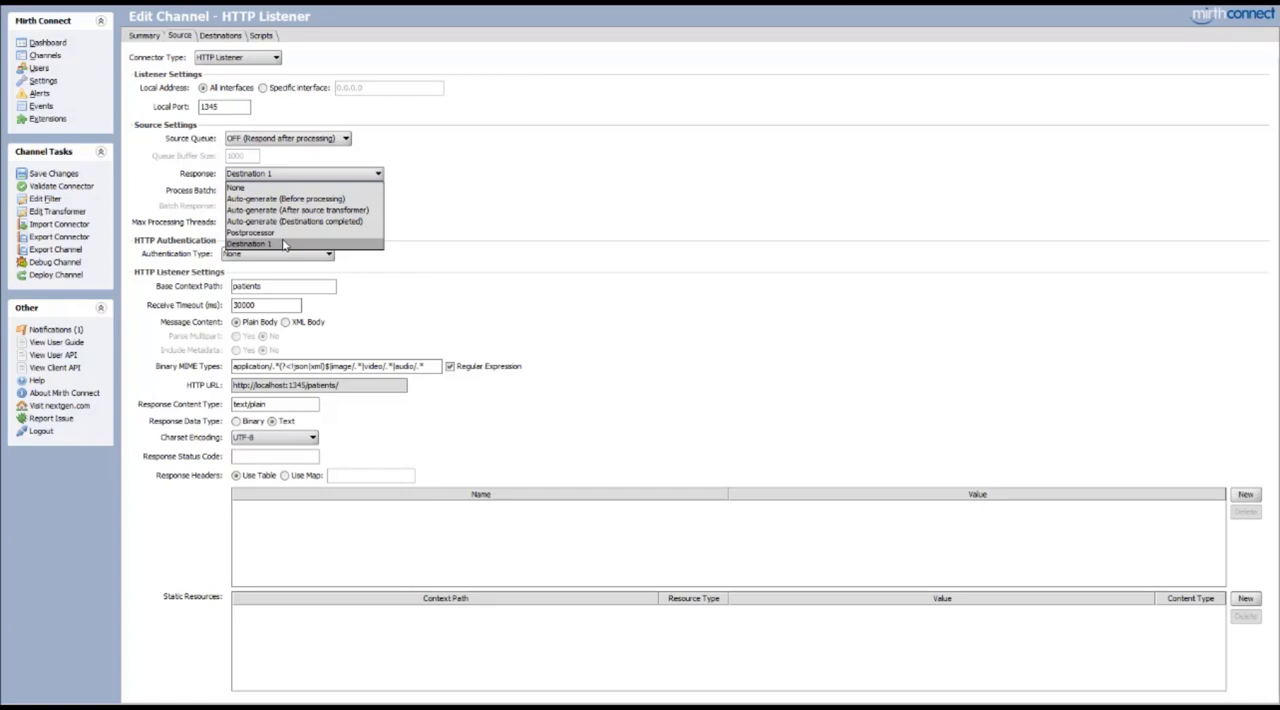
pyautogui.click(284, 245)
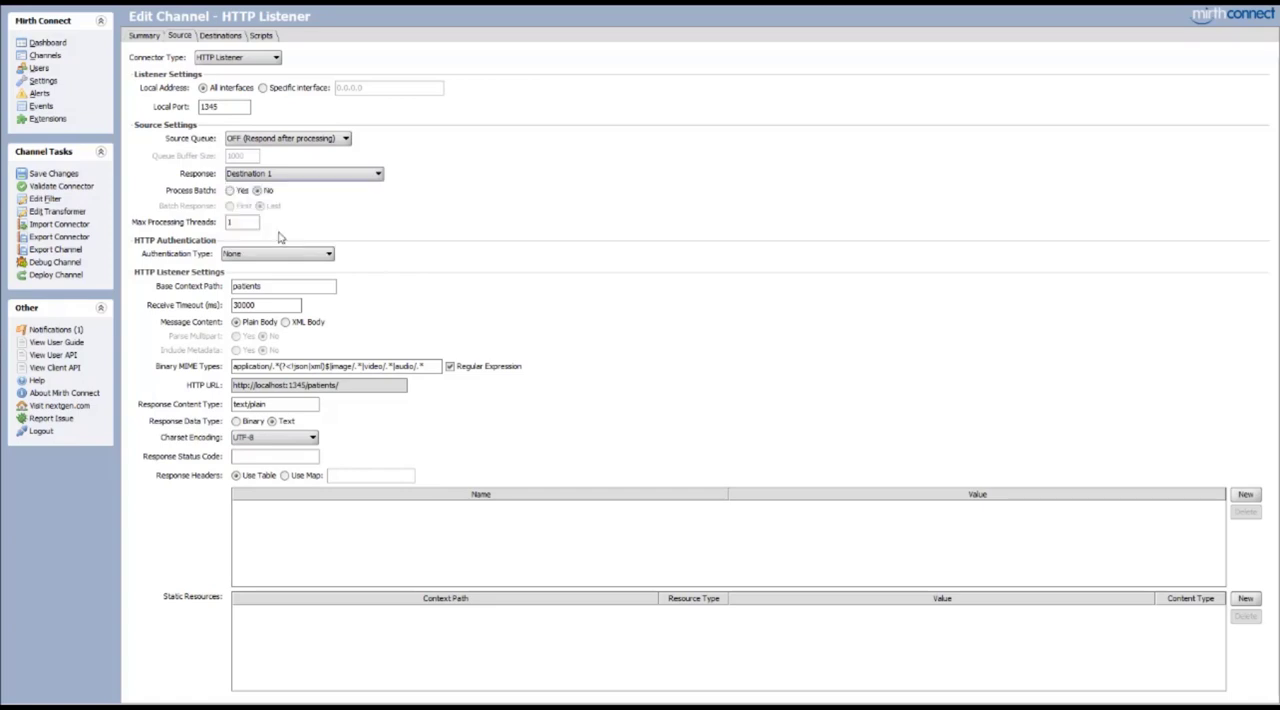
pyautogui.click(221, 37)
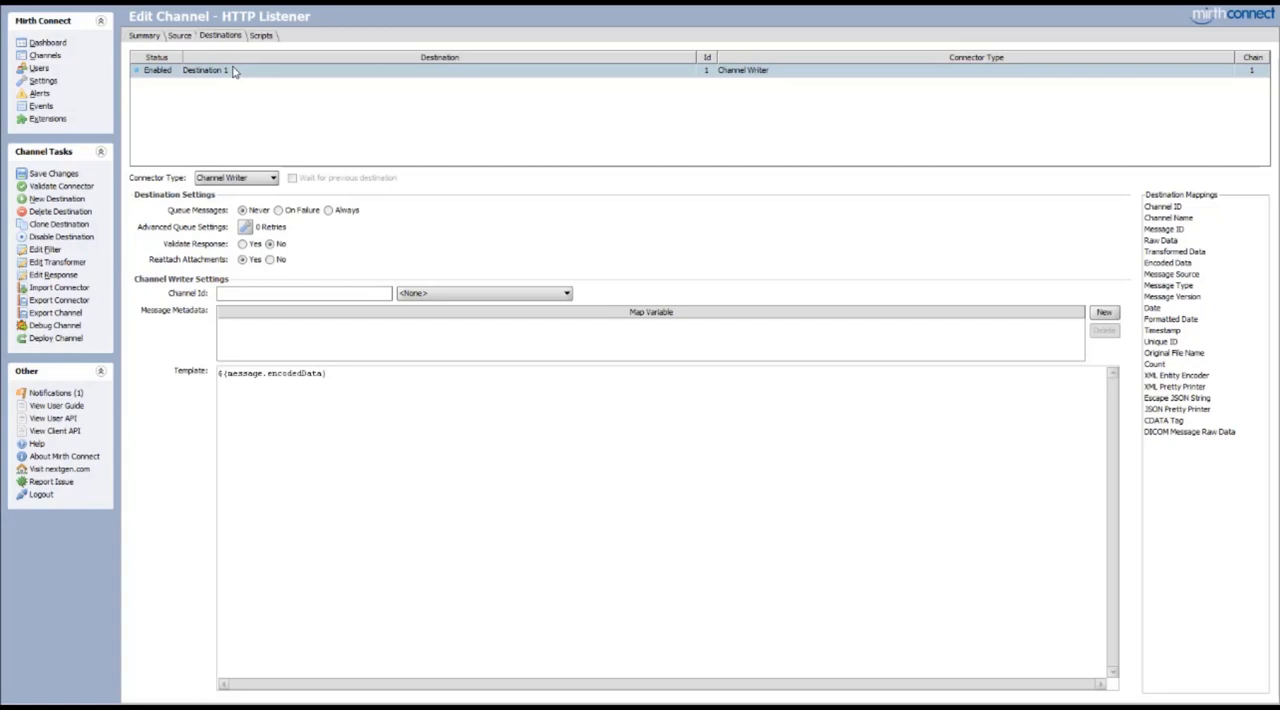
pyautogui.click(236, 177)
pyautogui.click(248, 277)
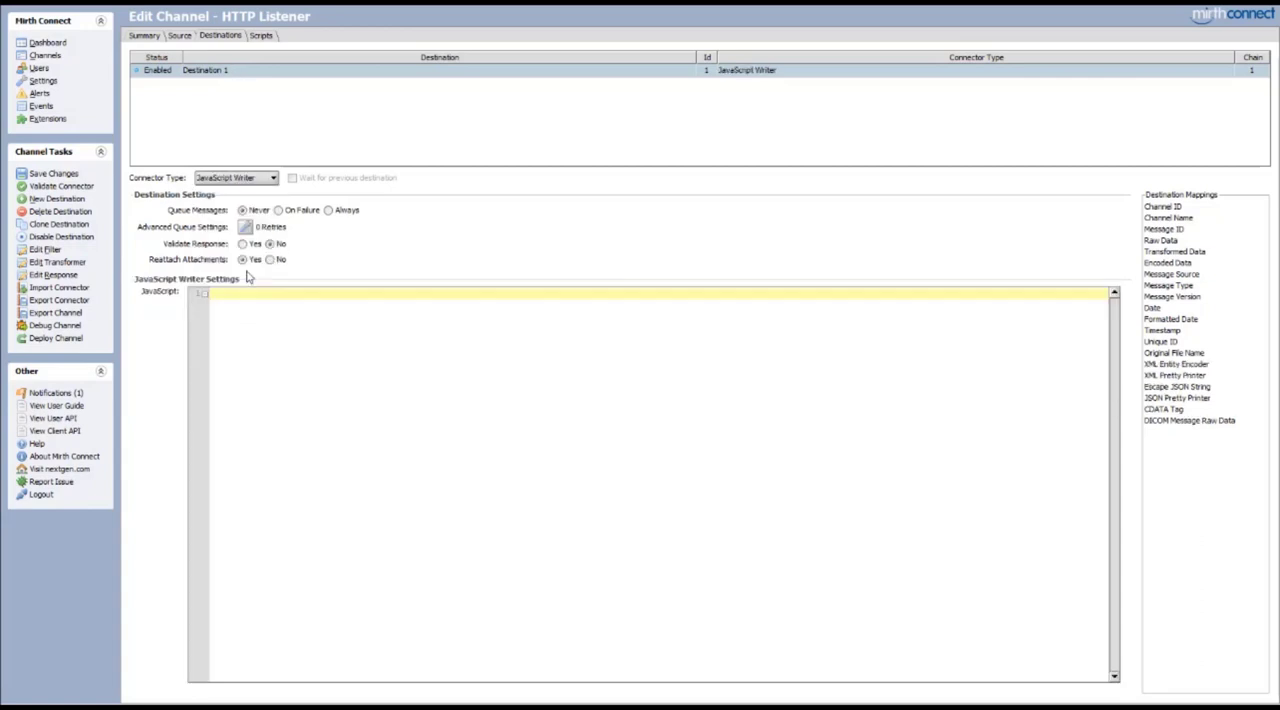
# Write the destination script return "Hello there!", and save and deploy the channel
pyautogui.write('return "Hello there!')
pyautogui.click(41, 339)
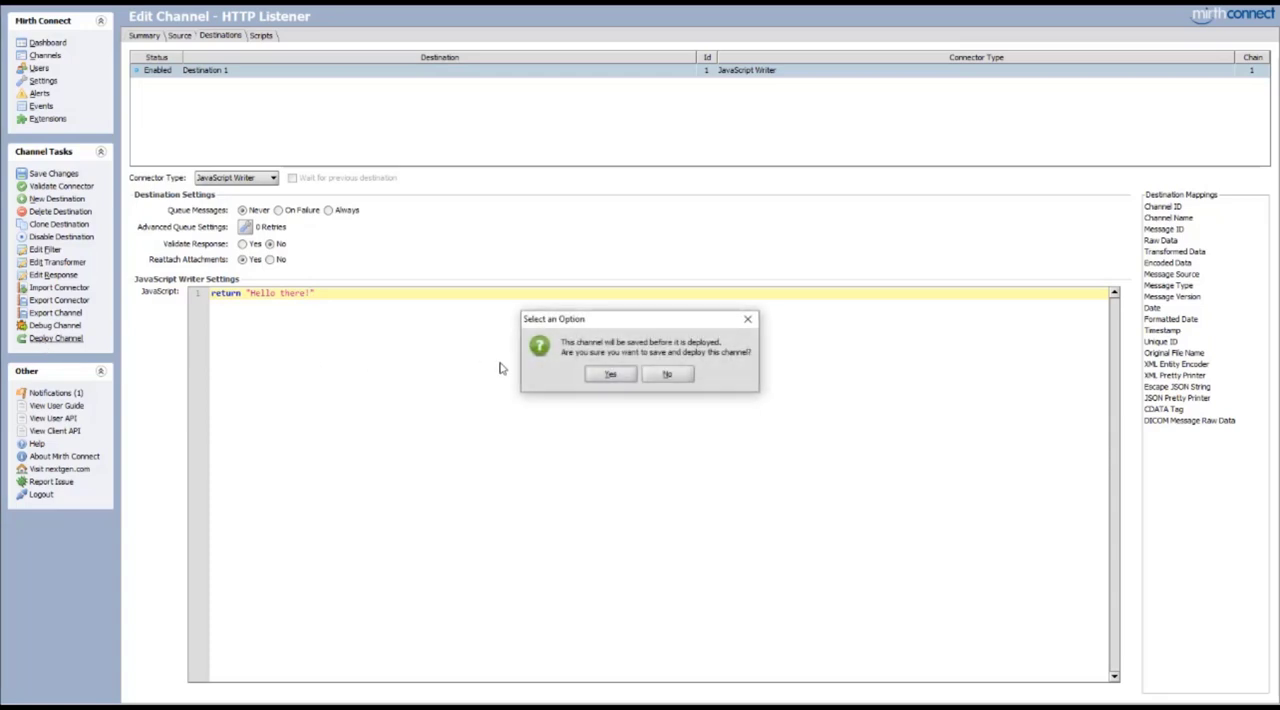
pyautogui.click(612, 375)
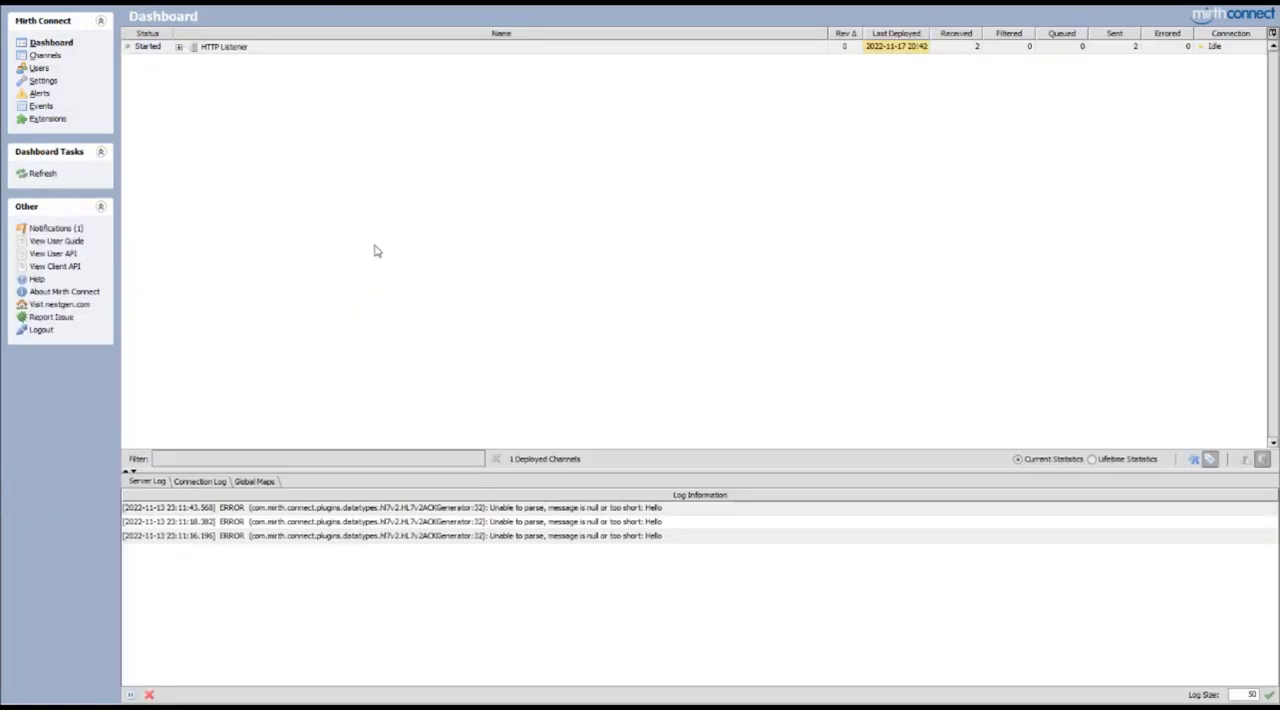
# Switch to Postman, resend the GET request, and highlight the returned response text
pyautogui.click(417, 707)
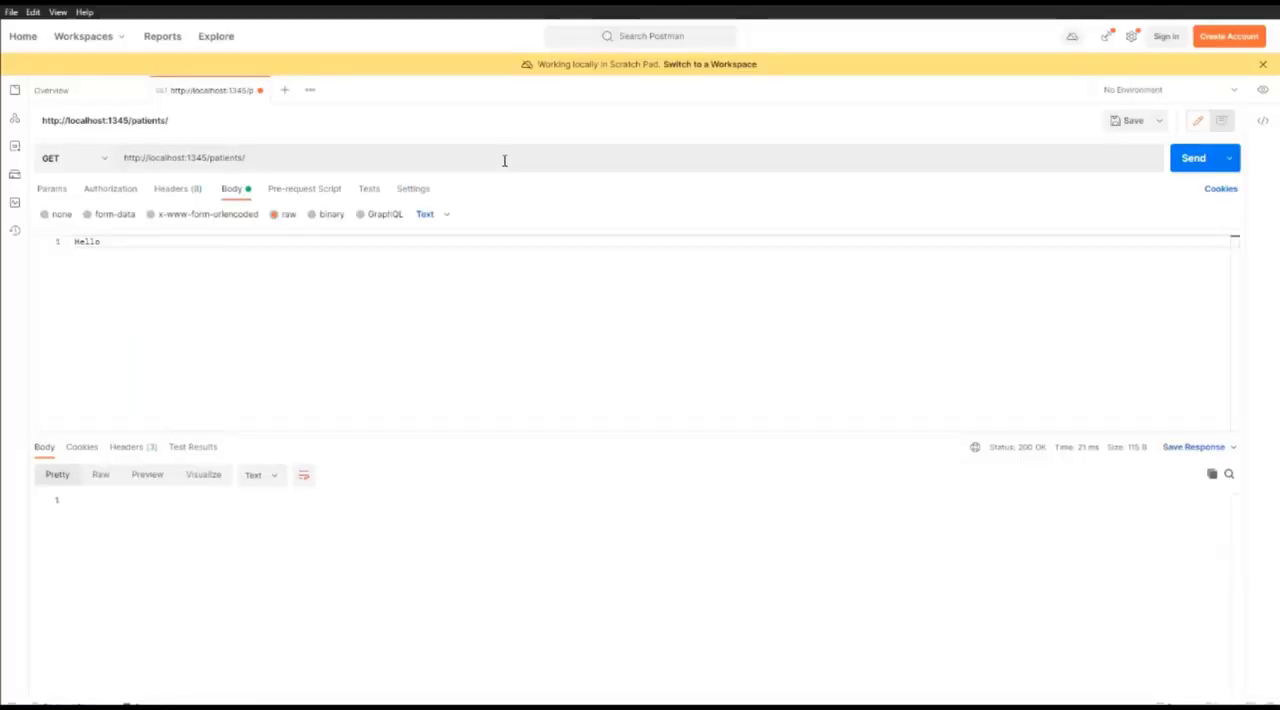
pyautogui.click(1192, 160)
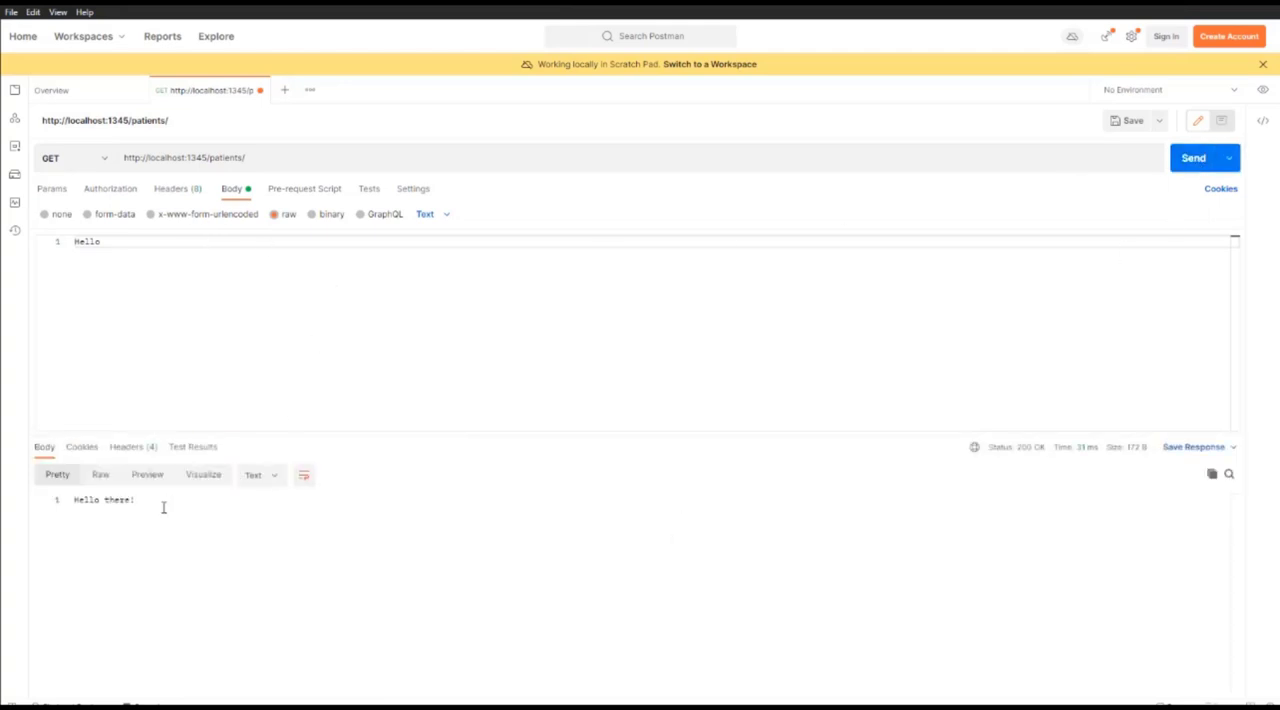
pyautogui.tripleClick(114, 505)
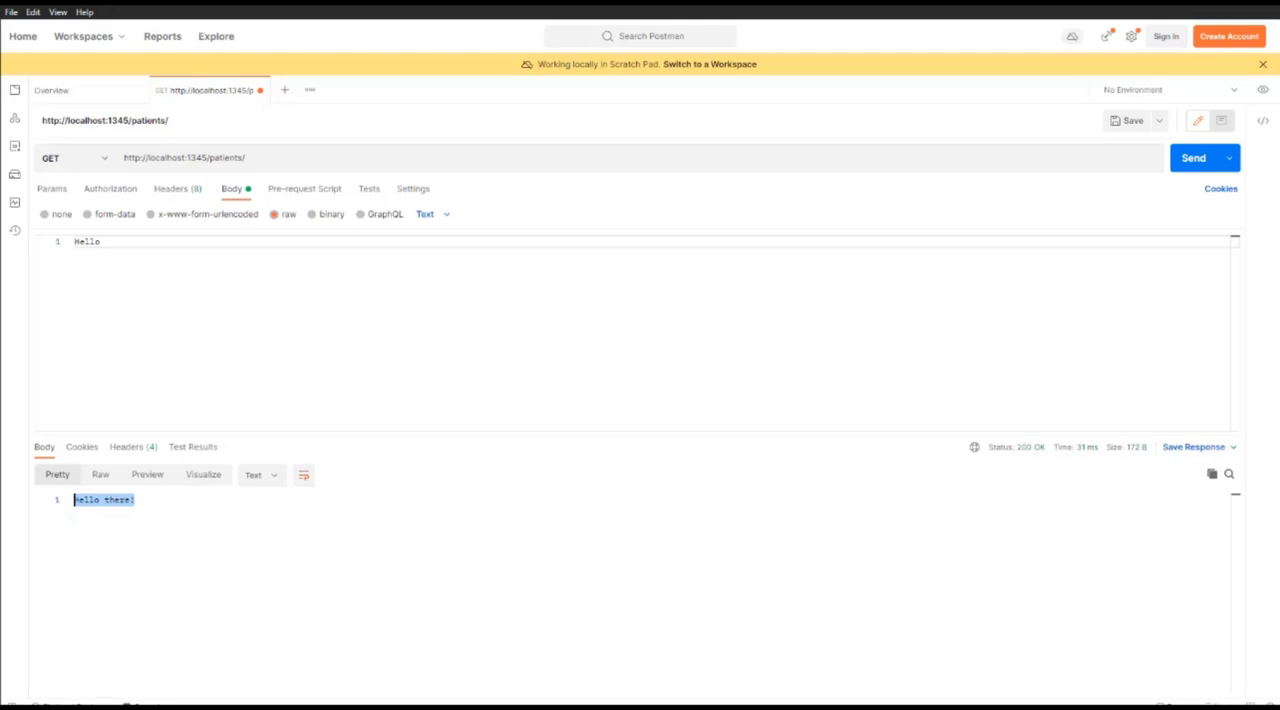
# In Mirth Connect, replace the HTTP Listener's Destination 1 script with a prepared patients array of three records returned through JSON.stringify(patients)
pyautogui.click(417, 707)
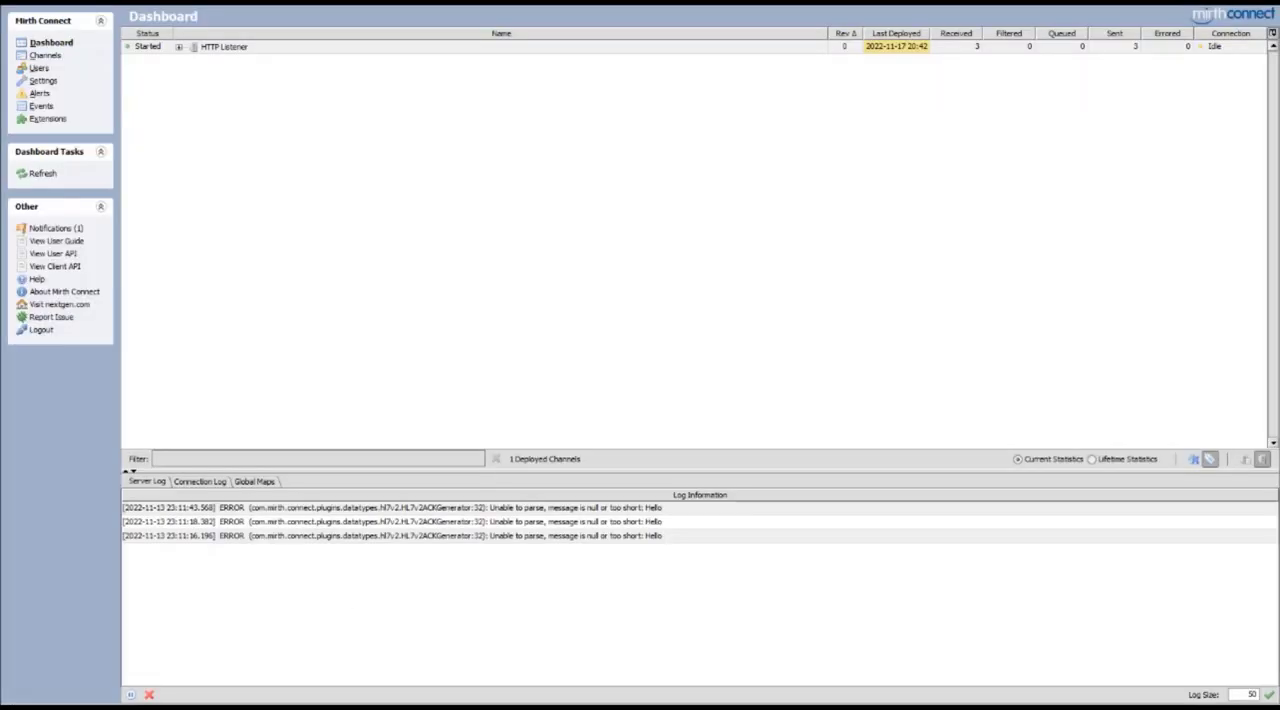
pyautogui.click(45, 55)
pyautogui.doubleClick(270, 47)
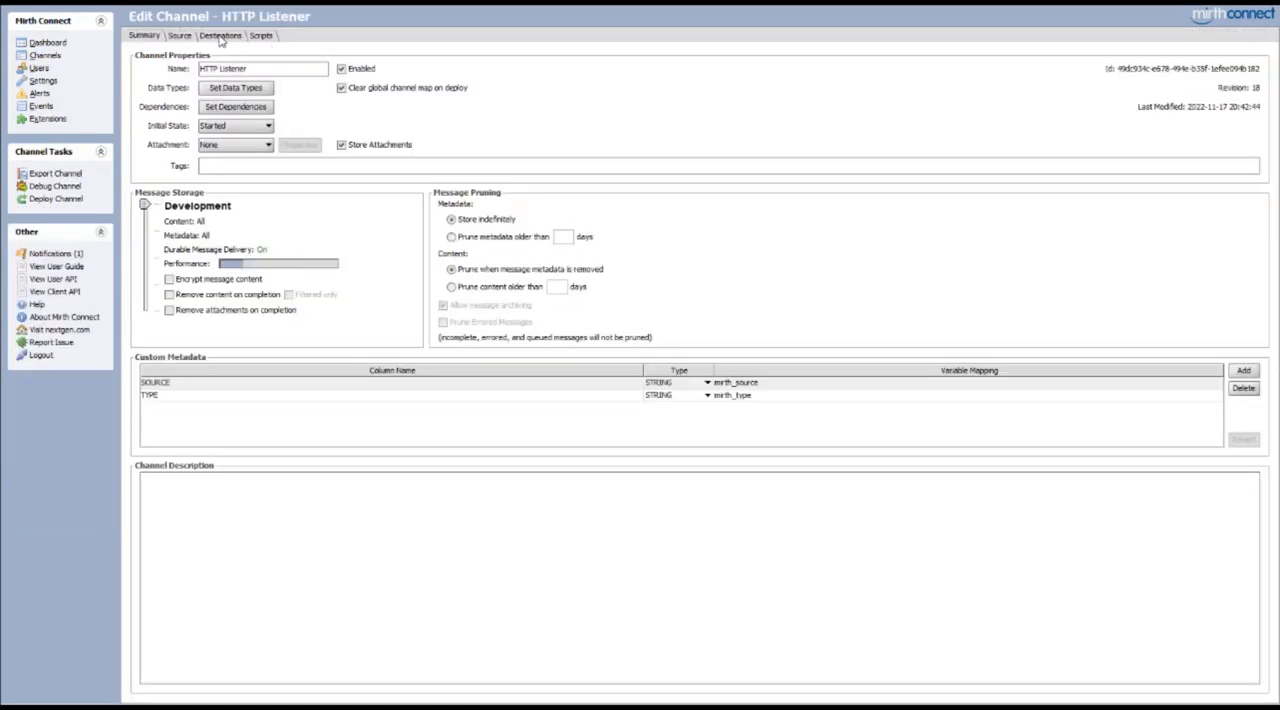
pyautogui.click(221, 37)
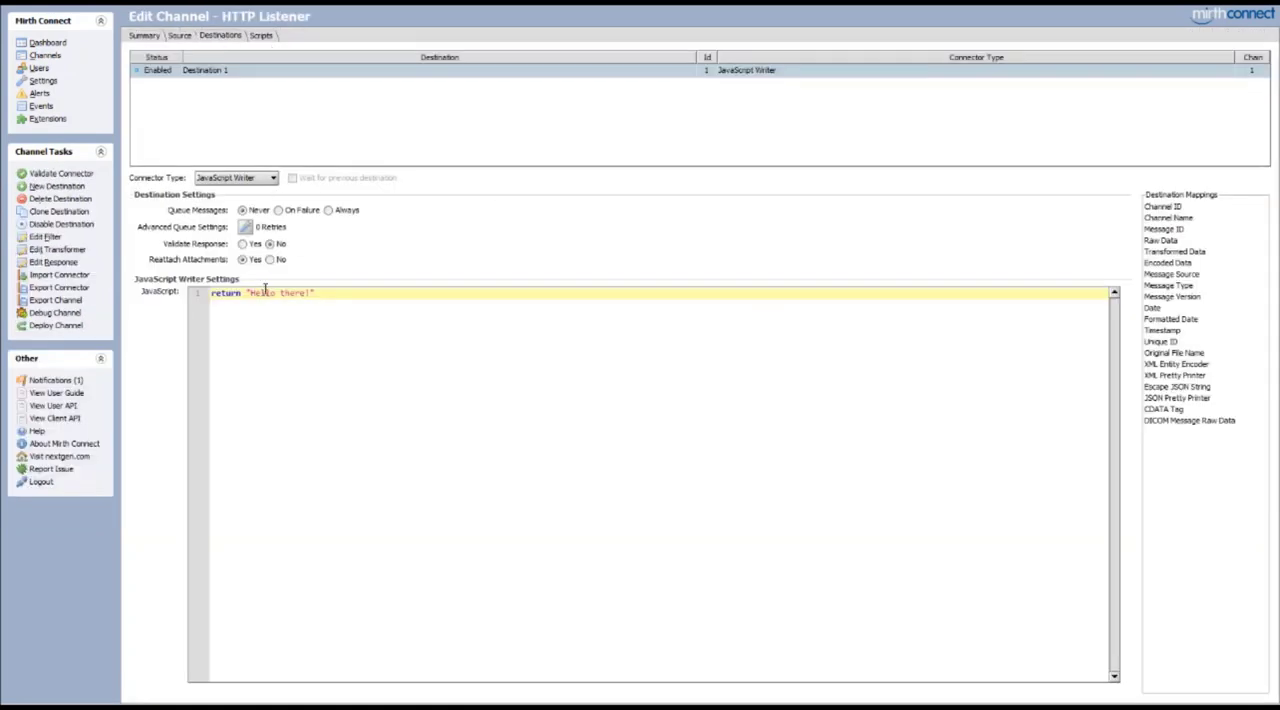
pyautogui.moveTo(250, 293); pyautogui.dragTo(330, 296)
pyautogui.click(330, 296)
pyautogui.hotkey('ctrl', 'a')
pyautogui.hotkey('ctrl', 'v')
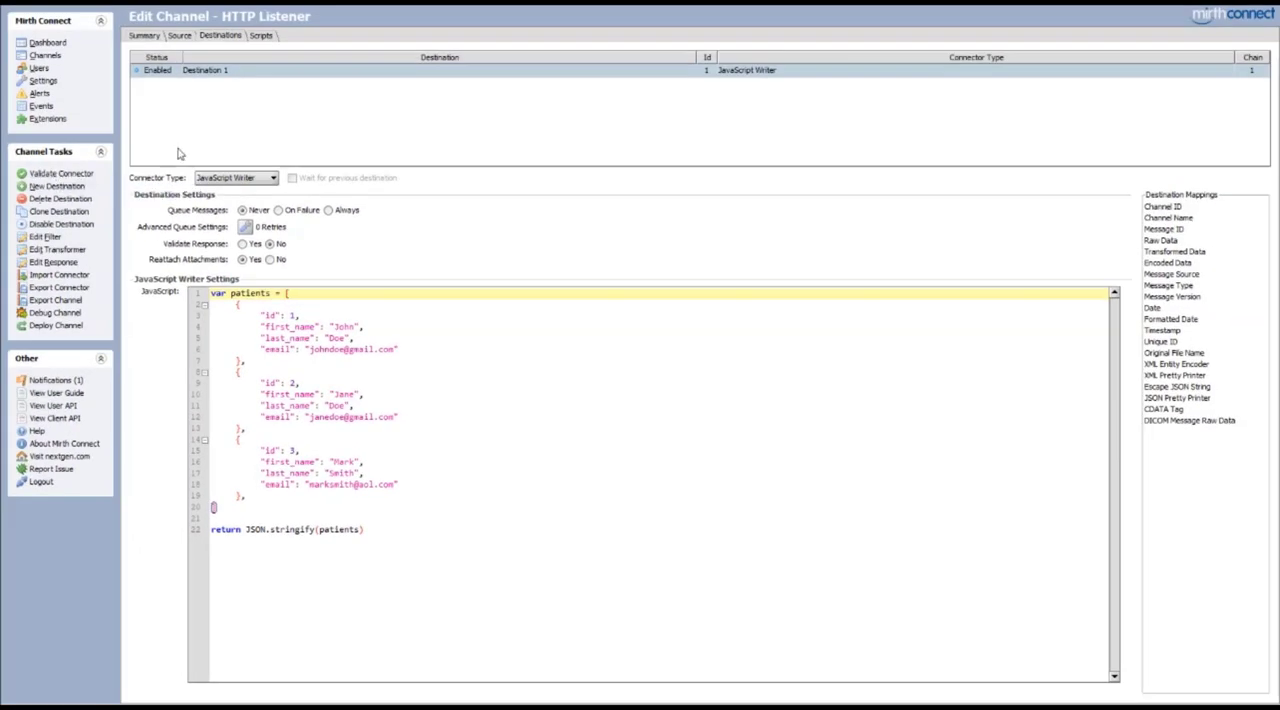
# Set the channel's data types so the source connector's outbound is XML and Destination 1's outbound is JSON
pyautogui.click(146, 36)
pyautogui.click(236, 88)
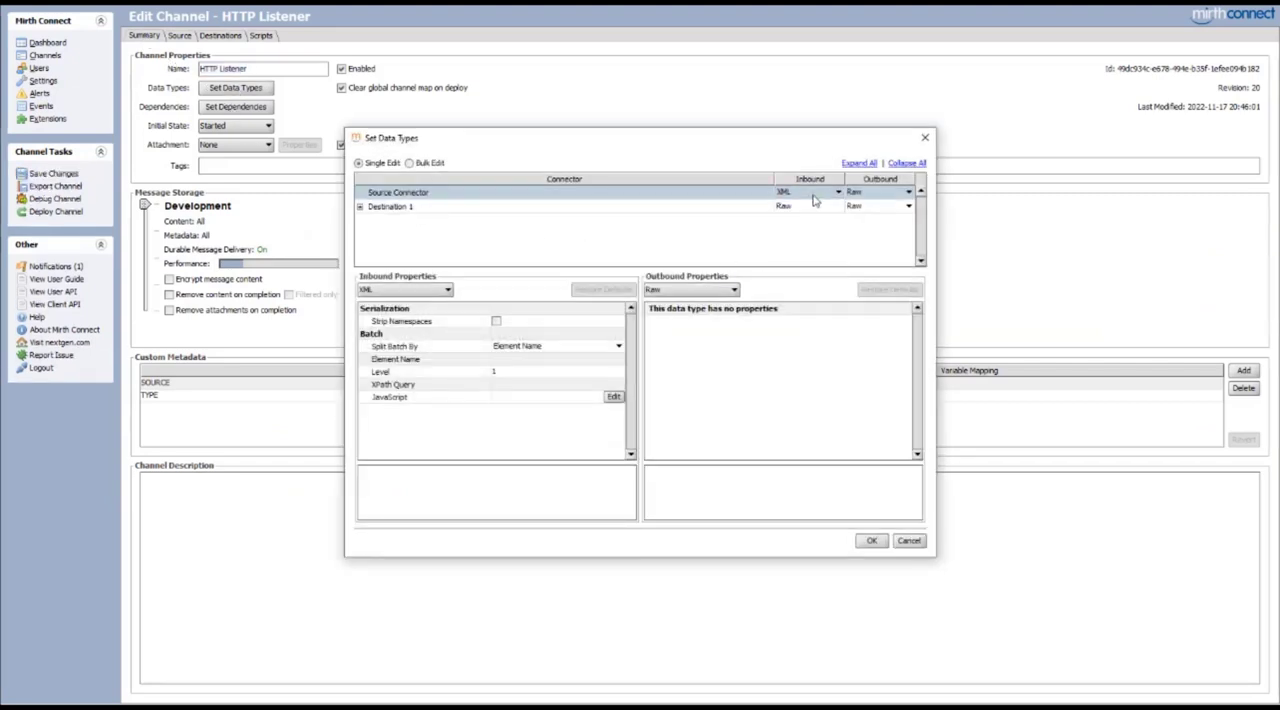
pyautogui.click(876, 193)
pyautogui.click(876, 193)
pyautogui.click(876, 193)
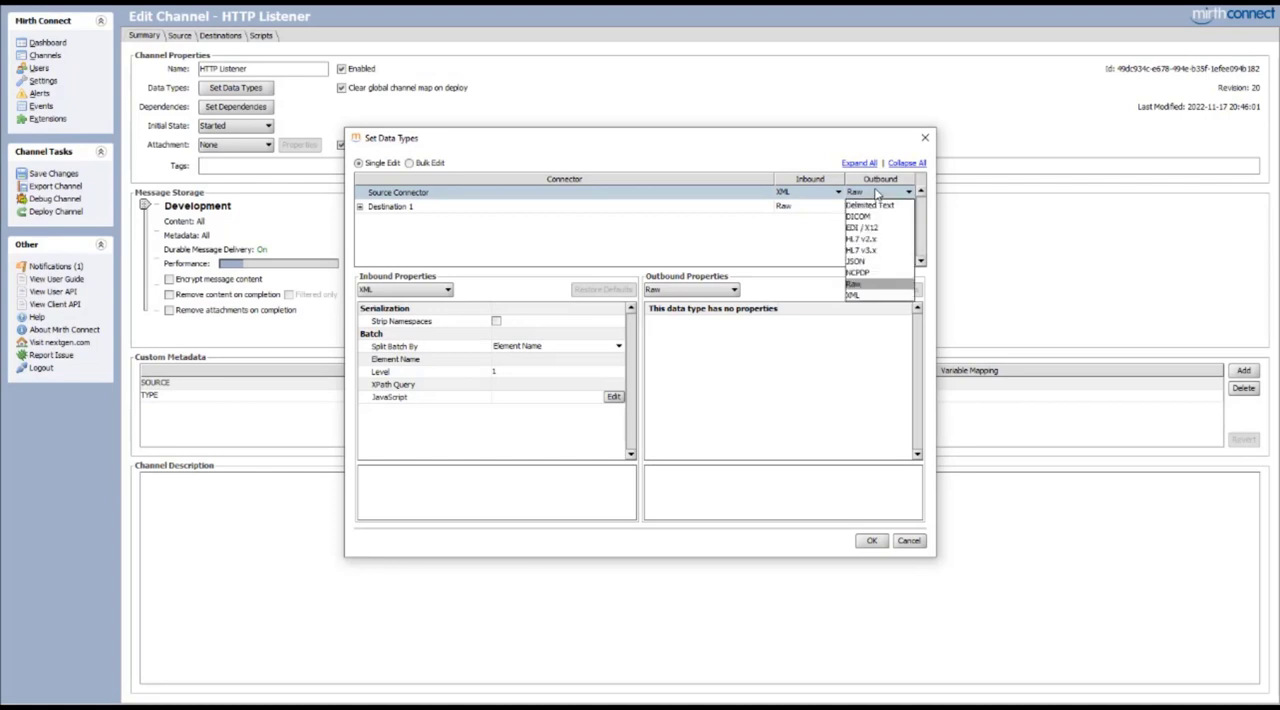
pyautogui.click(867, 297)
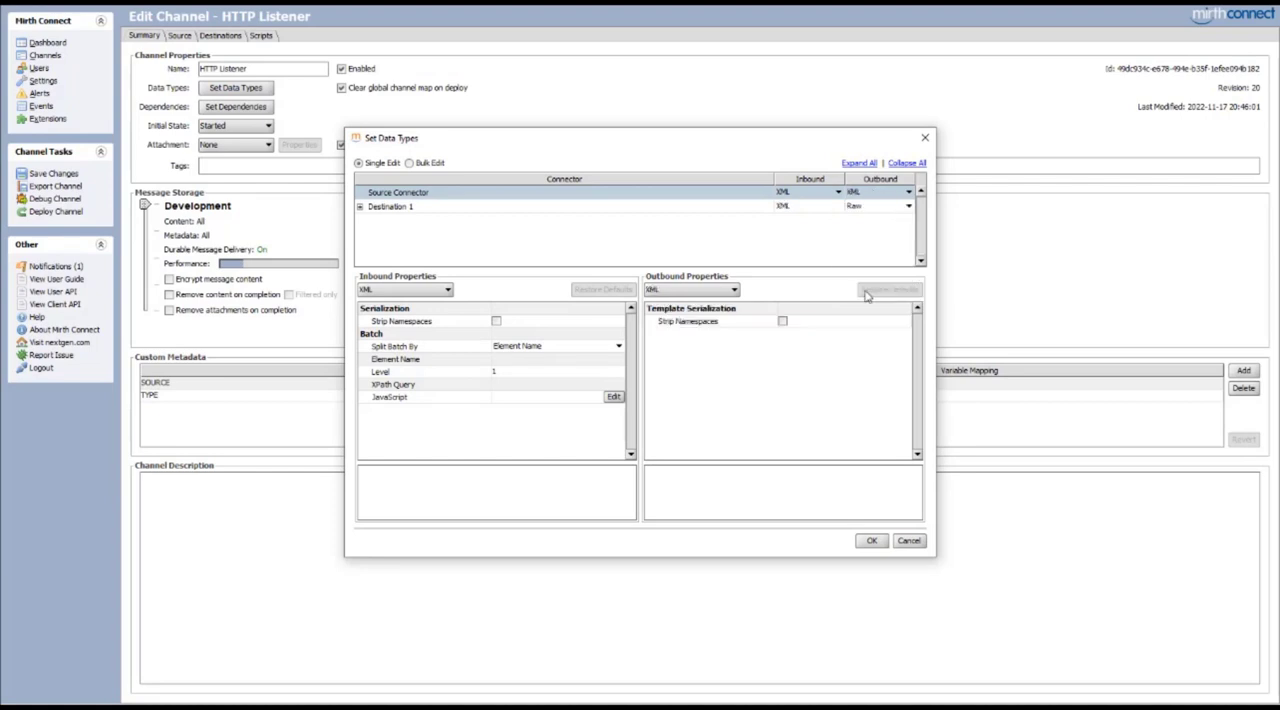
pyautogui.click(862, 207)
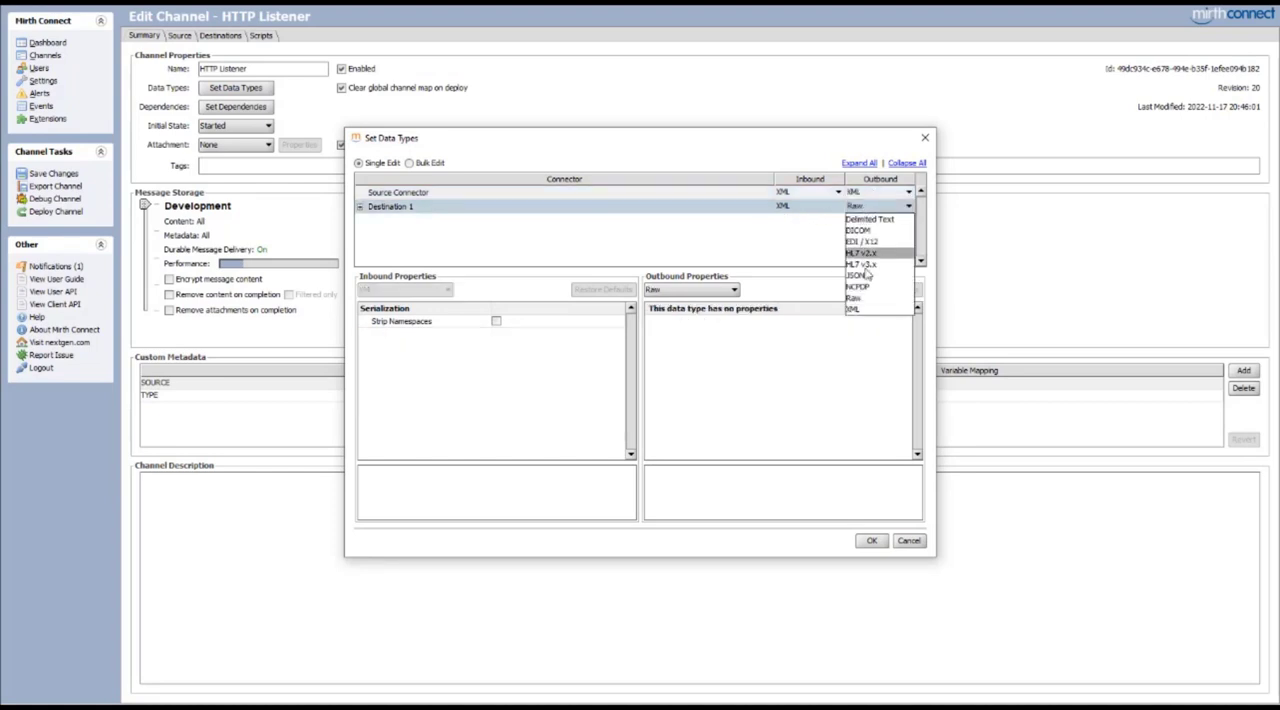
pyautogui.click(860, 277)
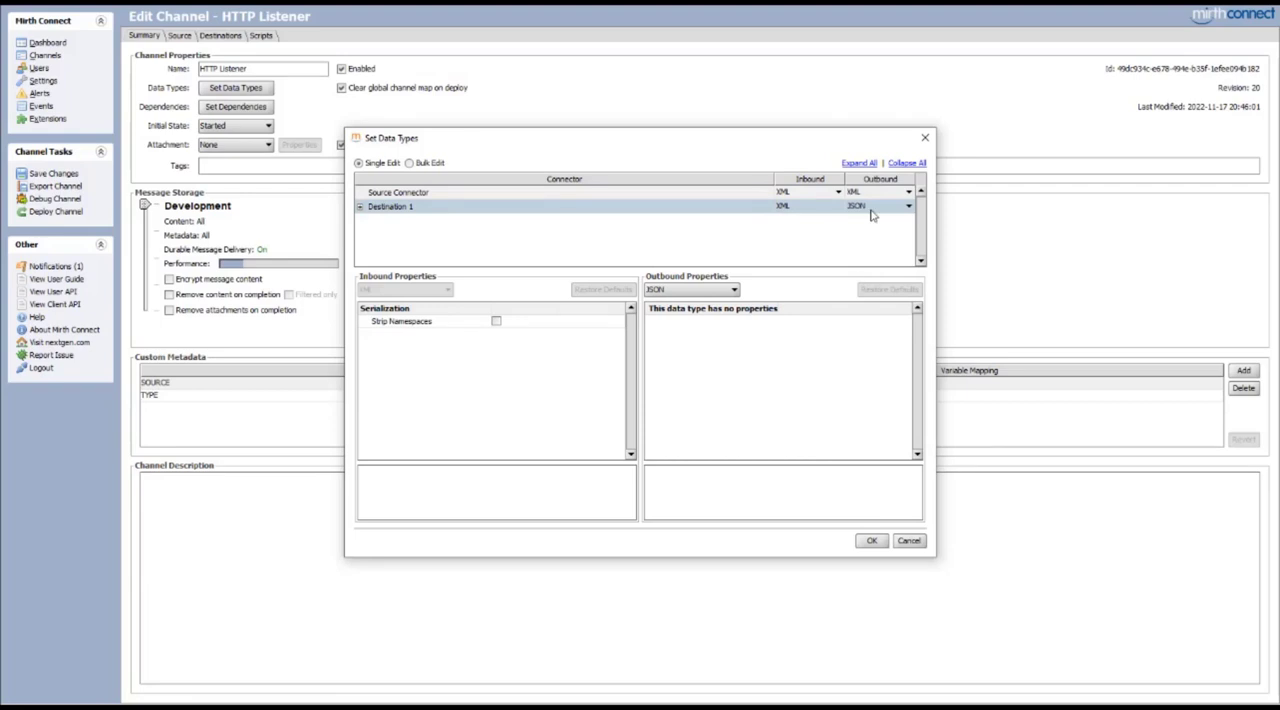
pyautogui.click(871, 541)
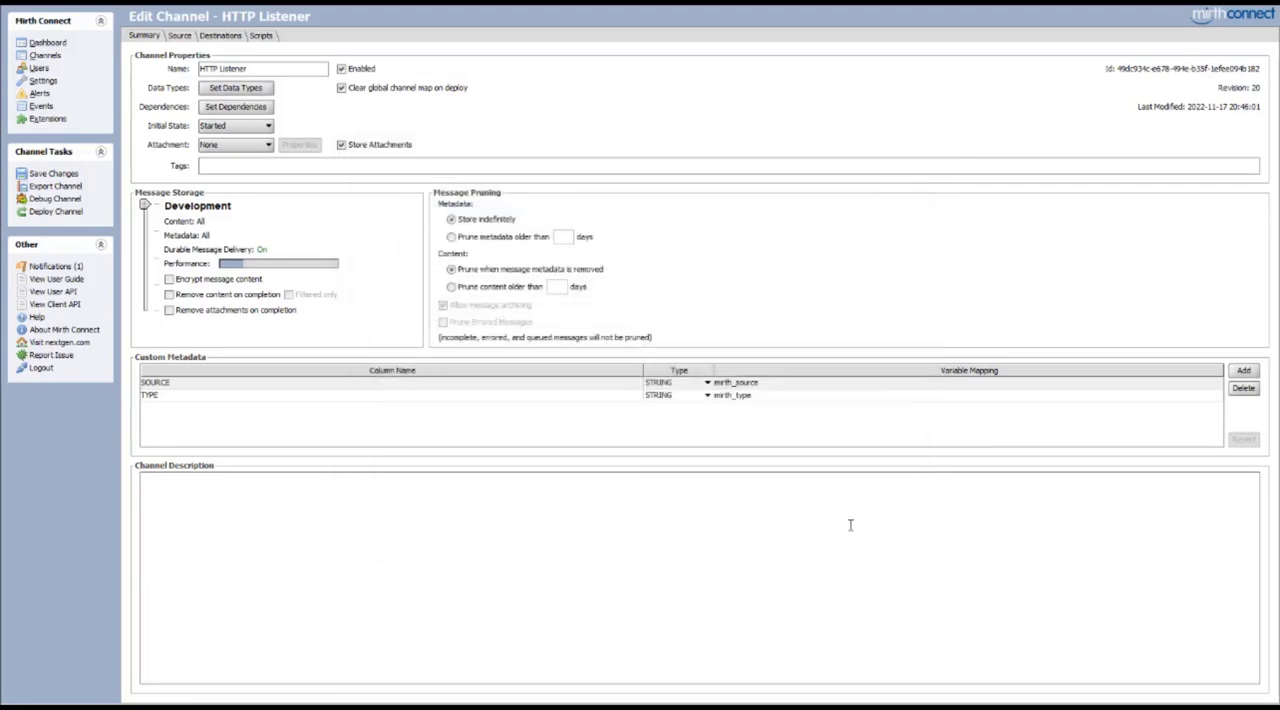
# Save the HTTP Listener channel's changes and deploy it
pyautogui.click(45, 175)
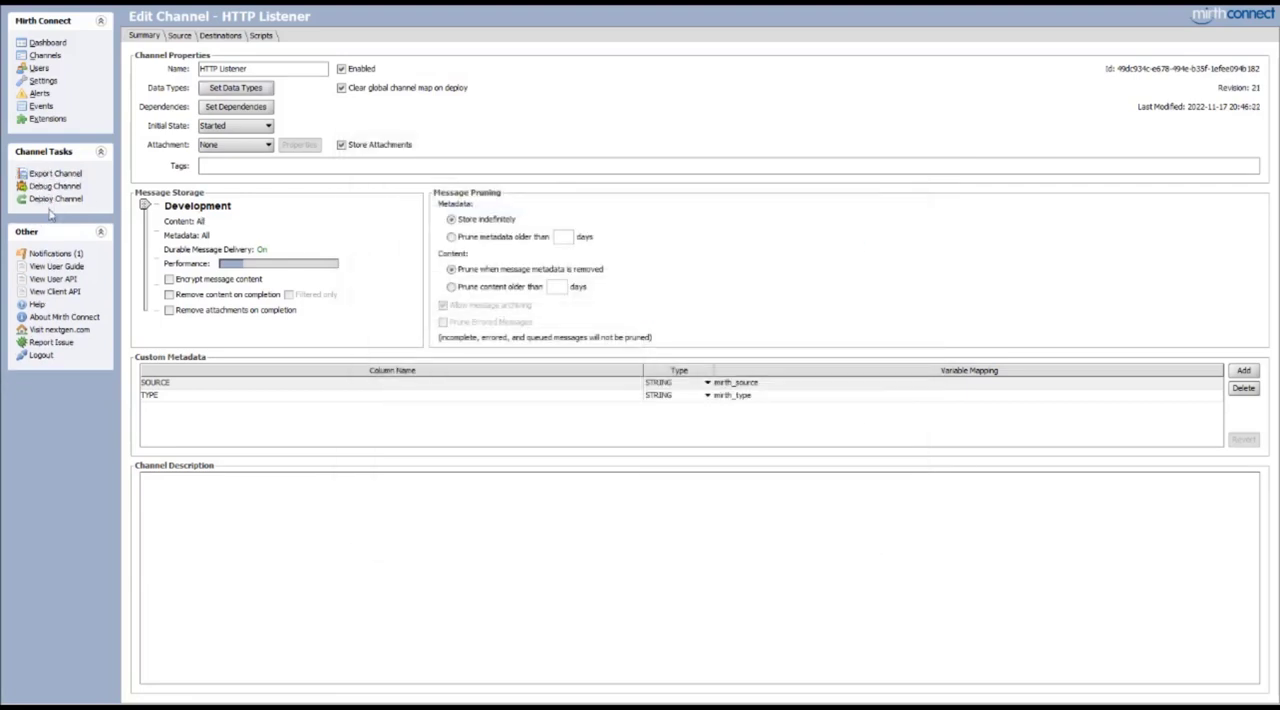
pyautogui.click(54, 199)
pyautogui.click(591, 375)
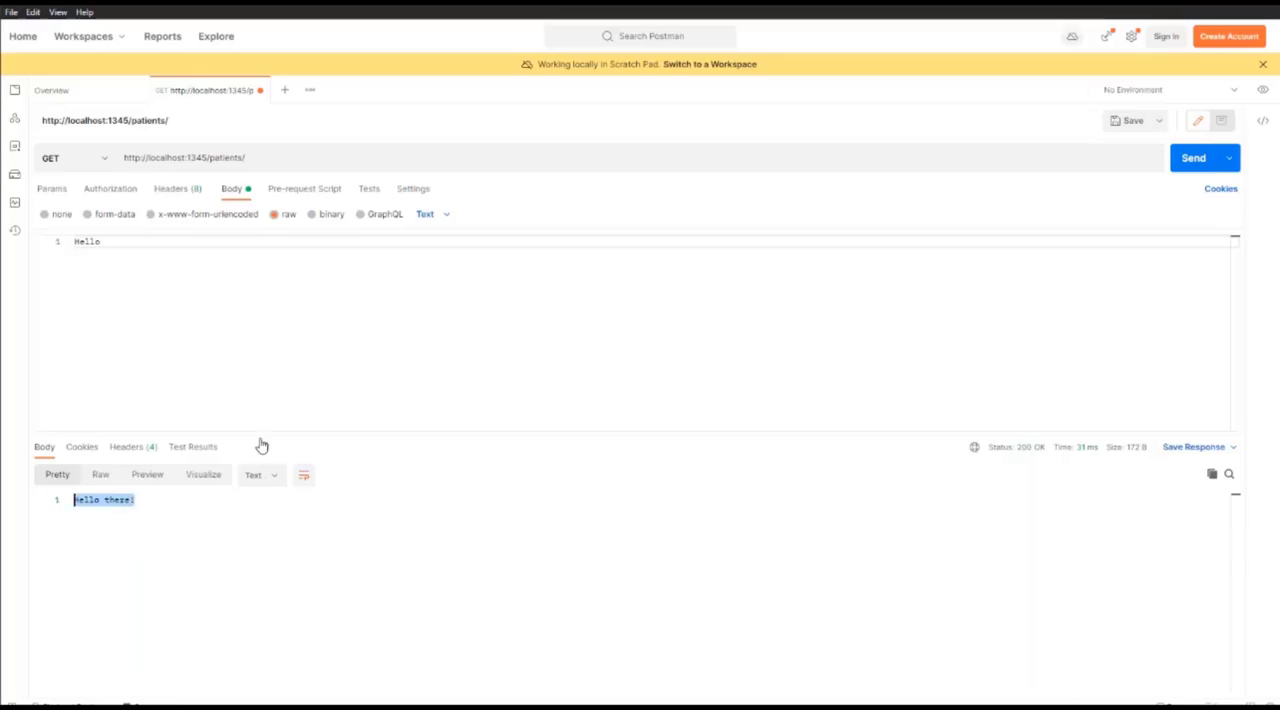
# In Postman, set the GET request's body to none, resend it, and select the whole response
pyautogui.moveTo(183, 249); pyautogui.dragTo(57, 242)
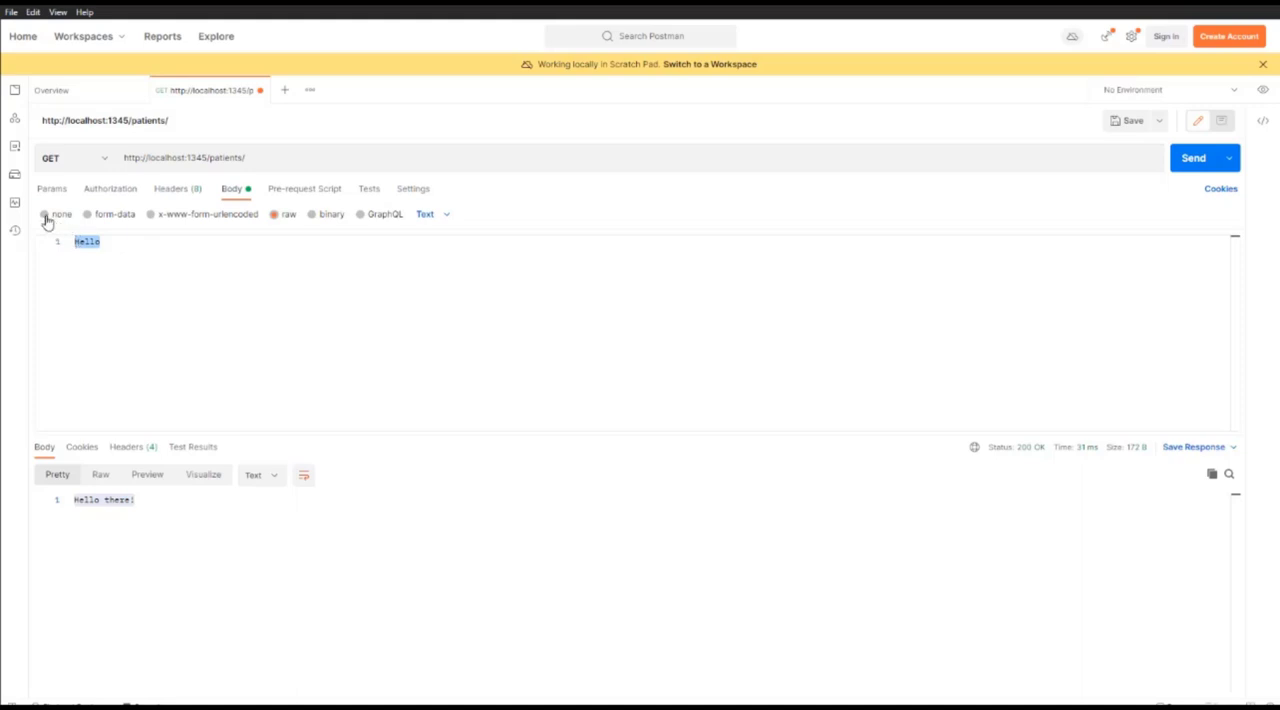
pyautogui.click(46, 219)
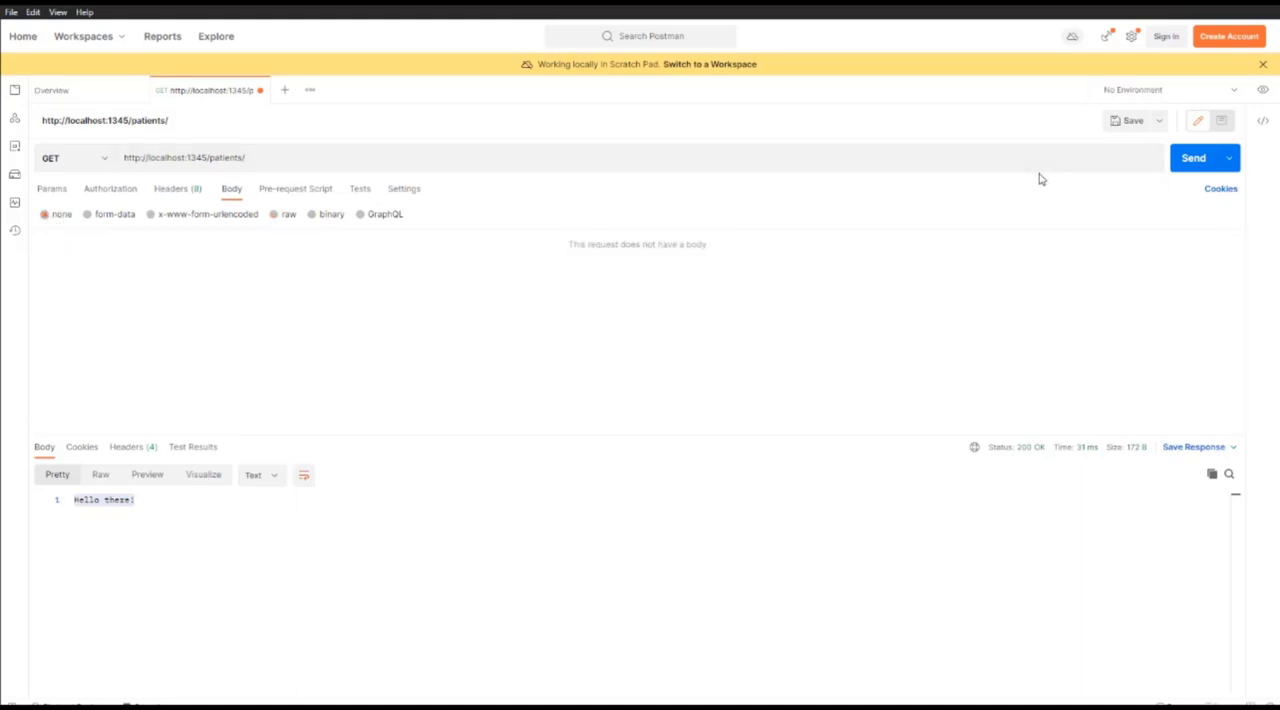
pyautogui.click(1198, 163)
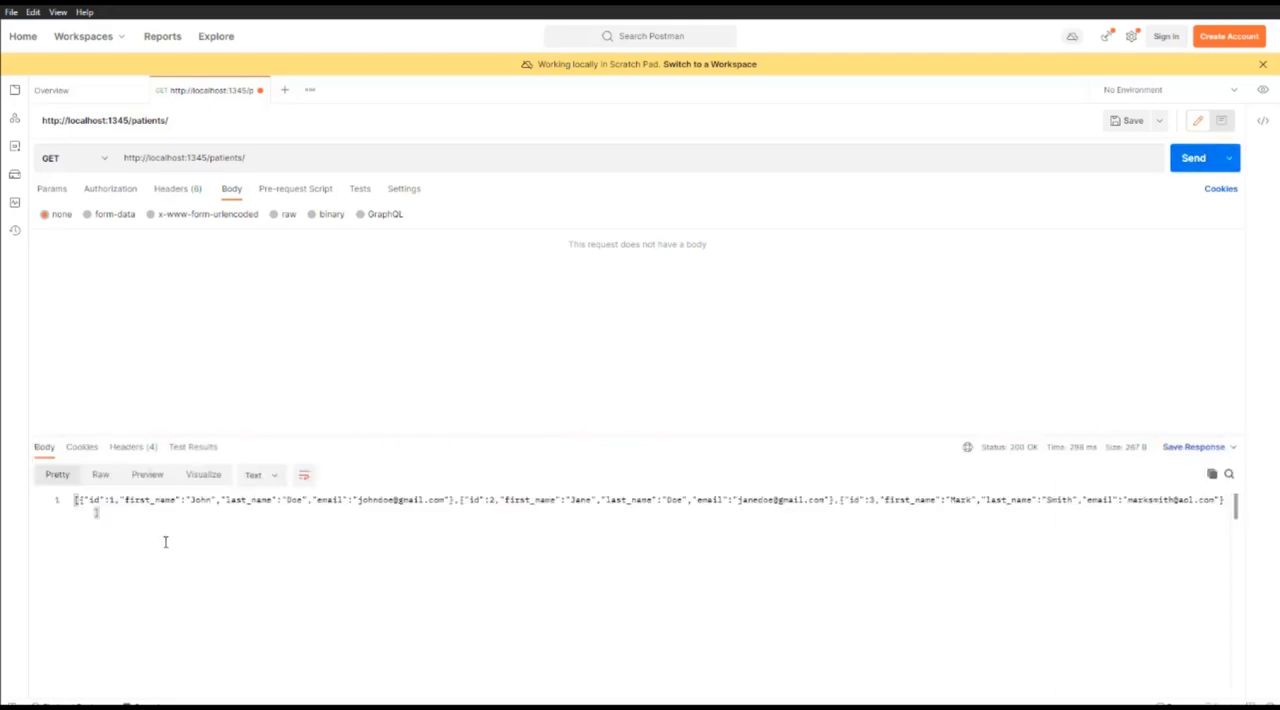
pyautogui.hotkey('ctrl', 'a')
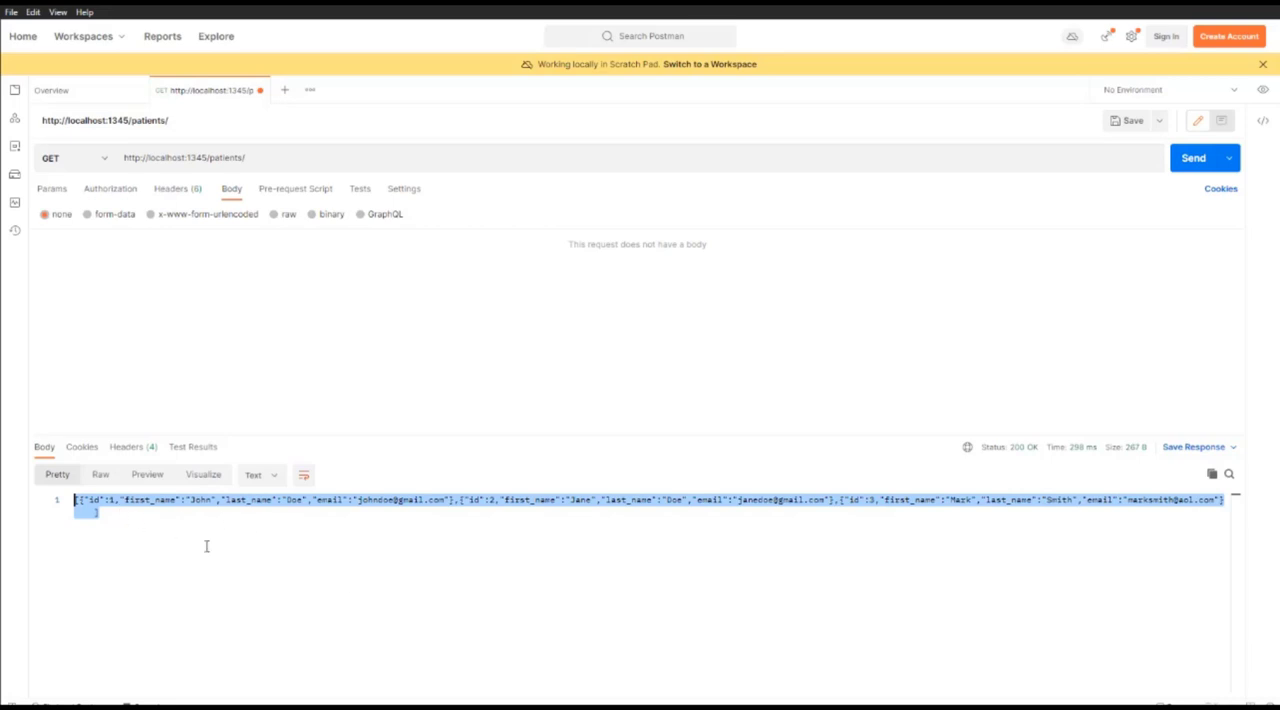
# In Mirth Connect, set the HTTP Listener source's response content type to application/json, and save and deploy the channel
pyautogui.click(418, 704)
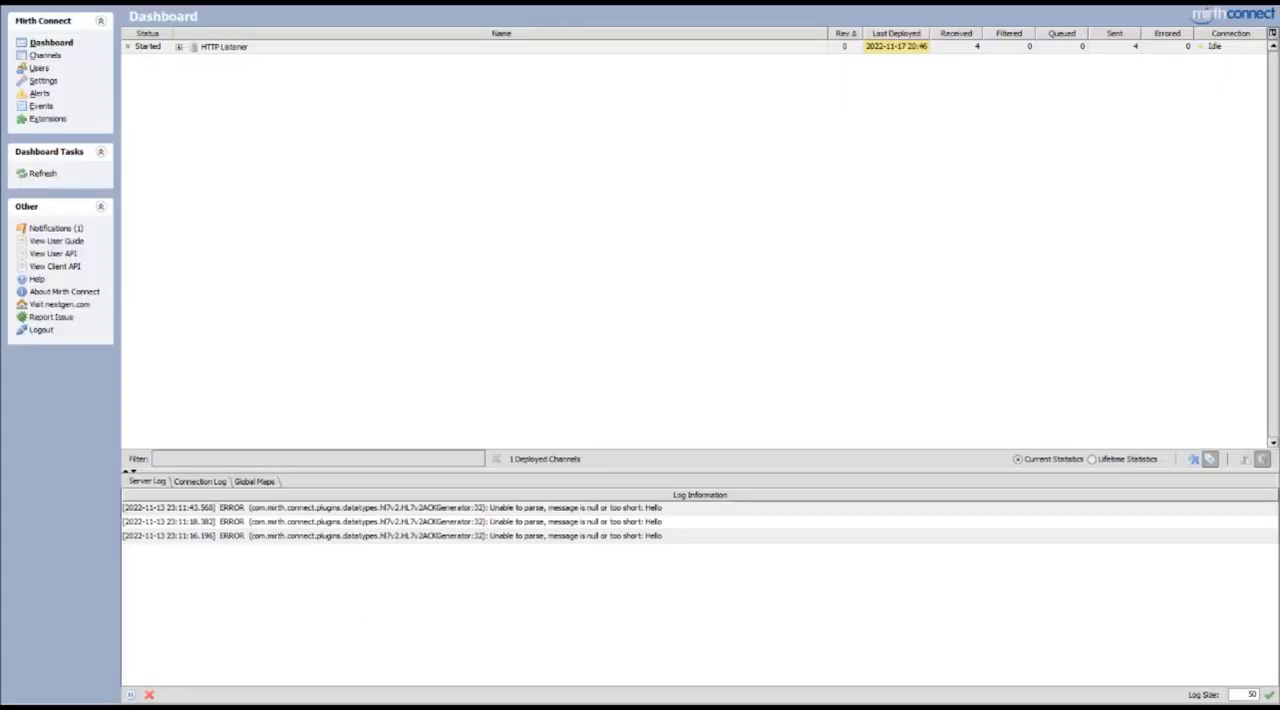
pyautogui.click(46, 55)
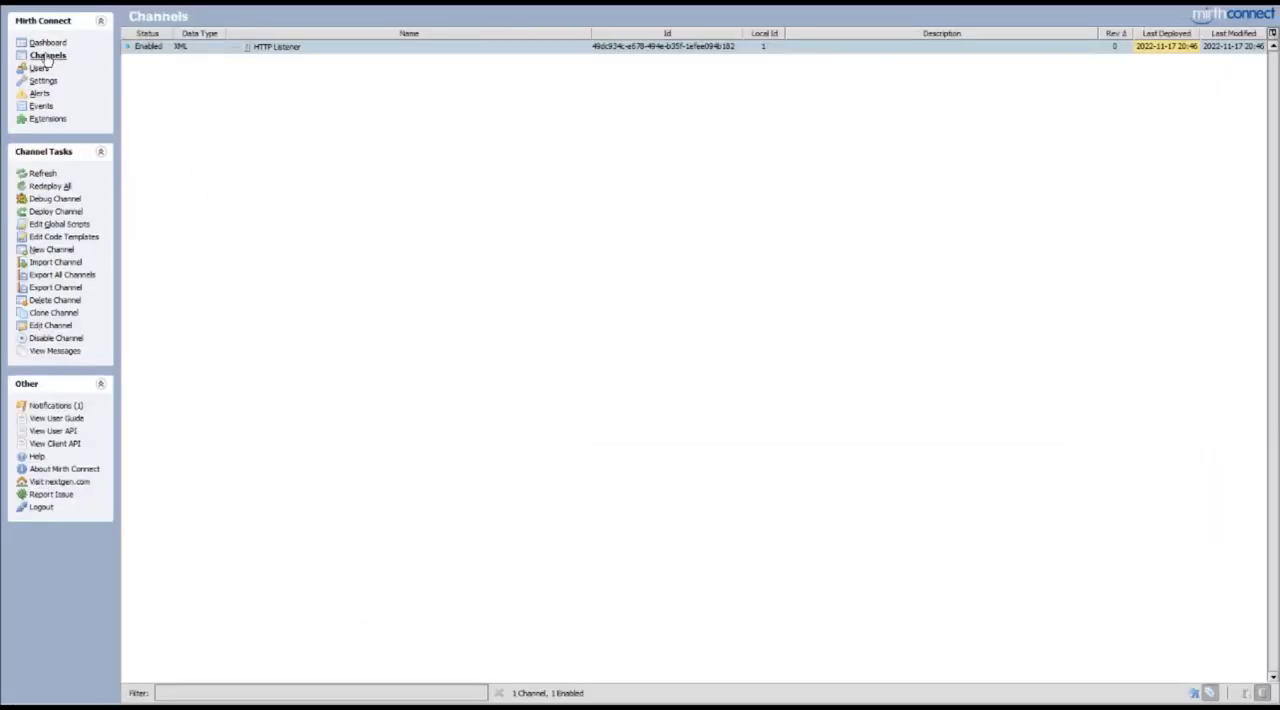
pyautogui.doubleClick(287, 52)
pyautogui.click(178, 36)
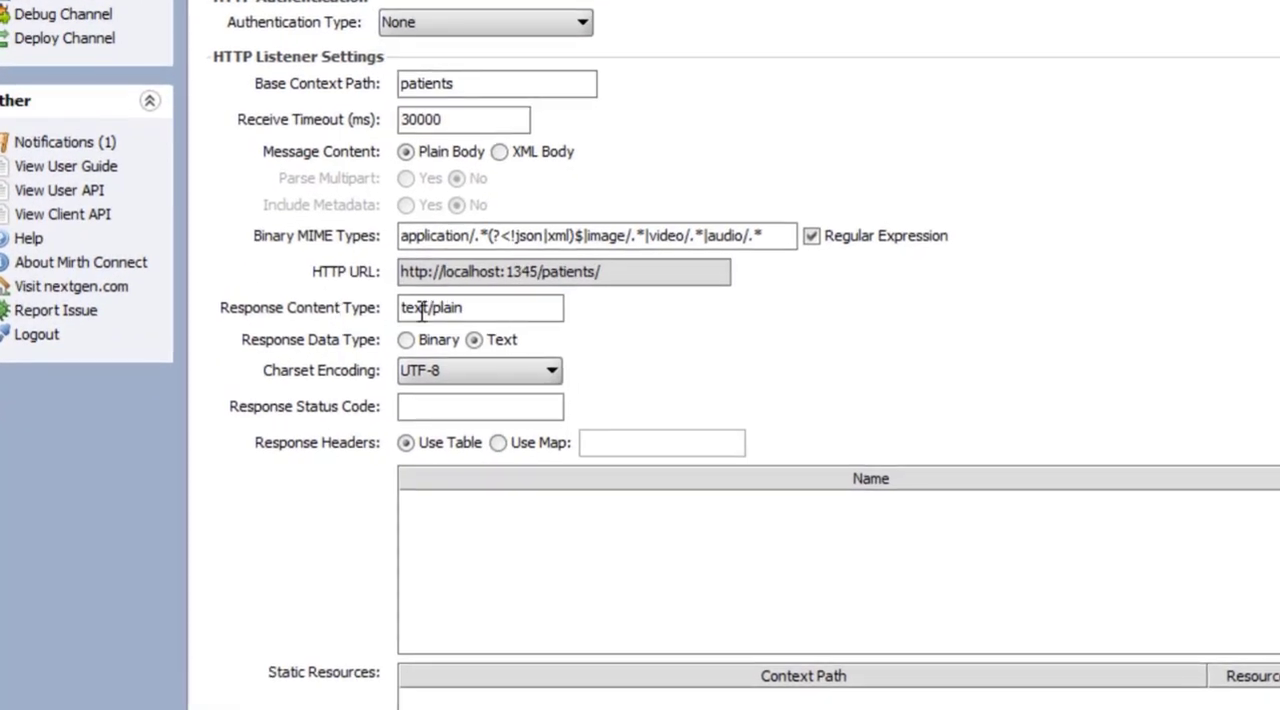
pyautogui.moveTo(477, 309); pyautogui.dragTo(371, 309)
pyautogui.write('application')
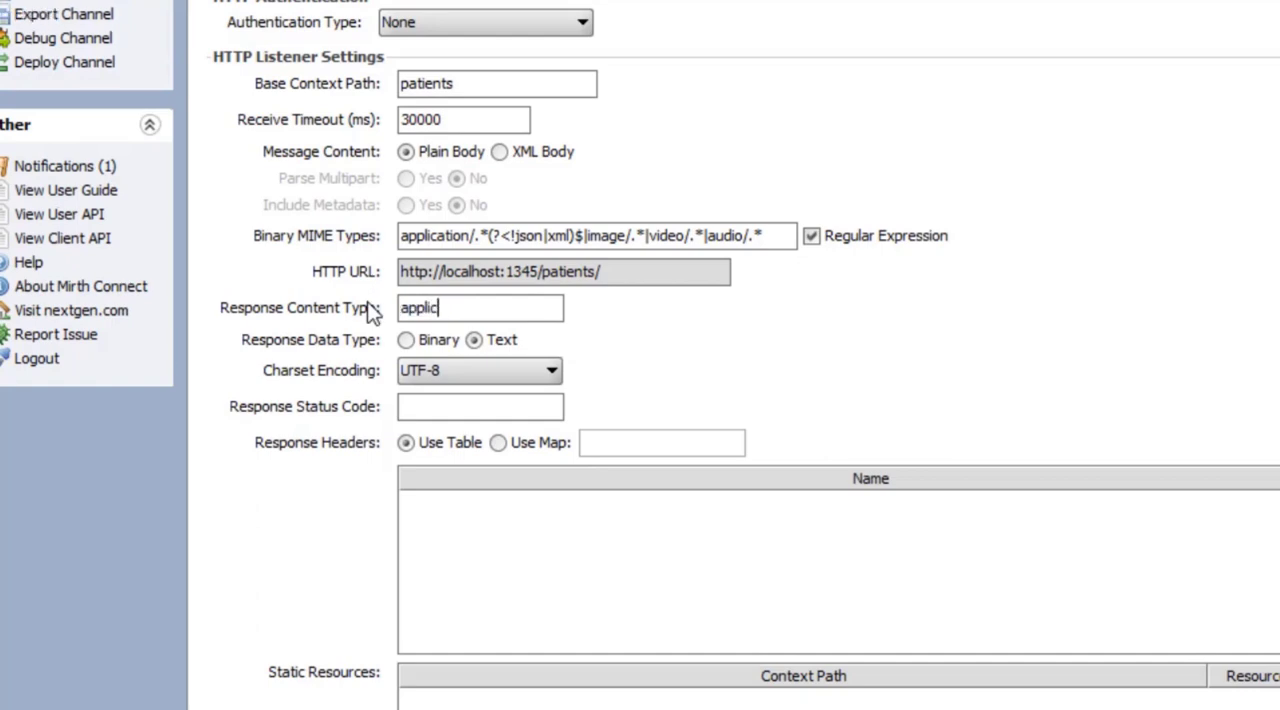
pyautogui.write('/json')
pyautogui.click(57, 275)
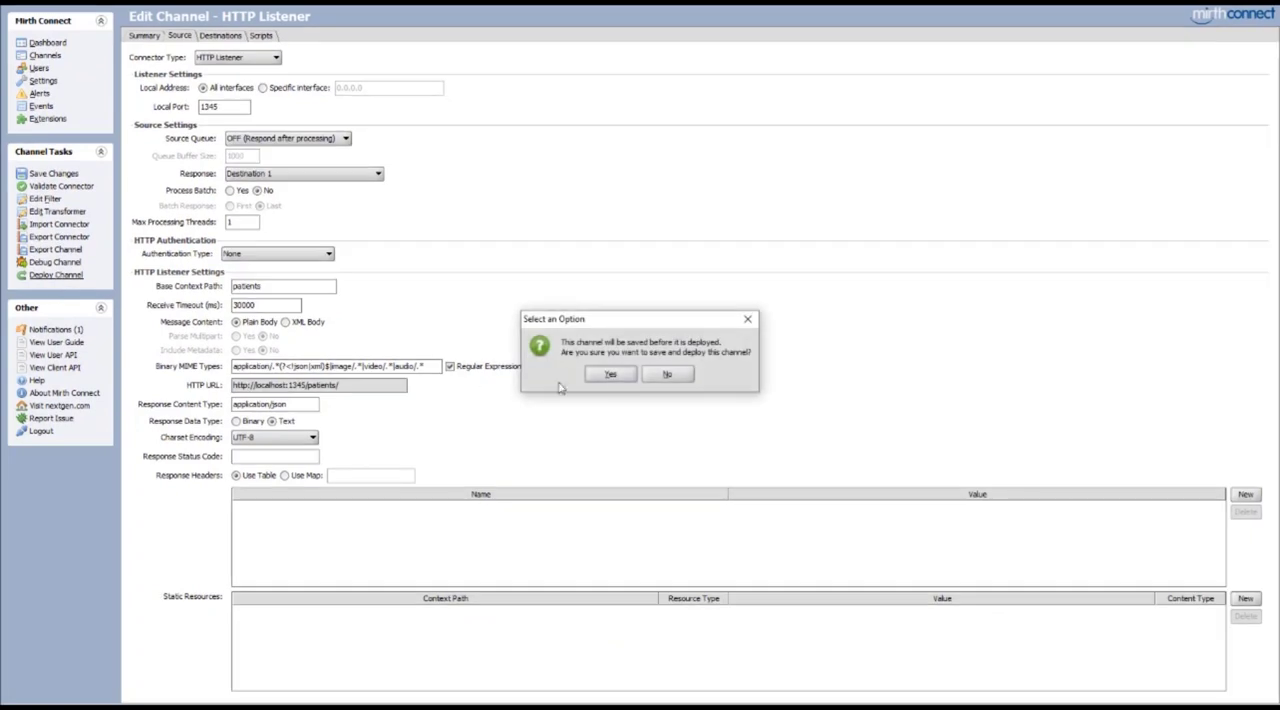
pyautogui.click(612, 376)
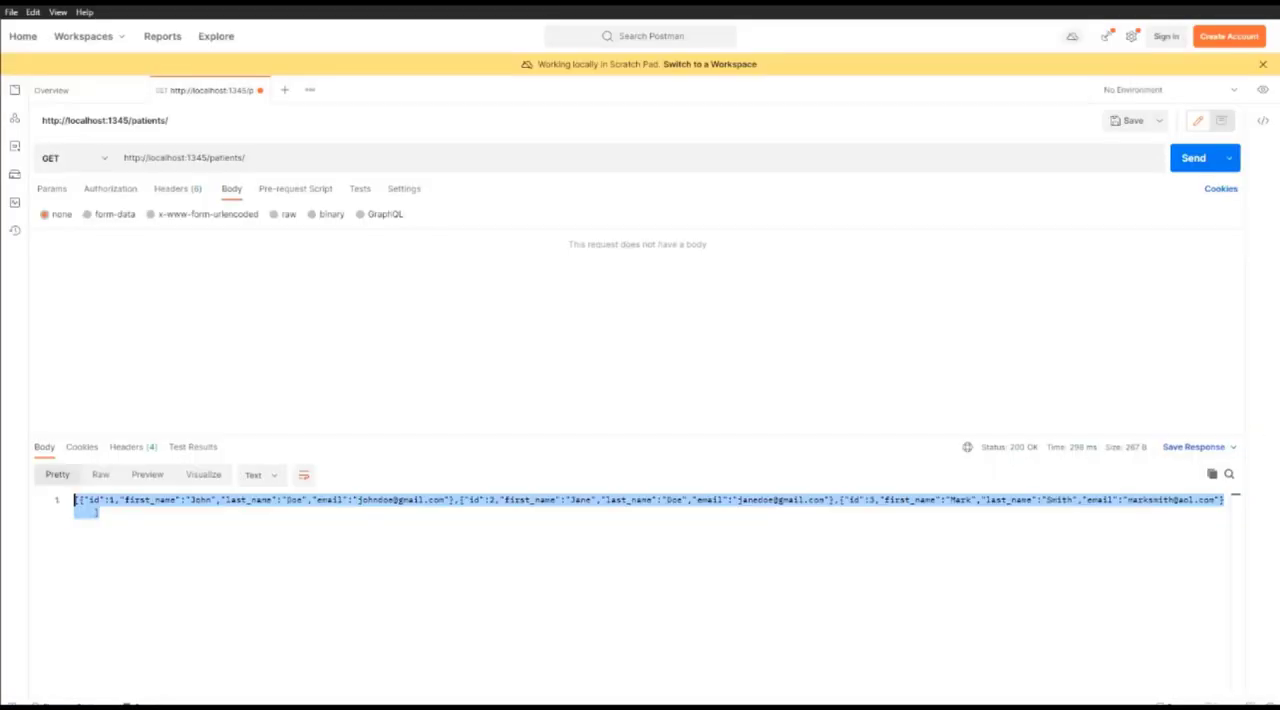
pyautogui.click(1190, 158)
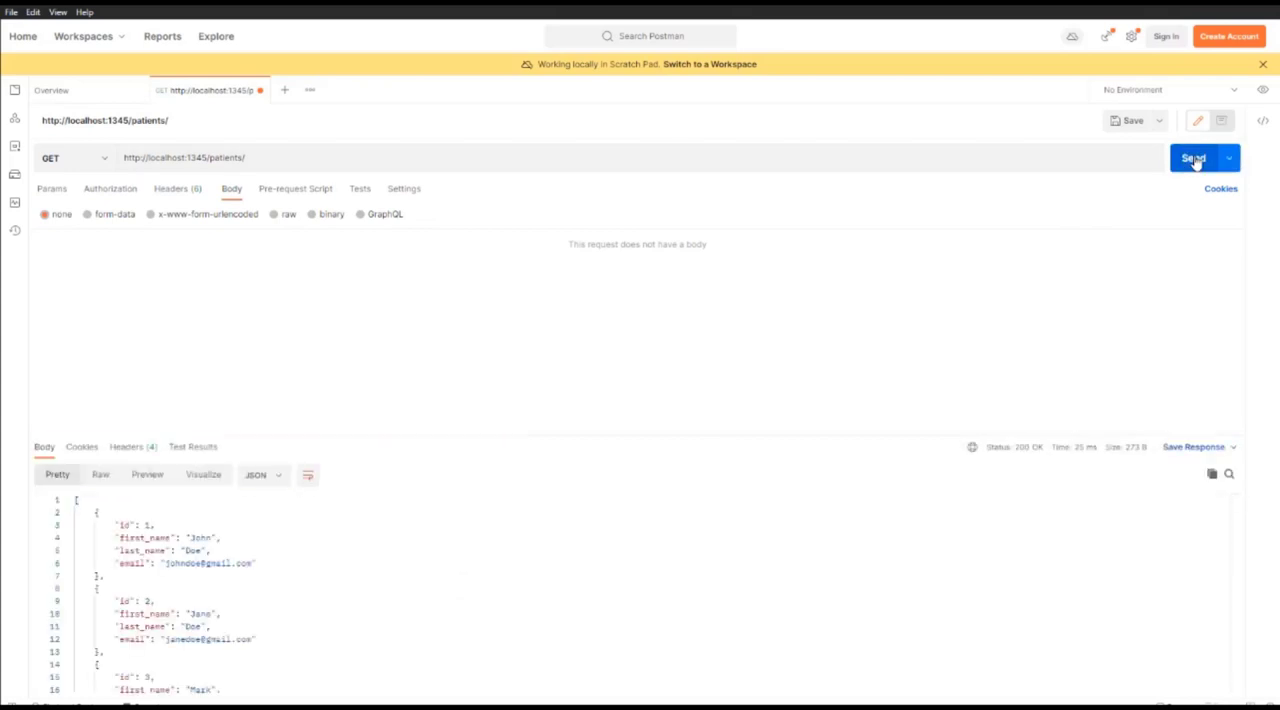
pyautogui.scroll(-3, 150, 585)
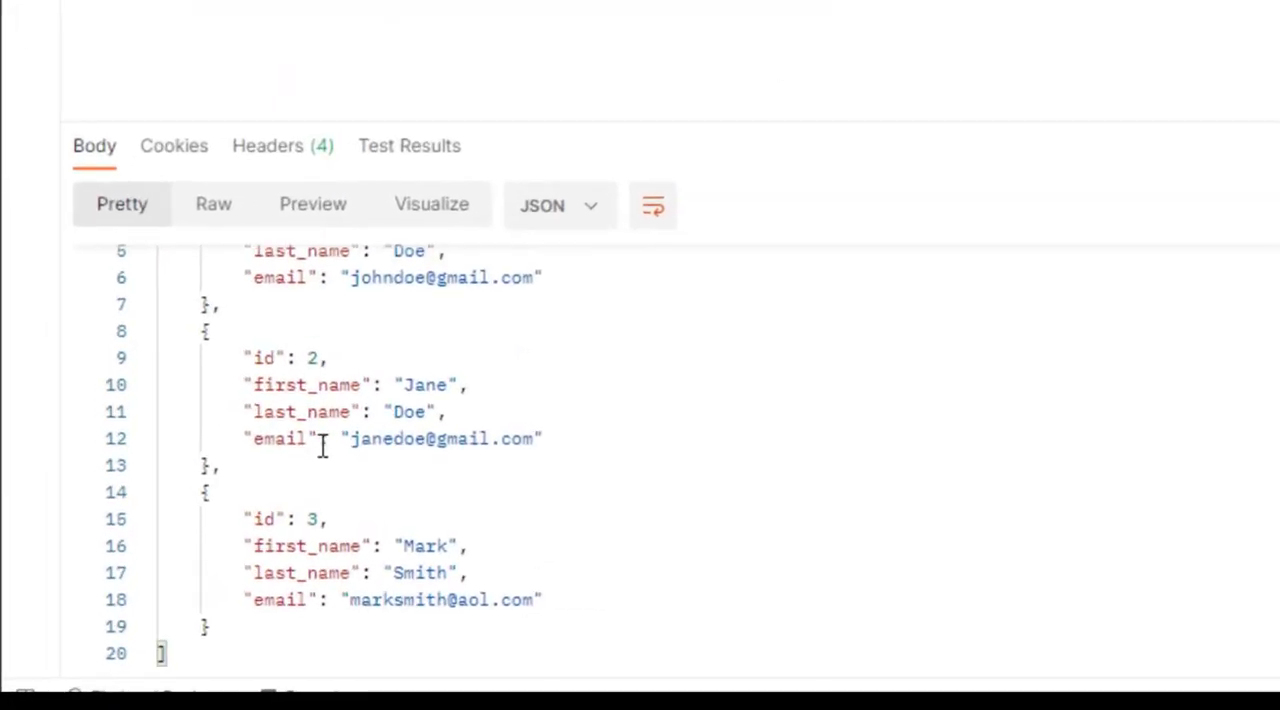
pyautogui.scroll(2, 428, 563)
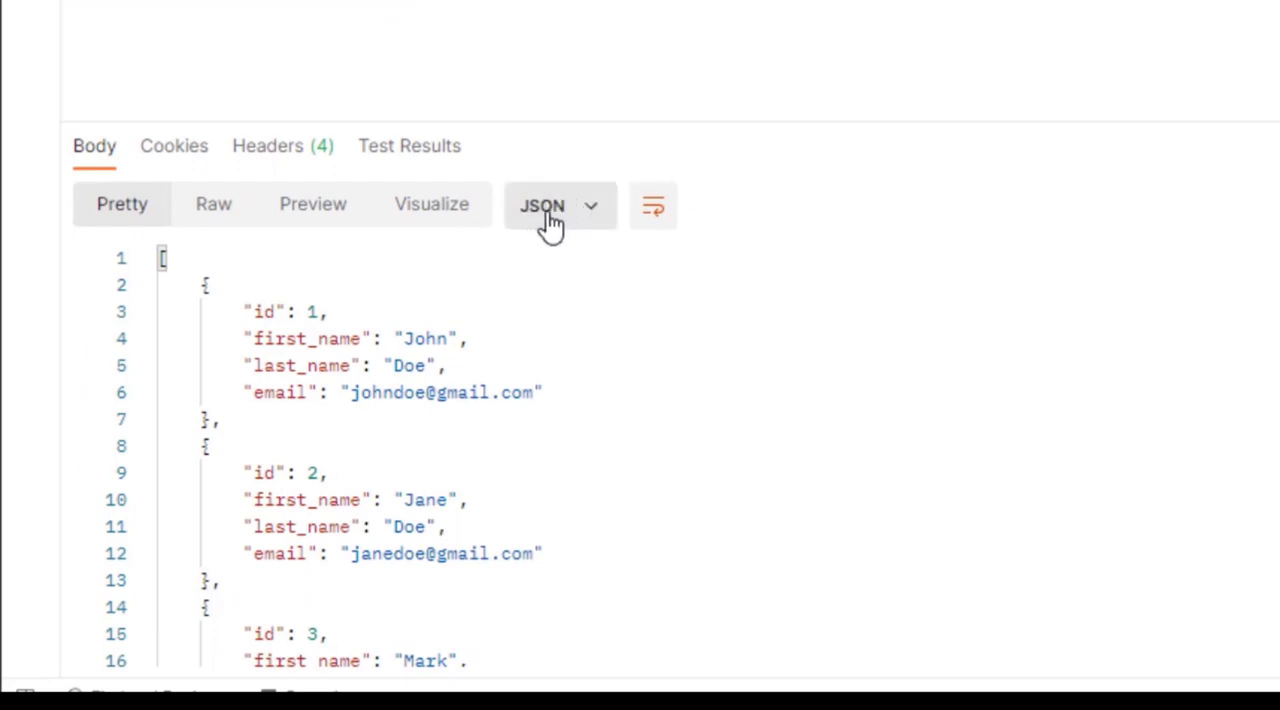
pyautogui.click(285, 148)
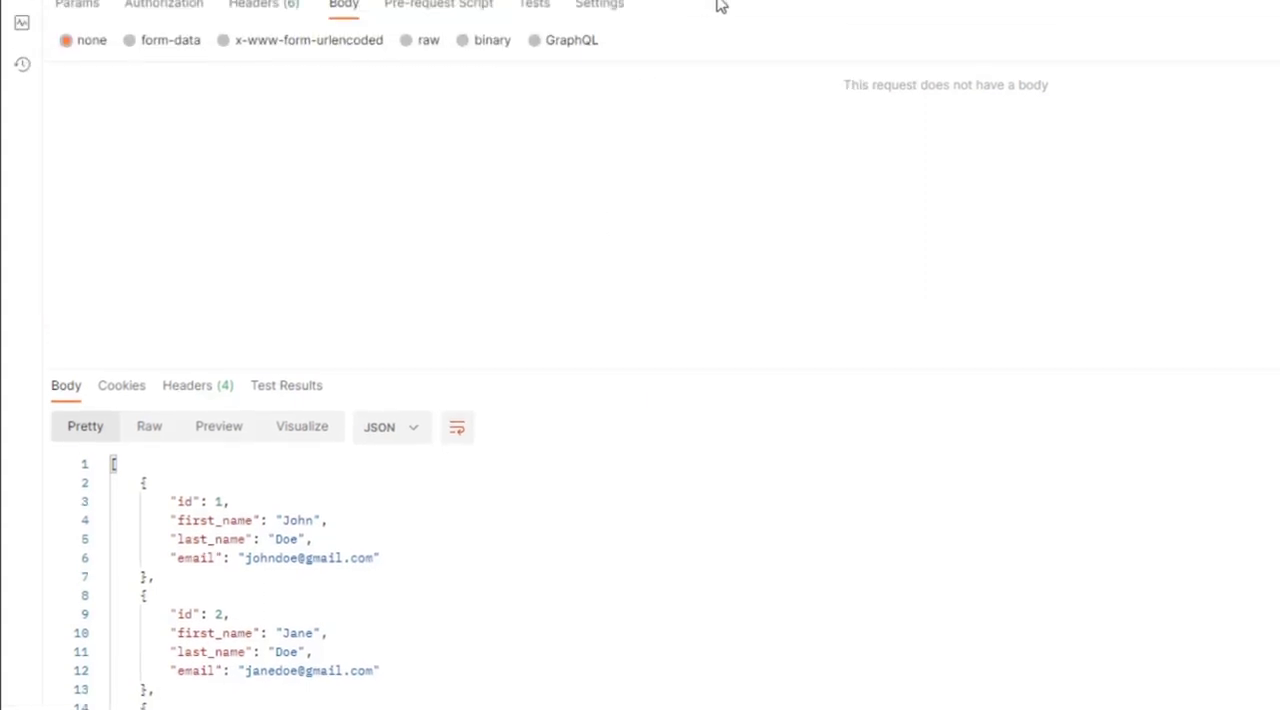
pyautogui.click(670, 186)
pyautogui.press('BackSpace')
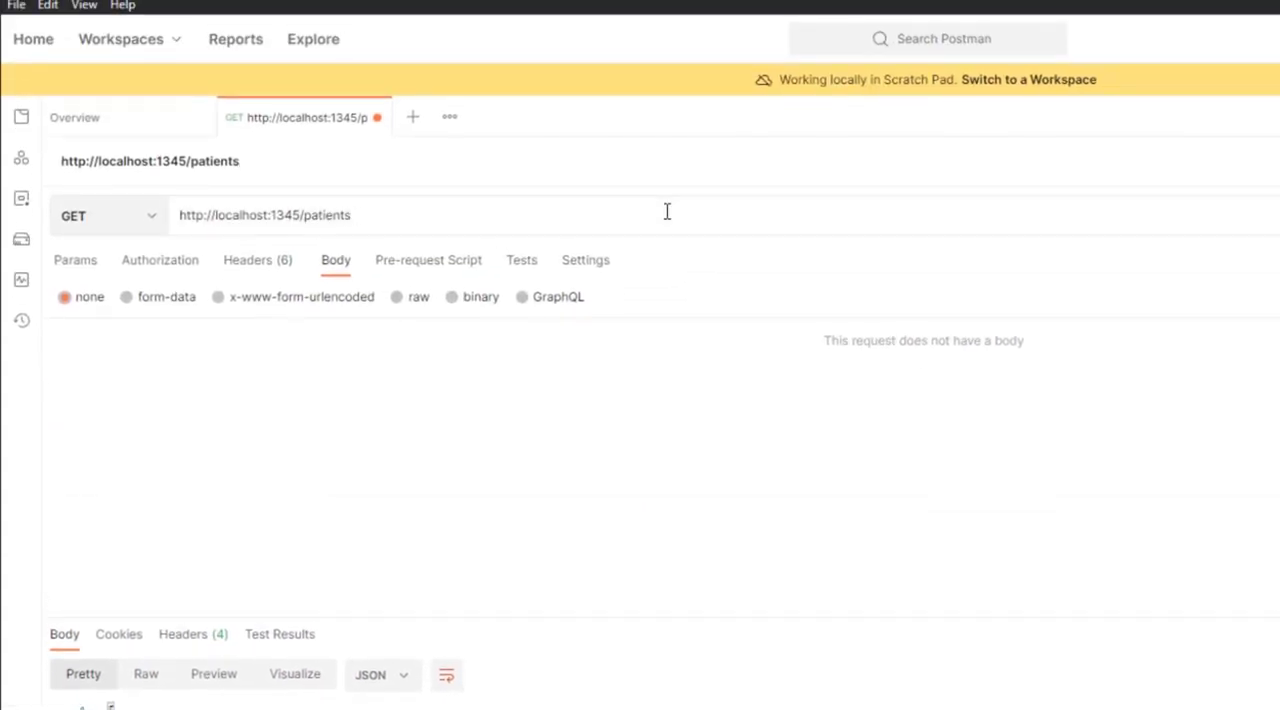
pyautogui.write('?patient_id=1')
pyautogui.moveTo(449, 214); pyautogui.dragTo(354, 216)
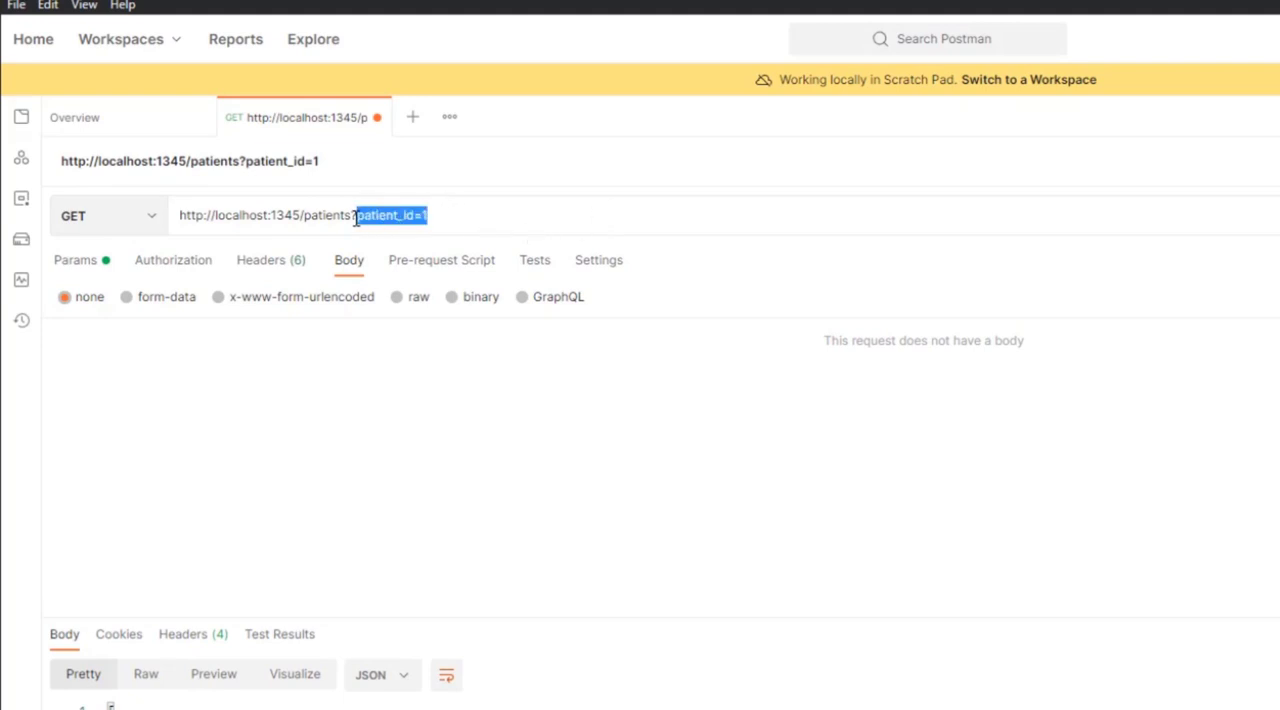
pyautogui.click(432, 217)
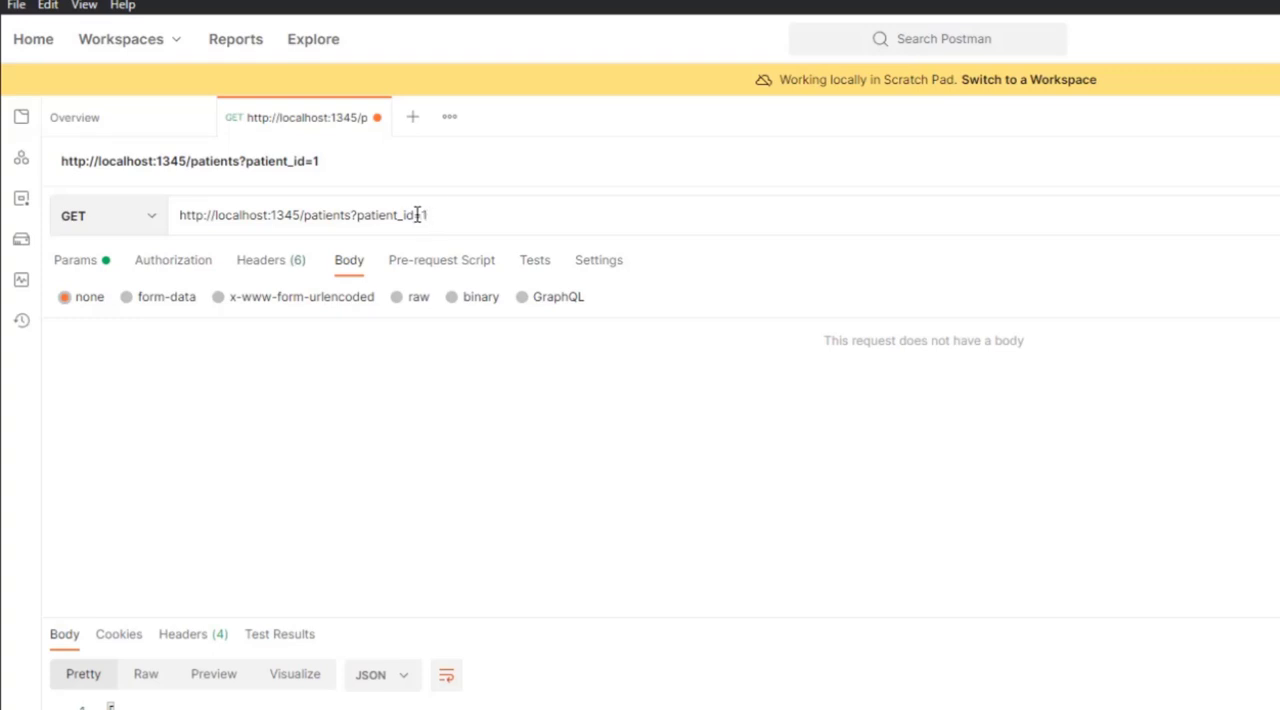
pyautogui.moveTo(424, 216); pyautogui.dragTo(441, 220)
pyautogui.click(441, 220)
pyautogui.click(1238, 163)
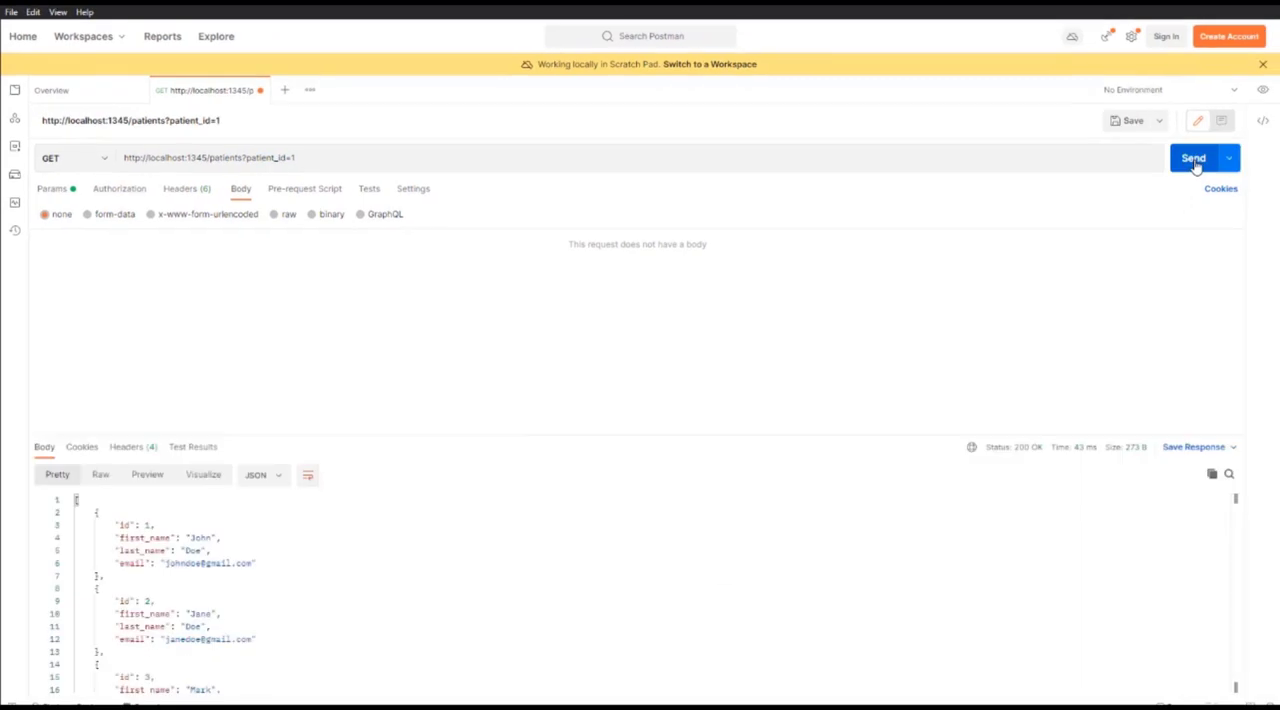
pyautogui.scroll(-2, 310, 604)
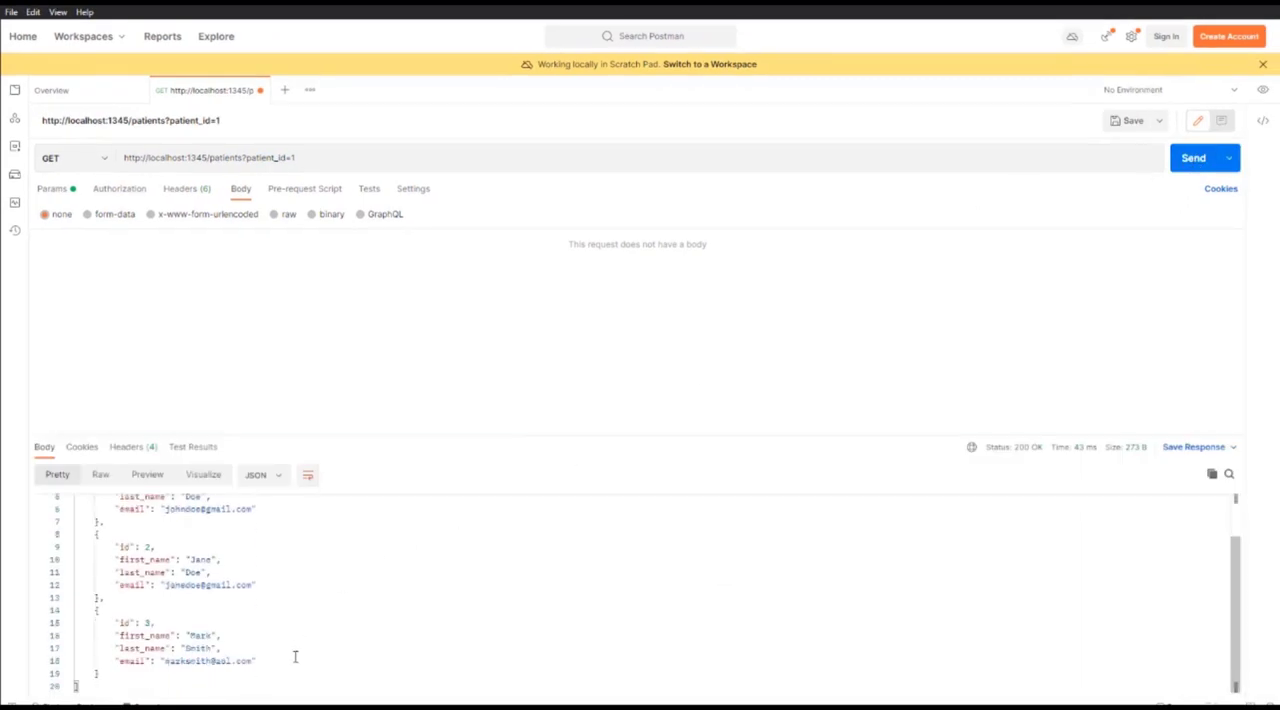
pyautogui.scroll(2, 237, 672)
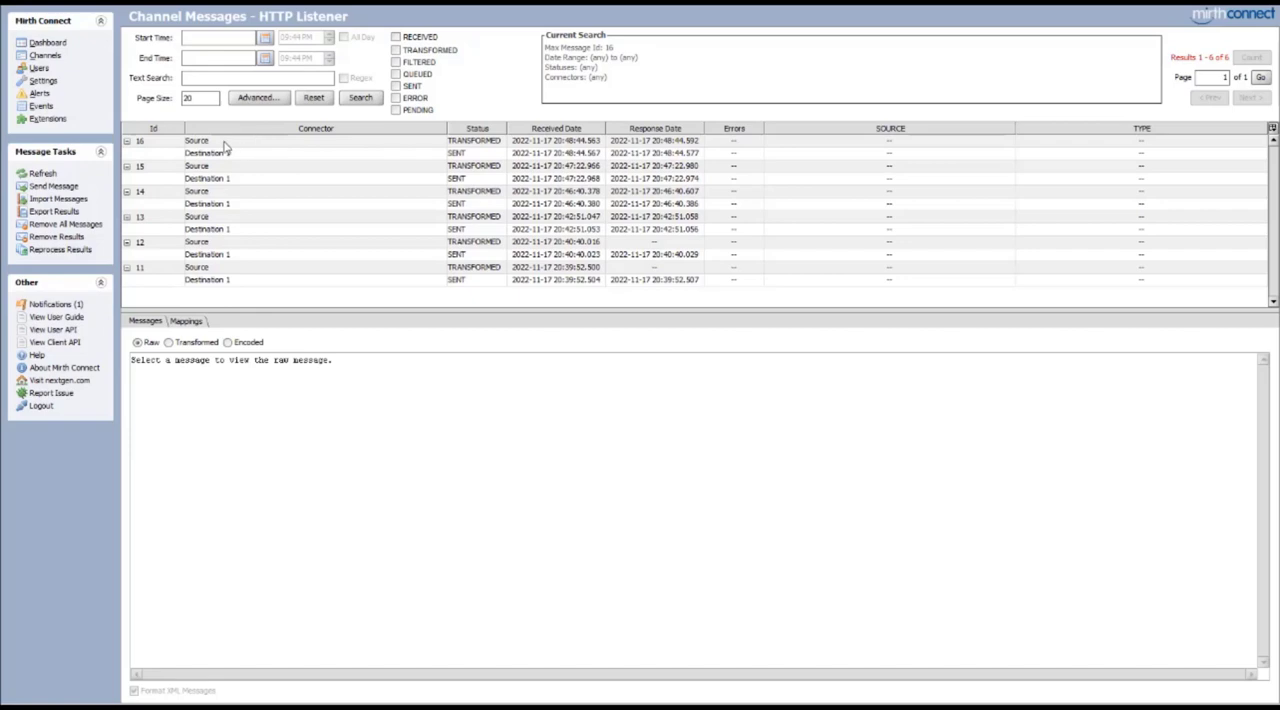
# In Mirth Connect, inspect the query, uri and parameters mappings of the newest HTTP Listener source message
pyautogui.click(225, 143)
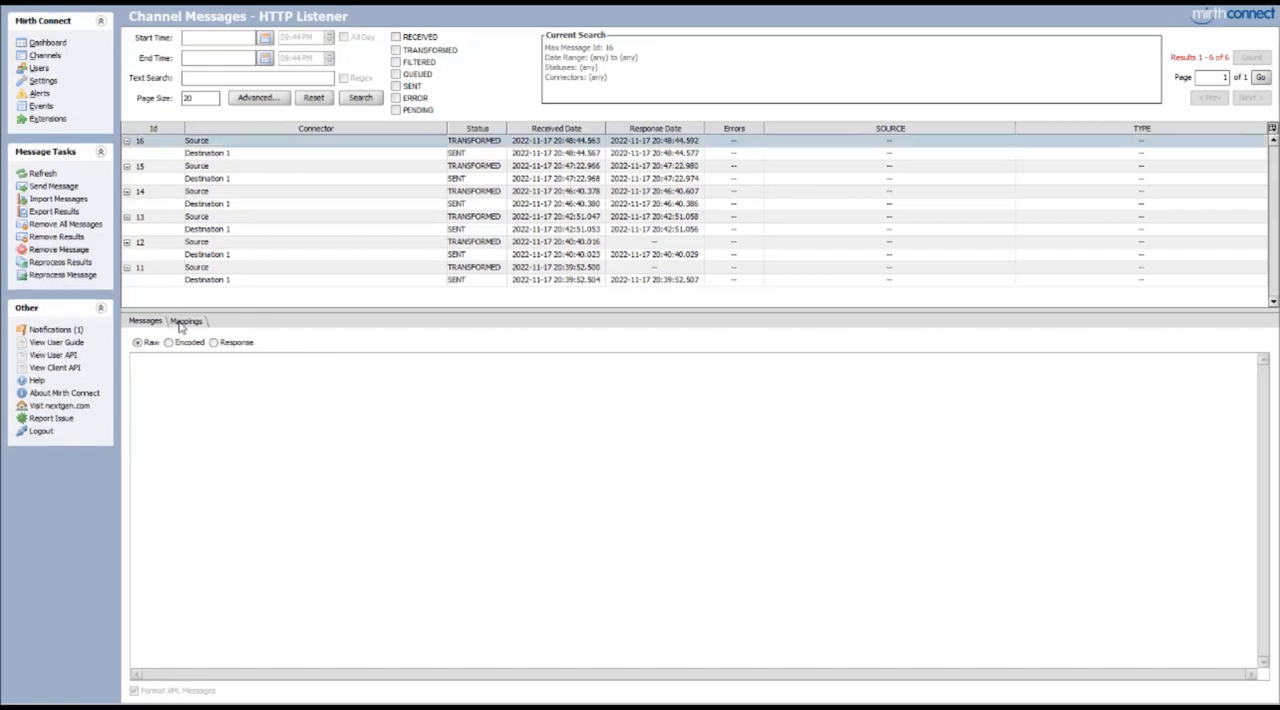
pyautogui.click(186, 321)
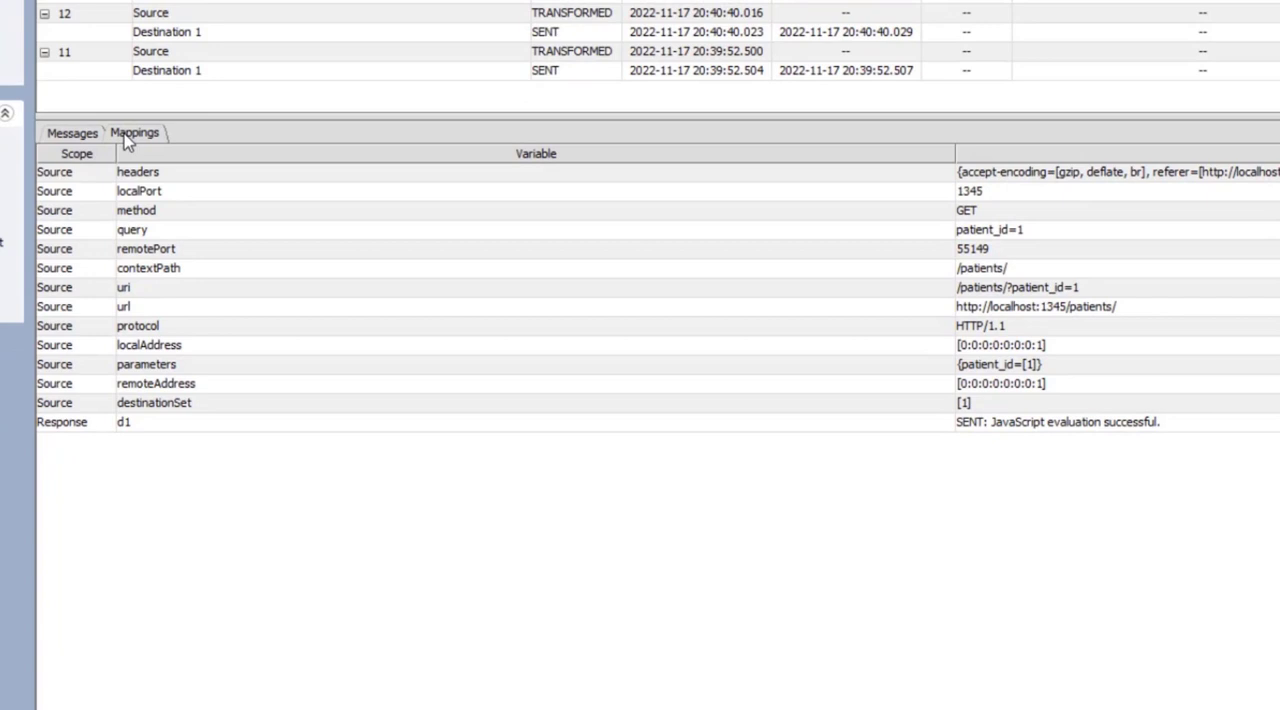
pyautogui.click(992, 234)
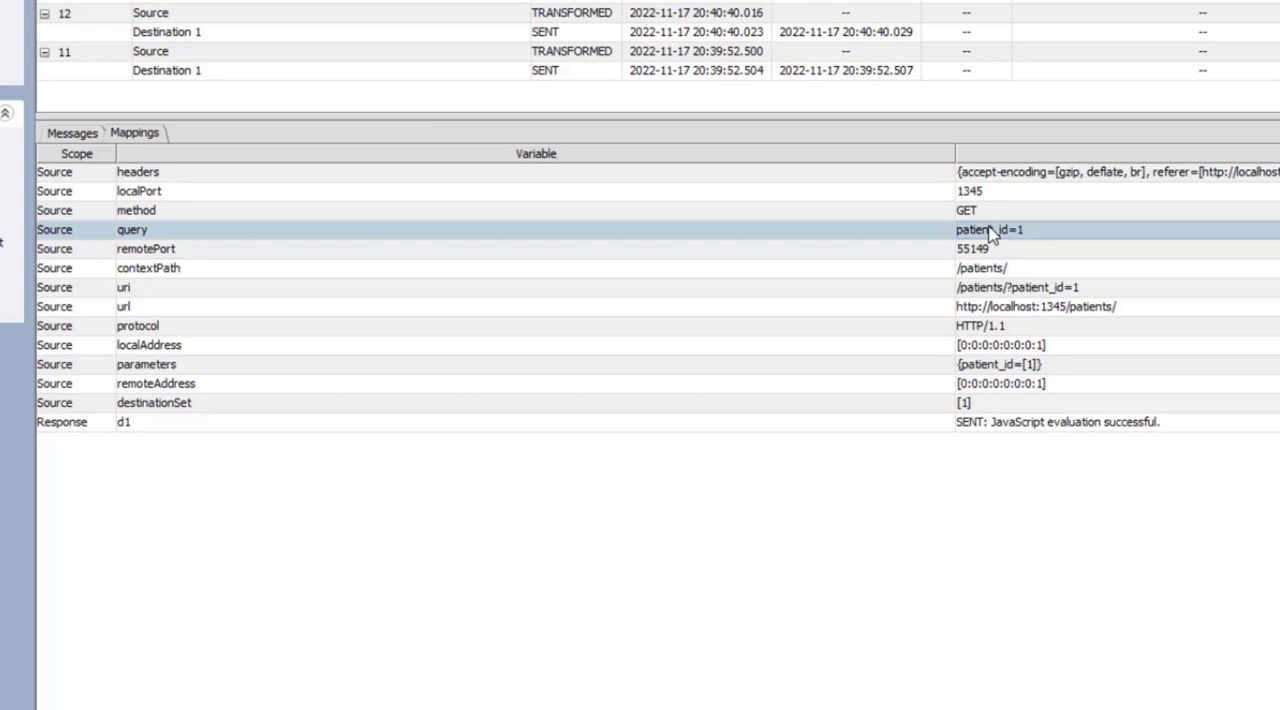
pyautogui.click(995, 290)
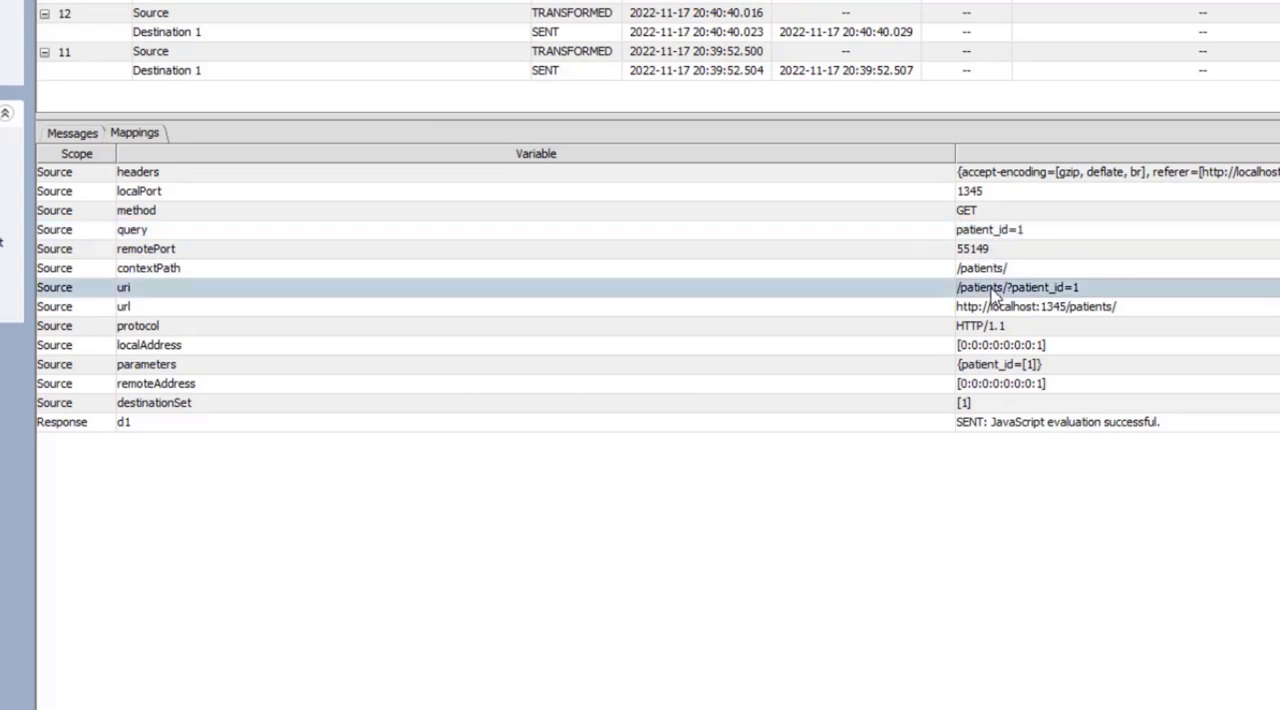
pyautogui.click(993, 366)
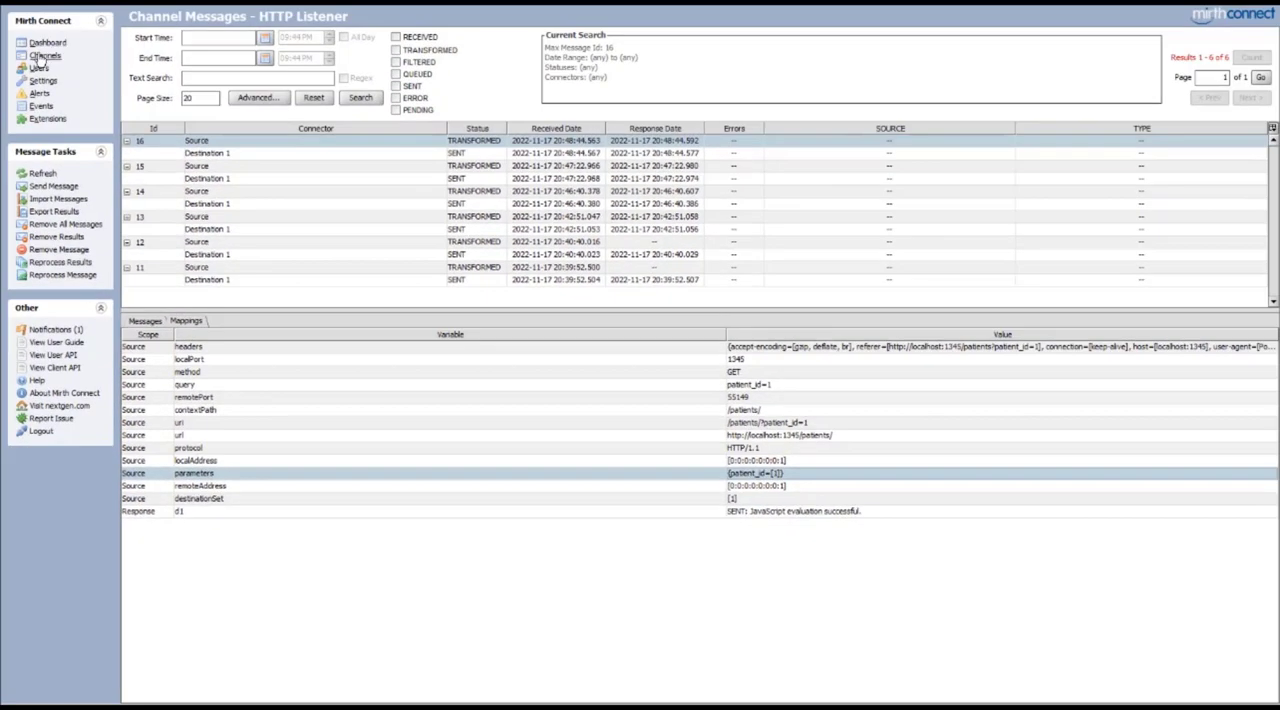
# Make Destination 1's script read patientId from sourceMap.get('parameters').getParameter('patient_id'), return the matching patient as JSON or an empty string, and save the channel
pyautogui.click(46, 56)
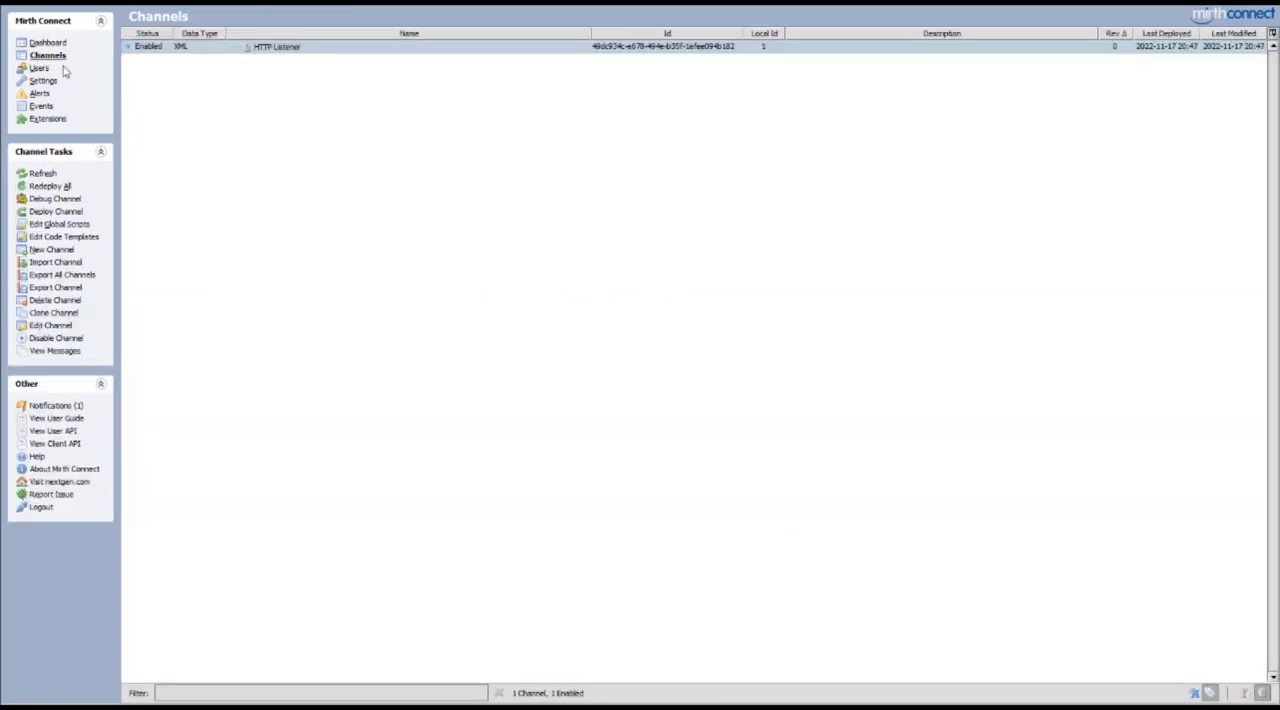
pyautogui.doubleClick(315, 47)
pyautogui.click(218, 37)
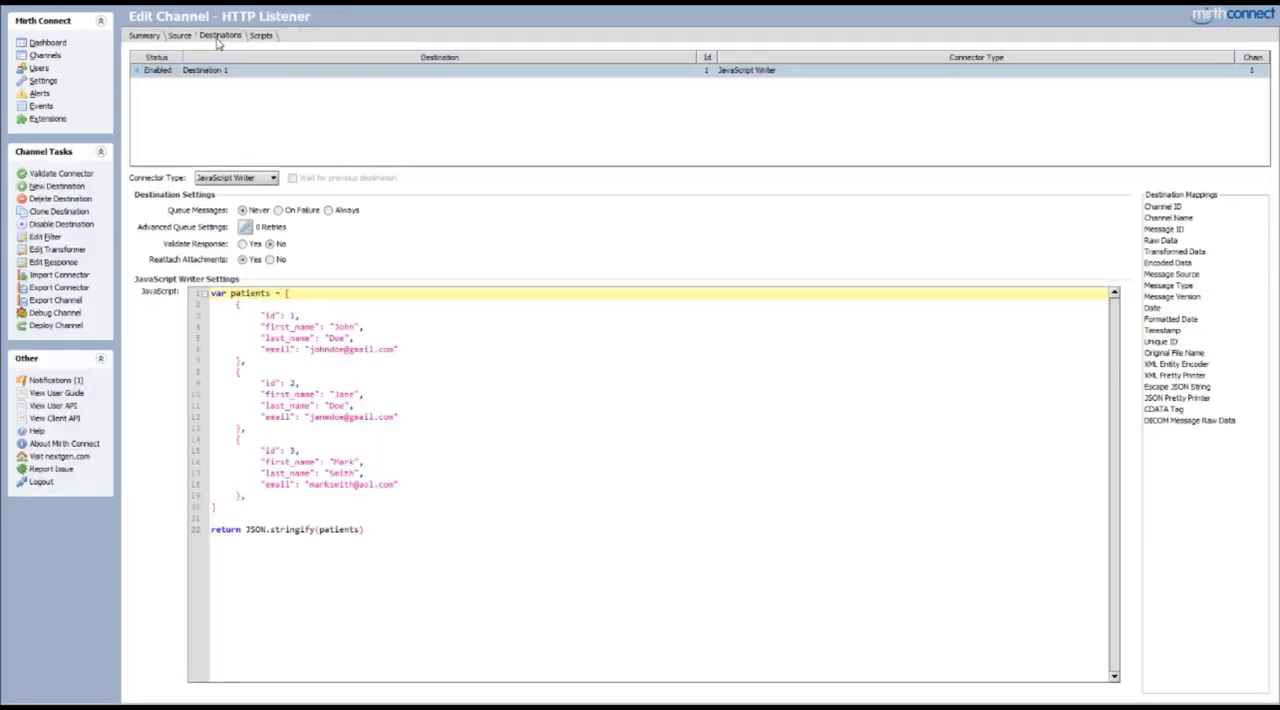
pyautogui.click(437, 408)
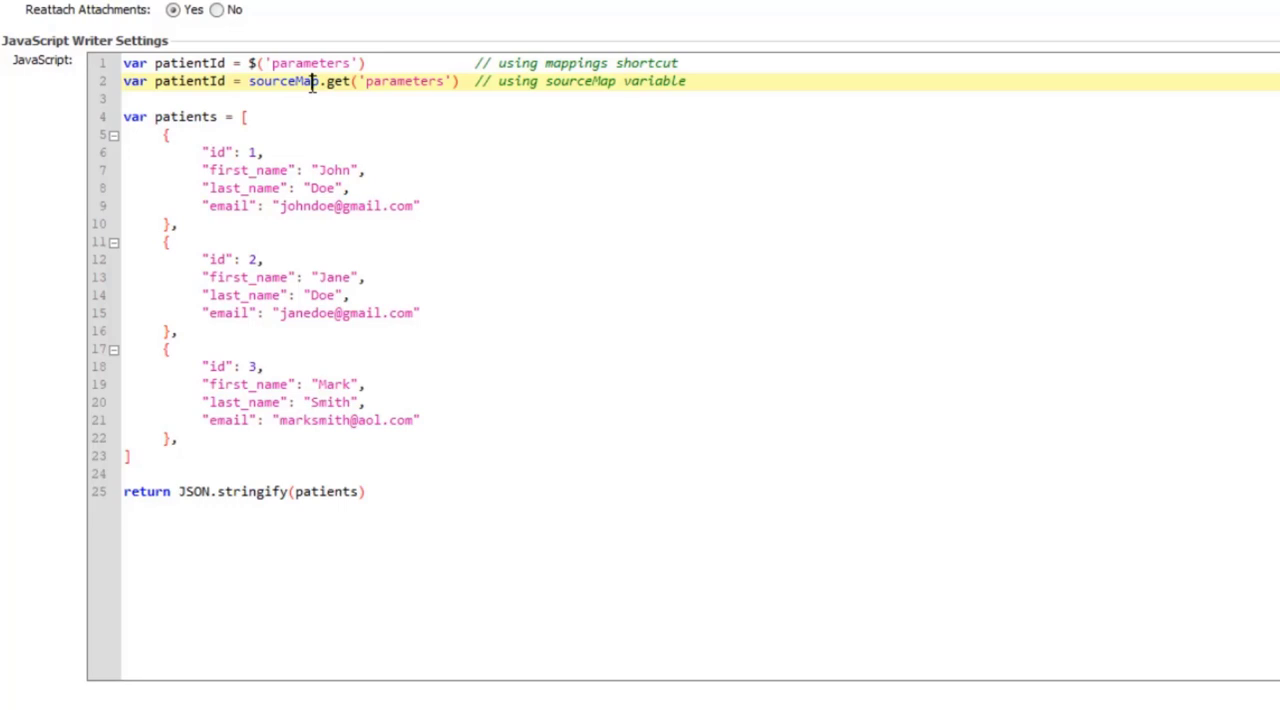
pyautogui.click(460, 81)
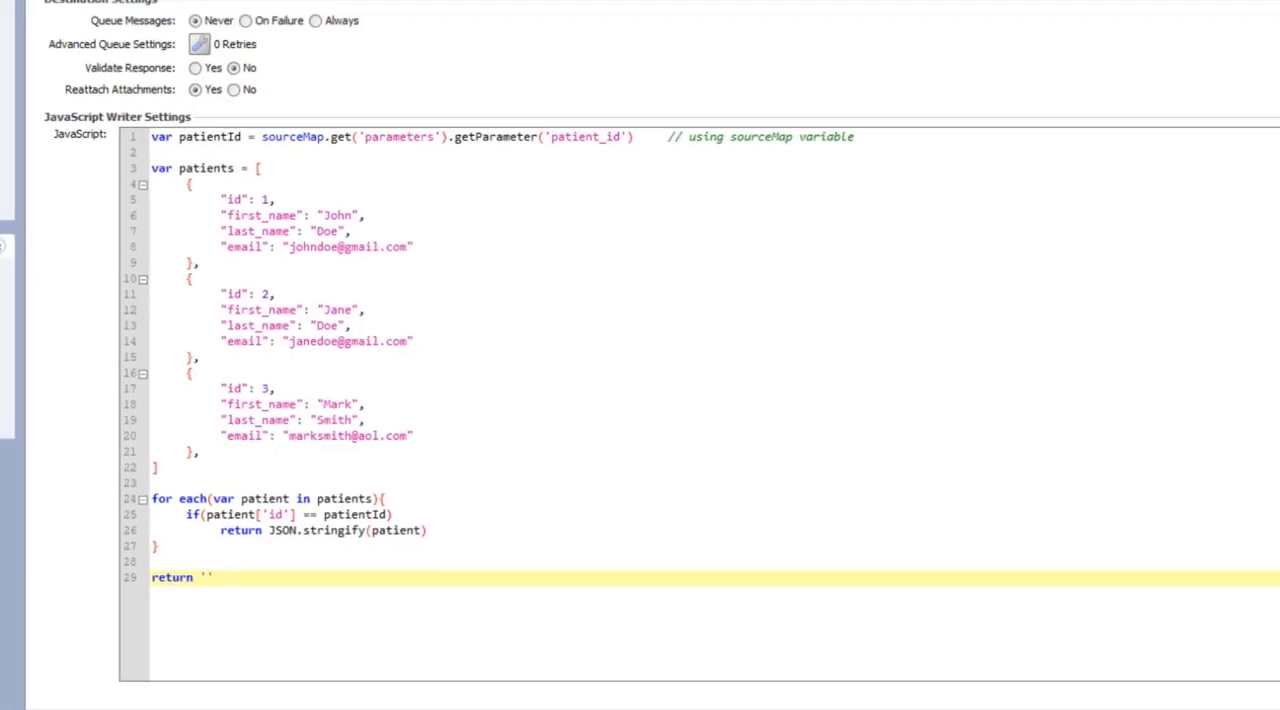
pyautogui.hotkey('ctrl', 's')
pyautogui.click(580, 319)
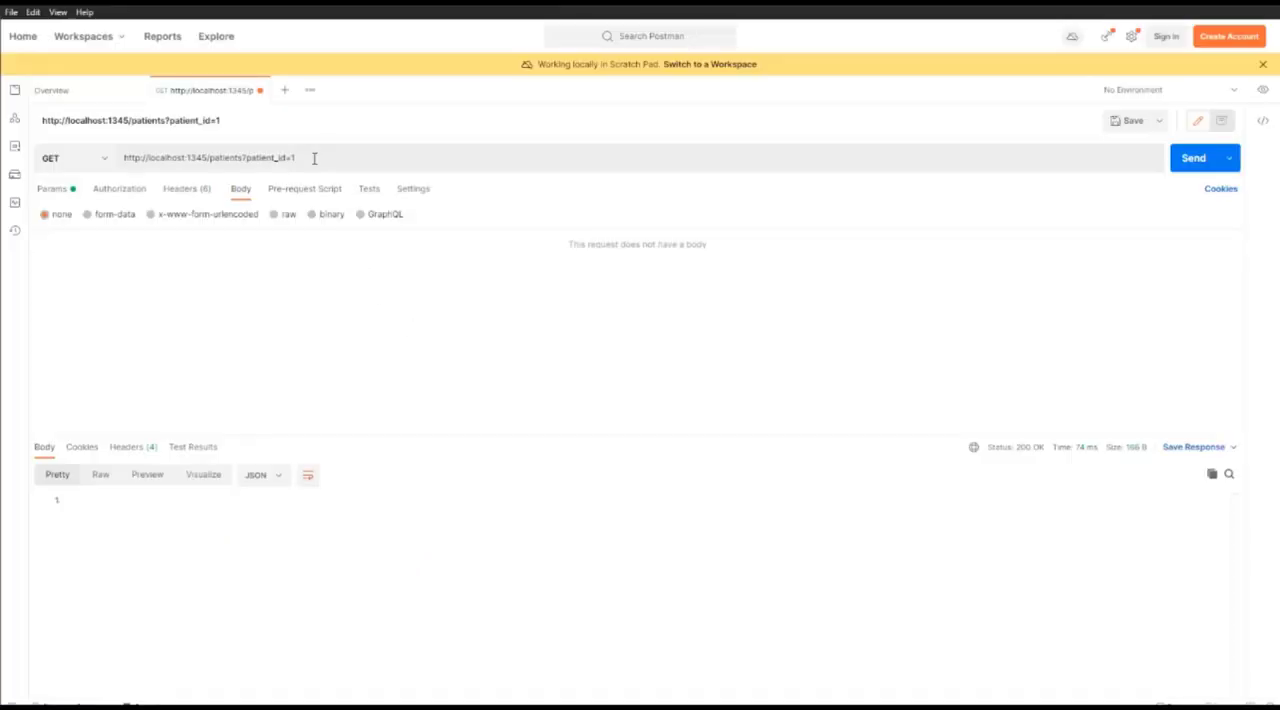
# In Postman, resend the patient_id=1 request, and send another GET request with patient_id set to 2
pyautogui.click(1201, 160)
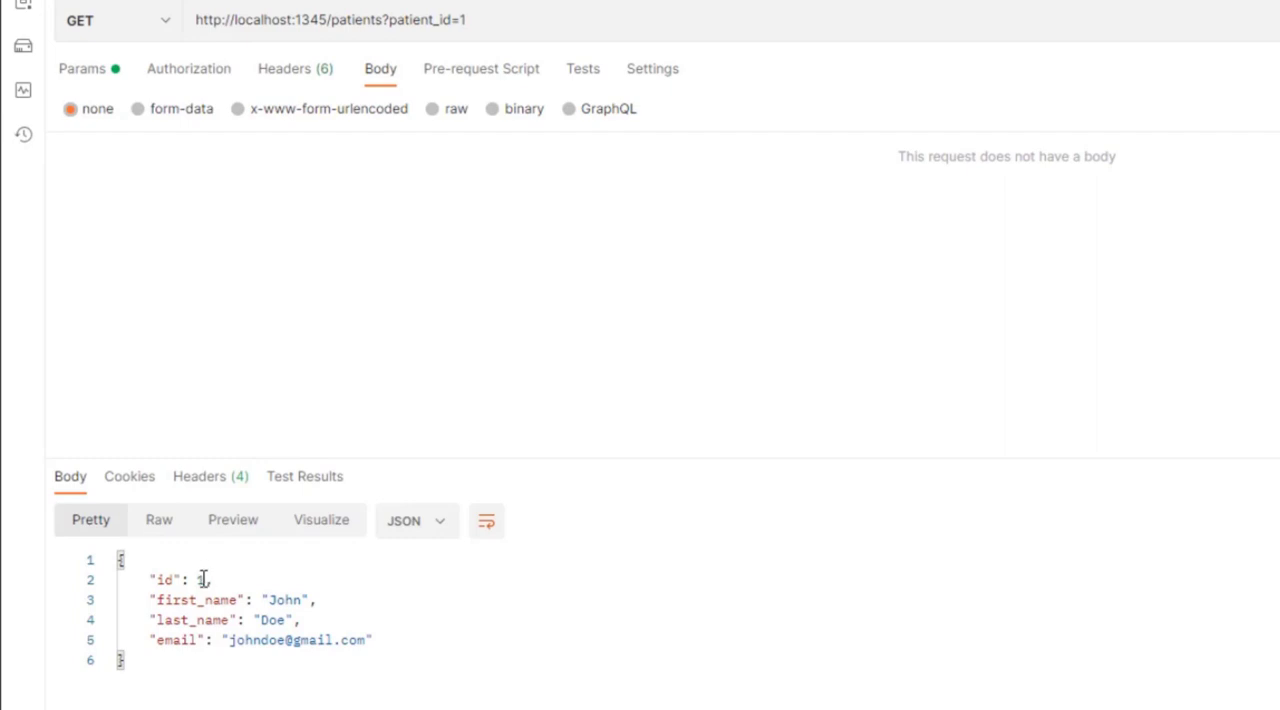
pyautogui.click(513, 25)
pyautogui.press('BackSpace')
pyautogui.write('2')
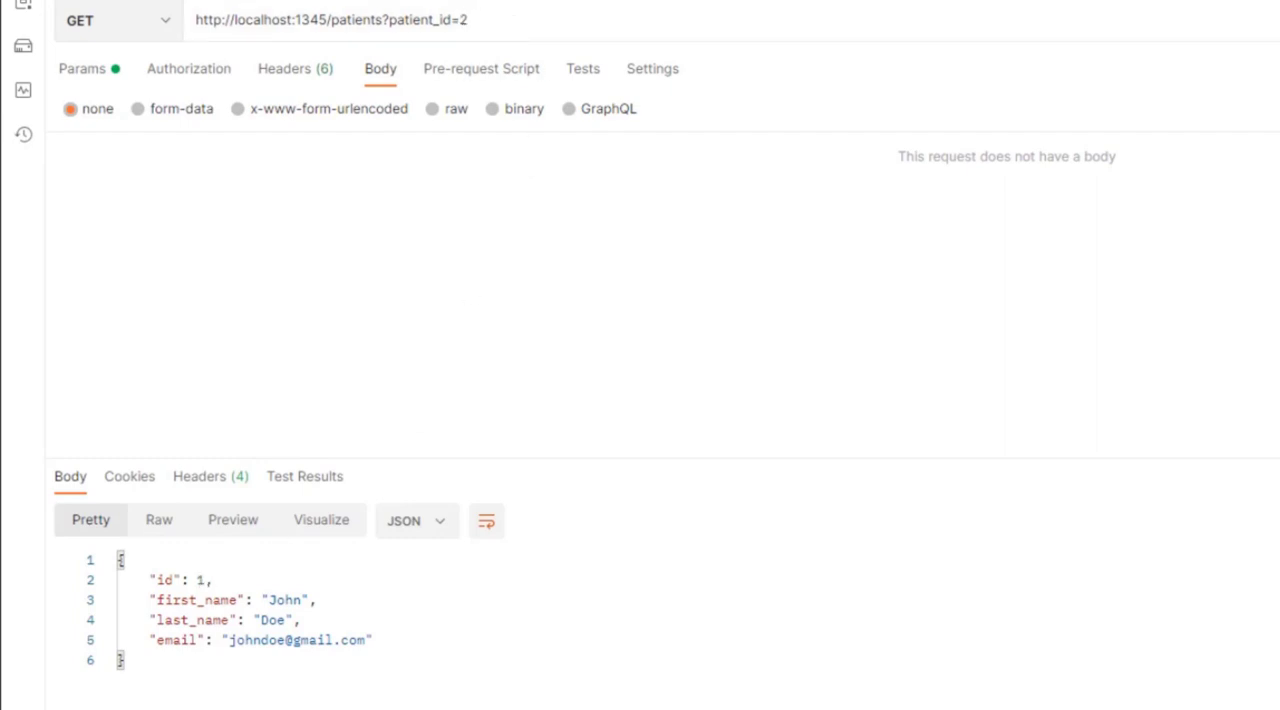
pyautogui.press('Return')
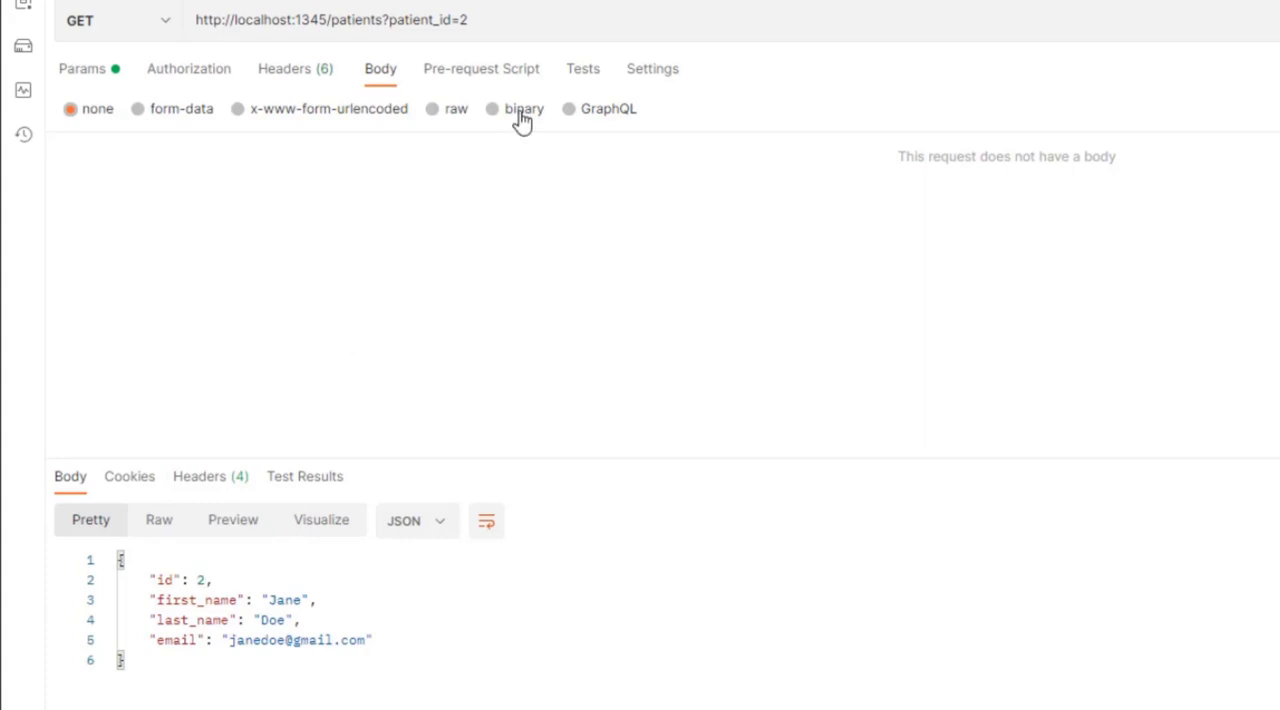
# Set patient_id to 4 in the request URL and send the GET request
pyautogui.click(545, 26)
pyautogui.press('BackSpace')
pyautogui.write('4')
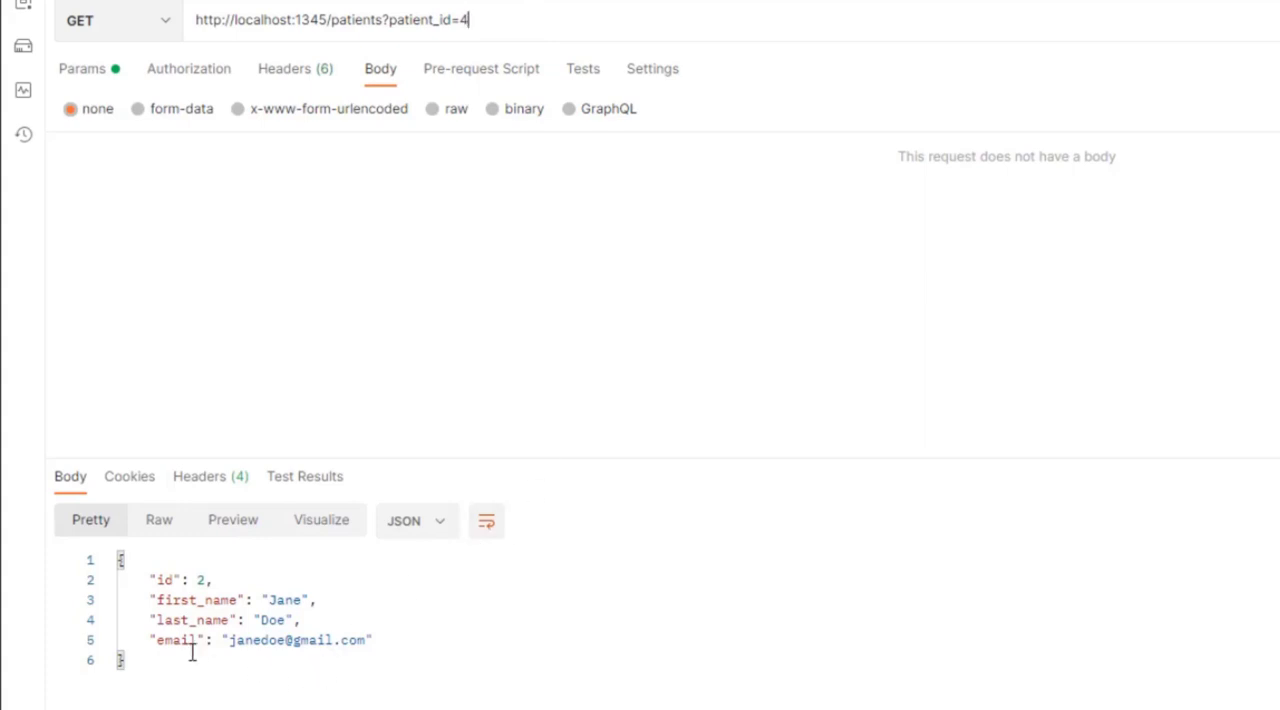
pyautogui.press('Return')
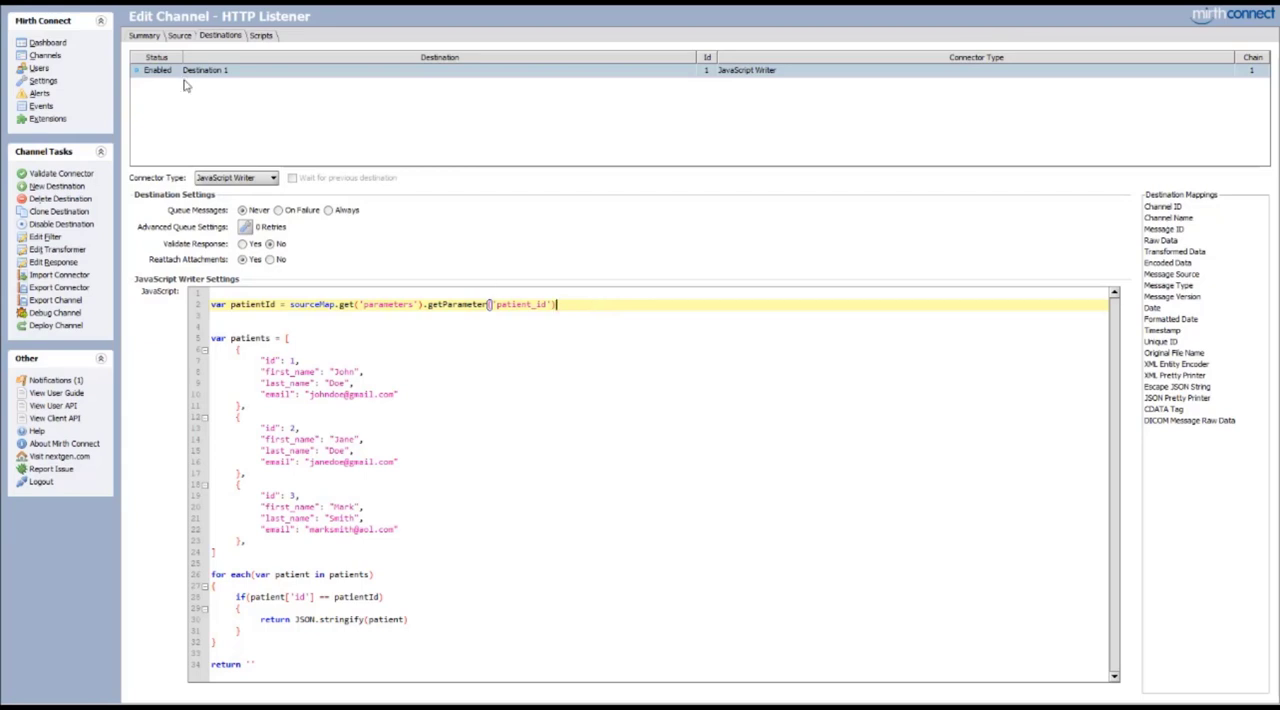
# In Mirth Connect, set the HTTP Listener source's message content to XML Body with metadata included, and deploy the channel
pyautogui.click(179, 36)
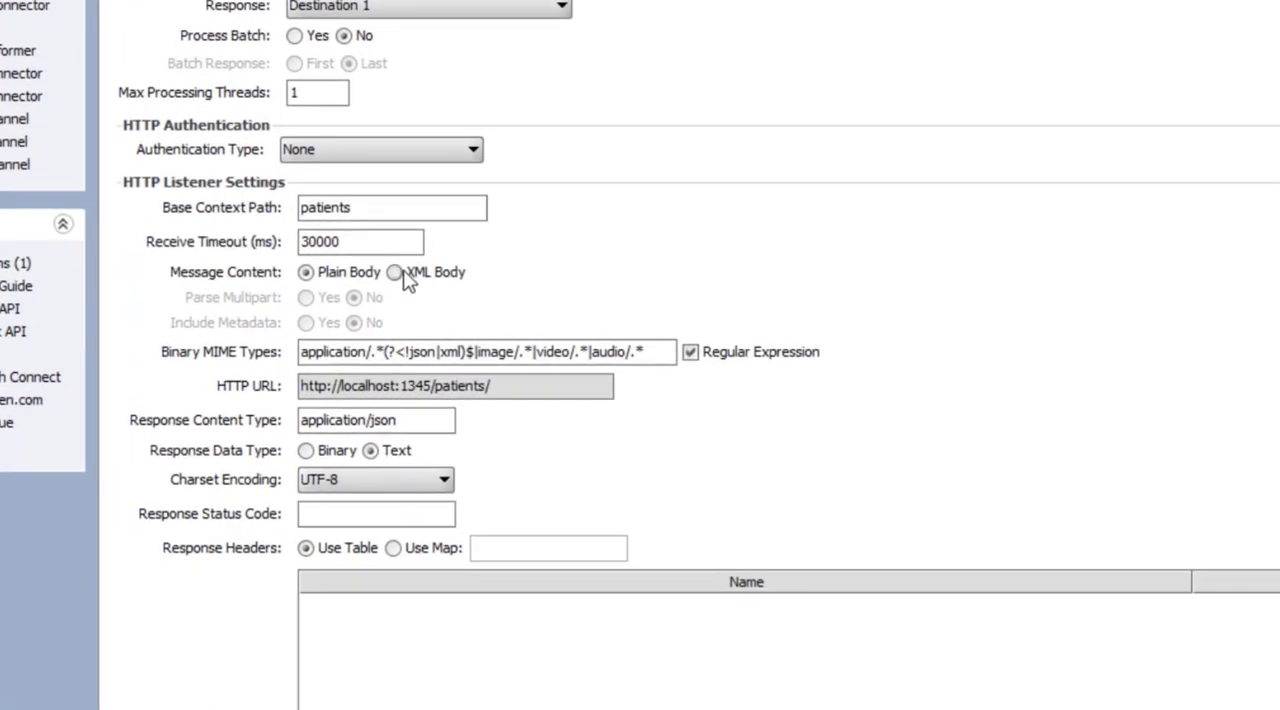
pyautogui.click(371, 284)
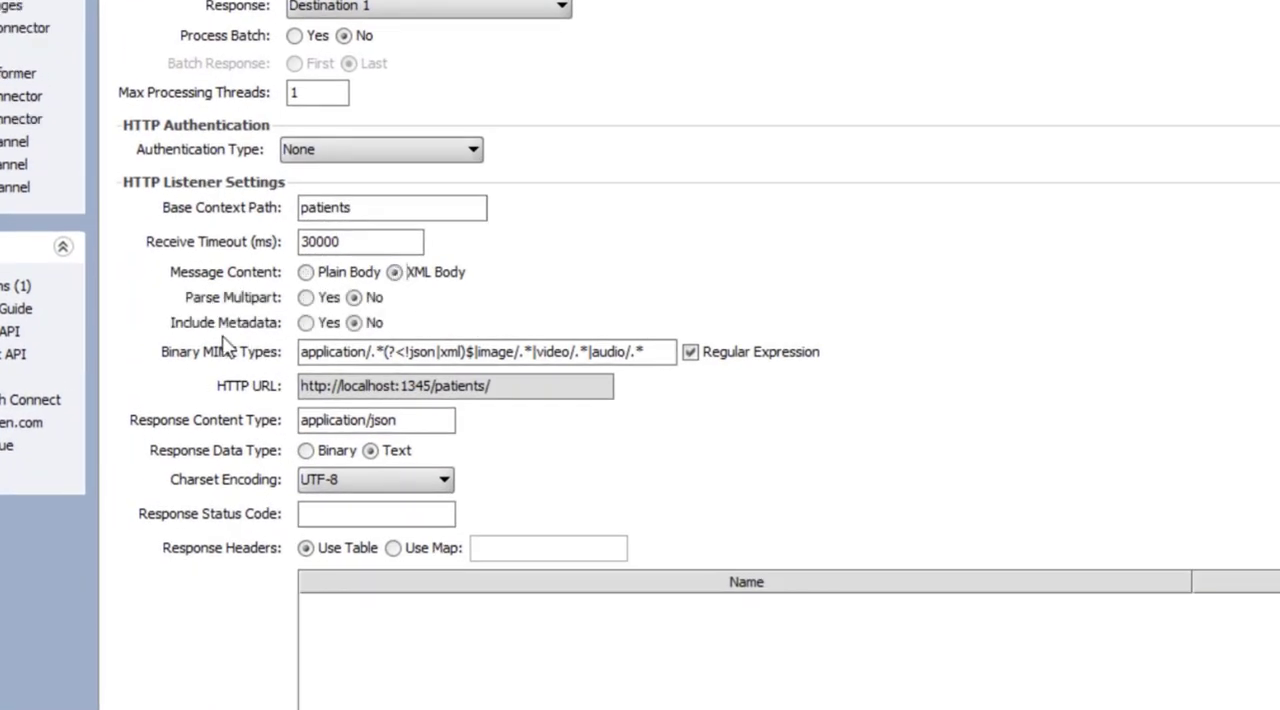
pyautogui.click(305, 323)
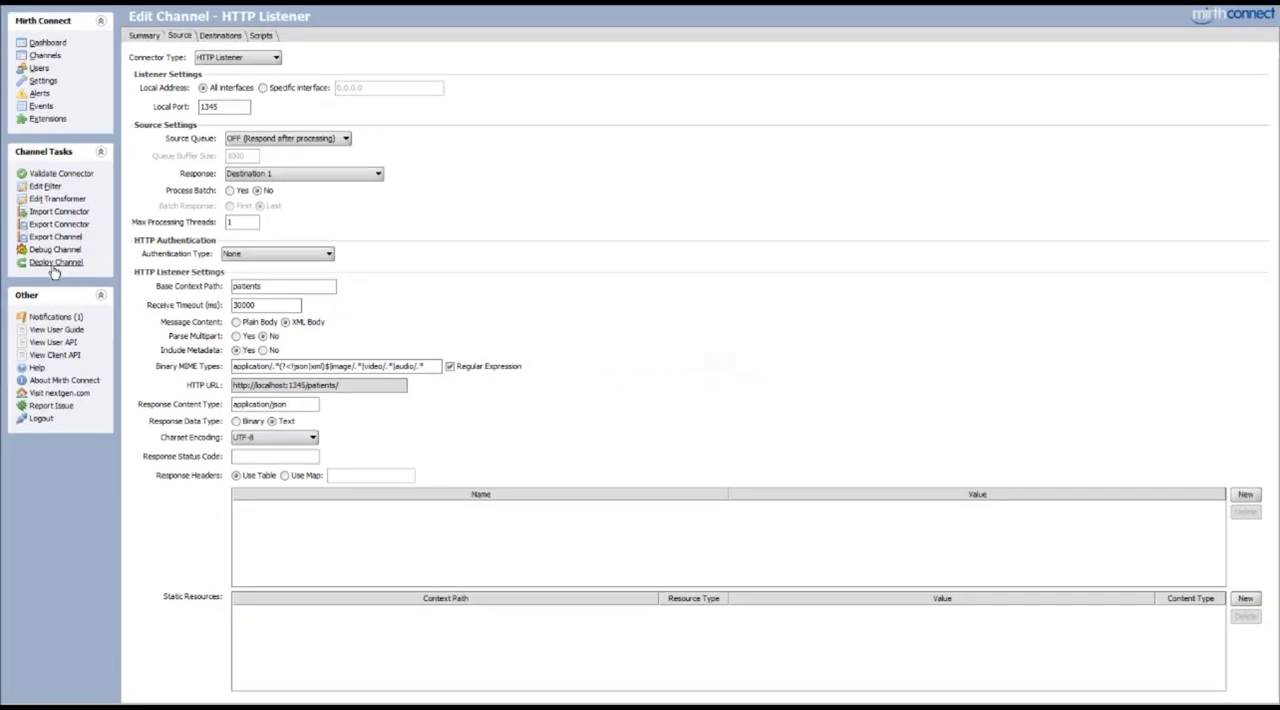
pyautogui.click(55, 262)
pyautogui.click(613, 377)
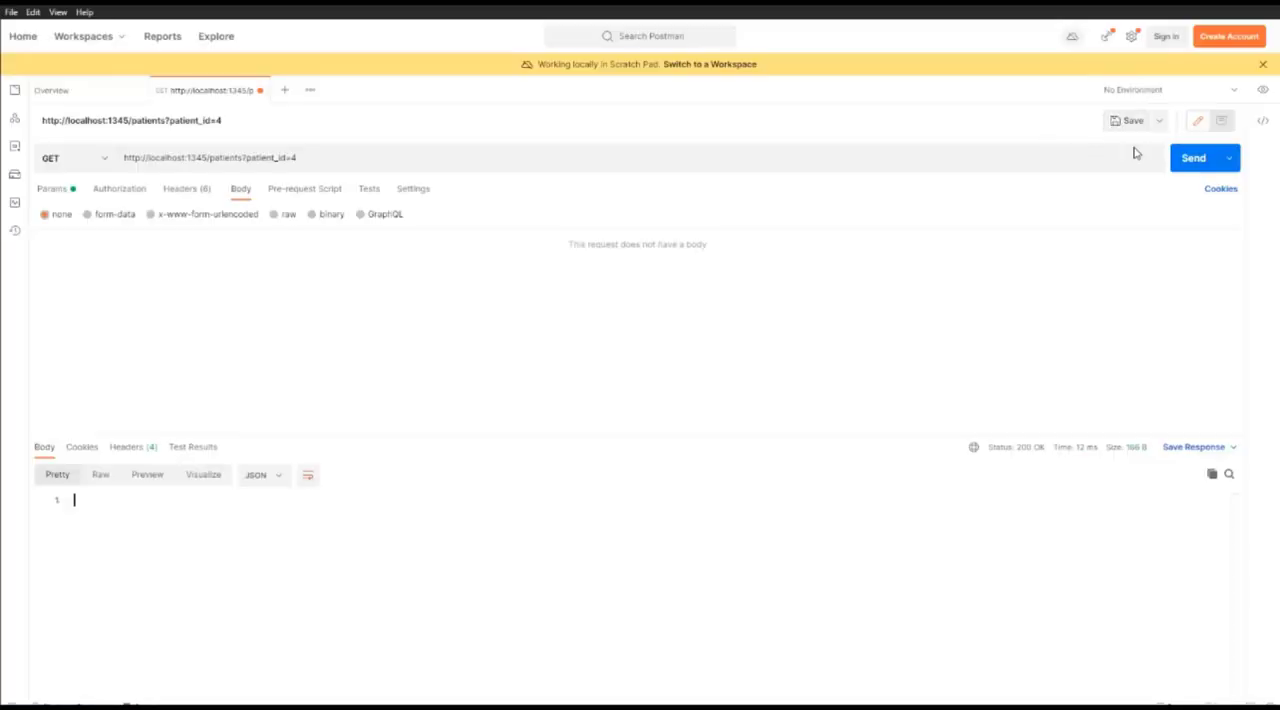
# Resend the patient_id=4 GET request in Postman, and examine the raw XML of the newest HTTP Listener message in Mirth Connect
pyautogui.click(1182, 166)
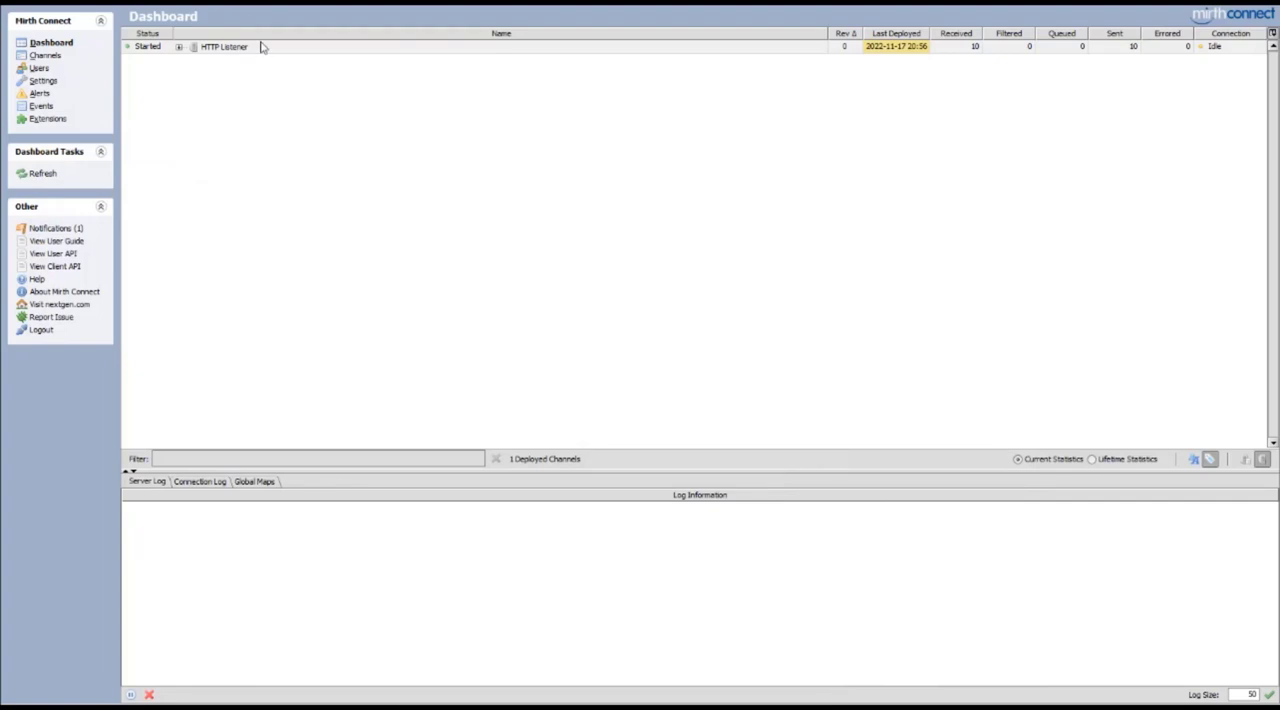
pyautogui.doubleClick(263, 49)
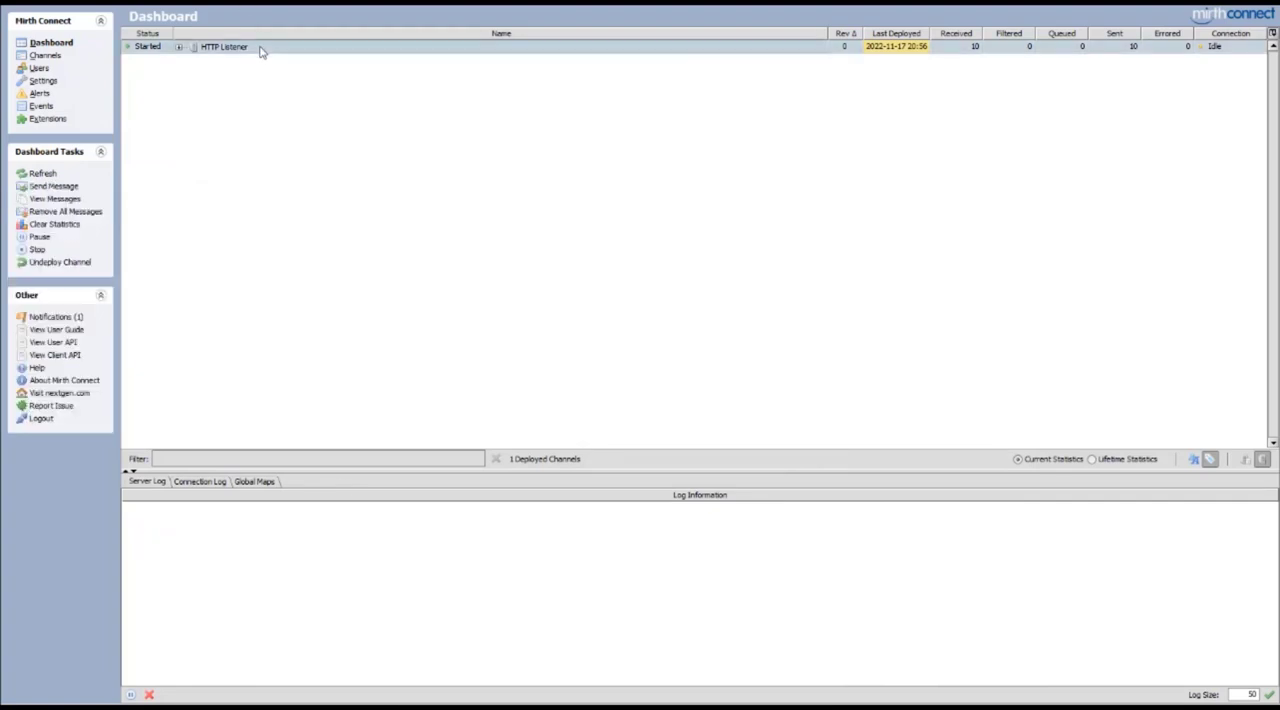
pyautogui.click(258, 142)
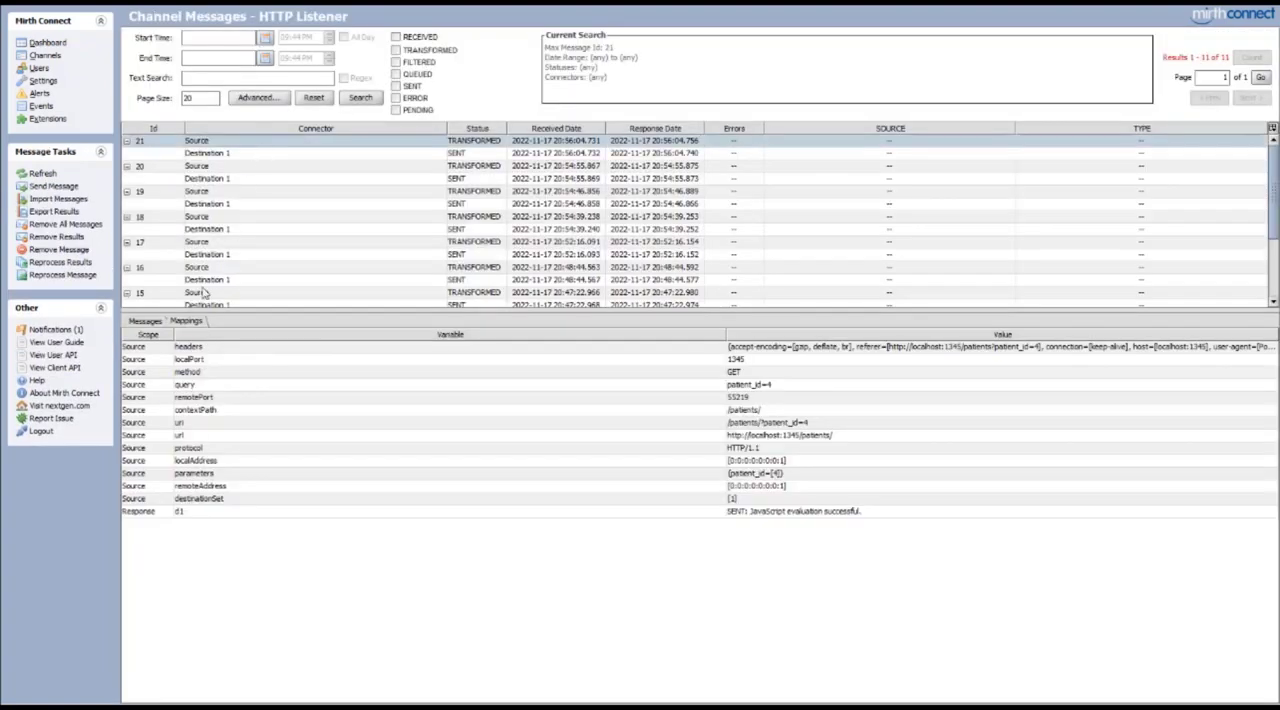
pyautogui.click(146, 322)
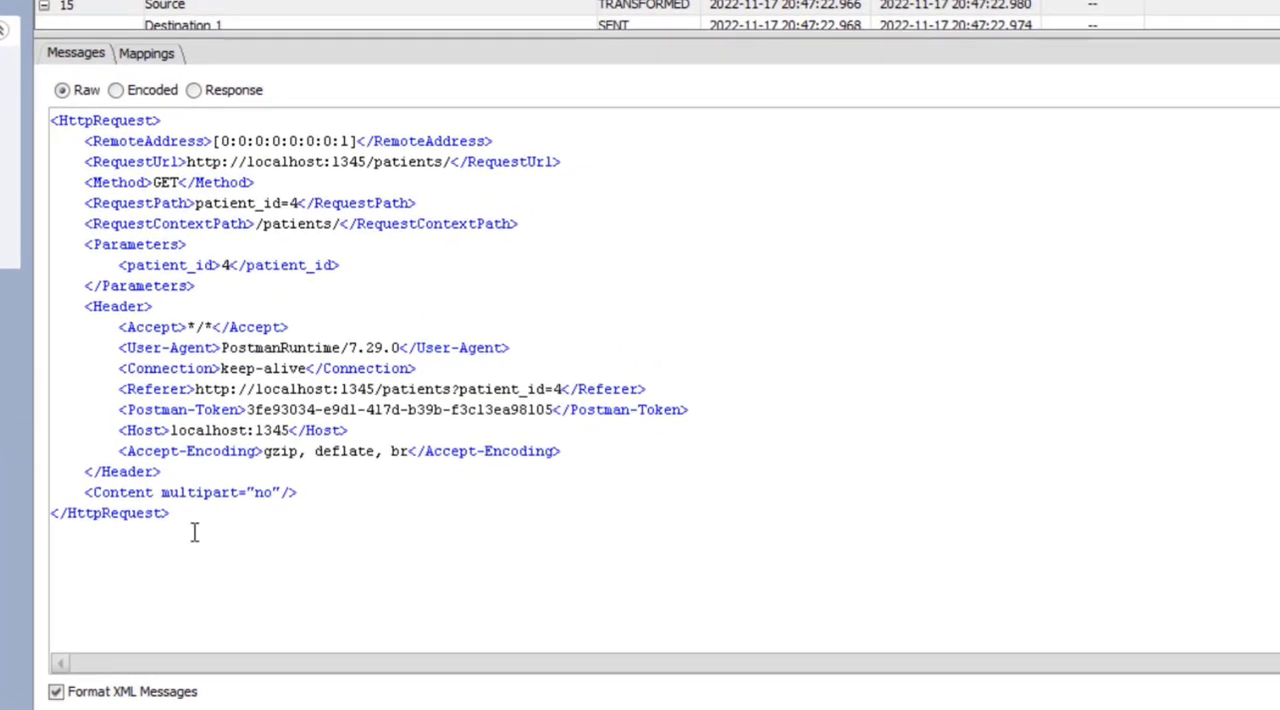
pyautogui.moveTo(211, 647); pyautogui.dragTo(131, 372)
pyautogui.moveTo(52, 138); pyautogui.dragTo(50, 120)
pyautogui.click(297, 223)
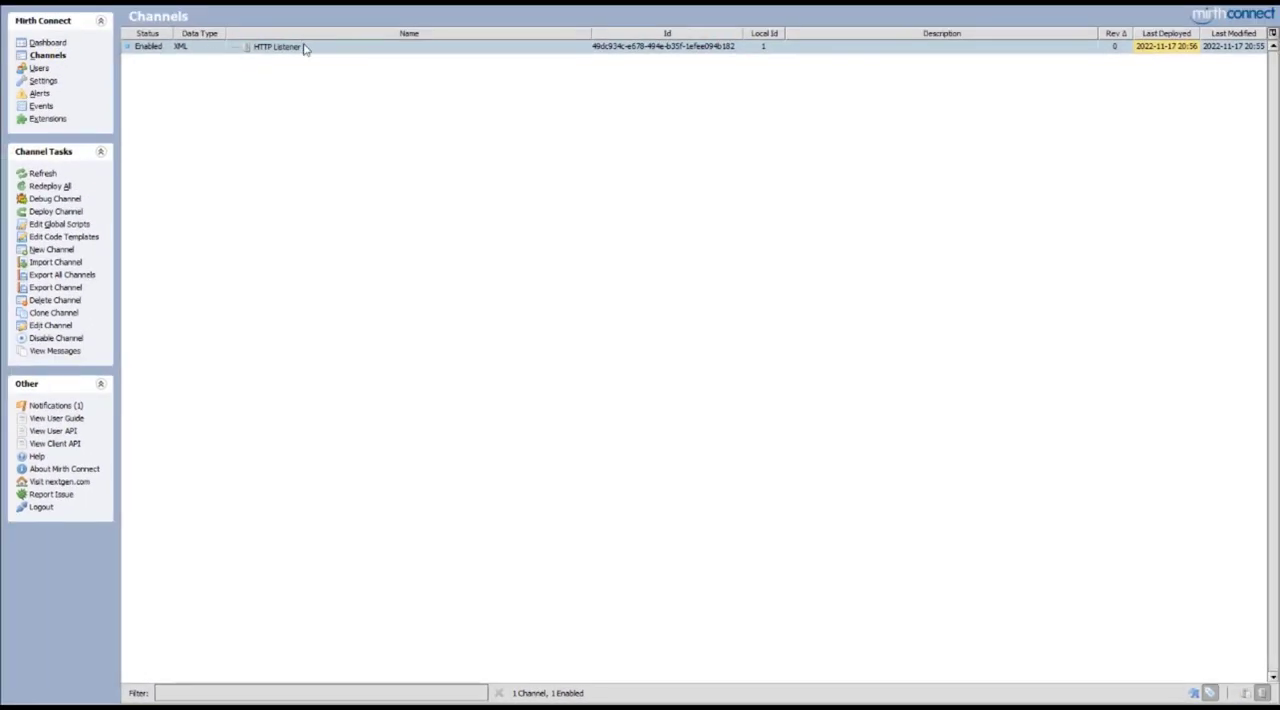
# Make Destination 1's script read patientId from new XML(connectorMessage.getEncodedData())['Parameters']['patient_id'], and save and deploy the HTTP Listener channel
pyautogui.doubleClick(305, 48)
pyautogui.click(226, 36)
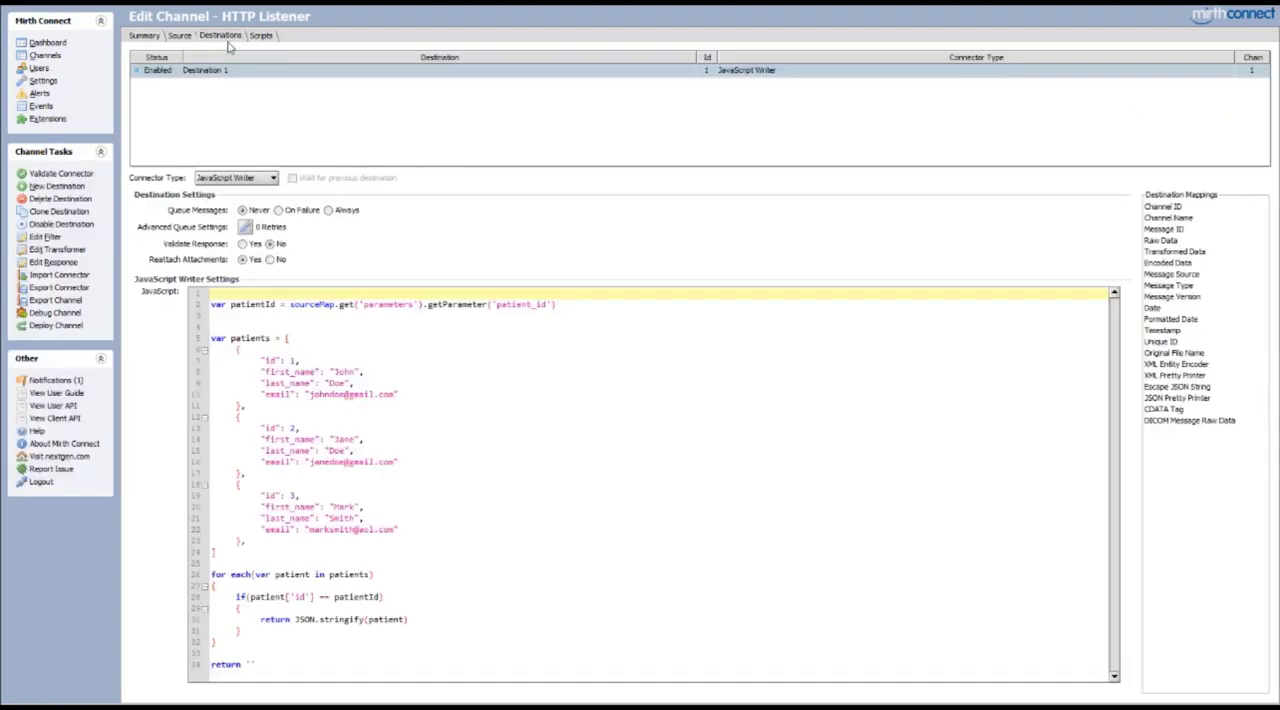
pyautogui.click(347, 315)
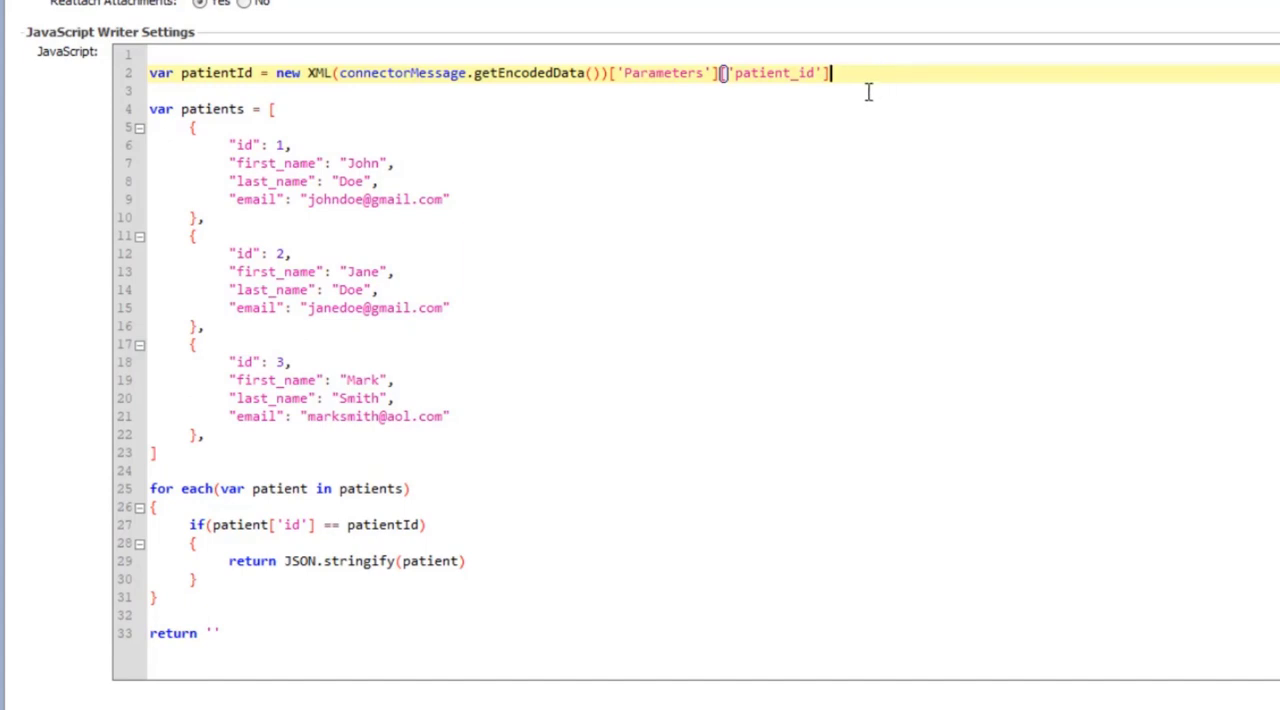
pyautogui.doubleClick(377, 74)
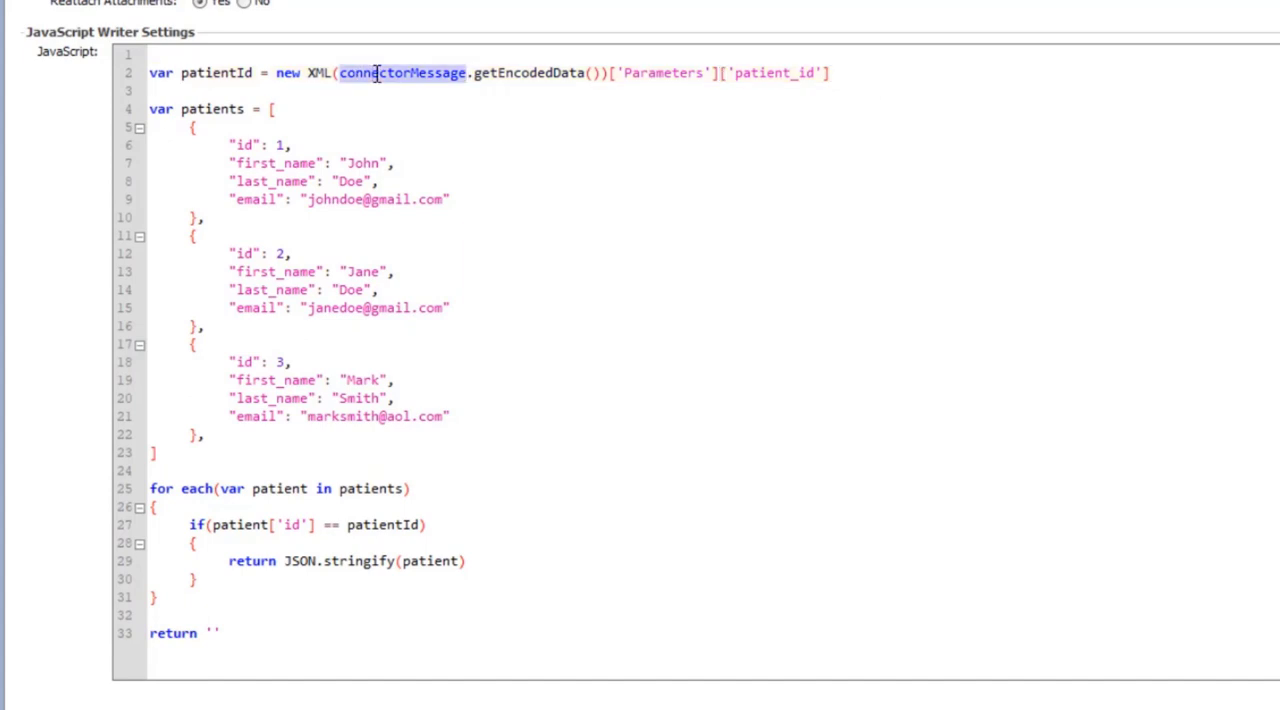
pyautogui.doubleClick(531, 73)
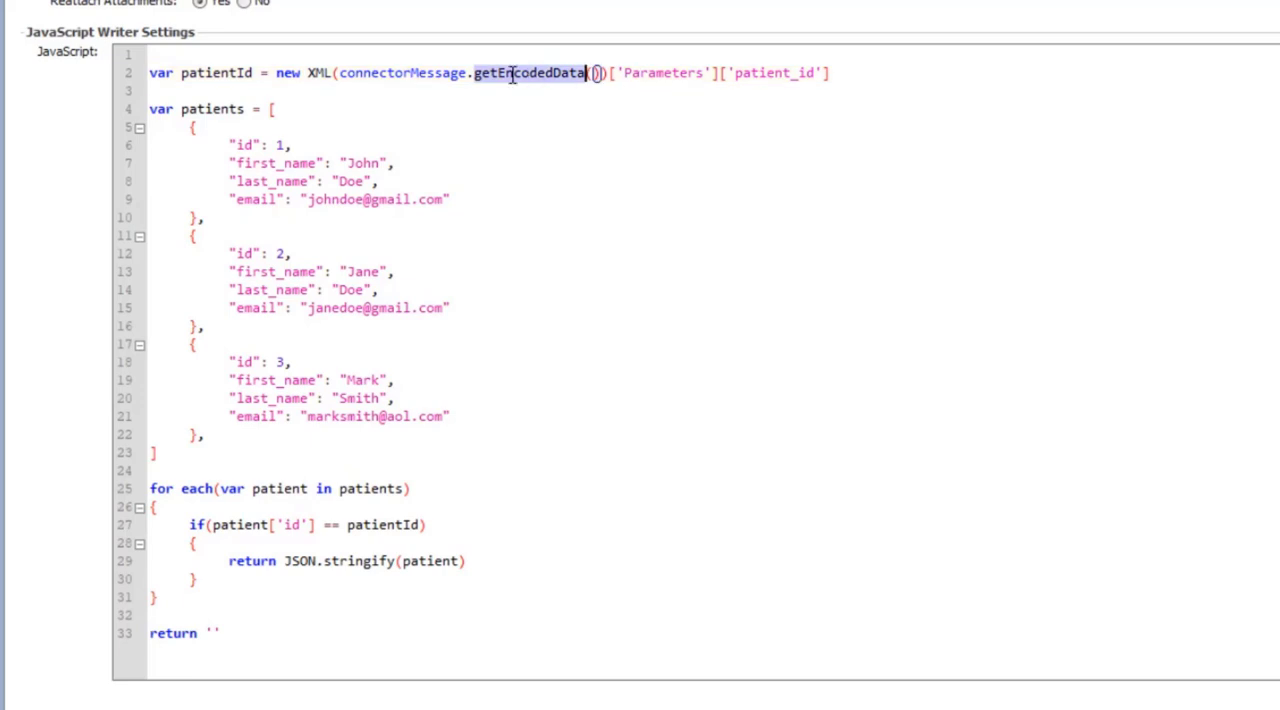
pyautogui.doubleClick(676, 73)
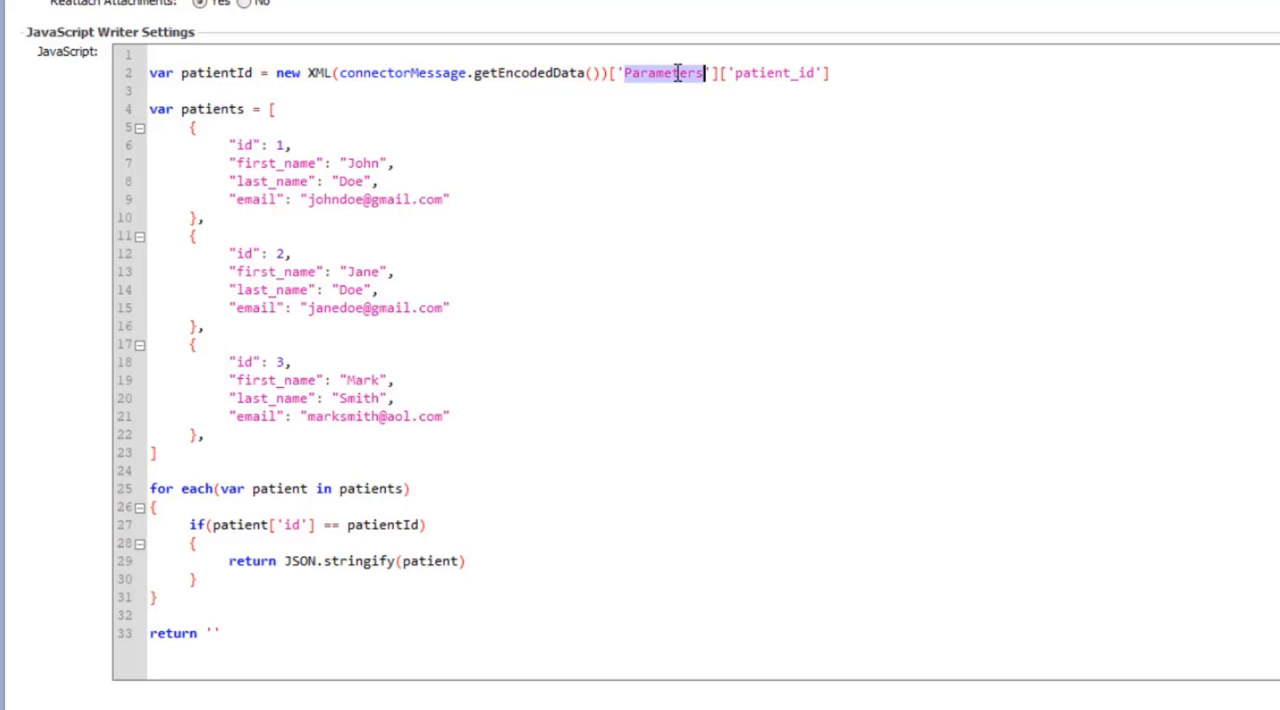
pyautogui.doubleClick(785, 75)
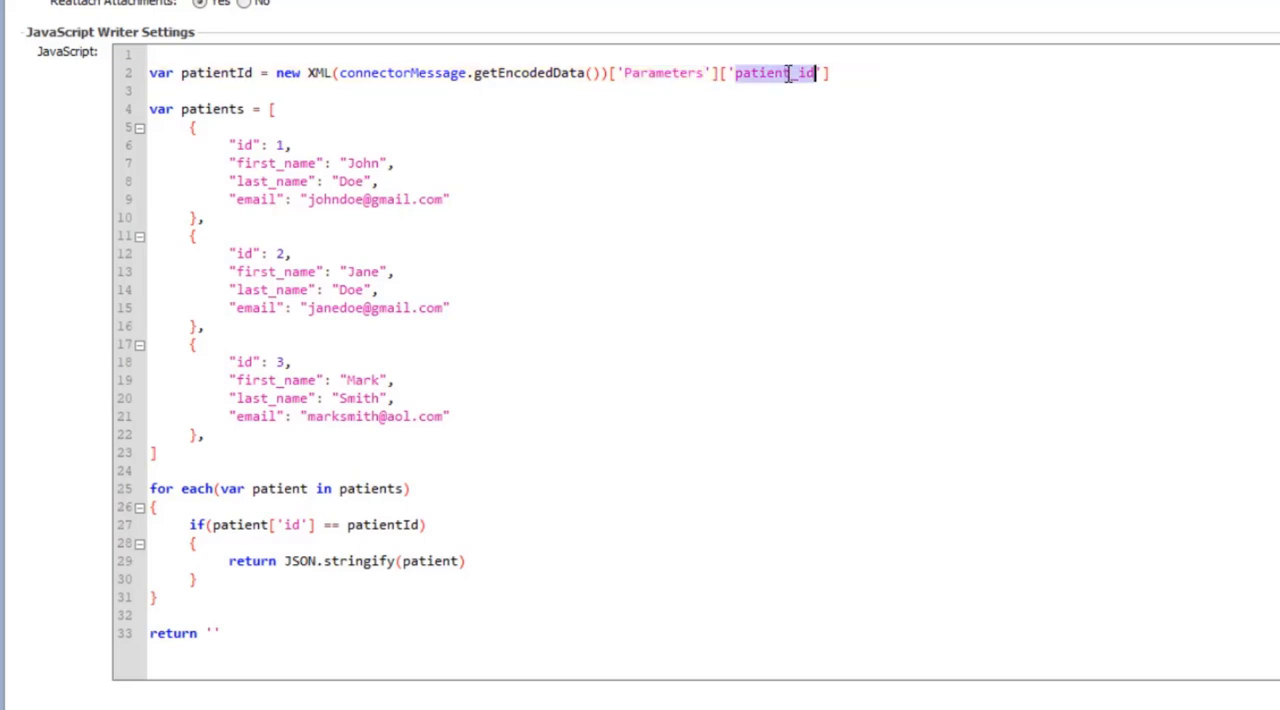
pyautogui.click(716, 75)
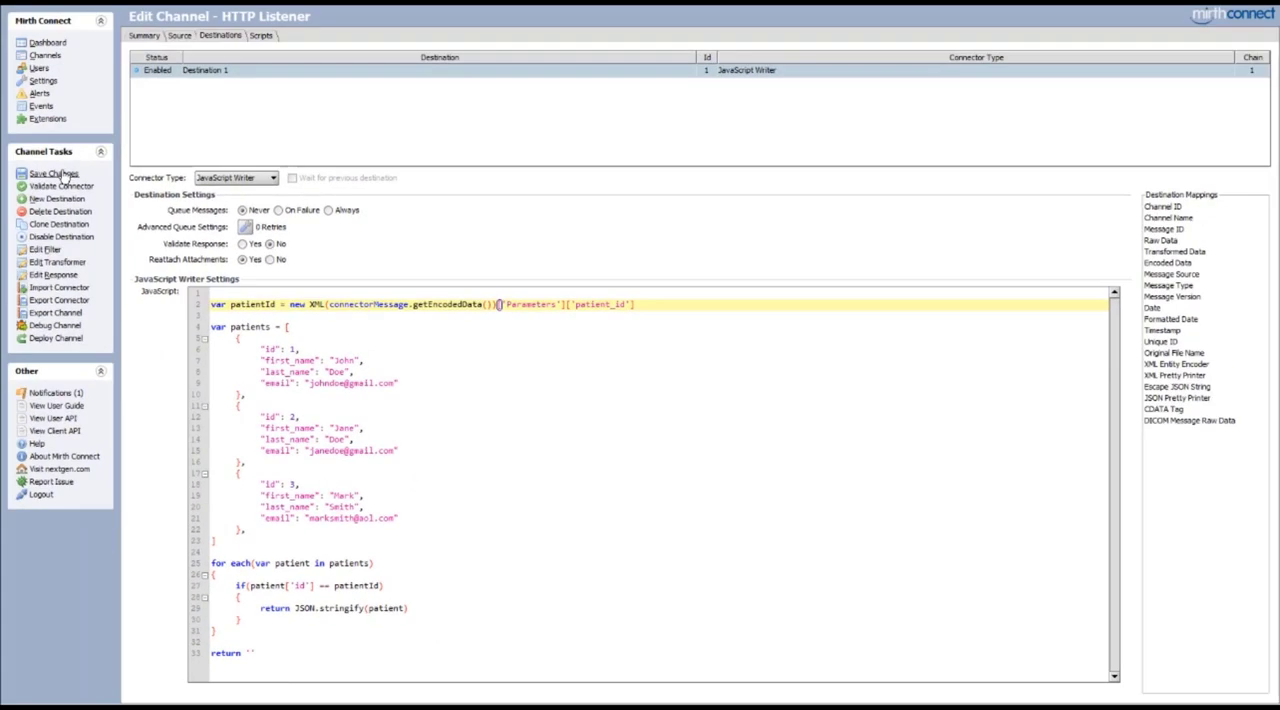
pyautogui.click(15, 258)
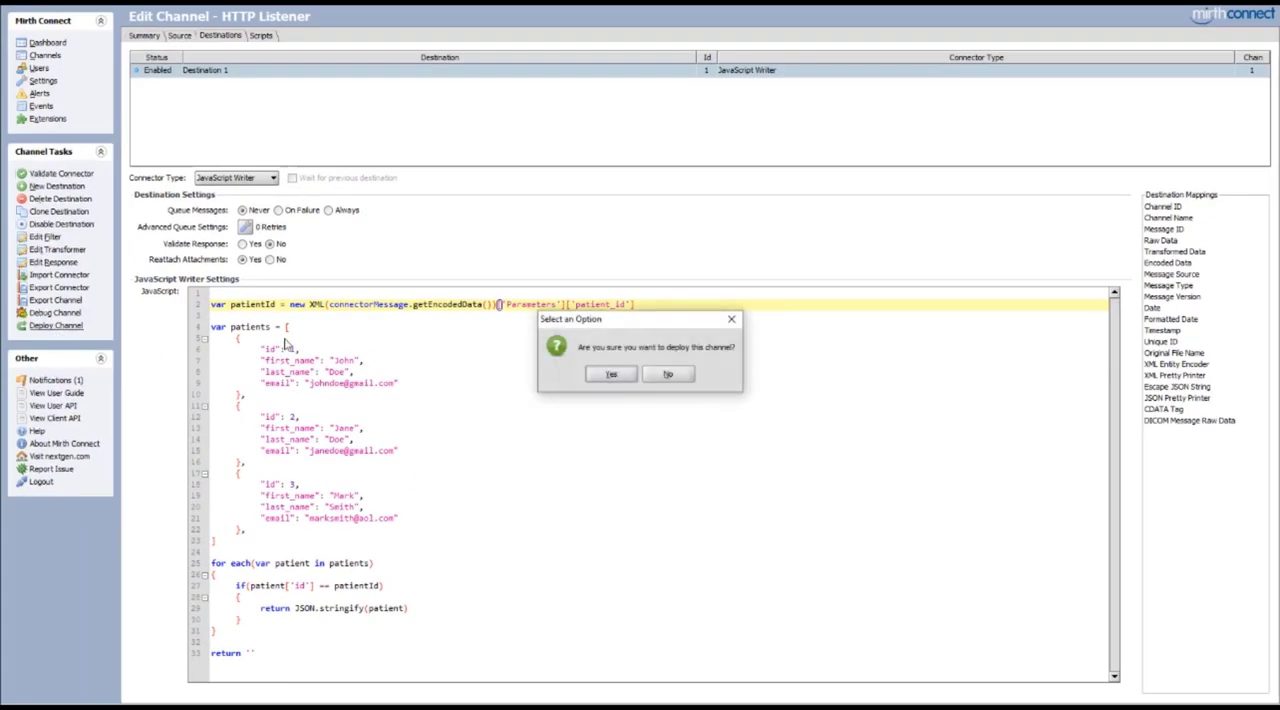
pyautogui.click(607, 377)
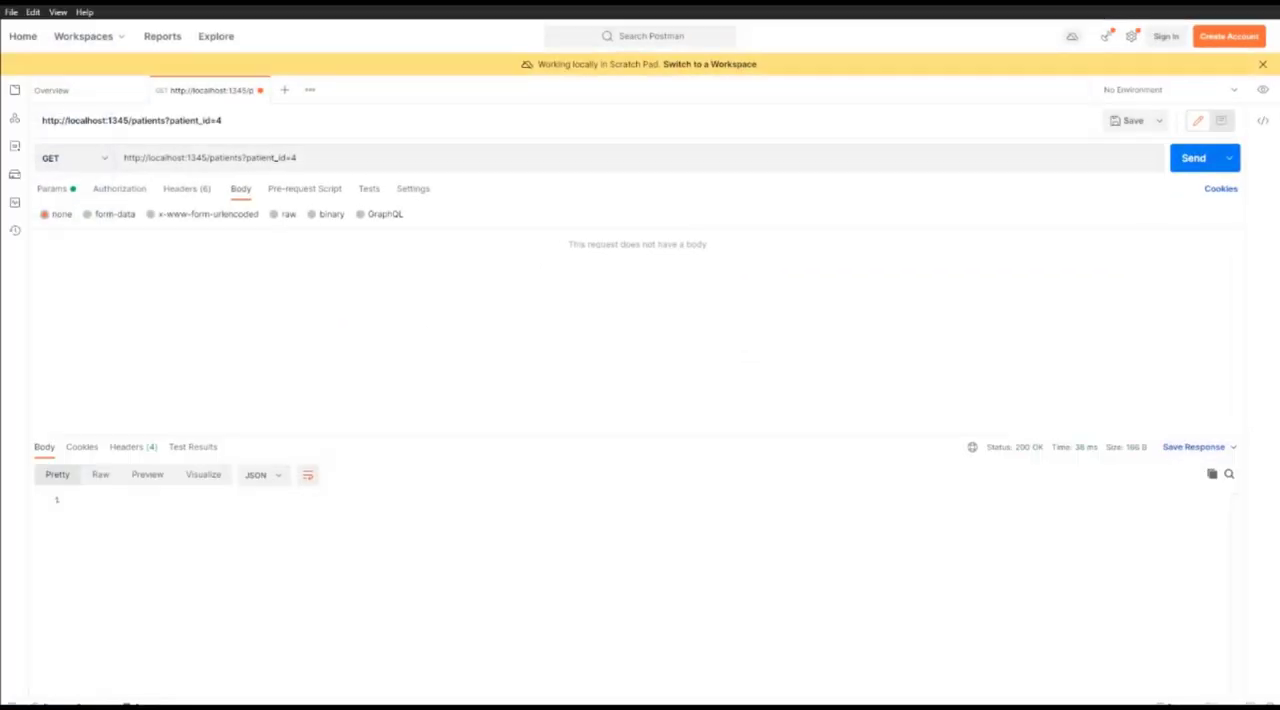
# In Postman, resend the patient_id=4 request, set patient_id to 1, send the GET request again and examine the returned JSON
pyautogui.click(1193, 158)
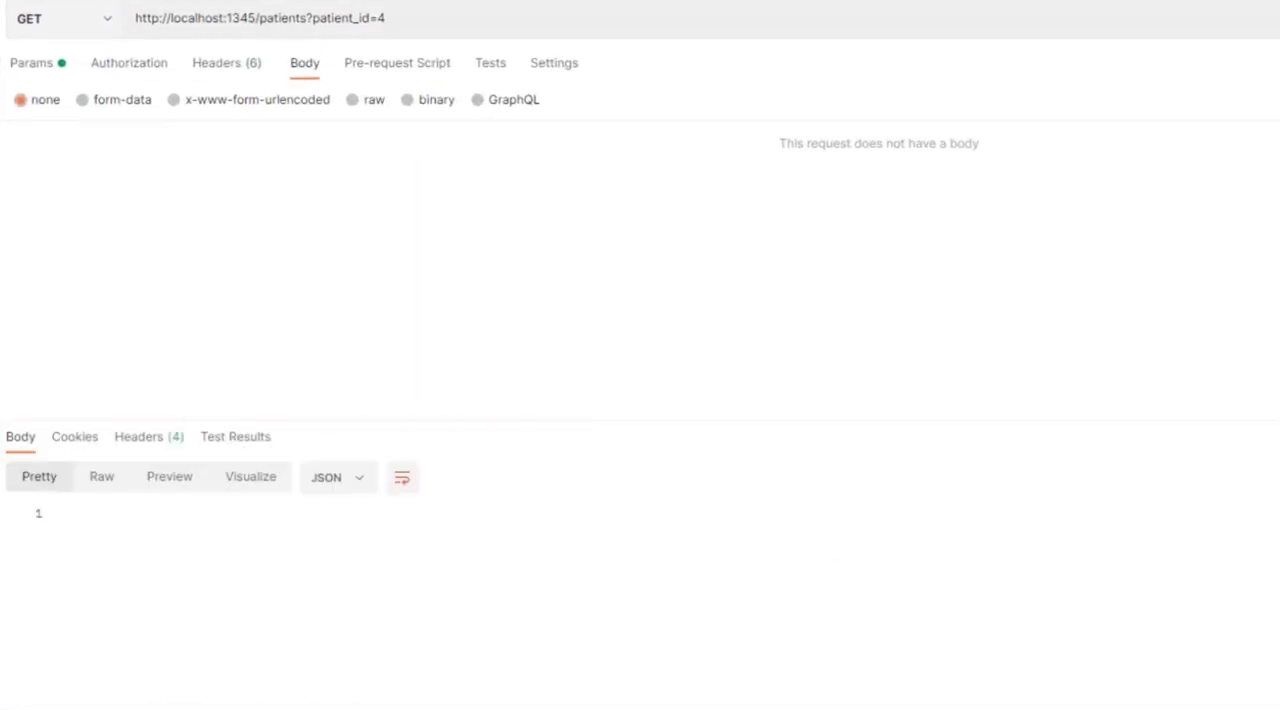
pyautogui.click(412, 20)
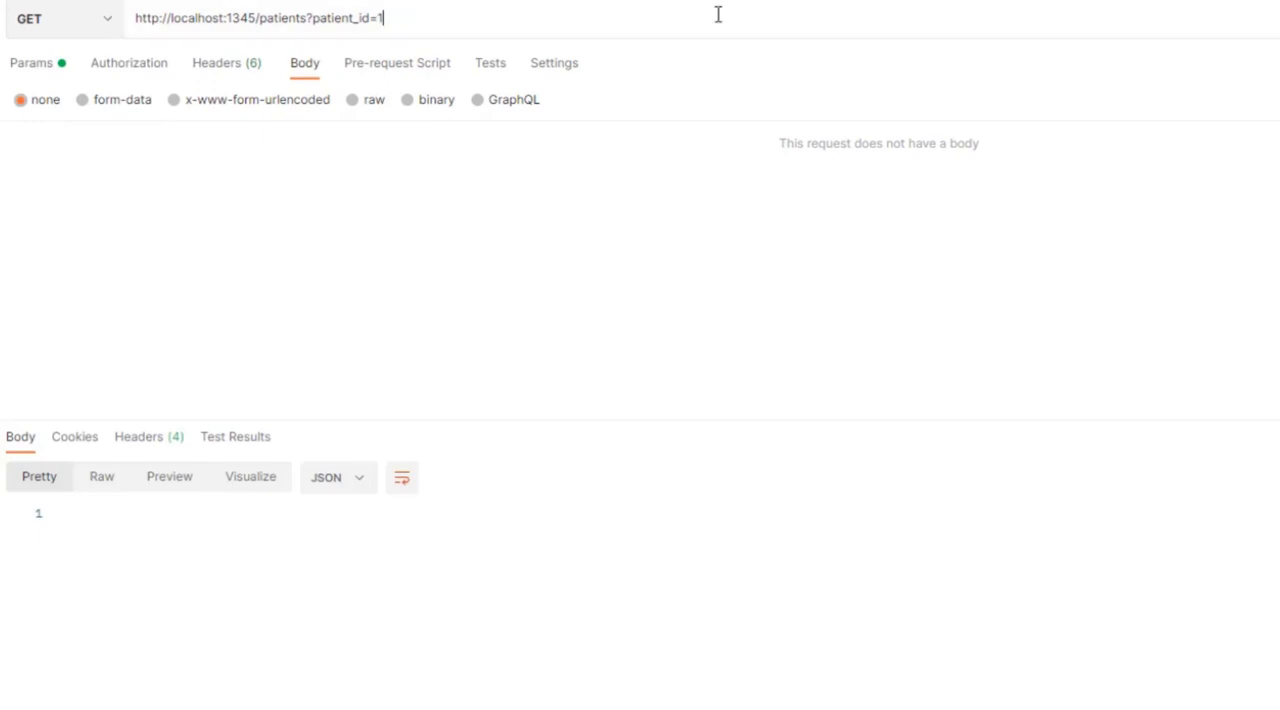
pyautogui.click(1279, 18)
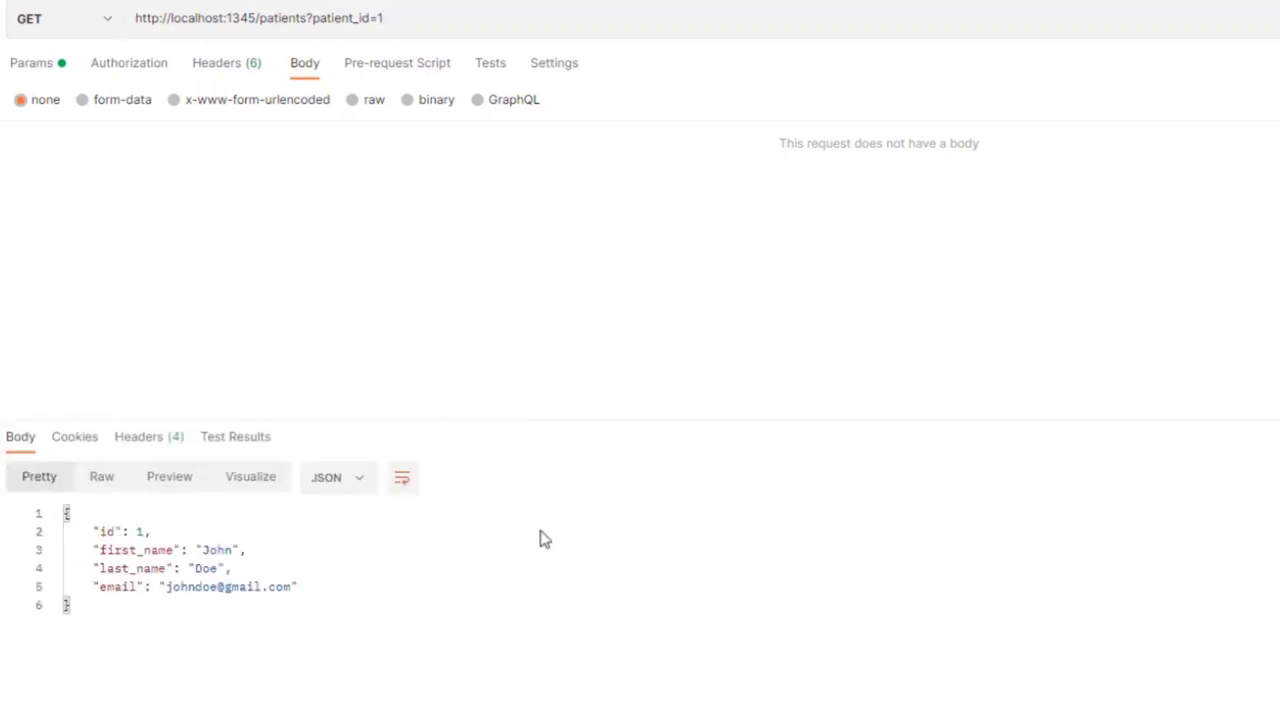
pyautogui.moveTo(250, 618); pyautogui.dragTo(66, 508)
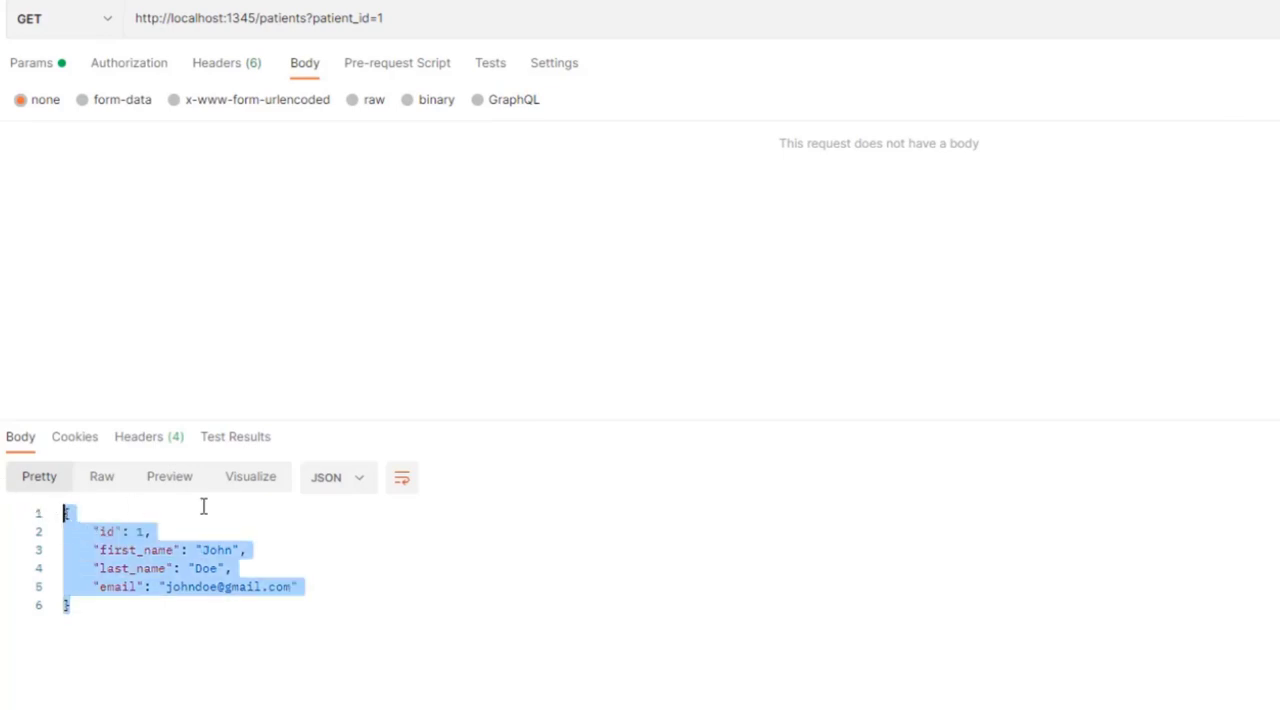
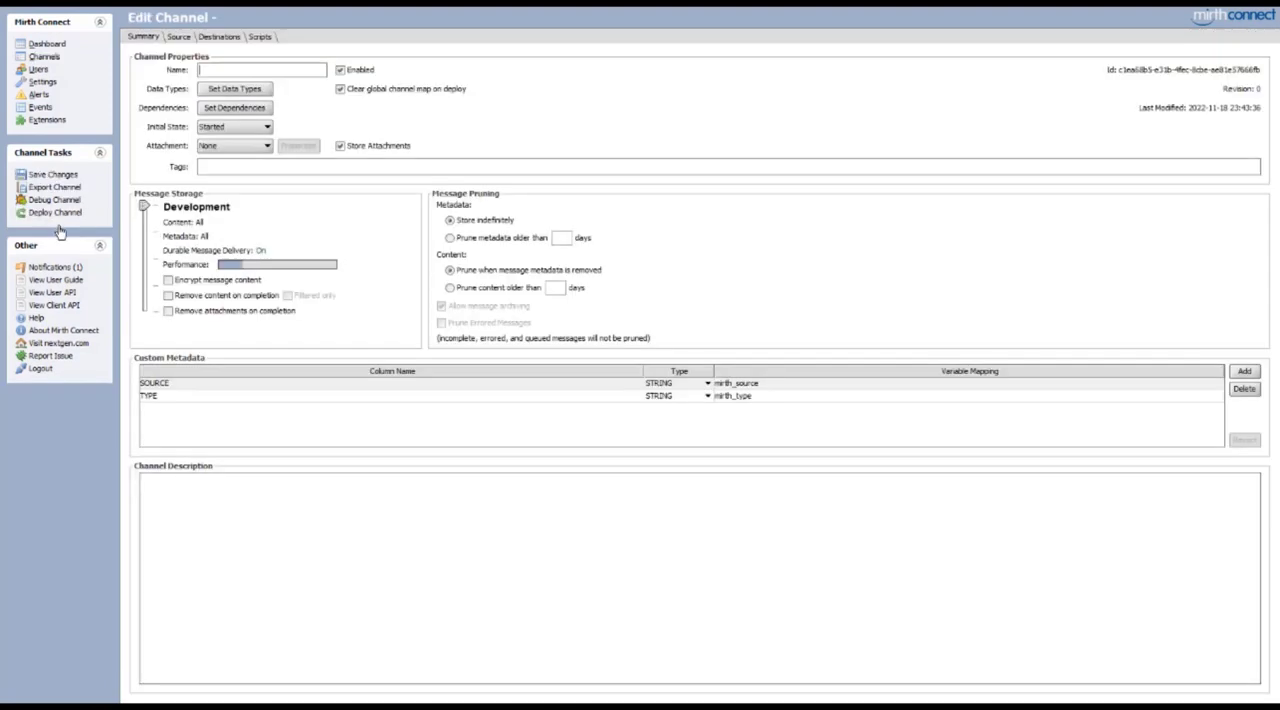
# Set the new channel's source connector type to Web Service Listener
pyautogui.click(183, 39)
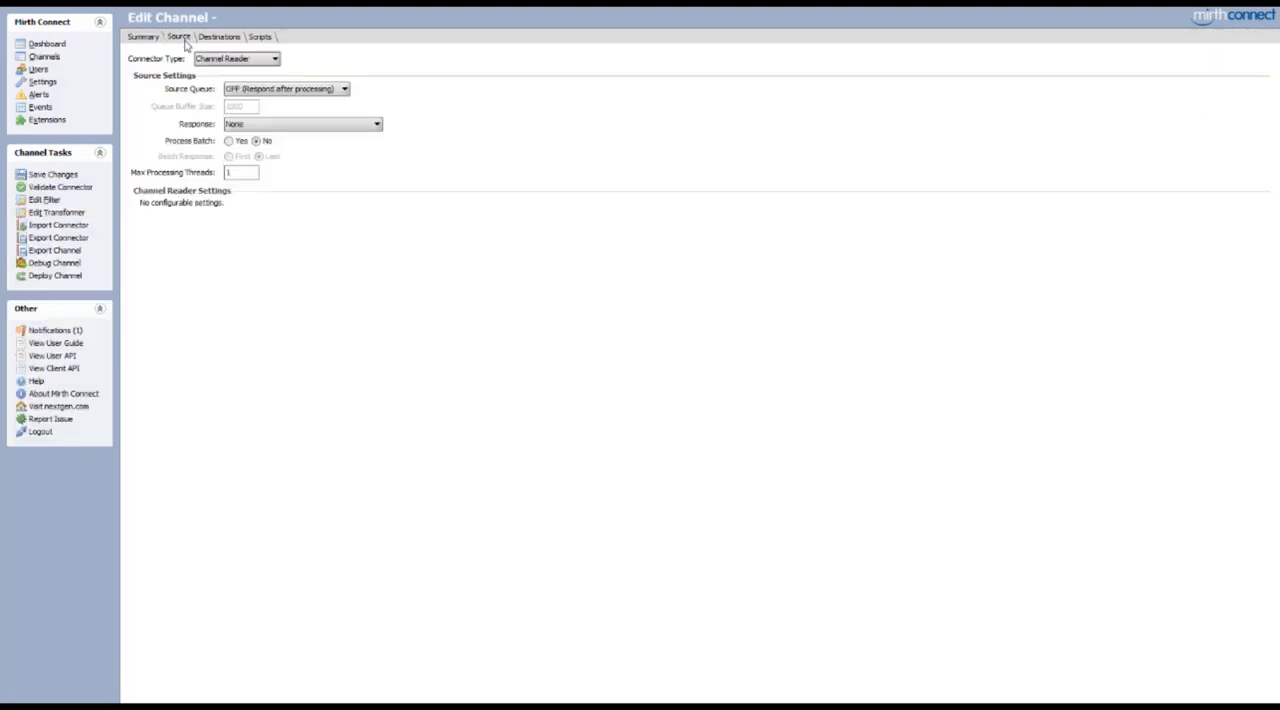
pyautogui.click(245, 60)
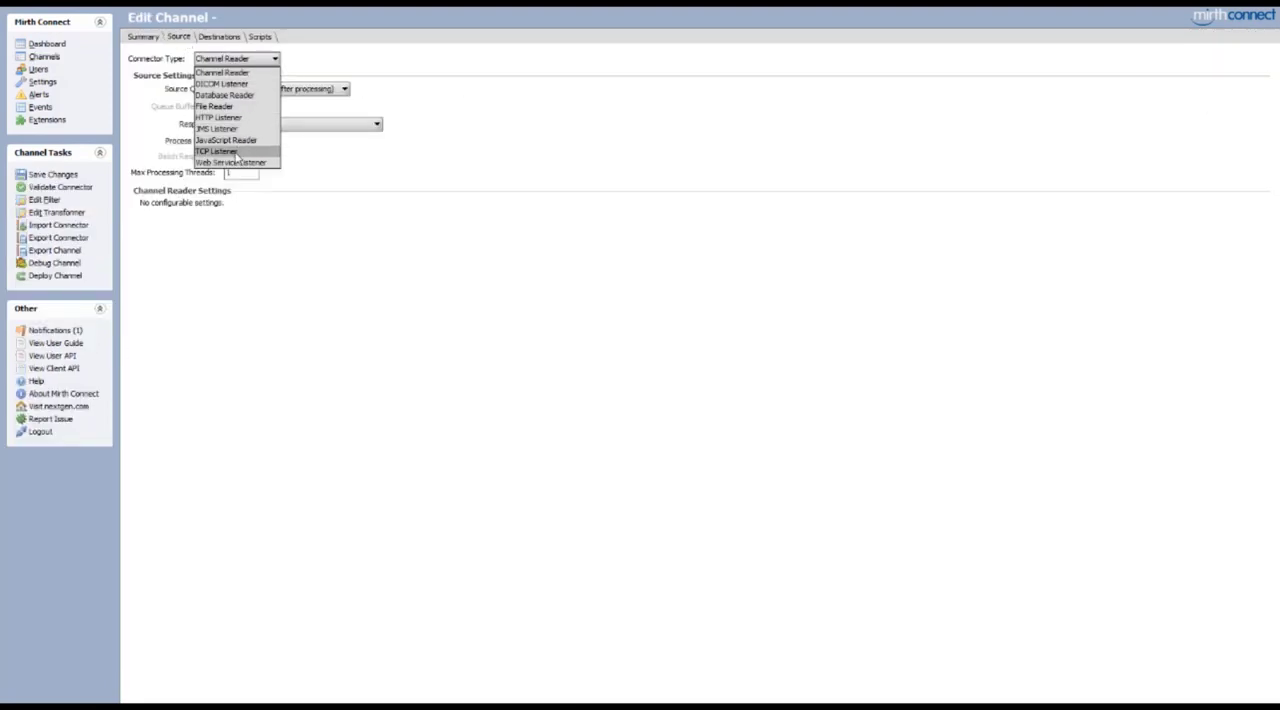
pyautogui.click(233, 162)
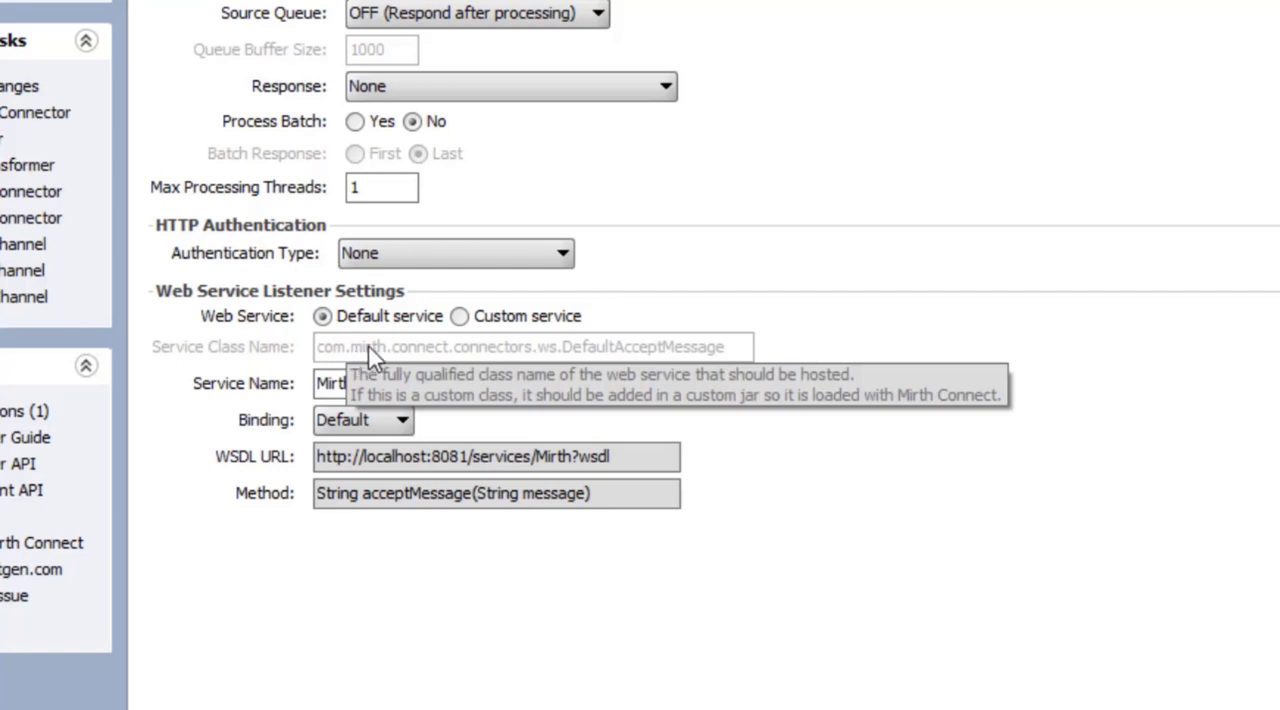
# Examine the Web Service Listener settings, comparing the default and custom service options and the available SOAP binding versions
pyautogui.click(460, 317)
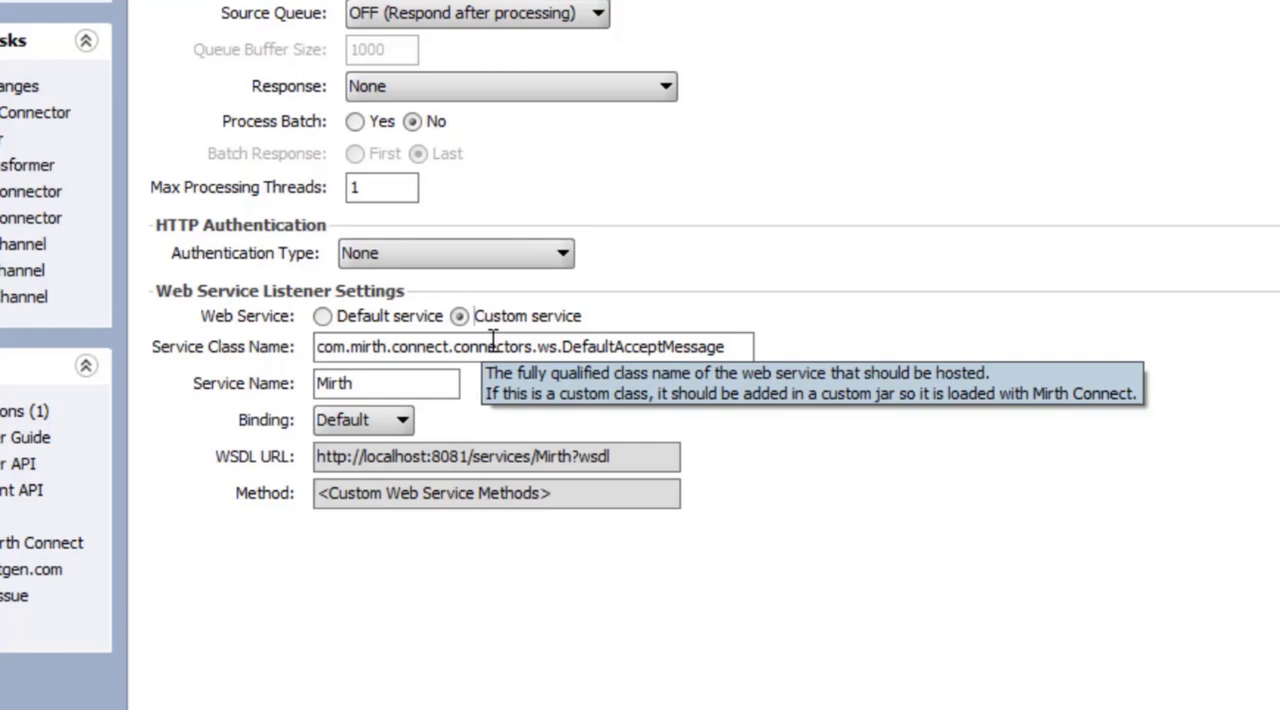
pyautogui.click(322, 316)
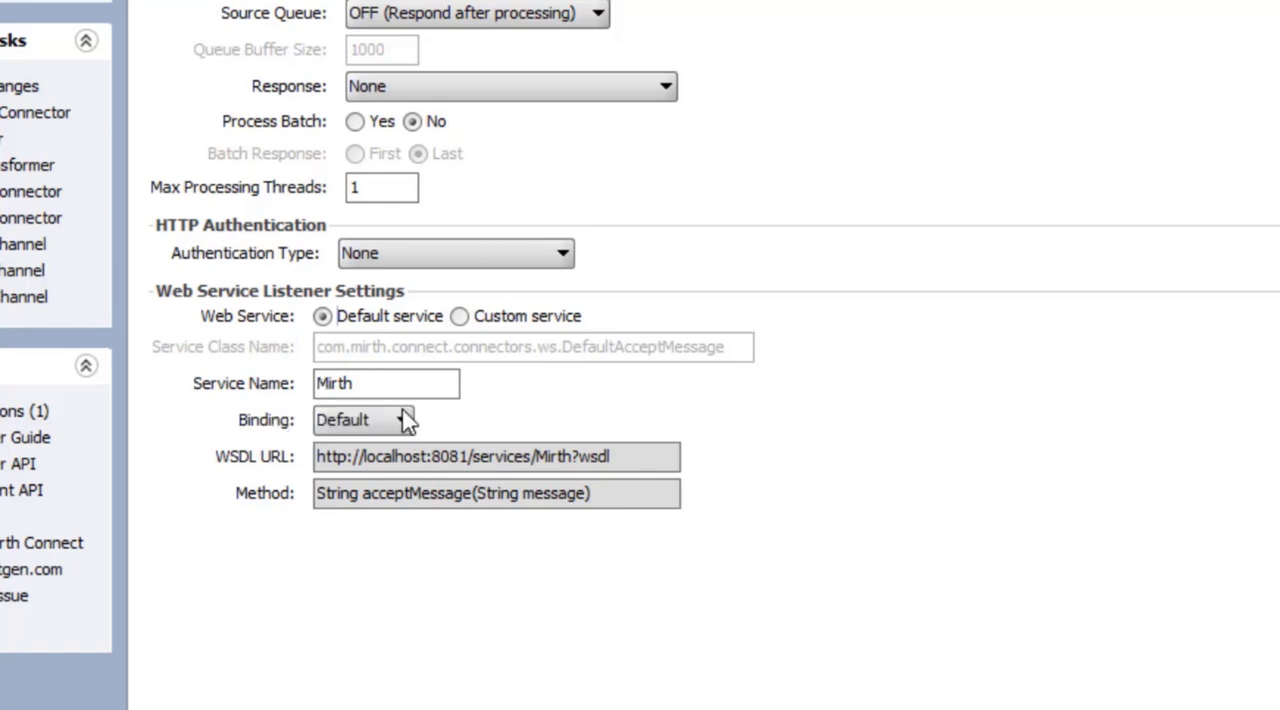
pyautogui.moveTo(405, 420)
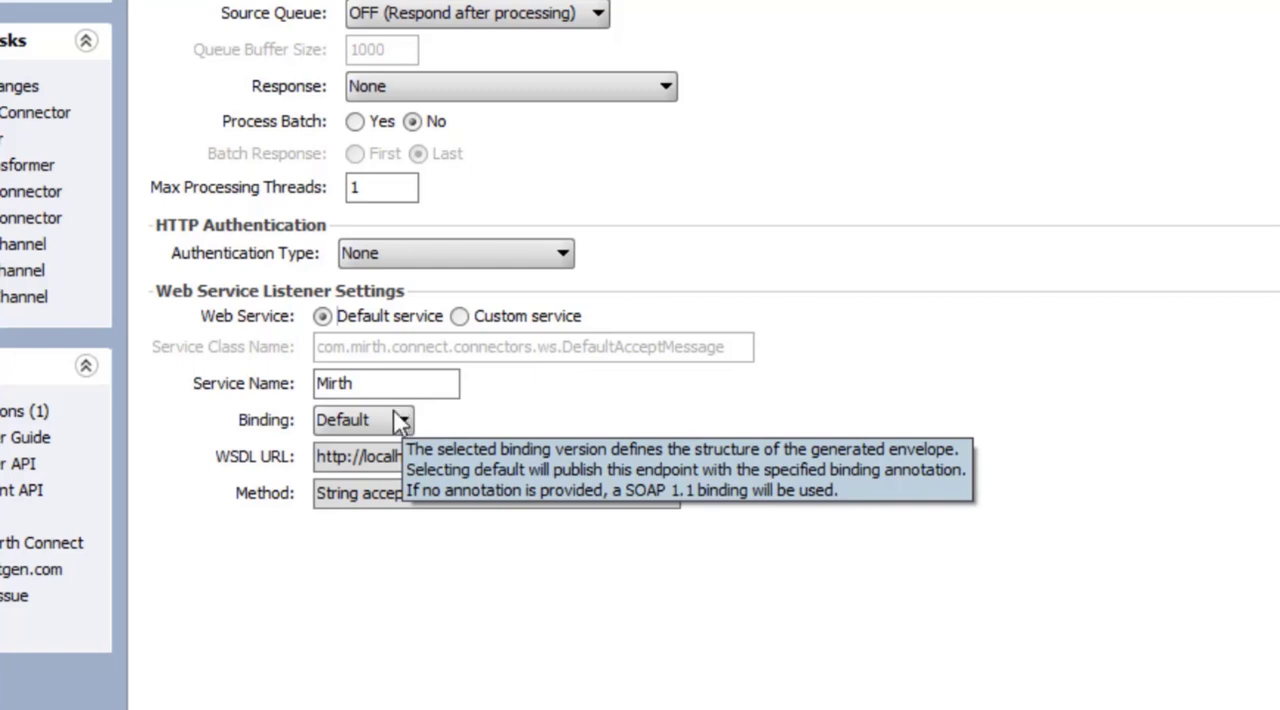
pyautogui.click(400, 420)
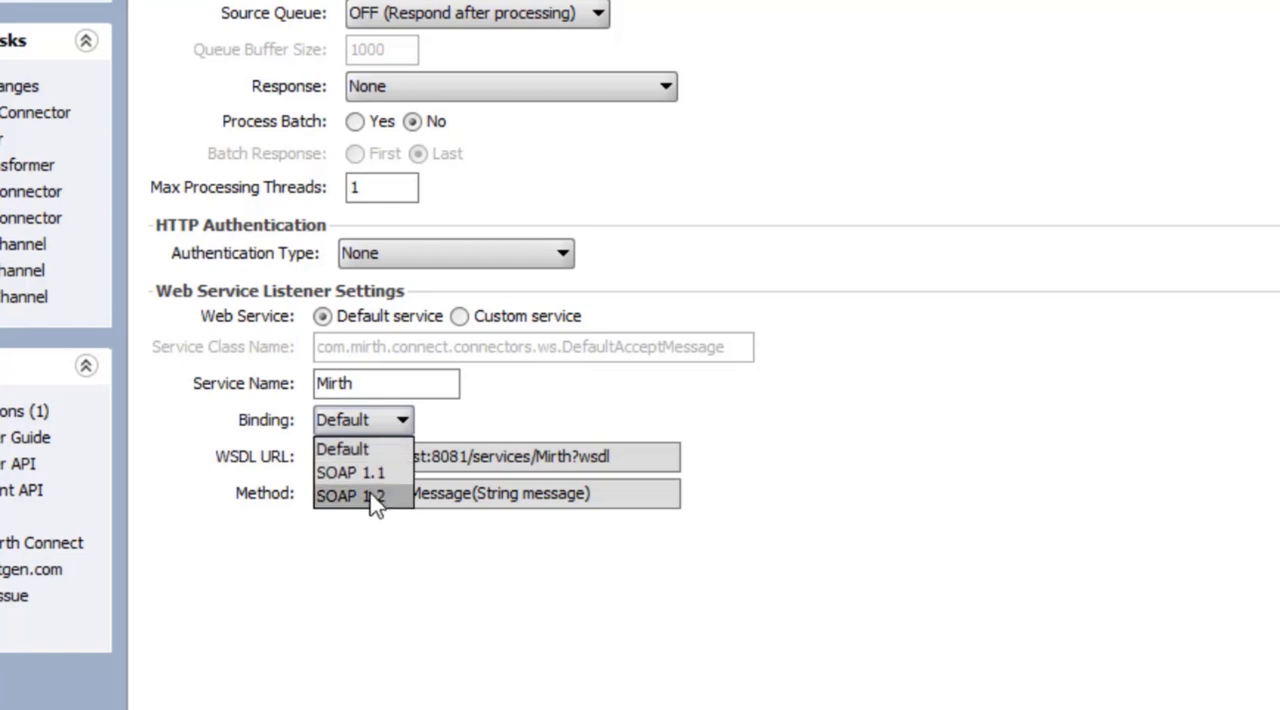
pyautogui.click(280, 425)
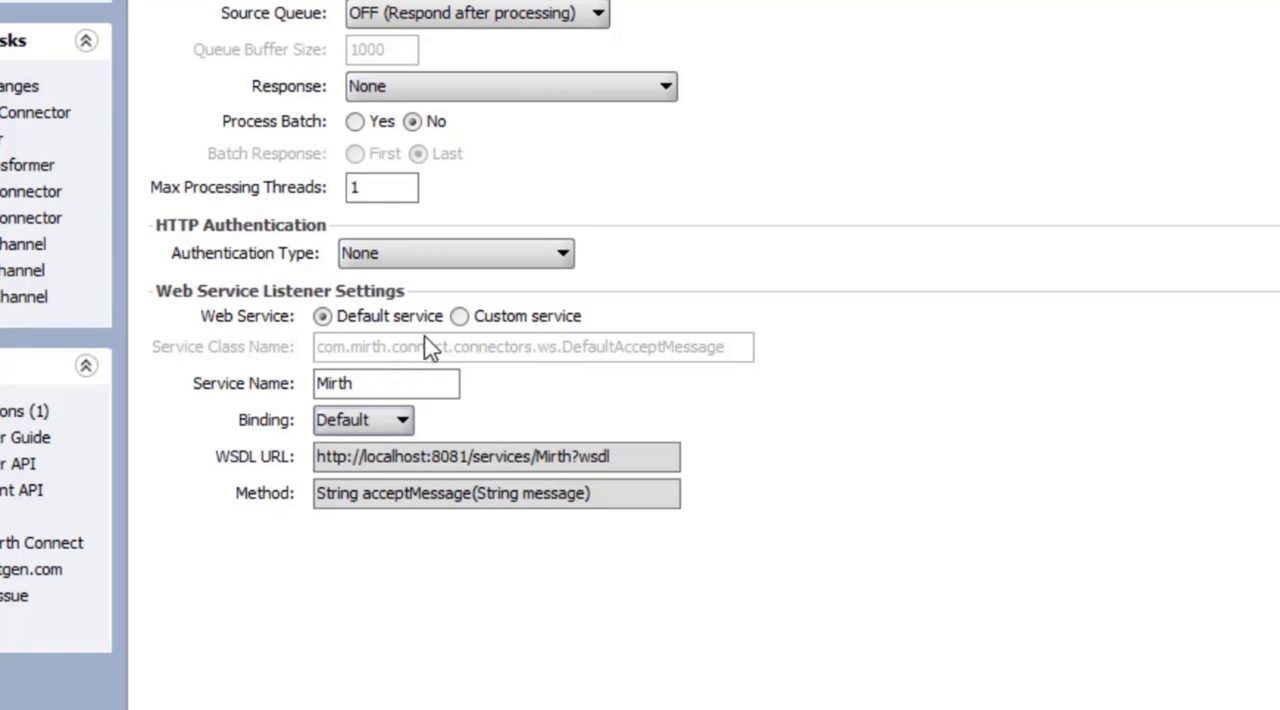
pyautogui.click(459, 316)
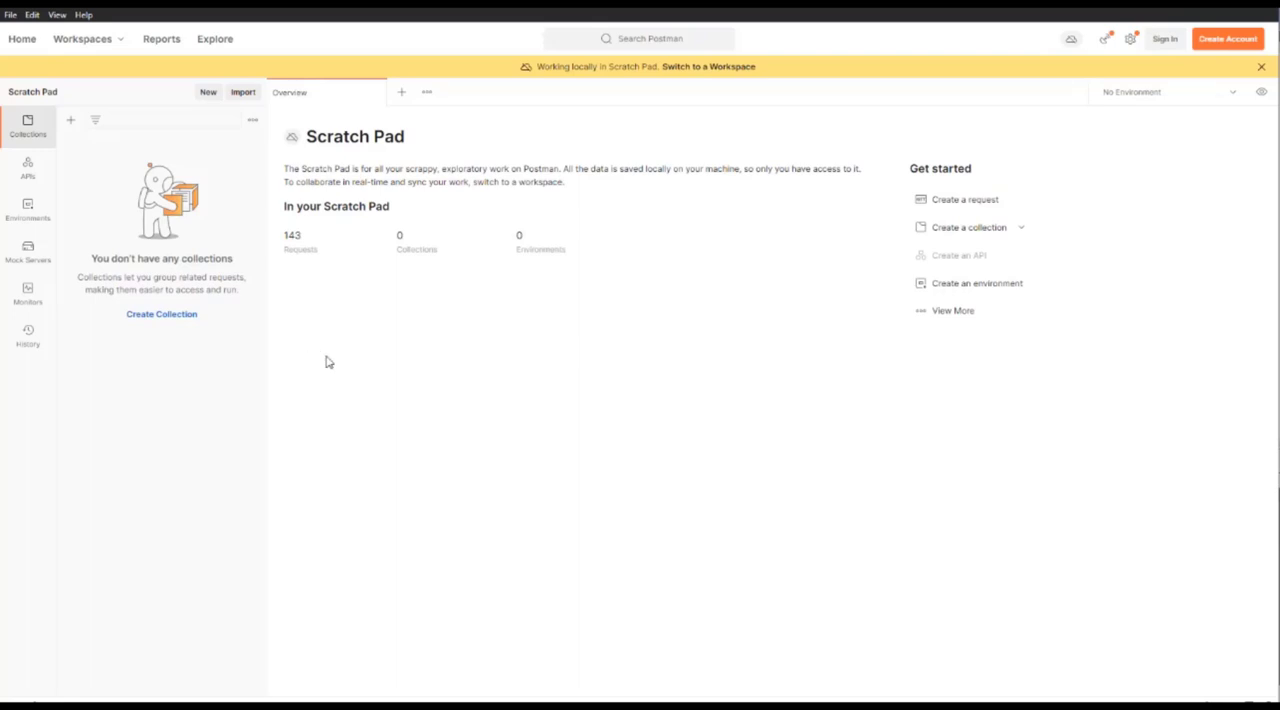
pyautogui.click(242, 93)
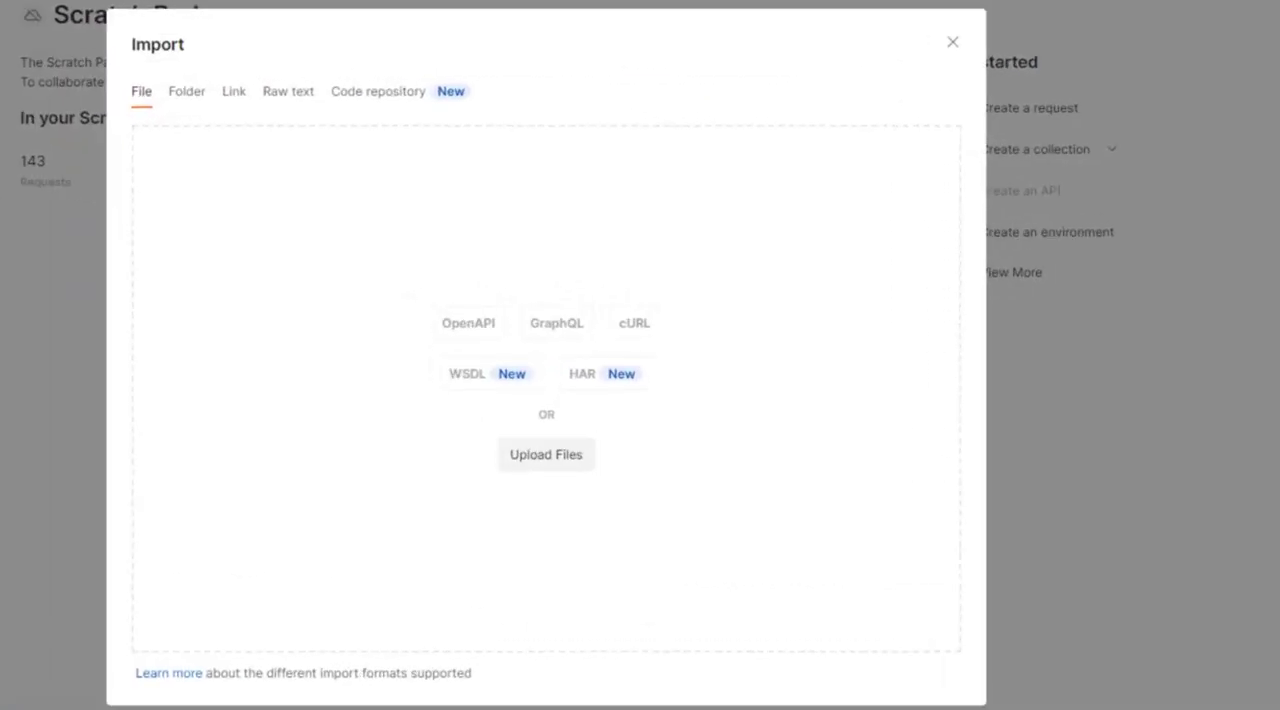
pyautogui.click(232, 95)
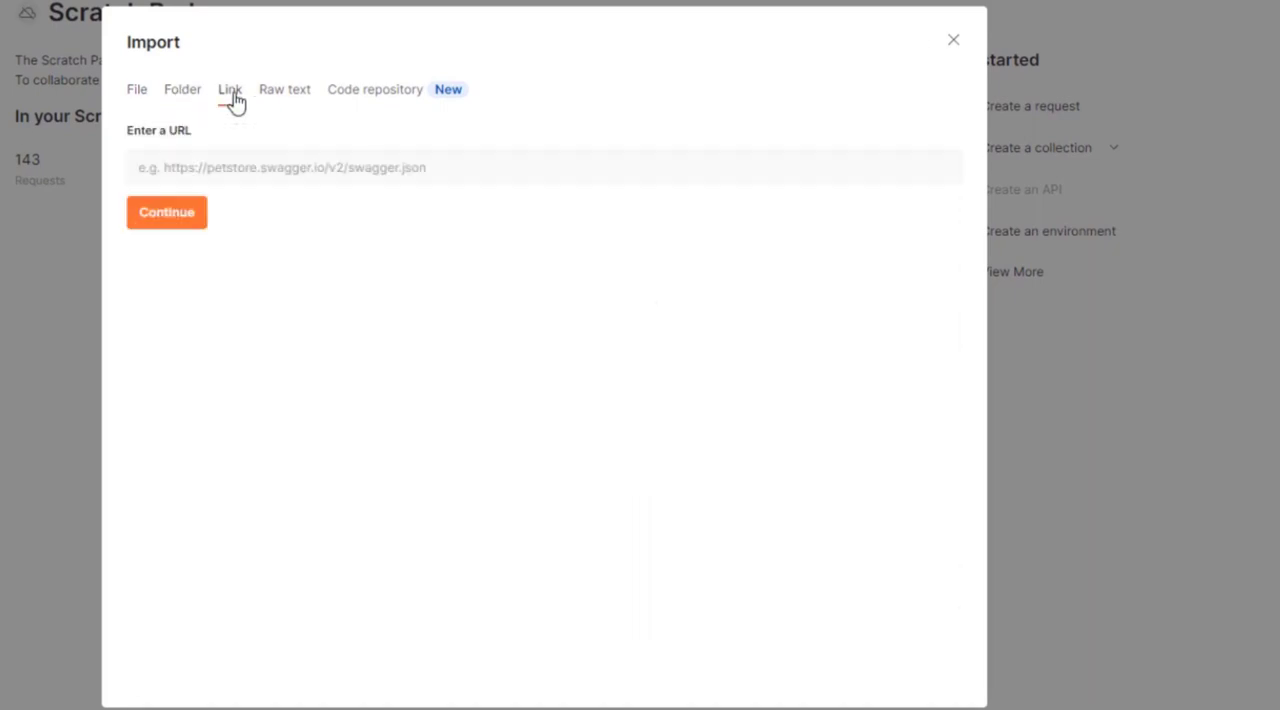
pyautogui.click(240, 170)
pyautogui.write('http://localhost:1346/services/Mirth?wsdl')
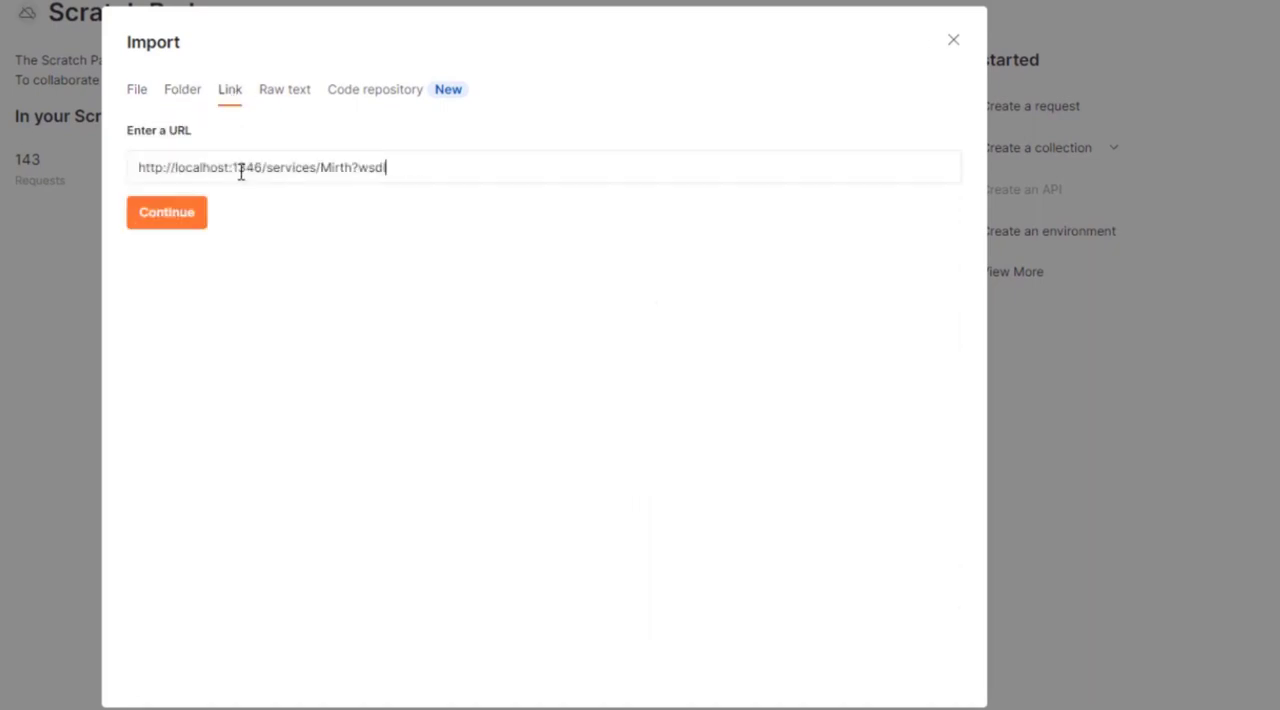
pyautogui.click(164, 220)
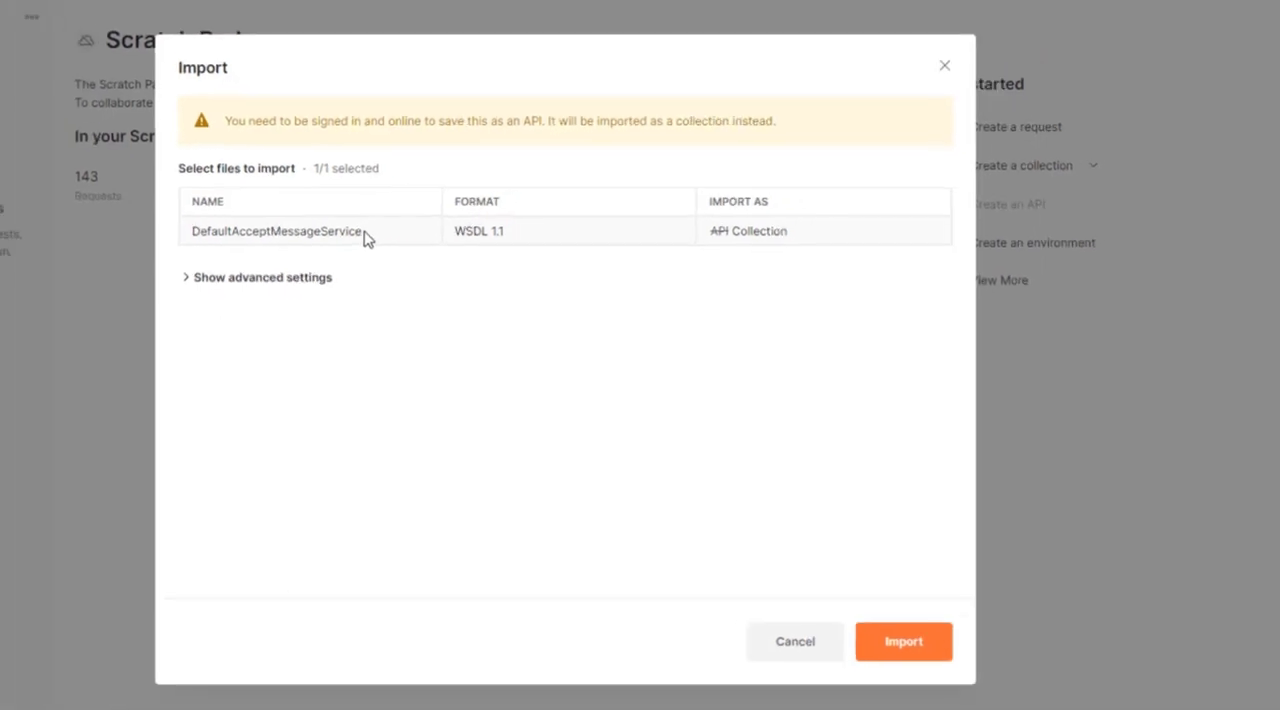
pyautogui.click(895, 645)
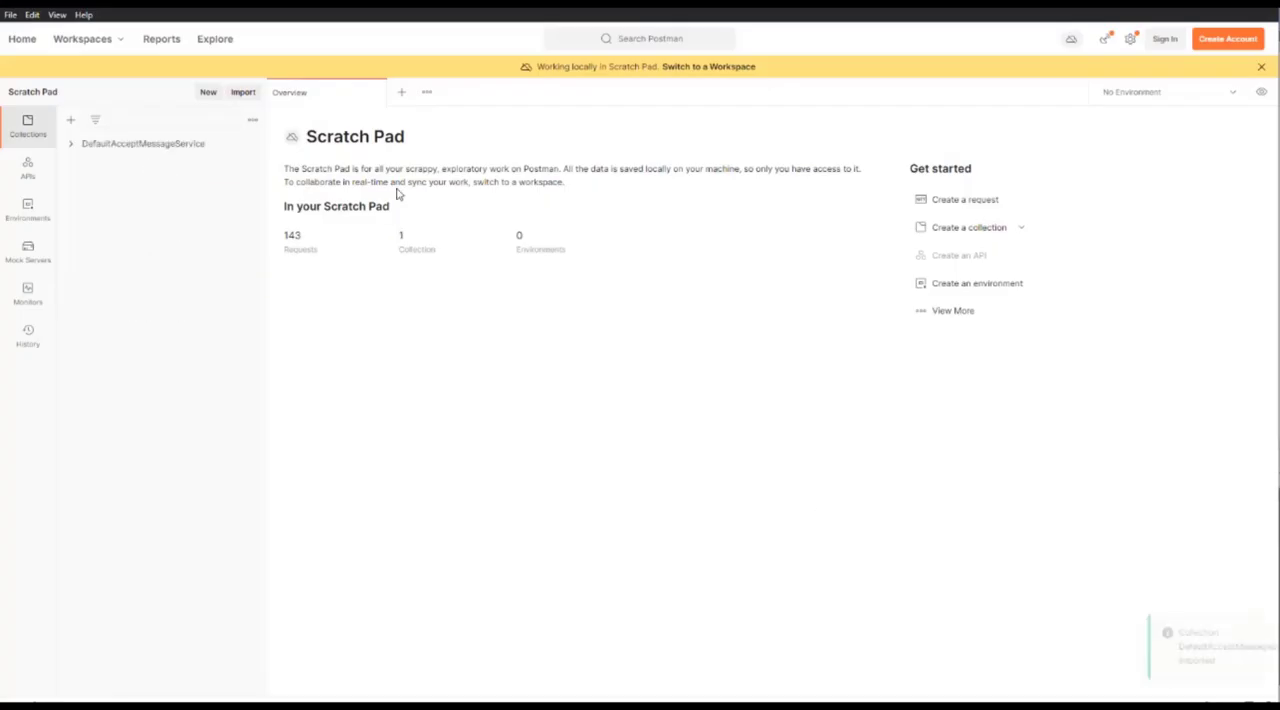
# Open the imported acceptMessage request and replace its XML body with a soapenv envelope whose ws:acceptMessage arg0 contains MSH|^~\&amp;|.....
pyautogui.click(72, 147)
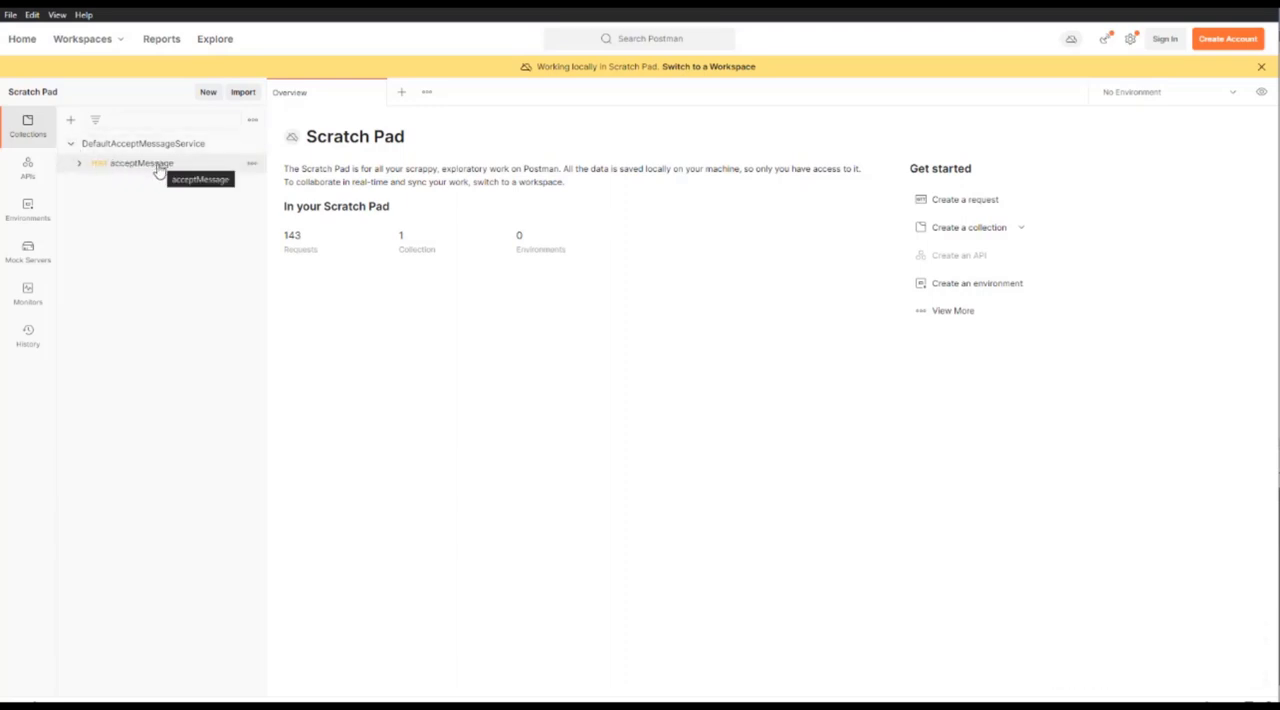
pyautogui.click(157, 172)
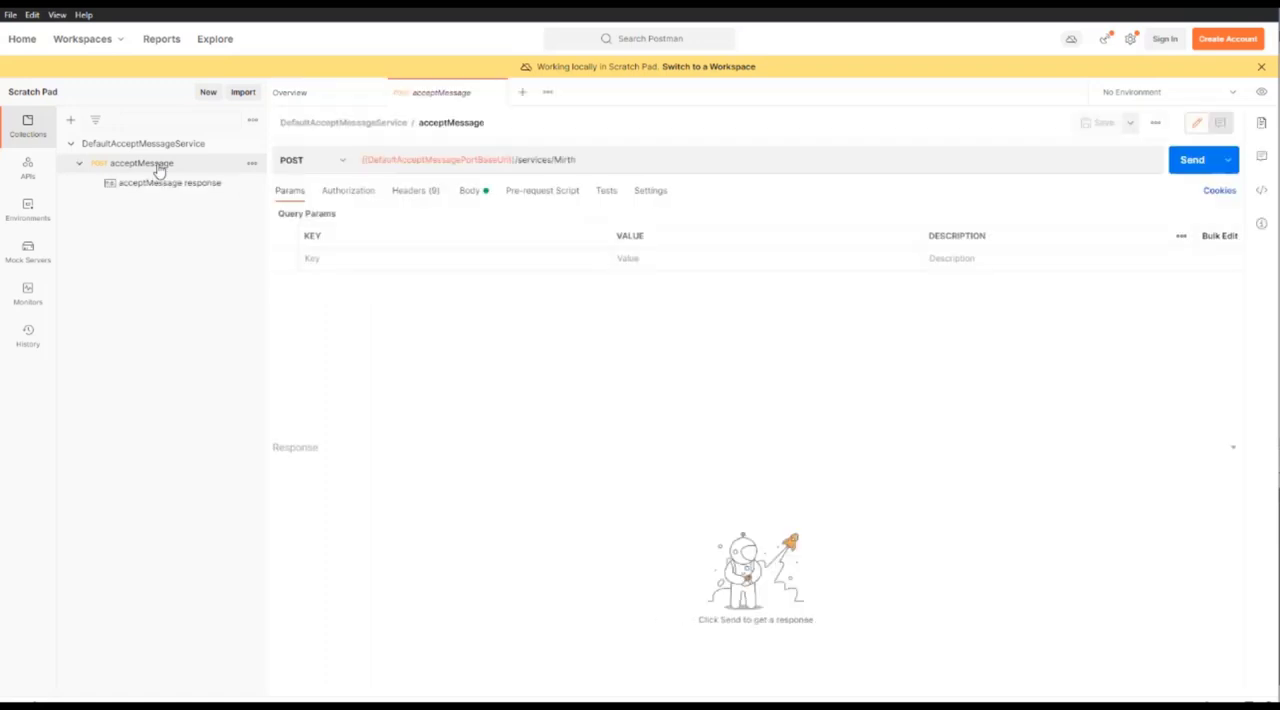
pyautogui.click(467, 191)
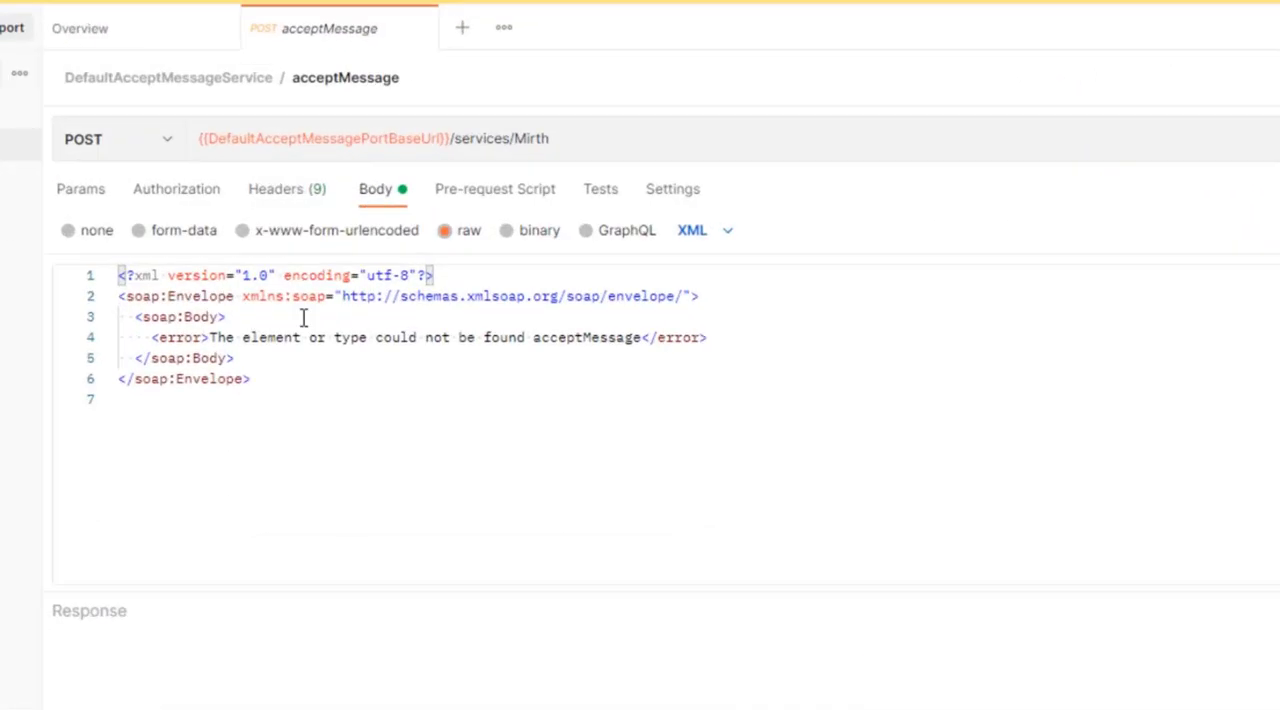
pyautogui.moveTo(384, 422); pyautogui.dragTo(80, 266)
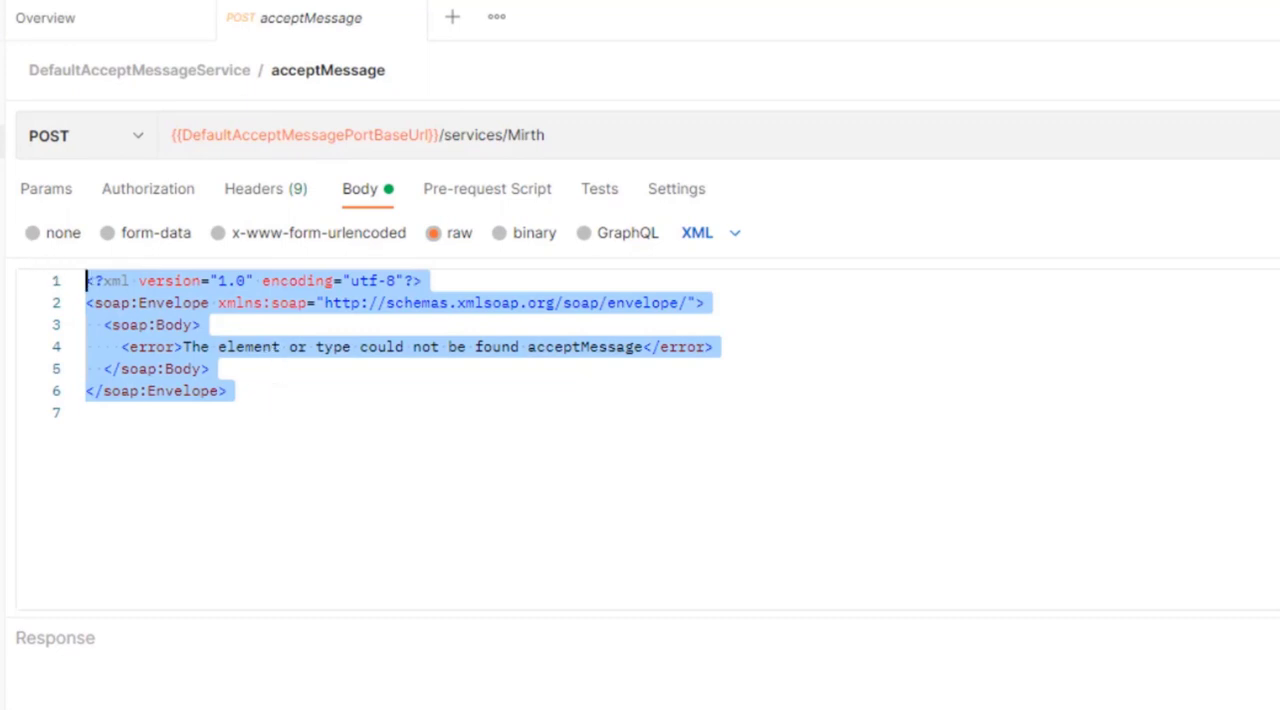
pyautogui.write('<soapenv:Envelope xmlns:soapenv="http://schemas.xmlsoap.org/soap/envelope/" xmlns:ws="http://ws.connectors.connect.mirth.com/">    <soapenv:Header/>    <soapenv:Body>       <ws:acceptMessage>          <arg0>MSH|^~\\&amp;|.....</arg0>       </ws:acceptMessage>    </soapenv:Body> </soapenv:Envelope>')
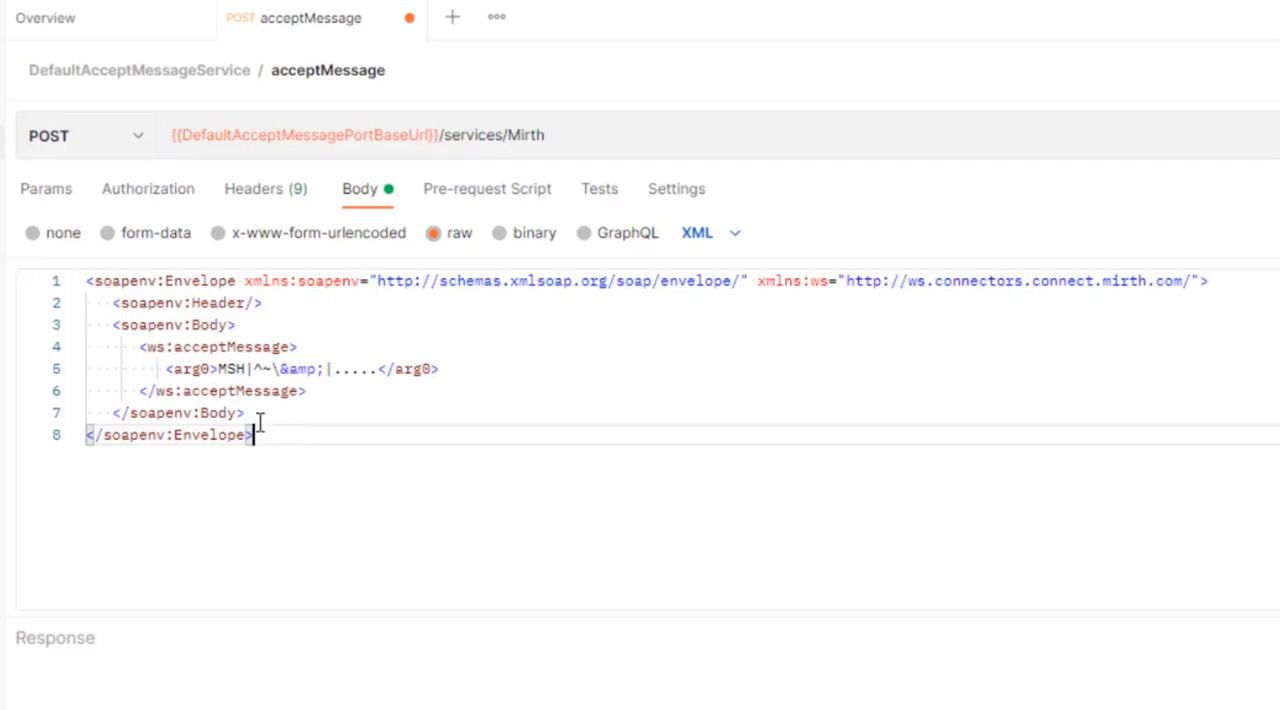
# Send the acceptMessage request, and examine the raw content of the received Web Service Listener message in Mirth Connect
pyautogui.click(218, 369)
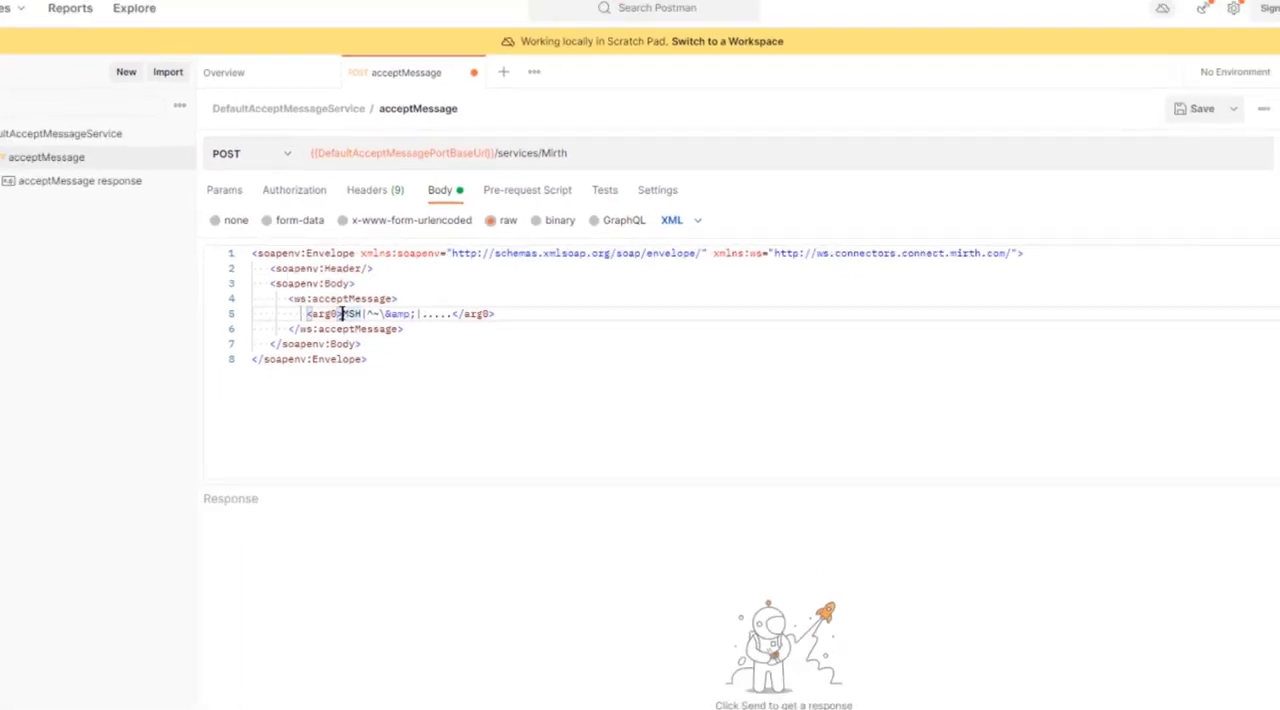
pyautogui.click(1178, 162)
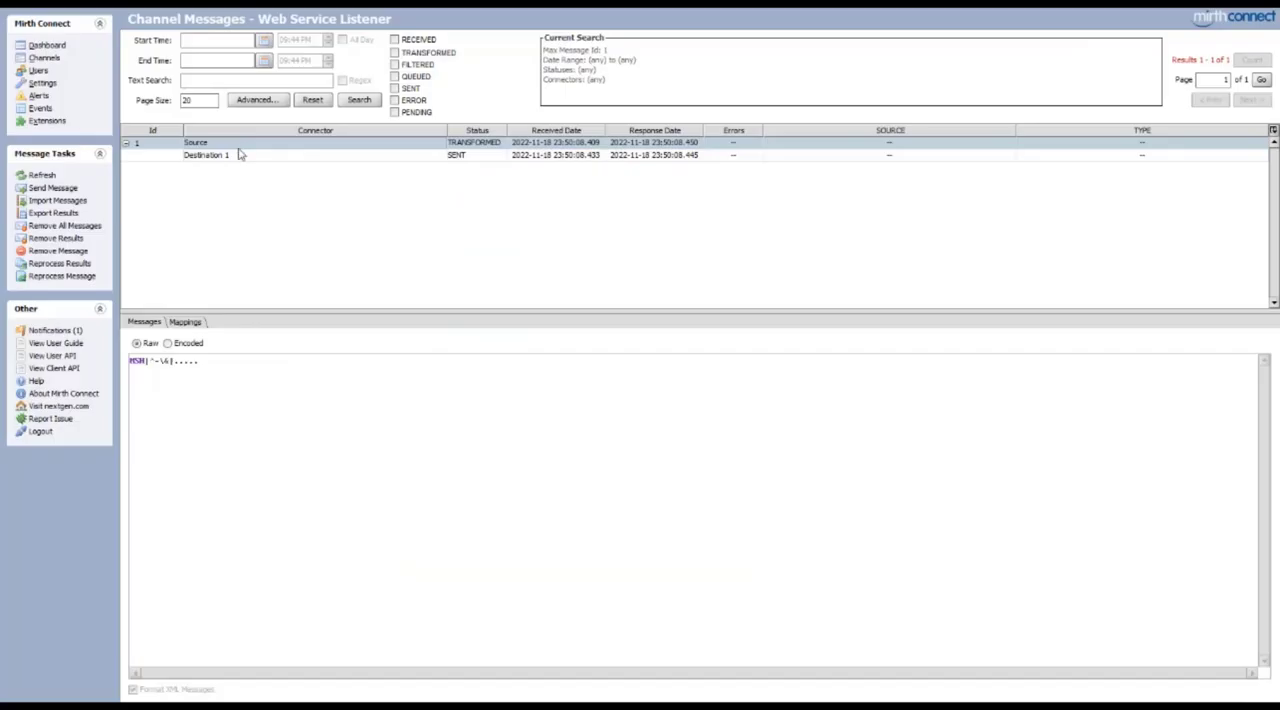
pyautogui.moveTo(236, 363); pyautogui.dragTo(128, 362)
# Open the Web Service Listener channel for editing and set its source response to Destination 1
pyautogui.click(50, 59)
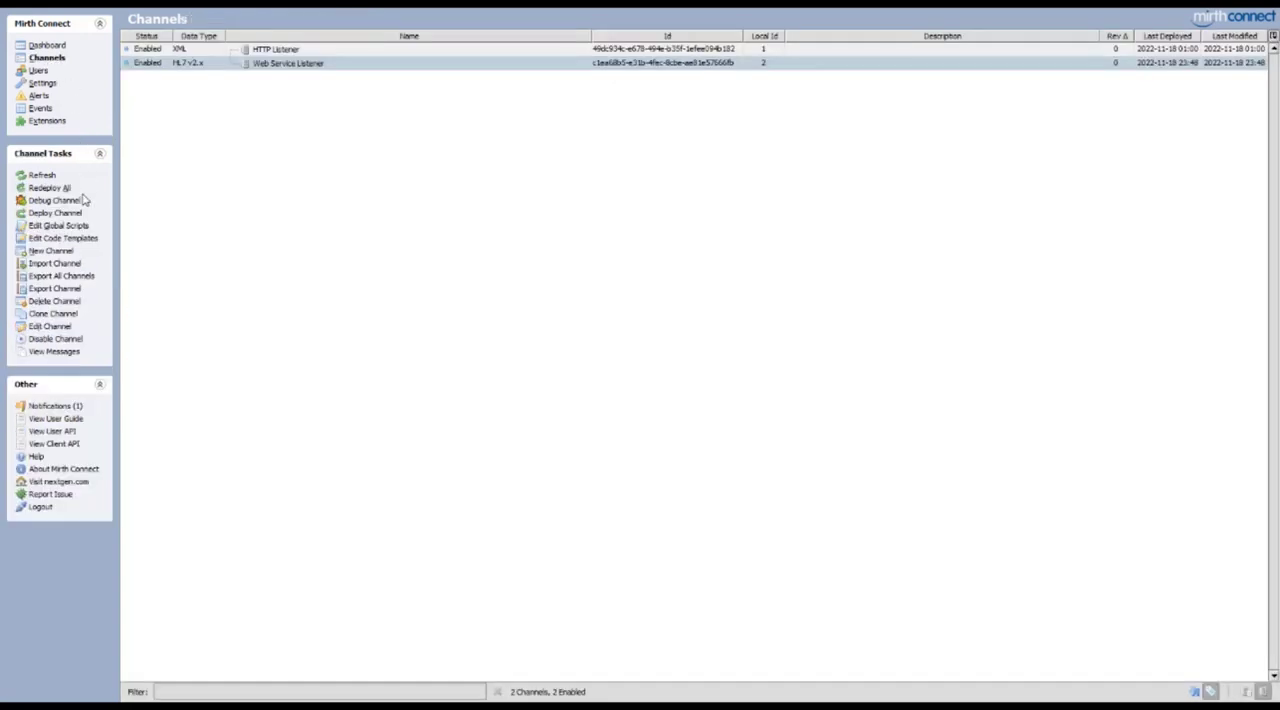
pyautogui.doubleClick(277, 63)
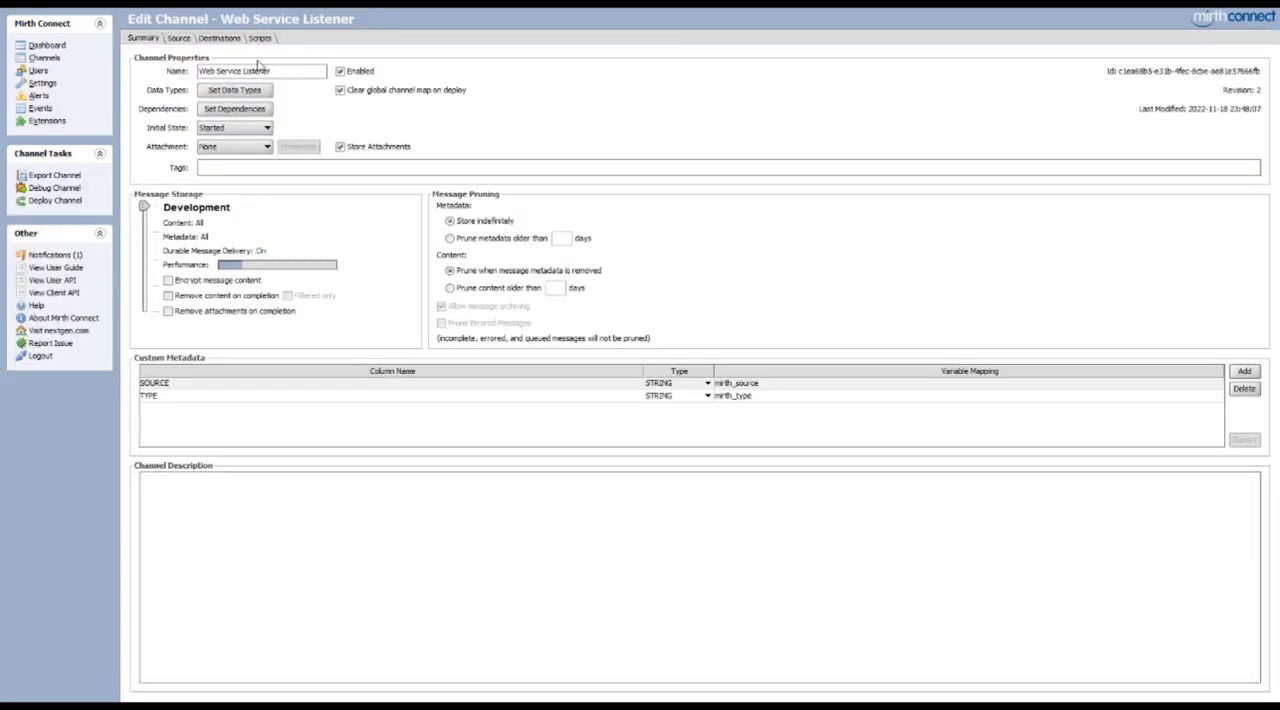
pyautogui.click(179, 39)
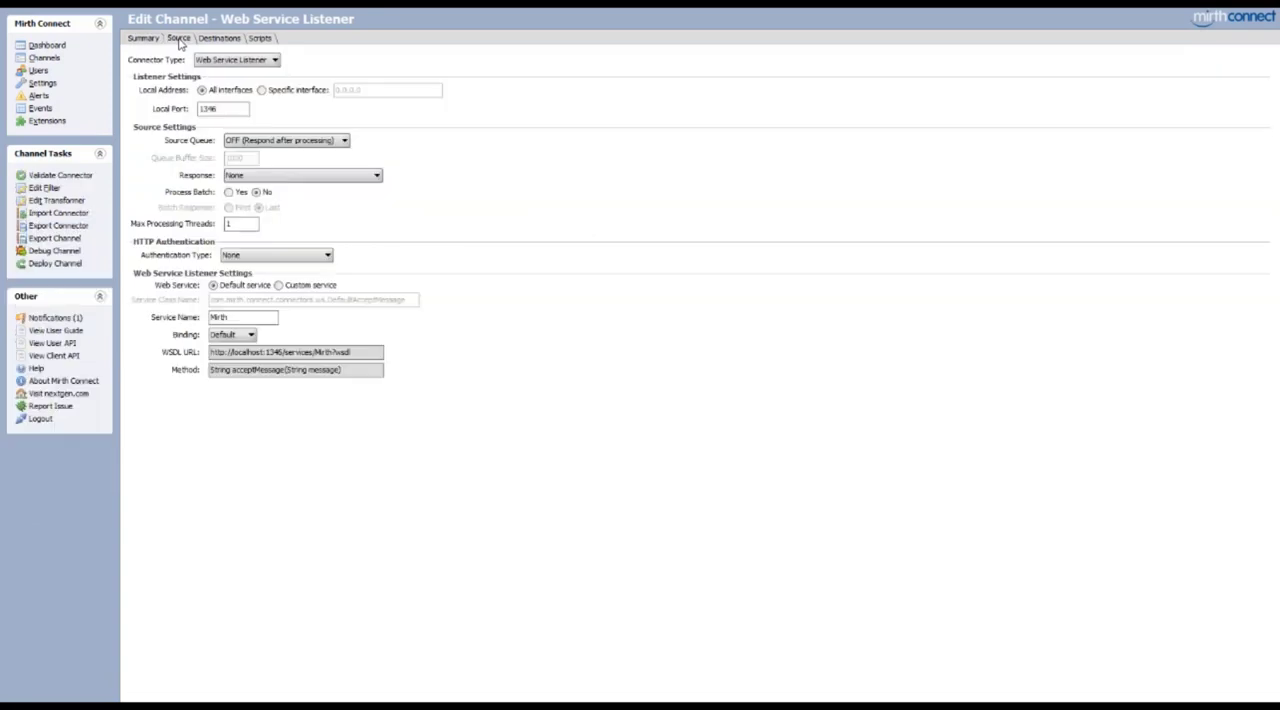
pyautogui.click(300, 176)
pyautogui.click(288, 246)
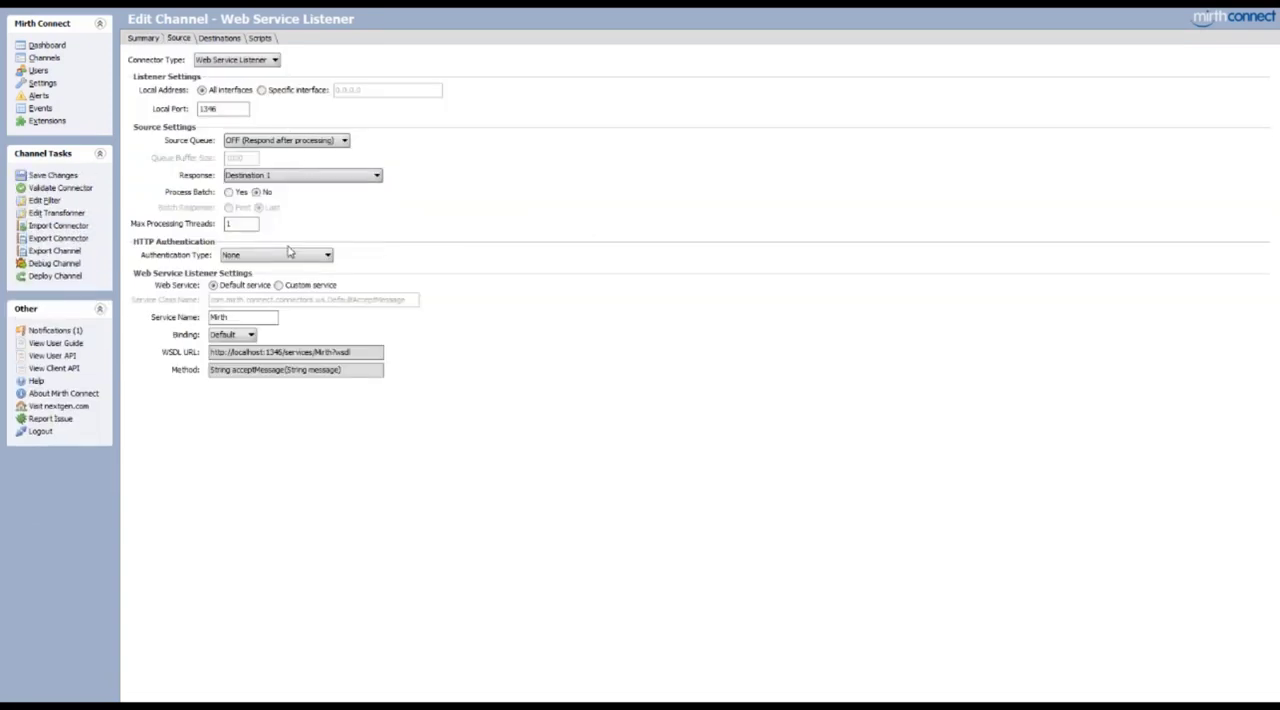
# Change Destination 1 to a JavaScript Writer with the script return "Thank you for your message", and save and deploy the channel
pyautogui.click(216, 40)
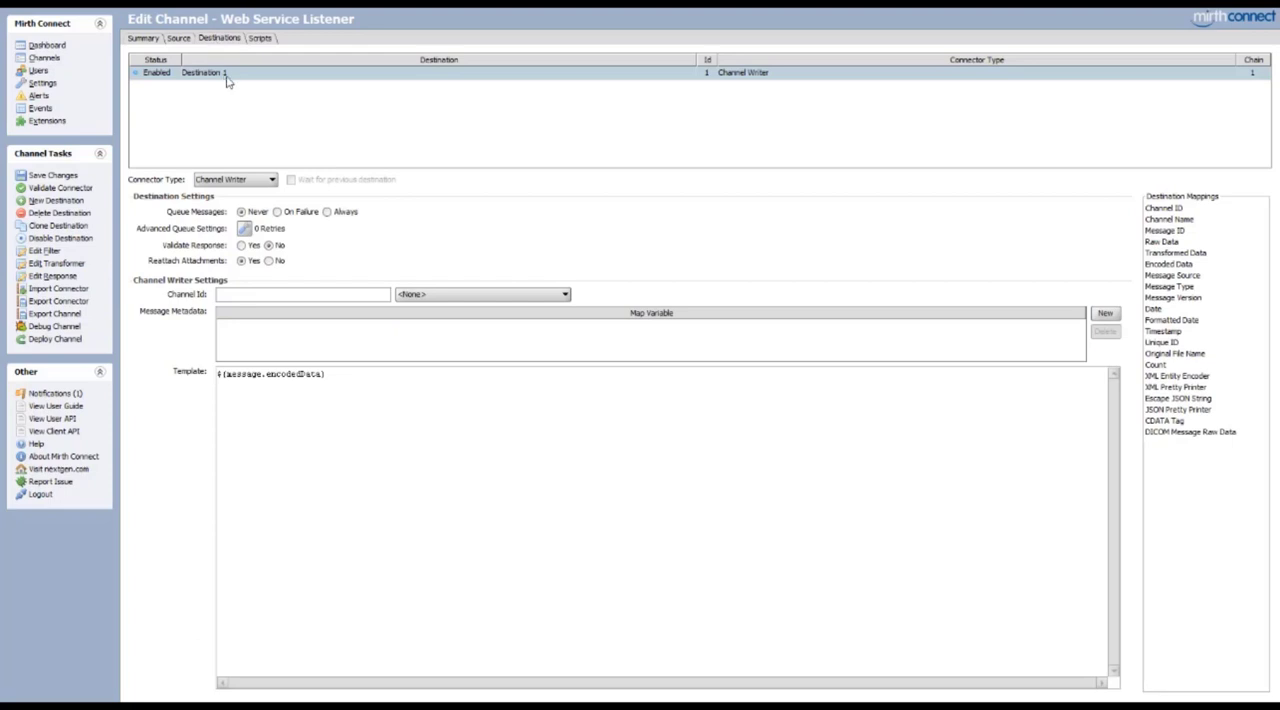
pyautogui.click(212, 180)
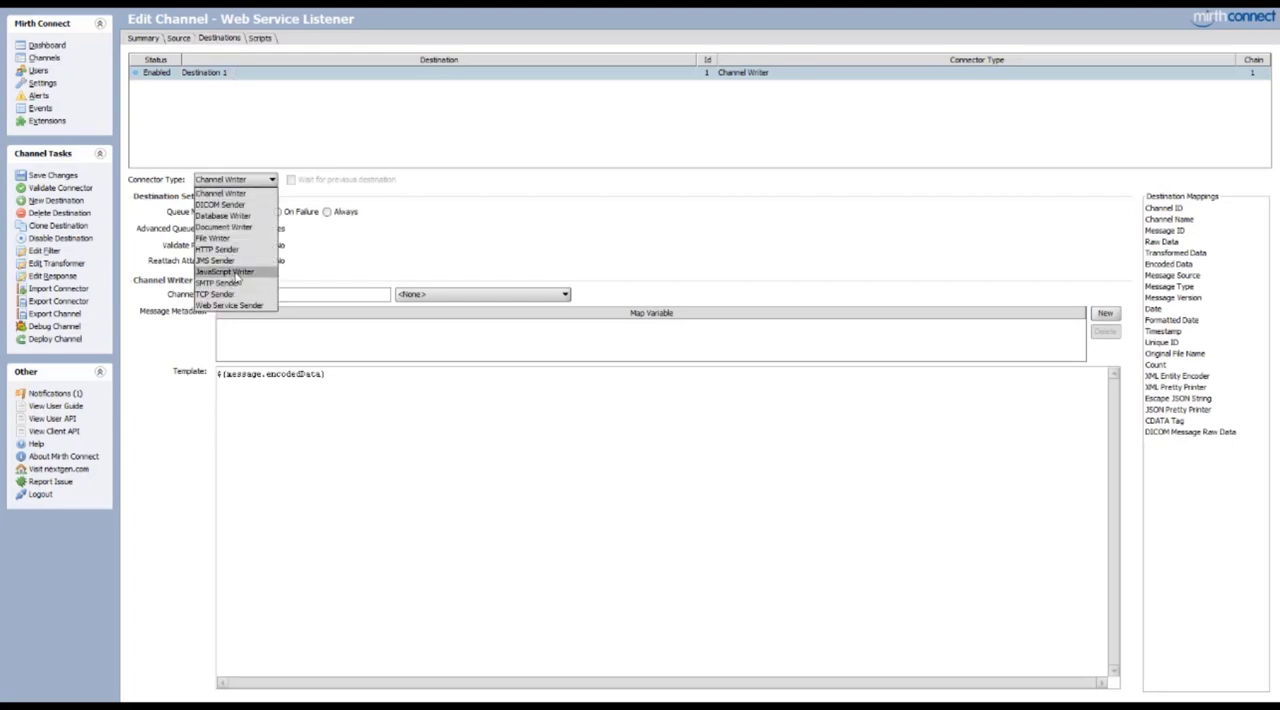
pyautogui.click(236, 273)
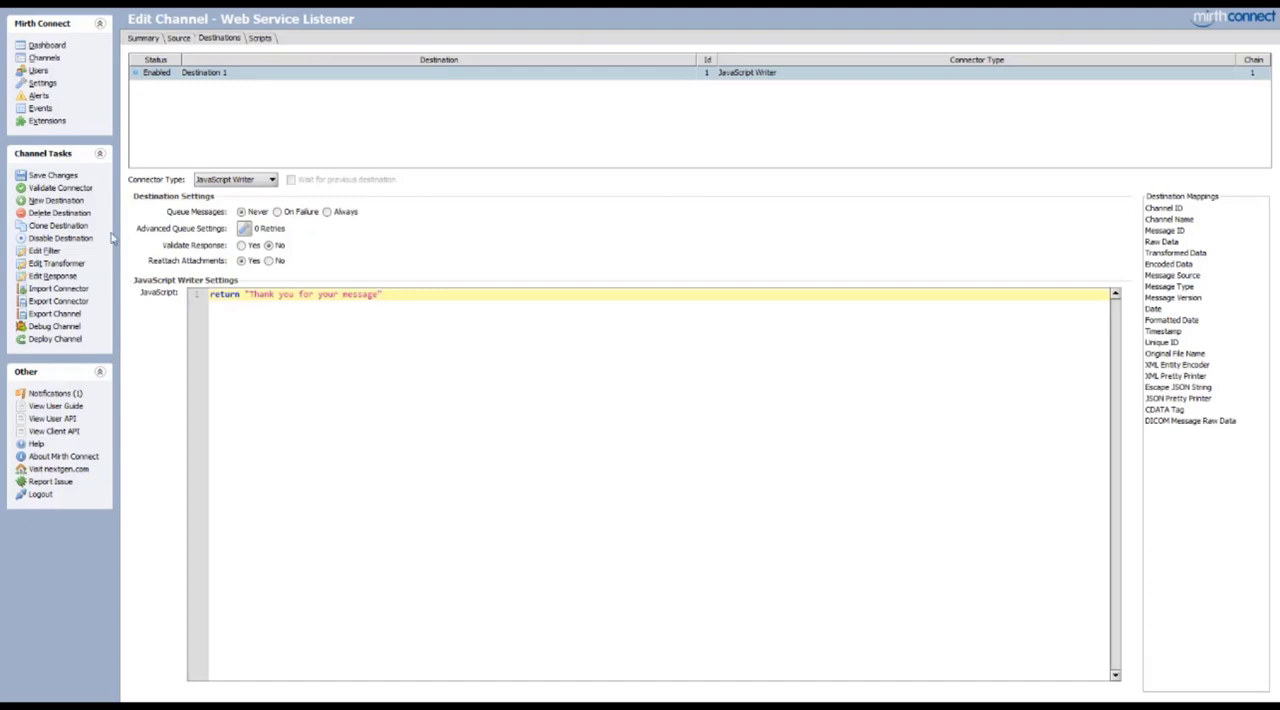
pyautogui.click(64, 177)
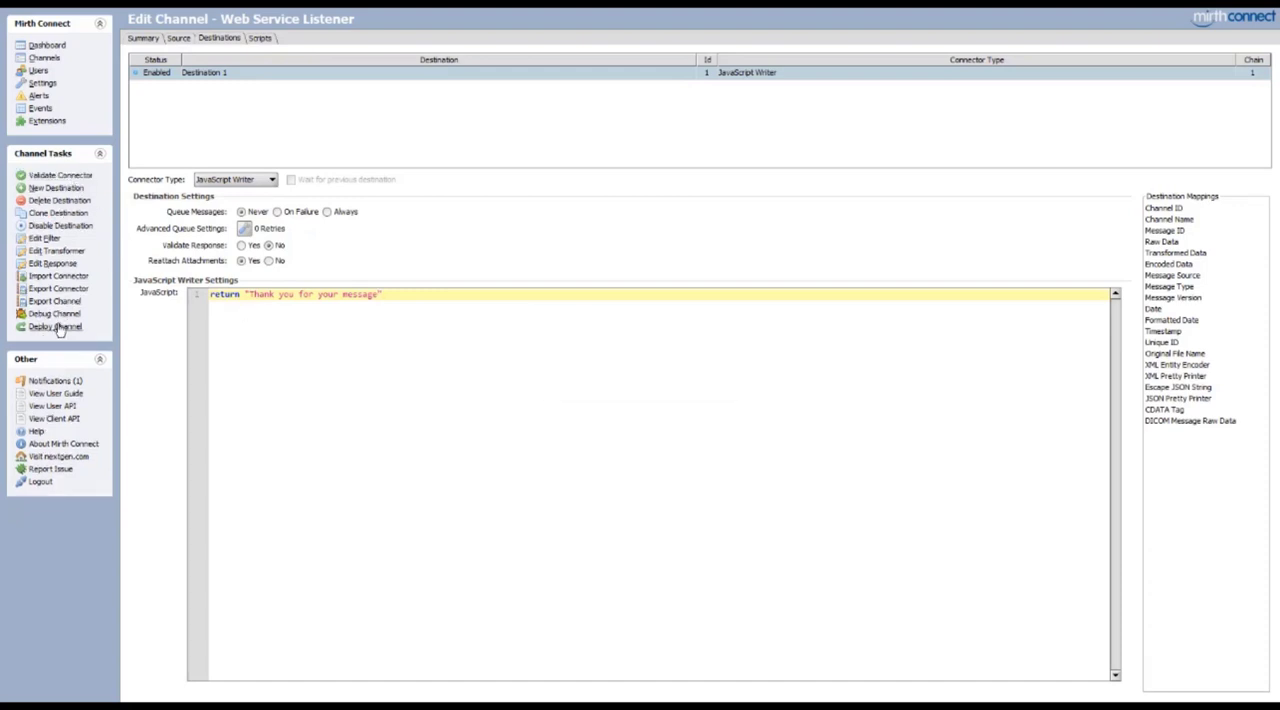
pyautogui.click(56, 326)
pyautogui.click(596, 379)
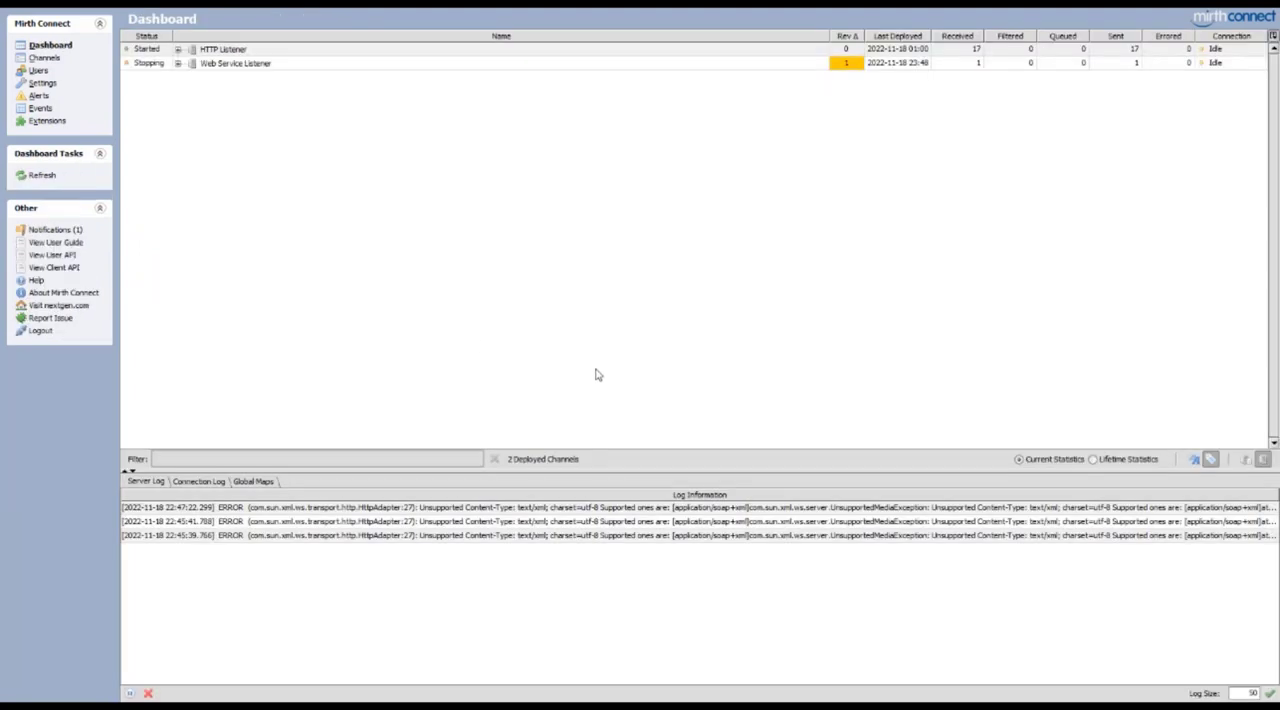
# Switch to Postman, resend the acceptMessage request and examine the return element in the SOAP response
pyautogui.click(424, 705)
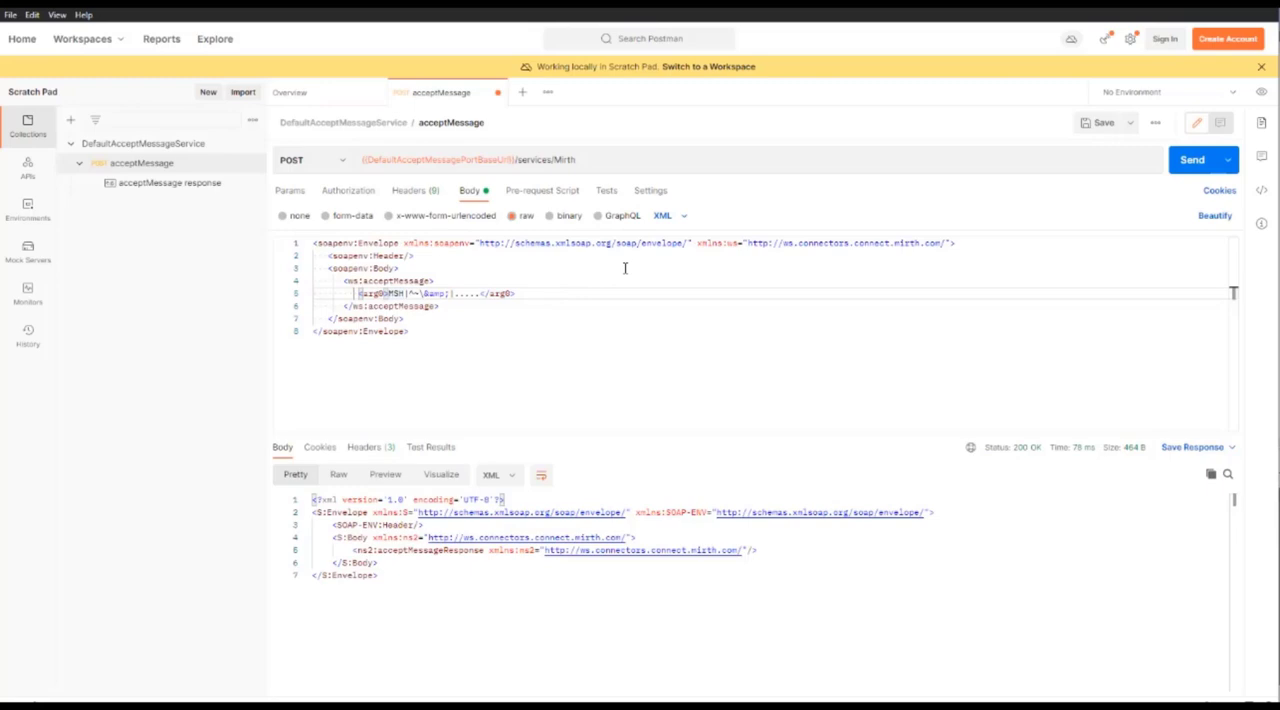
pyautogui.click(1186, 167)
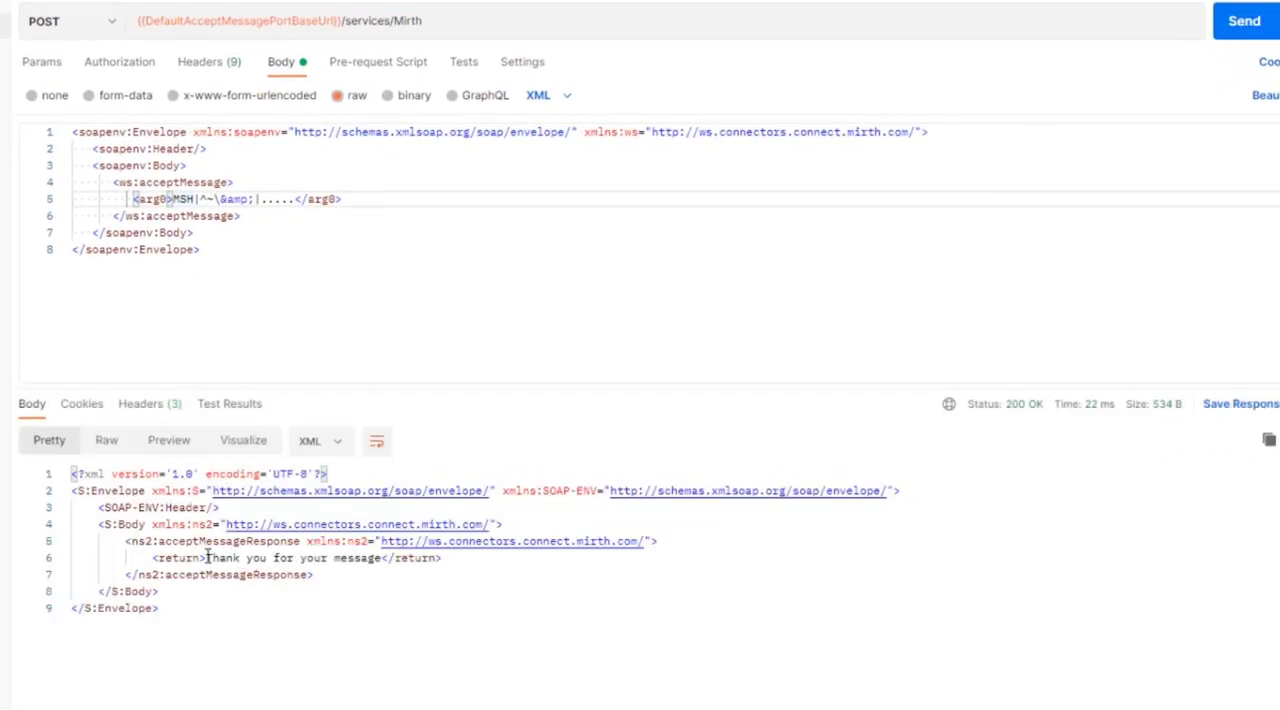
pyautogui.moveTo(205, 557); pyautogui.dragTo(383, 558)
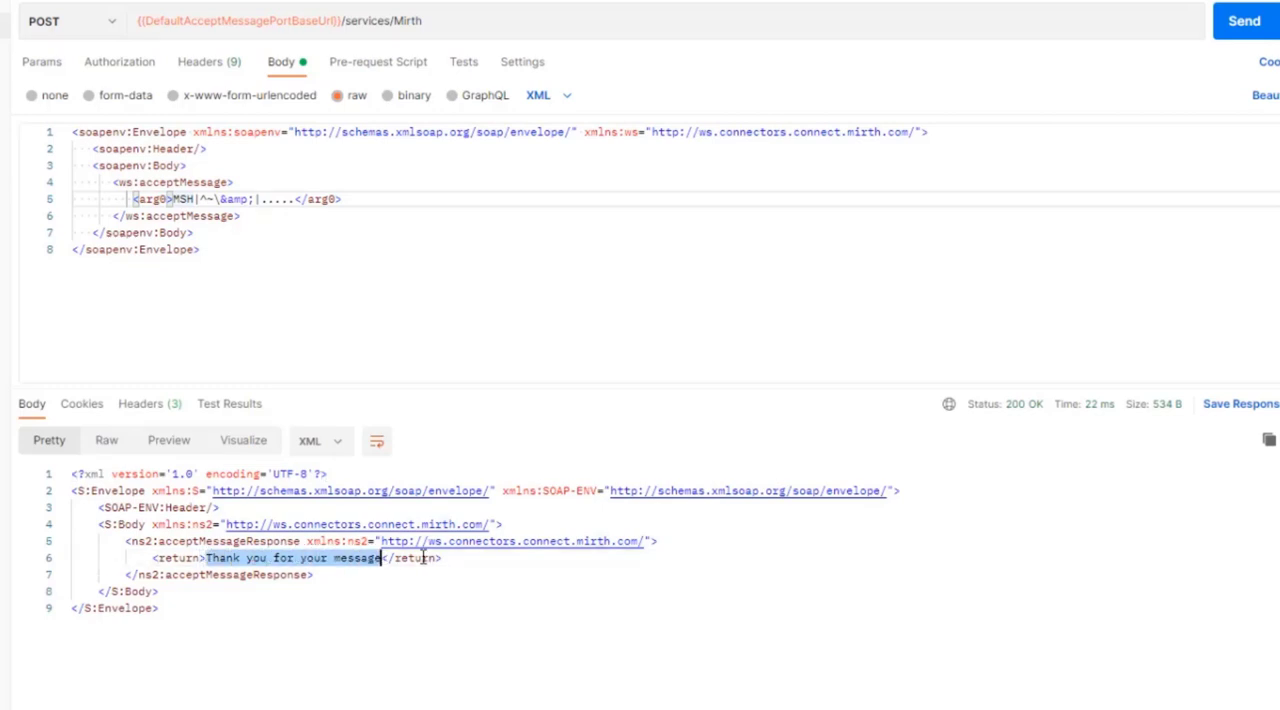